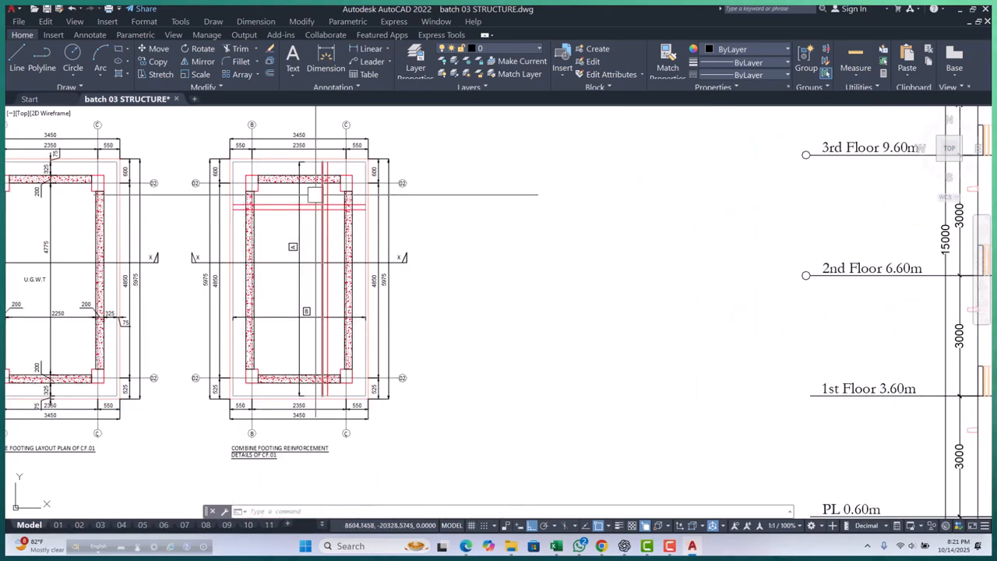
# Step: Examine the structural drawings, from the combined footing details across the row of foundation, beam, slab and floor plans
pyautogui.scroll(-14, 323, 203)
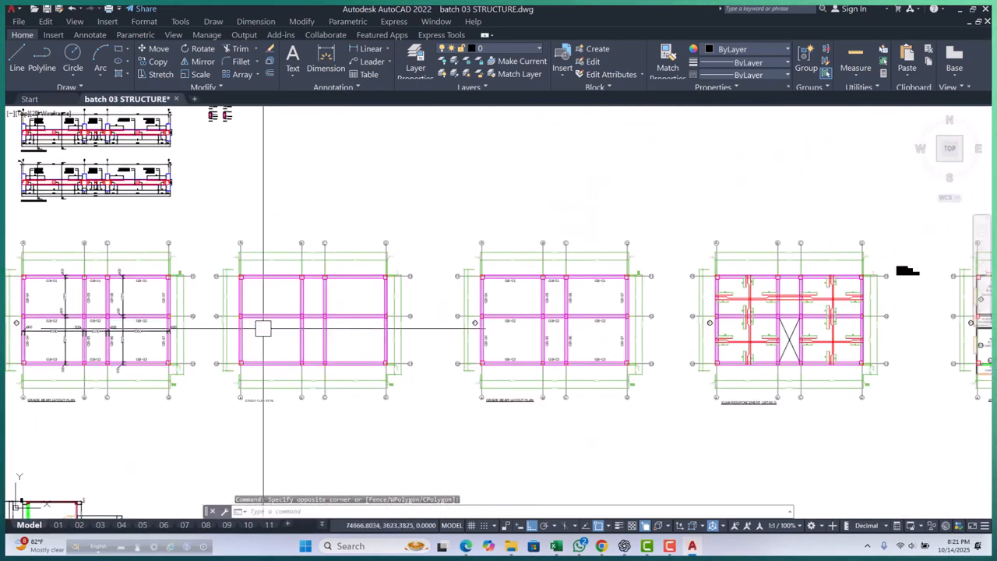
pyautogui.scroll(-4, 270, 327)
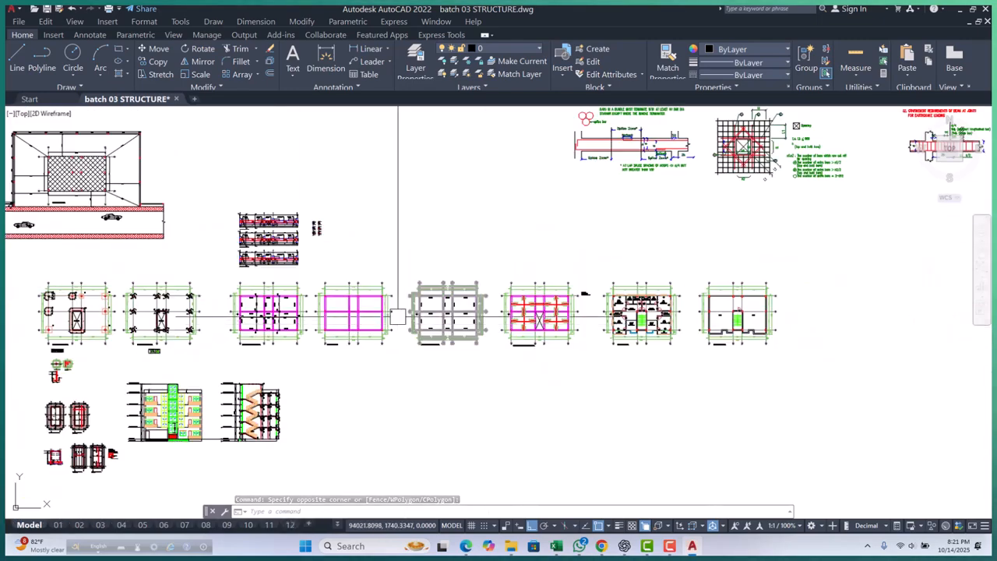
pyautogui.scroll(3, 251, 216)
pyautogui.scroll(-1, 475, 331)
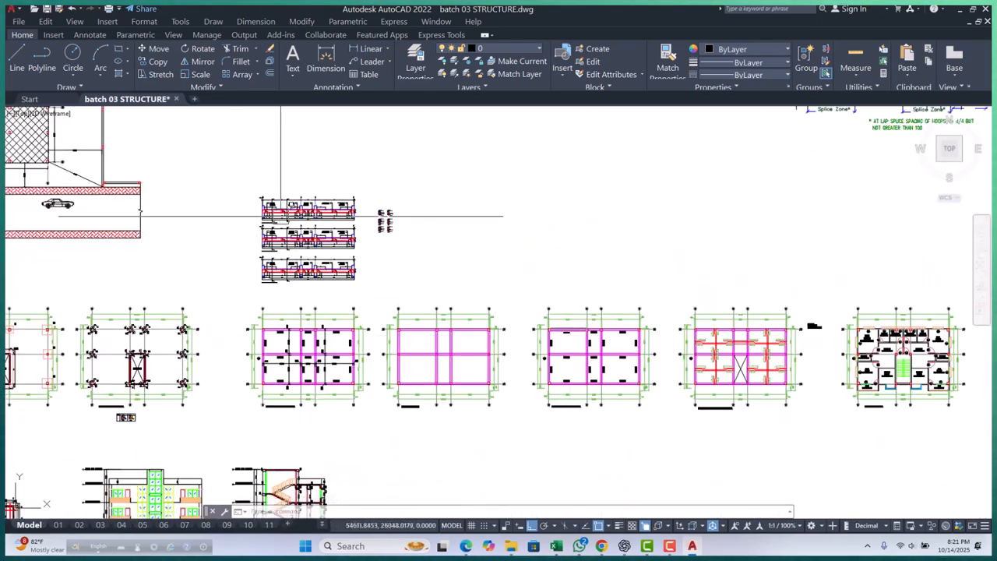
pyautogui.scroll(4, 304, 237)
pyautogui.scroll(-3, 356, 257)
pyautogui.scroll(3, 502, 261)
pyautogui.scroll(-5, 448, 276)
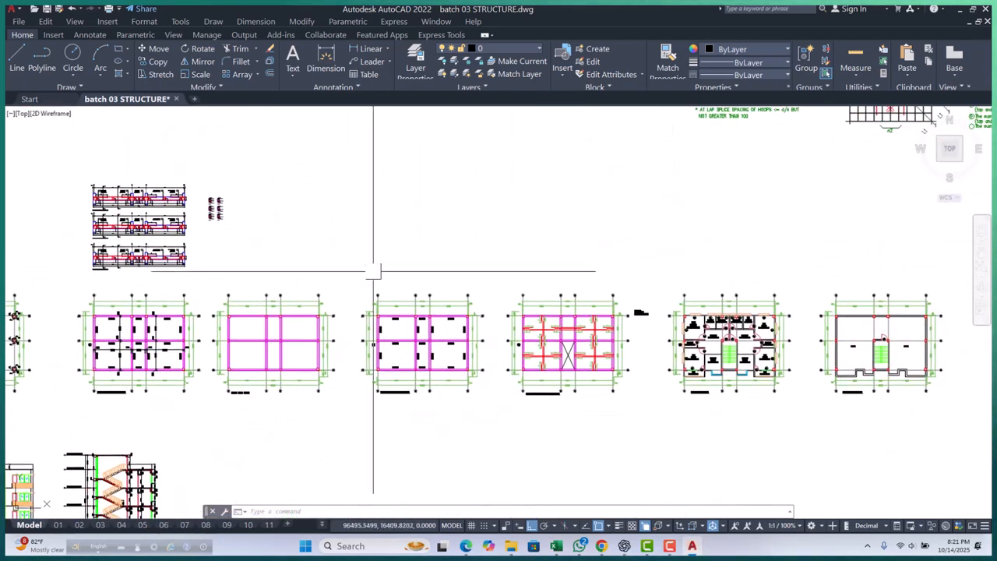
pyautogui.scroll(3, 195, 253)
pyautogui.scroll(-3, 327, 260)
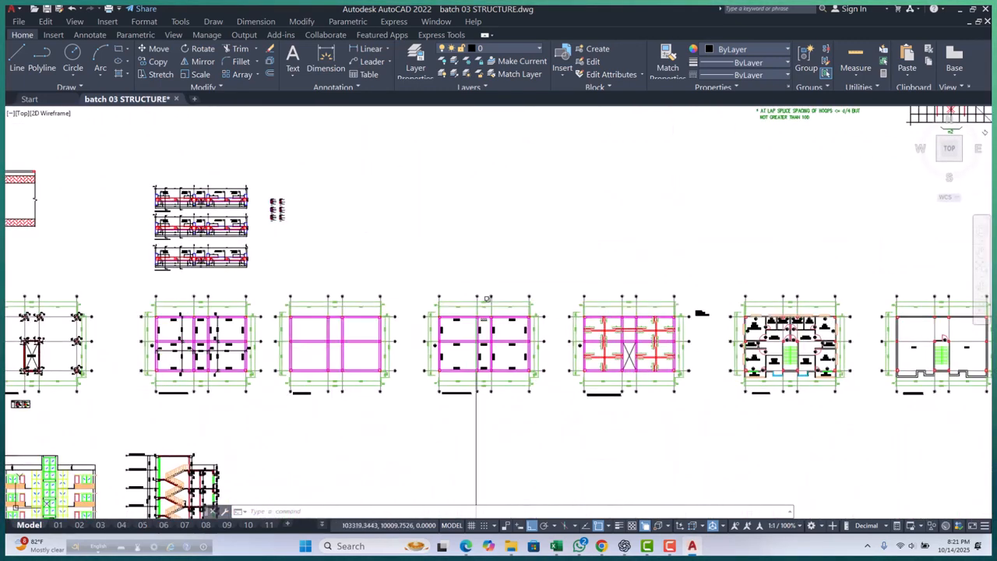
pyautogui.scroll(-2, 412, 312)
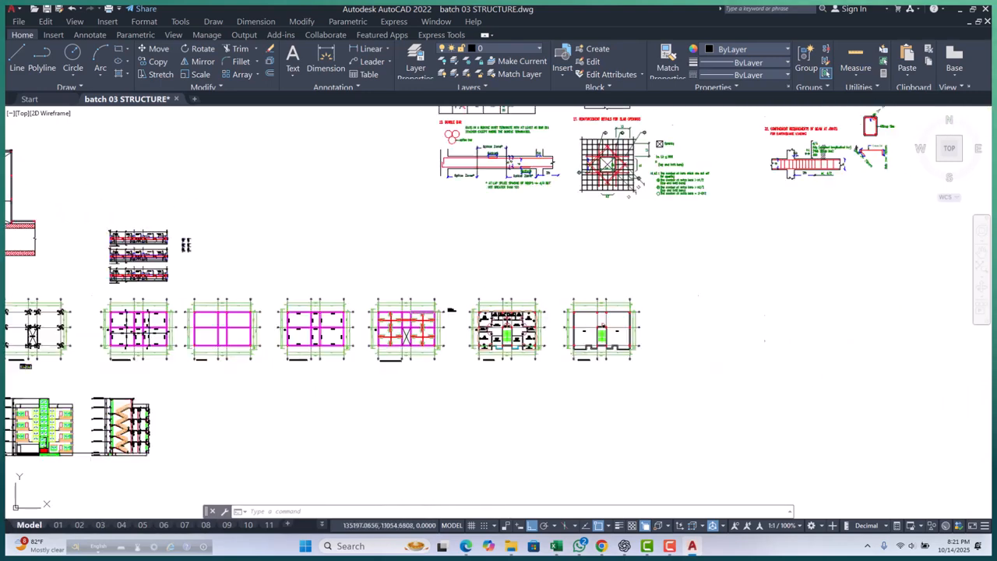
pyautogui.scroll(-2, 545, 327)
pyautogui.press('Escape')
pyautogui.press('Escape')
pyautogui.scroll(3, 452, 327)
pyautogui.scroll(-3, 444, 350)
pyautogui.press('Escape')
pyautogui.scroll(2, 459, 316)
pyautogui.scroll(3, 689, 315)
pyautogui.scroll(-3, 556, 296)
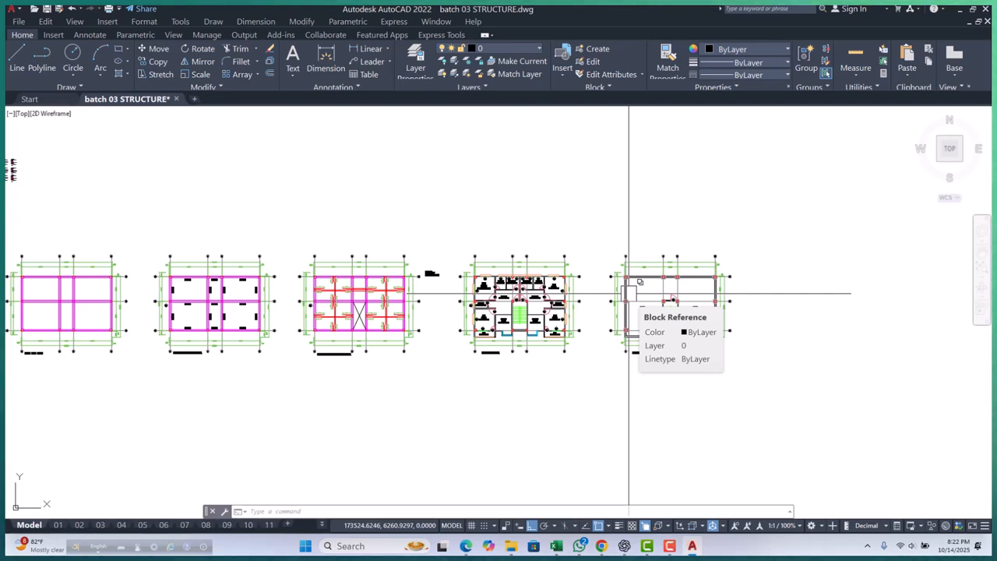
# Step: Examine the 4th floor plan and the roof floor plan, including the staircase area and door D3
pyautogui.scroll(4, 537, 293)
pyautogui.press('Escape')
pyautogui.press('Escape')
pyautogui.press('Escape')
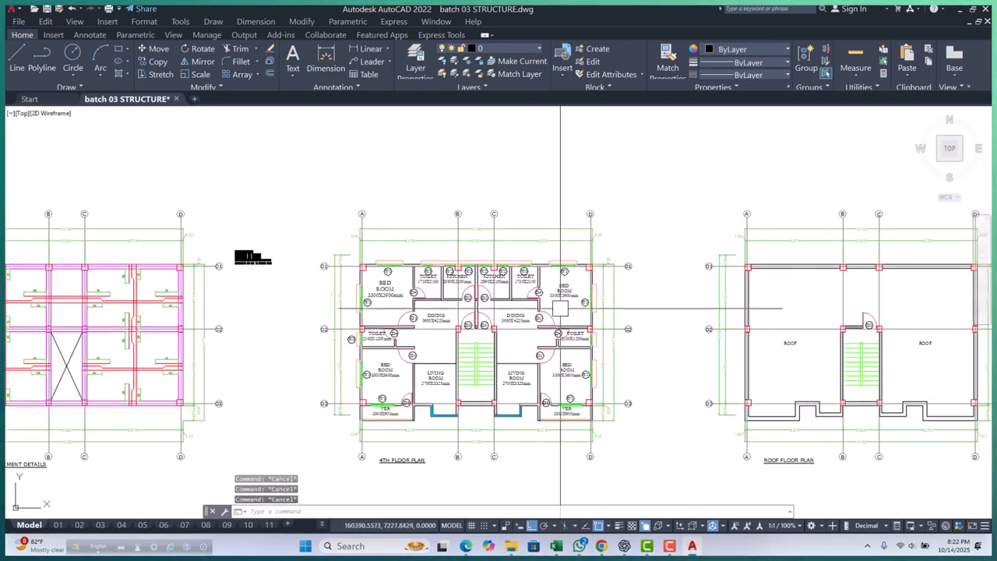
pyautogui.scroll(-2, 589, 285)
pyautogui.moveTo(589, 285); pyautogui.dragTo(527, 285, button='middle')
pyautogui.scroll(5, 527, 285)
pyautogui.scroll(-3, 511, 278)
pyautogui.scroll(-3, 519, 285)
pyautogui.scroll(3, 524, 285)
pyautogui.scroll(-3, 518, 299)
pyautogui.moveTo(519, 298); pyautogui.dragTo(560, 319, button='middle')
pyautogui.scroll(2, 513, 256)
pyautogui.click(474, 214)
pyautogui.scroll(-2, 475, 214)
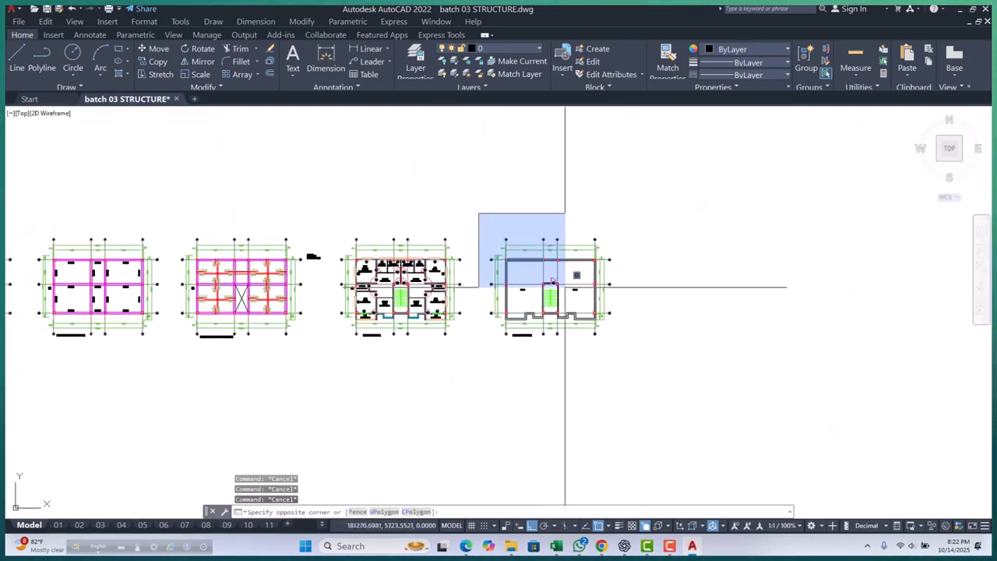
pyautogui.press('Escape')
pyautogui.scroll(3, 507, 265)
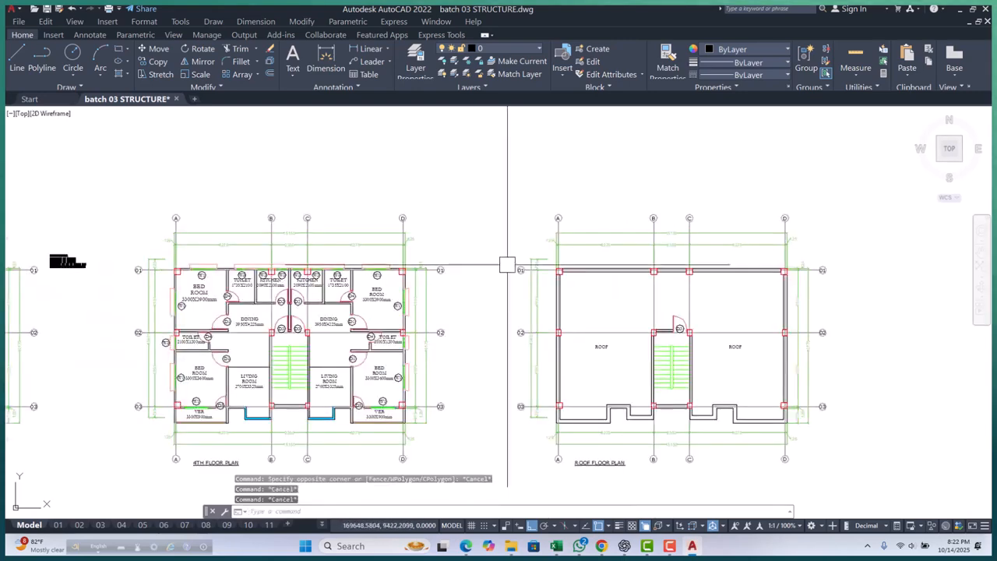
pyautogui.scroll(-4, 507, 265)
pyautogui.scroll(2, 472, 258)
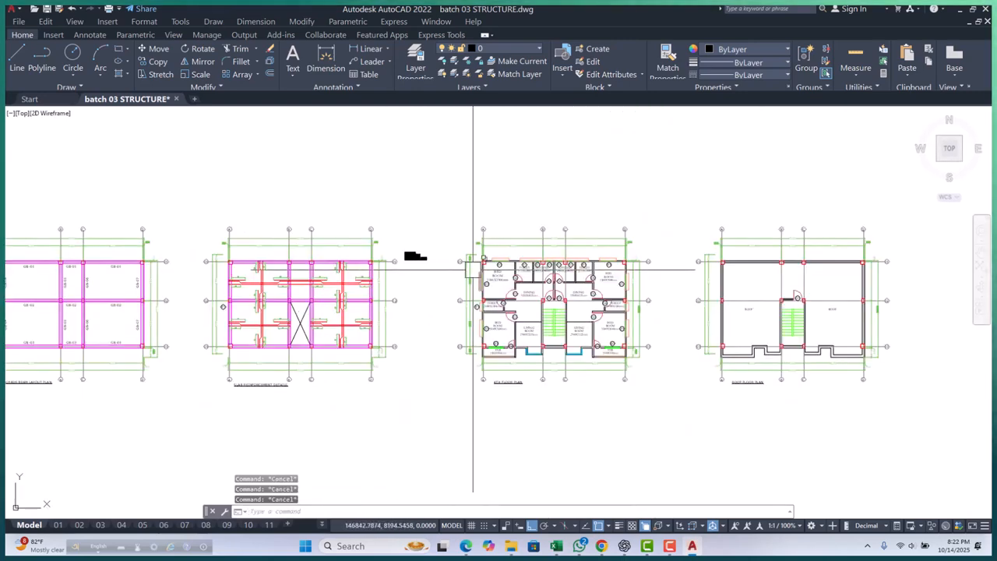
pyautogui.scroll(3, 435, 294)
pyautogui.scroll(-5, 460, 308)
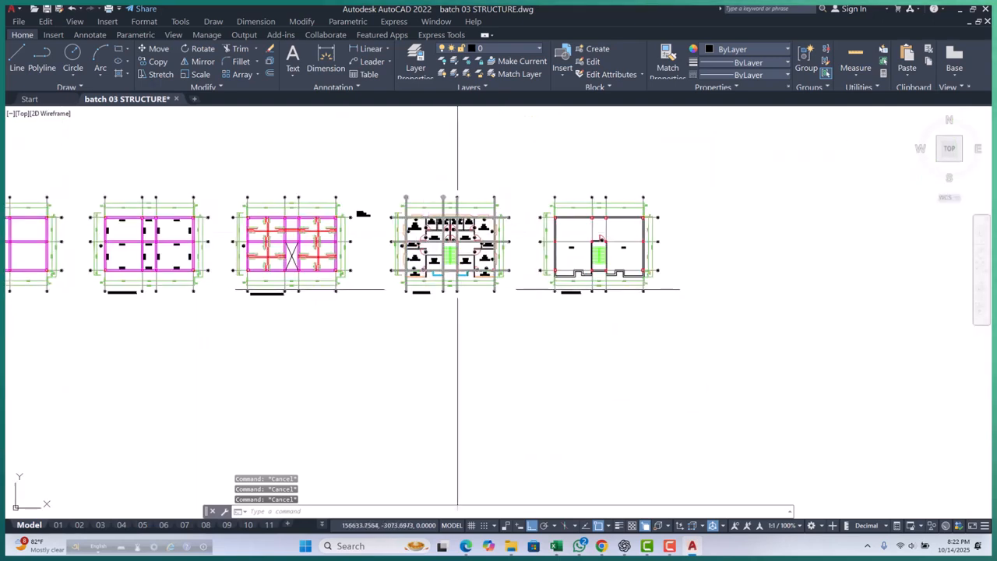
pyautogui.scroll(2, 388, 251)
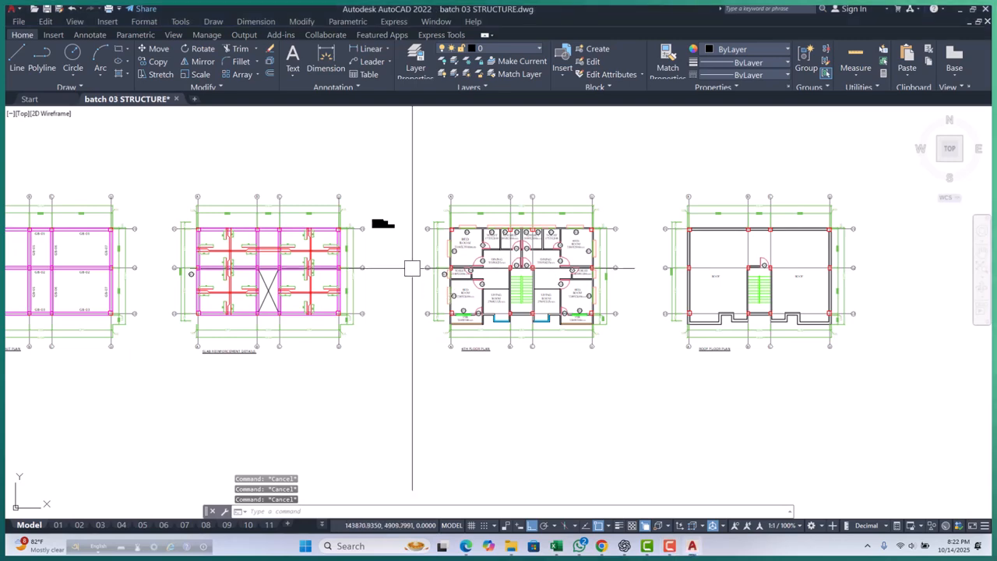
pyautogui.scroll(-2, 445, 276)
pyautogui.scroll(8, 752, 303)
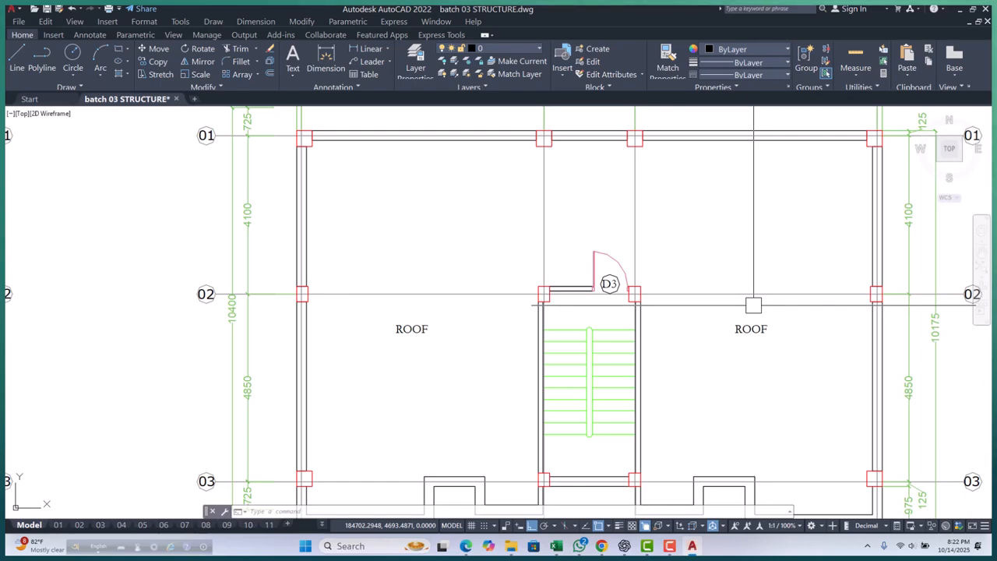
pyautogui.scroll(-10, 752, 304)
pyautogui.scroll(3, 460, 265)
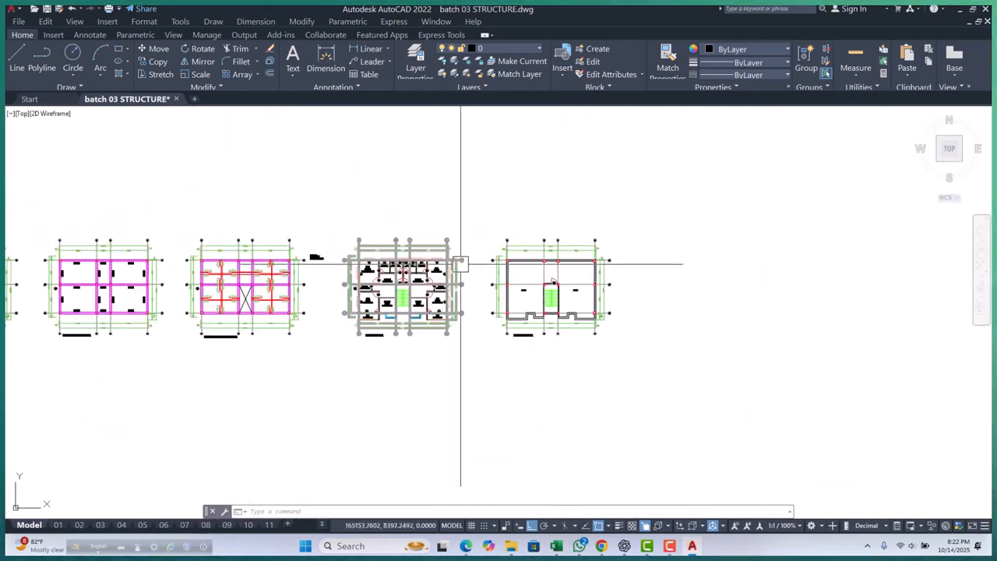
# Step: Copy the whole roof floor plan and paste the duplicate into the empty area beside the building section
pyautogui.click(474, 195)
pyautogui.click(674, 414)
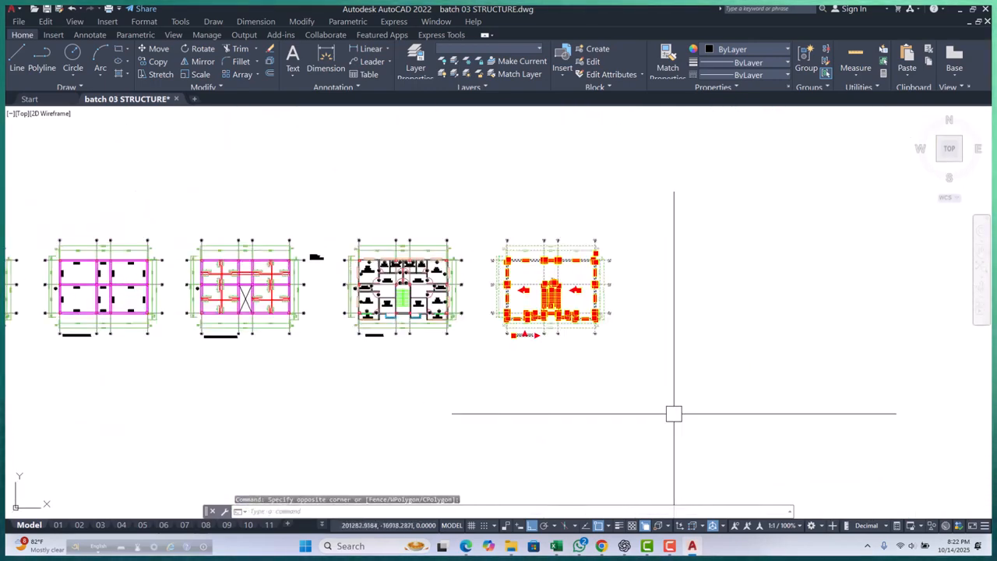
pyautogui.scroll(-4, 600, 298)
pyautogui.scroll(4, 469, 374)
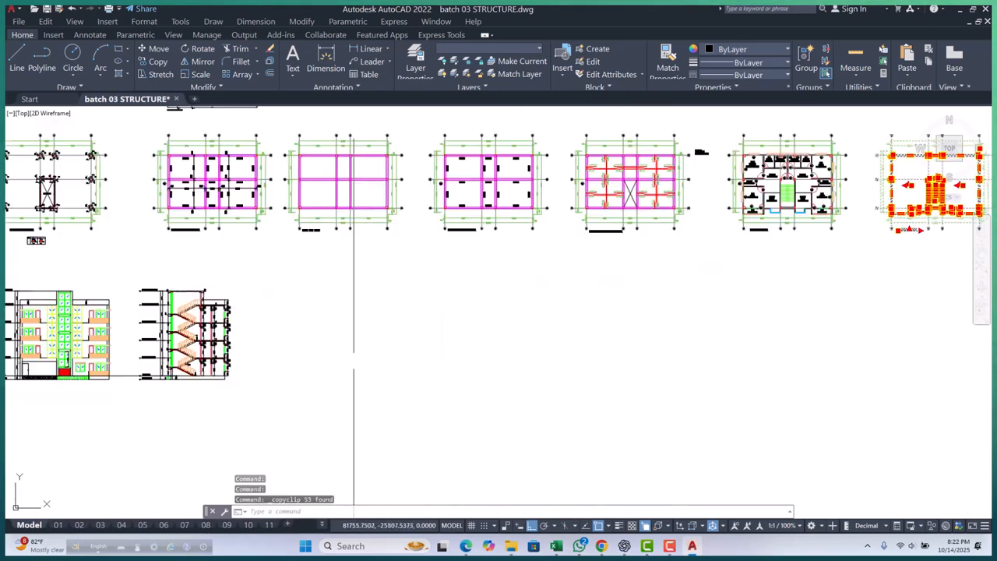
pyautogui.hotkey('ctrl', 'v')
pyautogui.scroll(3, 362, 396)
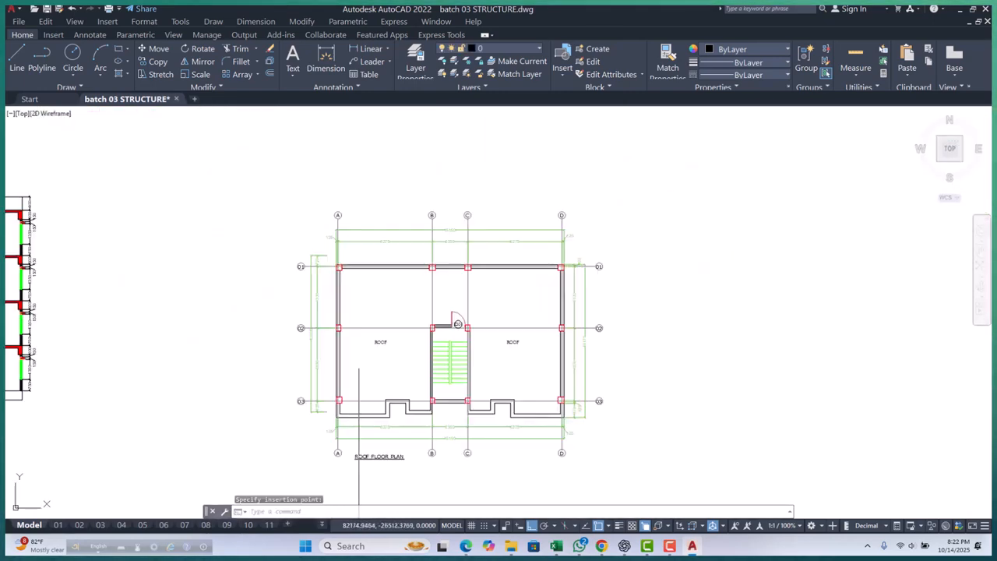
# Step: Explode the grid and dimension block of the pasted roof floor plan
pyautogui.click(424, 402)
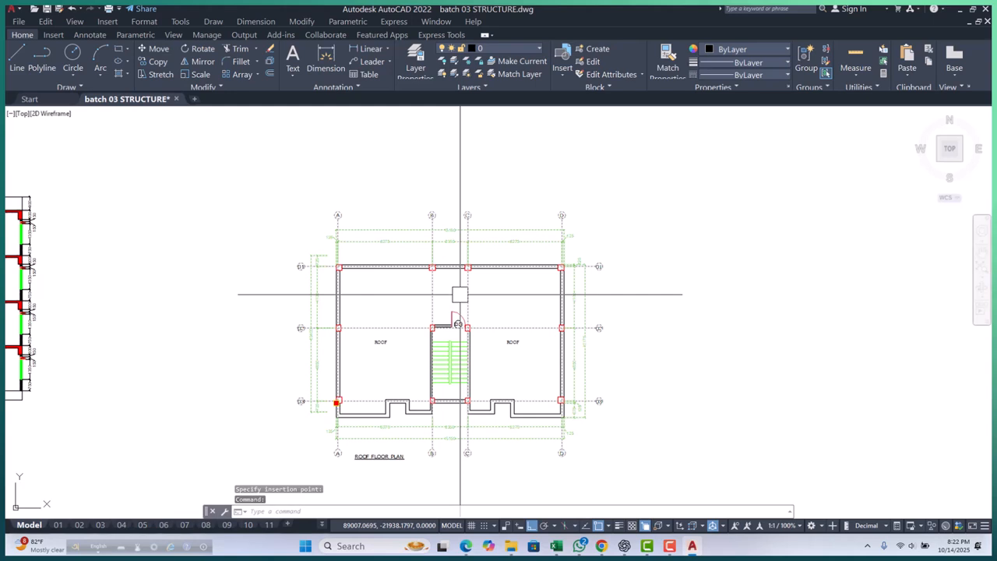
pyautogui.write('x')
pyautogui.press('Return')
# Step: Erase grid line 01 with its wall and upper dimensions, and grid line D with its wall and side dimensions
pyautogui.scroll(-2, 394, 294)
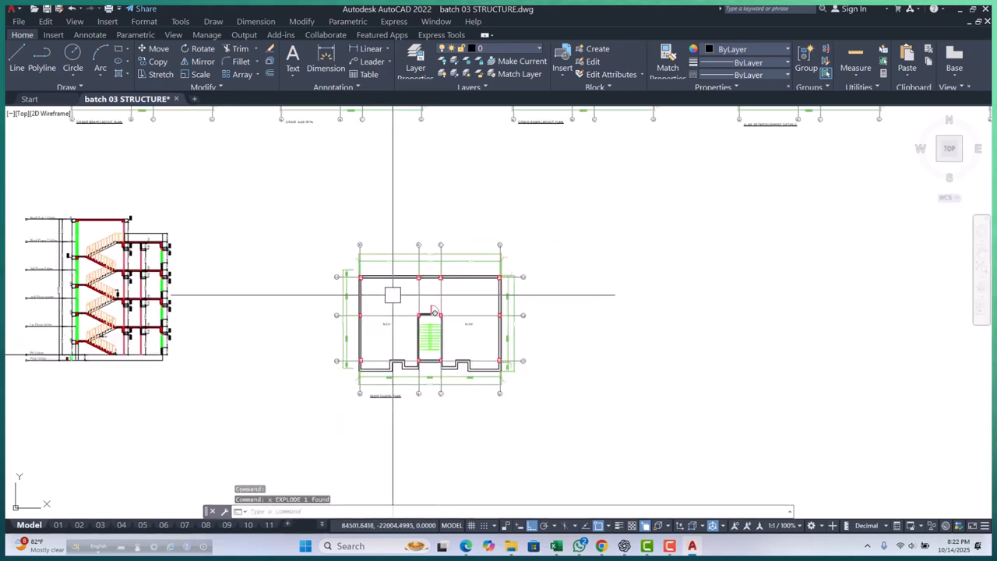
pyautogui.click(289, 208)
pyautogui.click(608, 298)
pyautogui.write('e')
pyautogui.press('Return')
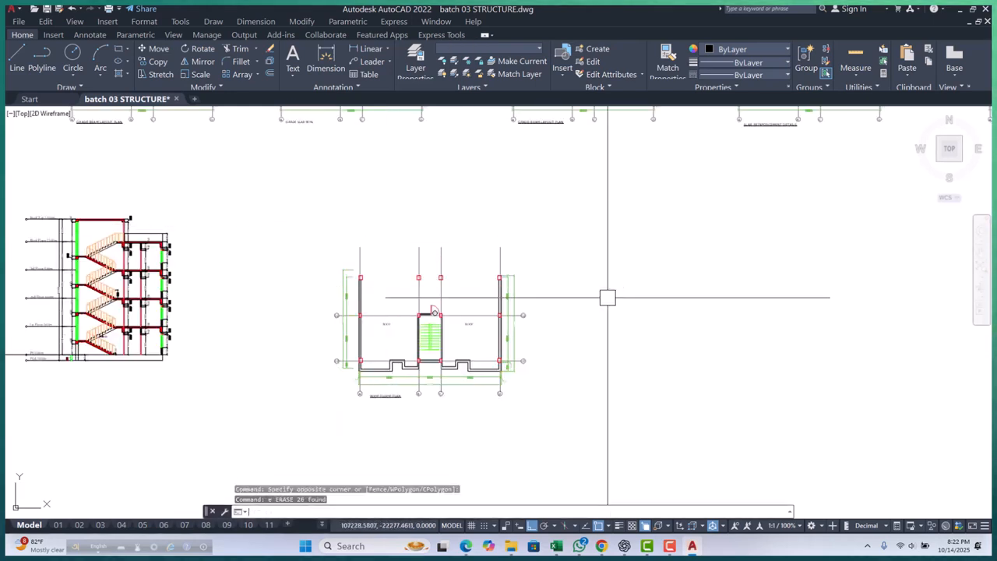
pyautogui.click(649, 445)
pyautogui.press('Delete')
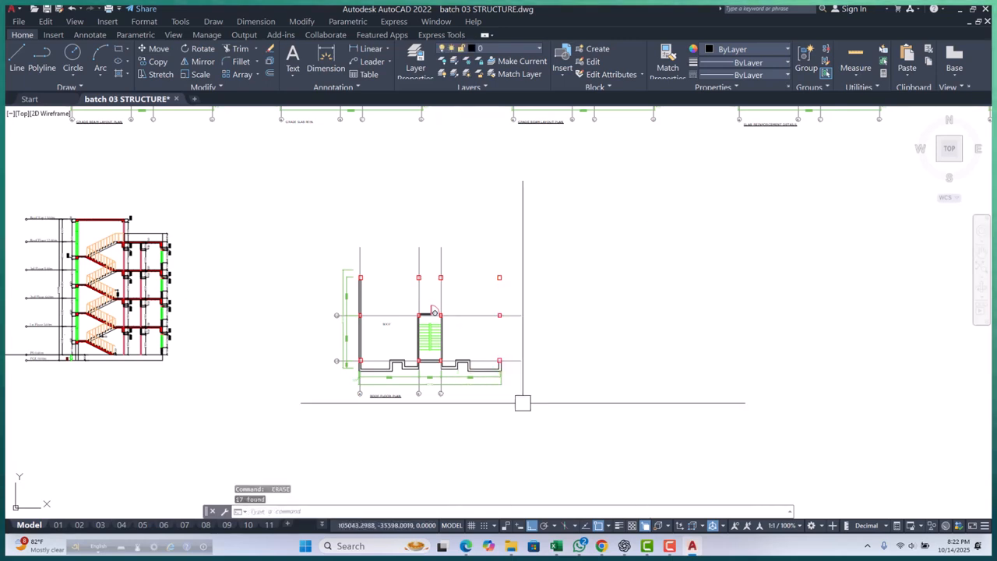
# Step: Erase the front wall between grids C and D together with the 15150 and C–D 6275 dimensions below it
pyautogui.scroll(4, 347, 284)
pyautogui.click(545, 317)
pyautogui.click(759, 465)
pyautogui.click(730, 371)
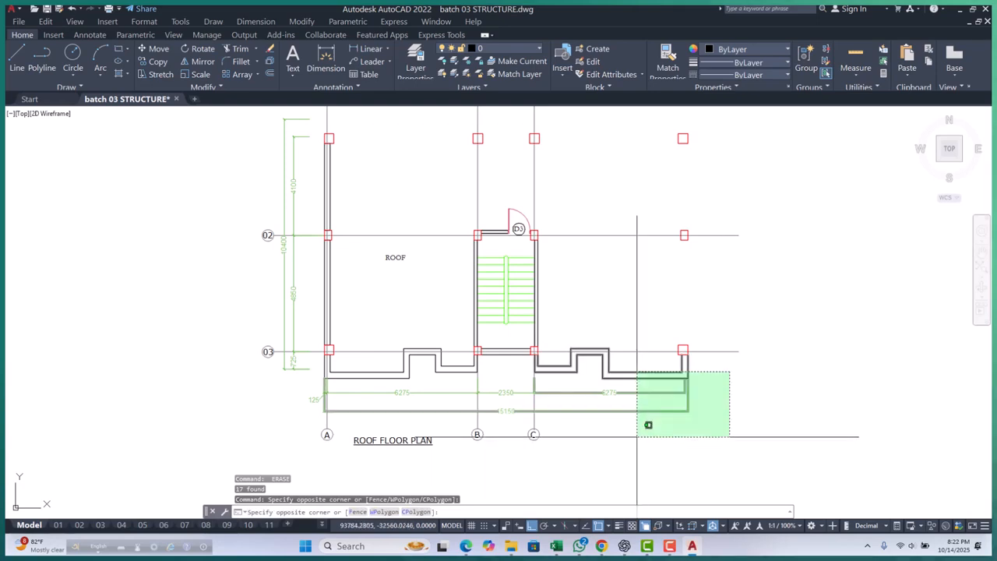
pyautogui.click(637, 436)
pyautogui.write('e')
pyautogui.press('Return')
# Step: Erase the front wall lines between grids A and B and the 6275 dimension below them
pyautogui.scroll(4, 421, 375)
pyautogui.click(536, 295)
pyautogui.click(338, 365)
pyautogui.press('space')
pyautogui.scroll(-4, 425, 307)
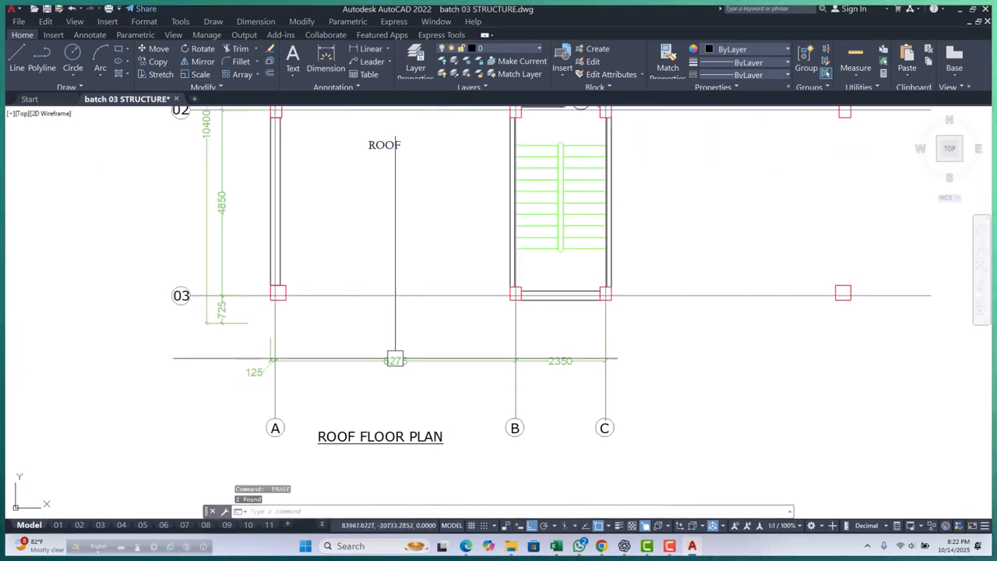
pyautogui.scroll(2, 397, 355)
pyautogui.scroll(-6, 454, 357)
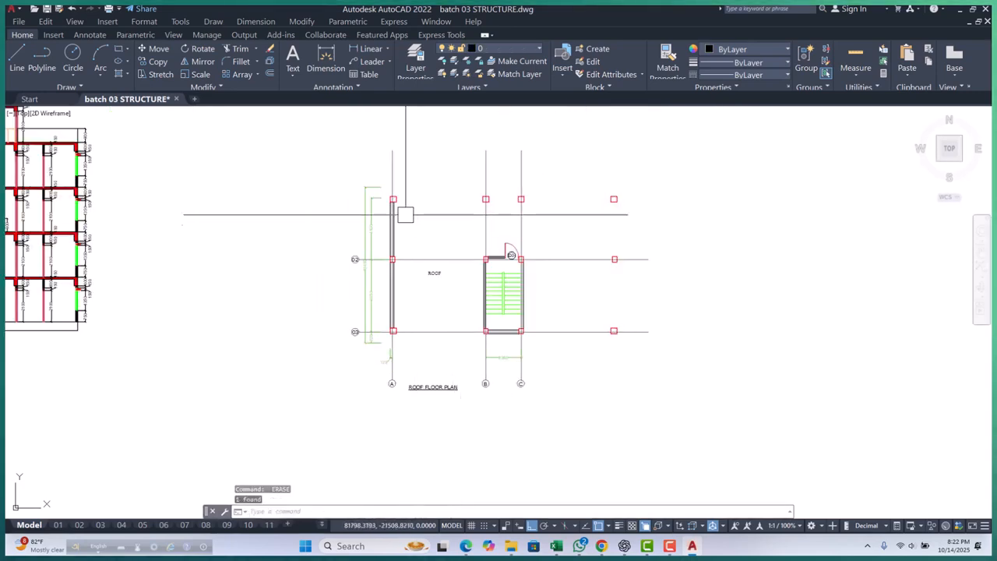
# Step: Explode the joined column blocks, including the columns on grid D, in the pasted roof floor plan
pyautogui.scroll(6, 404, 225)
pyautogui.press('Escape')
pyautogui.press('Escape')
pyautogui.press('Escape')
pyautogui.click(580, 230)
pyautogui.write('x')
pyautogui.press('space')
pyautogui.scroll(-6, 468, 257)
pyautogui.click(584, 208)
pyautogui.click(737, 429)
pyautogui.press('space')
# Step: Explode the columns at grids B, C and D along grid 01, and check the grid D column's edge
pyautogui.click(452, 207)
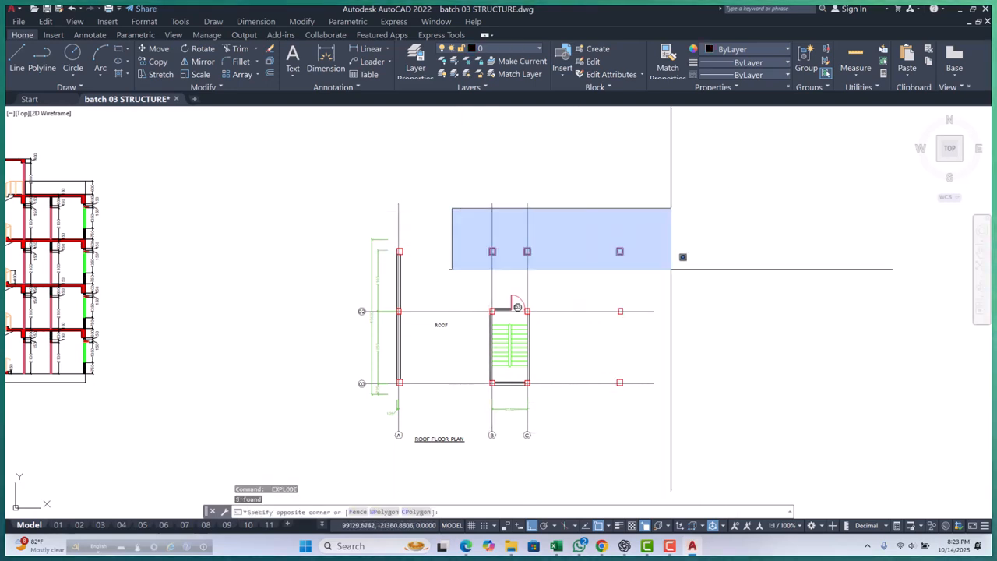
pyautogui.click(680, 265)
pyautogui.press('space')
pyautogui.click(592, 218)
pyautogui.press('Escape')
pyautogui.press('Escape')
pyautogui.press('Escape')
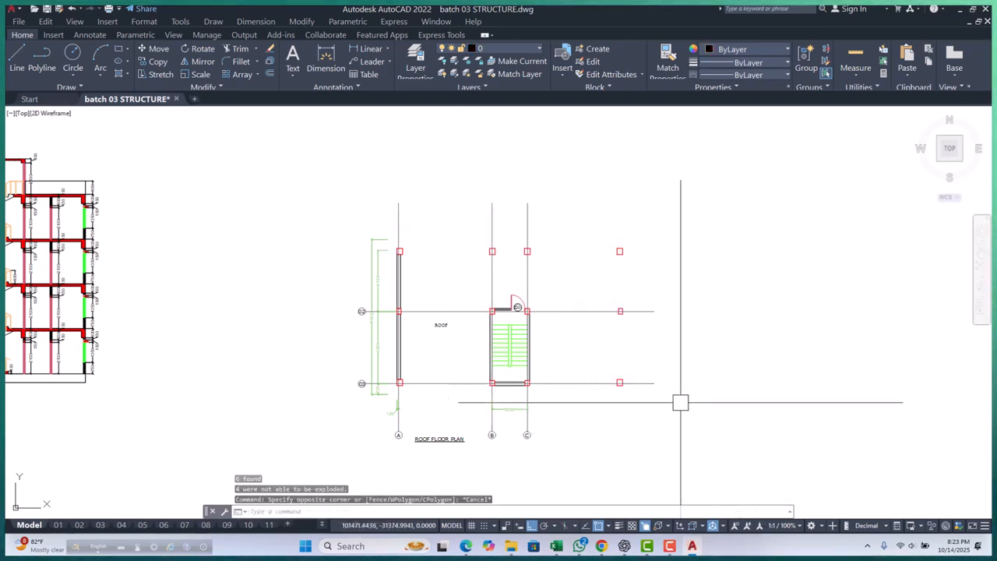
pyautogui.scroll(6, 597, 288)
pyautogui.click(698, 392)
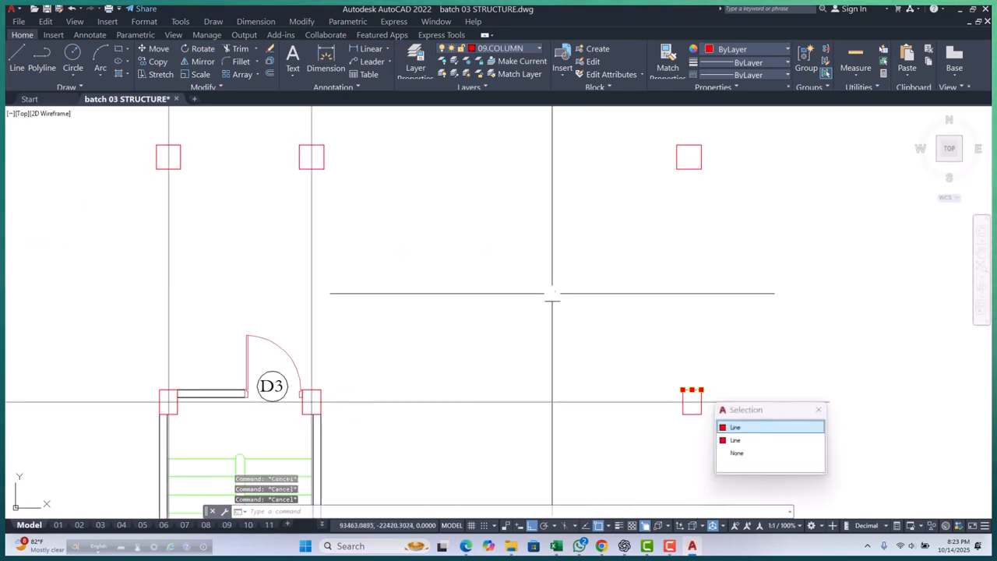
# Step: Erase the three columns on grid D
pyautogui.scroll(-6, 498, 233)
pyautogui.click(492, 193)
pyautogui.click(644, 382)
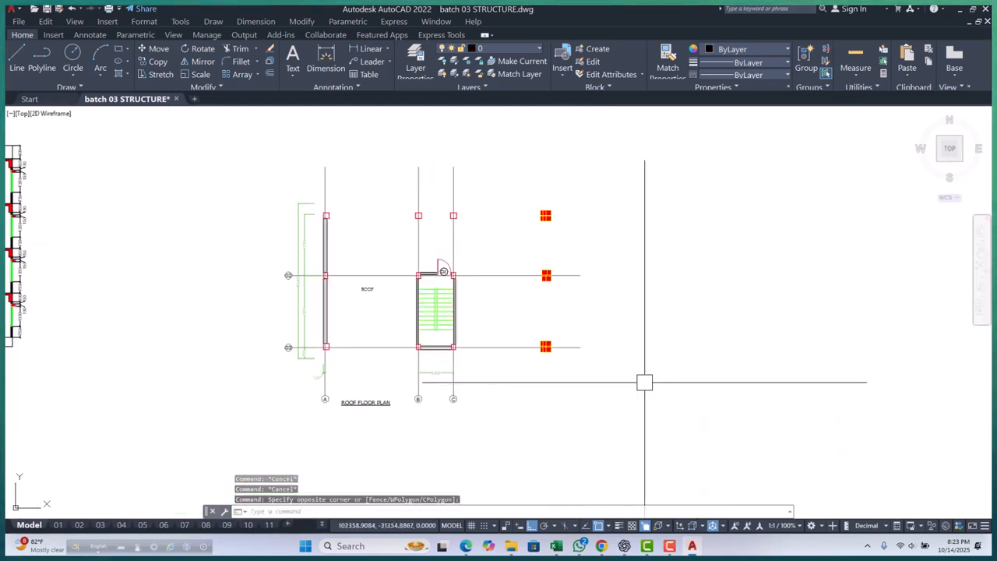
pyautogui.write('e')
pyautogui.press('Return')
# Step: Erase the remaining columns along grid 01 and the 4100 and 10400 dimensions beside grid A
pyautogui.click(260, 145)
pyautogui.click(538, 232)
pyautogui.scroll(4, 271, 234)
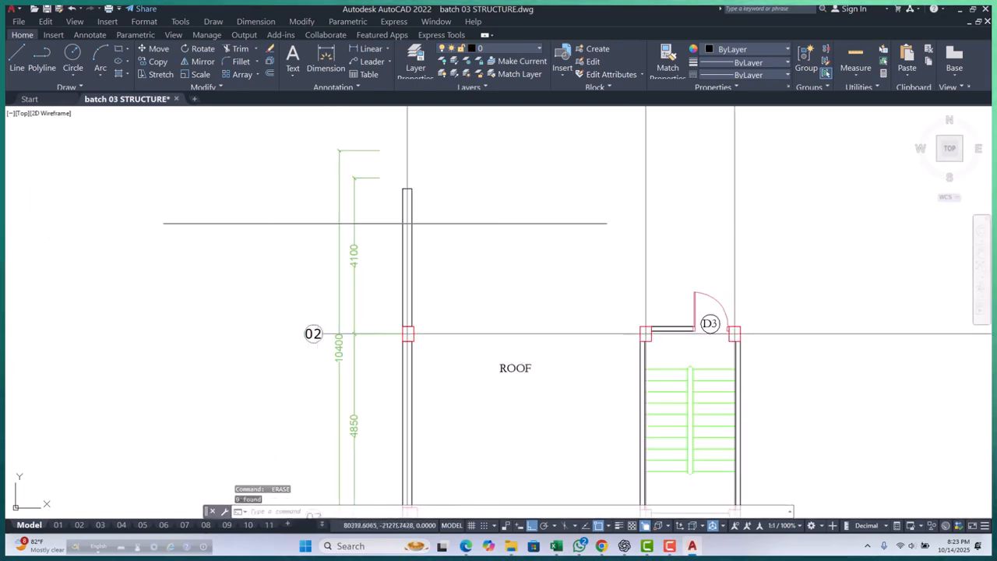
pyautogui.scroll(-5, 306, 250)
pyautogui.scroll(2, 343, 265)
pyautogui.scroll(-2, 356, 295)
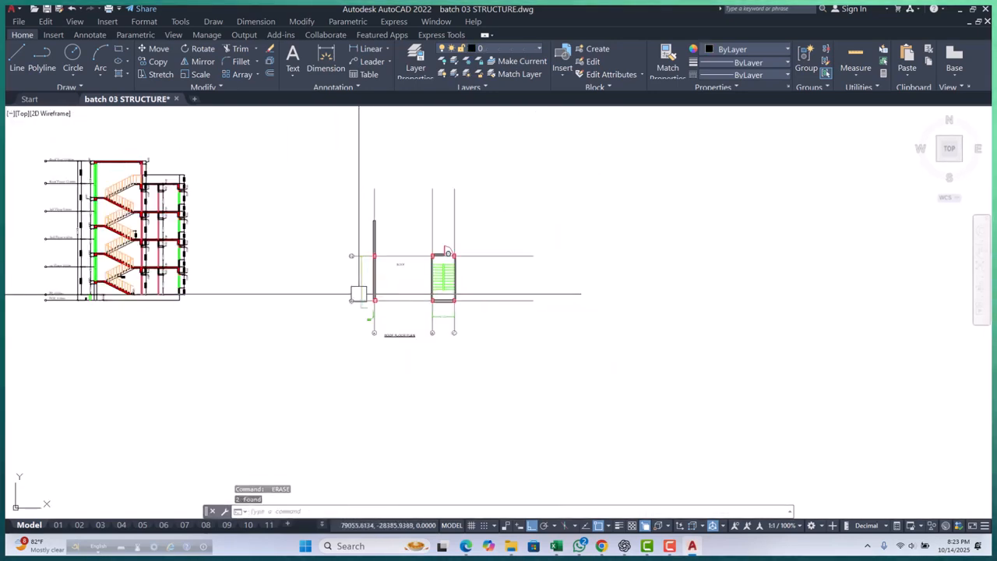
# Step: Erase grid line A with its bubble, wall, columns and adjacent dimensions
pyautogui.scroll(2, 338, 176)
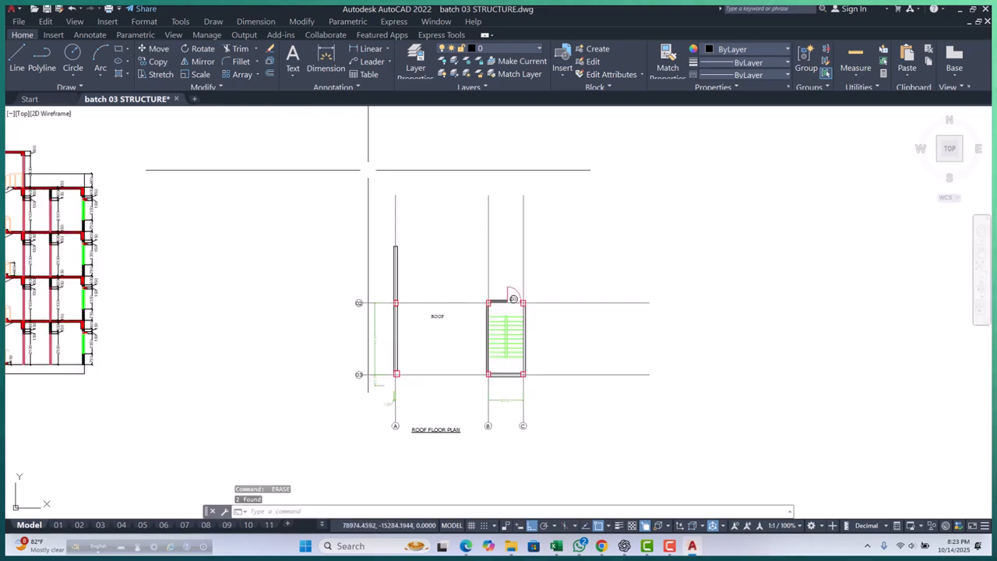
pyautogui.scroll(-2, 368, 169)
pyautogui.scroll(2, 413, 342)
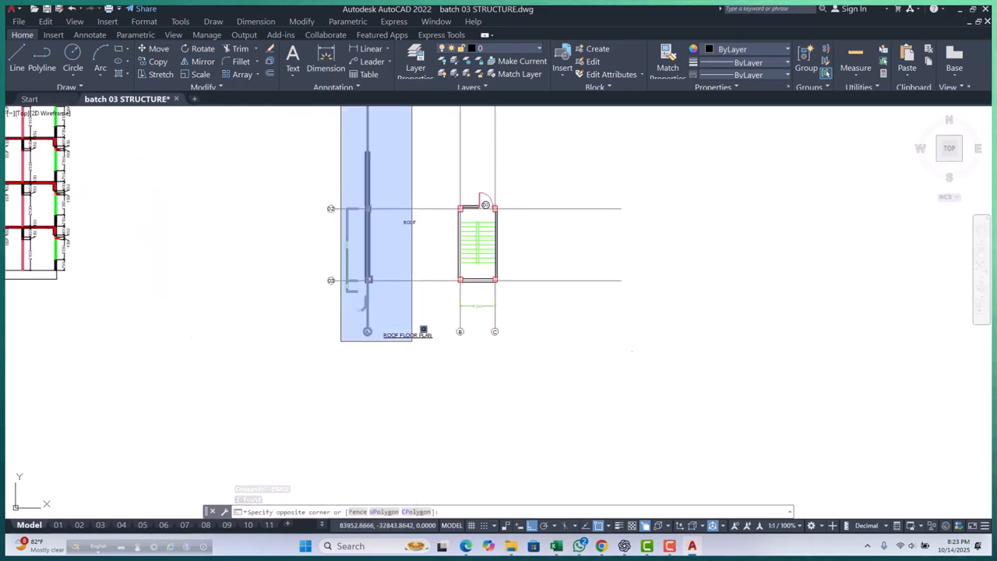
pyautogui.click(417, 377)
pyautogui.write('e')
pyautogui.press('Return')
pyautogui.scroll(4, 373, 206)
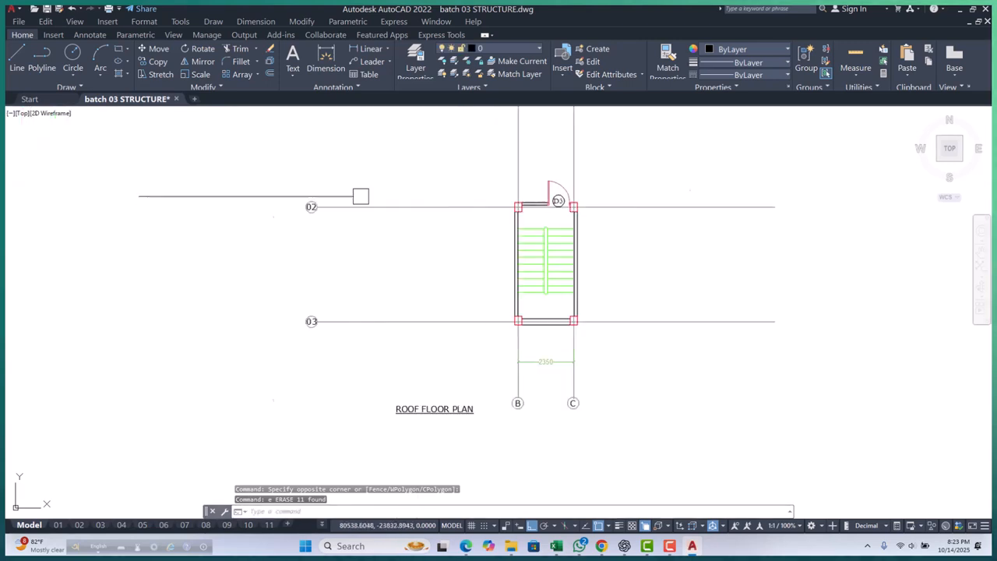
# Step: Stretch grid bubbles 02 and 03 inwards to shorten their grid lines beside the staircase bay
pyautogui.click(358, 156)
pyautogui.scroll(-3, 318, 217)
pyautogui.click(260, 324)
pyautogui.write('s')
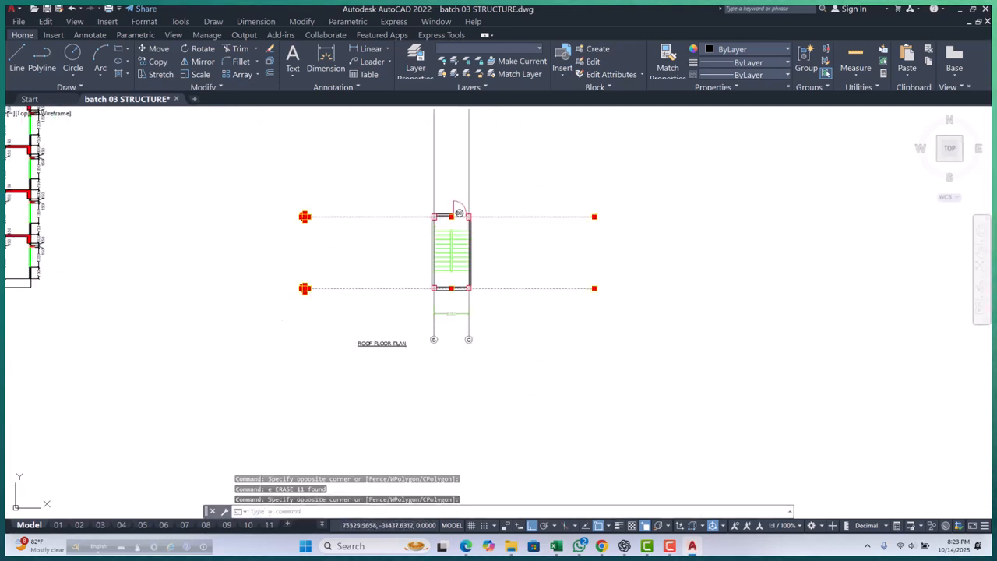
pyautogui.press('Return')
pyautogui.scroll(3, 331, 240)
pyautogui.click(226, 272)
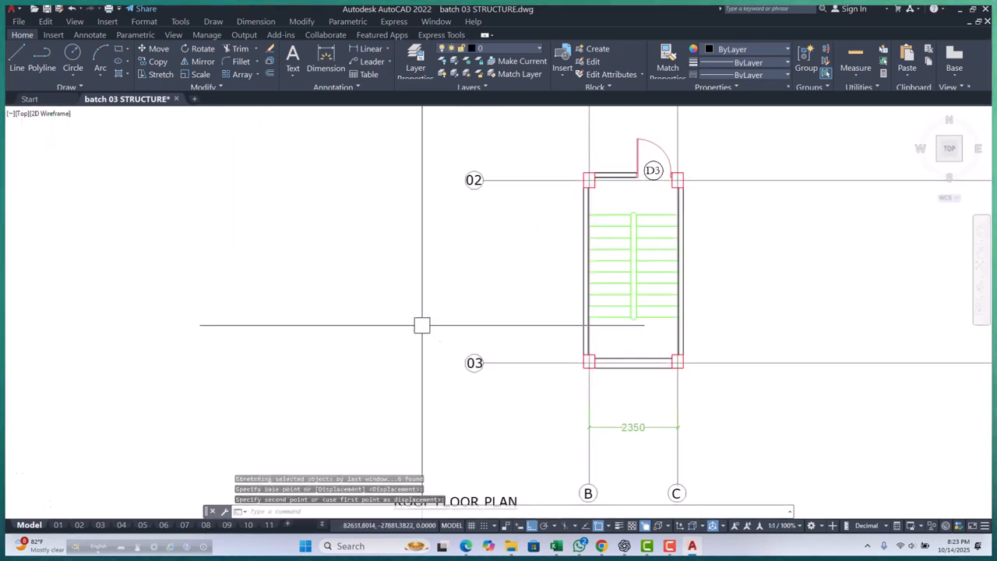
# Step: Erase the 2350 dimension between grids B and C below the staircase
pyautogui.scroll(-5, 417, 318)
pyautogui.scroll(5, 477, 381)
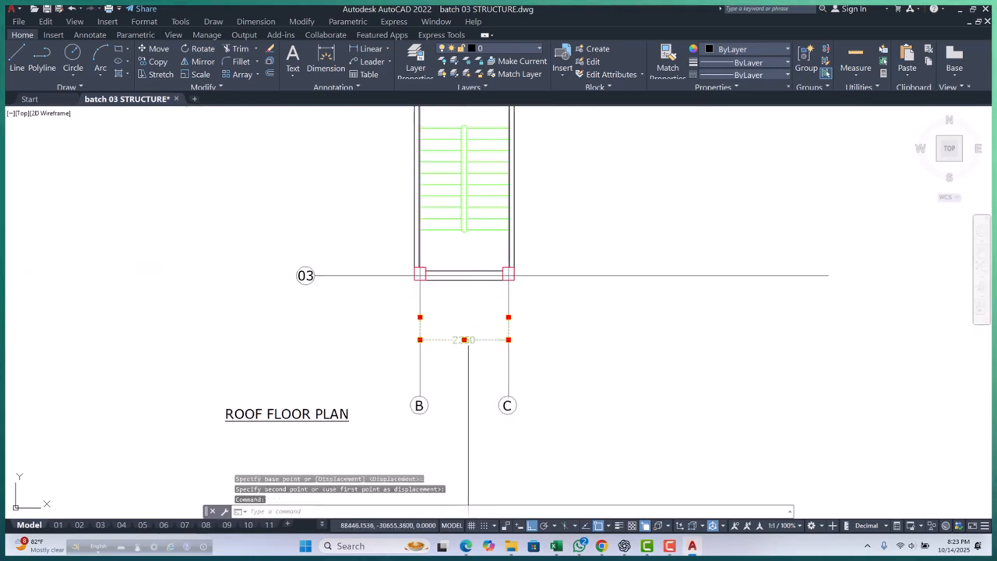
pyautogui.write('e')
pyautogui.press('Return')
# Step: Stretch grid bubbles B and C upwards so they sit just below grid line 03
pyautogui.scroll(-3, 497, 285)
pyautogui.click(547, 306)
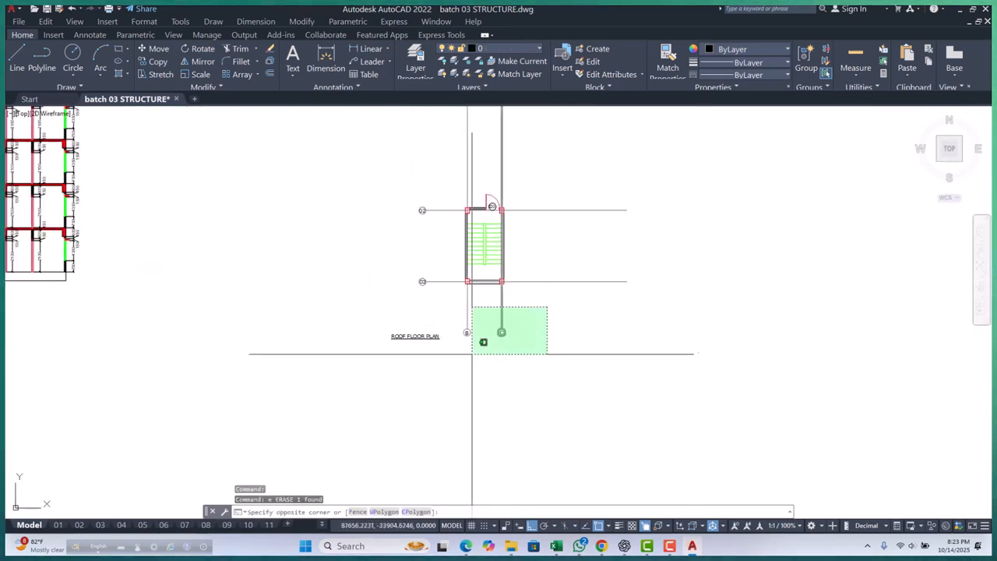
pyautogui.click(454, 355)
pyautogui.write('s')
pyautogui.press('Return')
pyautogui.click(536, 412)
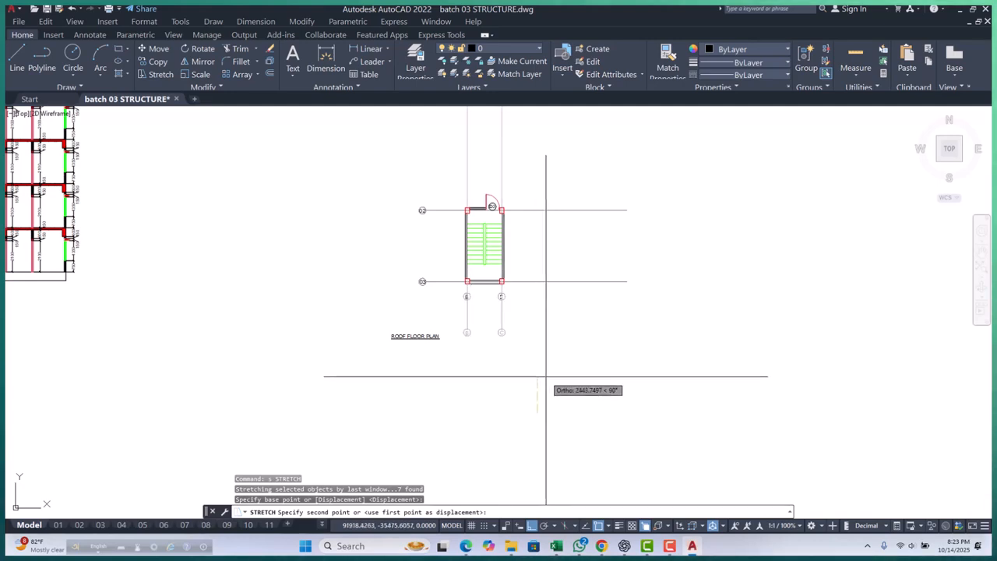
pyautogui.click(547, 376)
pyautogui.press('Escape')
# Step: Examine the D3 door and its tag at grid line 02 and the overall staircase plan
pyautogui.scroll(5, 452, 200)
pyautogui.scroll(-4, 418, 252)
pyautogui.scroll(6, 468, 265)
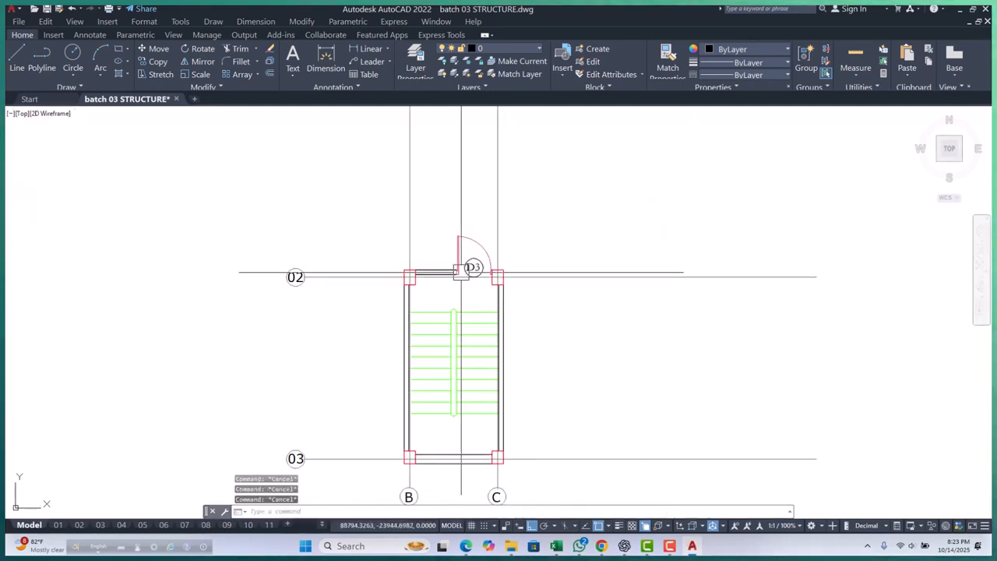
pyautogui.scroll(6, 524, 245)
pyautogui.click(528, 223)
pyautogui.click(476, 321)
pyautogui.scroll(-6, 450, 306)
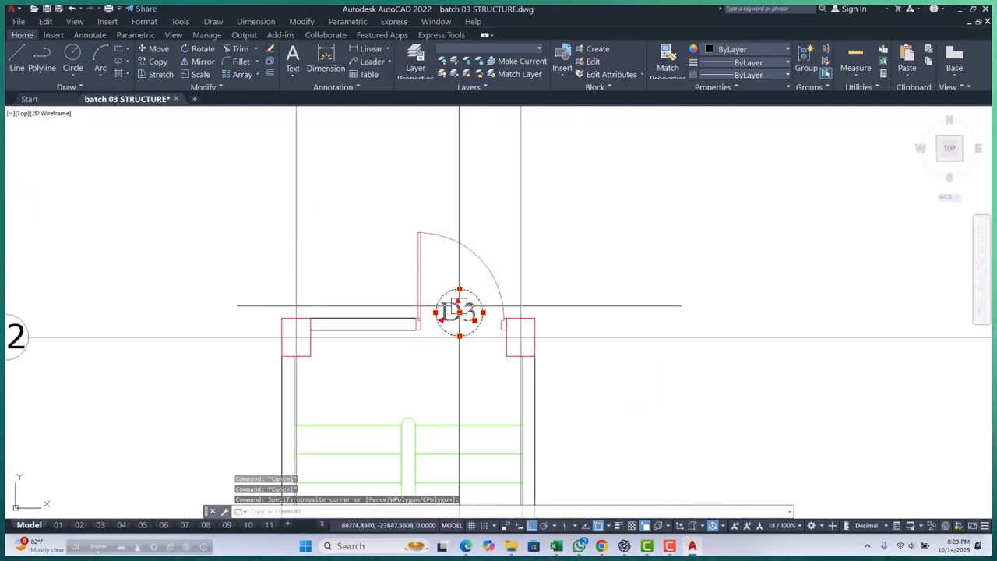
pyautogui.press('Escape')
pyautogui.scroll(5, 448, 257)
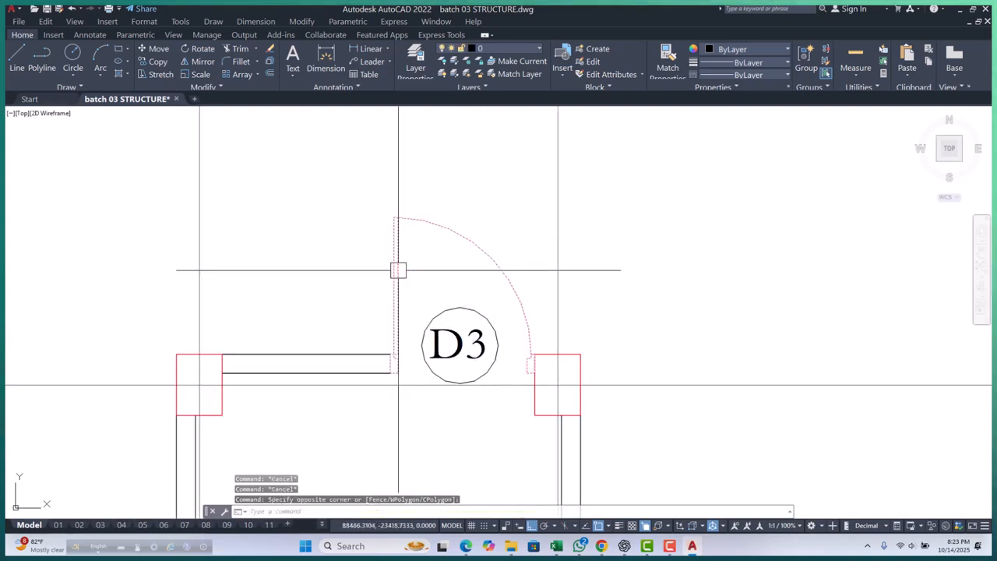
pyautogui.press('Escape')
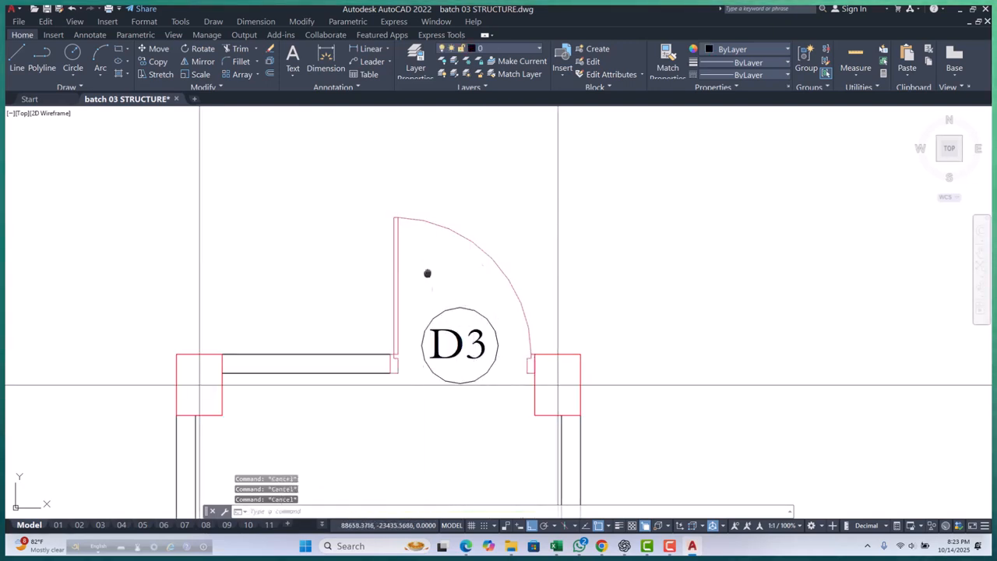
pyautogui.scroll(-8, 421, 271)
pyautogui.scroll(5, 446, 333)
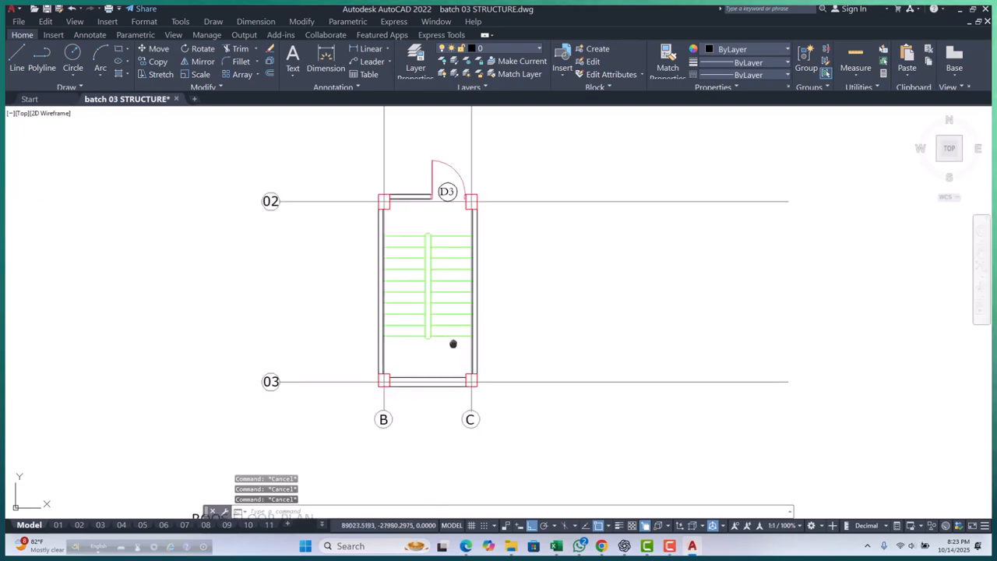
# Step: Review the footing and reinforcement sheets on layouts 07, 08 and 09
pyautogui.click(183, 524)
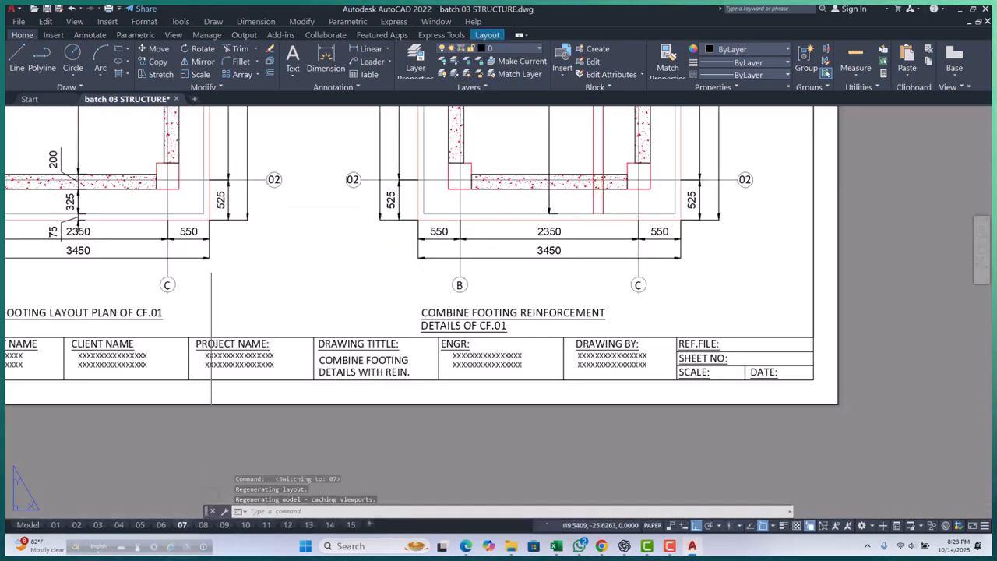
pyautogui.click(204, 524)
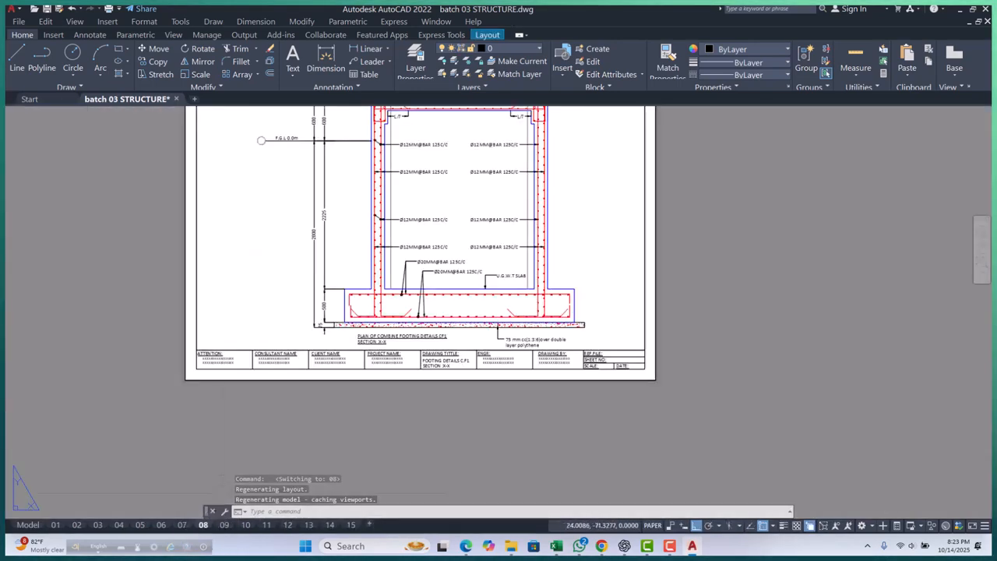
pyautogui.click(225, 524)
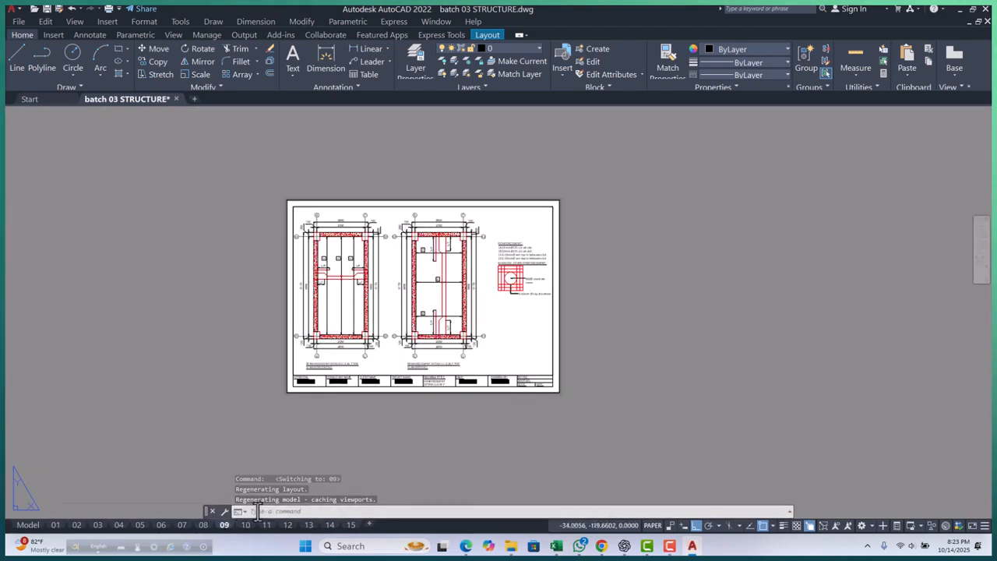
# Step: Create a copy of layout 15 at the end of the layout list
pyautogui.click(350, 525)
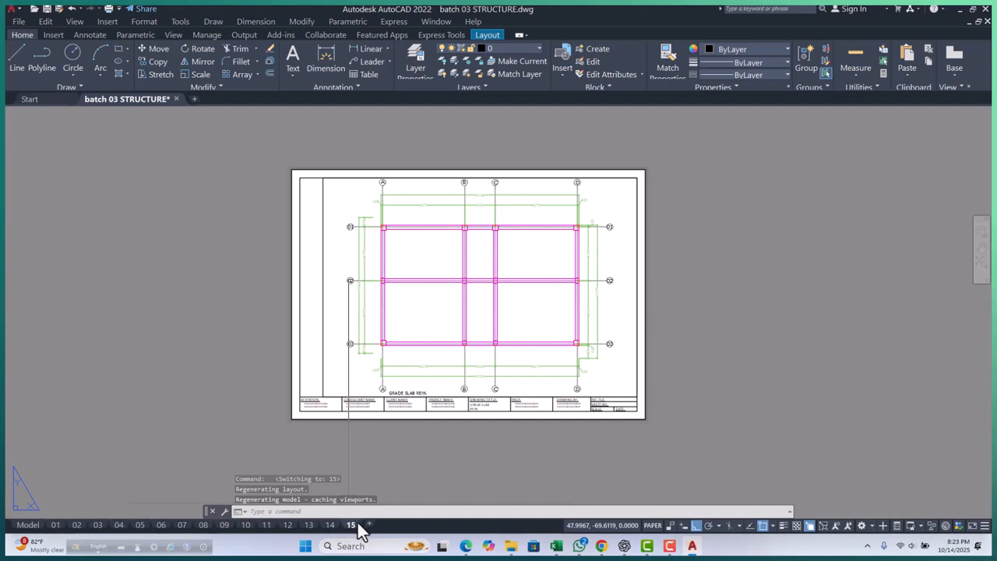
pyautogui.rightClick(356, 530)
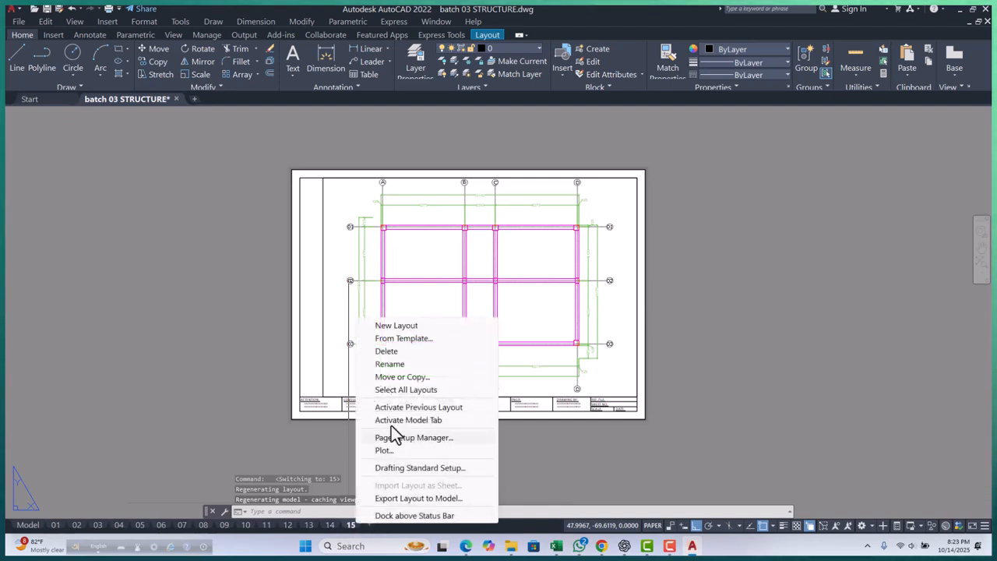
pyautogui.click(400, 377)
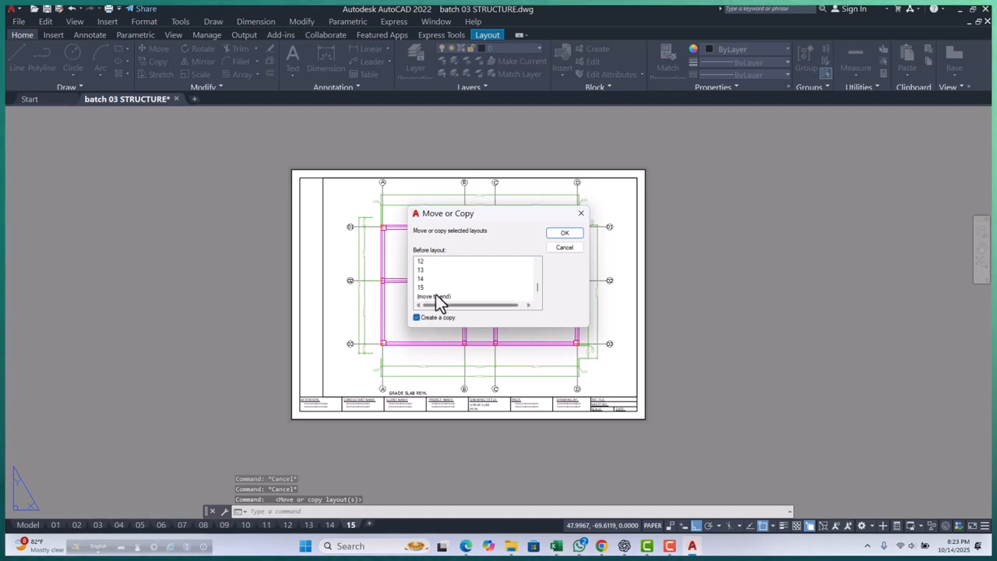
pyautogui.click(562, 234)
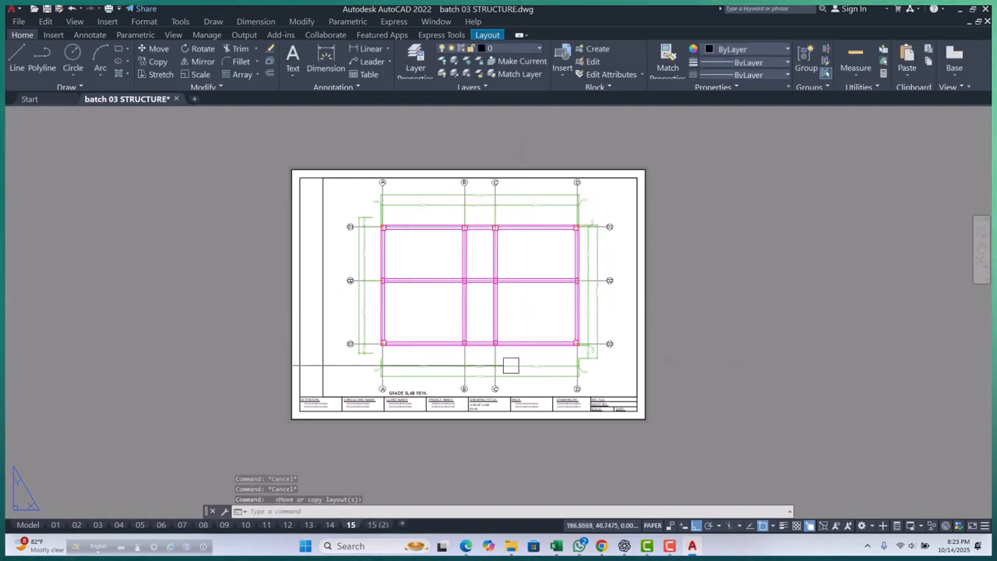
# Step: Activate the viewport on layout 15 and frame the staircase plan in it with a zoom window
pyautogui.scroll(2, 335, 301)
pyautogui.doubleClick(450, 295)
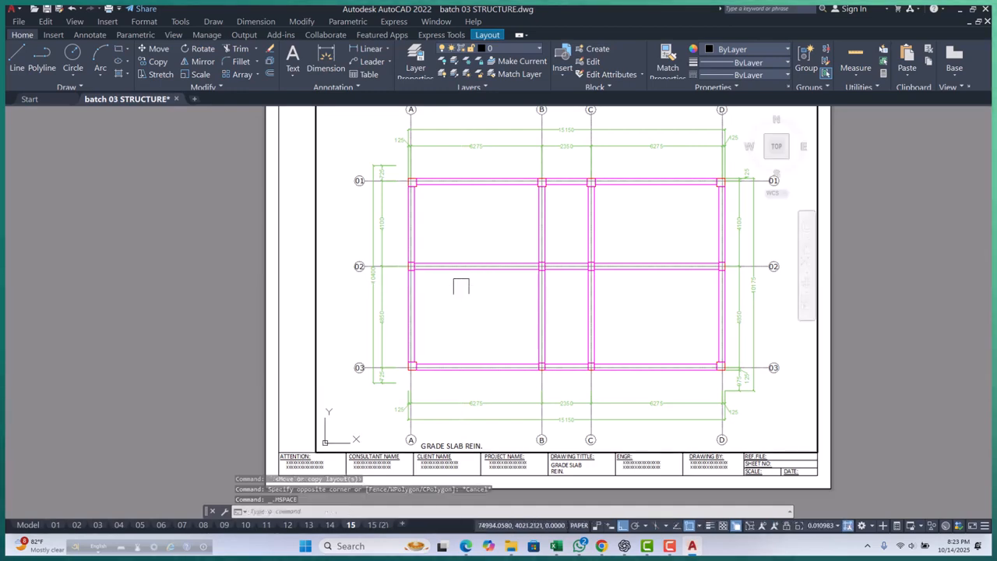
pyautogui.scroll(-8, 459, 285)
pyautogui.scroll(10, 459, 281)
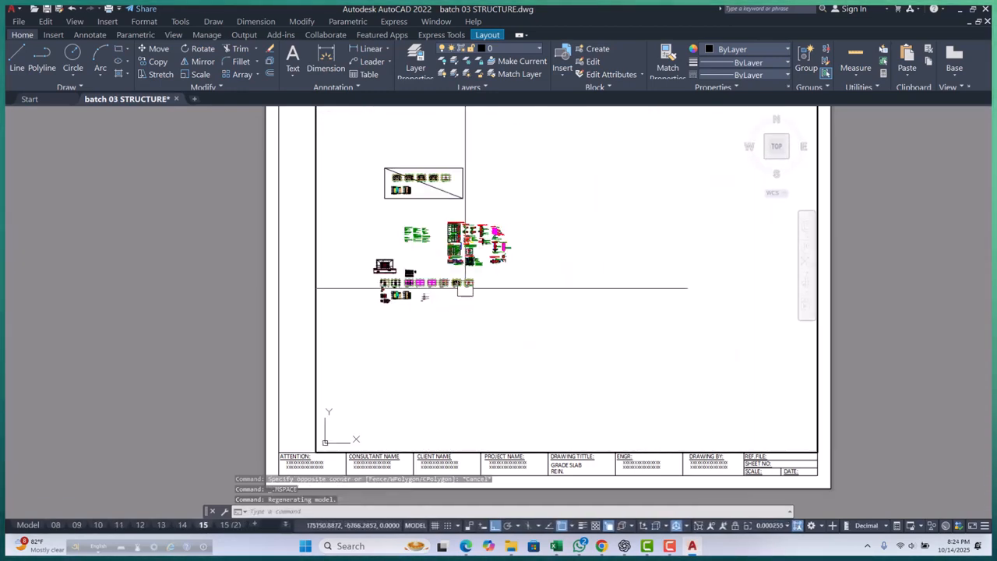
pyautogui.scroll(2, 394, 235)
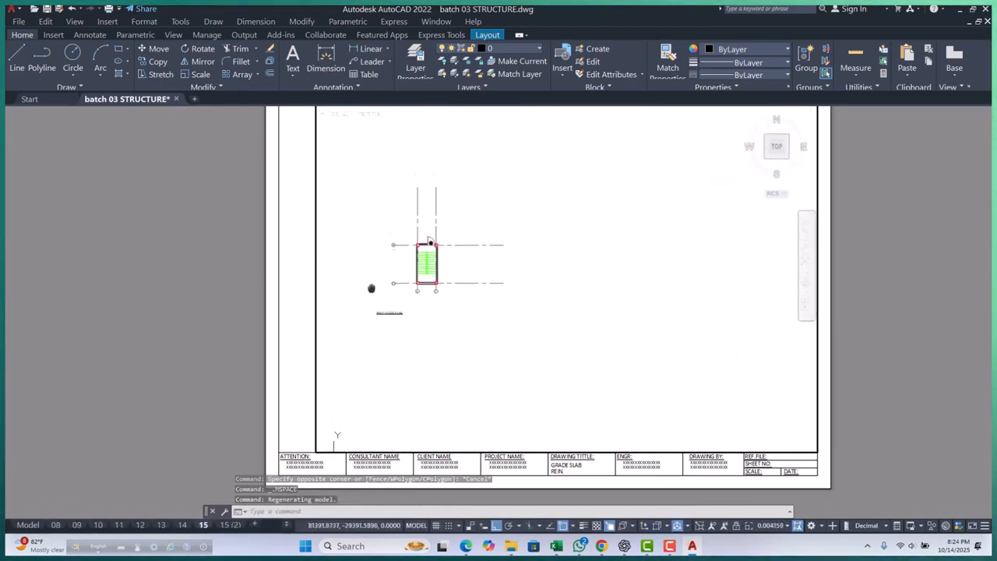
pyautogui.scroll(2, 403, 243)
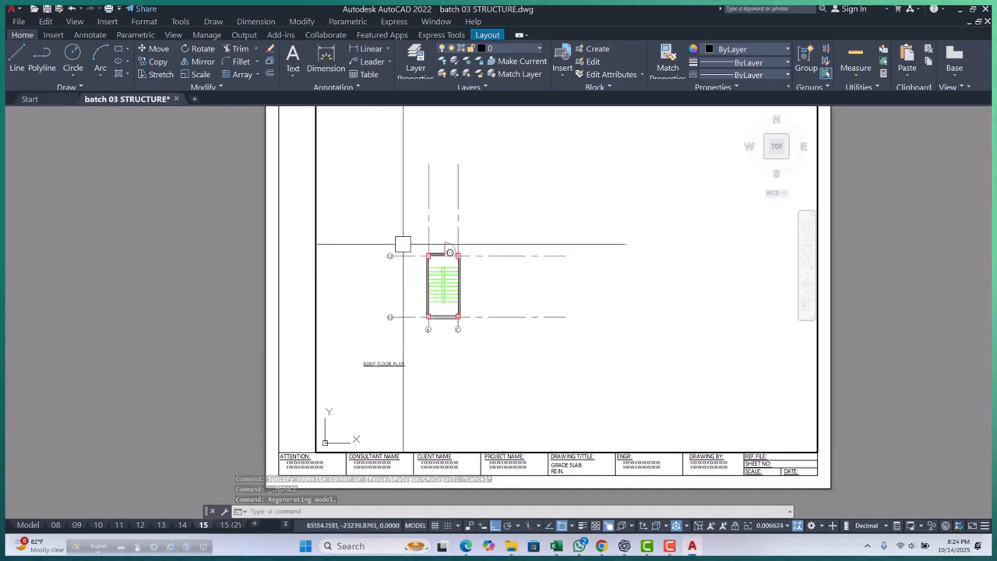
pyautogui.write('z')
pyautogui.press('Return')
pyautogui.click(368, 229)
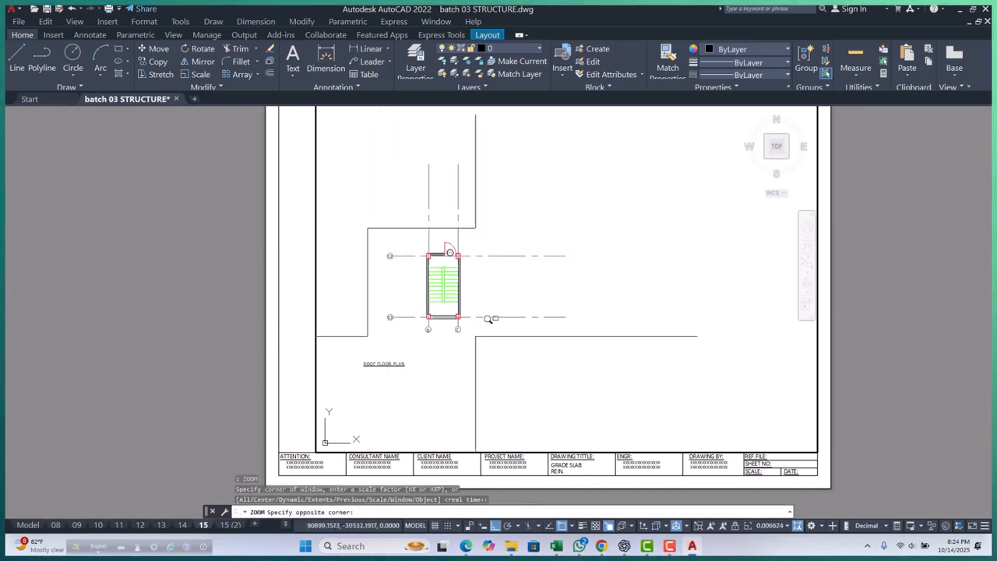
pyautogui.click(494, 332)
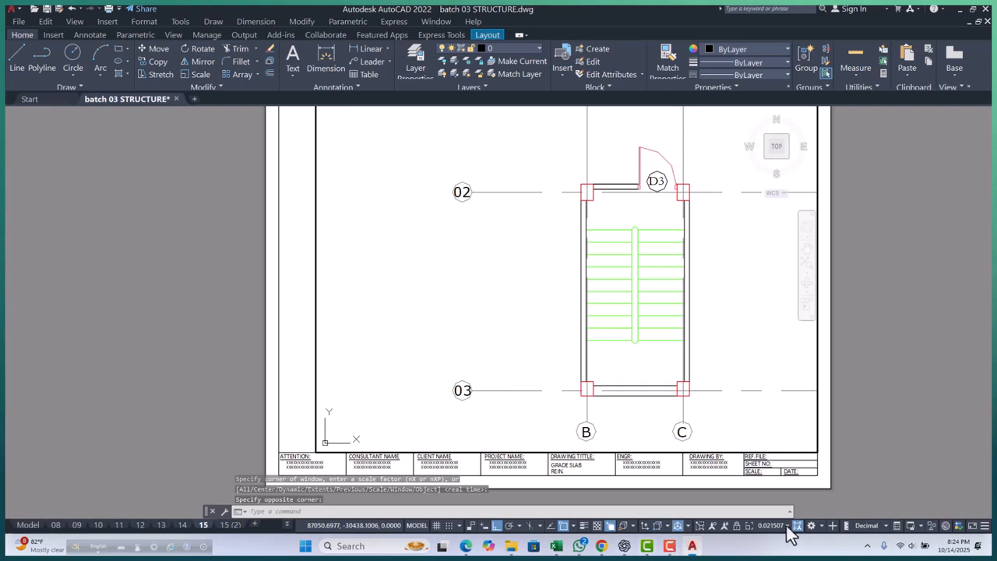
# Step: Set the viewport scale to 1:40, centre the staircase plan in it and return to paper space
pyautogui.click(783, 527)
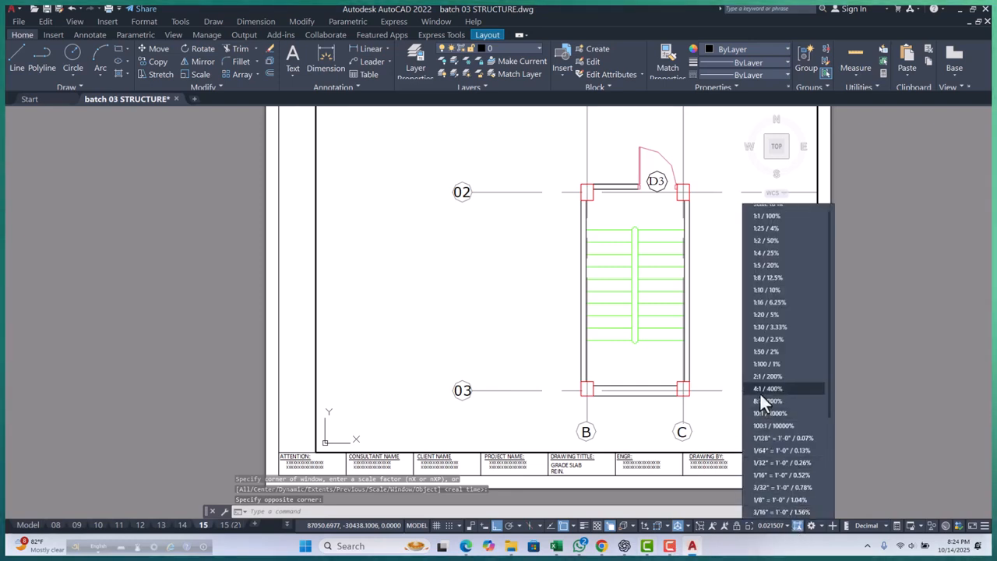
pyautogui.click(760, 340)
pyautogui.moveTo(694, 369)
pyautogui.mouseDown(button='middle')
pyautogui.moveTo(609, 299)
pyautogui.moveTo(616, 315)
pyautogui.mouseUp(button='middle')
pyautogui.doubleClick(884, 308)
pyautogui.scroll(-4, 479, 325)
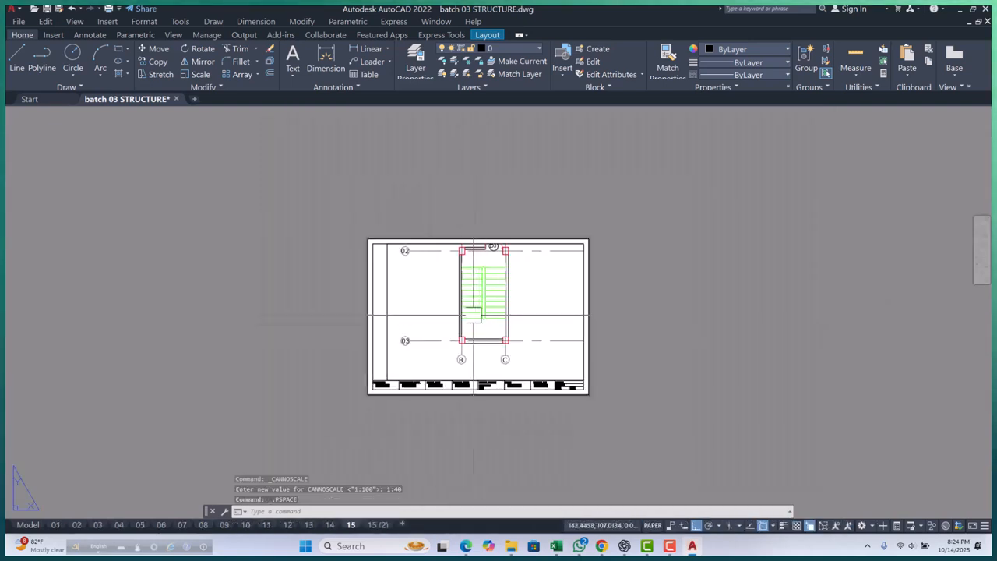
pyautogui.scroll(2, 476, 320)
pyautogui.moveTo(482, 318)
pyautogui.mouseDown(button='middle')
pyautogui.moveTo(493, 323)
pyautogui.moveTo(490, 335)
pyautogui.mouseUp(button='middle')
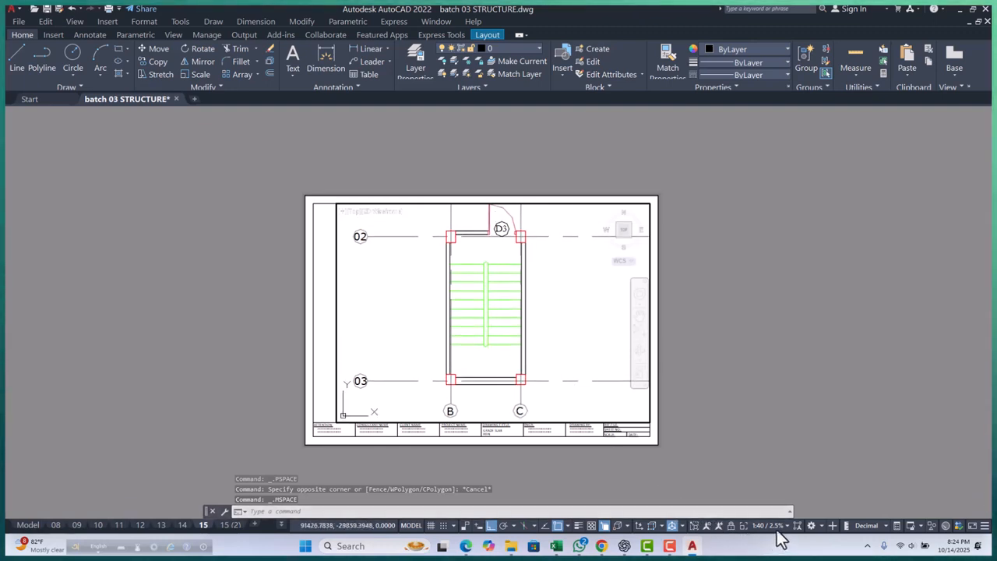
# Step: Check the scales available for the staircase viewport on layout 15
pyautogui.click(785, 525)
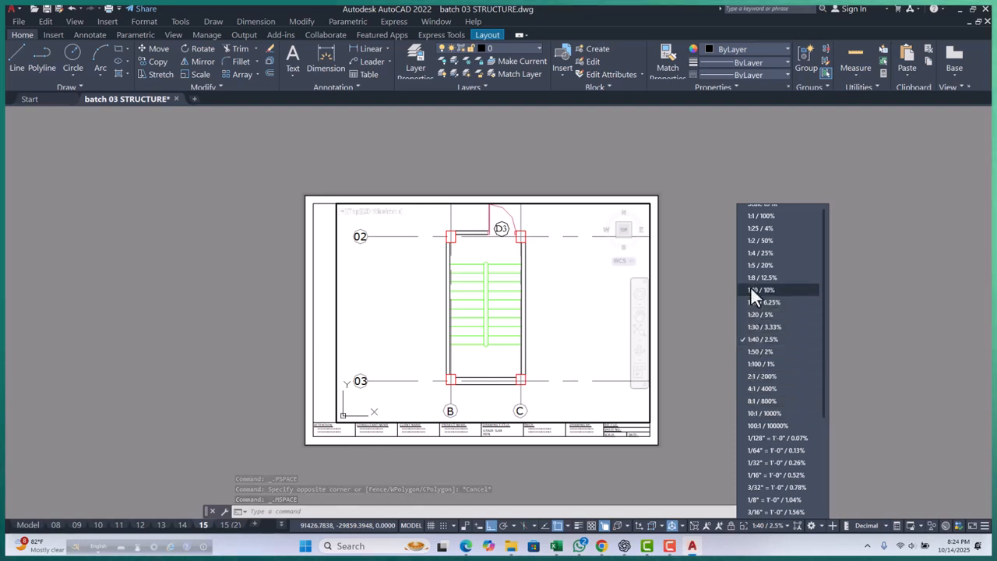
pyautogui.scroll(1, 756, 274)
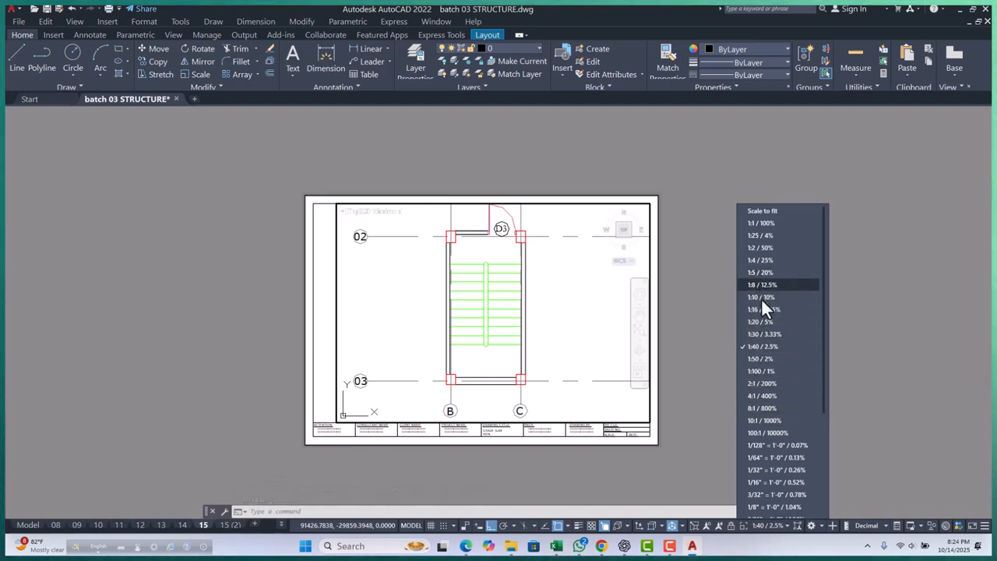
pyautogui.click(775, 354)
pyautogui.doubleClick(745, 354)
# Step: Return to model space and check the 1-50 dimension style in the Dimension Style Manager
pyautogui.click(28, 524)
pyautogui.scroll(-3, 545, 394)
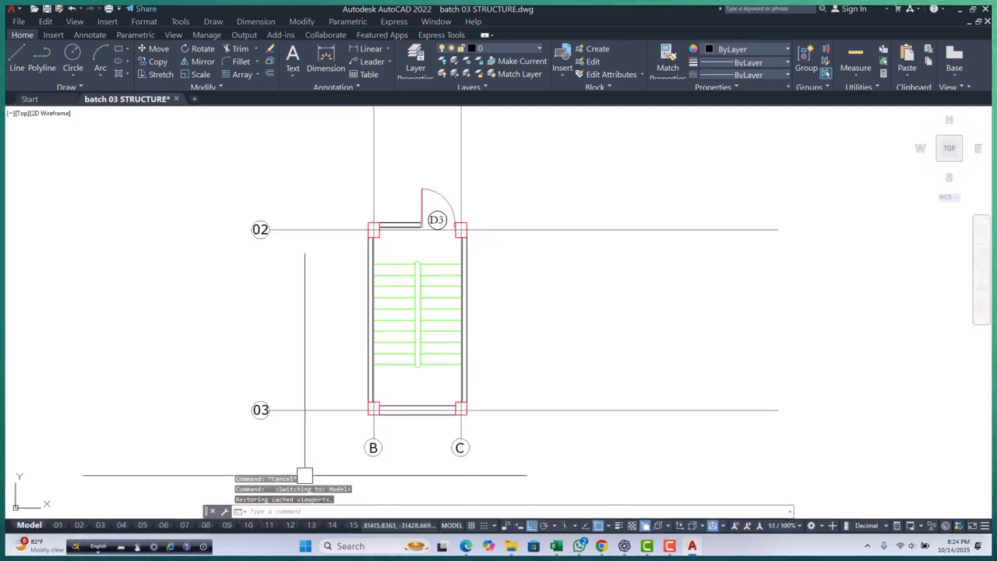
pyautogui.write('d')
pyautogui.press('Return')
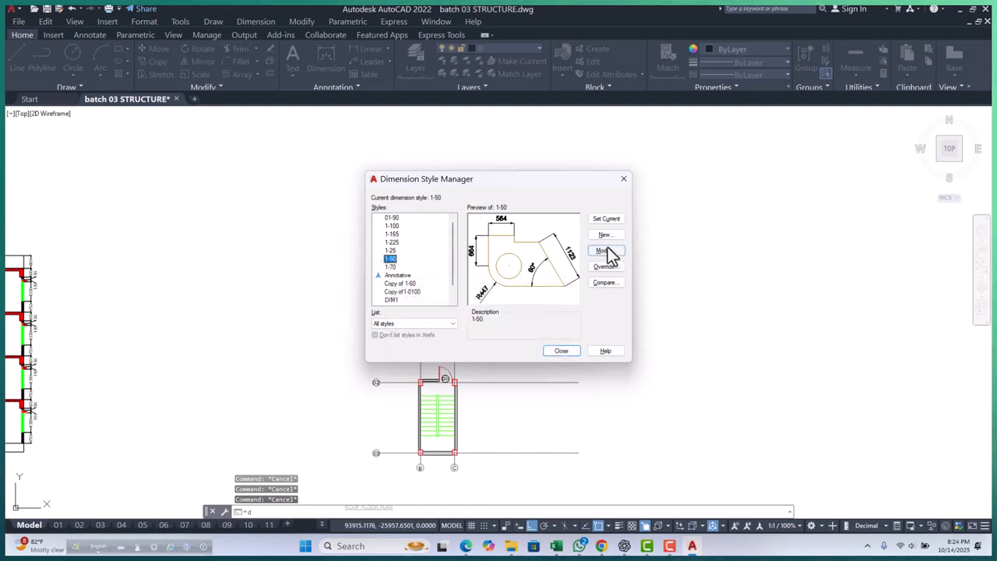
pyautogui.click(574, 350)
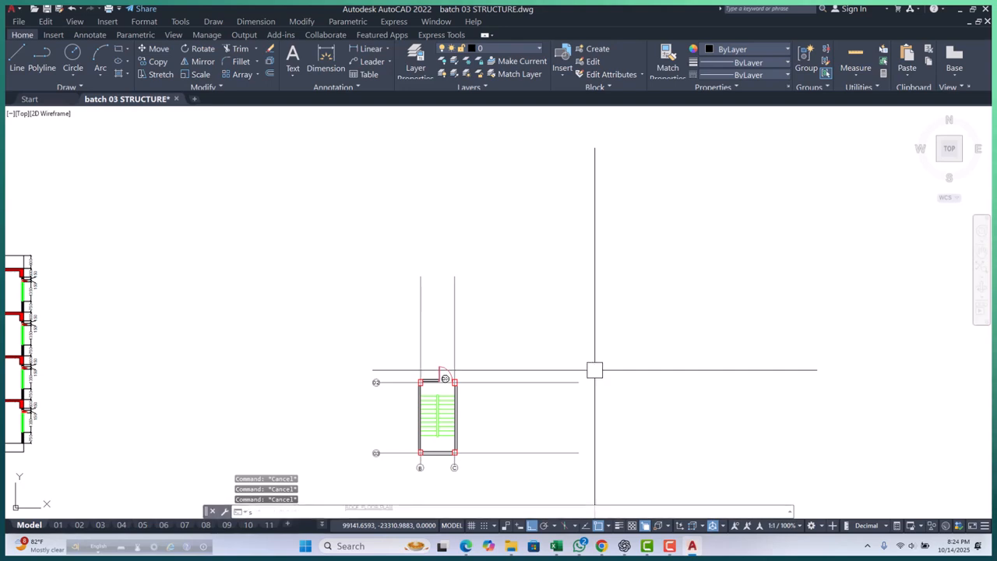
pyautogui.write('s')
pyautogui.press('Return')
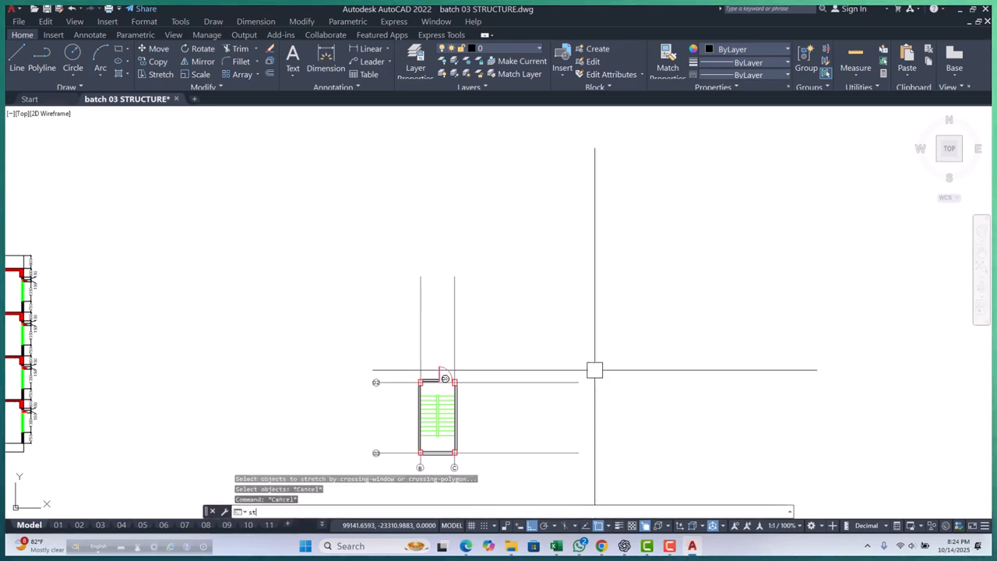
pyautogui.press('Return')
pyautogui.press('Escape')
pyautogui.press('Escape')
pyautogui.press('Escape')
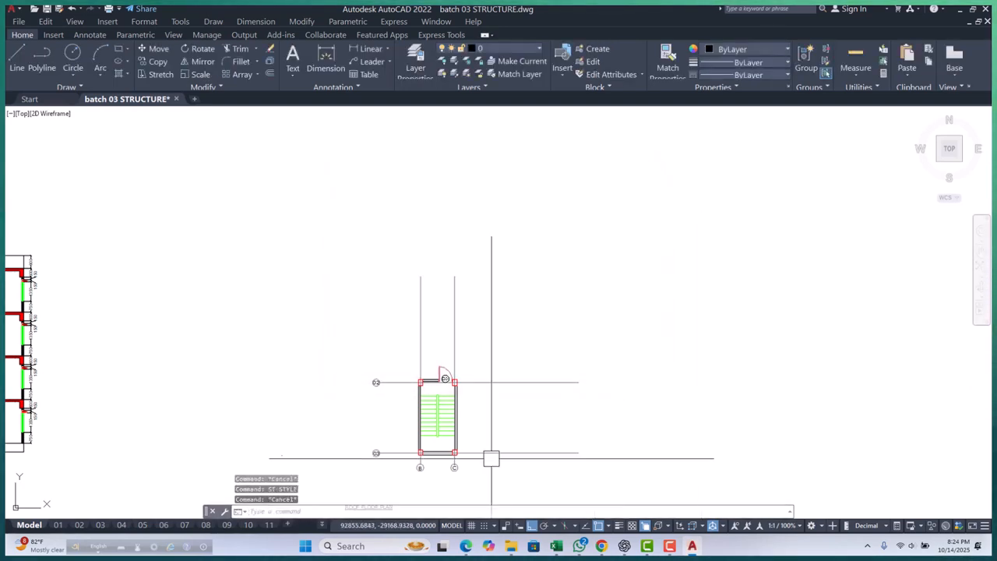
# Step: Add a vertical linear dimension from the upper corner of column B/02 to grid line 02, with its dimension line at 250
pyautogui.scroll(4, 394, 439)
pyautogui.moveTo(417, 427); pyautogui.dragTo(341, 323, button='middle')
pyautogui.scroll(-2, 402, 369)
pyautogui.moveTo(461, 352); pyautogui.dragTo(466, 385, button='middle')
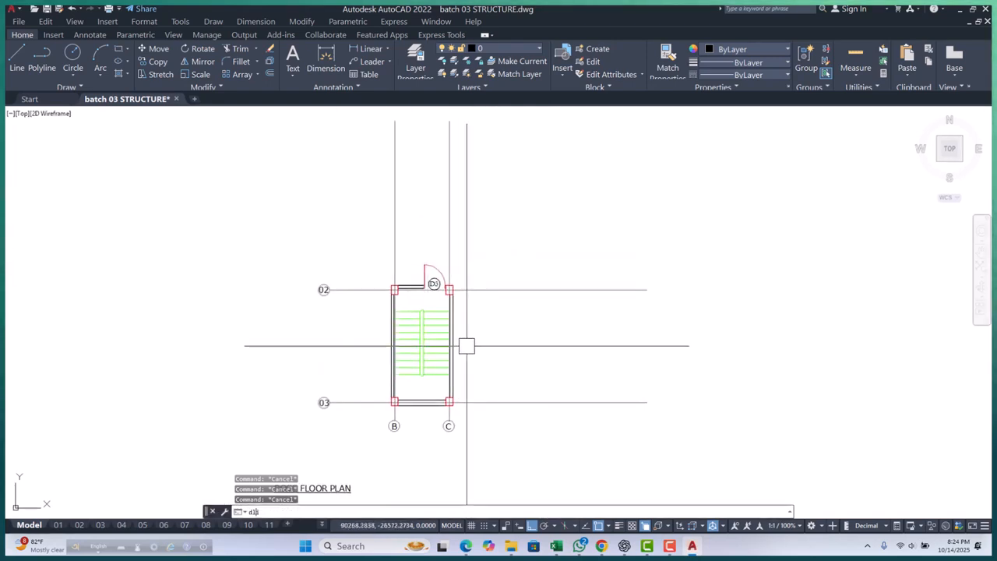
pyautogui.press('Return')
pyautogui.scroll(5, 378, 292)
pyautogui.click(441, 262)
pyautogui.click(441, 278)
pyautogui.scroll(3, 415, 281)
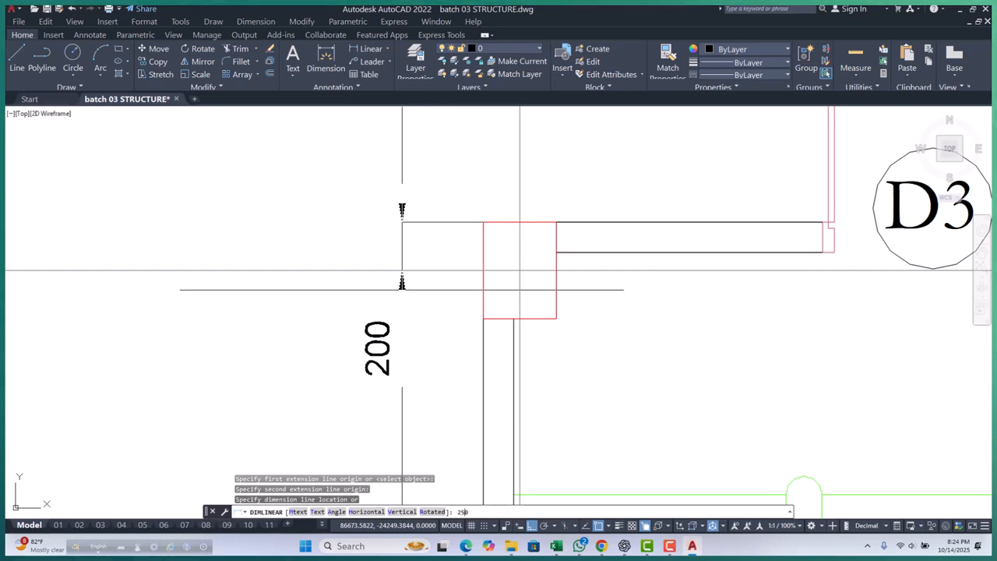
pyautogui.write('250')
pyautogui.press('Return')
pyautogui.scroll(-3, 400, 285)
pyautogui.scroll(3, 430, 283)
# Step: Set the text movement of the new column dimension at grid 02 to "Move text, add leader"
pyautogui.click(421, 271)
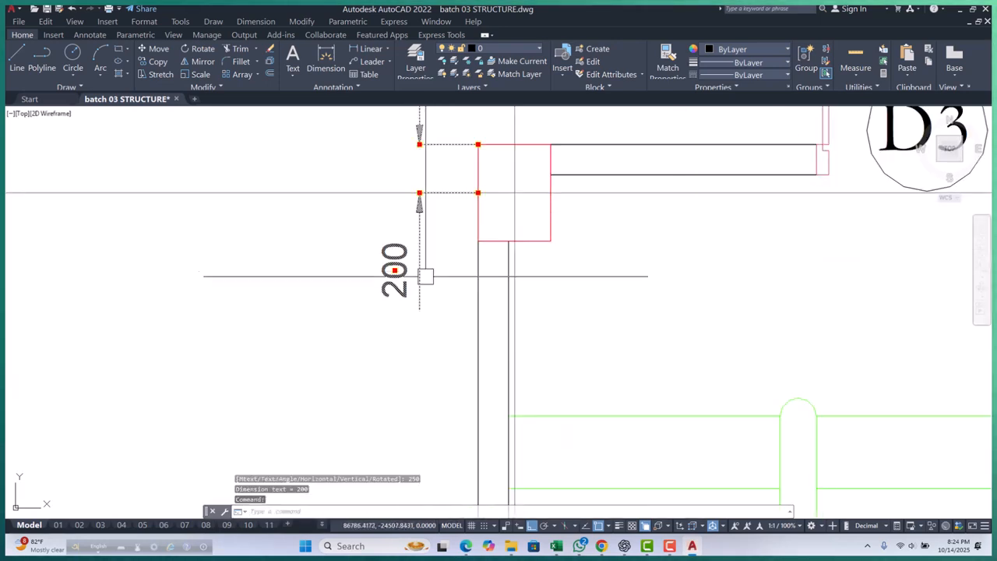
pyautogui.write('mo')
pyautogui.press('Return')
pyautogui.scroll(-10, 226, 186)
pyautogui.scroll(-8, 273, 199)
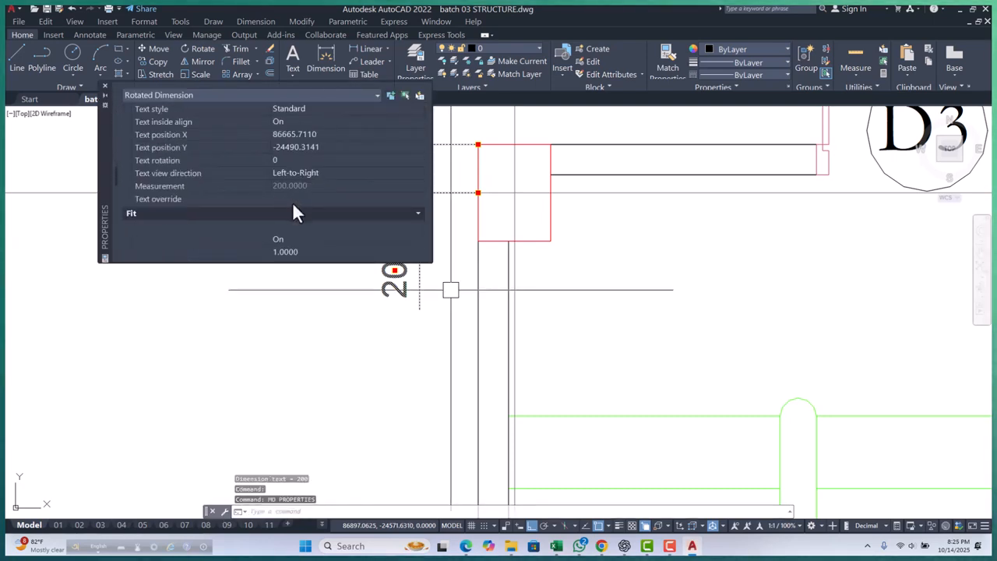
pyautogui.click(401, 161)
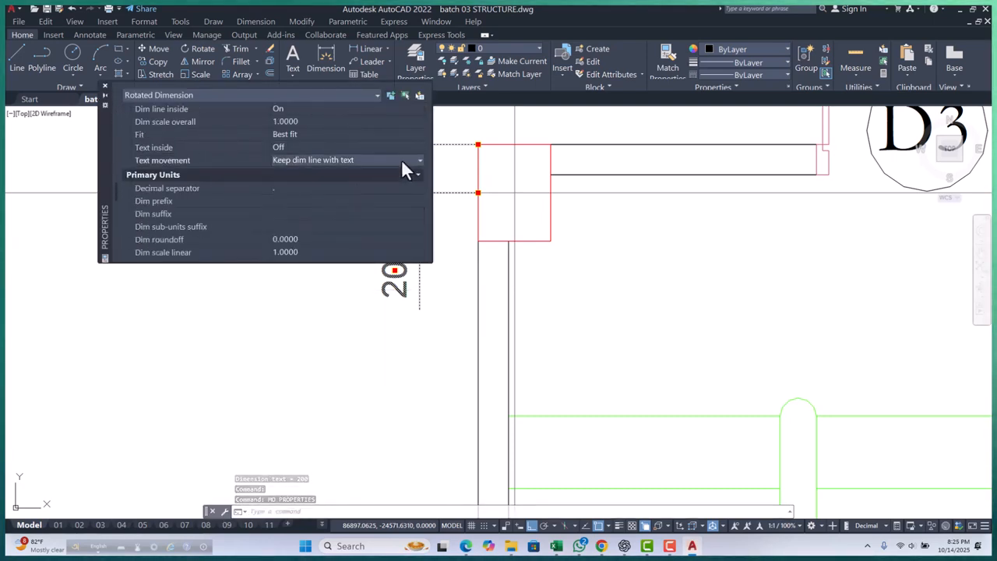
pyautogui.click(400, 159)
pyautogui.click(319, 178)
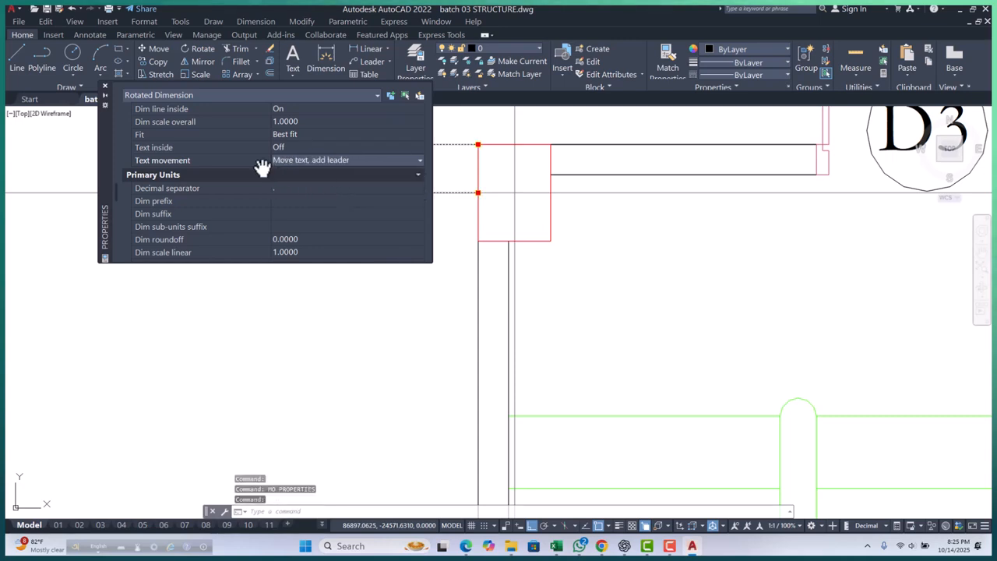
pyautogui.click(104, 87)
pyautogui.press('Escape')
pyautogui.scroll(-3, 355, 259)
pyautogui.press('Escape')
pyautogui.scroll(3, 355, 259)
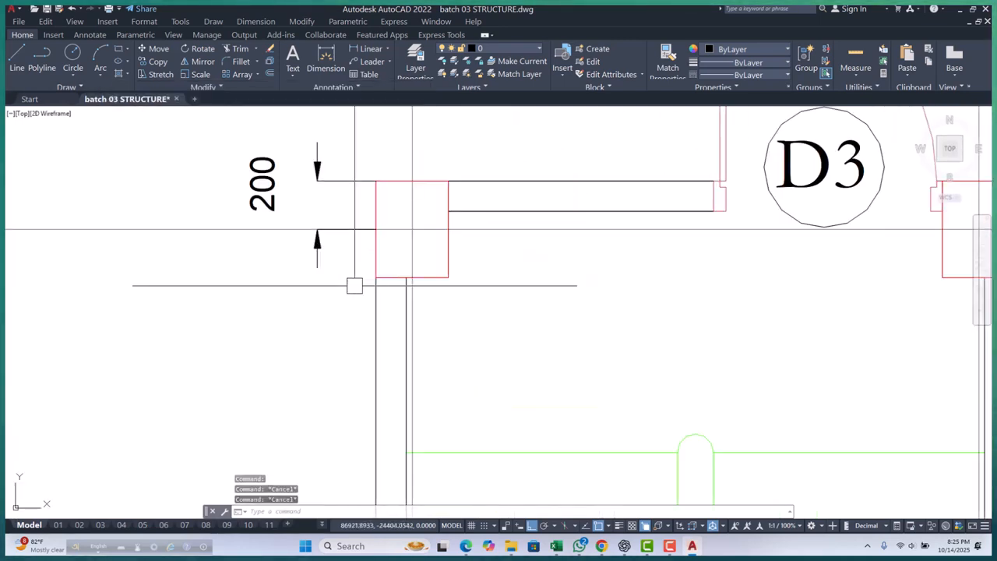
# Step: Continue the vertical dimension chain from grid line 02 to grid line 03 and the lower edge of column B/03
pyautogui.write('dco')
pyautogui.press('Return')
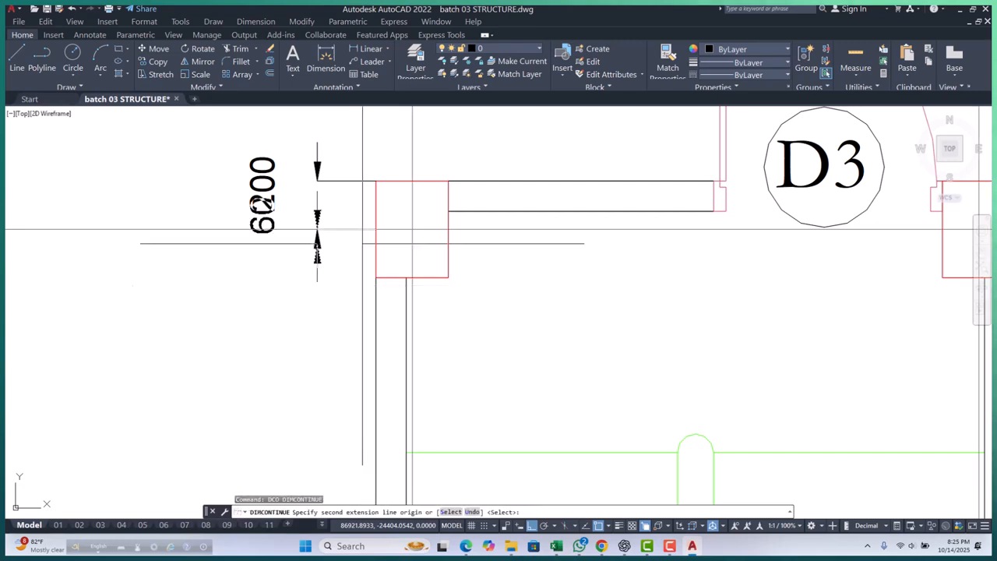
pyautogui.scroll(-8, 367, 232)
pyautogui.scroll(4, 369, 297)
pyautogui.scroll(5, 359, 299)
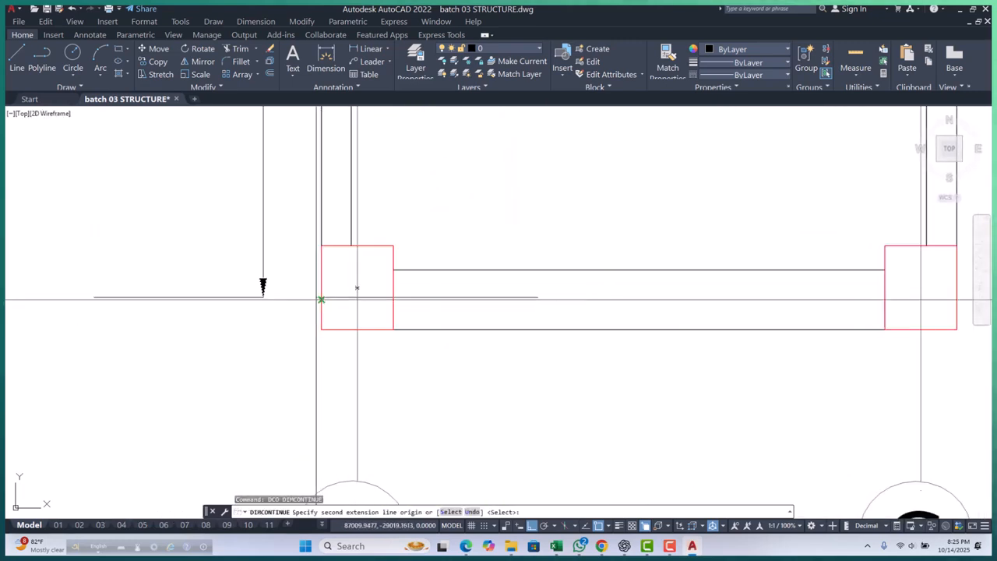
pyautogui.click(322, 327)
pyautogui.scroll(-3, 323, 327)
pyautogui.press('Escape')
pyautogui.press('Escape')
pyautogui.press('Escape')
# Step: Move the text of the short dimension at column B/03 clear of the chain, below and outside the arrows
pyautogui.scroll(6, 554, 253)
pyautogui.click(303, 228)
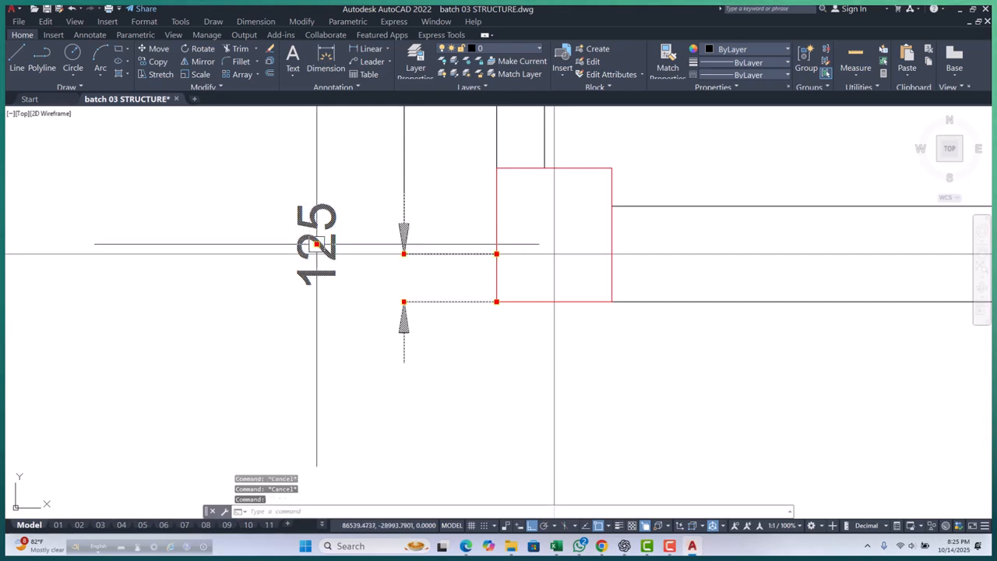
pyautogui.click(316, 246)
pyautogui.scroll(-4, 387, 327)
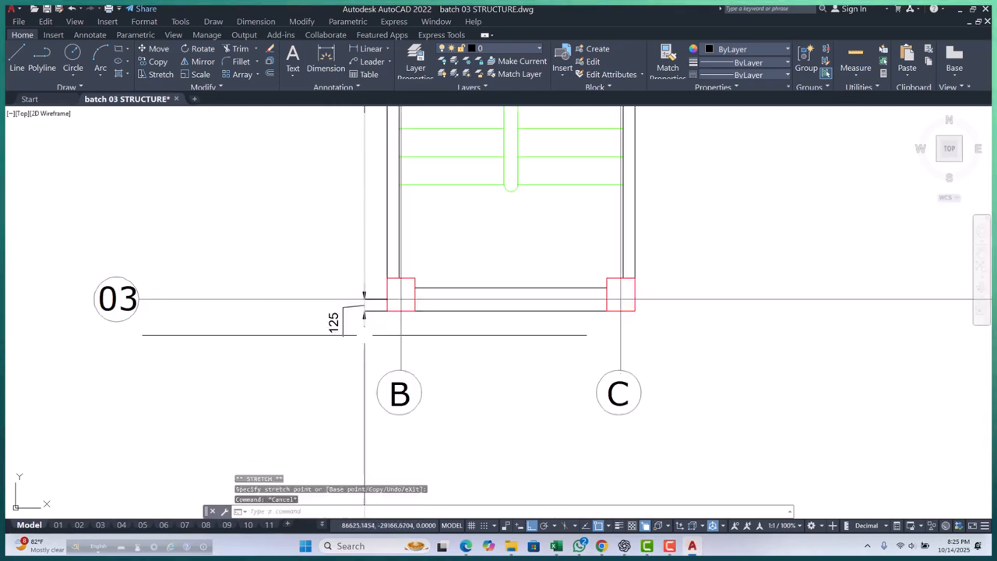
pyautogui.press('Escape')
# Step: Add an overall vertical dimension from the upper edge of column B/02 to the lower edge of column B/03, with its dimension line at 400
pyautogui.scroll(4, 327, 258)
pyautogui.write('dli')
pyautogui.press('Return')
pyautogui.scroll(4, 428, 212)
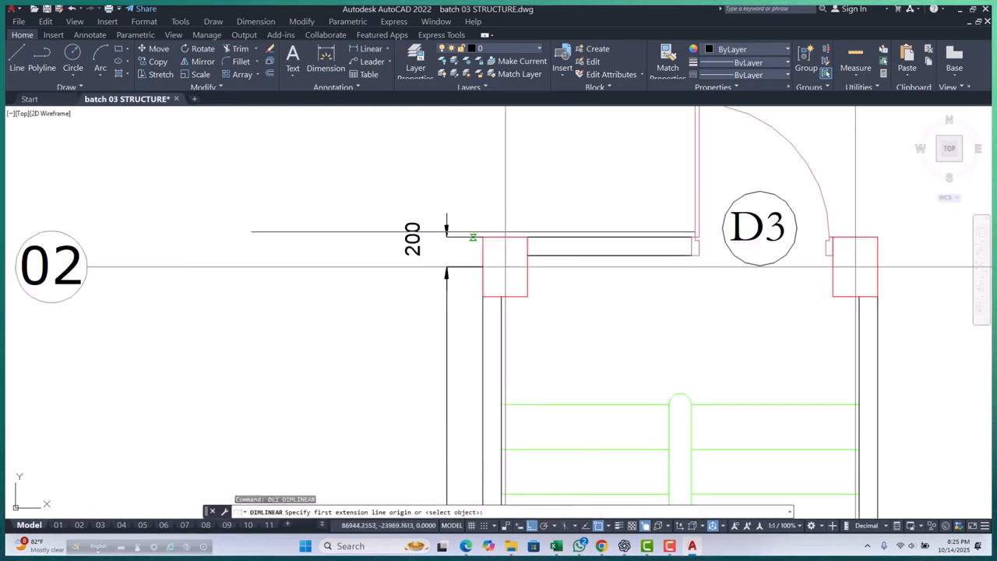
pyautogui.click(480, 233)
pyautogui.scroll(-4, 472, 176)
pyautogui.scroll(-4, 471, 194)
pyautogui.scroll(7, 453, 230)
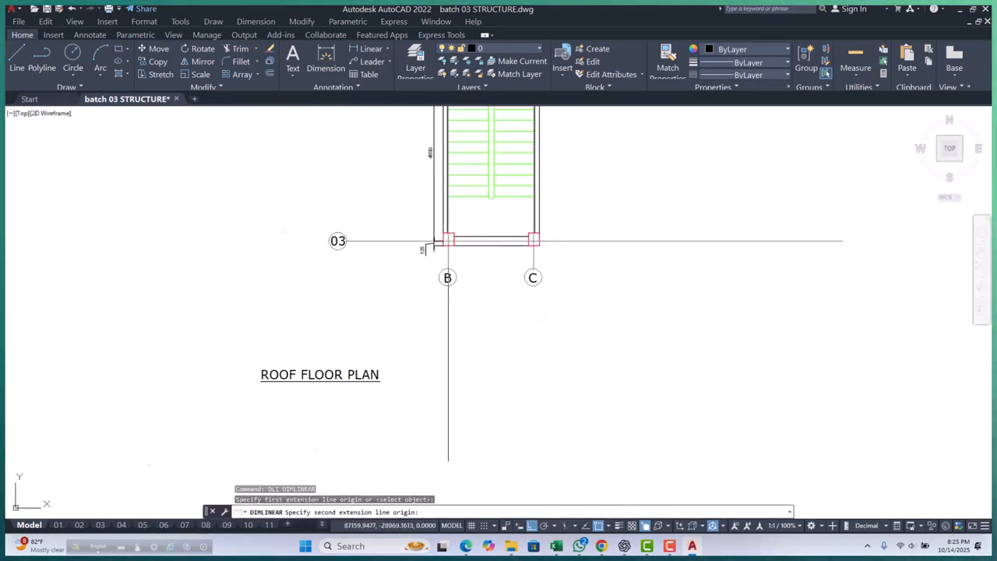
pyautogui.click(452, 231)
pyautogui.scroll(-3, 453, 230)
pyautogui.scroll(3, 405, 233)
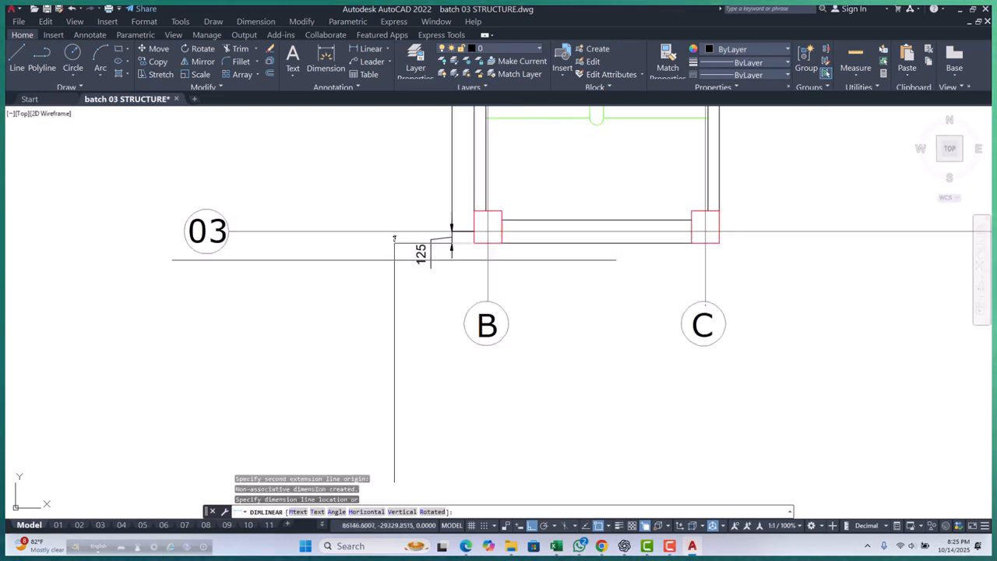
pyautogui.write('400')
pyautogui.press('Return')
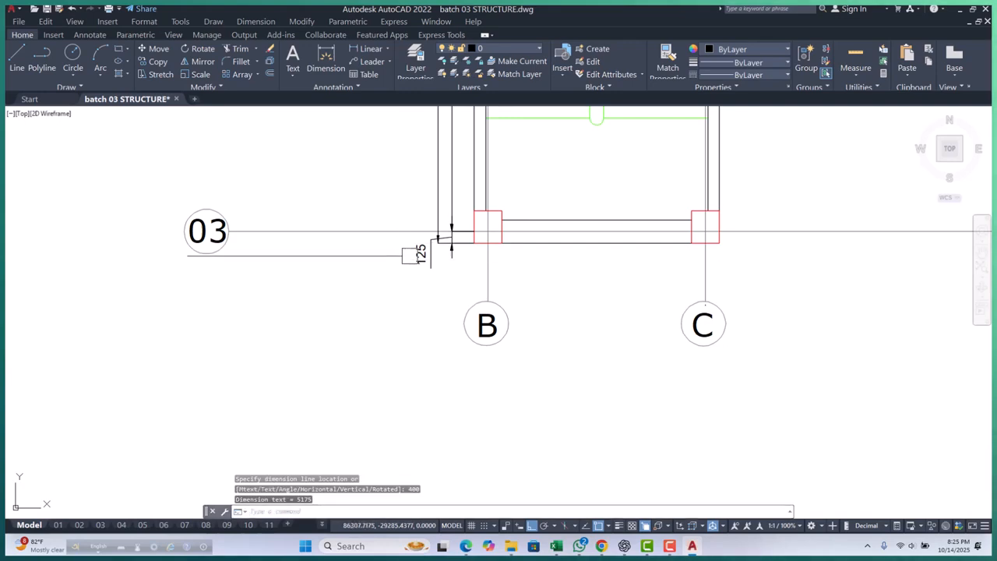
pyautogui.scroll(-4, 444, 257)
pyautogui.scroll(5, 422, 256)
pyautogui.scroll(-5, 413, 347)
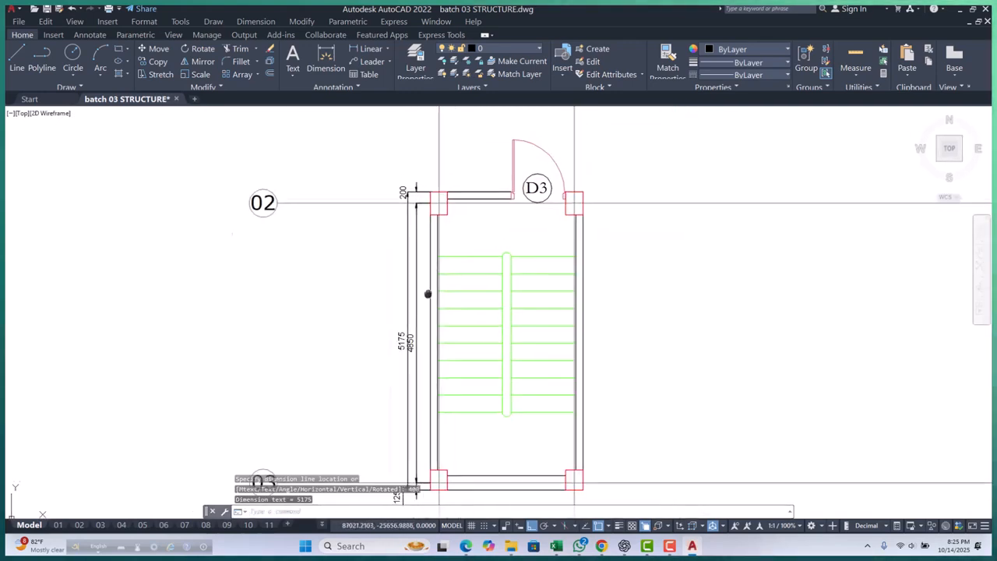
pyautogui.scroll(4, 436, 296)
pyautogui.scroll(-3, 453, 279)
pyautogui.press('Escape')
pyautogui.press('Escape')
pyautogui.press('Escape')
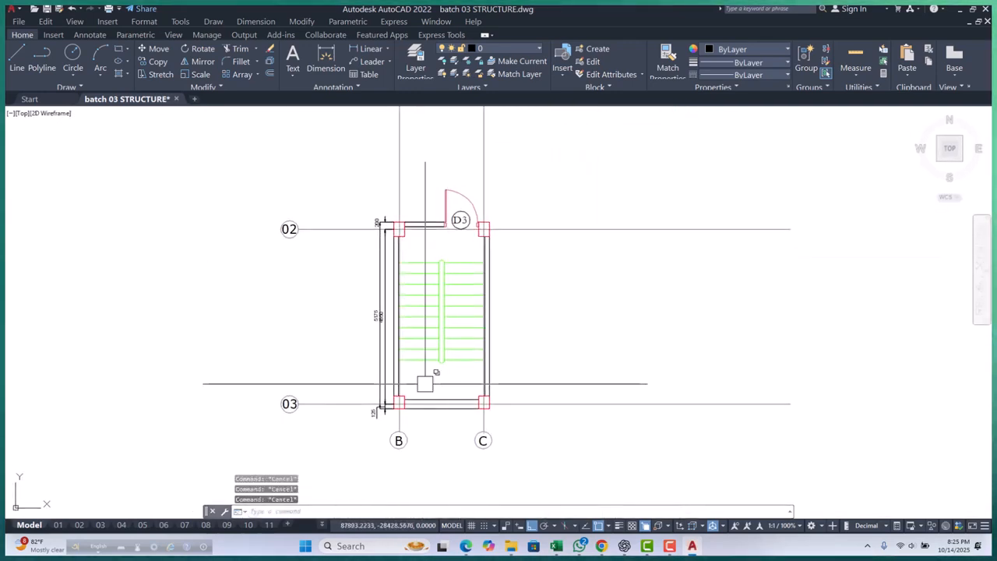
# Step: Mirror the four vertical dimensions beside grid B about the staircase's vertical centreline, keeping the originals
pyautogui.scroll(6, 420, 416)
pyautogui.click(339, 352)
pyautogui.click(283, 363)
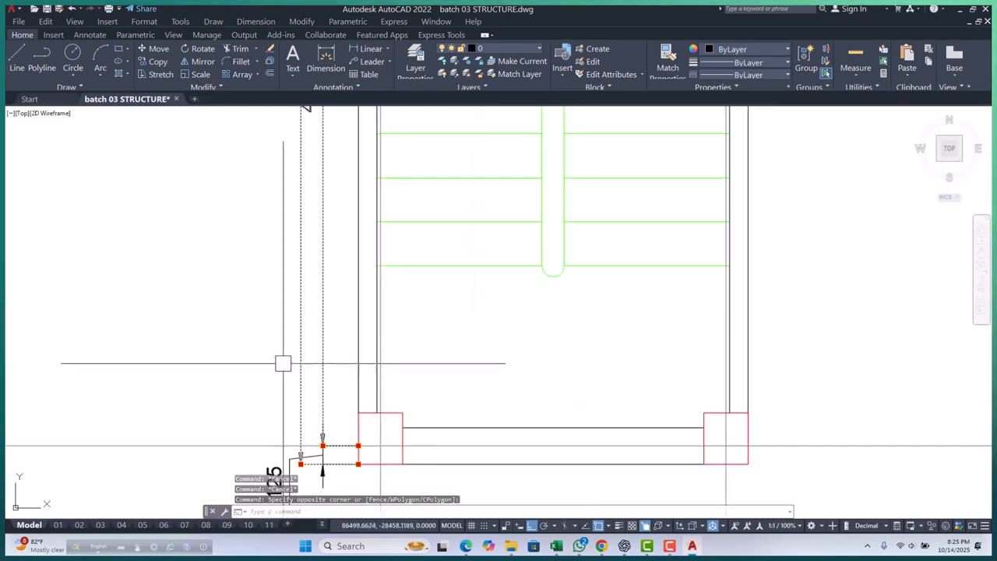
pyautogui.scroll(-5, 343, 349)
pyautogui.moveTo(309, 202); pyautogui.dragTo(350, 407, button='middle')
pyautogui.scroll(6, 364, 341)
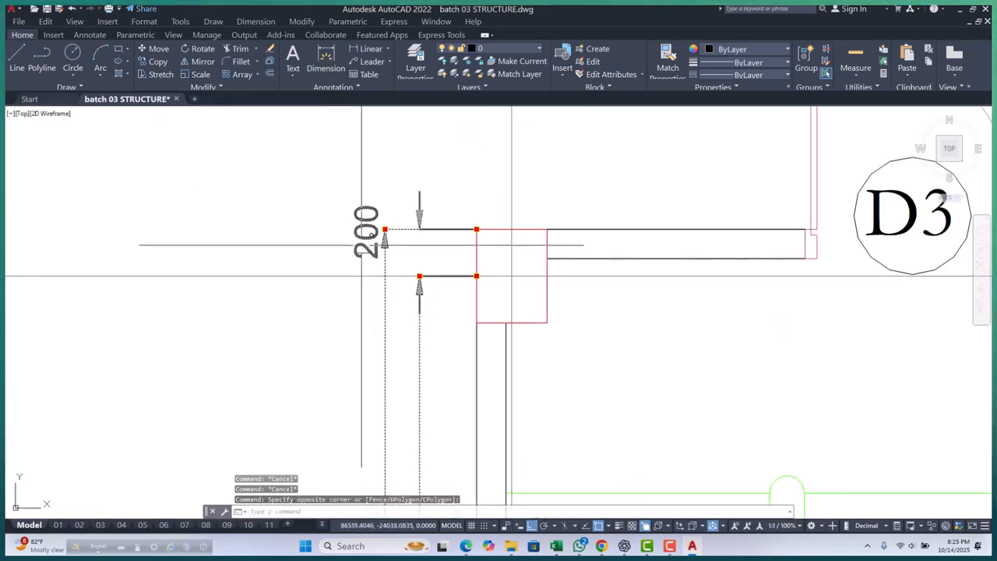
pyautogui.scroll(-5, 467, 257)
pyautogui.scroll(6, 412, 290)
pyautogui.click(313, 336)
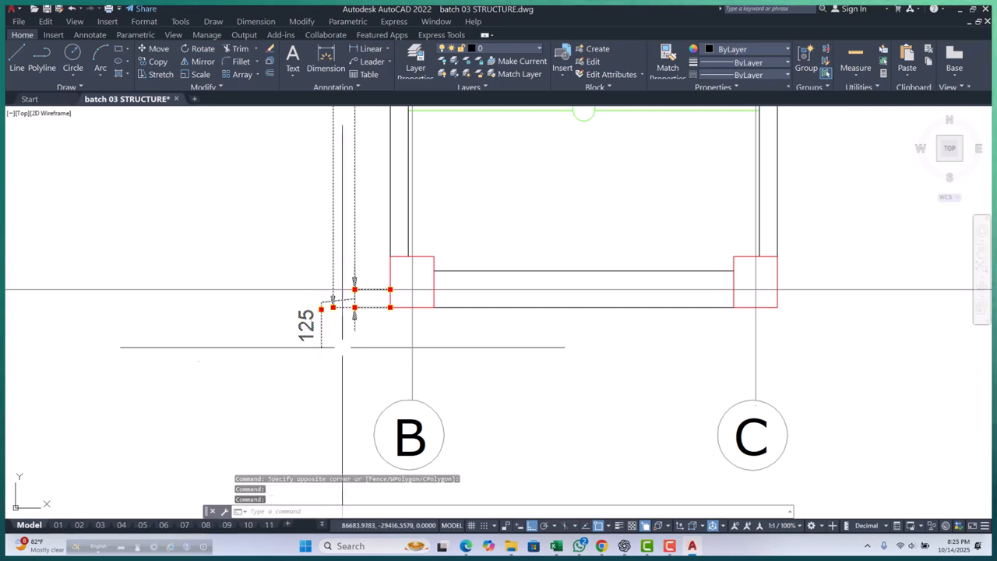
pyautogui.press('Return')
pyautogui.scroll(-2, 450, 357)
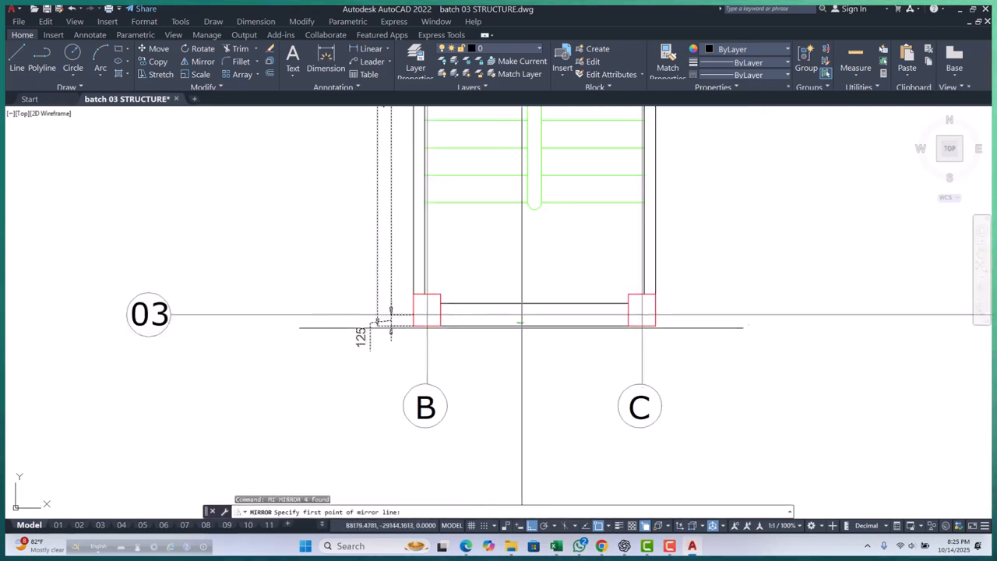
pyautogui.click(534, 326)
pyautogui.scroll(-5, 534, 327)
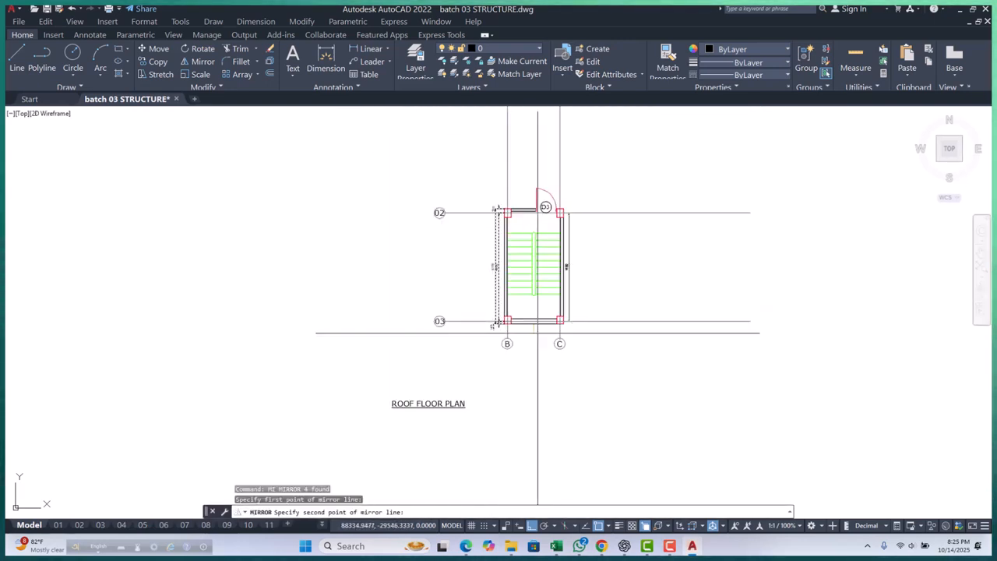
pyautogui.click(556, 403)
pyautogui.press('Return')
pyautogui.moveTo(577, 245); pyautogui.dragTo(570, 348, button='middle')
pyautogui.press('Escape')
pyautogui.press('Escape')
pyautogui.press('Escape')
# Step: Add a horizontal linear dimension from the outer edge of column B/03 to grid line B, with its dimension line at 200
pyautogui.scroll(4, 537, 460)
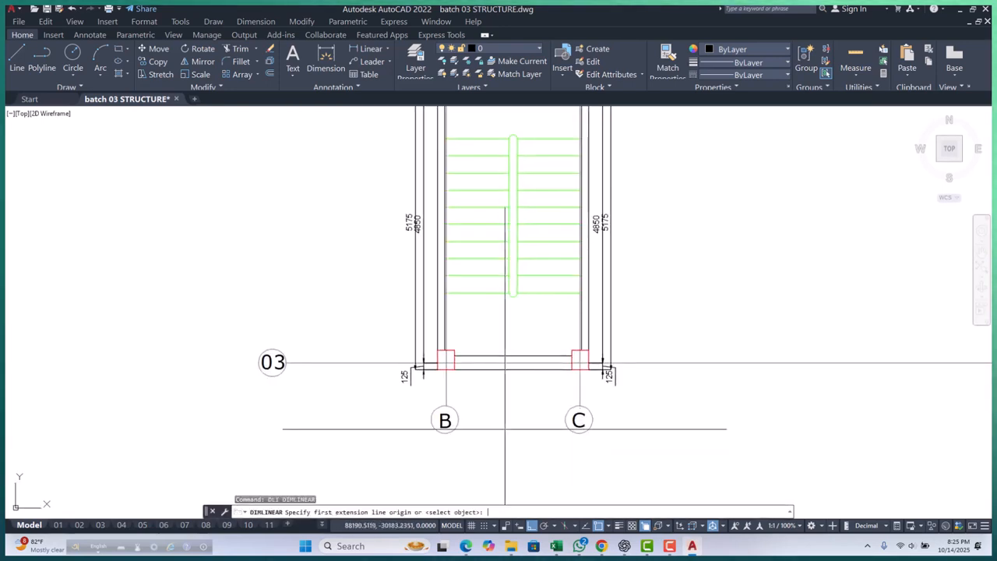
pyautogui.scroll(5, 440, 378)
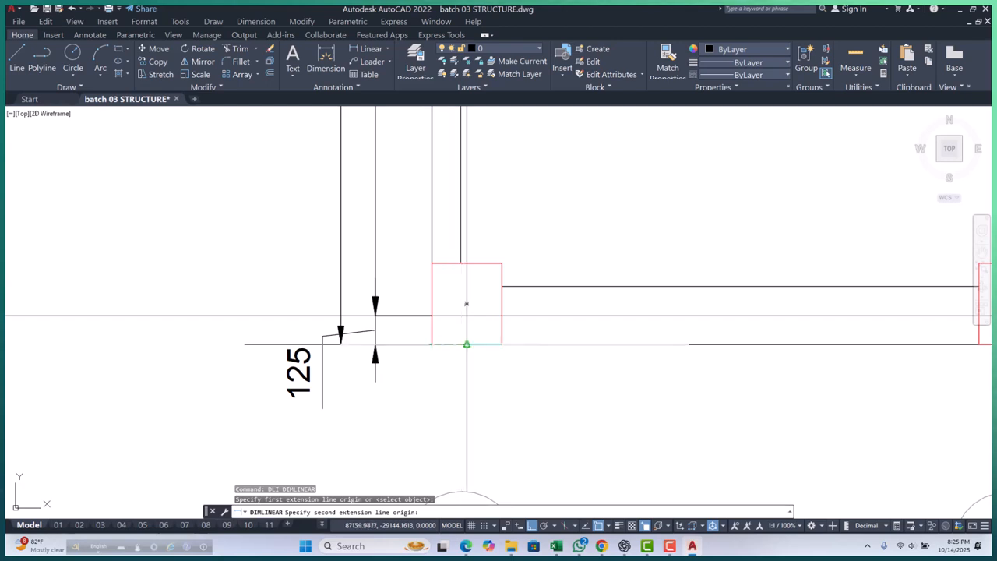
pyautogui.click(466, 315)
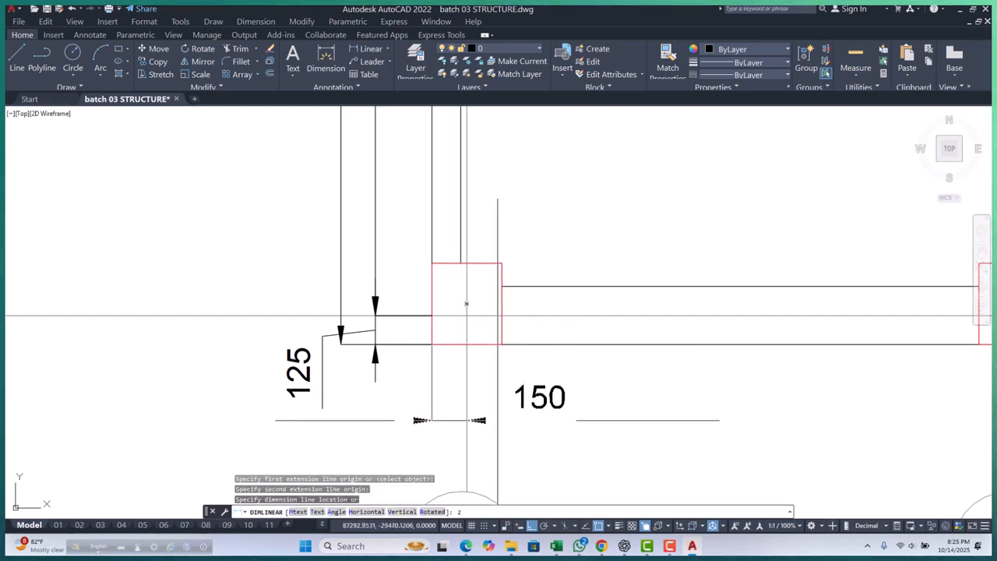
pyautogui.write('200')
pyautogui.press('Return')
pyautogui.press('Escape')
pyautogui.scroll(-4, 517, 411)
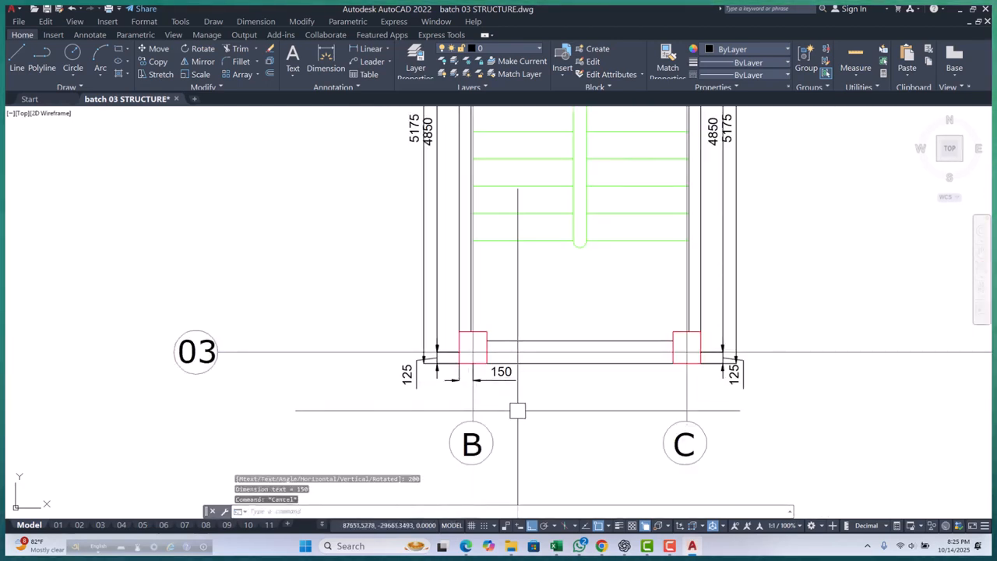
# Step: Match the properties of the 125 dimension at column B/03 onto the horizontal dimension below that column
pyautogui.write('ma')
pyautogui.press('Return')
pyautogui.scroll(2, 411, 389)
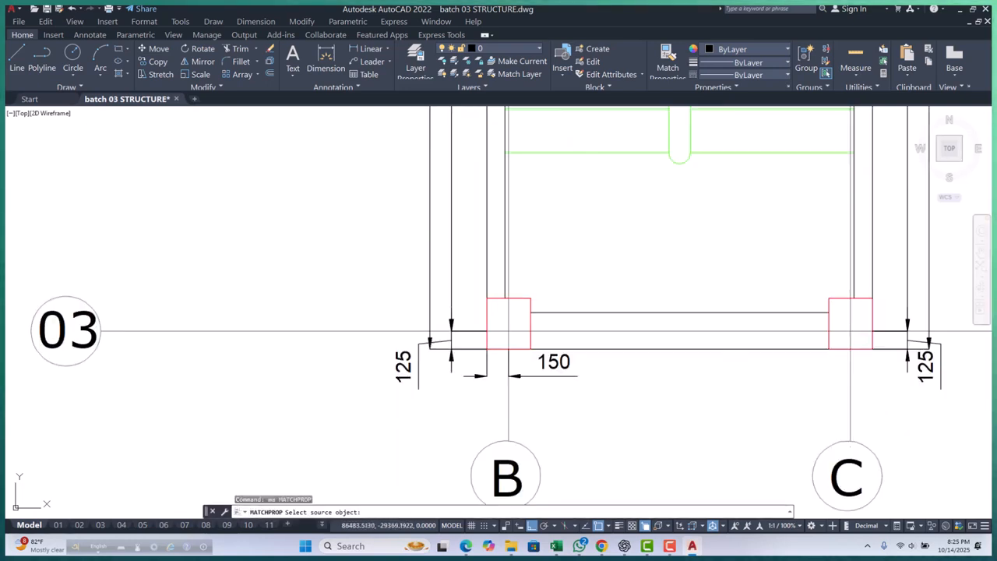
pyautogui.click(403, 364)
pyautogui.press('Escape')
pyautogui.press('Escape')
pyautogui.moveTo(581, 400); pyautogui.dragTo(558, 409, button='middle')
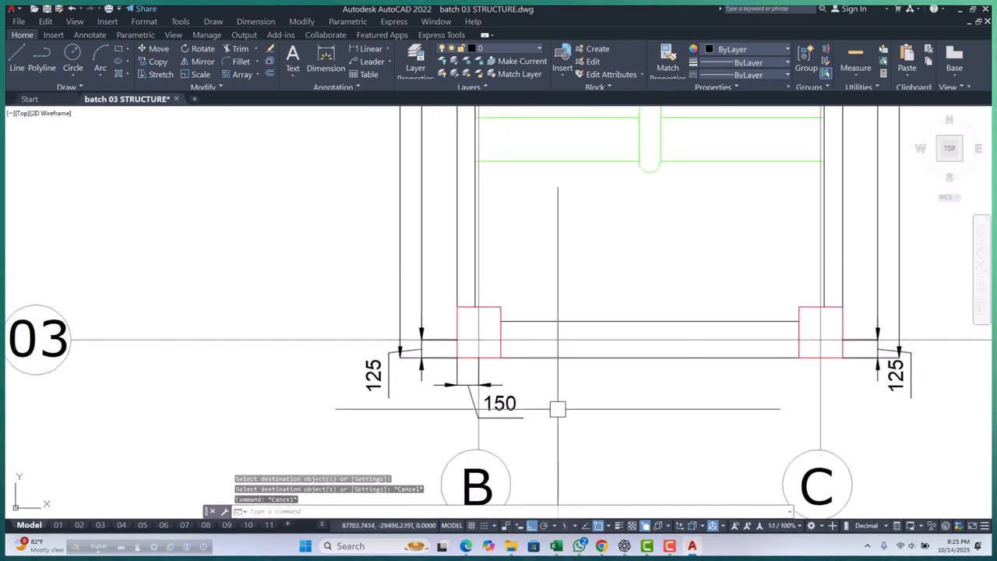
# Step: Continue the horizontal dimension chain from grid line B to grid line C and the outer edge of column C/03
pyautogui.write('dco')
pyautogui.press('Return')
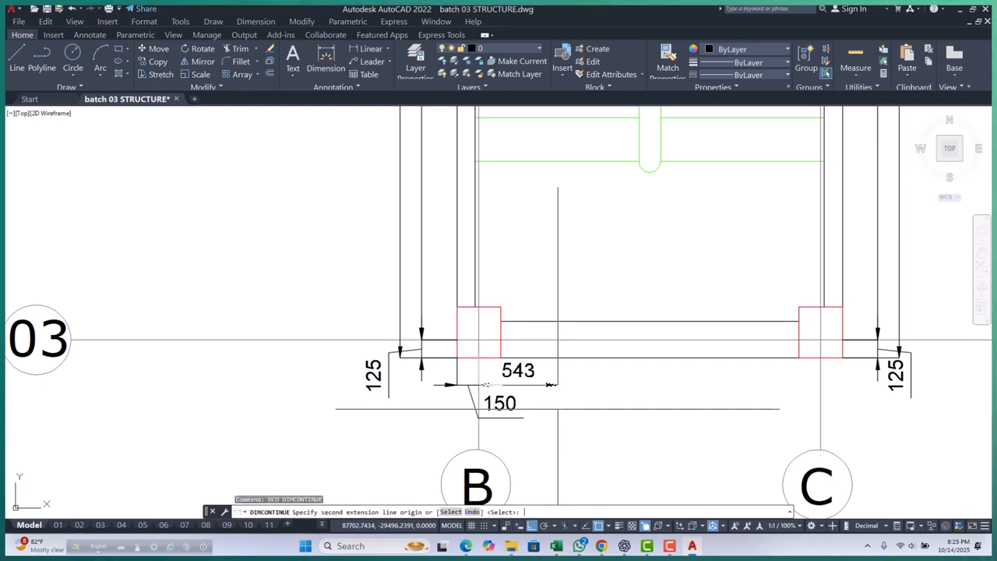
pyautogui.scroll(4, 825, 358)
pyautogui.scroll(-5, 800, 335)
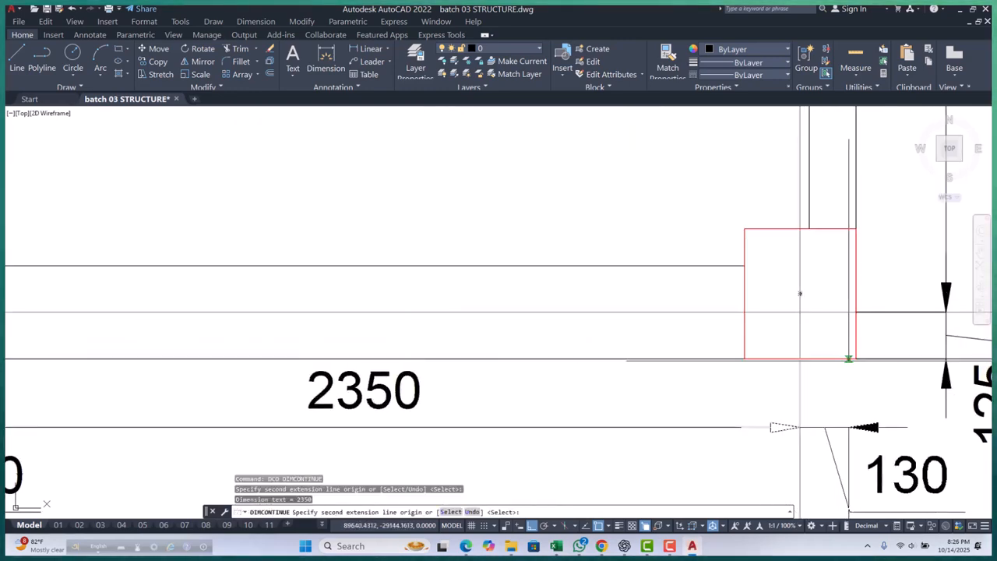
pyautogui.press('Escape')
pyautogui.press('Escape')
pyautogui.scroll(-2, 449, 367)
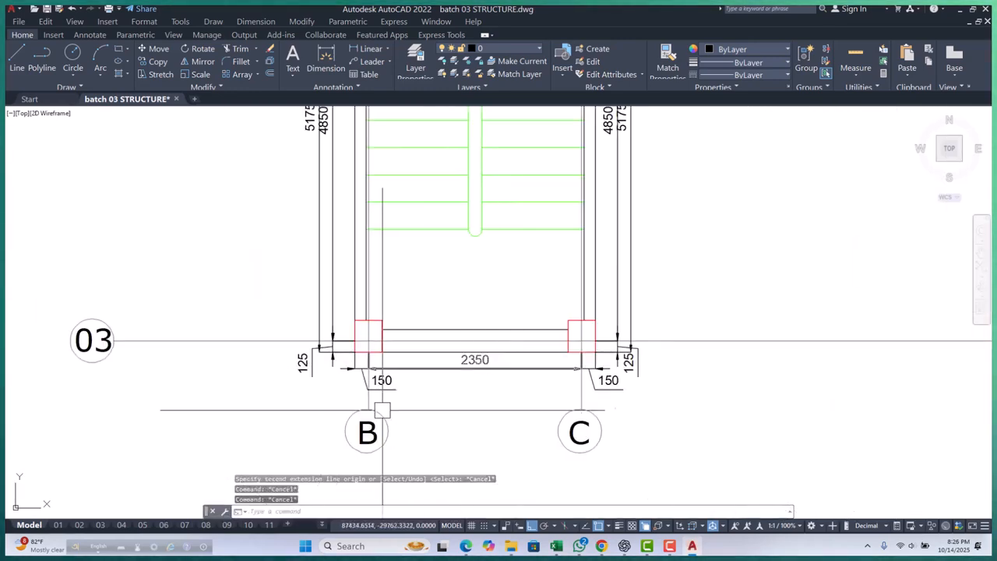
pyautogui.scroll(2, 383, 407)
pyautogui.click(410, 363)
pyautogui.press('Escape')
# Step: Add an overall horizontal linear dimension between the outer corners of columns B/03 and C/03, with its dimension line at 400
pyautogui.moveTo(514, 363); pyautogui.dragTo(458, 365, button='middle')
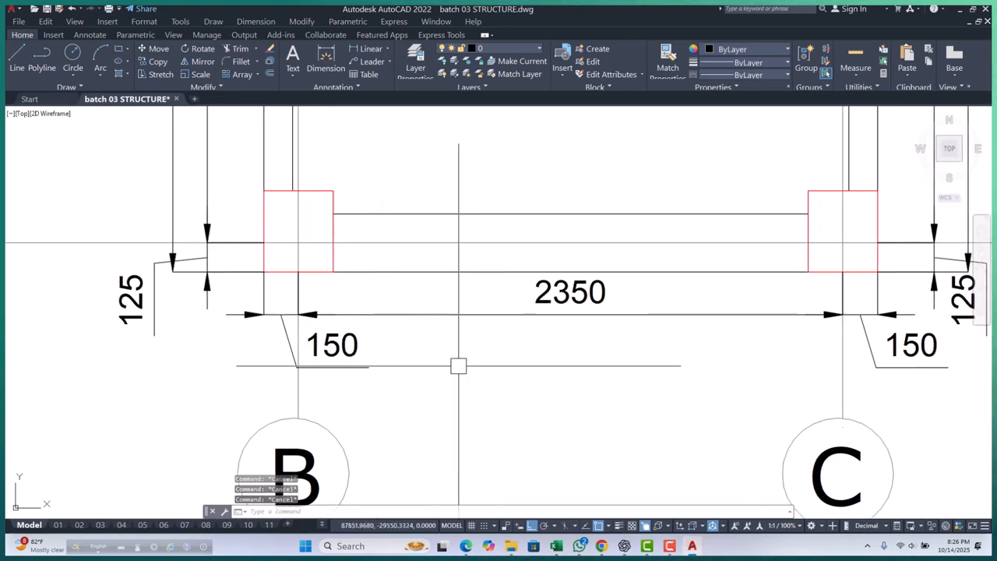
pyautogui.write('dli')
pyautogui.press('Return')
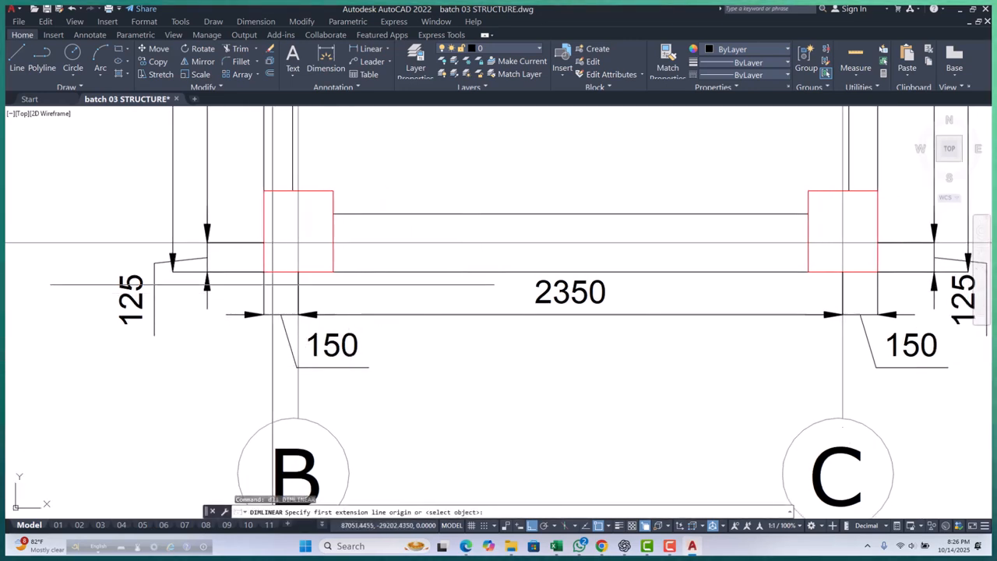
pyautogui.click(263, 272)
pyautogui.scroll(-4, 383, 275)
pyautogui.click(573, 274)
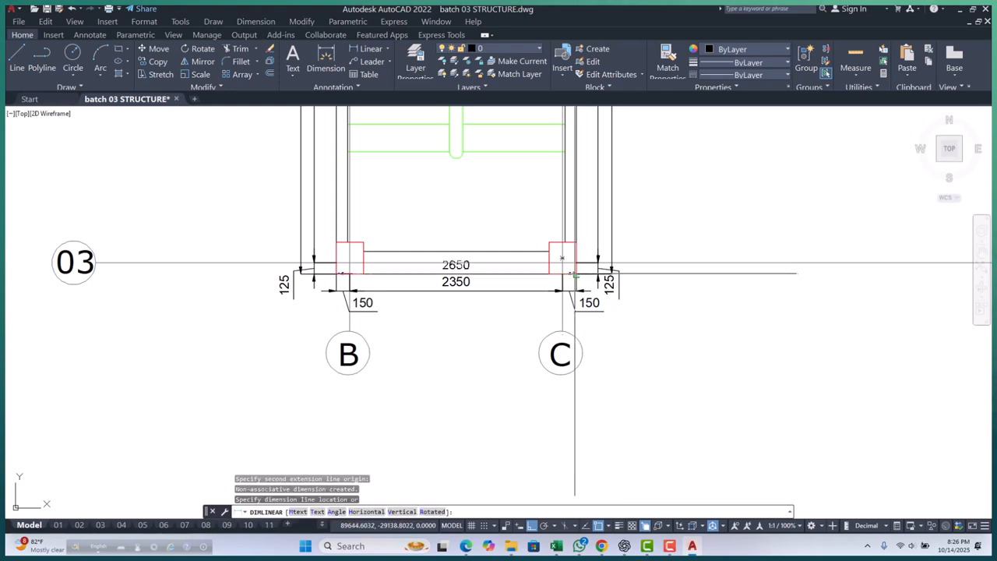
pyautogui.scroll(4, 575, 310)
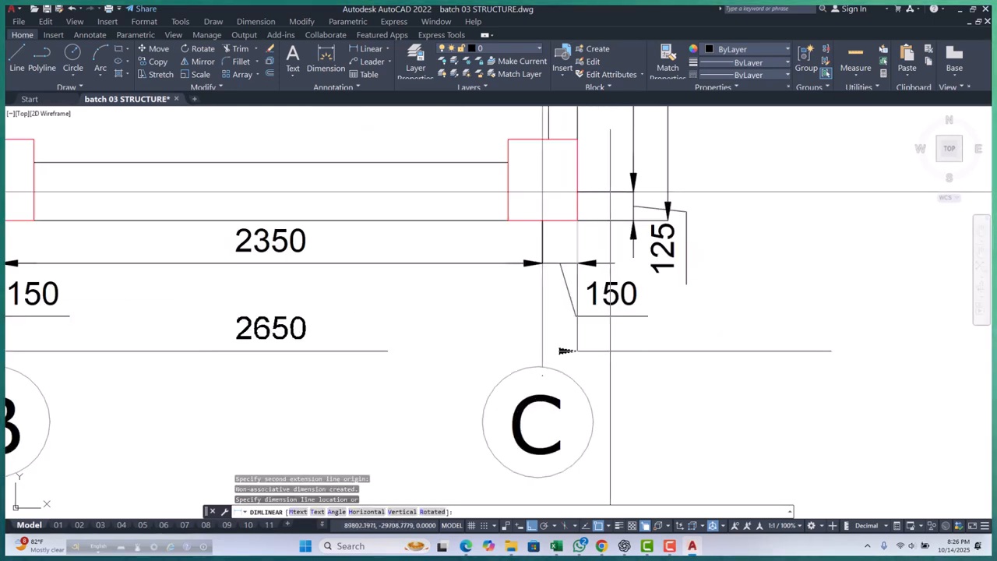
pyautogui.write('400')
pyautogui.press('Return')
pyautogui.scroll(-4, 492, 345)
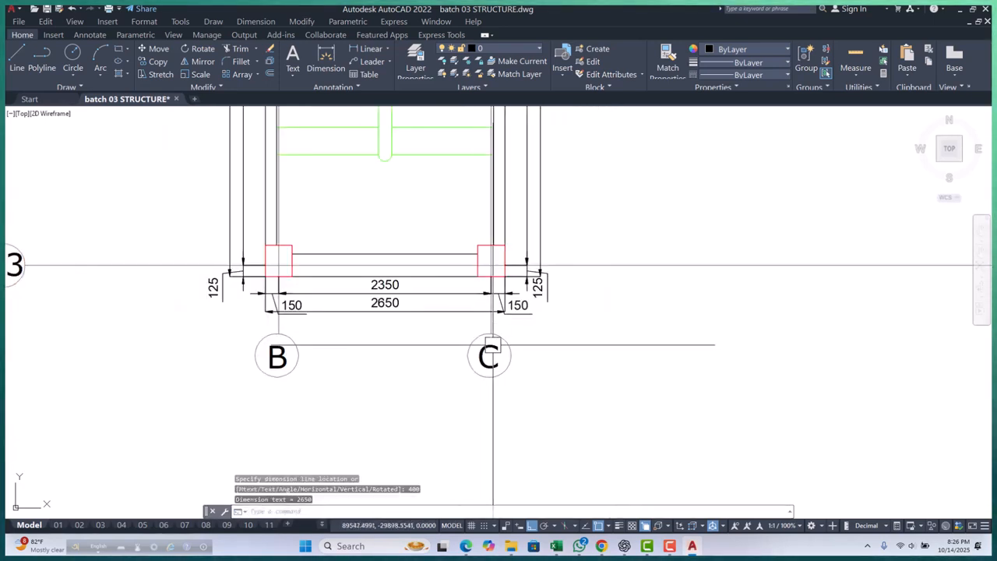
pyautogui.press('Escape')
pyautogui.press('Escape')
# Step: Move the text of the 150 dimension at column B/03 outward, clear of the overall dimension line
pyautogui.scroll(4, 353, 311)
pyautogui.click(327, 281)
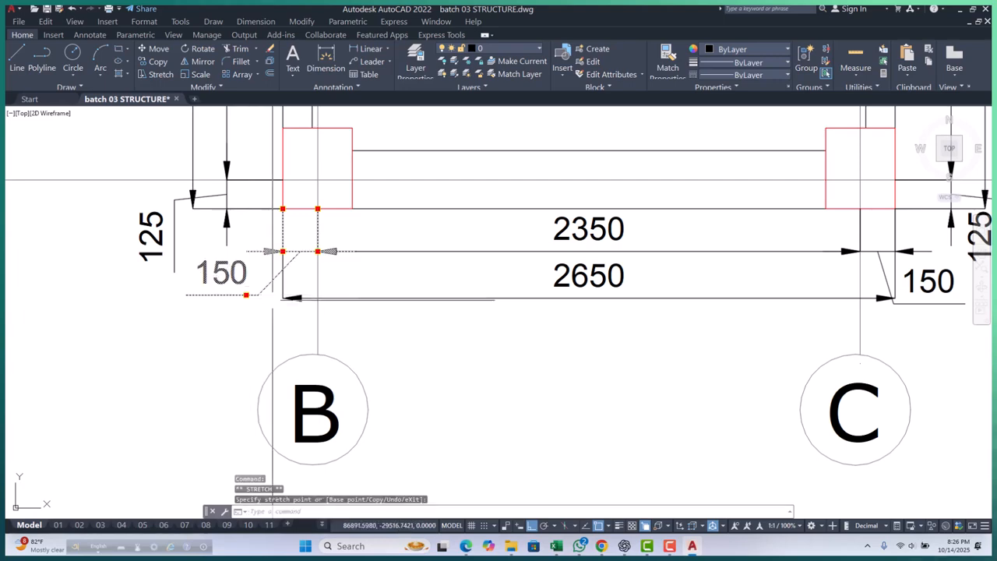
pyautogui.press('Escape')
pyautogui.press('Escape')
pyautogui.scroll(-4, 293, 311)
pyautogui.moveTo(507, 288); pyautogui.dragTo(413, 310, button='middle')
pyautogui.scroll(4, 415, 310)
pyautogui.press('Escape')
# Step: Mirror the four horizontal dimensions below grid 03 about the staircase's horizontal centreline to the grid 02 side, keeping the originals
pyautogui.scroll(-4, 443, 327)
pyautogui.scroll(-5, 499, 334)
pyautogui.scroll(5, 389, 378)
pyautogui.scroll(2, 441, 279)
pyautogui.click(569, 234)
pyautogui.click(449, 349)
pyautogui.scroll(-3, 490, 273)
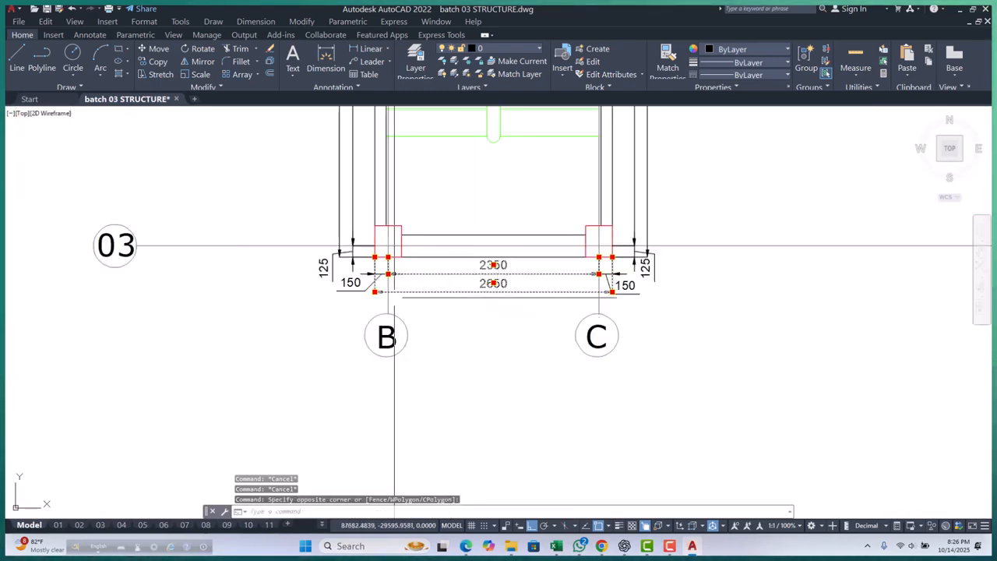
pyautogui.scroll(4, 327, 296)
pyautogui.scroll(-6, 355, 296)
pyautogui.scroll(4, 331, 355)
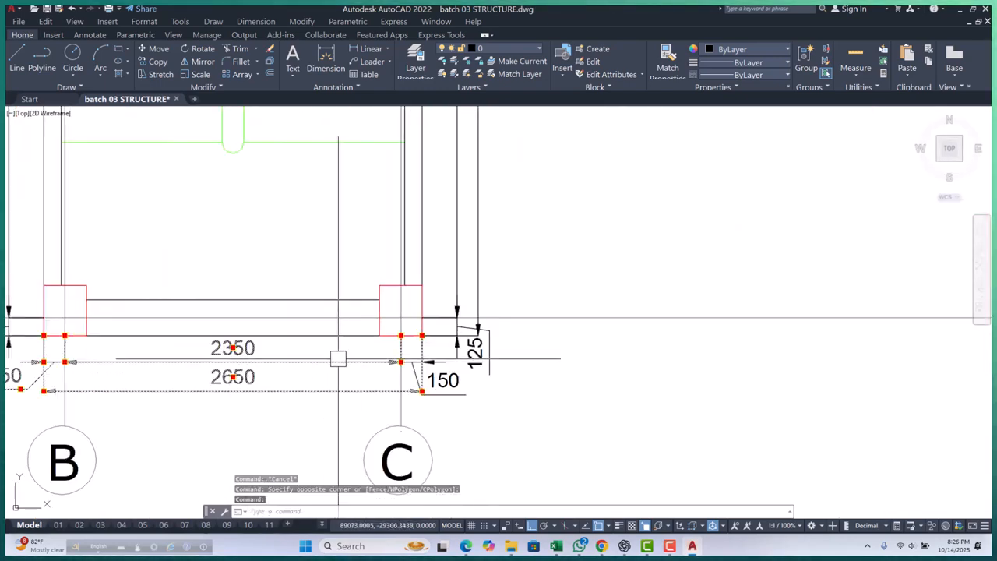
pyautogui.scroll(-5, 478, 318)
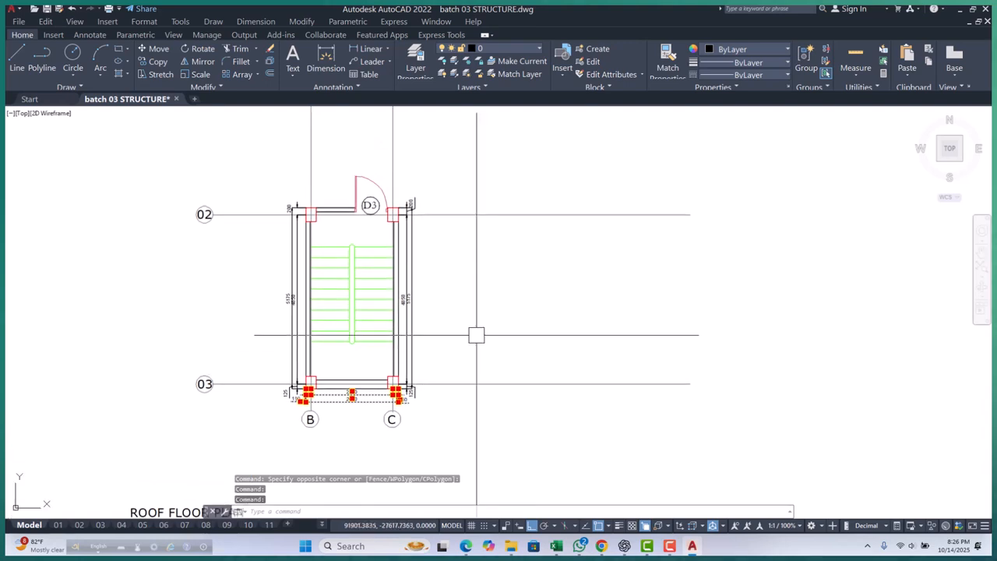
pyautogui.write('mi')
pyautogui.press('Return')
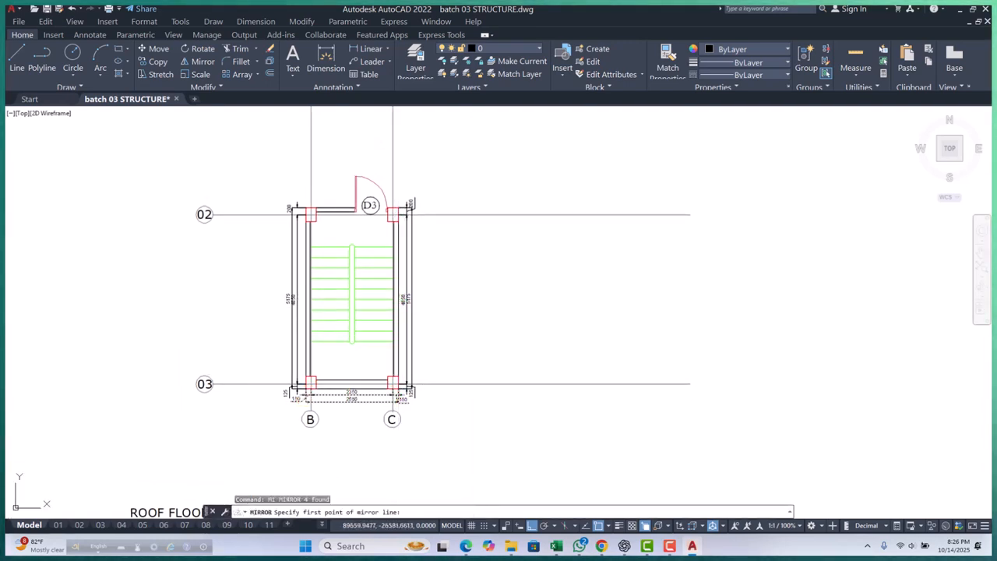
pyautogui.click(530, 309)
pyautogui.press('Return')
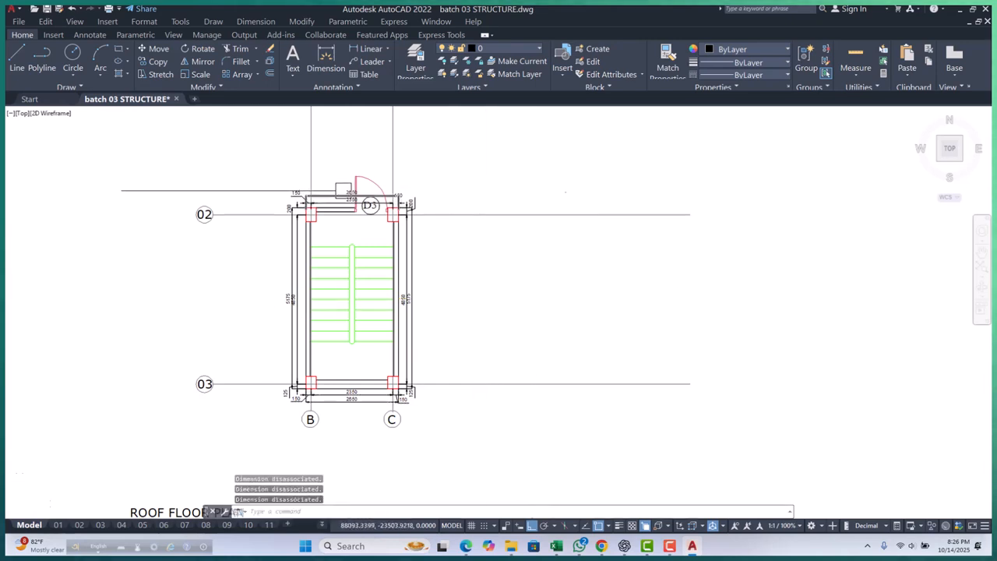
# Step: Explode the door block between columns B/02 and C/02
pyautogui.scroll(2, 343, 192)
pyautogui.press('Escape')
pyautogui.press('Escape')
pyautogui.click(414, 151)
pyautogui.click(371, 165)
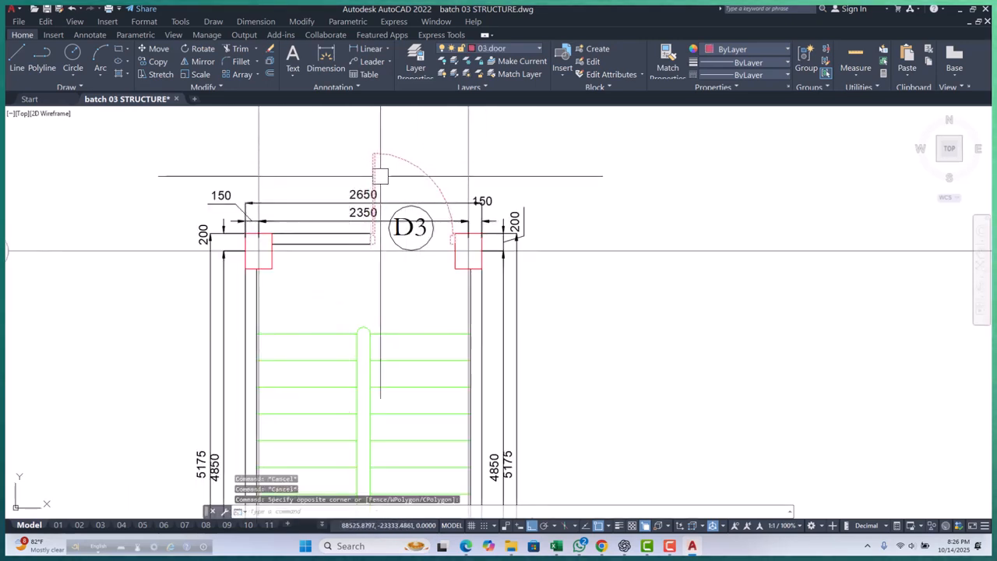
pyautogui.scroll(2, 380, 176)
pyautogui.press('Escape')
pyautogui.press('Escape')
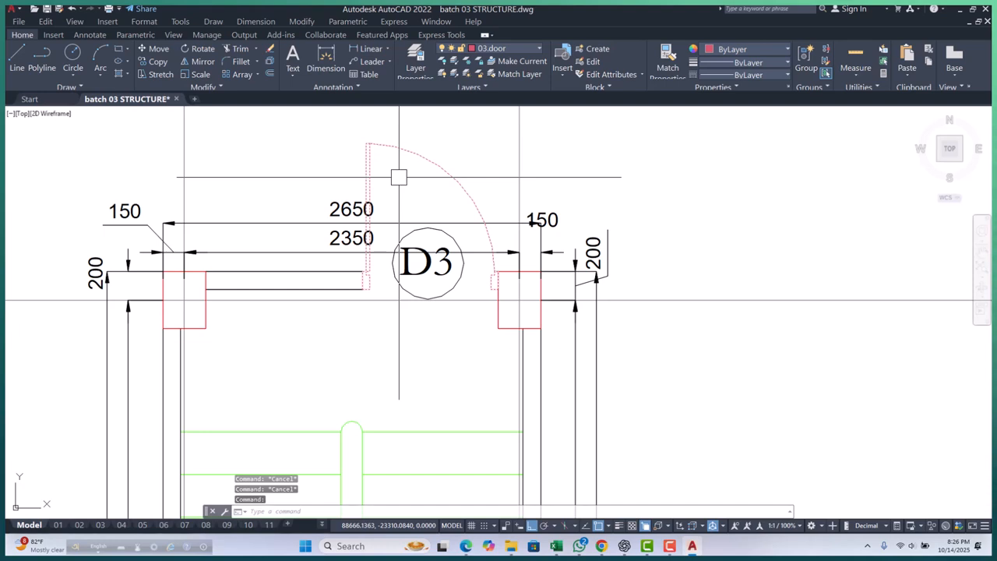
pyautogui.write('x')
pyautogui.press('Return')
# Step: Delete the exploded door's leaf and swing arc together with its D3 tag
pyautogui.scroll(2, 376, 175)
pyautogui.click(394, 166)
pyautogui.click(330, 179)
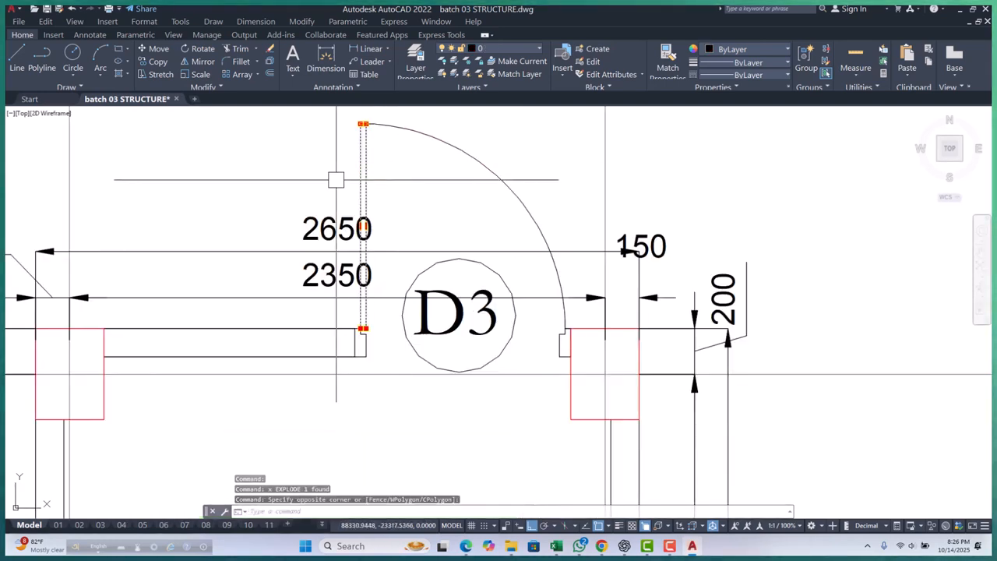
pyautogui.press('Delete')
pyautogui.click(545, 133)
pyautogui.click(482, 165)
pyautogui.press('Delete')
pyautogui.scroll(2, 547, 308)
pyautogui.click(545, 309)
pyautogui.click(407, 339)
pyautogui.press('Delete')
pyautogui.scroll(-3, 469, 301)
pyautogui.scroll(2, 424, 310)
pyautogui.scroll(-2, 468, 305)
pyautogui.scroll(-1, 509, 311)
pyautogui.scroll(1, 398, 324)
pyautogui.press('Escape')
pyautogui.press('Escape')
pyautogui.press('Escape')
# Step: Add a multiline text reading "dd" just below the grid 02 bubble
pyautogui.scroll(-3, 420, 342)
pyautogui.scroll(-3, 431, 357)
pyautogui.scroll(8, 265, 269)
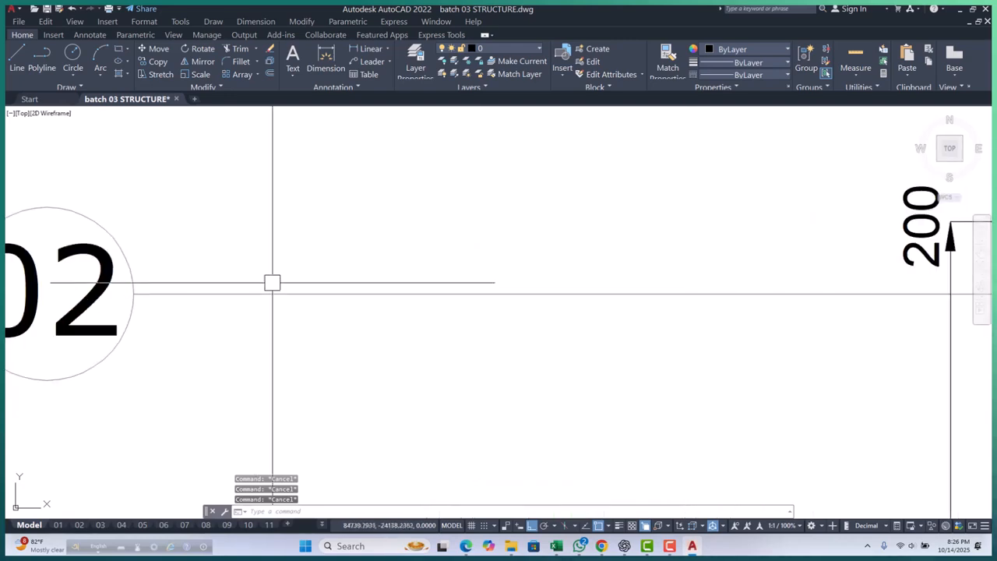
pyautogui.write('mt')
pyautogui.press('space')
pyautogui.scroll(-5, 323, 278)
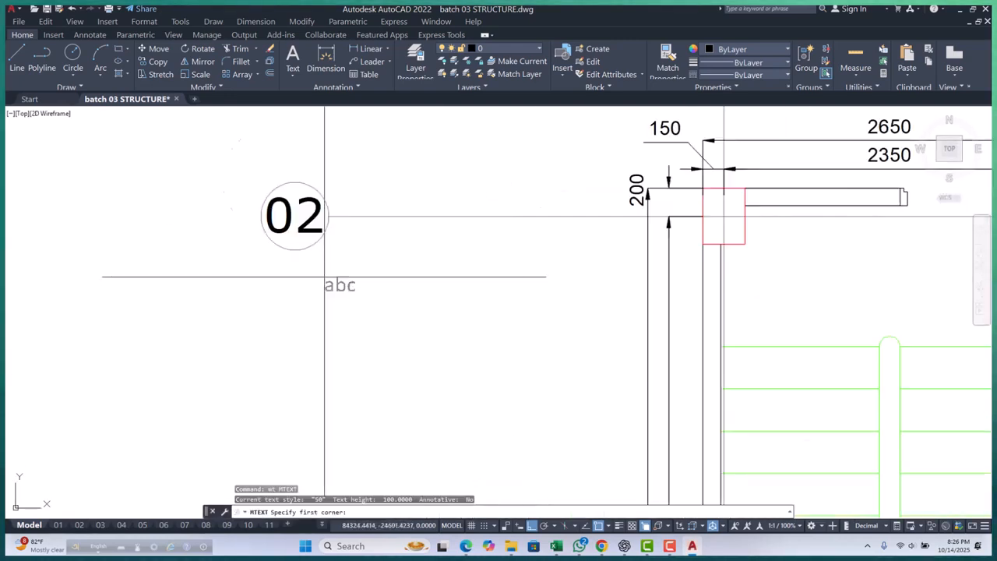
pyautogui.scroll(3, 322, 275)
pyautogui.click(343, 239)
pyautogui.click(406, 295)
pyautogui.write('dd')
pyautogui.click(481, 330)
pyautogui.press('Escape')
pyautogui.press('Escape')
pyautogui.press('Escape')
pyautogui.scroll(-4, 482, 330)
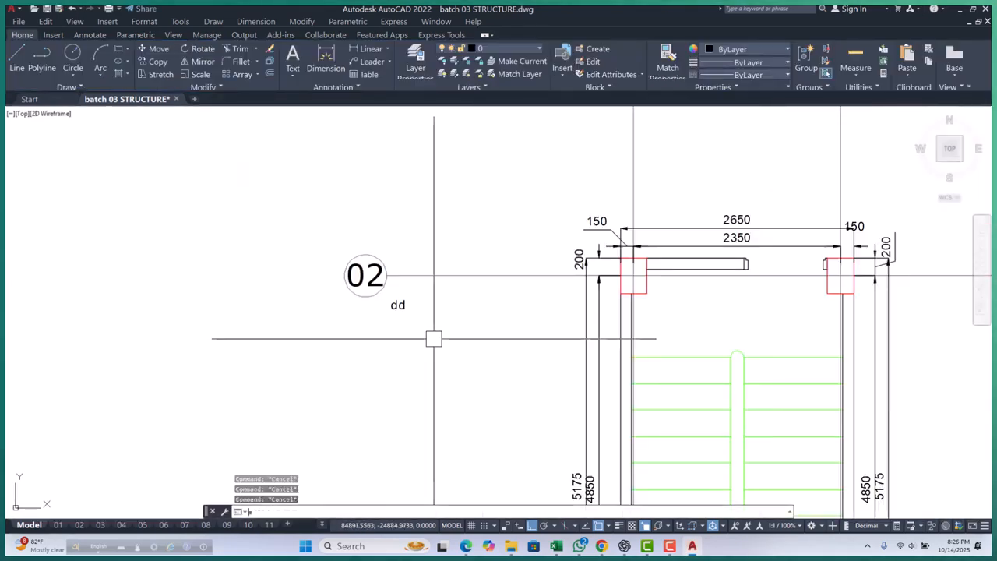
# Step: Match the properties of the "dd" text onto the grid labels 02 and 03
pyautogui.scroll(4, 411, 324)
pyautogui.click(410, 315)
pyautogui.click(360, 254)
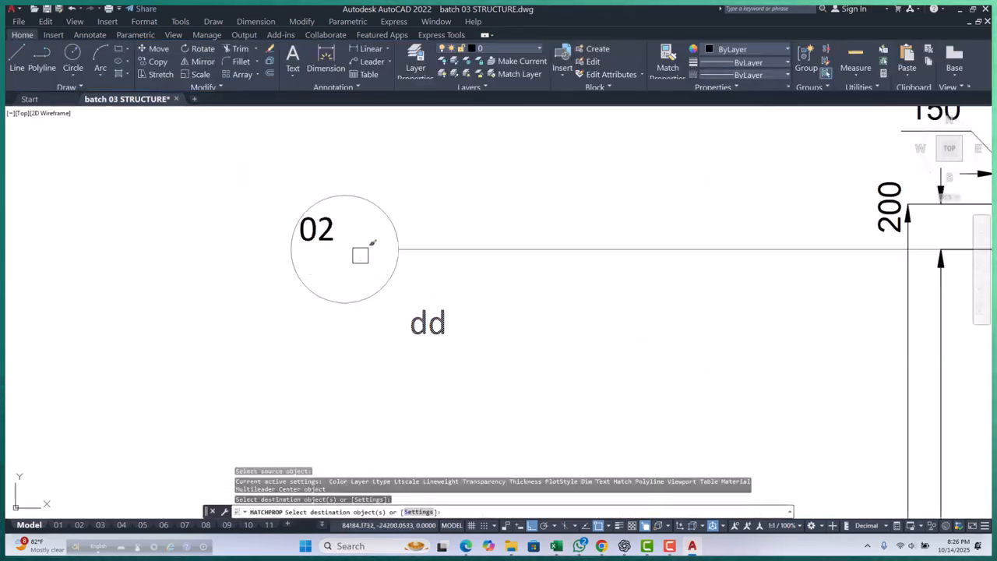
pyautogui.scroll(-8, 401, 262)
pyautogui.scroll(6, 357, 368)
pyautogui.click(323, 234)
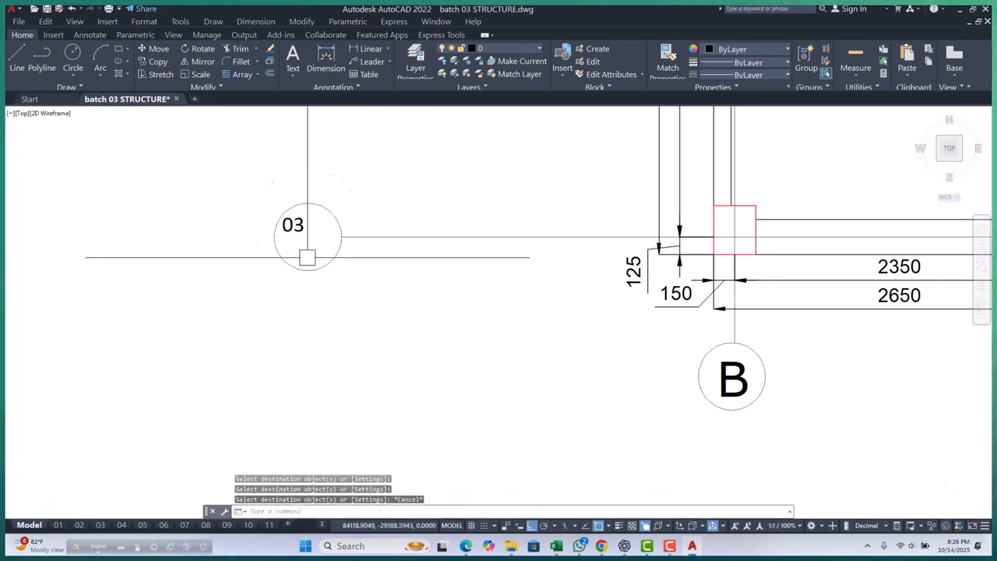
pyautogui.scroll(2, 283, 187)
pyautogui.scroll(-8, 366, 328)
pyautogui.press('Escape')
pyautogui.press('Escape')
# Step: Try to reposition the 02 label in its grid bubble by cutting and pasting it, and undo the cut
pyautogui.scroll(10, 366, 265)
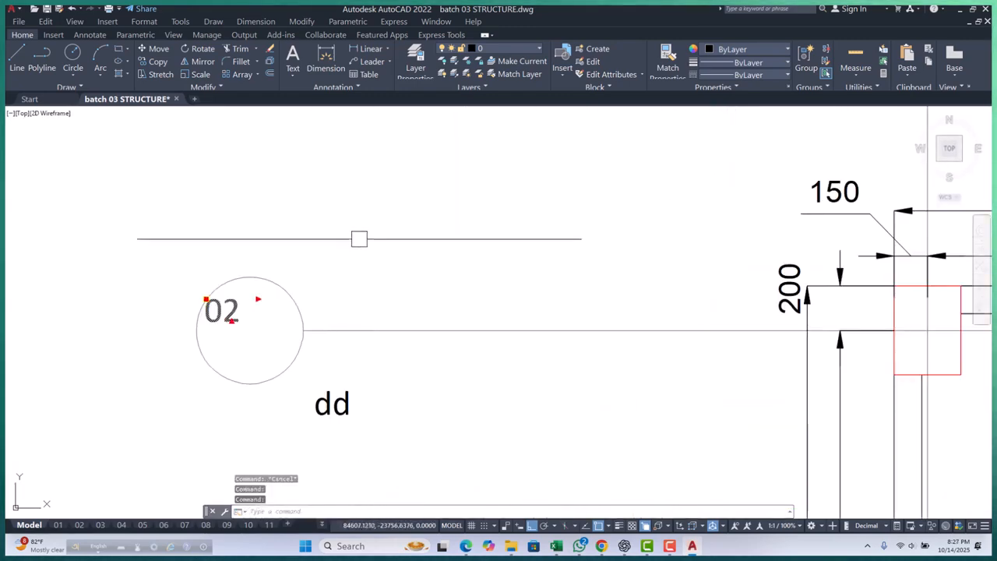
pyautogui.hotkey('ctrl', 'x')
pyautogui.scroll(-4, 359, 241)
pyautogui.scroll(6, 321, 281)
pyautogui.hotkey('ctrl', 'v')
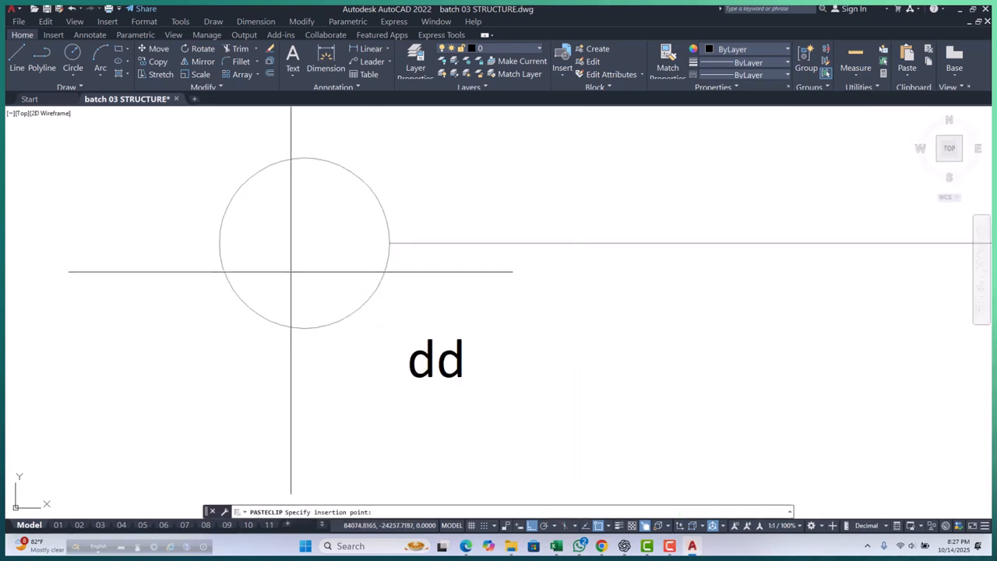
pyautogui.press('Escape')
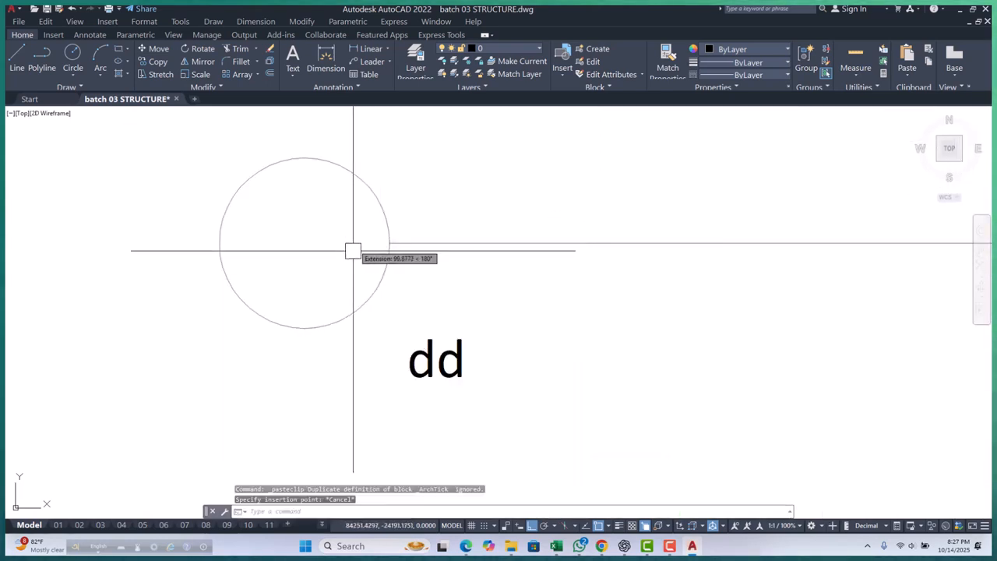
pyautogui.write('u')
pyautogui.press('Return')
pyautogui.hotkey('ctrl', 'z')
# Step: Set the radius of the four grid bubble circles 02, 03, B and C to 70
pyautogui.scroll(-4, 364, 235)
pyautogui.scroll(1, 358, 251)
pyautogui.click(344, 237)
pyautogui.scroll(-2, 369, 201)
pyautogui.scroll(6, 368, 309)
pyautogui.click(363, 314)
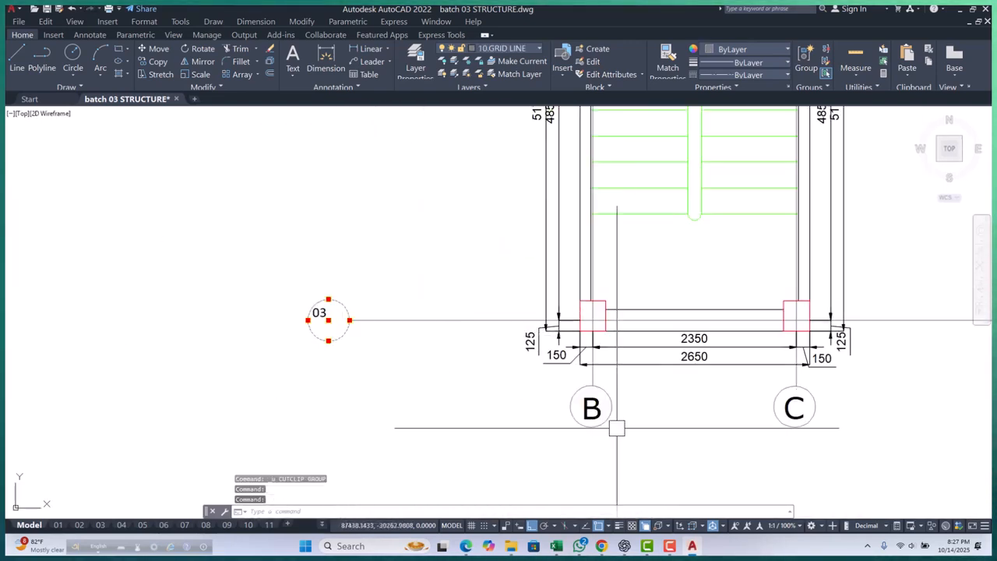
pyautogui.scroll(5, 617, 427)
pyautogui.click(552, 385)
pyautogui.scroll(-5, 382, 371)
pyautogui.scroll(5, 648, 370)
pyautogui.click(705, 347)
pyautogui.press('Return')
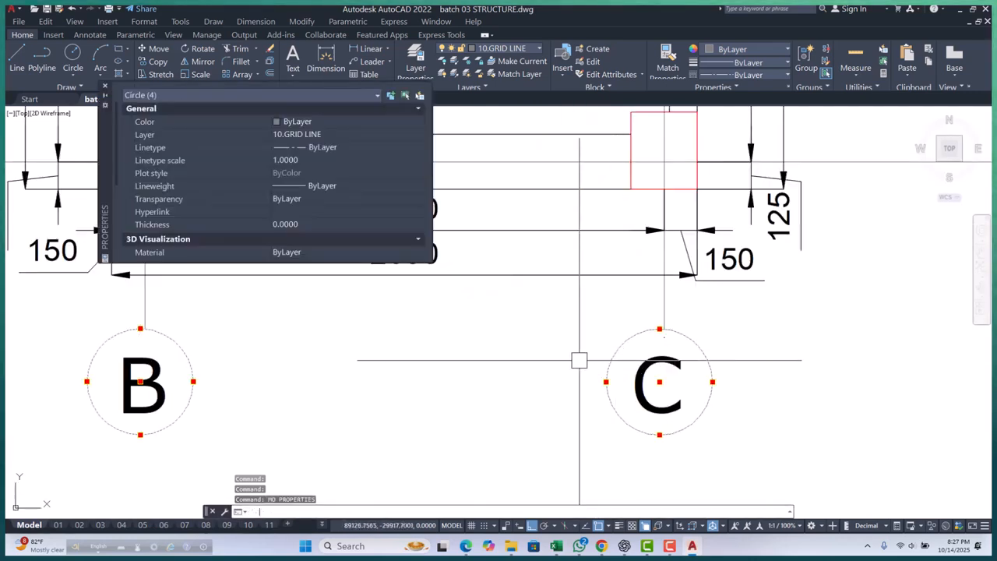
pyautogui.scroll(-5, 325, 204)
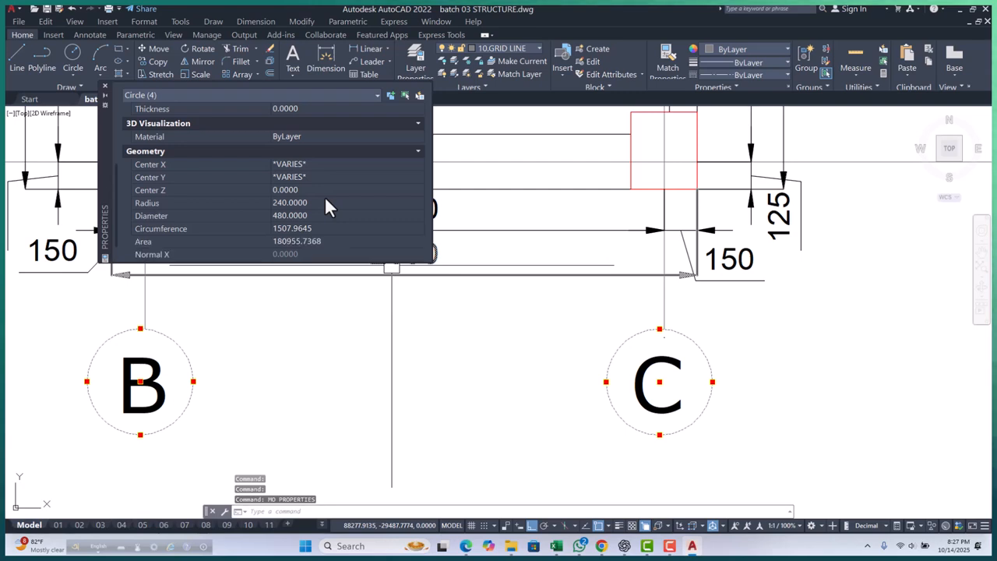
pyautogui.scroll(-1, 326, 201)
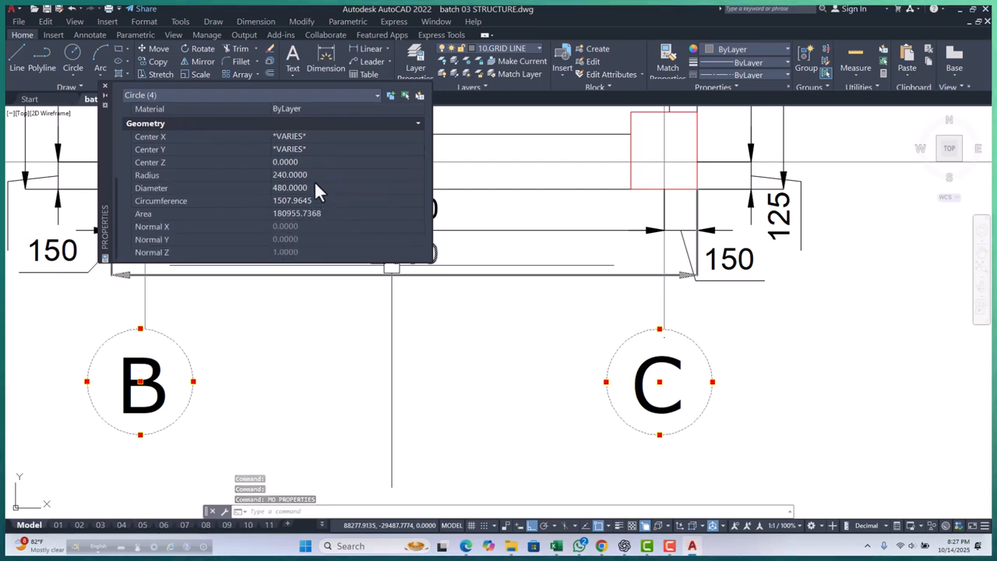
pyautogui.click(317, 175)
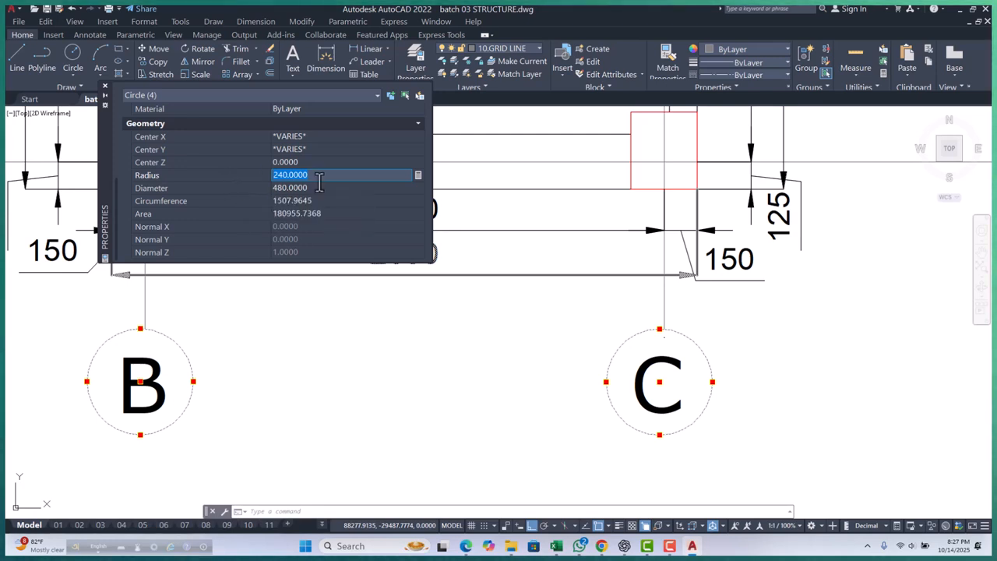
pyautogui.write('70')
pyautogui.press('Return')
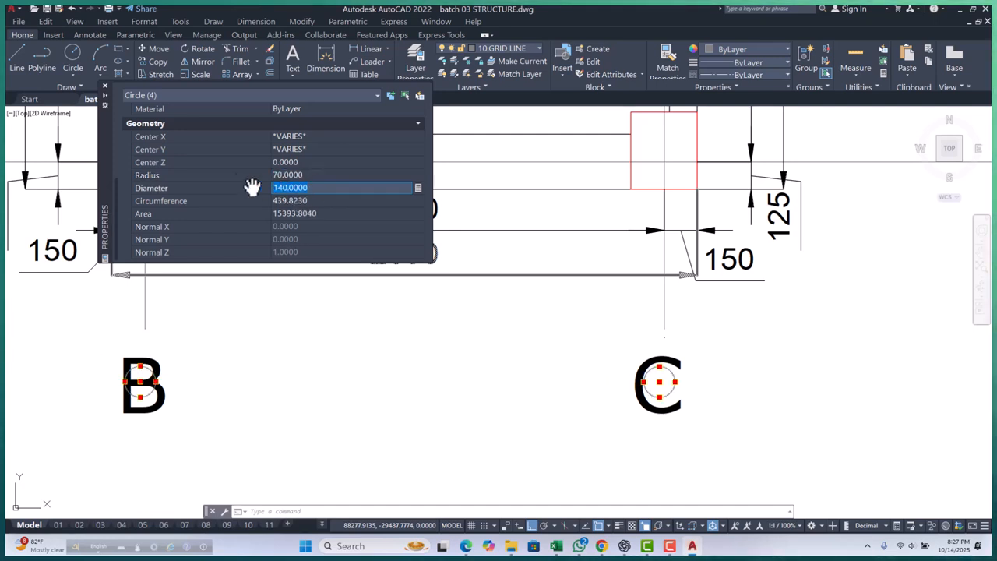
pyautogui.click(105, 86)
# Step: Move the circles of grids 02 and 03 horizontally so they touch the ends of their grid lines
pyautogui.scroll(-5, 127, 231)
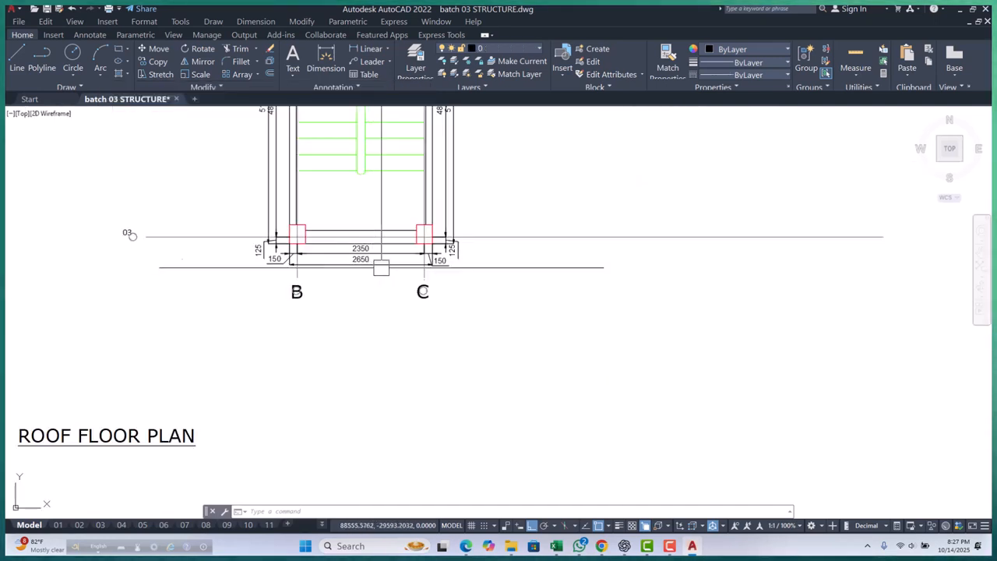
pyautogui.scroll(8, 156, 235)
pyautogui.click(205, 238)
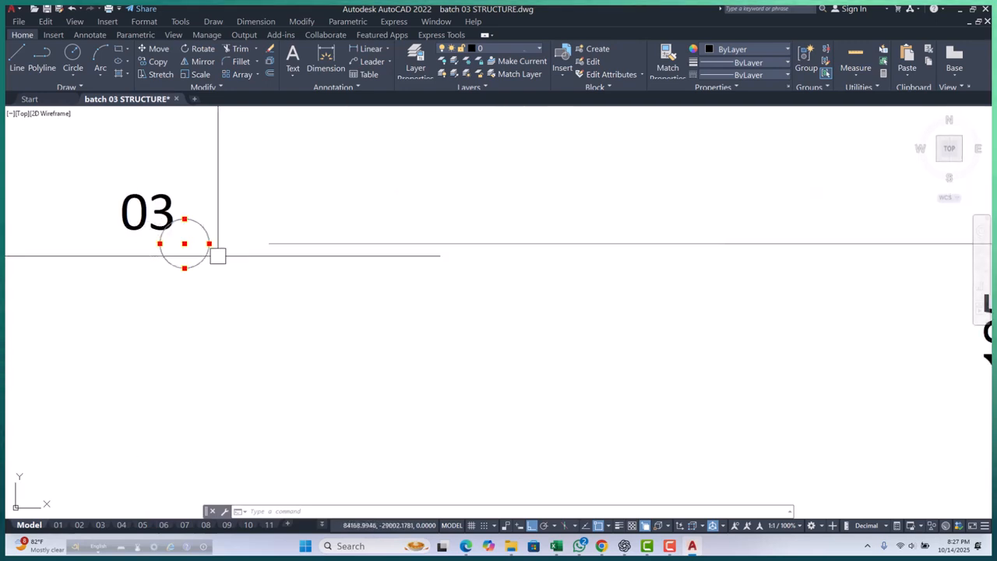
pyautogui.scroll(-6, 275, 325)
pyautogui.scroll(6, 322, 183)
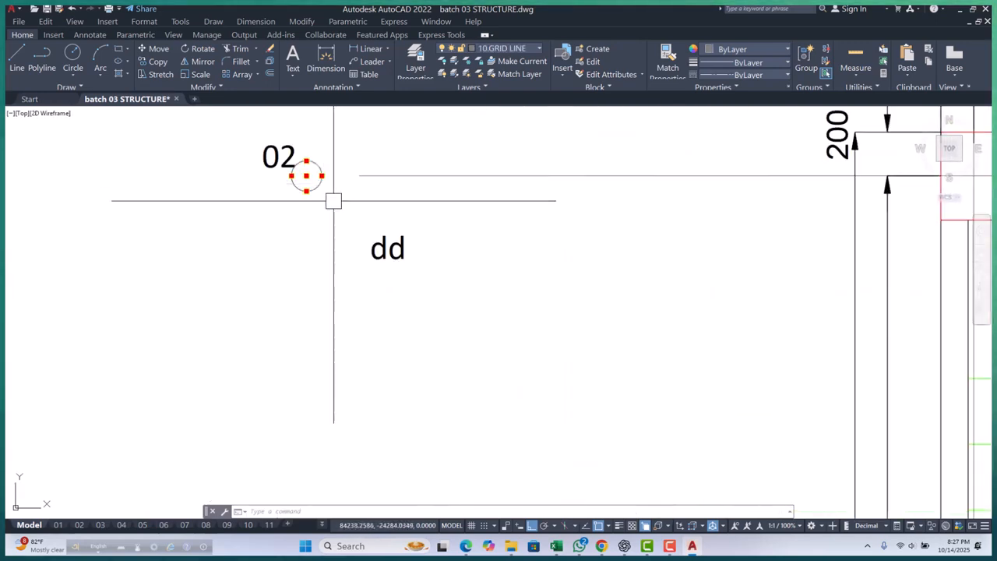
pyautogui.write('m')
pyautogui.press('Return')
pyautogui.click(306, 175)
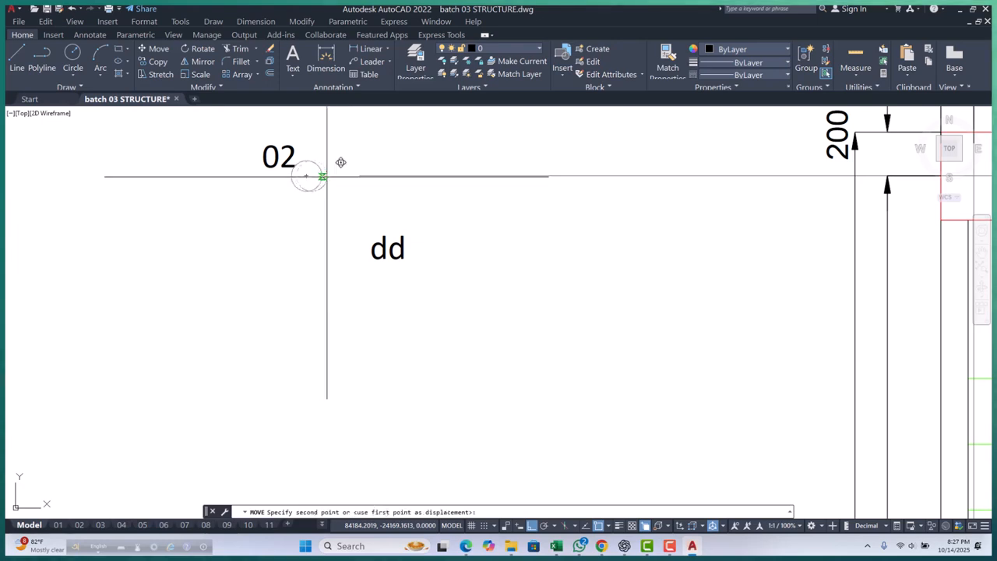
pyautogui.click(373, 162)
# Step: Cut the grid labels 02 and 03 and paste them into their bubble circles
pyautogui.scroll(-2, 357, 241)
pyautogui.scroll(-5, 343, 230)
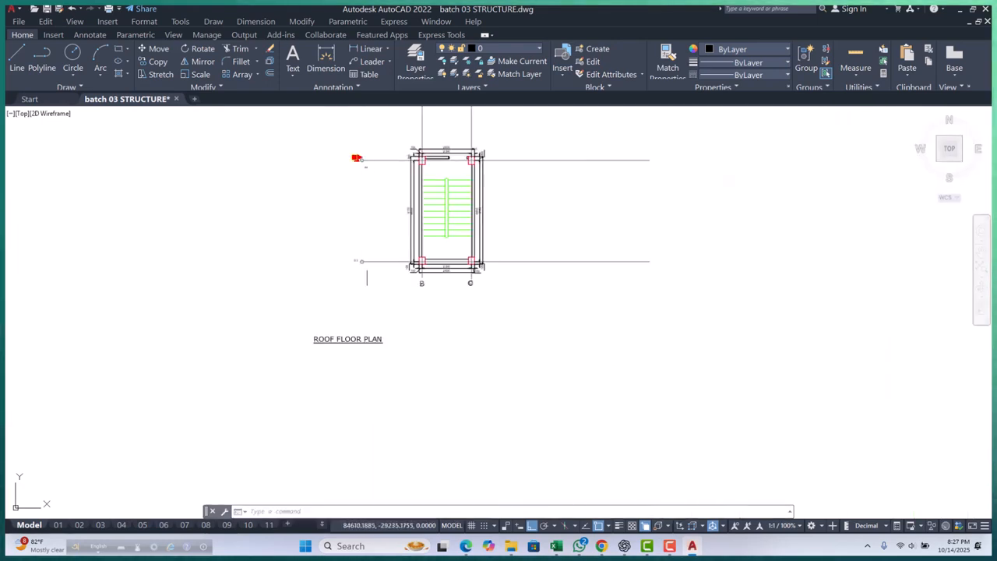
pyautogui.scroll(6, 365, 259)
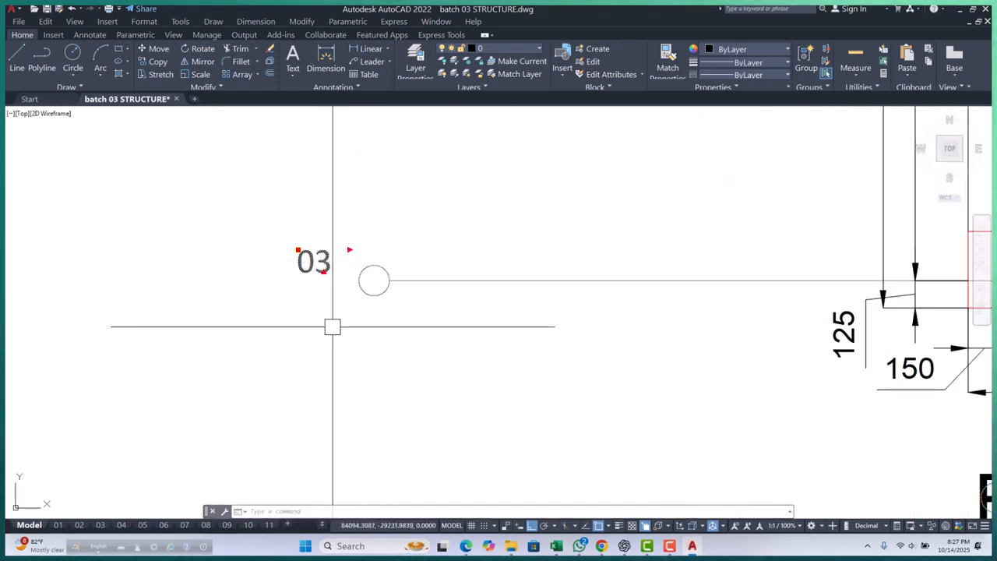
pyautogui.hotkey('ctrl', 'v')
pyautogui.scroll(5, 356, 289)
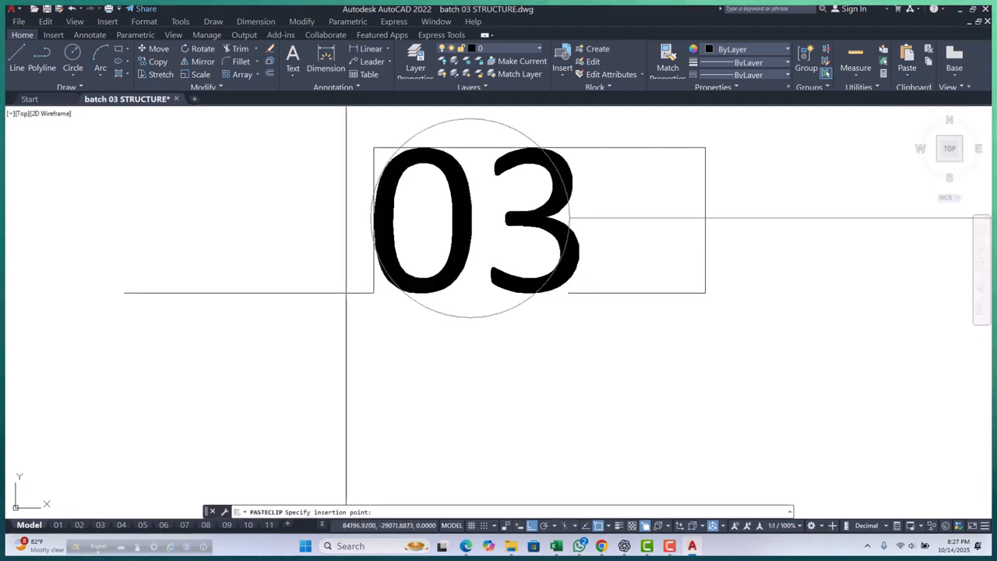
pyautogui.click(346, 291)
# Step: Set the radius of the four grid bubble circles 02, 03, B and C to 100
pyautogui.scroll(-6, 323, 321)
pyautogui.scroll(4, 364, 265)
pyautogui.click(351, 286)
pyautogui.scroll(-8, 382, 395)
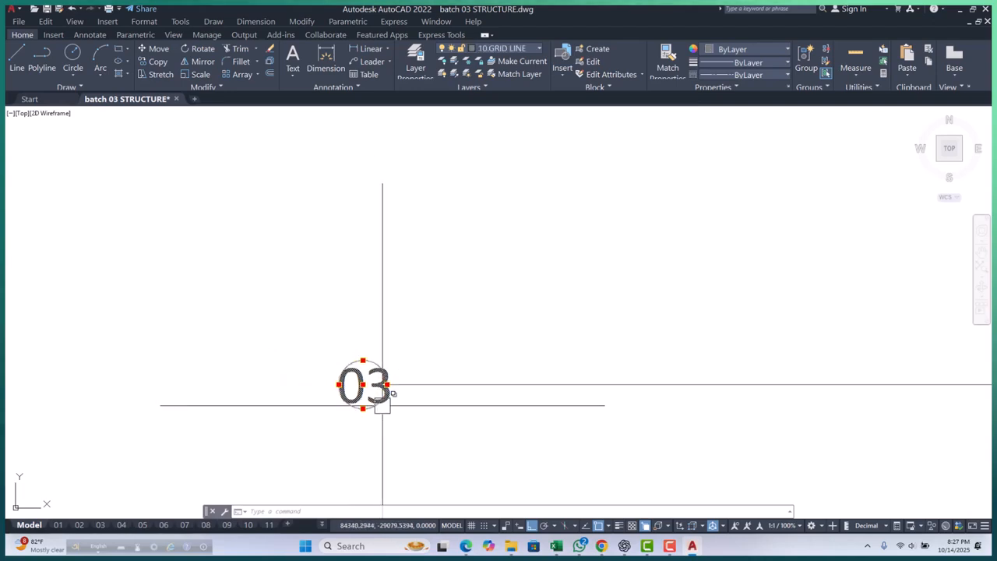
pyautogui.scroll(7, 298, 171)
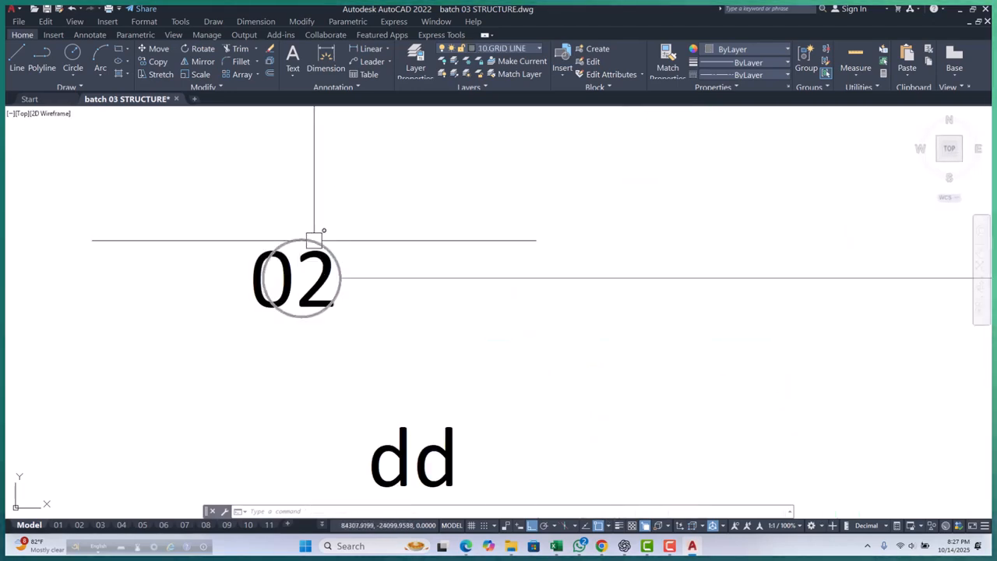
pyautogui.scroll(-8, 327, 265)
pyautogui.scroll(-5, 427, 238)
pyautogui.scroll(10, 421, 269)
pyautogui.click(421, 273)
pyautogui.scroll(-5, 421, 273)
pyautogui.scroll(4, 492, 309)
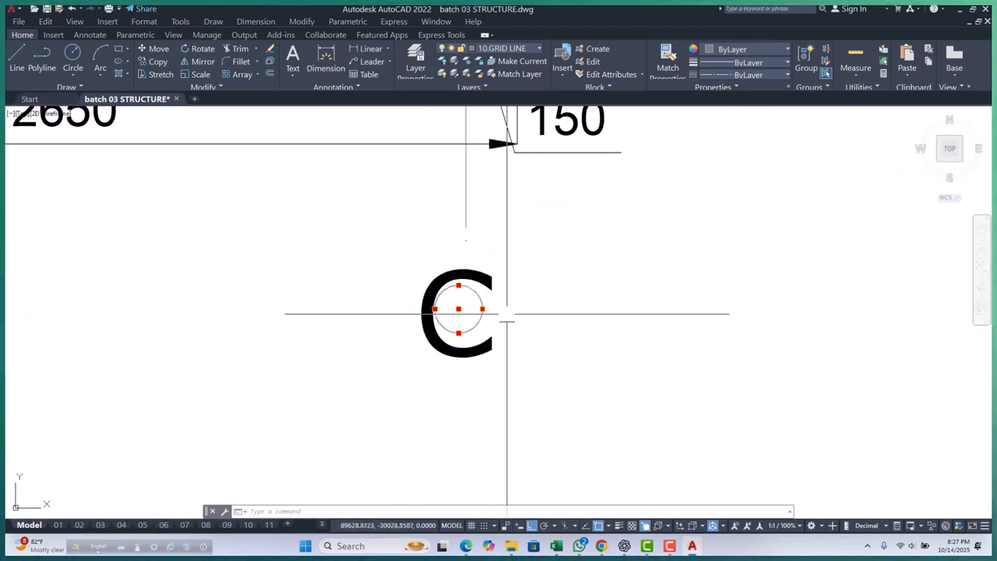
pyautogui.hotkey('ctrl', '1')
pyautogui.scroll(-5, 506, 314)
pyautogui.scroll(-3, 305, 220)
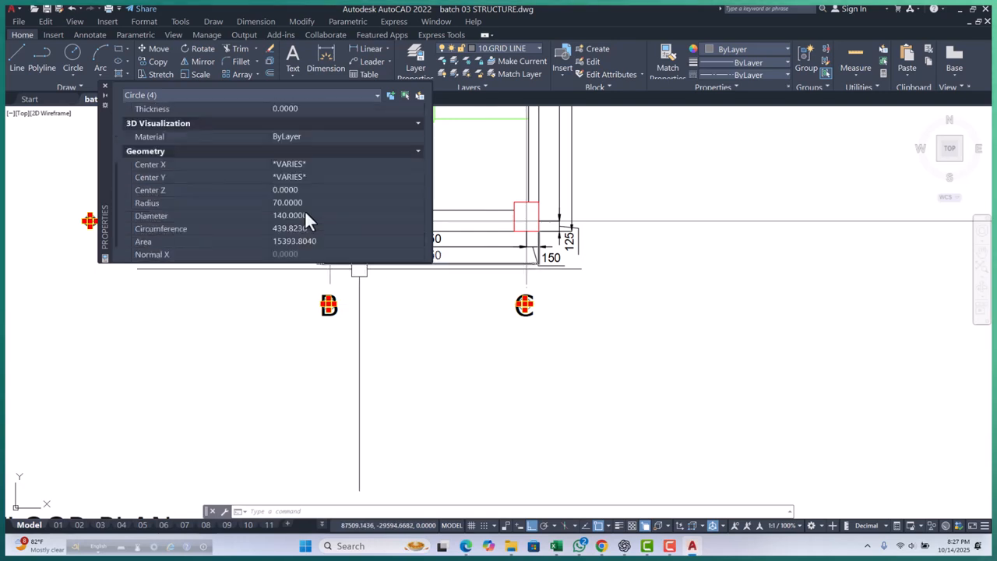
pyautogui.click(314, 203)
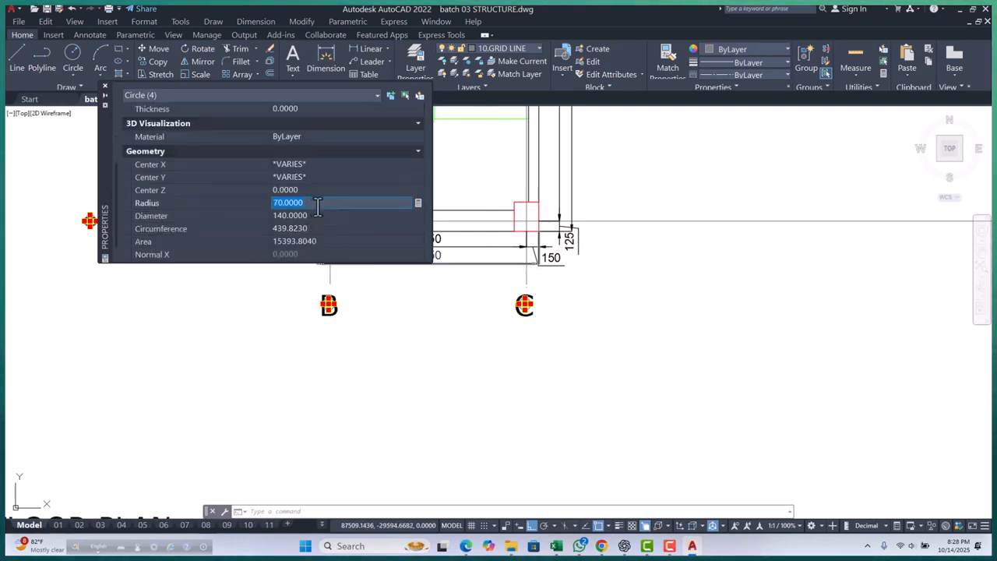
pyautogui.write('100')
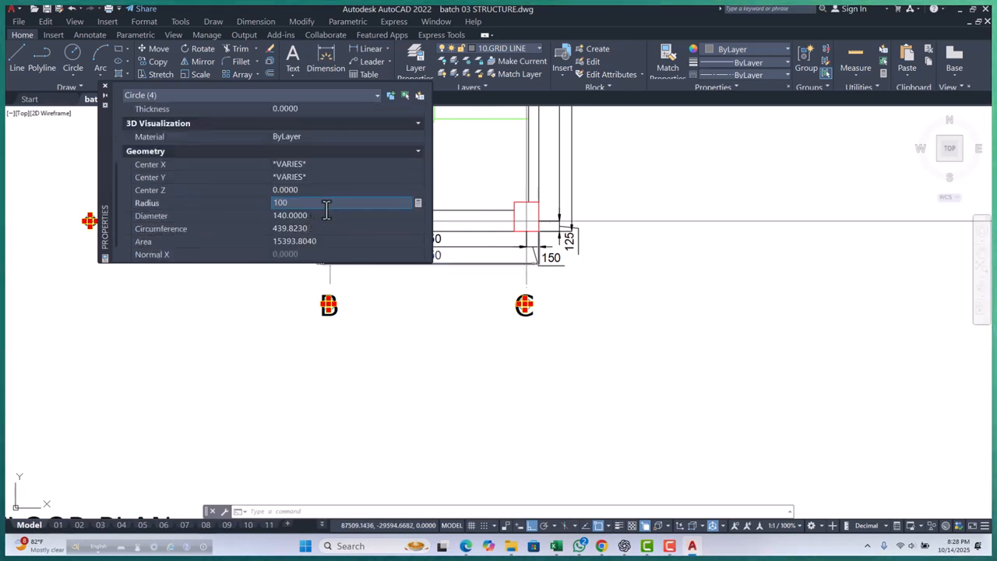
pyautogui.press('Tab')
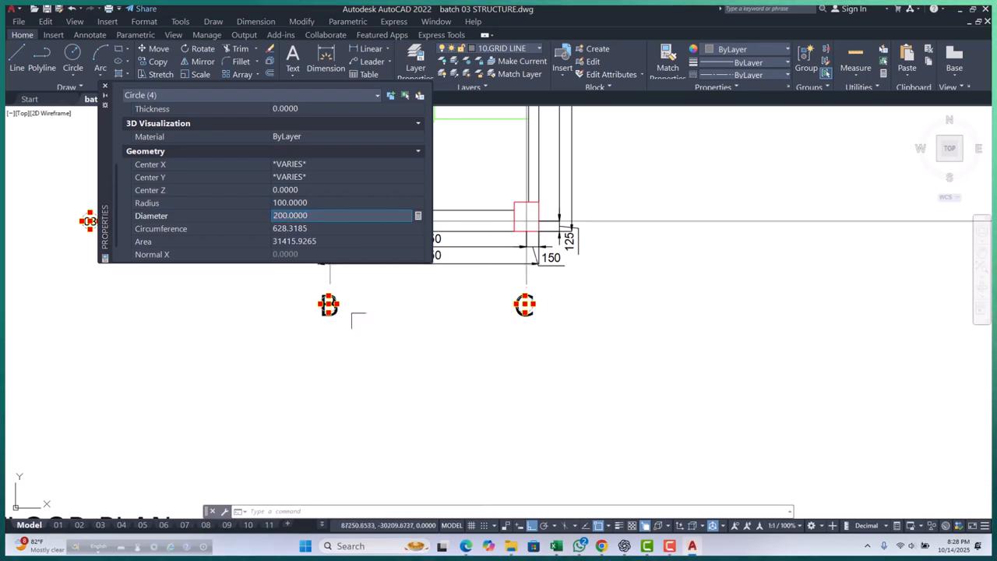
# Step: Increase the radius of the four selected grid bubble circles to 110 and clear the selection
pyautogui.scroll(-8, 510, 314)
pyautogui.scroll(4, 445, 309)
pyautogui.scroll(6, 440, 289)
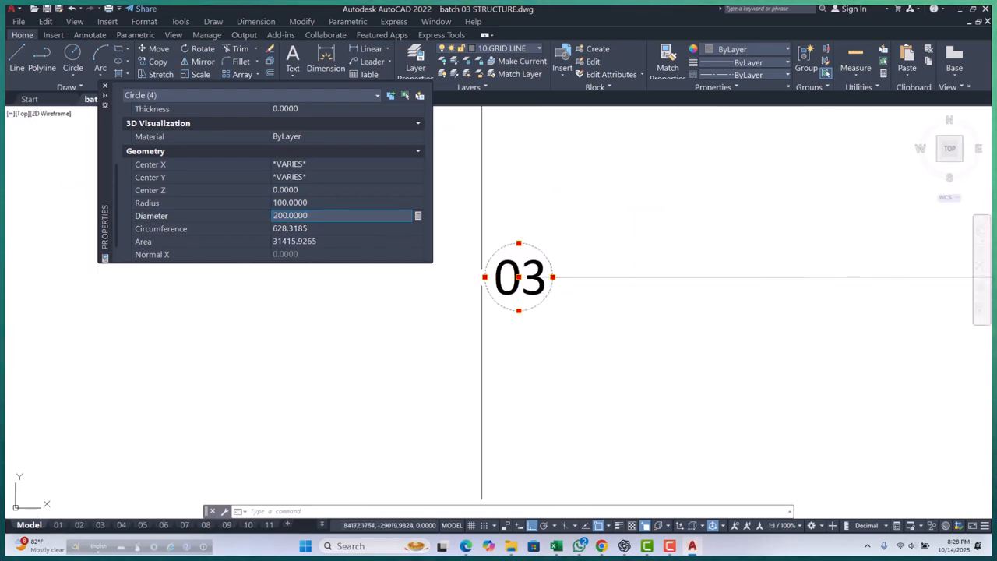
pyautogui.click(310, 202)
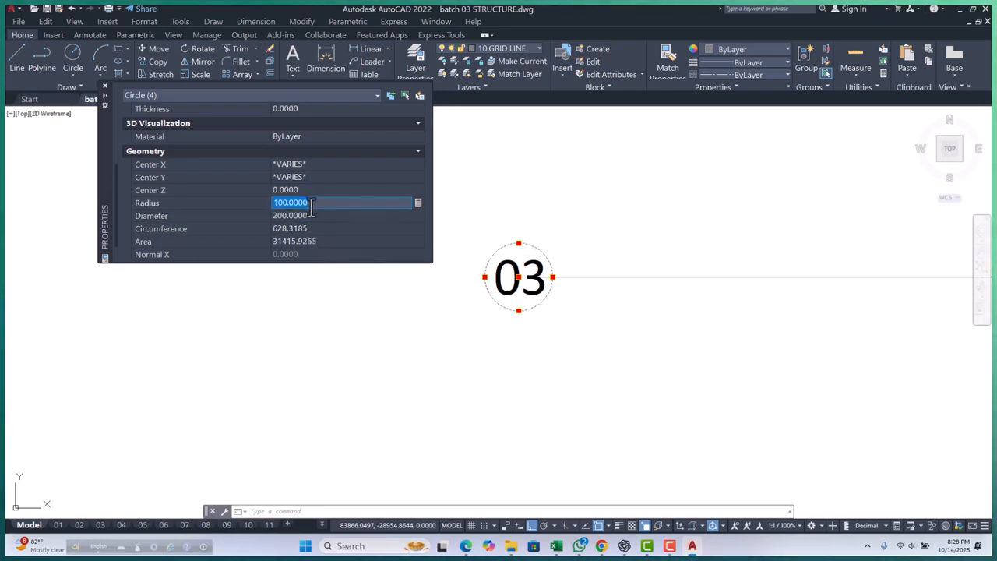
pyautogui.write('110')
pyautogui.press('Tab')
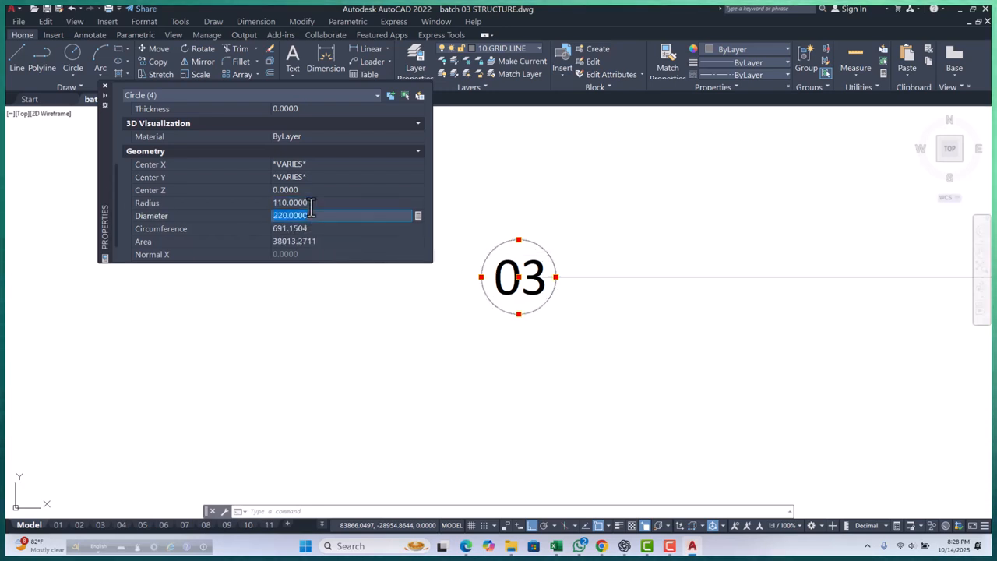
pyautogui.click(106, 87)
pyautogui.press('Escape')
pyautogui.scroll(2, 467, 257)
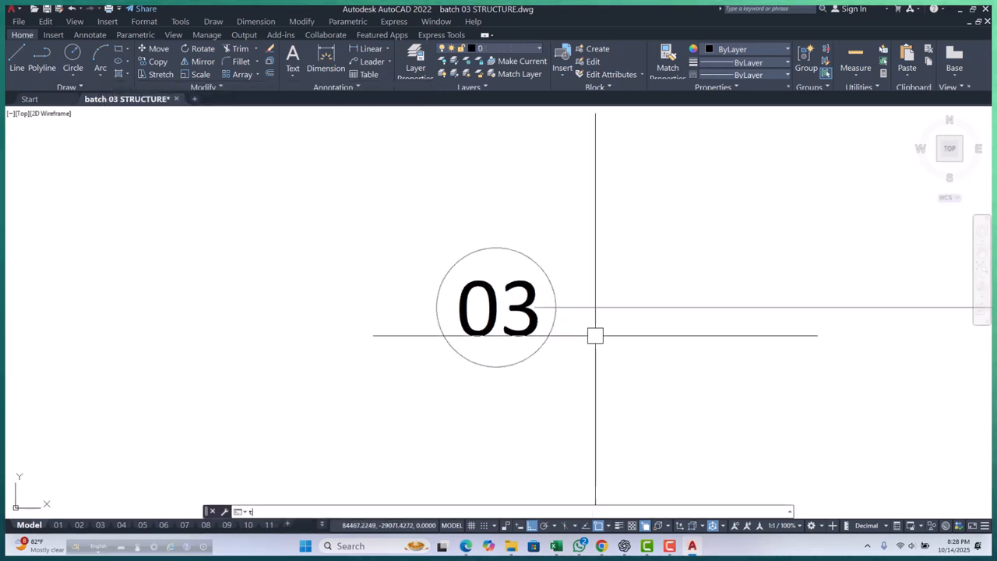
# Step: Trim the ends of grid lines 02 and 03 that run inside their bubble circles
pyautogui.write('r')
pyautogui.press('Return')
pyautogui.scroll(2, 560, 300)
pyautogui.scroll(-6, 516, 311)
pyautogui.scroll(6, 503, 349)
pyautogui.scroll(3, 533, 292)
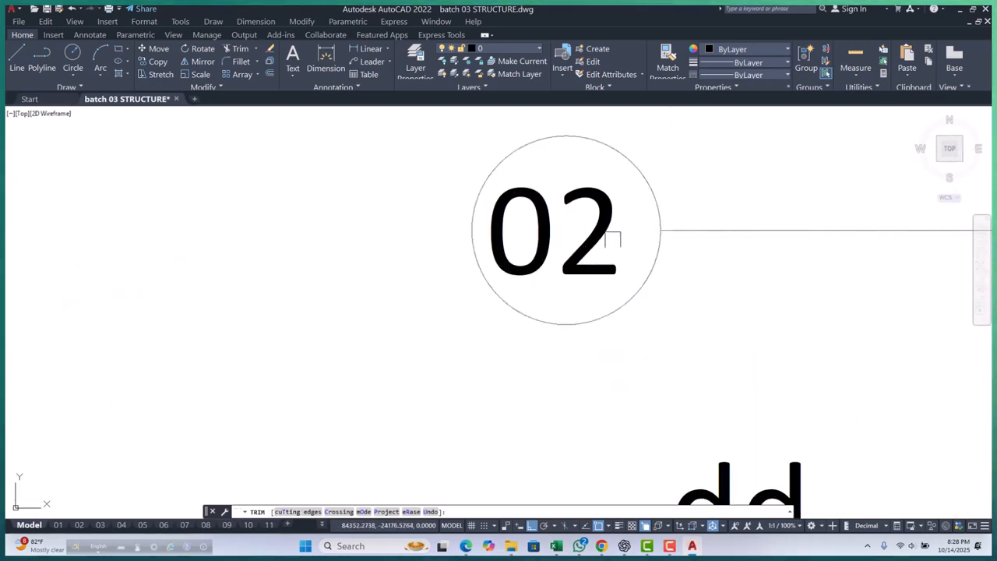
pyautogui.scroll(-13, 460, 237)
pyautogui.scroll(4, 665, 416)
pyautogui.scroll(-6, 481, 360)
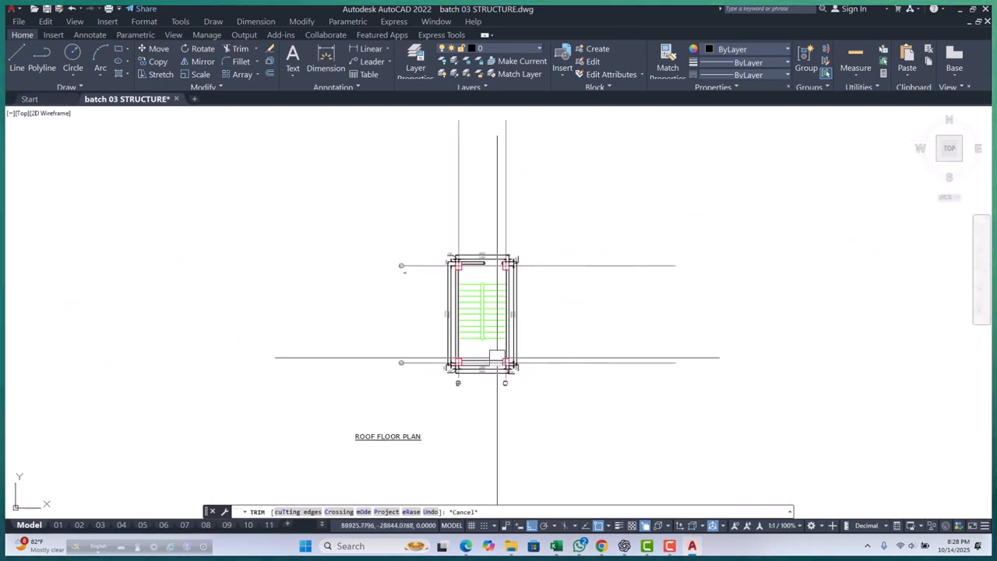
pyautogui.scroll(-2, 480, 327)
pyautogui.scroll(3, 472, 280)
pyautogui.scroll(7, 472, 280)
pyautogui.scroll(-6, 454, 197)
pyautogui.press('Escape')
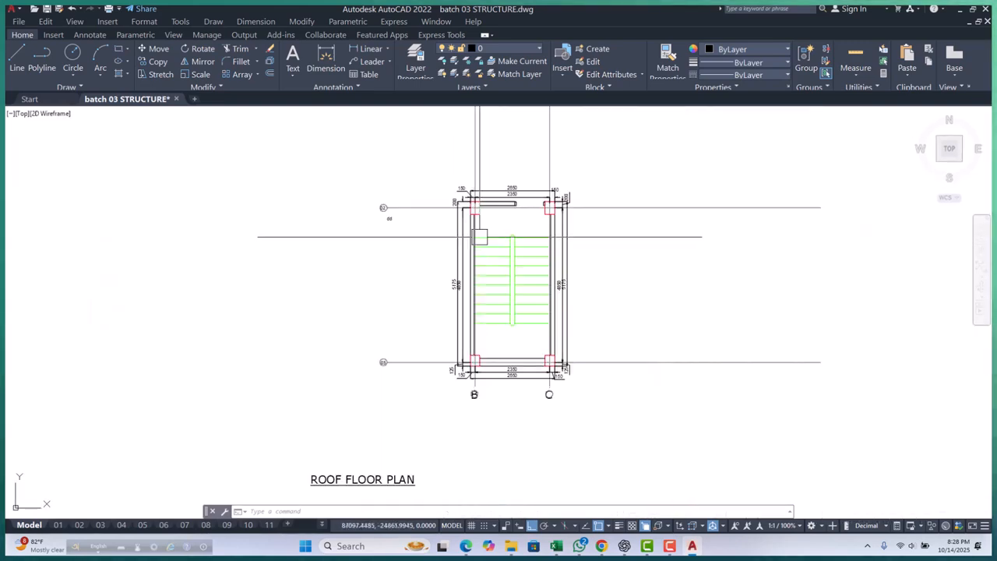
# Step: Draw a vertical construction line along the outer face of the grid B columns
pyautogui.scroll(5, 462, 374)
pyautogui.scroll(-4, 471, 389)
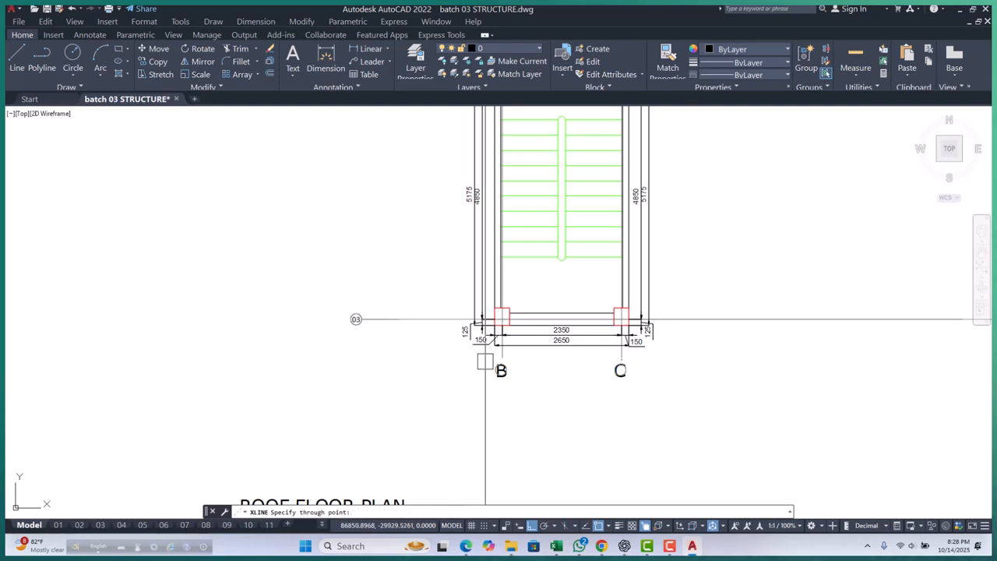
pyautogui.scroll(4, 485, 359)
pyautogui.click(494, 324)
pyautogui.press('Escape')
pyautogui.scroll(-4, 474, 249)
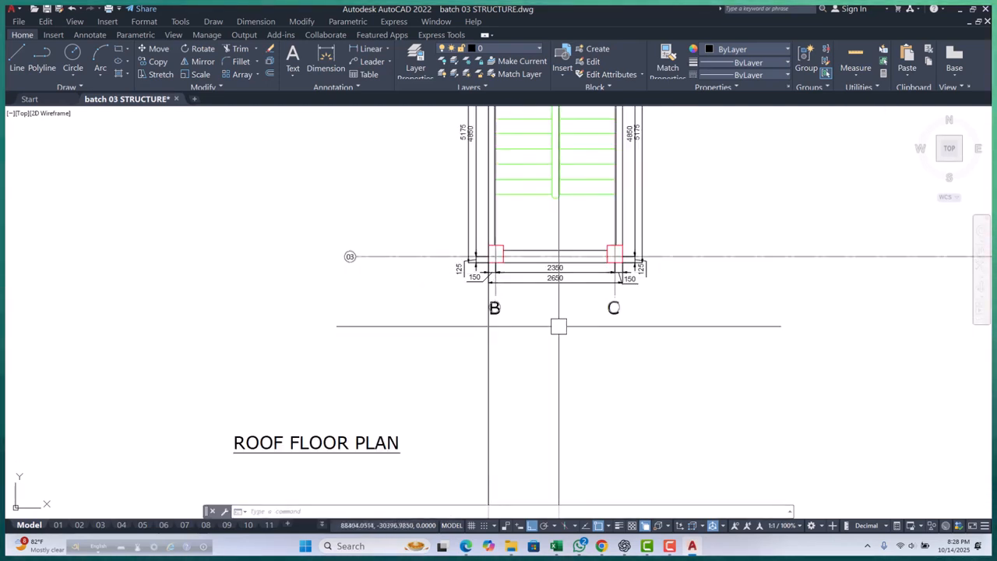
# Step: Offset the vertical construction line outward, beyond the dimensions beside grid B
pyautogui.write('o')
pyautogui.press('Return')
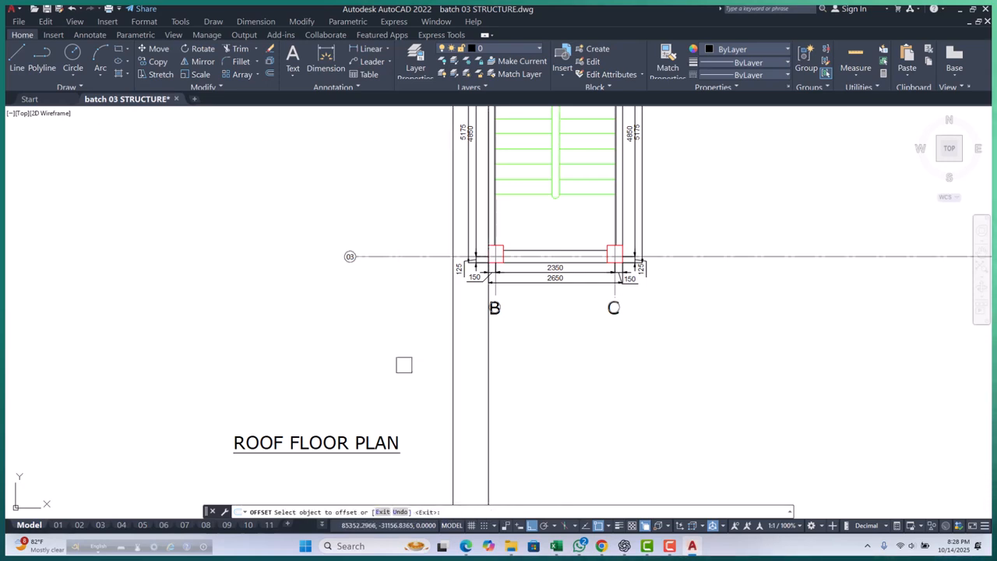
pyautogui.press('Escape')
# Step: Delete the stray "dd" text below grid bubble 02
pyautogui.scroll(-3, 459, 389)
pyautogui.scroll(6, 448, 220)
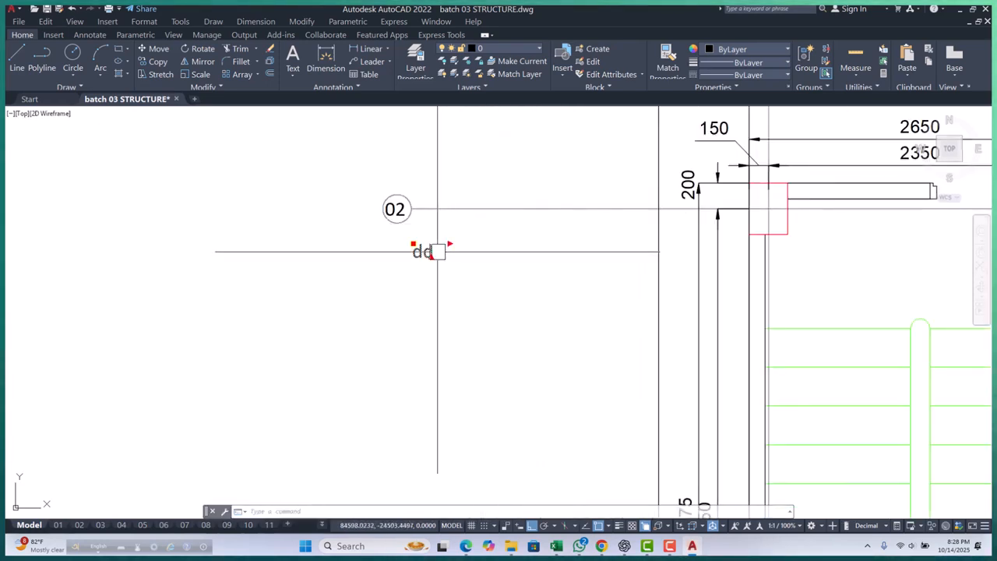
pyautogui.scroll(-8, 454, 171)
# Step: Stretch grid lines 02 and 03 with their bubbles horizontally so the bubbles touch the offset vertical construction line
pyautogui.click(451, 174)
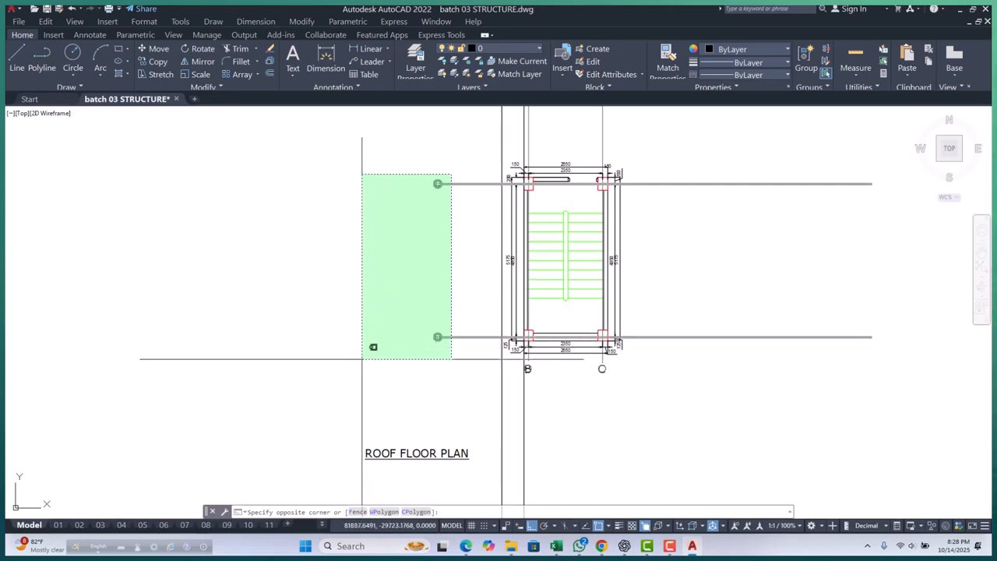
pyautogui.click(362, 359)
pyautogui.write('s')
pyautogui.press('space')
pyautogui.scroll(8, 450, 339)
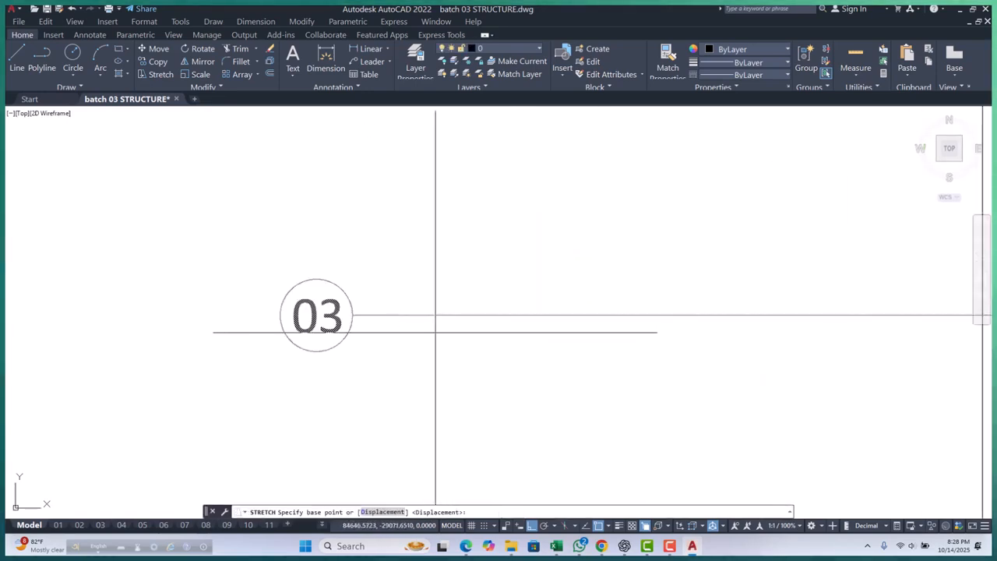
pyautogui.click(352, 315)
pyautogui.scroll(-5, 346, 317)
pyautogui.scroll(6, 485, 310)
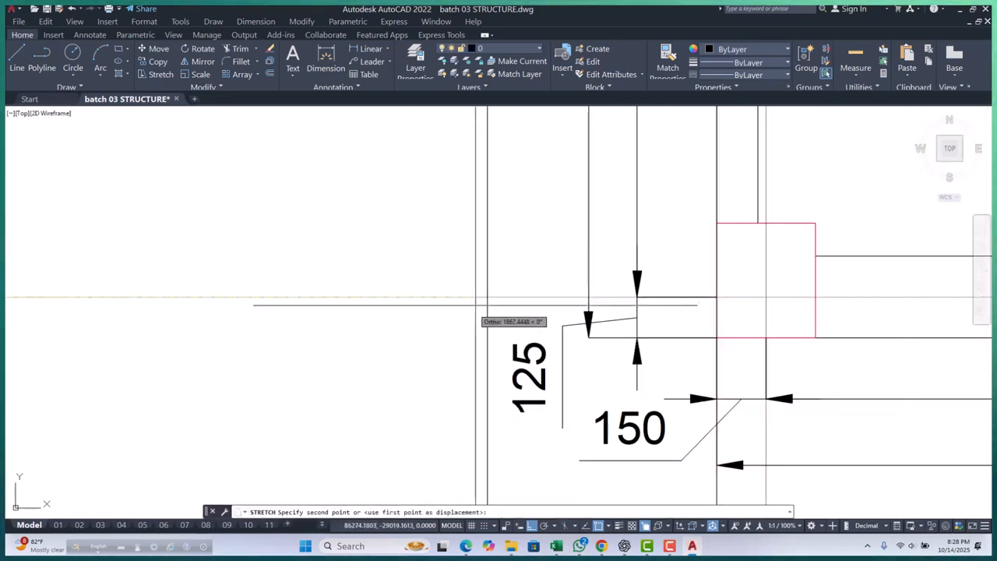
pyautogui.click(487, 296)
# Step: Draw a horizontal construction line along the lower outer face of the grid 03 columns
pyautogui.scroll(-10, 468, 318)
pyautogui.scroll(4, 528, 333)
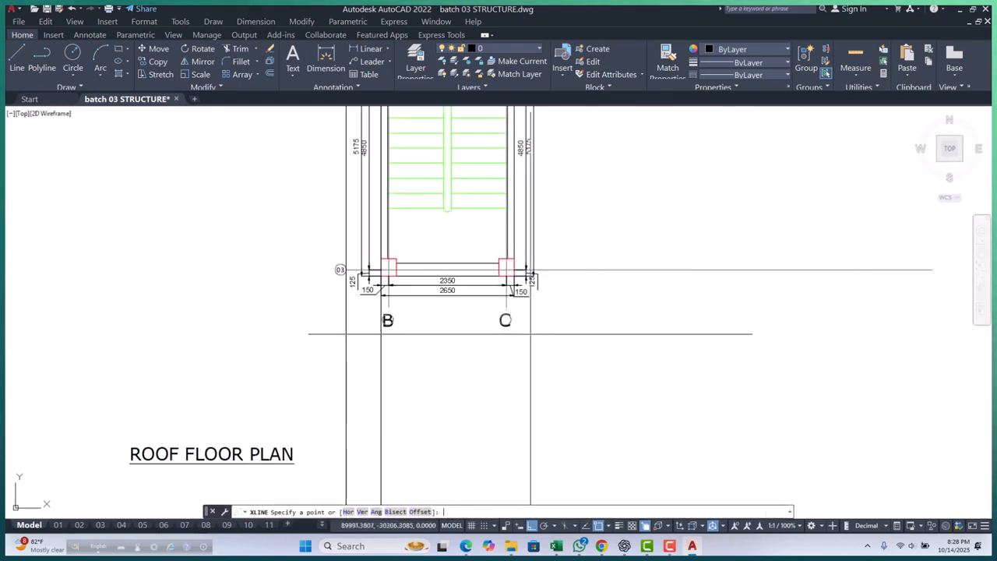
pyautogui.scroll(6, 529, 334)
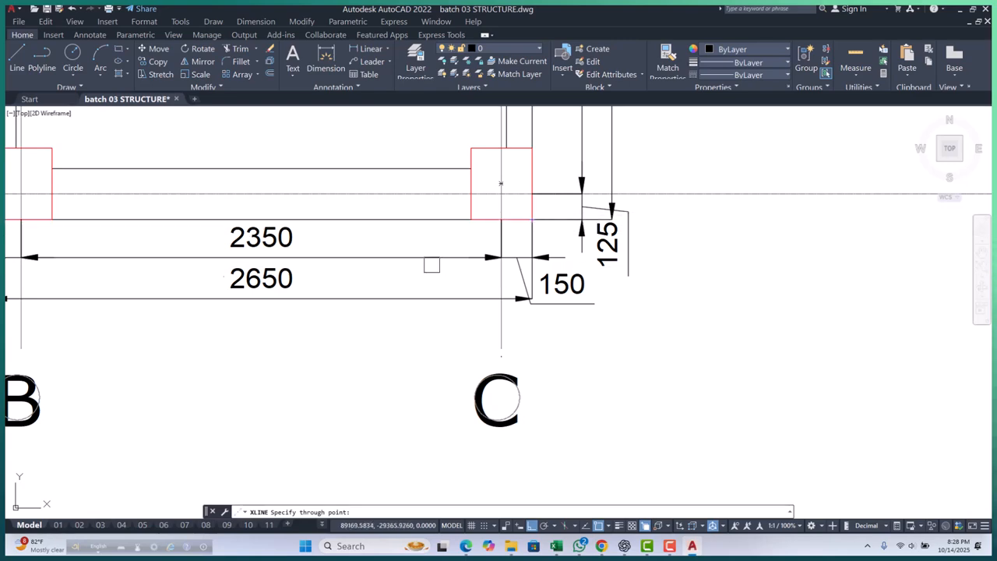
pyautogui.scroll(-11, 466, 270)
pyautogui.scroll(10, 461, 269)
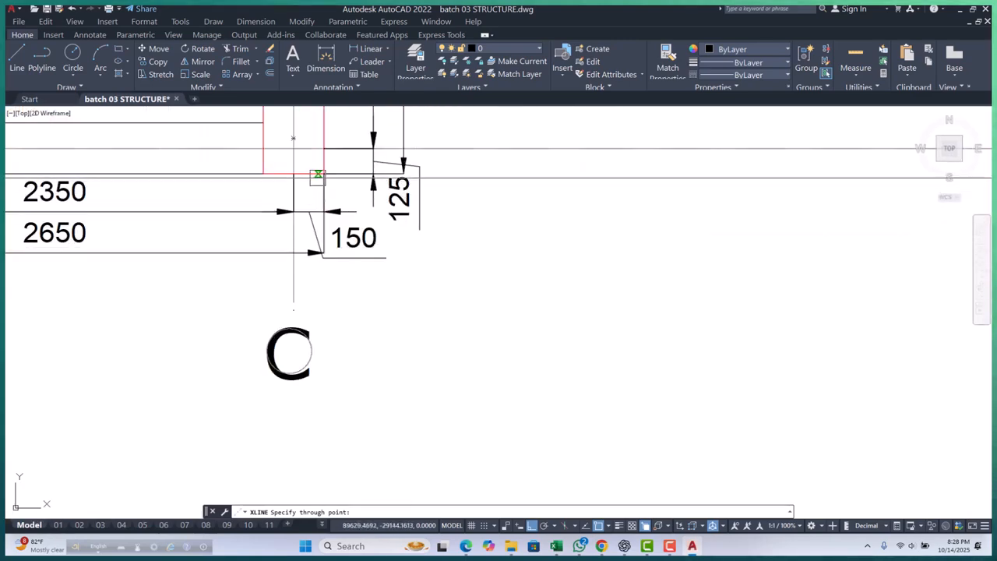
pyautogui.scroll(-10, 345, 260)
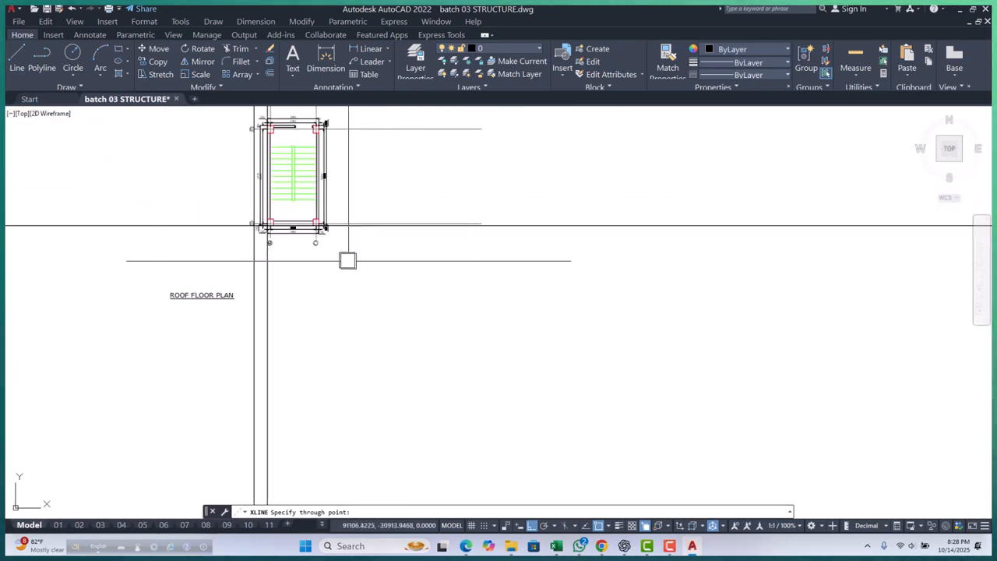
pyautogui.scroll(4, 308, 238)
pyautogui.press('Escape')
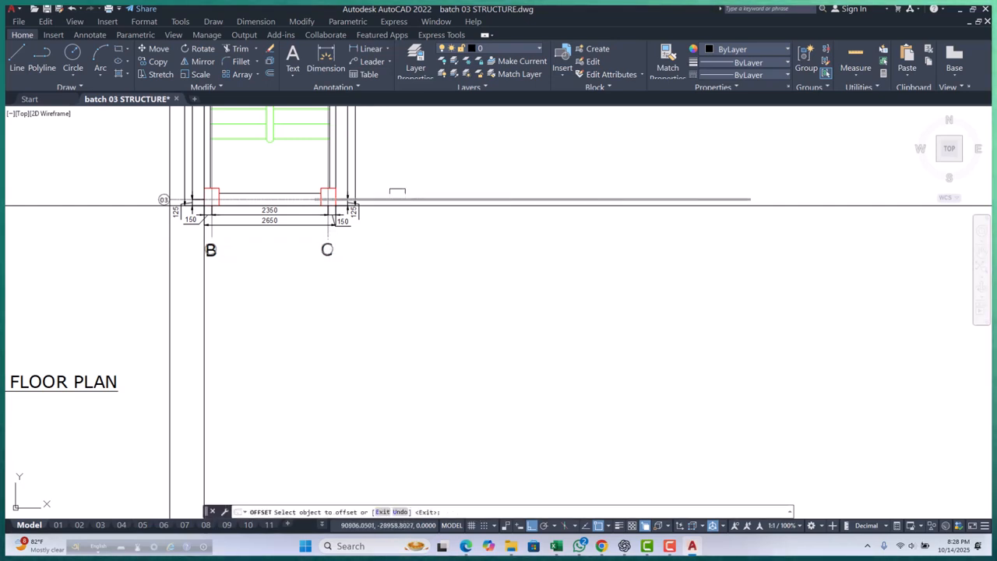
# Step: Offset the horizontal construction line downward, between the lower dimensions and the B and C bubbles
pyautogui.scroll(2, 401, 193)
pyautogui.click(411, 210)
pyautogui.click(411, 258)
pyautogui.scroll(-4, 483, 220)
pyautogui.press('Escape')
# Step: Match the properties of the grid label 03 onto the grid labels B and C
pyautogui.scroll(2, 373, 243)
pyautogui.scroll(10, 370, 246)
pyautogui.scroll(-6, 273, 241)
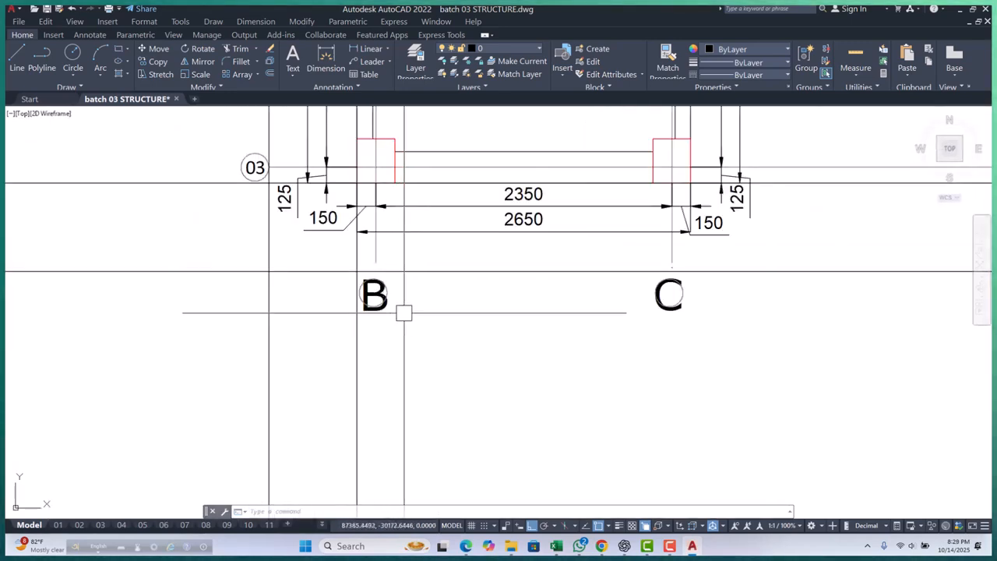
pyautogui.scroll(-1, 411, 320)
pyautogui.press('space')
pyautogui.scroll(3, 313, 219)
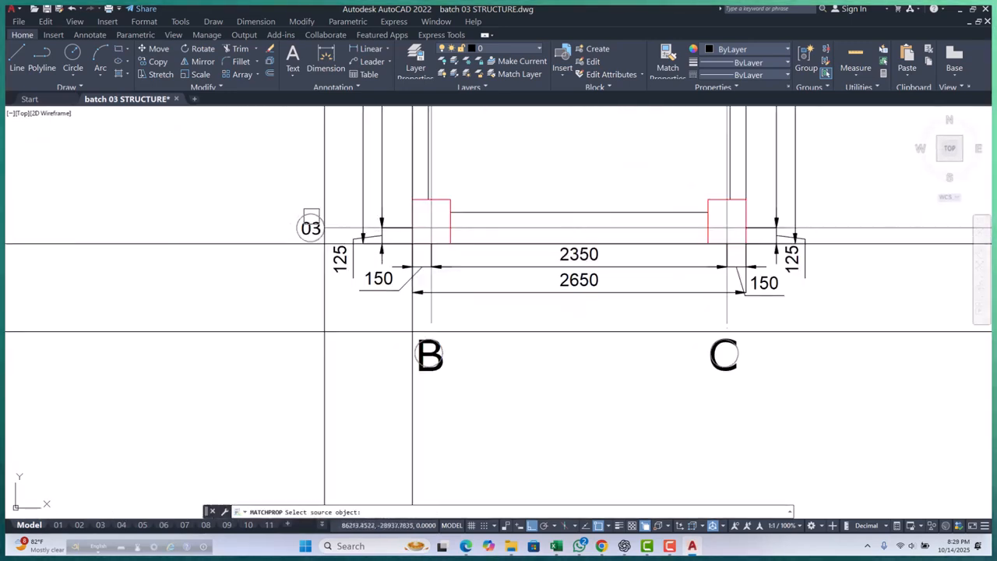
pyautogui.click(308, 242)
pyautogui.scroll(-3, 308, 242)
pyautogui.scroll(4, 377, 325)
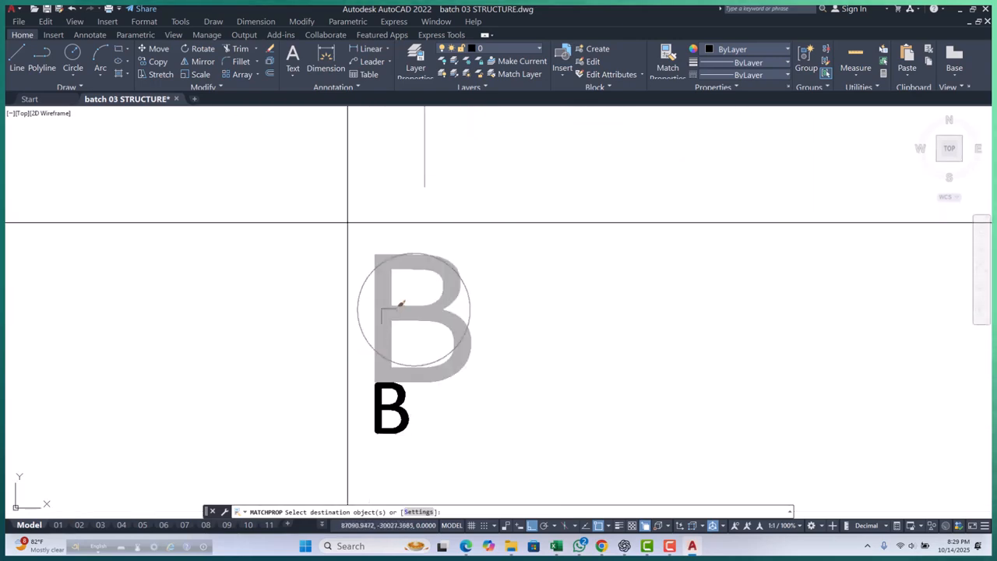
pyautogui.scroll(-4, 388, 315)
pyautogui.scroll(4, 623, 312)
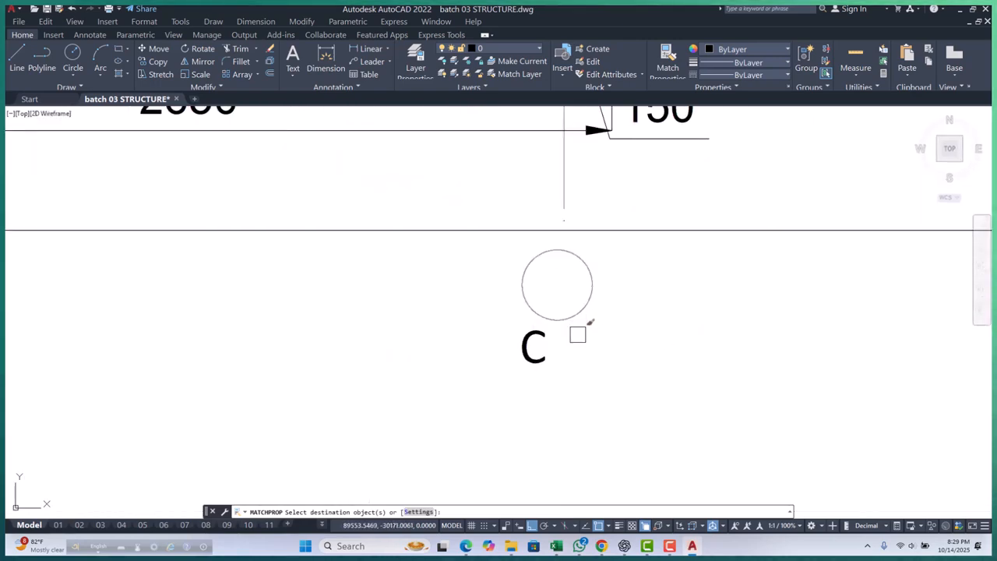
pyautogui.press('Escape')
# Step: Cut the grid labels B and C and paste them inside their bubbles below the plan
pyautogui.scroll(-2, 582, 336)
pyautogui.scroll(-7, 506, 359)
pyautogui.scroll(7, 437, 362)
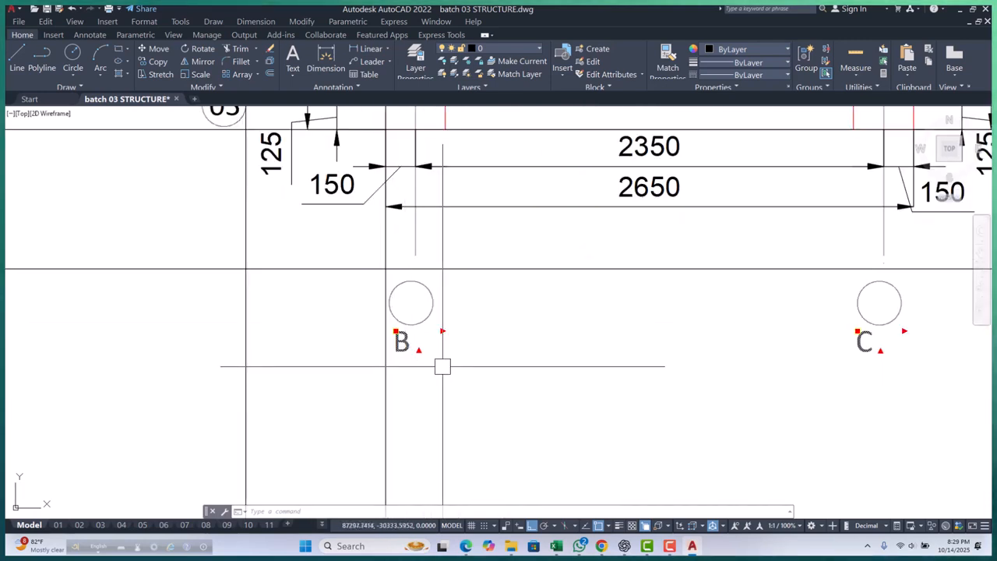
pyautogui.scroll(6, 404, 311)
pyautogui.scroll(2, 406, 311)
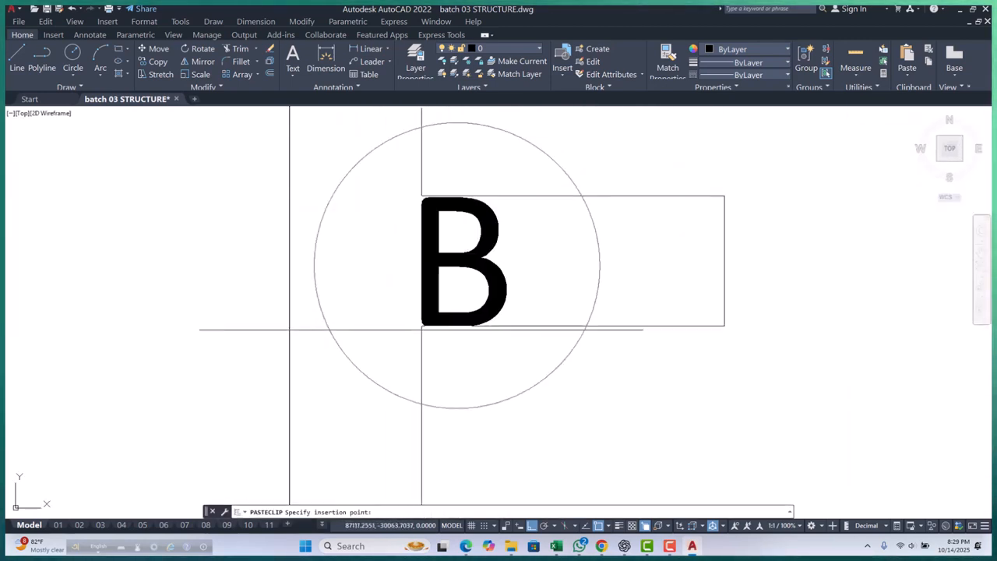
pyautogui.scroll(-12, 400, 323)
pyautogui.scroll(6, 572, 315)
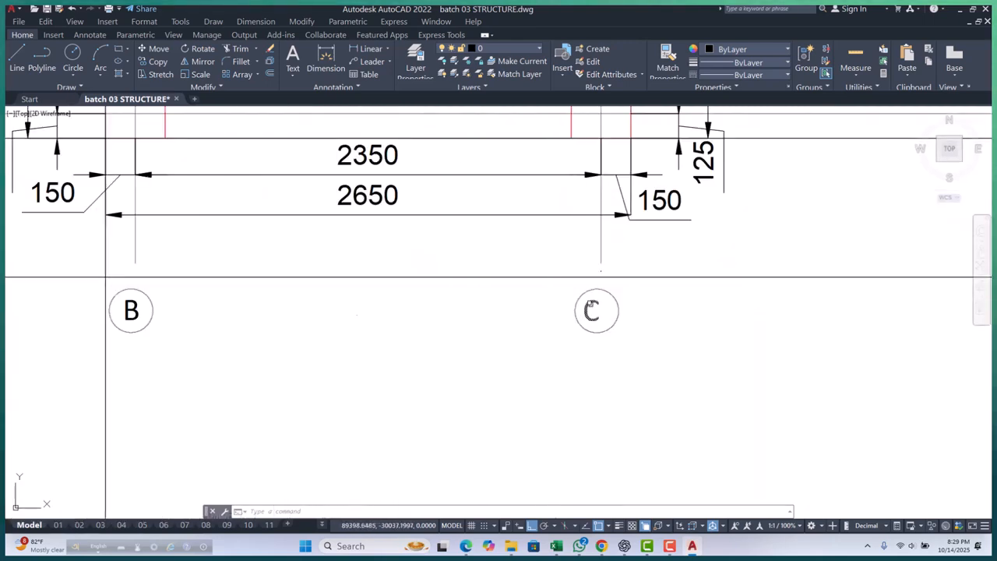
# Step: Move the label C so it sits centred inside its grid bubble
pyautogui.write('m')
pyautogui.press('Return')
pyautogui.click(587, 412)
pyautogui.click(599, 413)
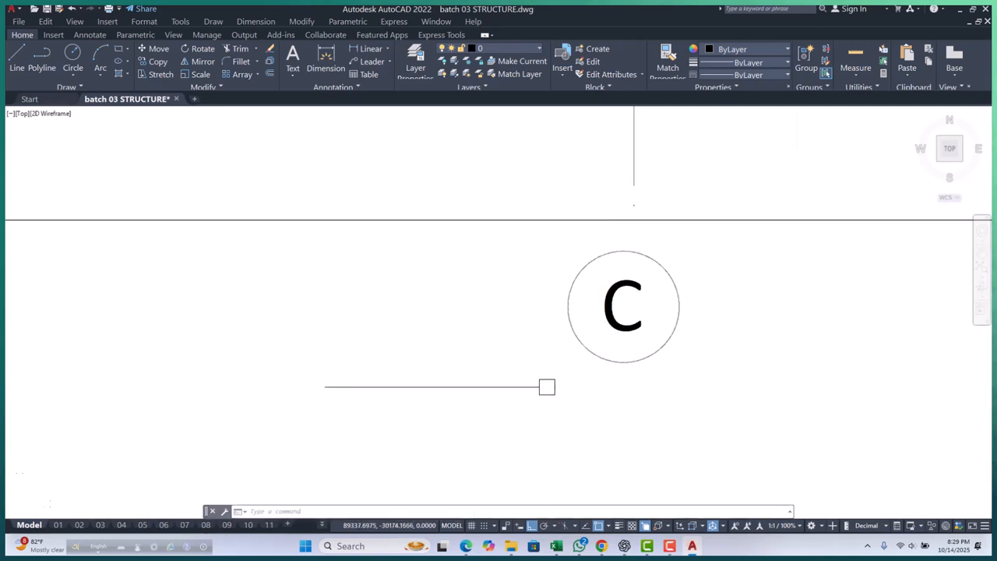
pyautogui.scroll(-6, 545, 387)
pyautogui.scroll(6, 565, 380)
# Step: Move the B and C bubbles with their labels so the bubble tops meet the lower ends of grid lines B and C
pyautogui.click(614, 321)
pyautogui.click(439, 398)
pyautogui.scroll(-6, 691, 324)
pyautogui.scroll(5, 494, 324)
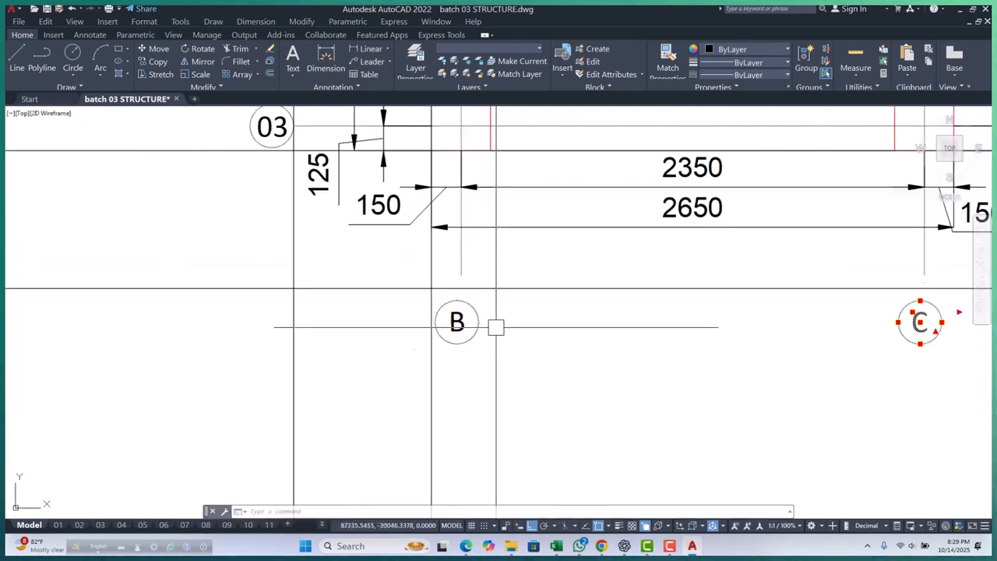
pyautogui.click(424, 355)
pyautogui.write('m')
pyautogui.press('Return')
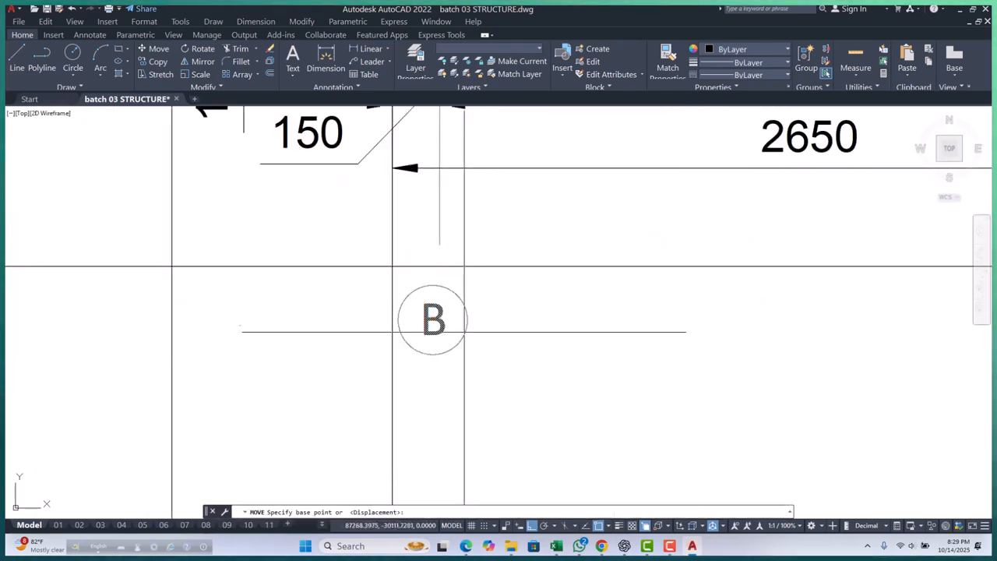
pyautogui.click(452, 270)
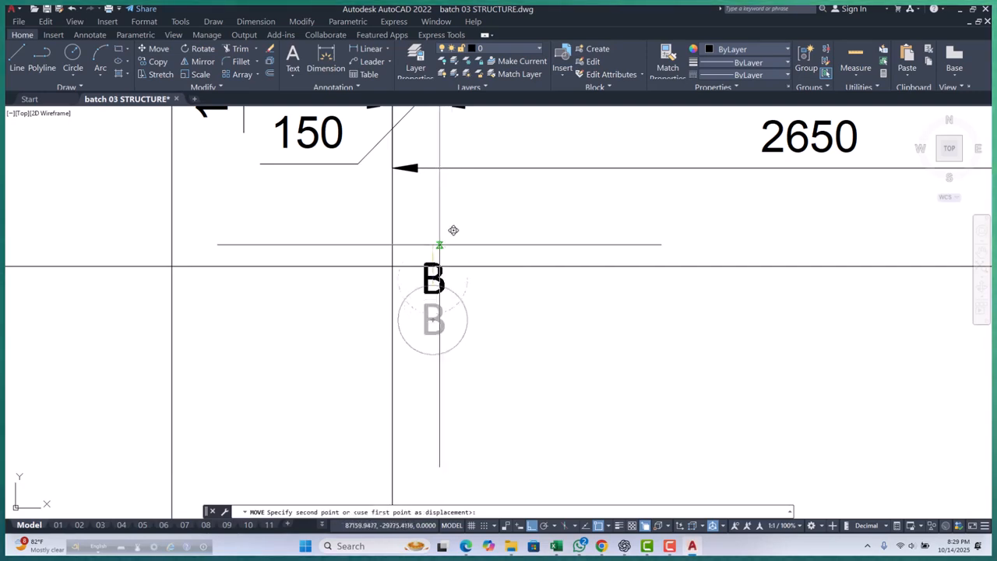
pyautogui.click(454, 231)
pyautogui.scroll(-5, 391, 330)
pyautogui.scroll(3, 353, 317)
pyautogui.scroll(-2, 327, 303)
pyautogui.scroll(2, 656, 293)
# Step: Stretch grid lines B and C with their bubbles down to the offset horizontal construction line
pyautogui.click(562, 288)
pyautogui.scroll(-5, 667, 289)
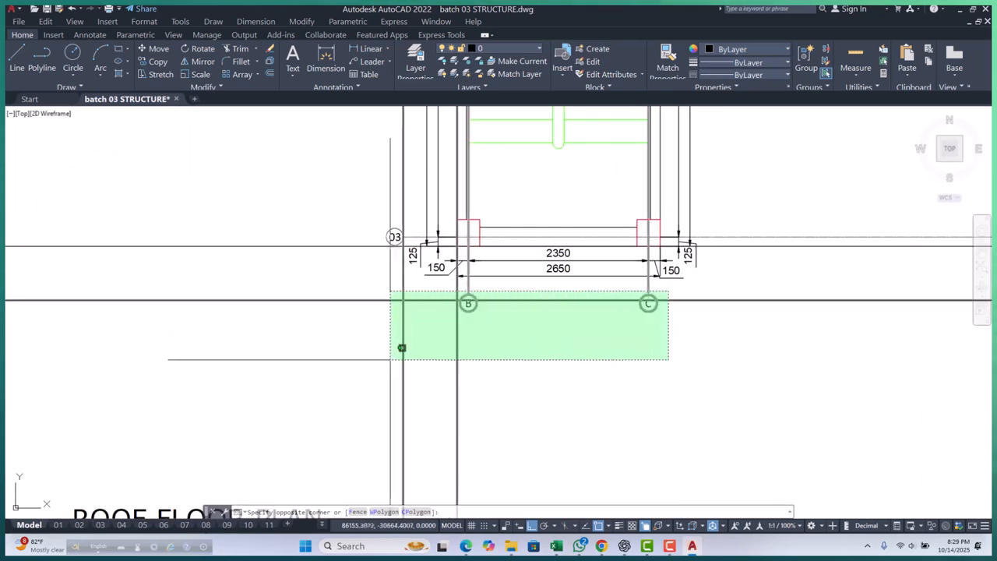
pyautogui.click(436, 329)
pyautogui.keyDown('shift'); pyautogui.click(790, 282); pyautogui.keyUp('shift')
pyautogui.keyDown('shift'); pyautogui.click(740, 339); pyautogui.keyUp('shift')
pyautogui.keyDown('shift'); pyautogui.click(537, 366); pyautogui.keyUp('shift')
pyautogui.keyDown('shift'); pyautogui.click(448, 397); pyautogui.keyUp('shift')
pyautogui.write('s')
pyautogui.press('space')
pyautogui.scroll(6, 467, 297)
pyautogui.scroll(2, 473, 287)
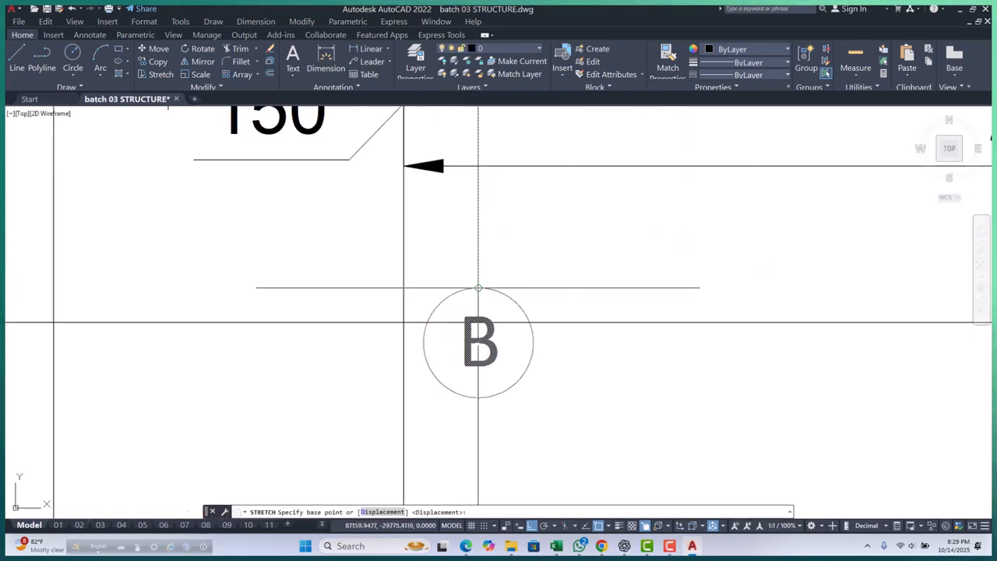
pyautogui.click(478, 288)
pyautogui.scroll(6, 480, 319)
pyautogui.scroll(-8, 481, 332)
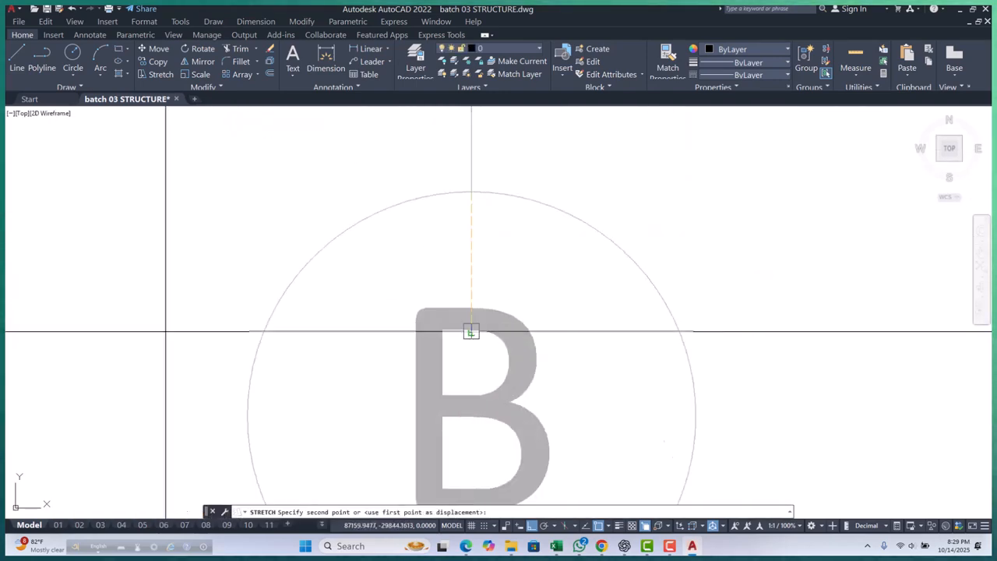
pyautogui.click(402, 311)
# Step: Erase the horizontal and vertical construction lines used to align the grid bubbles
pyautogui.click(764, 285)
pyautogui.click(742, 341)
pyautogui.press('Delete')
pyautogui.click(500, 377)
pyautogui.click(351, 405)
pyautogui.write('e')
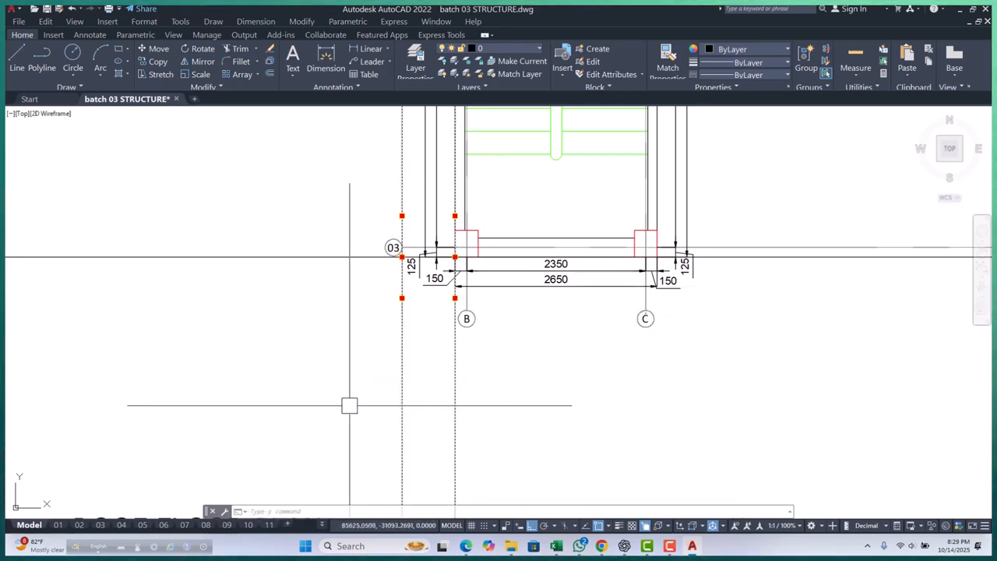
pyautogui.press('space')
pyautogui.scroll(-5, 375, 396)
pyautogui.click(325, 304)
pyautogui.click(298, 382)
pyautogui.write('e')
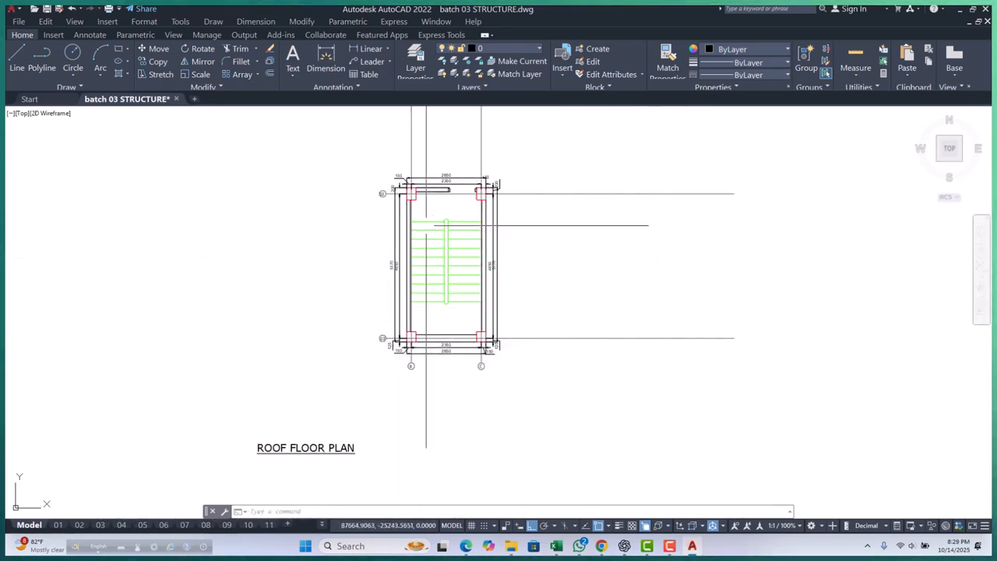
pyautogui.scroll(8, 397, 197)
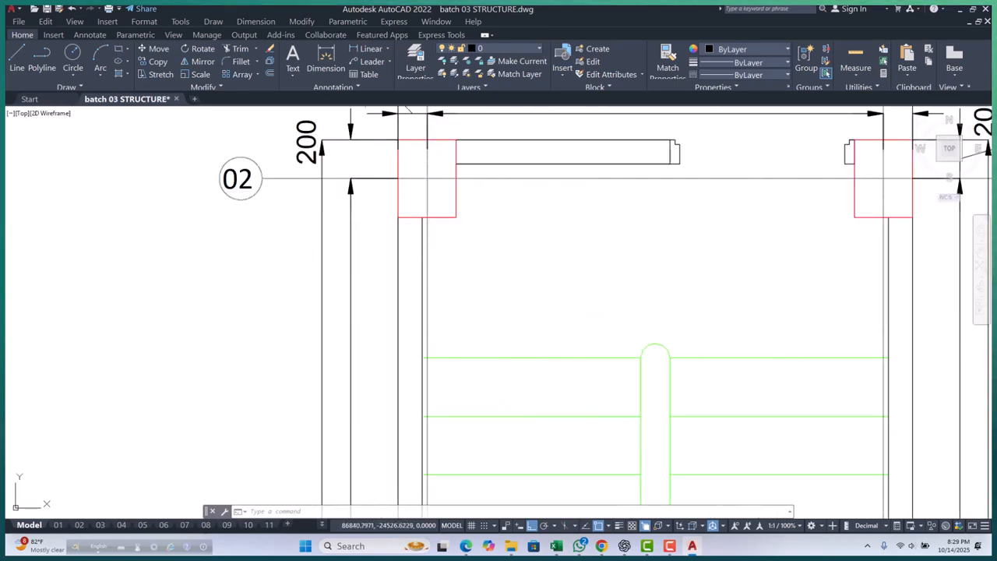
pyautogui.scroll(-2, 359, 223)
pyautogui.press('Escape')
# Step: Mirror the 02 and 03 grid bubbles with labels about the bay's vertical centreline, keeping the originals
pyautogui.scroll(2, 307, 193)
pyautogui.click(249, 179)
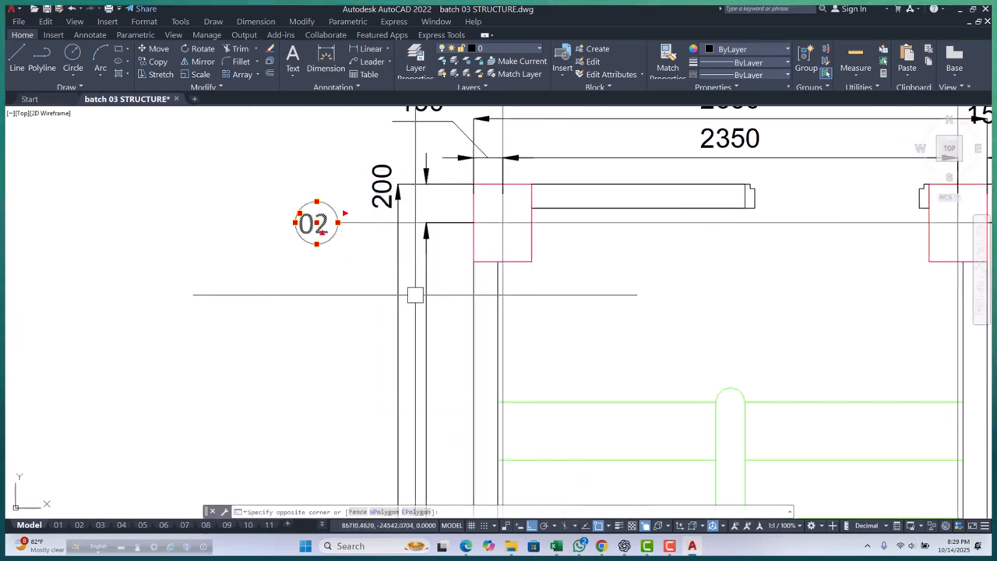
pyautogui.click(415, 294)
pyautogui.scroll(-3, 362, 197)
pyautogui.moveTo(350, 203); pyautogui.dragTo(351, 124, button='middle')
pyautogui.scroll(8, 341, 347)
pyautogui.click(289, 327)
pyautogui.click(516, 467)
pyautogui.scroll(-8, 360, 425)
pyautogui.scroll(4, 394, 416)
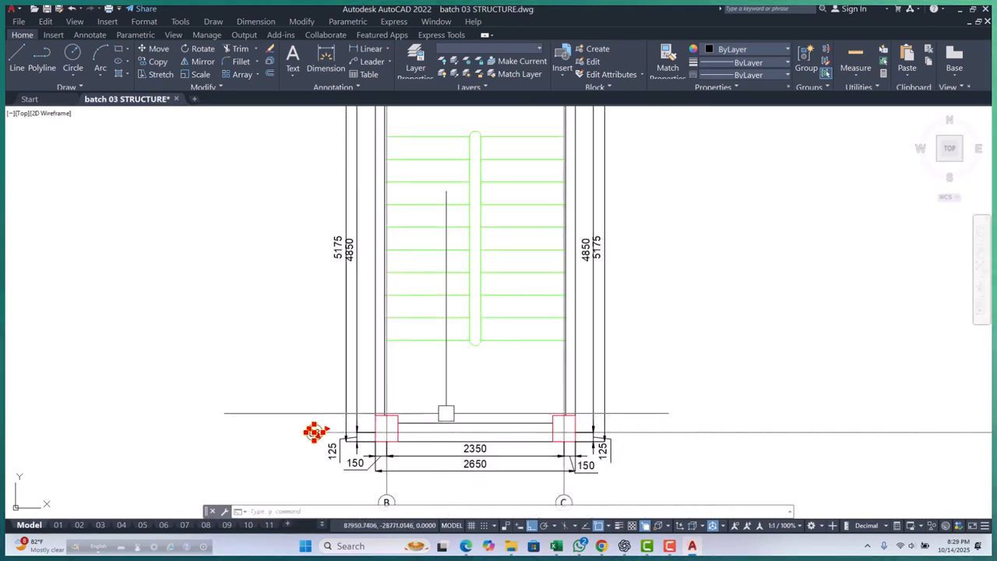
pyautogui.write('mi')
pyautogui.press('Return')
pyautogui.scroll(-2, 426, 342)
pyautogui.click(460, 398)
pyautogui.click(473, 465)
pyautogui.press('Return')
pyautogui.scroll(-3, 474, 456)
pyautogui.scroll(5, 535, 366)
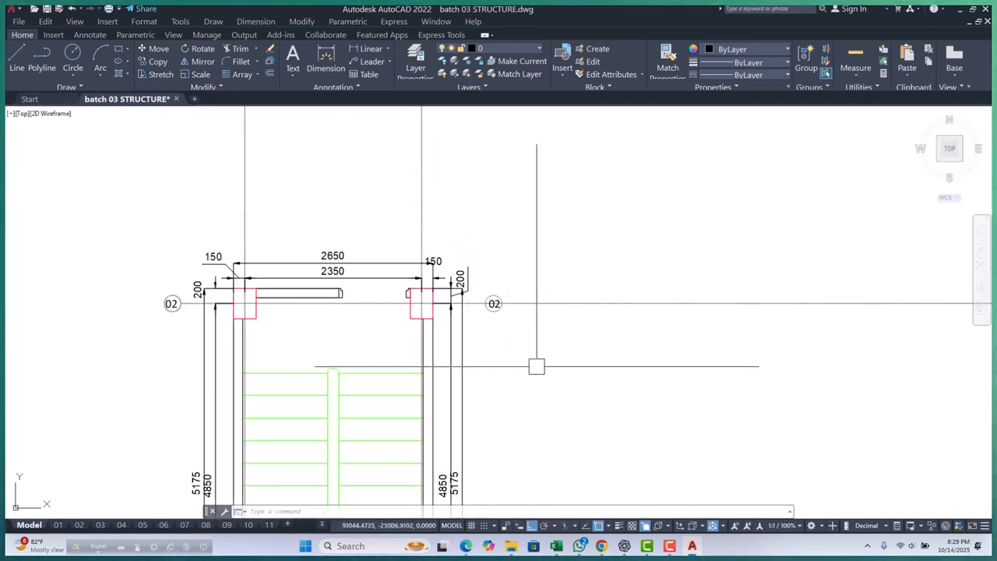
# Step: Trim grid lines 02 and 03 inside the mirrored bubbles on the plan's right side
pyautogui.write('tr')
pyautogui.press('Return')
pyautogui.scroll(6, 501, 334)
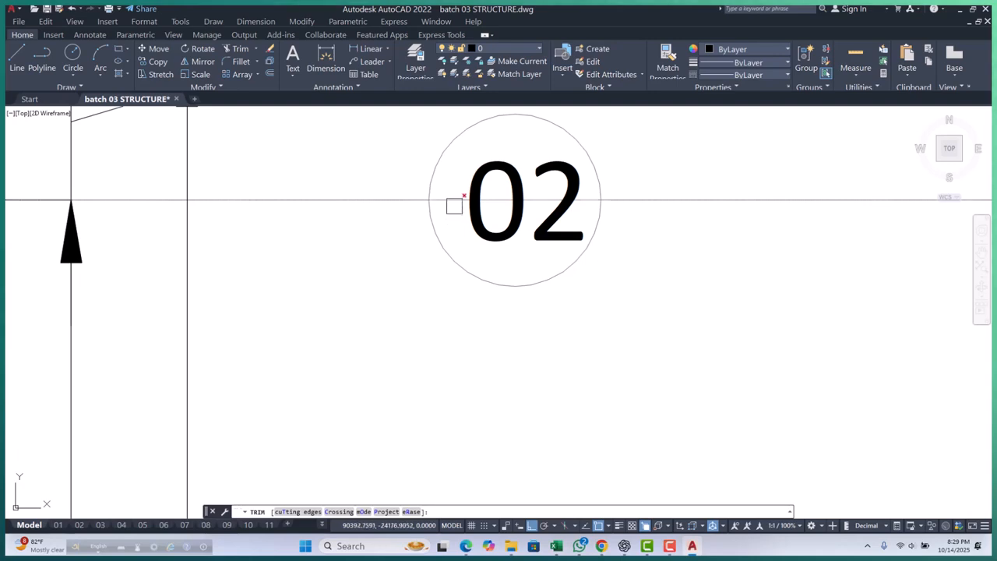
pyautogui.click(454, 204)
pyautogui.scroll(-6, 454, 206)
pyautogui.scroll(6, 444, 327)
pyautogui.scroll(2, 439, 303)
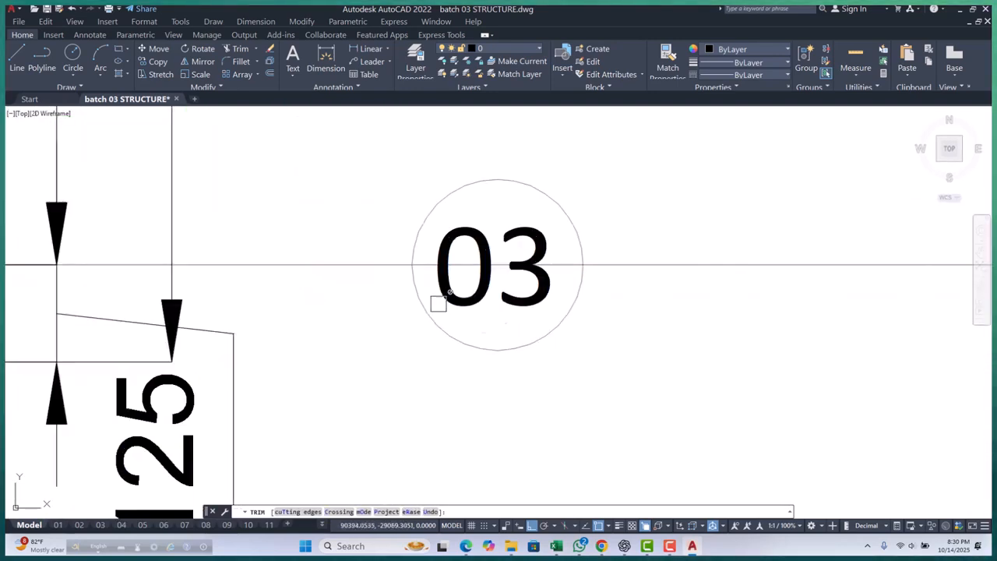
pyautogui.click(428, 270)
pyautogui.press('Escape')
# Step: Delete the leftover pieces of grid lines 02 and 03 beyond the mirrored bubbles
pyautogui.scroll(-8, 406, 352)
pyautogui.click(488, 229)
pyautogui.click(445, 357)
pyautogui.press('Delete')
# Step: Mirror the B and C grid bubbles with labels to the plan's upper side about the bay's horizontal centreline, keeping the originals
pyautogui.scroll(5, 377, 370)
pyautogui.click(224, 331)
pyautogui.click(454, 375)
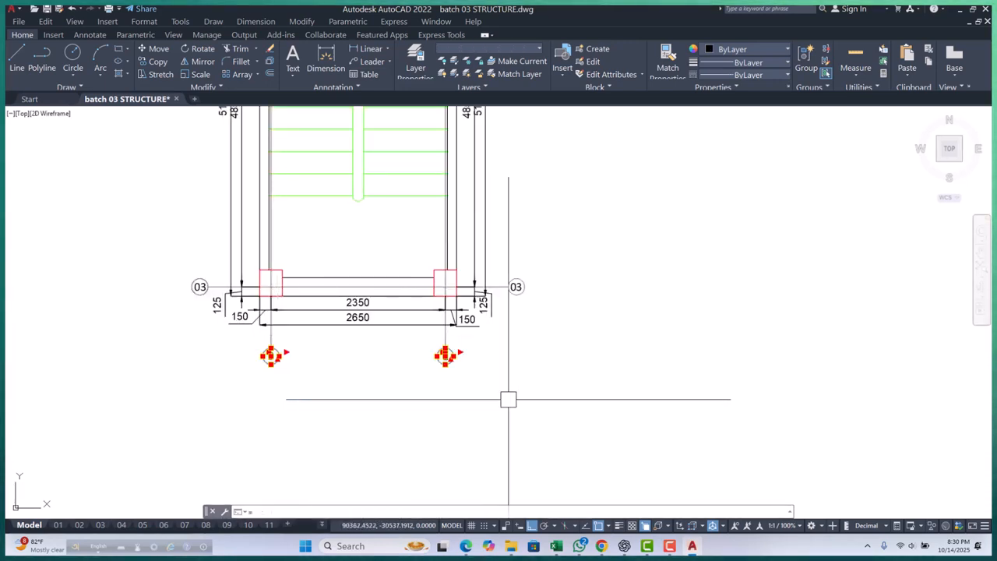
pyautogui.write('mi')
pyautogui.press('Return')
pyautogui.scroll(-3, 479, 400)
pyautogui.scroll(6, 478, 288)
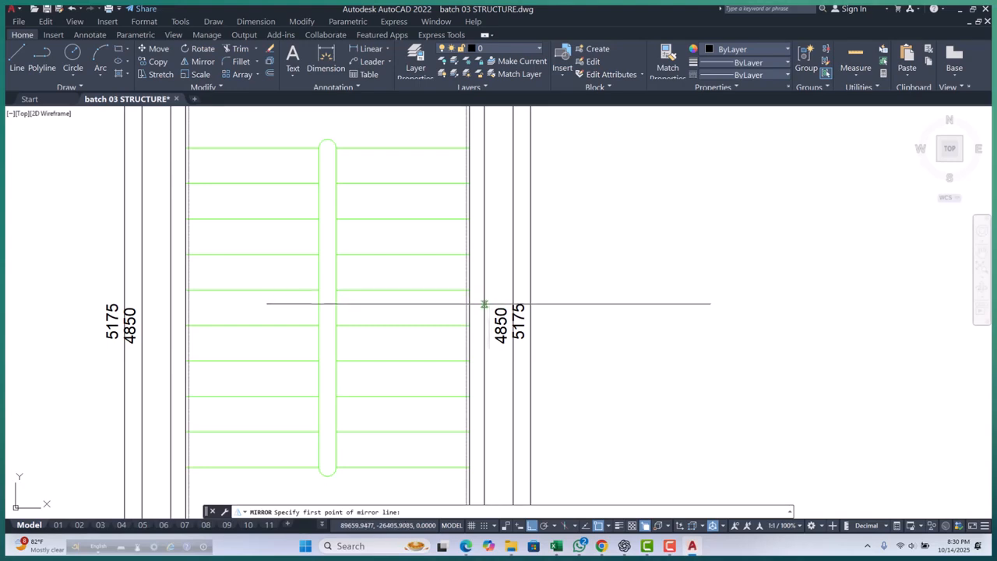
pyautogui.scroll(-2, 487, 307)
pyautogui.click(486, 317)
pyautogui.click(626, 334)
pyautogui.press('Return')
pyautogui.scroll(-4, 534, 345)
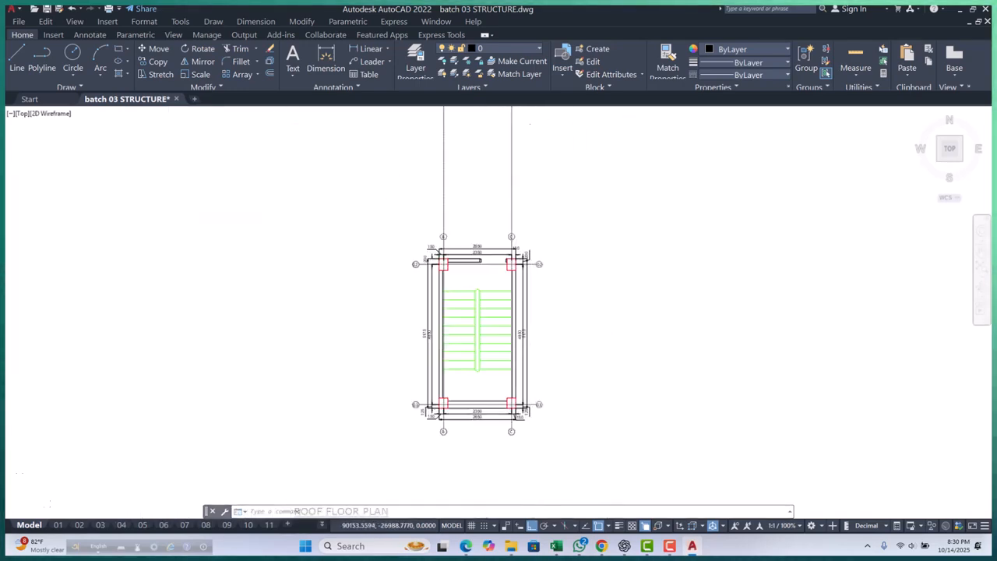
# Step: Trim grid lines B and C inside the mirrored bubbles above the plan
pyautogui.scroll(8, 465, 230)
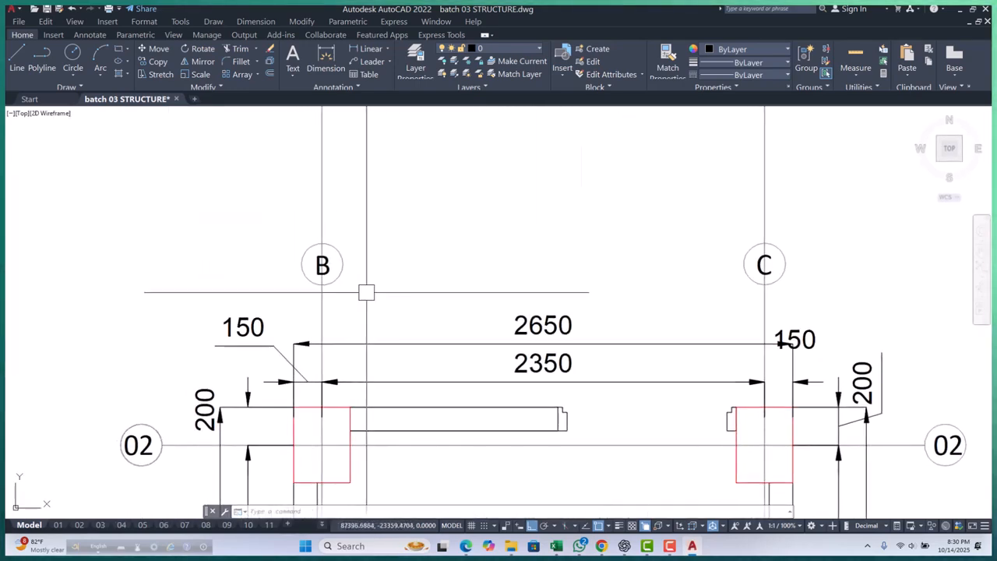
pyautogui.press('Return')
pyautogui.scroll(6, 339, 278)
pyautogui.click(268, 289)
pyautogui.scroll(-9, 268, 289)
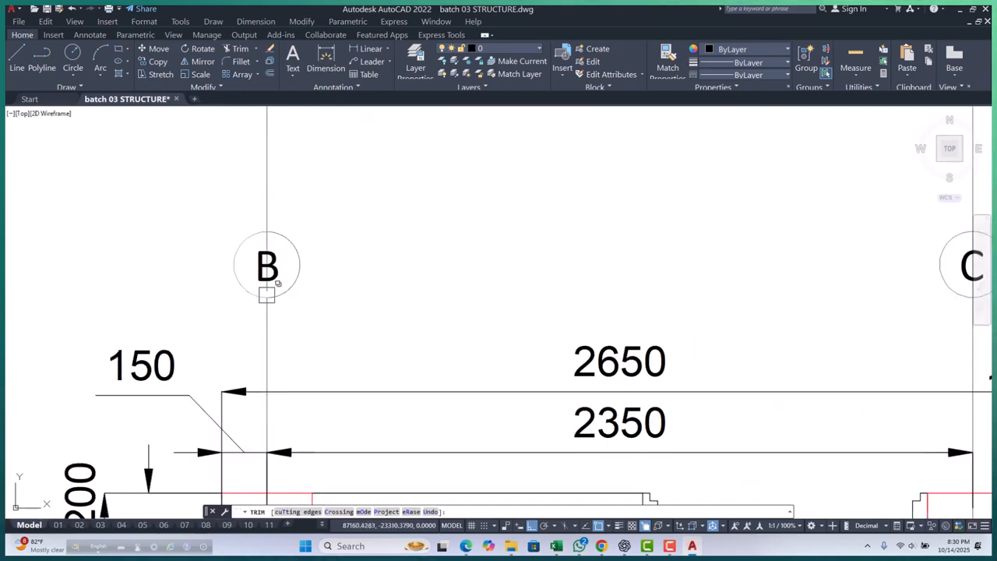
pyautogui.scroll(4, 487, 301)
pyautogui.scroll(7, 344, 326)
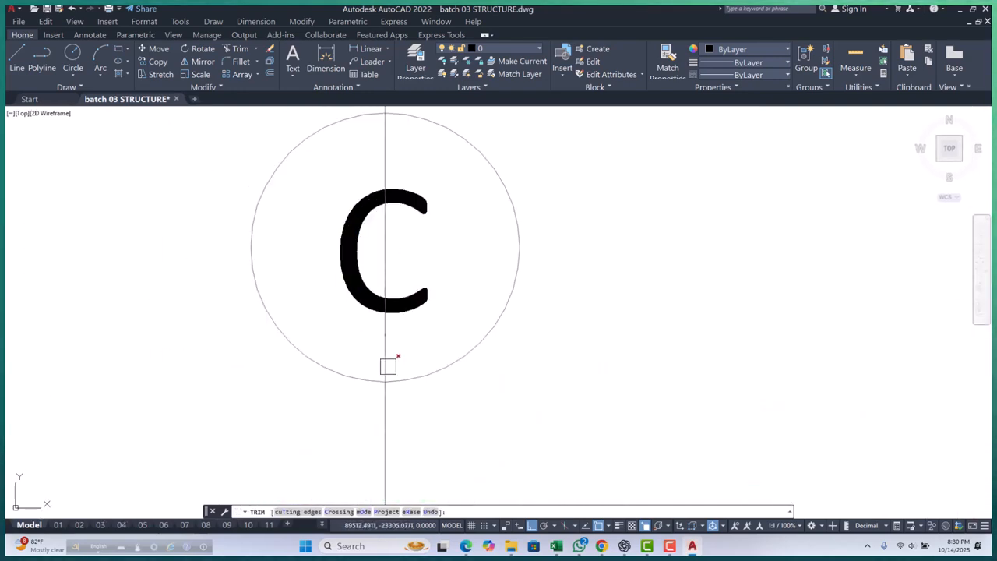
pyautogui.scroll(-11, 433, 366)
# Step: Delete the leftover pieces of grid lines B and C above the upper bubbles
pyautogui.press('Escape')
pyautogui.click(534, 240)
pyautogui.click(217, 292)
pyautogui.press('Delete')
pyautogui.scroll(-5, 445, 307)
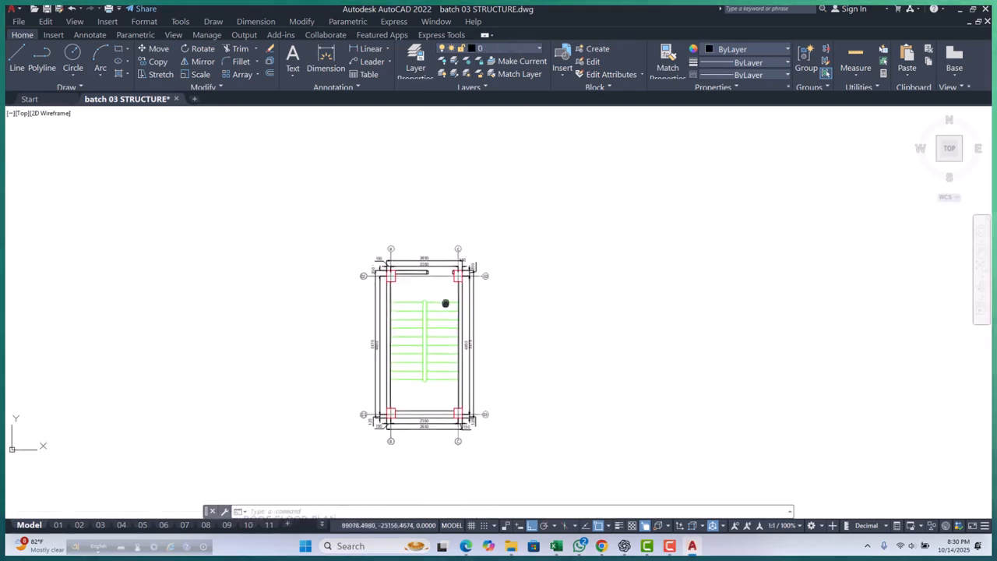
pyautogui.scroll(5, 423, 296)
pyautogui.moveTo(447, 297); pyautogui.dragTo(460, 325, button='middle')
pyautogui.scroll(-7, 509, 351)
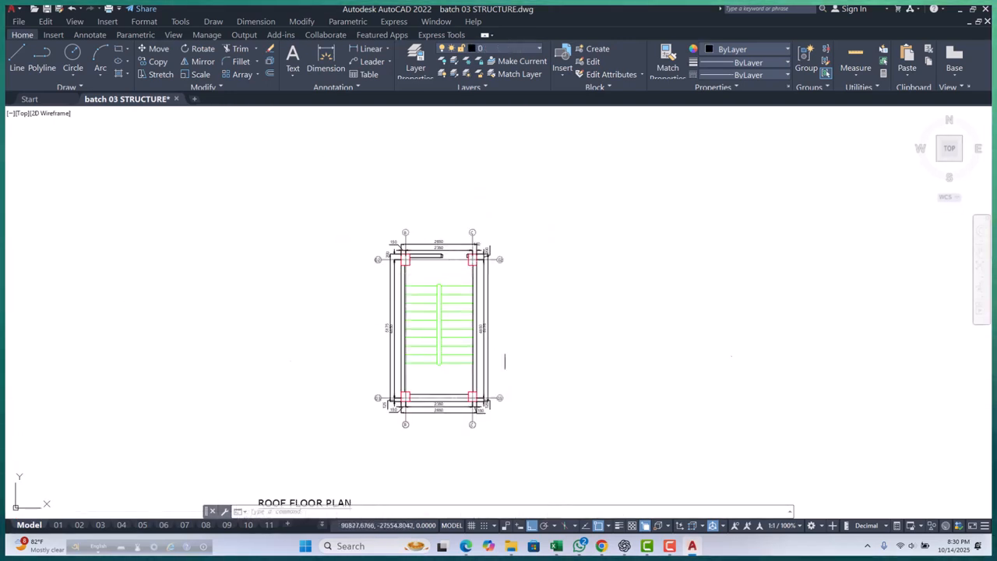
# Step: Cut the title ROOF FLOOR PLAN and paste it directly below the B and C bubbles of the staircase plan
pyautogui.scroll(6, 472, 356)
pyautogui.moveTo(392, 405); pyautogui.dragTo(400, 348, button='middle')
pyautogui.click(234, 443)
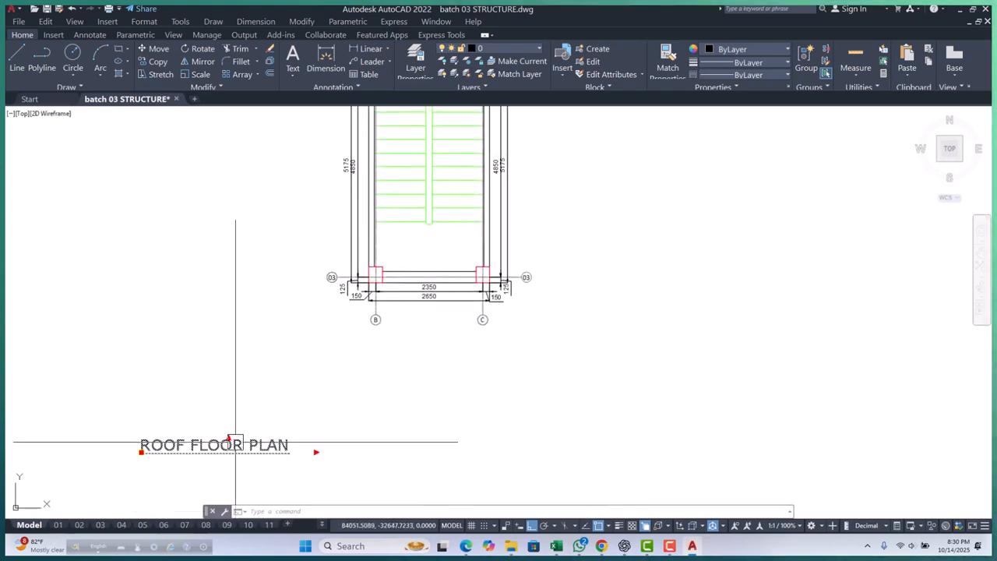
pyautogui.hotkey('ctrl', 'x')
pyautogui.scroll(4, 379, 337)
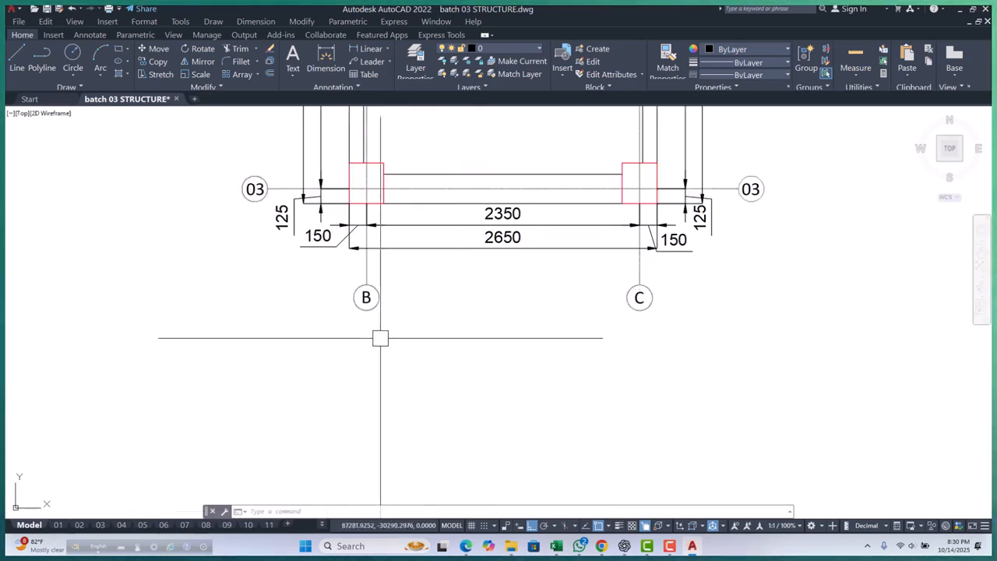
pyautogui.hotkey('ctrl', 'v')
pyautogui.click(283, 375)
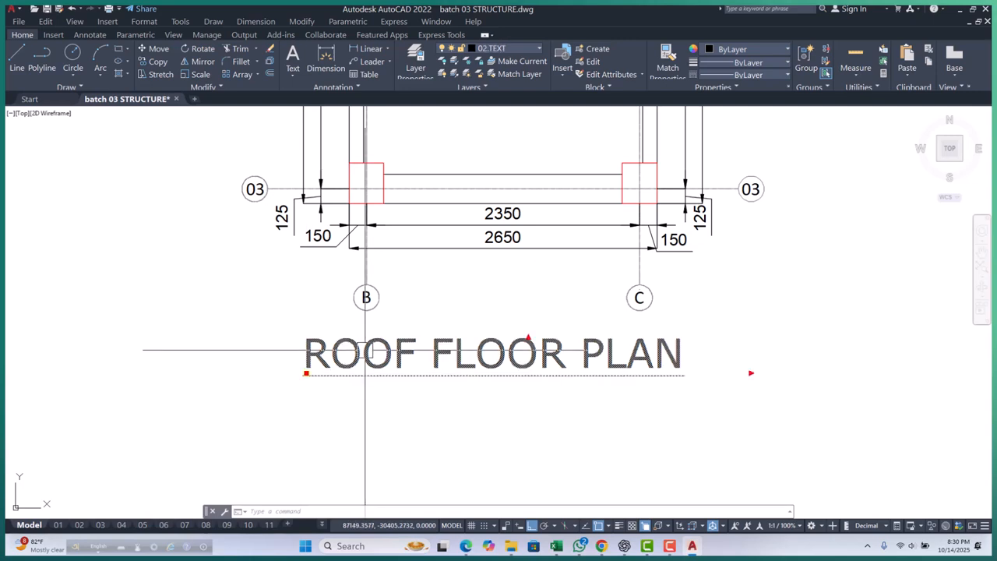
# Step: Replace the title text with "stair layout plan" and fit the text frame's width to it
pyautogui.doubleClick(425, 360)
pyautogui.hotkey('ctrl', 'a')
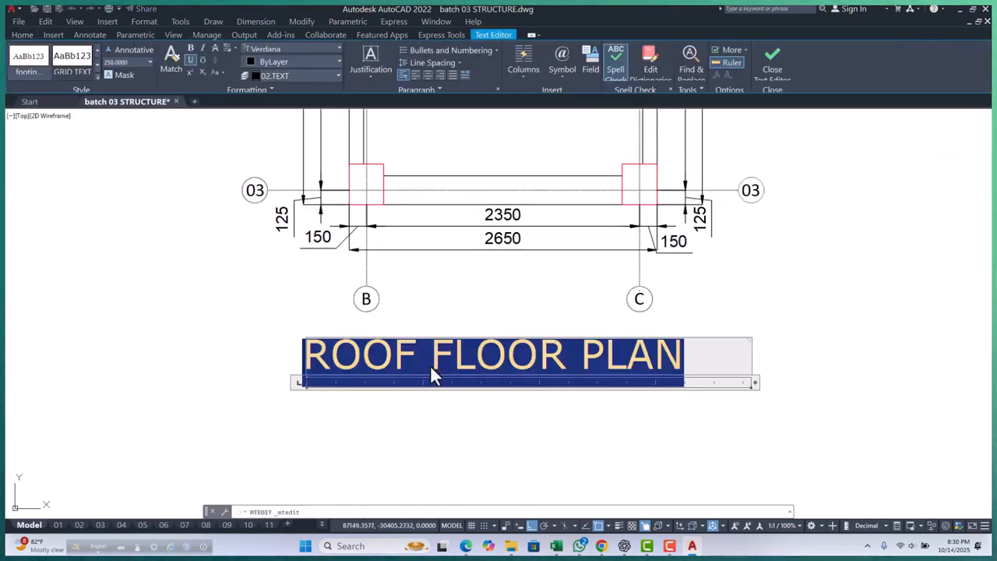
pyautogui.write('stair la')
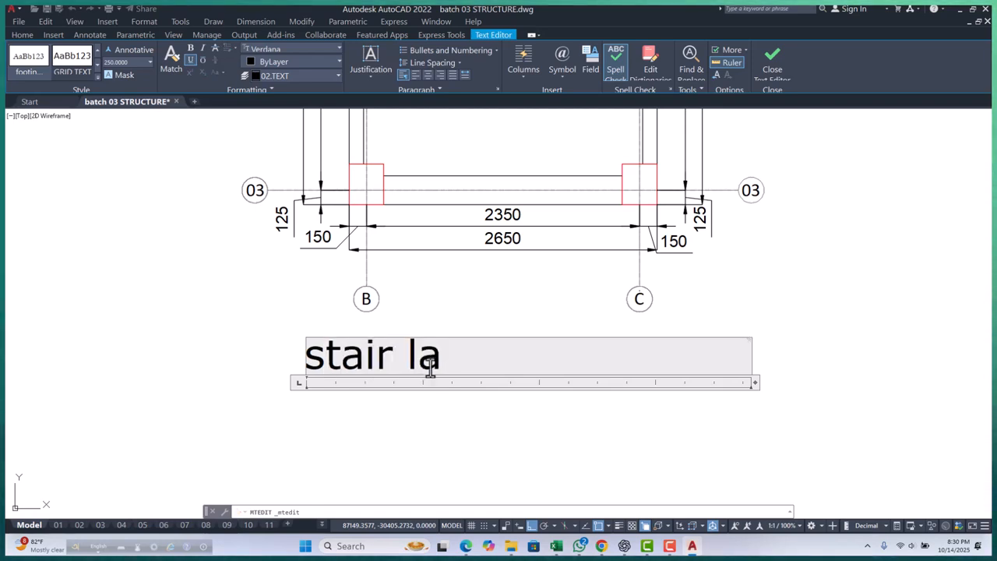
pyautogui.write('yout')
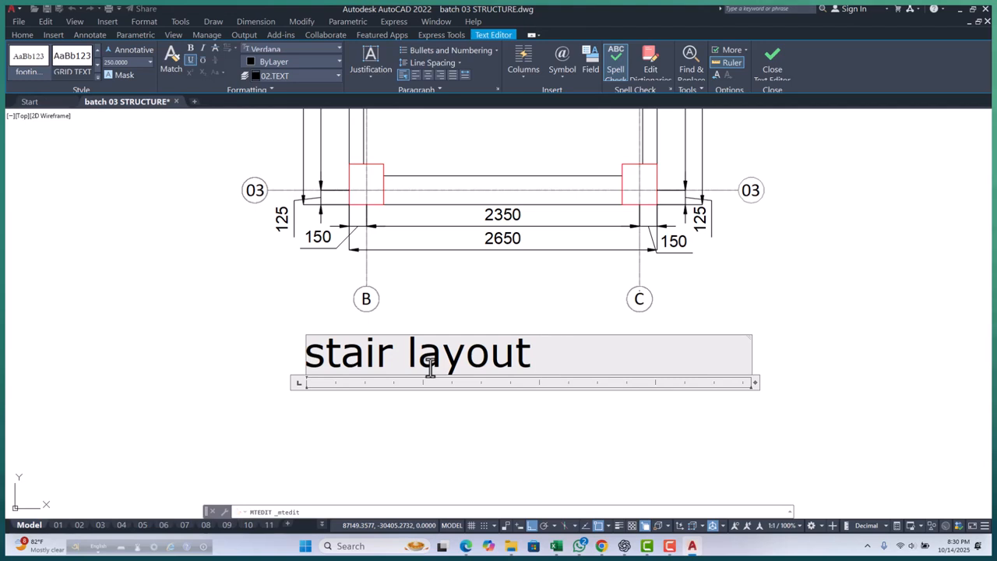
pyautogui.write(' plam')
pyautogui.press('BackSpace')
pyautogui.write('n')
pyautogui.doubleClick(753, 383)
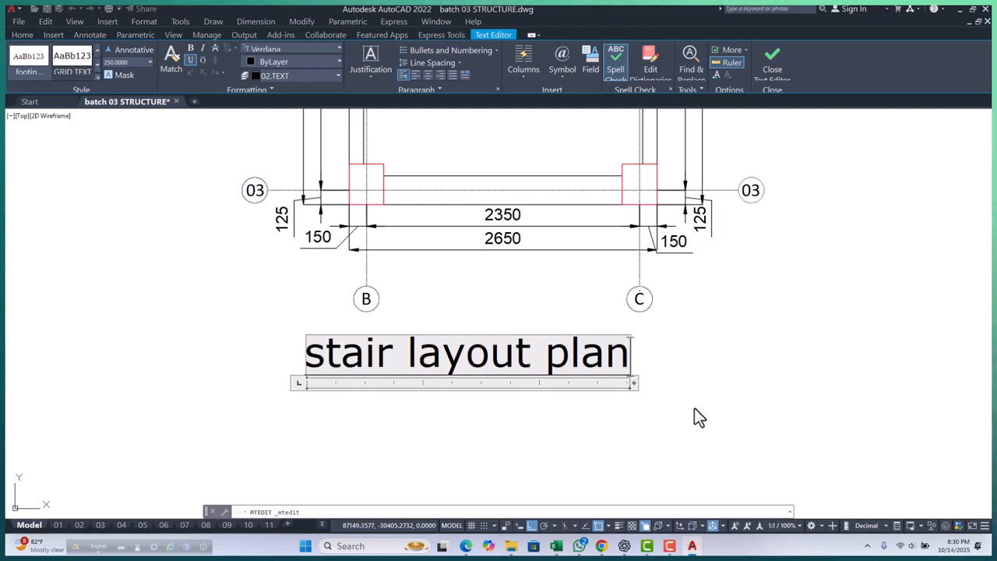
# Step: Convert the whole stair layout plan title to uppercase
pyautogui.hotkey('ctrl', 'a')
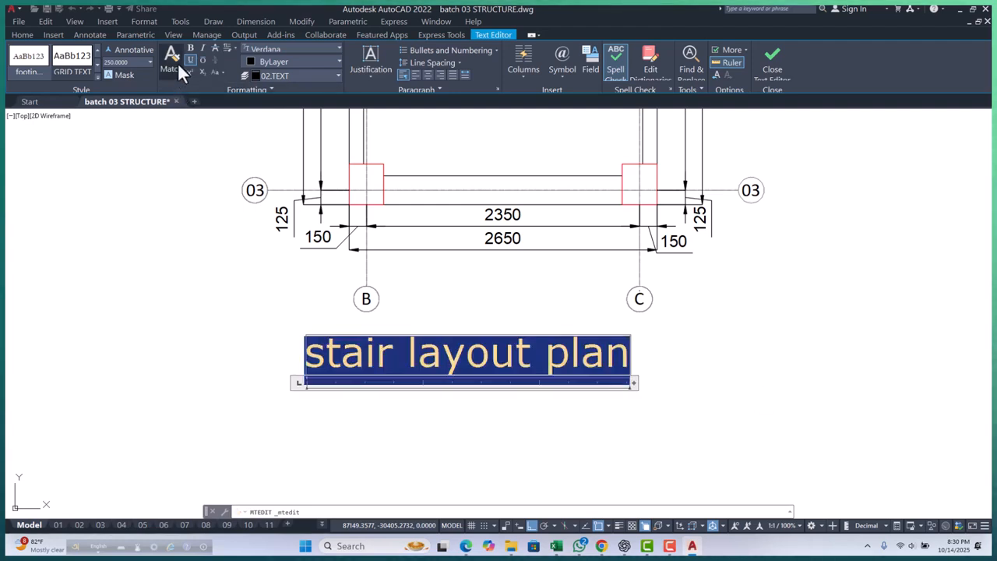
pyautogui.click(221, 72)
pyautogui.click(232, 87)
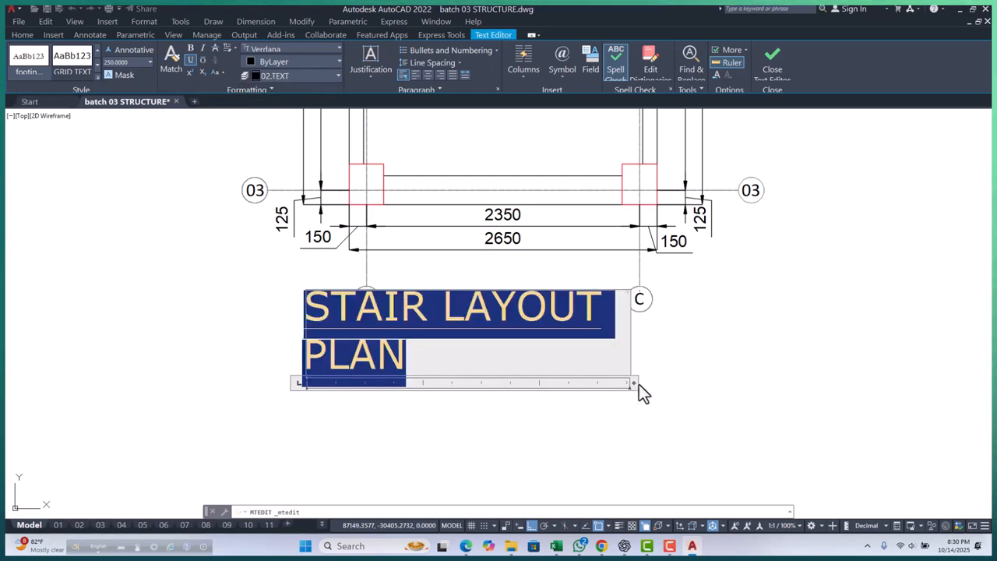
# Step: Widen the title's text frame to hold one line and match the title's text properties to the 03 grid bubble text
pyautogui.moveTo(633, 385); pyautogui.dragTo(810, 385)
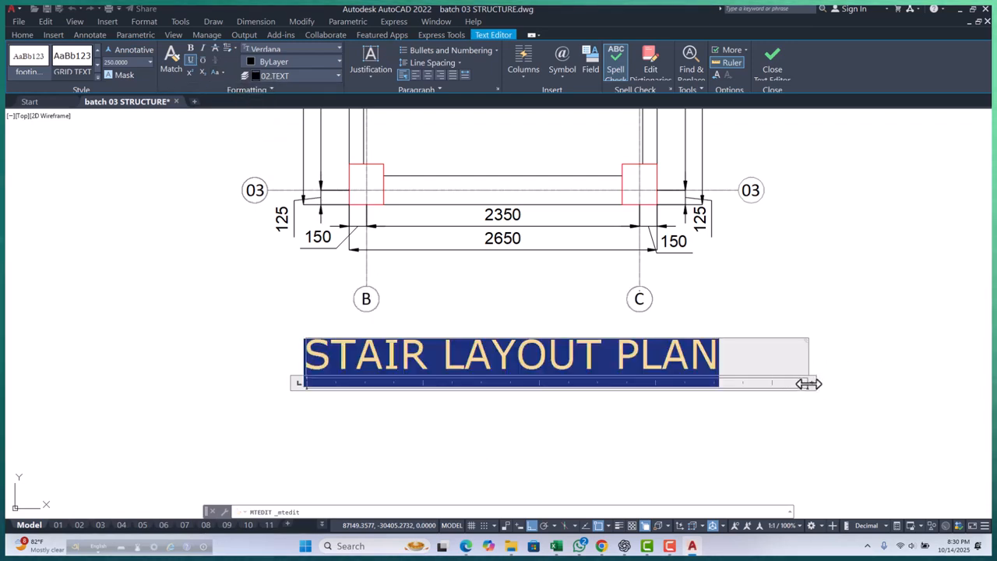
pyautogui.click(828, 405)
pyautogui.scroll(-6, 572, 404)
pyautogui.write('m')
pyautogui.scroll(8, 467, 390)
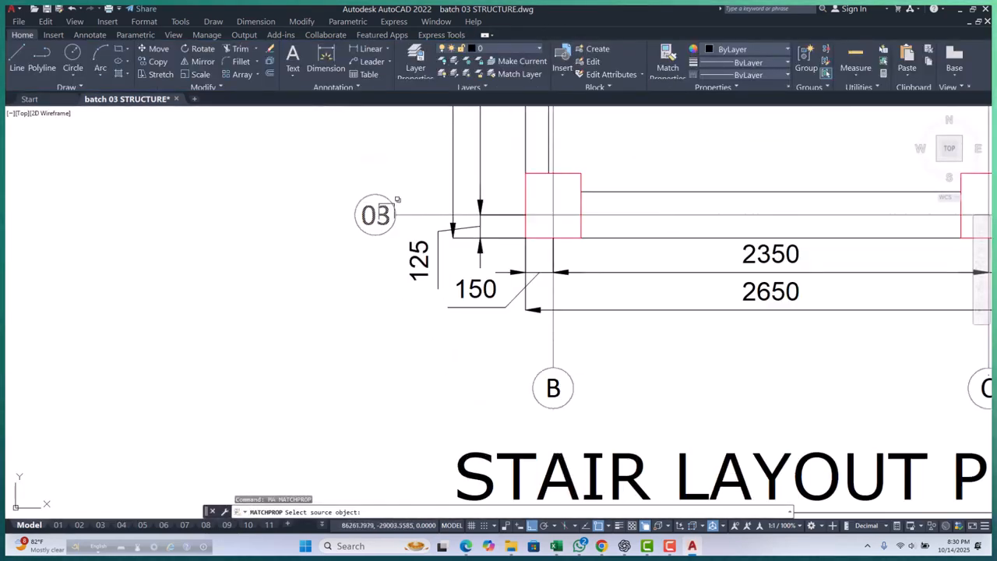
pyautogui.click(366, 208)
pyautogui.scroll(-6, 382, 276)
pyautogui.click(378, 273)
pyautogui.press('Escape')
pyautogui.press('Escape')
# Step: Move the STAIR LAYOUT PLAN title up and to the right so it sits close below the B and C grid bubbles
pyautogui.scroll(5, 381, 274)
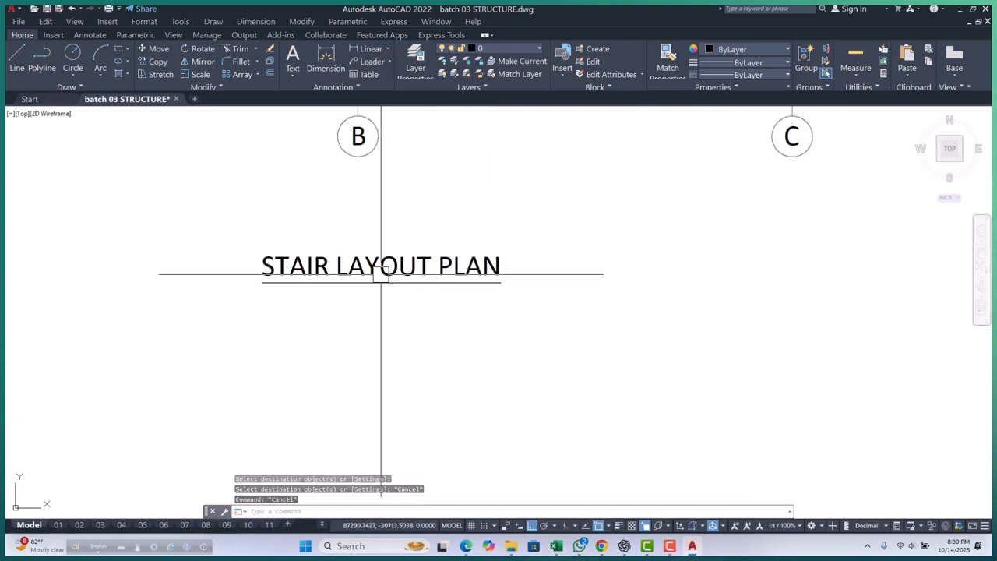
pyautogui.click(382, 276)
pyautogui.scroll(-5, 348, 361)
pyautogui.write('m')
pyautogui.press('space')
pyautogui.click(531, 400)
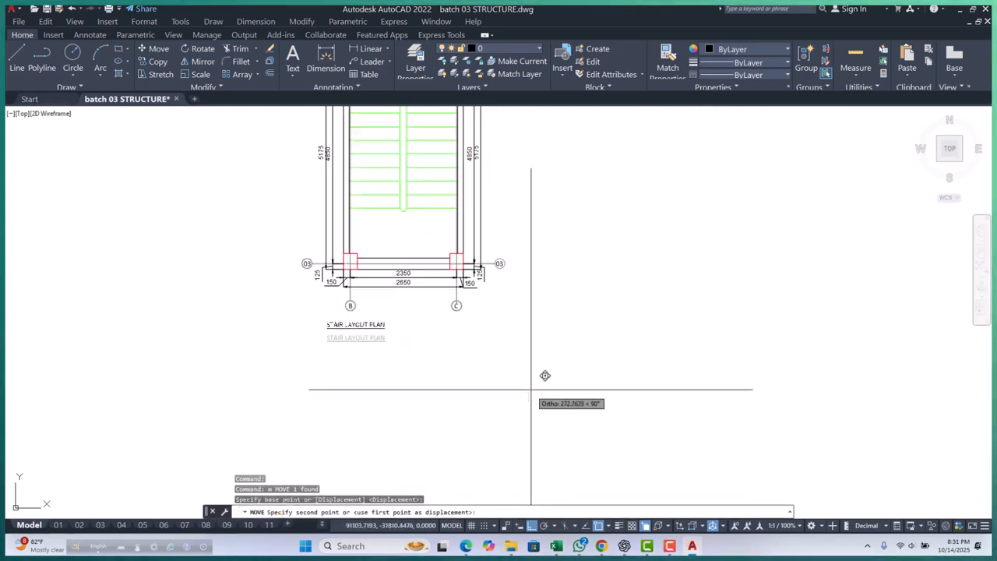
pyautogui.click(532, 381)
pyautogui.scroll(5, 344, 325)
pyautogui.click(381, 308)
pyautogui.press('space')
pyautogui.click(383, 342)
pyautogui.press('Escape')
pyautogui.press('Escape')
pyautogui.press('Escape')
pyautogui.scroll(-5, 354, 310)
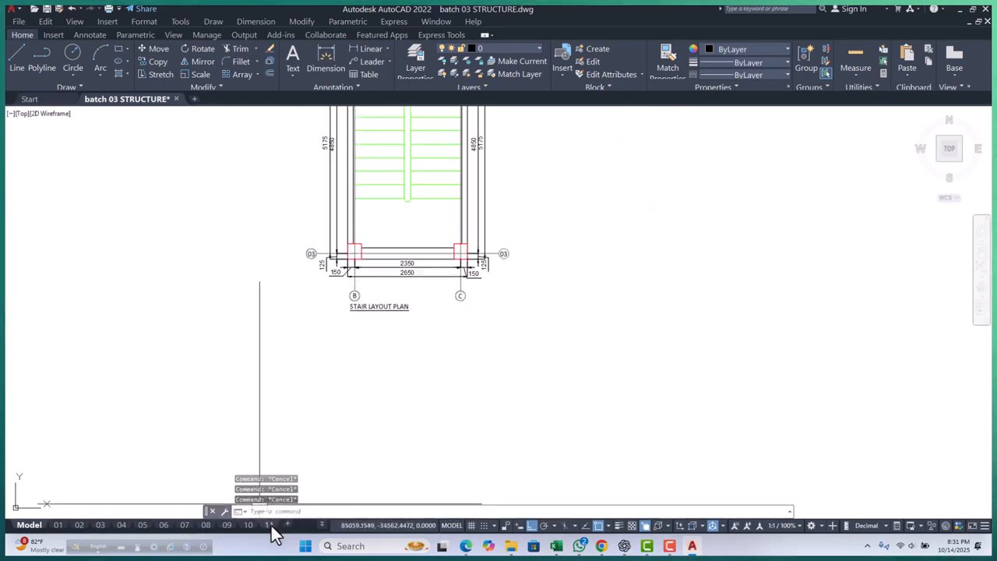
# Step: Open layout 15 and check how the stair plan and its title sit on the sheet
pyautogui.click(323, 524)
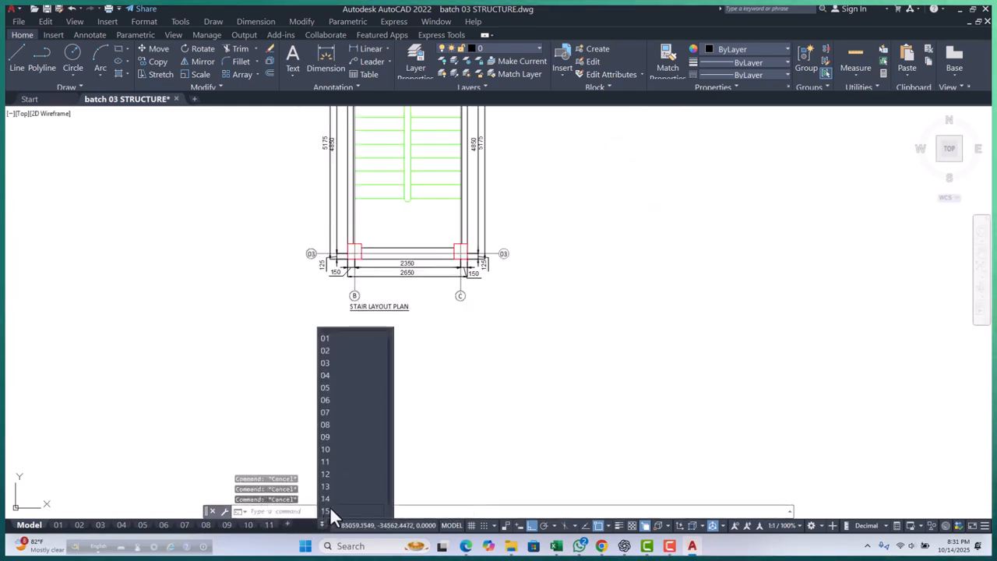
pyautogui.click(332, 510)
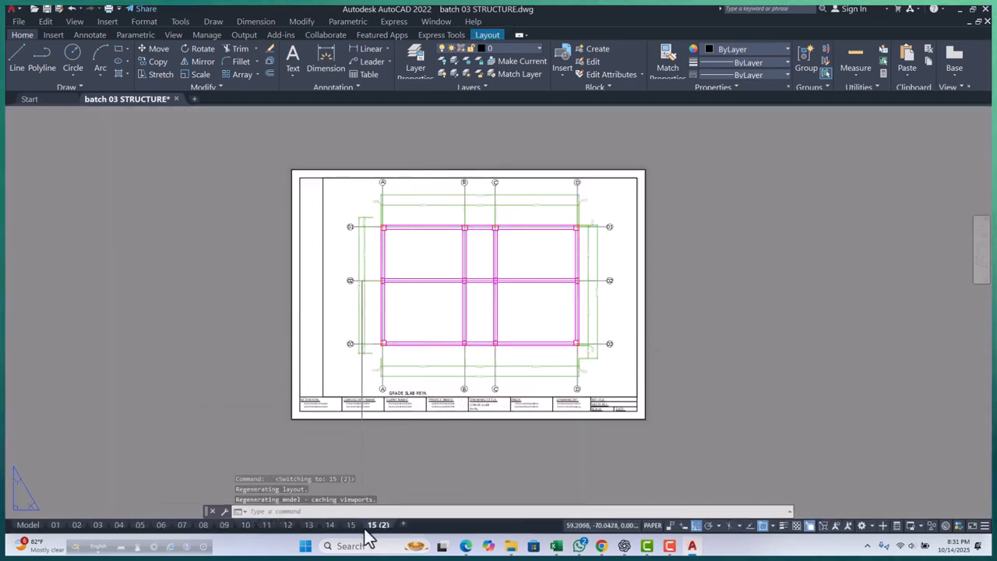
pyautogui.click(351, 524)
pyautogui.scroll(5, 452, 378)
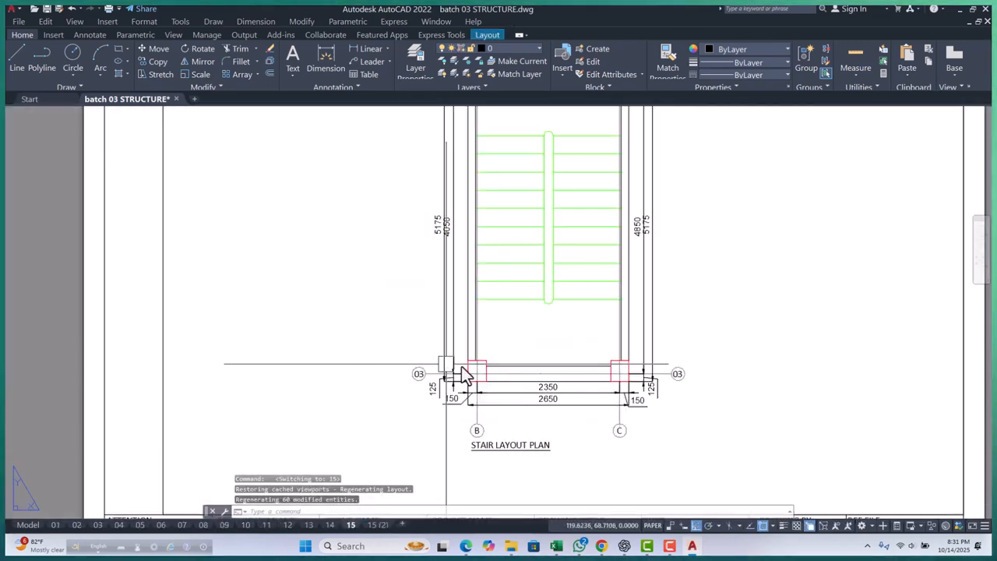
pyautogui.scroll(-6, 241, 335)
pyautogui.click(654, 351)
pyautogui.press('Escape')
pyautogui.press('Escape')
pyautogui.scroll(4, 322, 327)
pyautogui.press('Escape')
pyautogui.scroll(2, 298, 257)
pyautogui.press('Escape')
pyautogui.moveTo(298, 256); pyautogui.dragTo(417, 267, button='middle')
pyautogui.scroll(-6, 428, 271)
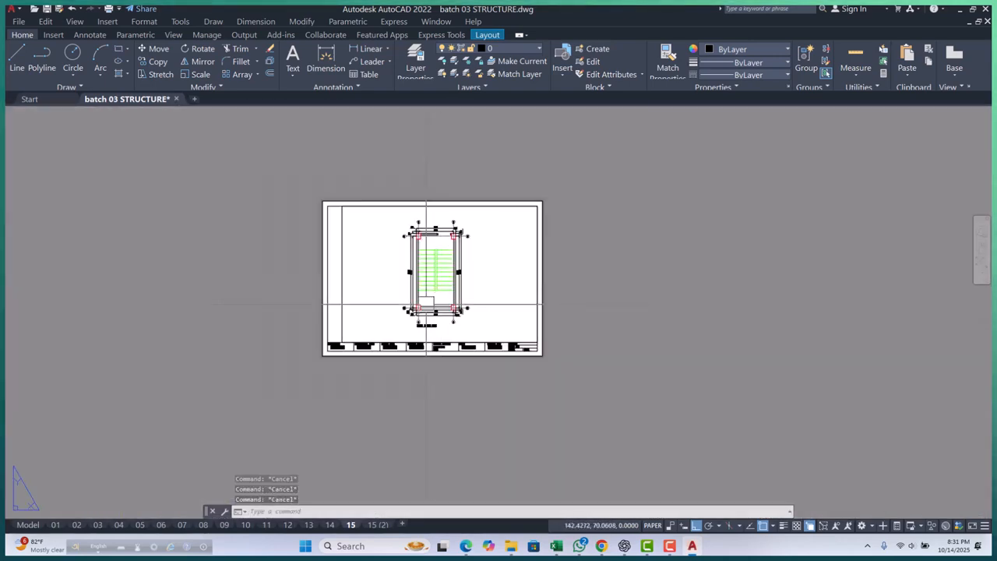
# Step: Return to model space and dimension horizontally from the left beam's outer face to grid line B, just above the stair treads
pyautogui.click(23, 525)
pyautogui.scroll(-5, 307, 345)
pyautogui.scroll(5, 372, 271)
pyautogui.scroll(4, 373, 271)
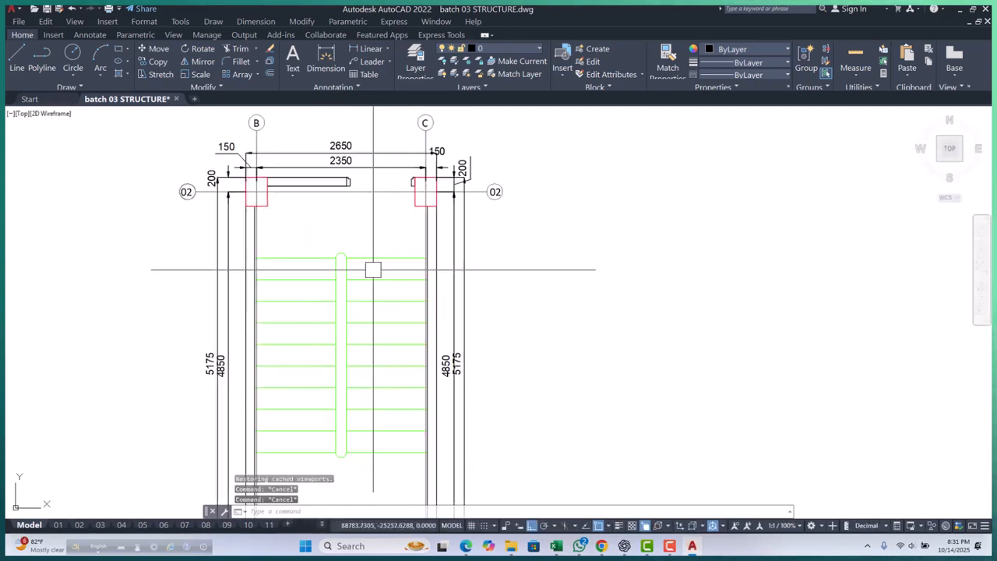
pyautogui.scroll(2, 295, 201)
pyautogui.moveTo(295, 201); pyautogui.dragTo(354, 220, button='middle')
pyautogui.scroll(-2, 362, 247)
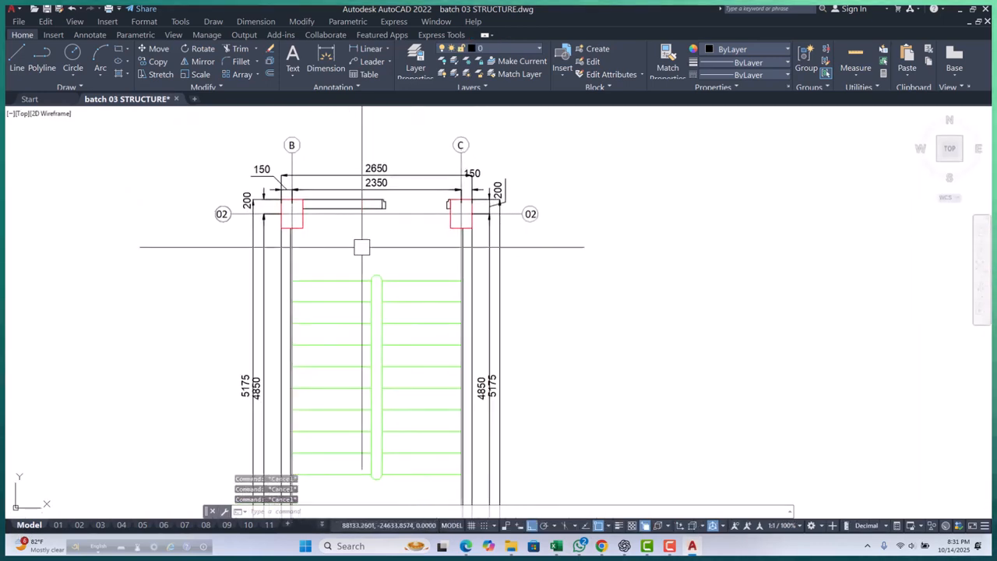
pyautogui.write('dli')
pyautogui.press('Return')
pyautogui.scroll(6, 272, 258)
pyautogui.click(306, 286)
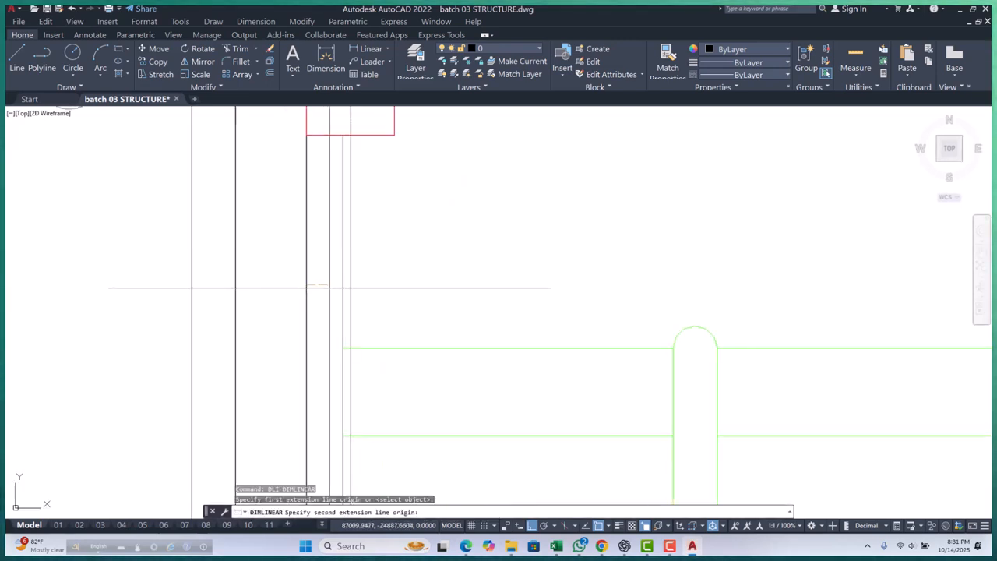
pyautogui.click(349, 286)
pyautogui.click(353, 261)
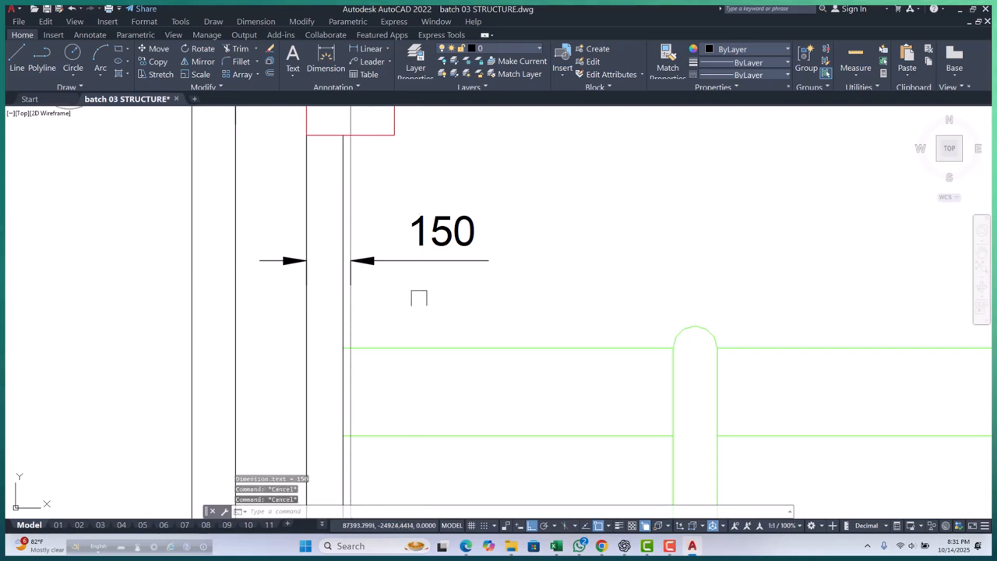
# Step: Match the new beam dimension's properties to the 150 dimension above the column at grid B
pyautogui.write('ma')
pyautogui.press('Return')
pyautogui.scroll(-2, 394, 314)
pyautogui.scroll(4, 344, 218)
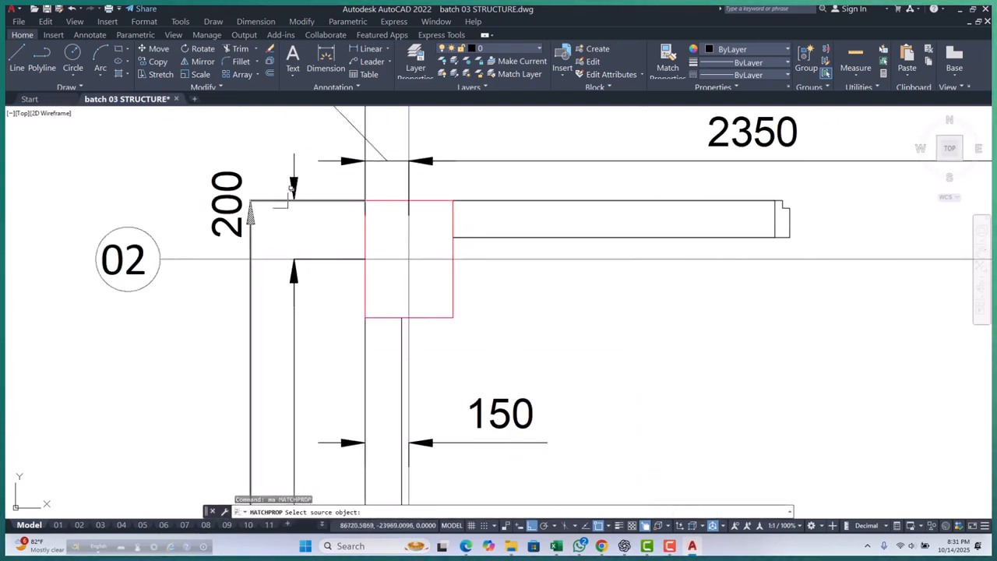
pyautogui.scroll(-2, 313, 216)
pyautogui.click(345, 190)
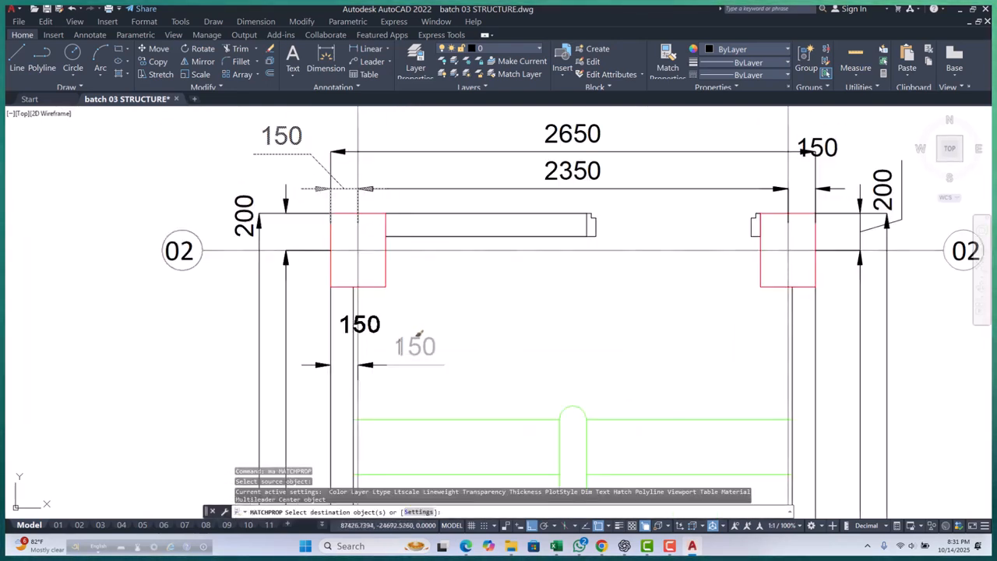
pyautogui.press('Escape')
pyautogui.press('Escape')
# Step: Shift the new 150 dimension's text outside the left beam so it reads on a leader
pyautogui.scroll(4, 423, 345)
pyautogui.click(334, 316)
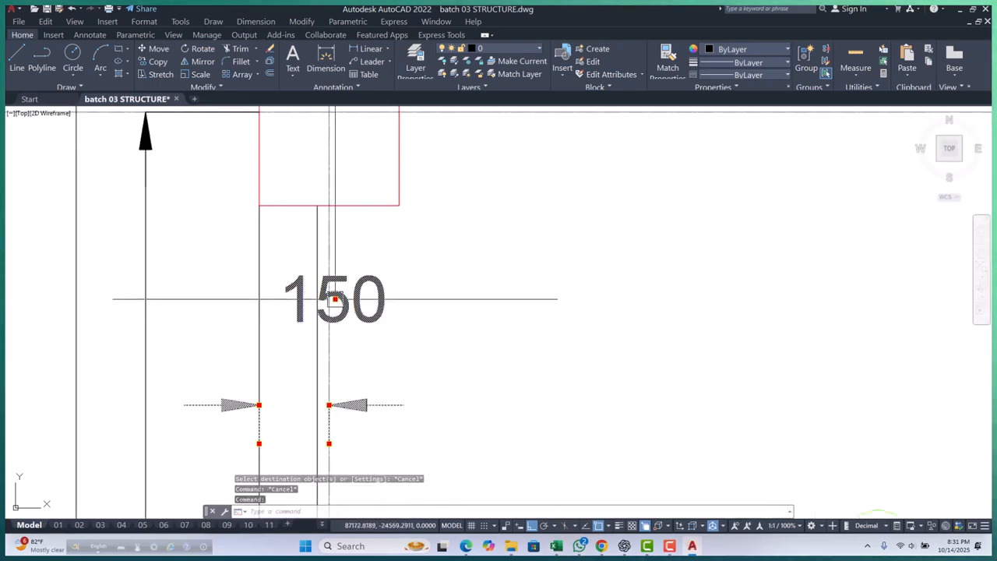
pyautogui.click(334, 299)
pyautogui.scroll(-2, 199, 289)
pyautogui.press('Escape')
pyautogui.press('Escape')
pyautogui.scroll(-2, 305, 339)
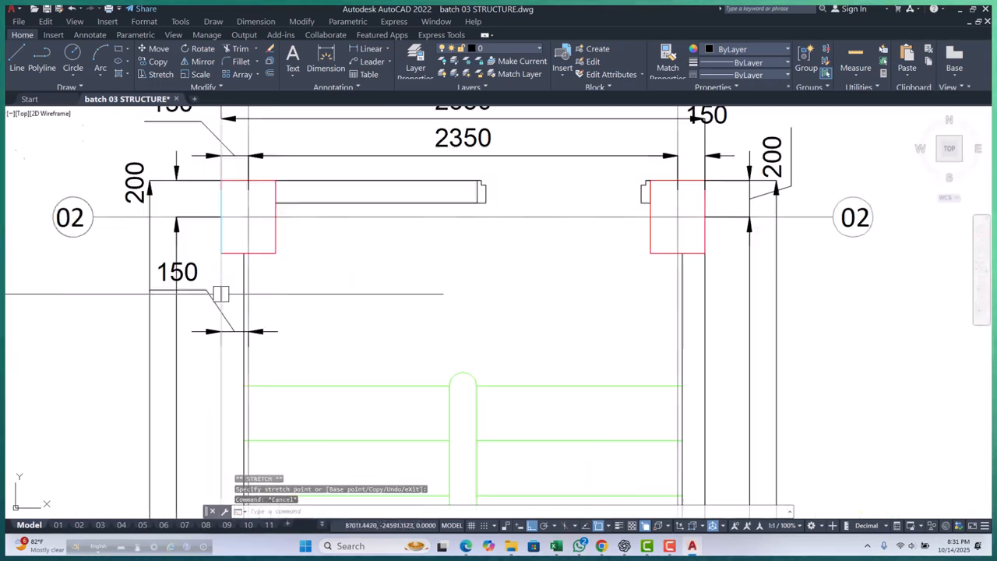
# Step: Continue the horizontal dimension chain across the left flight, the central well, the right flight and the right-hand beam
pyautogui.write('dco')
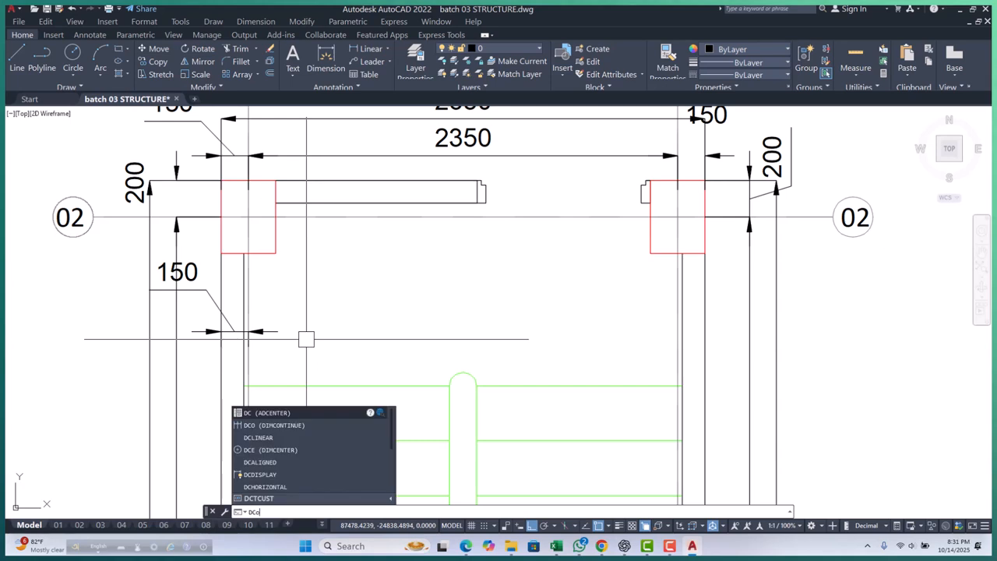
pyautogui.press('Return')
pyautogui.click(451, 384)
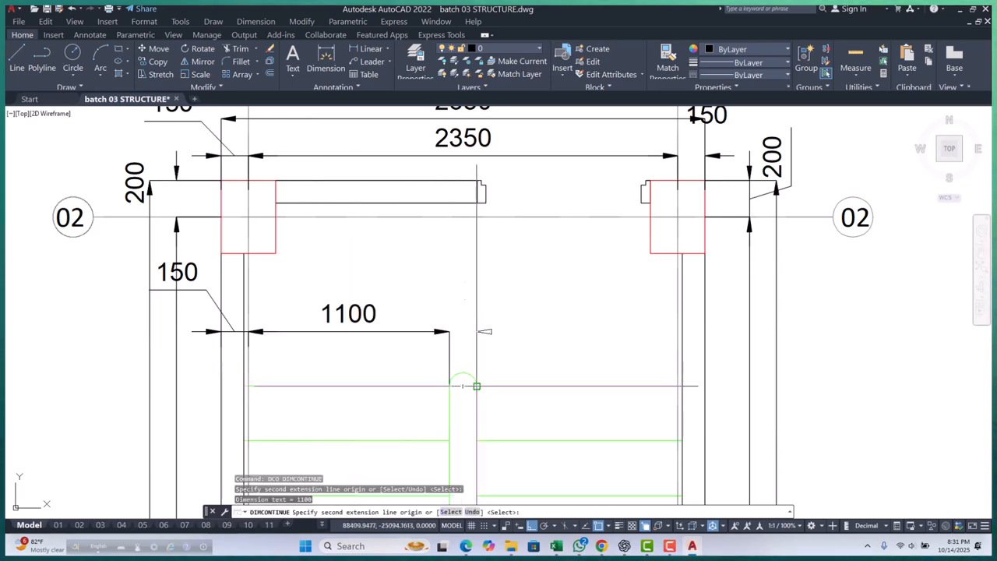
pyautogui.click(479, 385)
pyautogui.moveTo(479, 384); pyautogui.dragTo(312, 389, button='middle')
pyautogui.scroll(3, 507, 397)
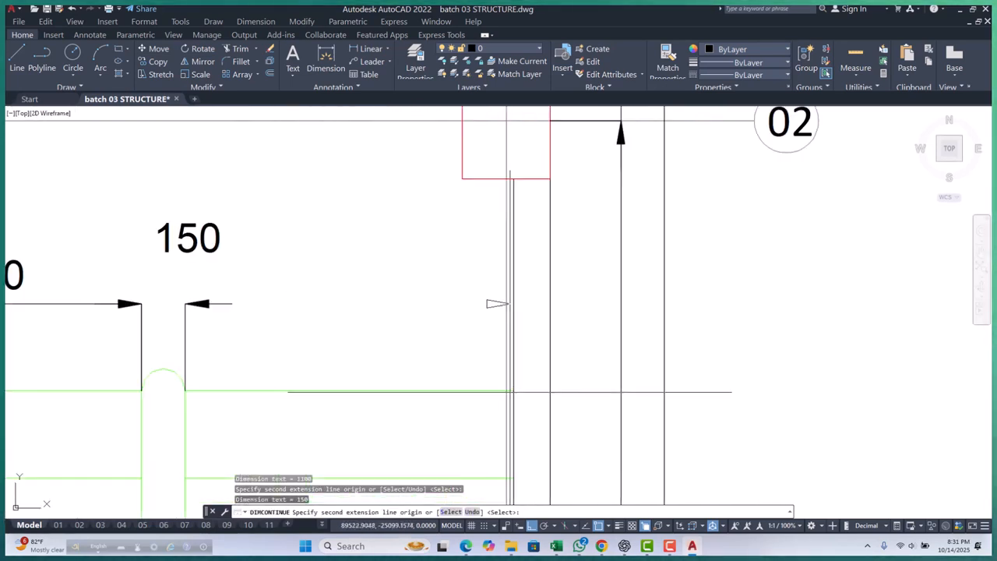
pyautogui.click(513, 390)
pyautogui.click(550, 390)
pyautogui.press('Escape')
pyautogui.press('Escape')
pyautogui.scroll(-4, 549, 390)
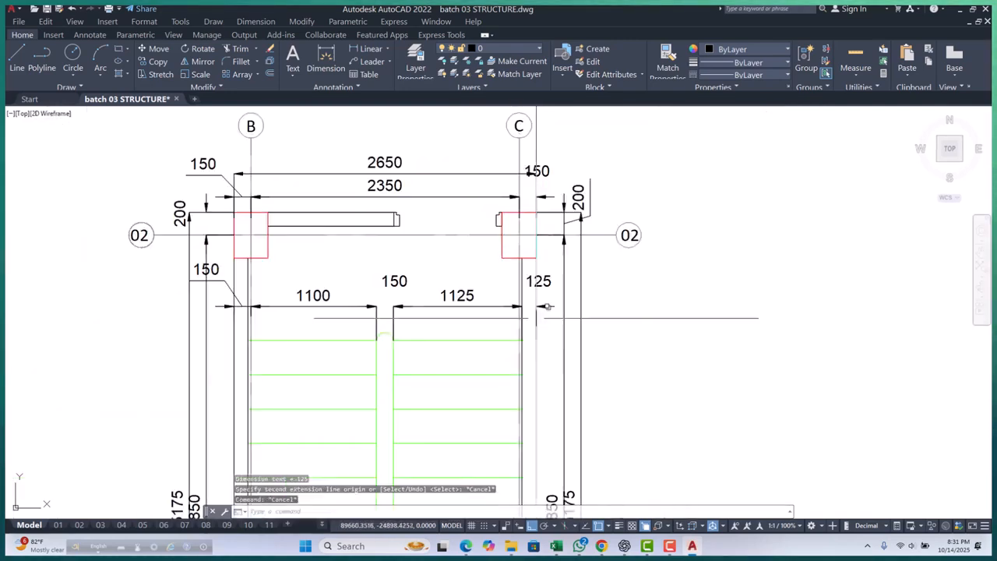
# Step: Dimension the upper landing's depth vertically from the beam's inner face at grid 02 to the first tread line of the left flight
pyautogui.moveTo(549, 390); pyautogui.dragTo(593, 381, button='middle')
pyautogui.moveTo(408, 307); pyautogui.dragTo(474, 299, button='middle')
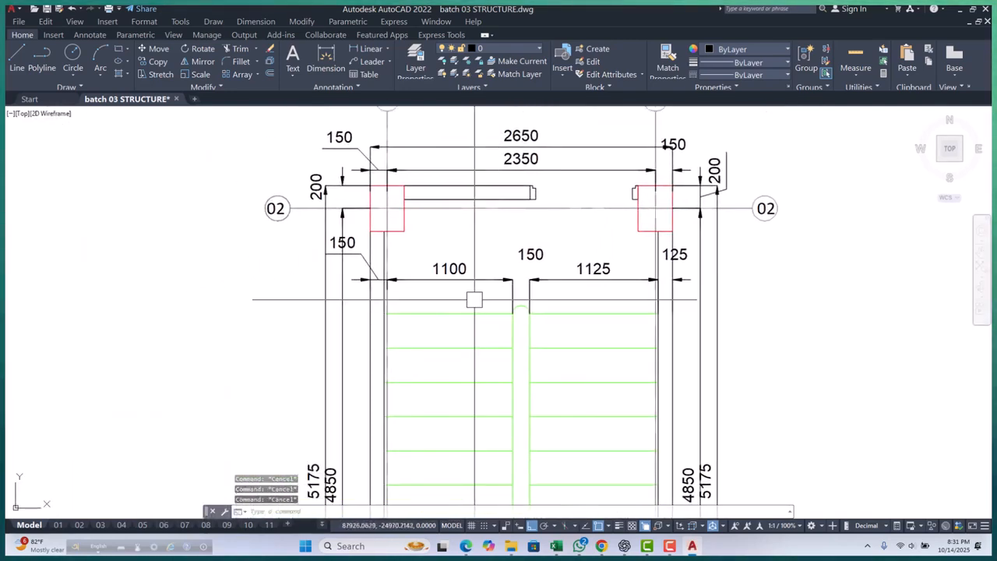
pyautogui.write('dli')
pyautogui.press('Return')
pyautogui.scroll(4, 474, 208)
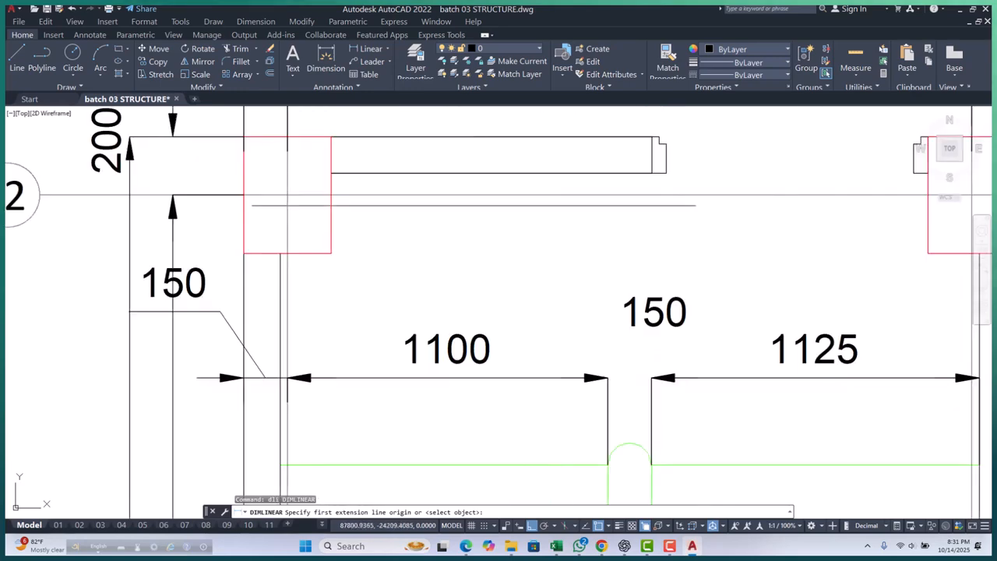
pyautogui.moveTo(516, 484); pyautogui.dragTo(516, 372, button='middle')
pyautogui.click(515, 354)
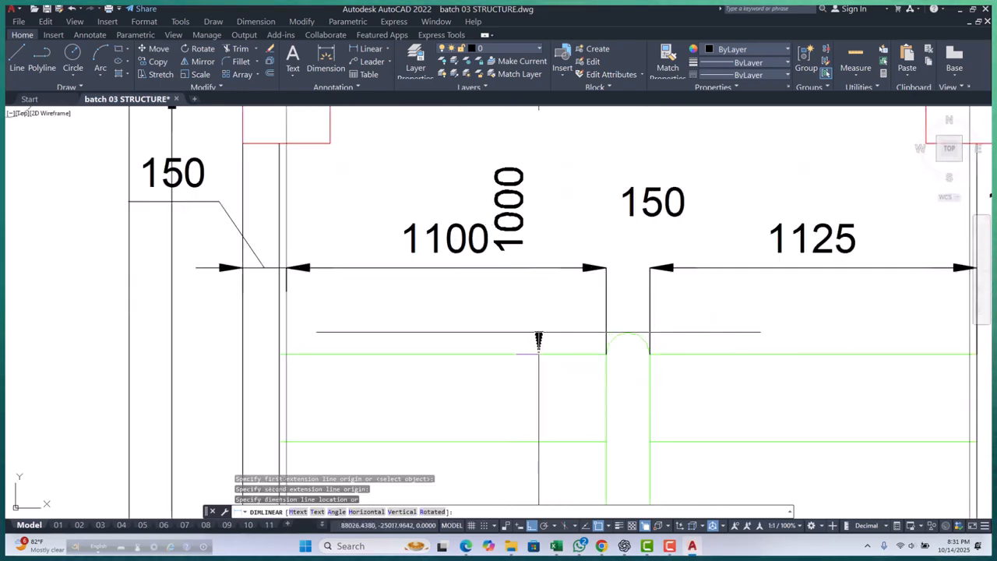
pyautogui.click(538, 339)
pyautogui.press('Escape')
pyautogui.press('Escape')
# Step: Continue the vertical dimension chain from the landing down over the first two treads of the left flight
pyautogui.write('dco')
pyautogui.press('Return')
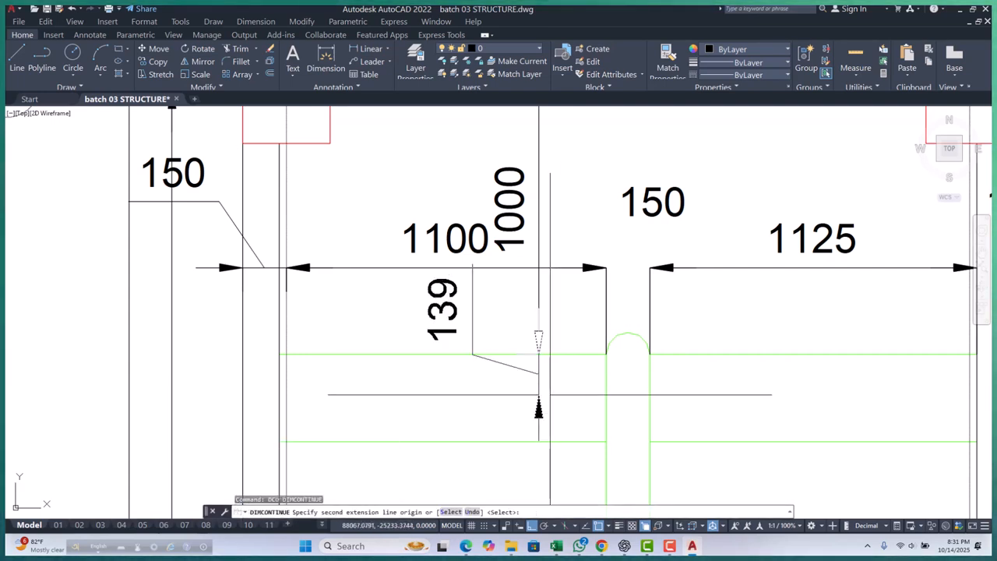
pyautogui.scroll(-3, 471, 364)
pyautogui.scroll(3, 421, 429)
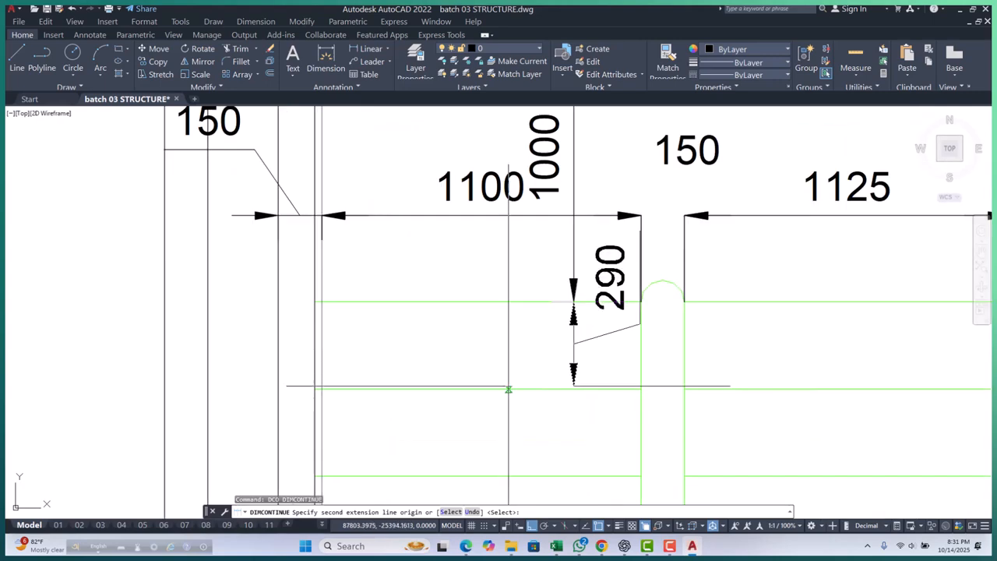
pyautogui.click(503, 389)
pyautogui.scroll(-3, 503, 389)
pyautogui.scroll(3, 510, 405)
pyautogui.click(512, 410)
pyautogui.scroll(-3, 512, 410)
pyautogui.scroll(3, 529, 467)
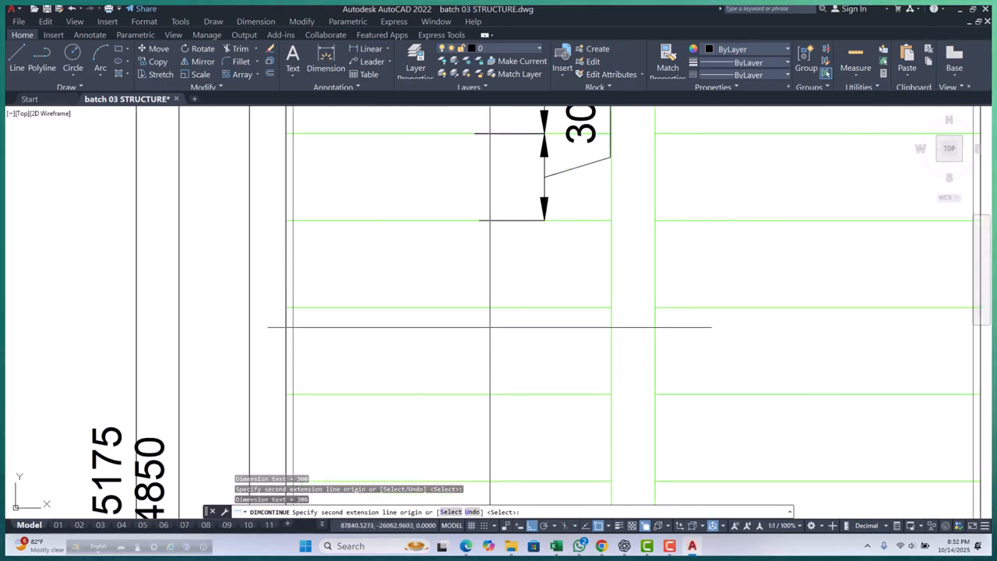
pyautogui.scroll(-3, 480, 333)
pyautogui.press('Escape')
pyautogui.press('Escape')
pyautogui.press('Escape')
pyautogui.scroll(3, 510, 204)
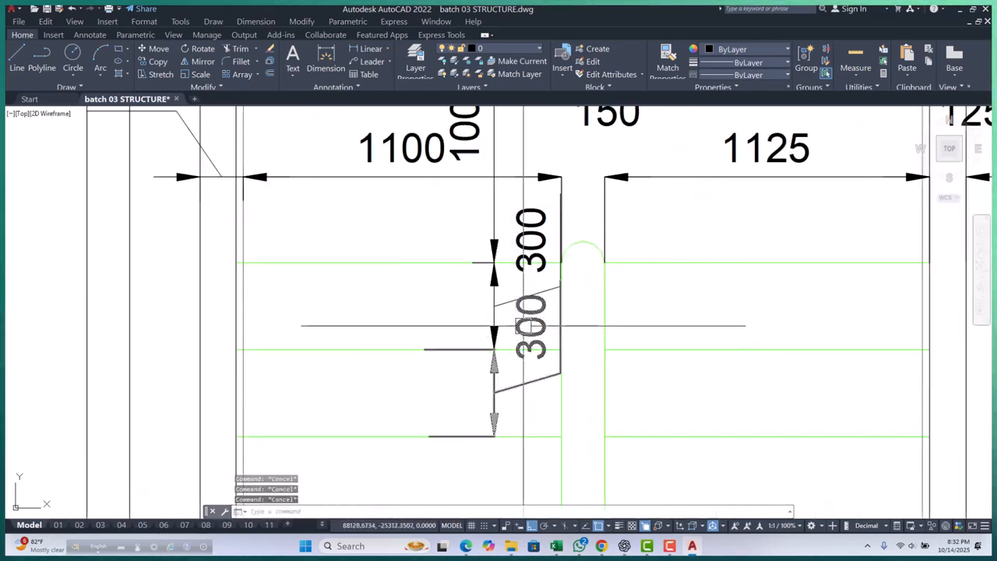
# Step: Erase the second tread's dimension and place the first tread's dimension text directly beside its dimension line
pyautogui.click(524, 326)
pyautogui.write('e')
pyautogui.press('Return')
pyautogui.click(537, 294)
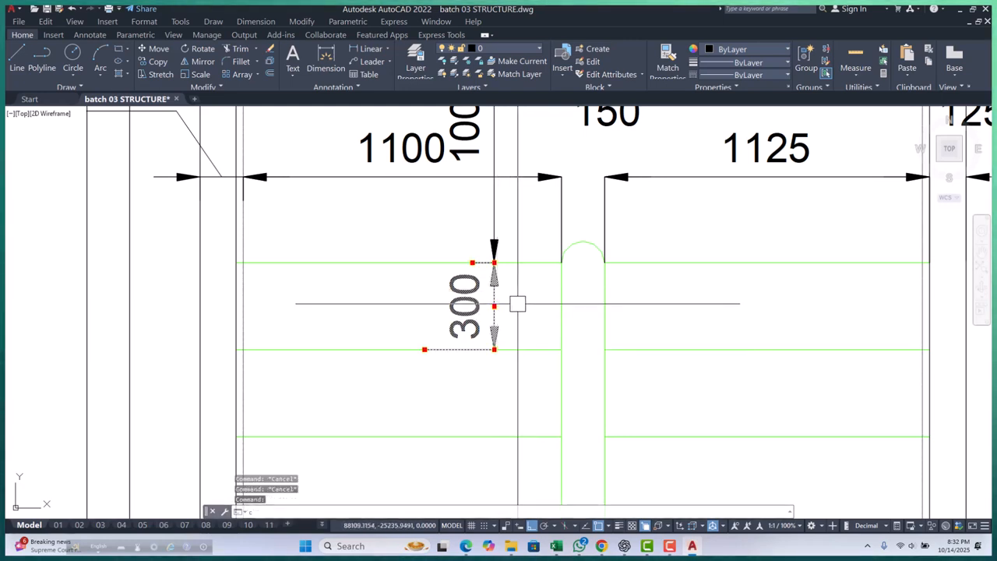
# Step: Copy the first tread's 300 dimension down the left flight, tread line by tread line, until every tread is dimensioned
pyautogui.click(367, 262)
pyautogui.scroll(-2, 373, 283)
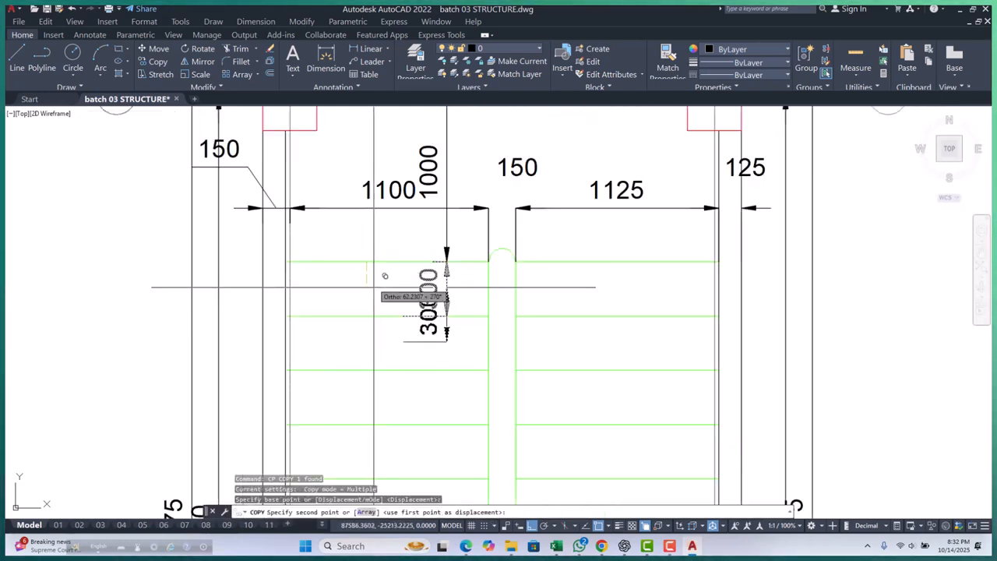
pyautogui.click(366, 316)
pyautogui.scroll(-3, 374, 327)
pyautogui.scroll(3, 362, 320)
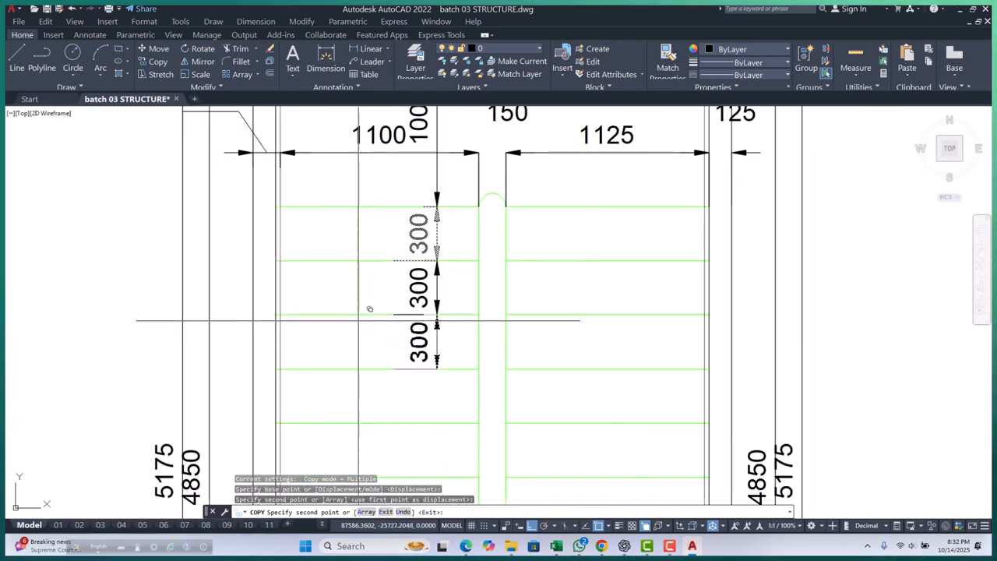
pyautogui.click(357, 315)
pyautogui.scroll(-3, 356, 295)
pyautogui.scroll(5, 358, 311)
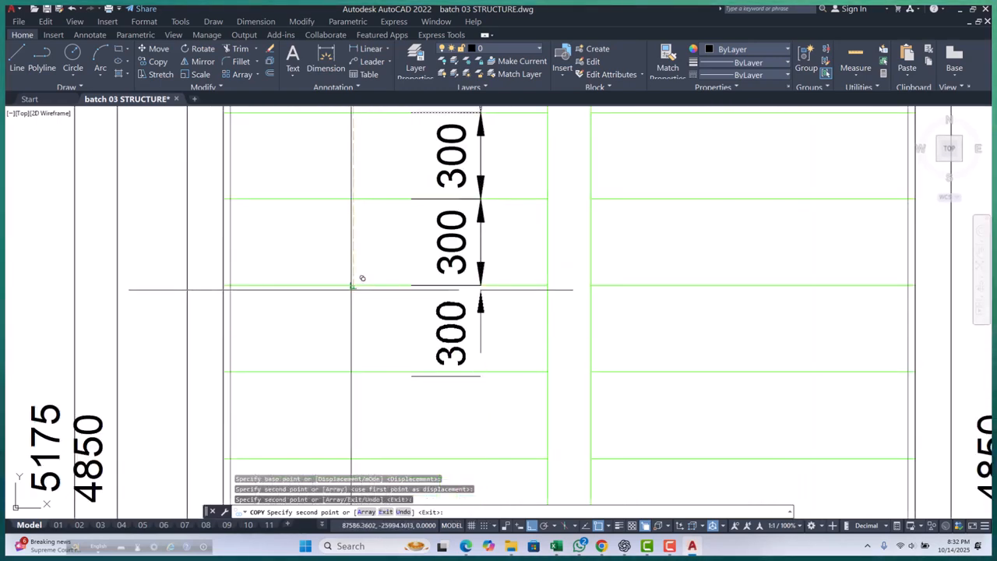
pyautogui.scroll(-3, 371, 289)
pyautogui.scroll(3, 366, 297)
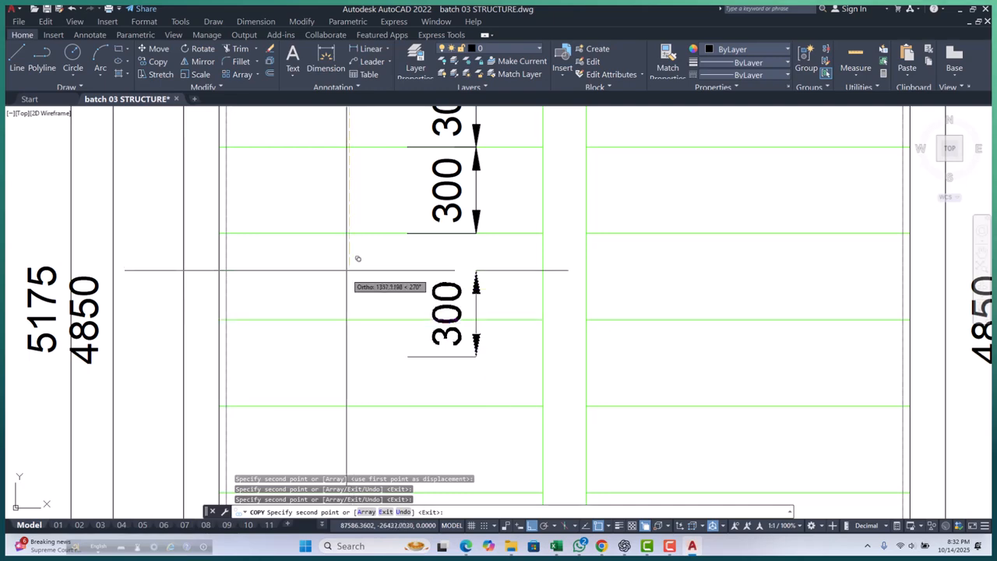
pyautogui.click(348, 233)
pyautogui.scroll(-3, 405, 182)
pyautogui.scroll(2, 381, 242)
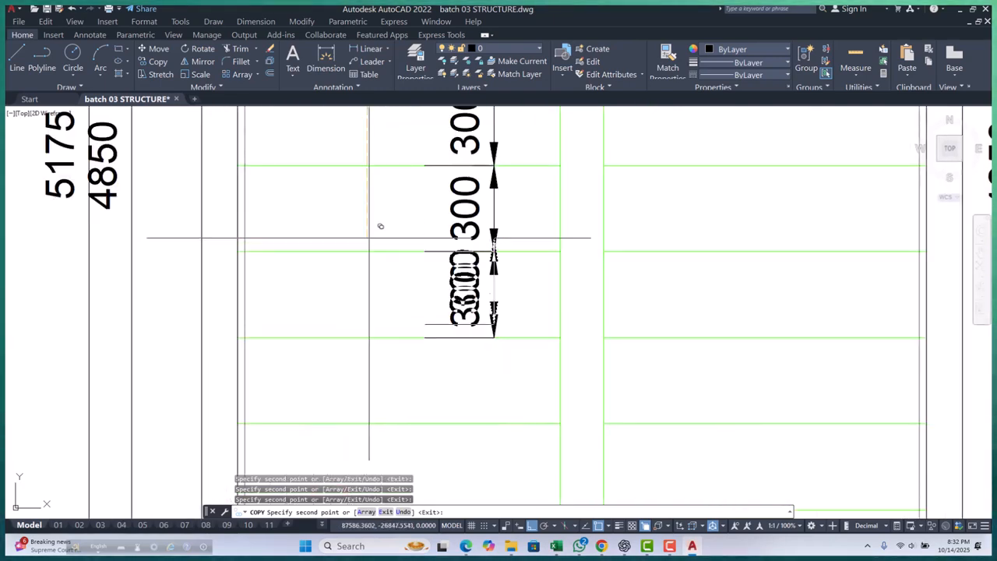
pyautogui.scroll(-3, 389, 276)
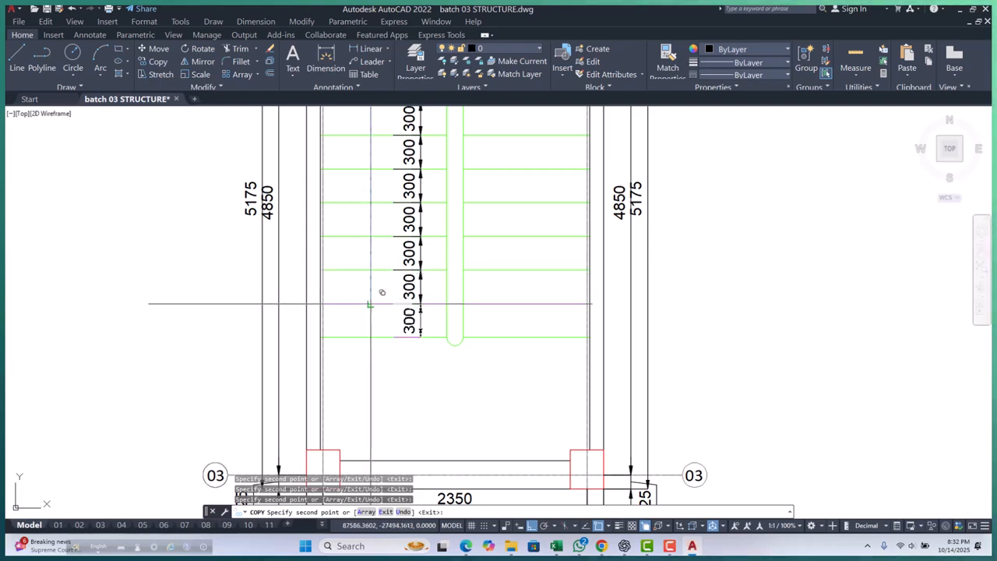
pyautogui.scroll(-3, 373, 295)
pyautogui.scroll(3, 405, 327)
pyautogui.press('Escape')
pyautogui.press('Escape')
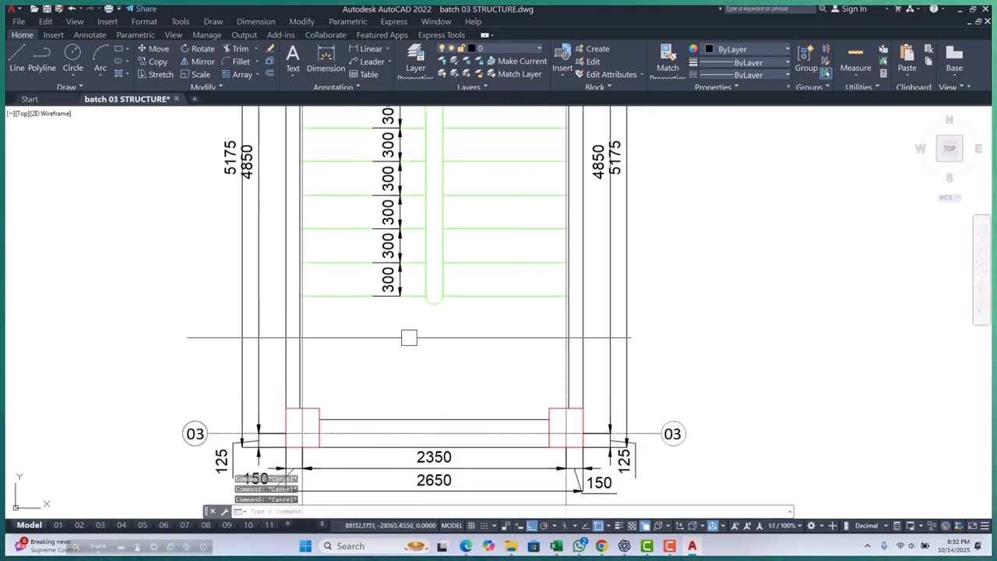
# Step: Continue the vertical dimension chain from the last tread line across the lower landing and the beam at grid 03
pyautogui.write('dco')
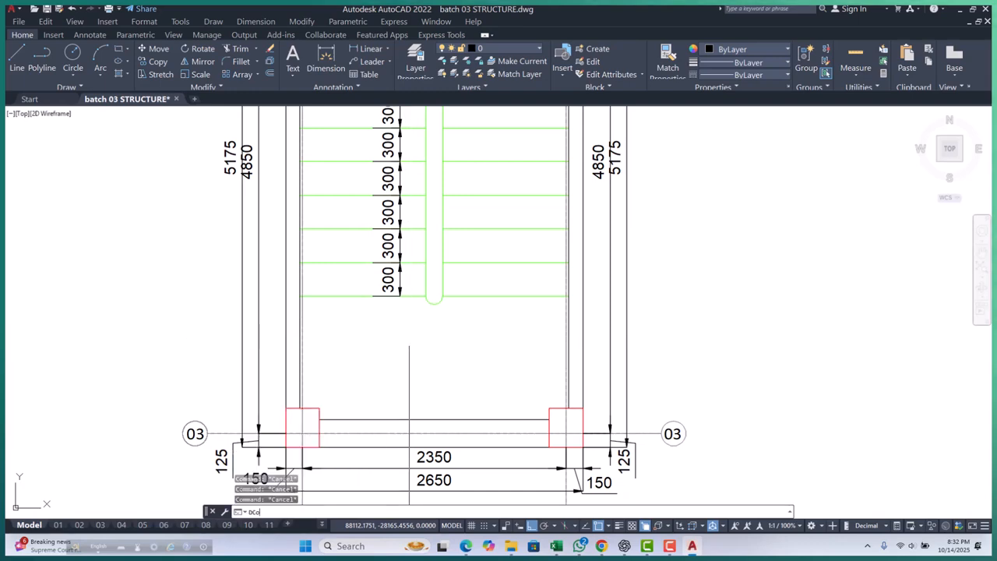
pyautogui.press('Return')
pyautogui.scroll(4, 404, 351)
pyautogui.click(422, 266)
pyautogui.scroll(-4, 423, 265)
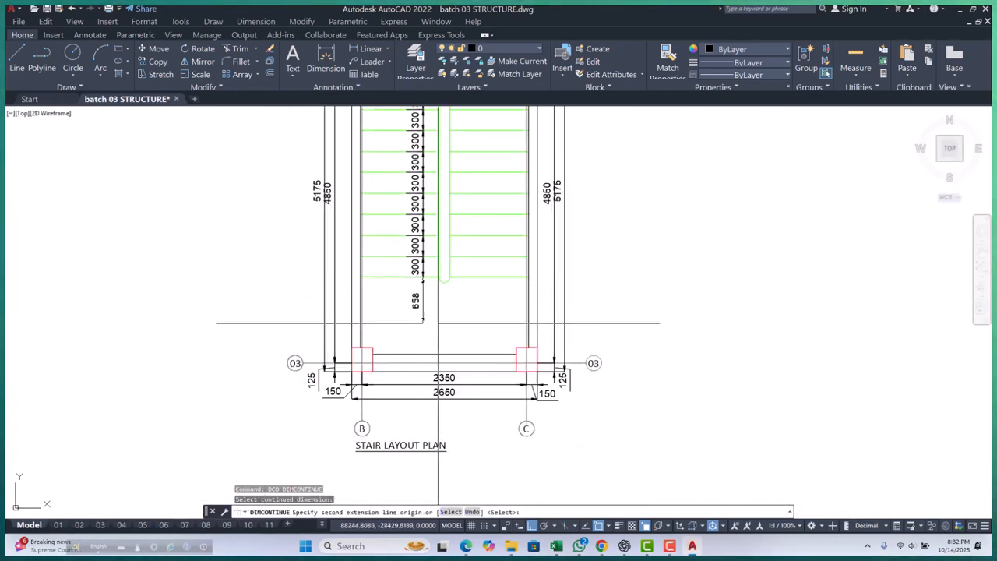
pyautogui.scroll(4, 402, 351)
pyautogui.click(404, 355)
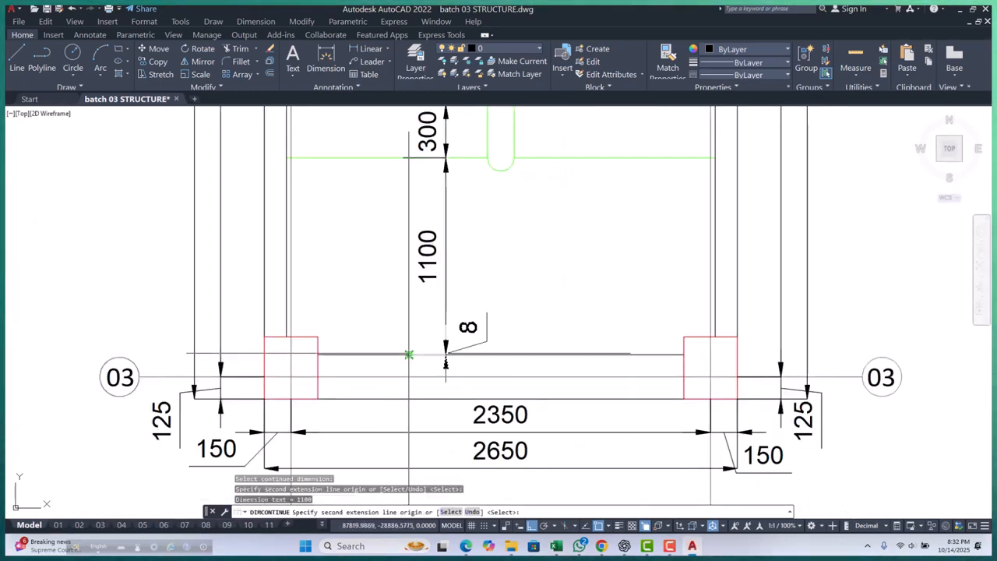
pyautogui.press('Escape')
pyautogui.press('Escape')
pyautogui.press('Escape')
# Step: Add a horizontal linear dimension across the left-hand beam's width beside the lower landing
pyautogui.scroll(-3, 436, 358)
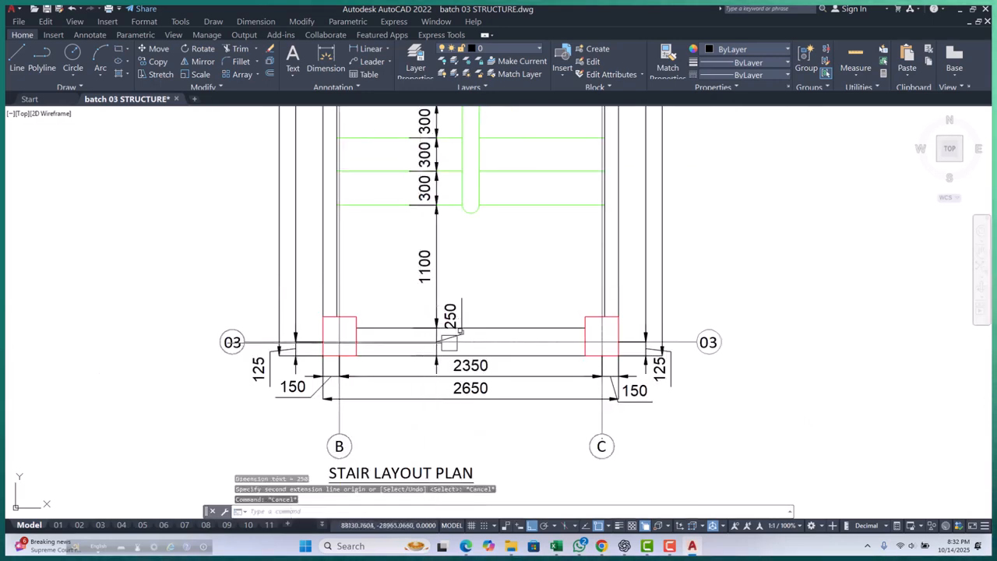
pyautogui.scroll(3, 447, 347)
pyautogui.scroll(-3, 465, 347)
pyautogui.scroll(2, 473, 377)
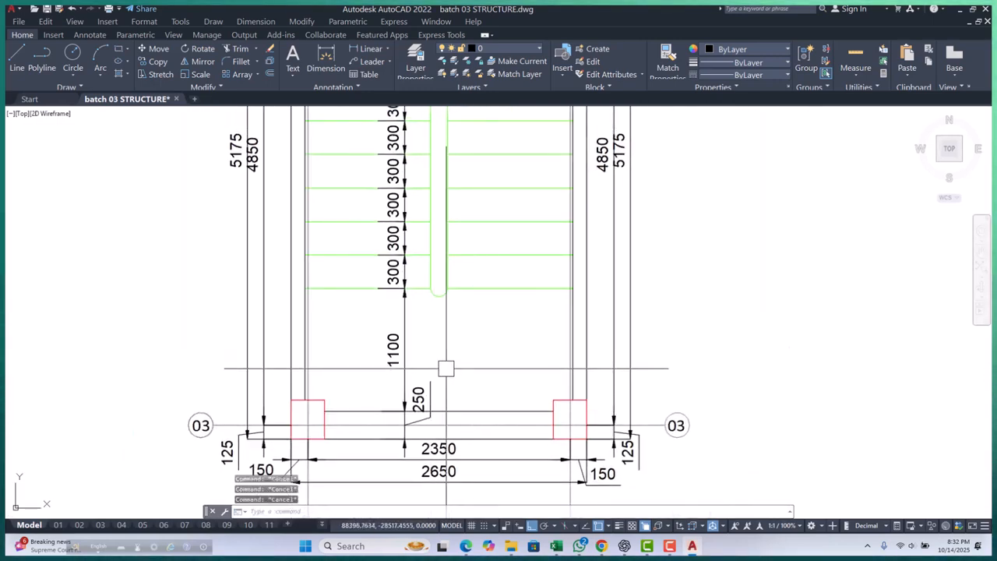
pyautogui.press('Return')
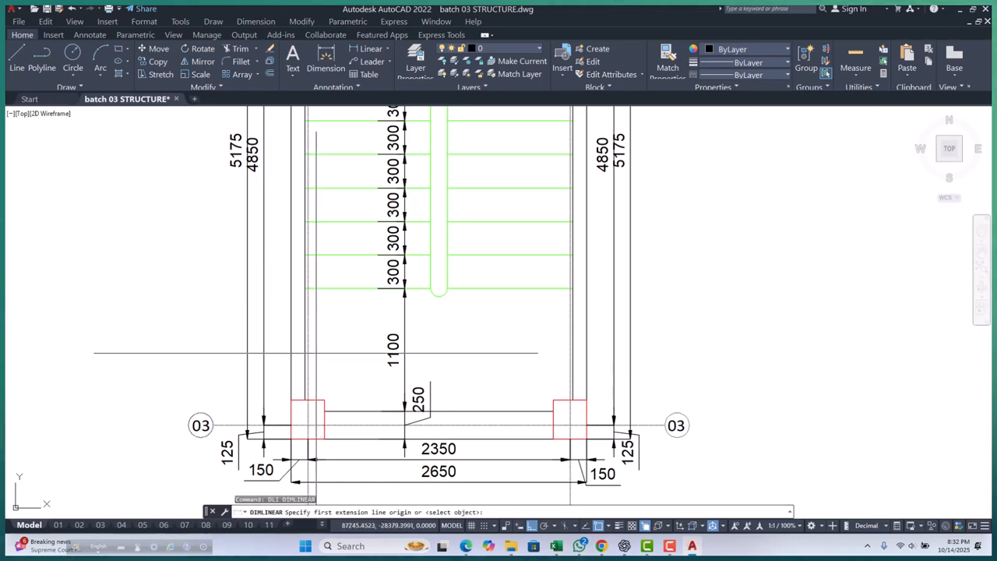
pyautogui.scroll(3, 329, 345)
pyautogui.click(252, 340)
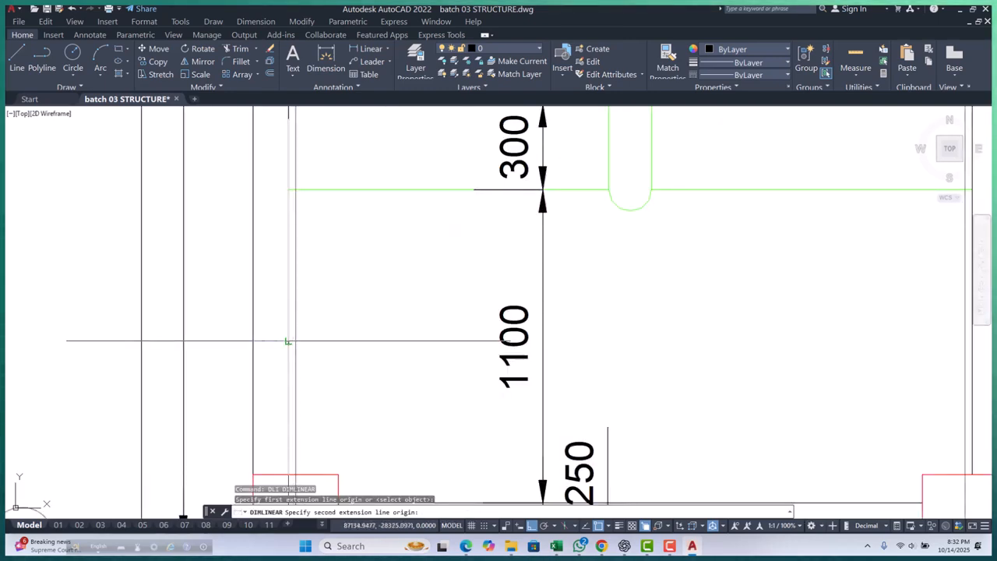
pyautogui.click(289, 340)
pyautogui.click(309, 325)
pyautogui.scroll(-4, 343, 386)
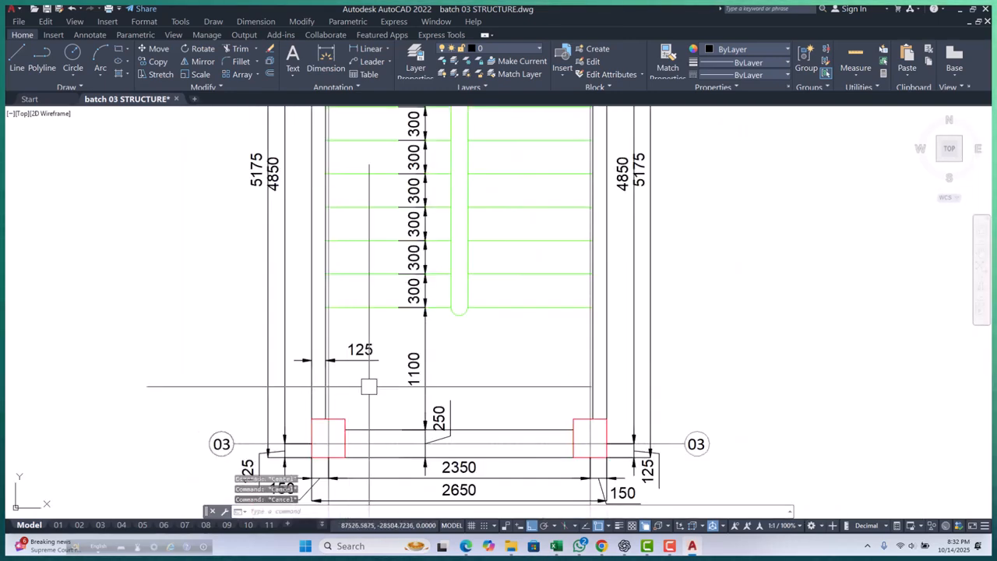
# Step: Continue the horizontal dimension chain across the lower landing's clear width and the right-hand beam
pyautogui.write('dc')
pyautogui.press('Return')
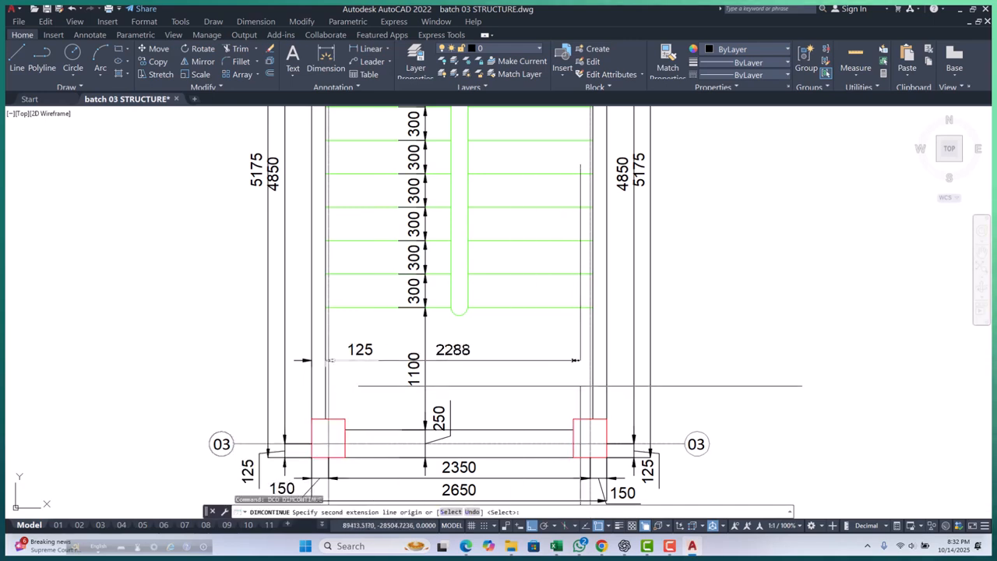
pyautogui.scroll(3, 596, 374)
pyautogui.scroll(2, 598, 380)
pyautogui.click(598, 380)
pyautogui.click(634, 381)
pyautogui.press('Escape')
pyautogui.press('Escape')
pyautogui.scroll(-4, 618, 379)
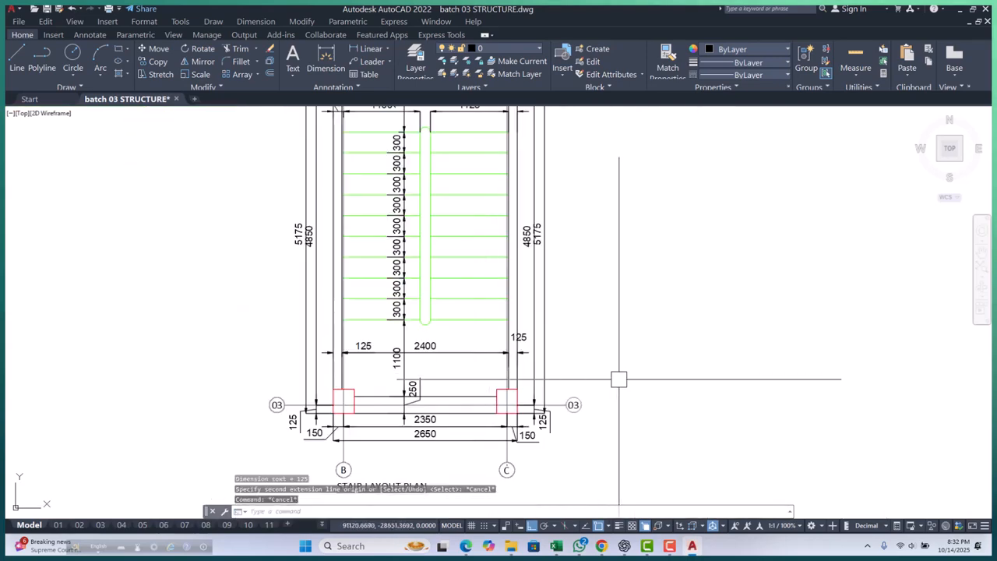
# Step: Match the properties of the 125 dimension at grid 03 onto both beam-width dimensions beside the lower landing
pyautogui.write('ma')
pyautogui.press('Return')
pyautogui.scroll(3, 360, 359)
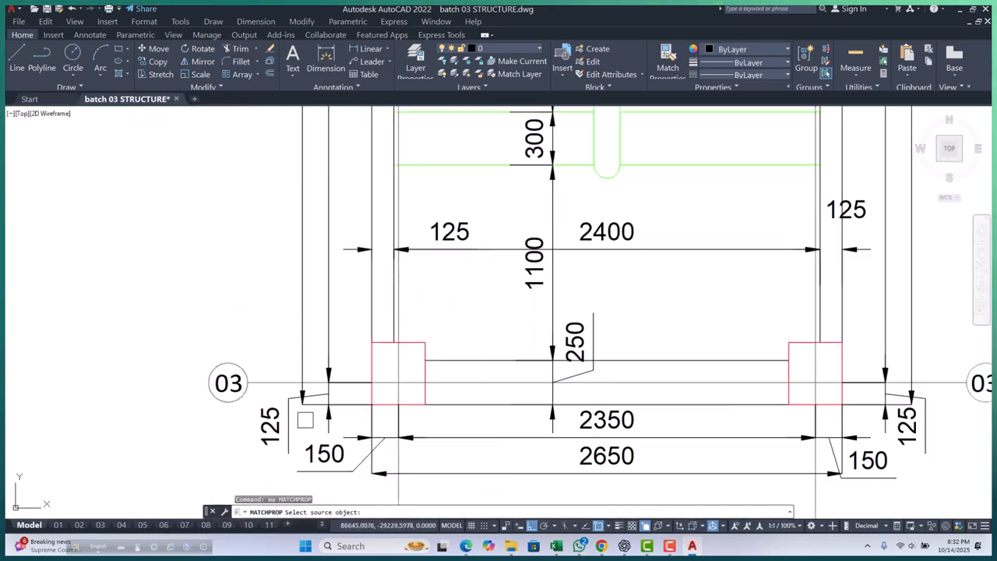
pyautogui.click(360, 353)
pyautogui.click(453, 234)
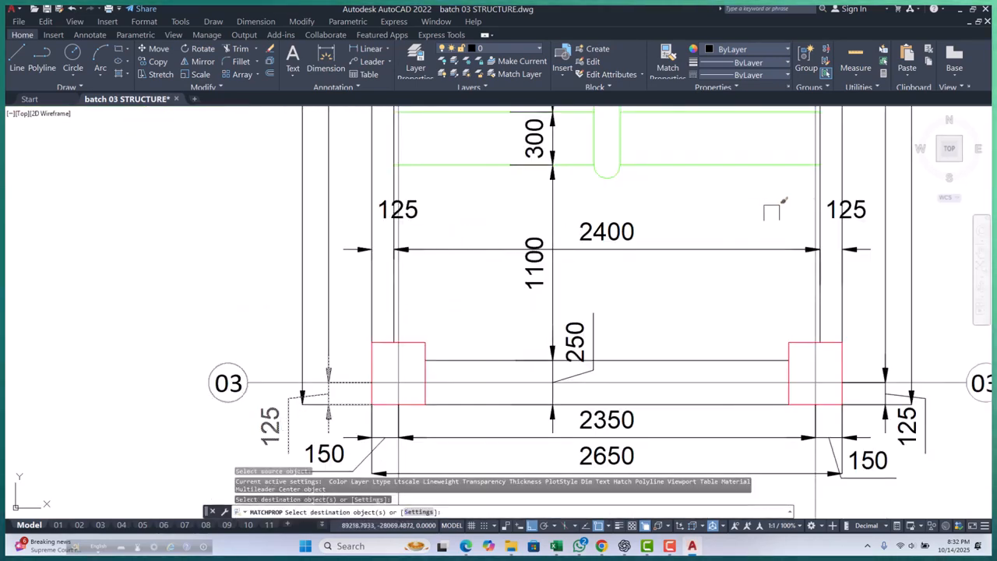
pyautogui.click(857, 204)
pyautogui.press('Escape')
pyautogui.press('Escape')
# Step: Move the left beam-width dimension text at the lower landing outward onto a leader, clear of the beam lines
pyautogui.scroll(2, 365, 237)
pyautogui.scroll(3, 358, 234)
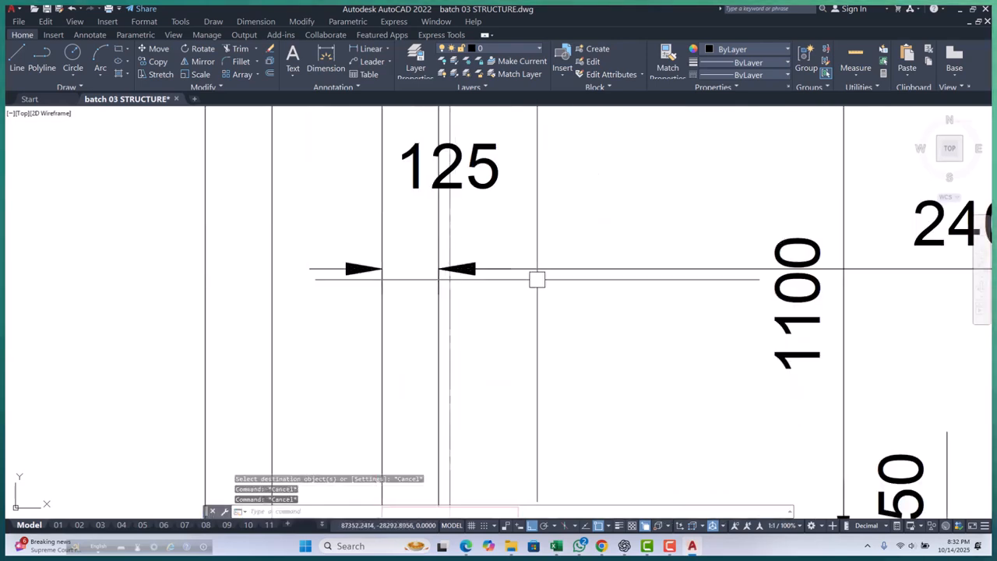
pyautogui.click(499, 280)
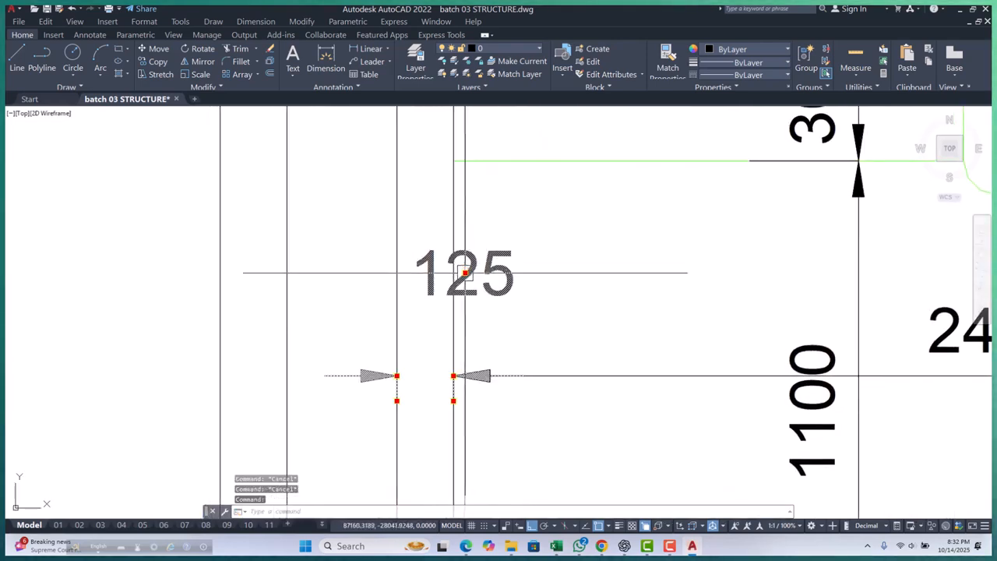
pyautogui.click(464, 273)
pyautogui.scroll(-5, 438, 287)
pyautogui.press('Escape')
pyautogui.scroll(6, 438, 287)
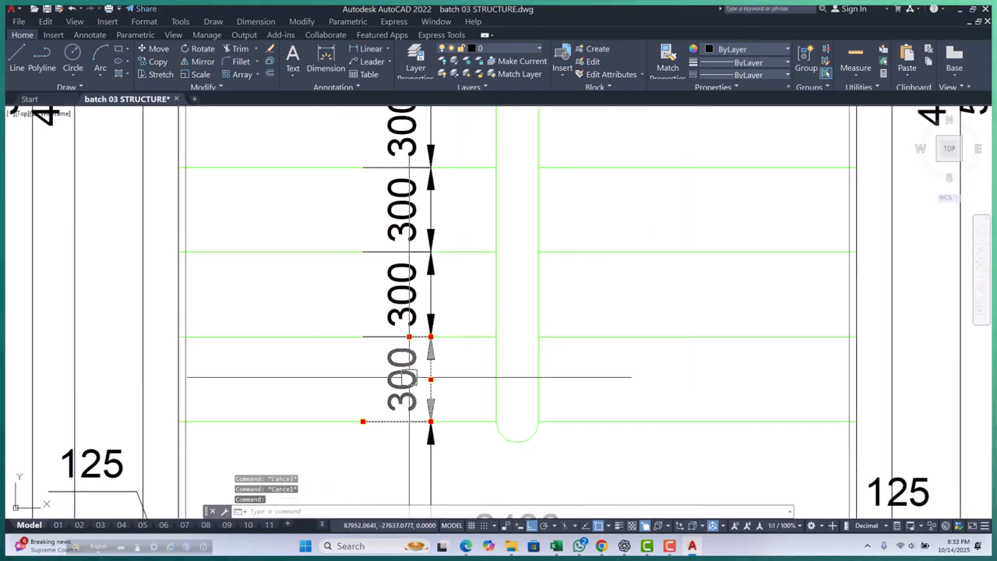
# Step: Mirror all nine 300 tread dimensions of the left flight about the central well's axis onto the right flight, keeping the originals
pyautogui.click(389, 294)
pyautogui.scroll(-4, 388, 295)
pyautogui.scroll(4, 402, 259)
pyautogui.click(398, 262)
pyautogui.moveTo(374, 190); pyautogui.dragTo(366, 338, button='middle')
pyautogui.scroll(-5, 374, 280)
pyautogui.scroll(4, 366, 338)
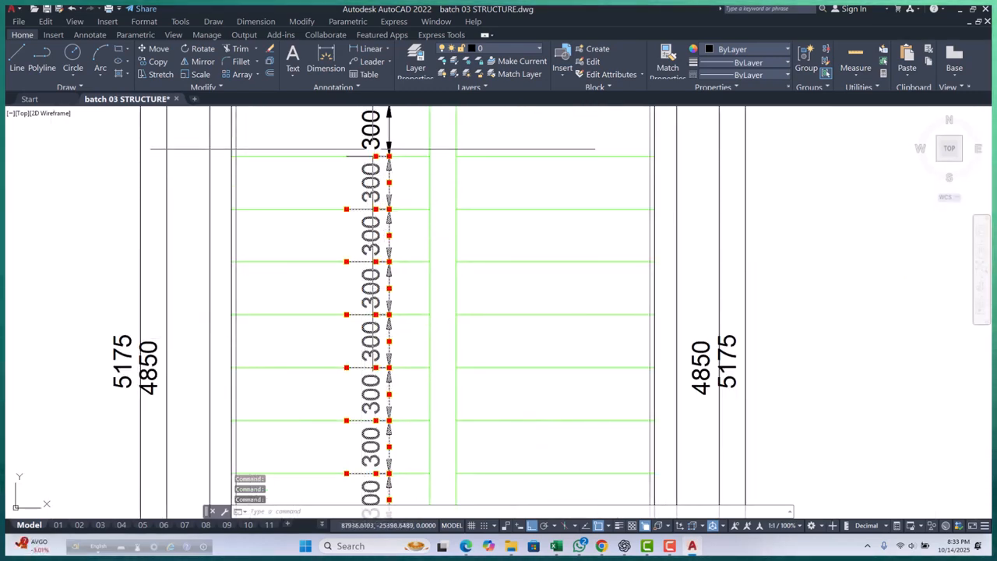
pyautogui.moveTo(385, 160); pyautogui.dragTo(396, 251, button='middle')
pyautogui.scroll(-4, 329, 195)
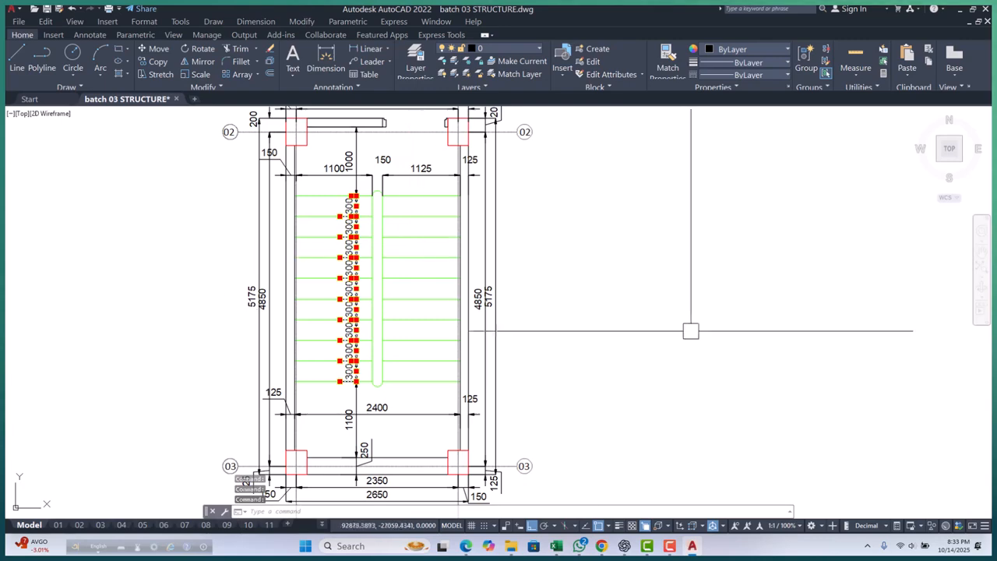
pyautogui.write('mi')
pyautogui.press('Return')
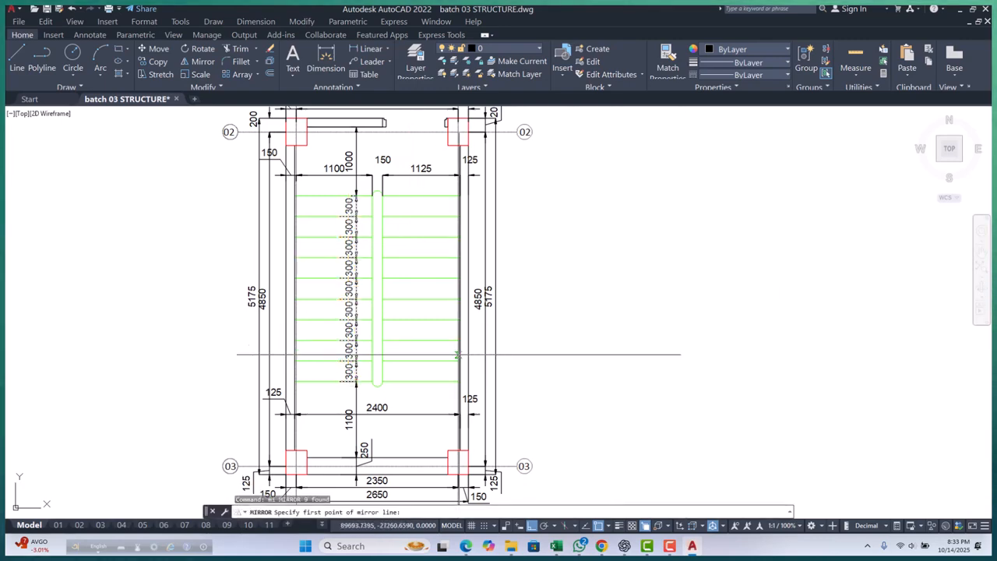
pyautogui.scroll(6, 373, 403)
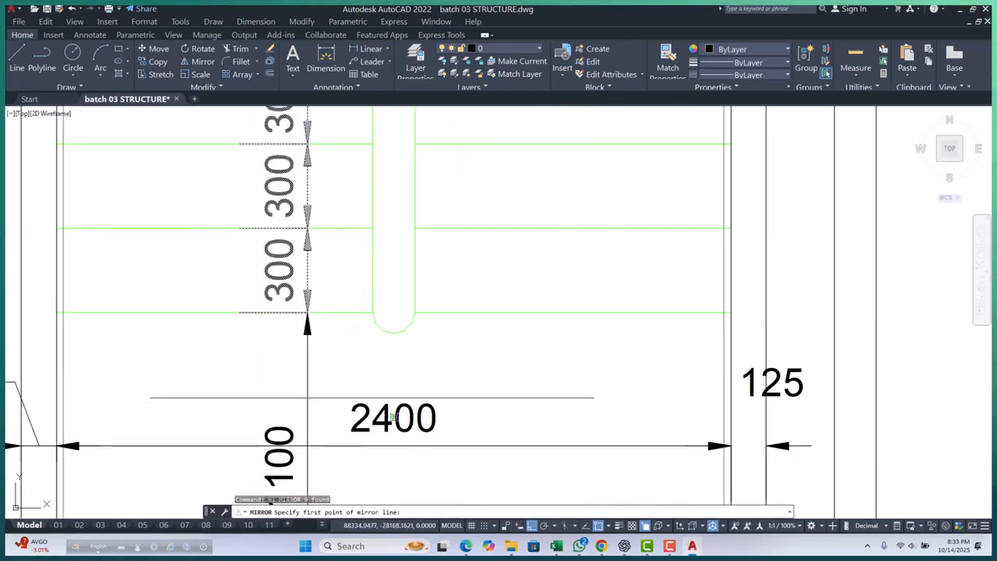
pyautogui.click(414, 374)
pyautogui.press('Return')
pyautogui.scroll(-8, 446, 312)
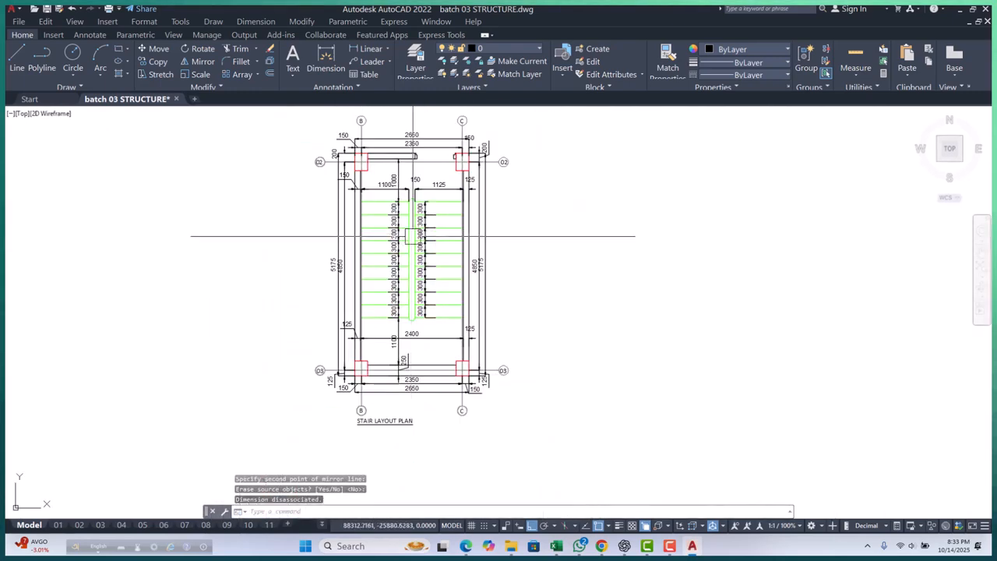
# Step: Check the mirrored tread dimensions and the surrounding landing dimensions along the whole stair plan
pyautogui.scroll(4, 446, 312)
pyautogui.moveTo(318, 315); pyautogui.dragTo(329, 263, button='middle')
pyautogui.moveTo(383, 308); pyautogui.dragTo(373, 268, button='middle')
pyautogui.moveTo(456, 245); pyautogui.dragTo(456, 245, button='middle')
pyautogui.scroll(-4, 456, 245)
pyautogui.scroll(4, 389, 366)
pyautogui.moveTo(454, 310); pyautogui.dragTo(440, 383, button='middle')
pyautogui.scroll(-2, 439, 382)
pyautogui.moveTo(482, 289); pyautogui.dragTo(483, 364, button='middle')
# Step: Move the right beam-width dimension text above the right flight outward onto a leader, clear of the beam lines
pyautogui.scroll(10, 535, 185)
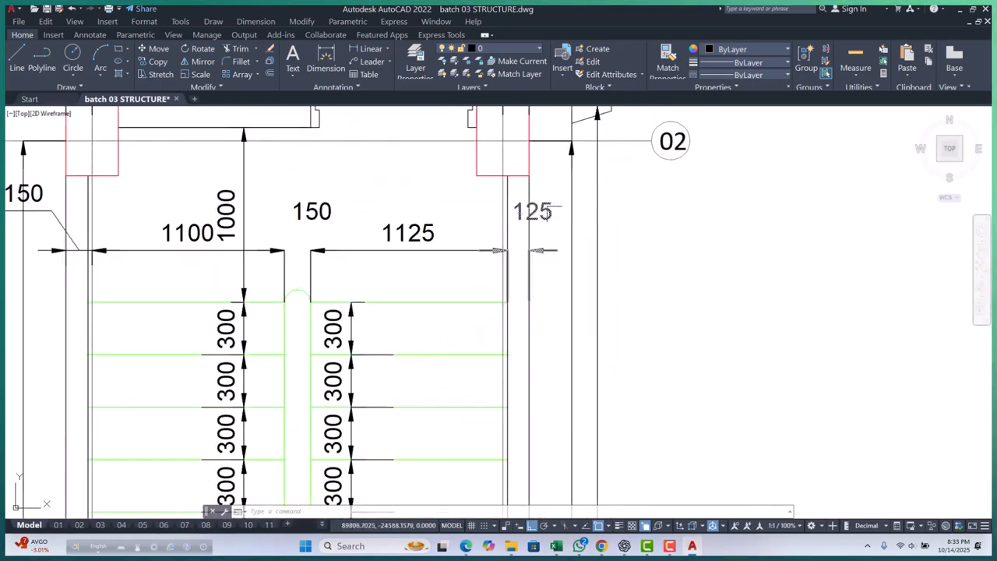
pyautogui.click(472, 199)
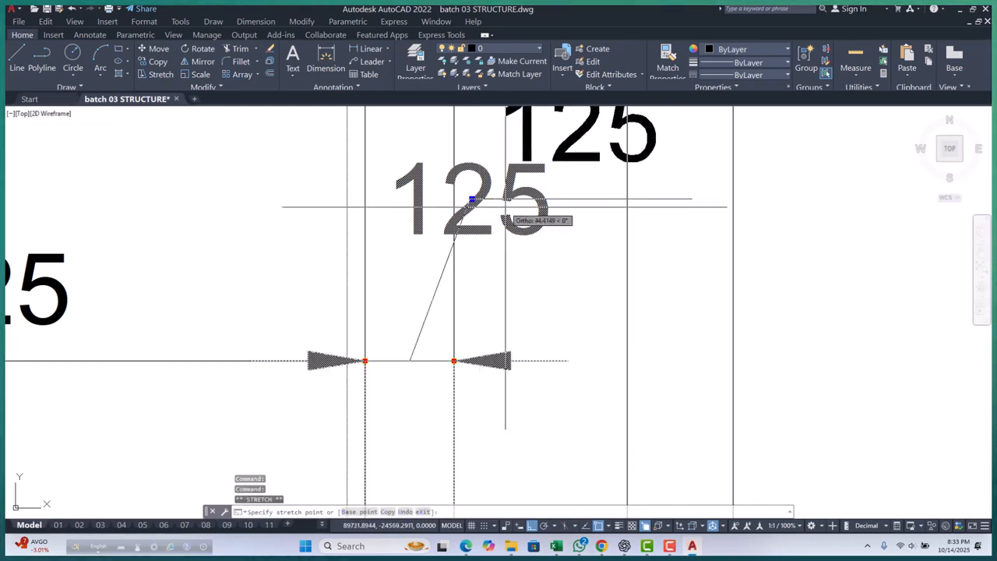
pyautogui.press('Escape')
pyautogui.press('Escape')
pyautogui.scroll(-6, 575, 288)
pyautogui.scroll(-5, 529, 216)
pyautogui.scroll(3, 379, 213)
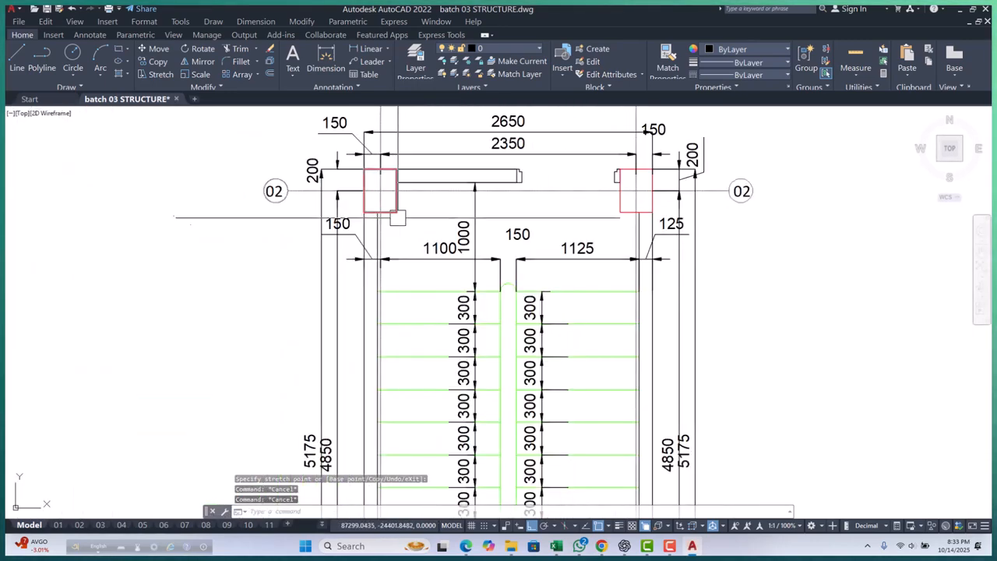
# Step: Check the dimensioned stair plan in model space and switch to layout 15
pyautogui.moveTo(425, 224); pyautogui.dragTo(455, 283, button='middle')
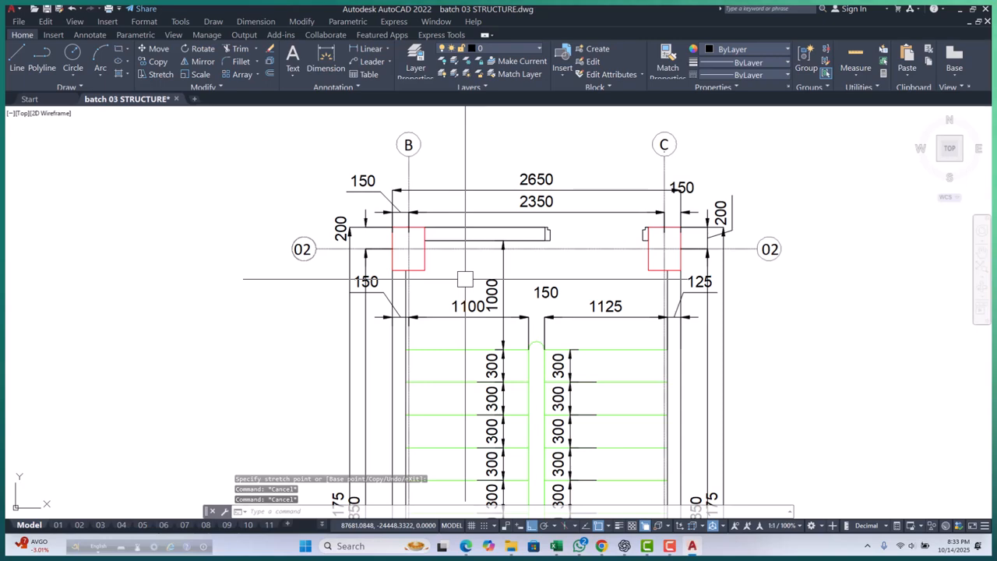
pyautogui.scroll(-5, 489, 270)
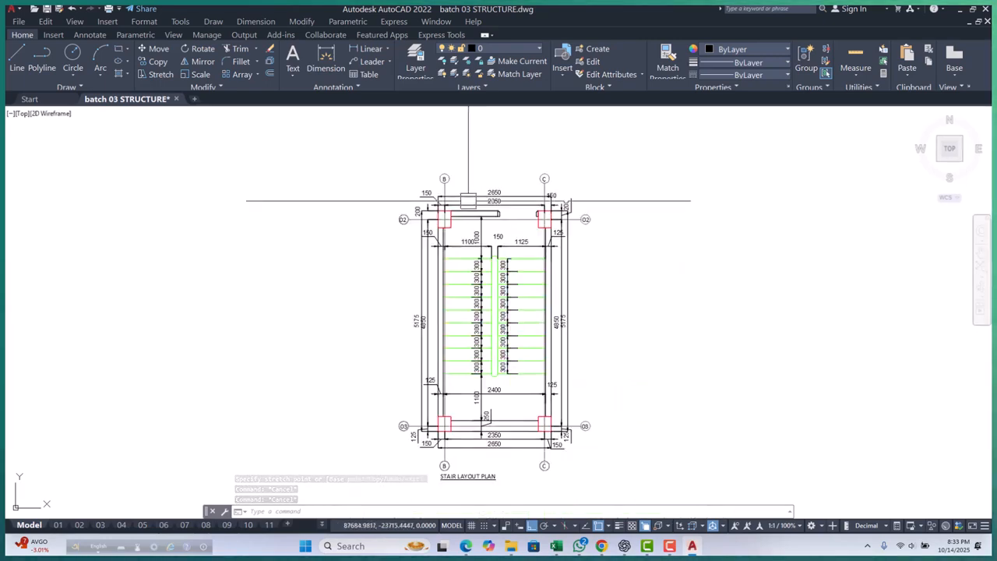
pyautogui.scroll(7, 483, 340)
pyautogui.scroll(-3, 507, 292)
pyautogui.press('Escape')
pyautogui.moveTo(507, 292); pyautogui.dragTo(502, 321, button='middle')
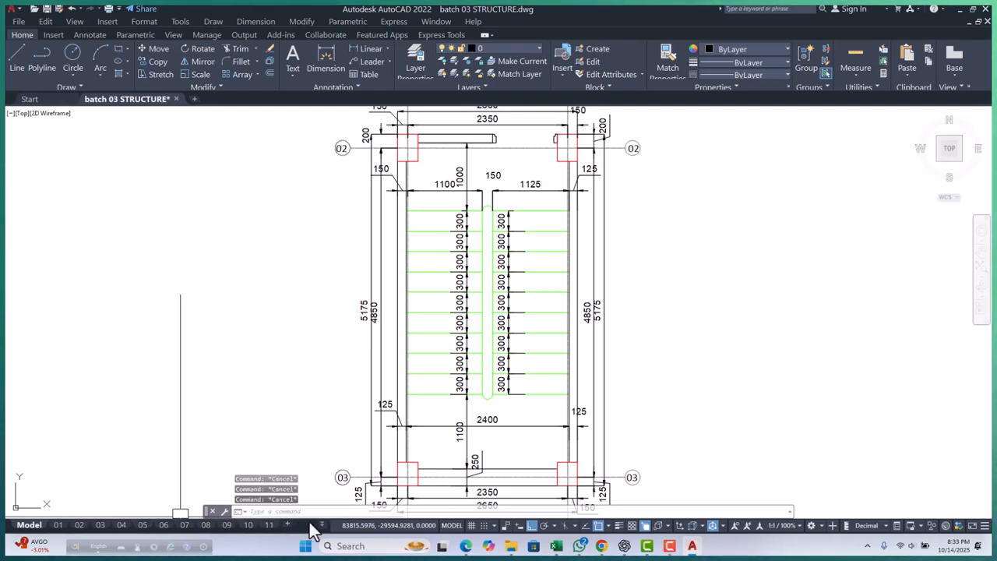
pyautogui.click(322, 525)
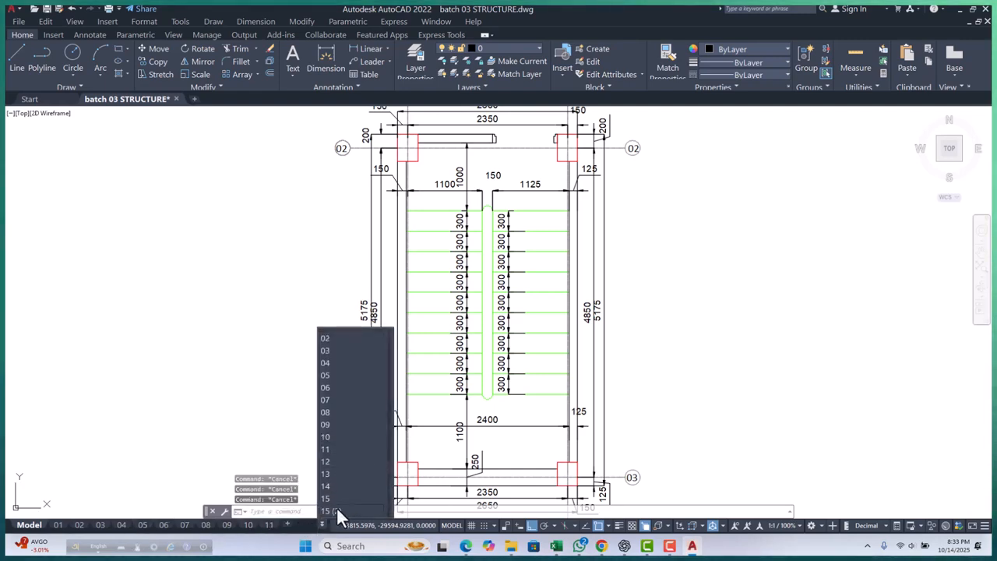
pyautogui.click(328, 499)
# Step: Examine the dimensioned stair layout plan and its title on the layout 15 sheet
pyautogui.scroll(5, 405, 239)
pyautogui.scroll(-2, 429, 187)
pyautogui.moveTo(433, 189); pyautogui.dragTo(450, 281, button='middle')
pyautogui.moveTo(314, 163); pyautogui.dragTo(324, 224, button='middle')
pyautogui.scroll(-4, 395, 226)
pyautogui.moveTo(436, 351); pyautogui.dragTo(393, 307, button='middle')
pyautogui.scroll(6, 408, 334)
pyautogui.scroll(-4, 431, 247)
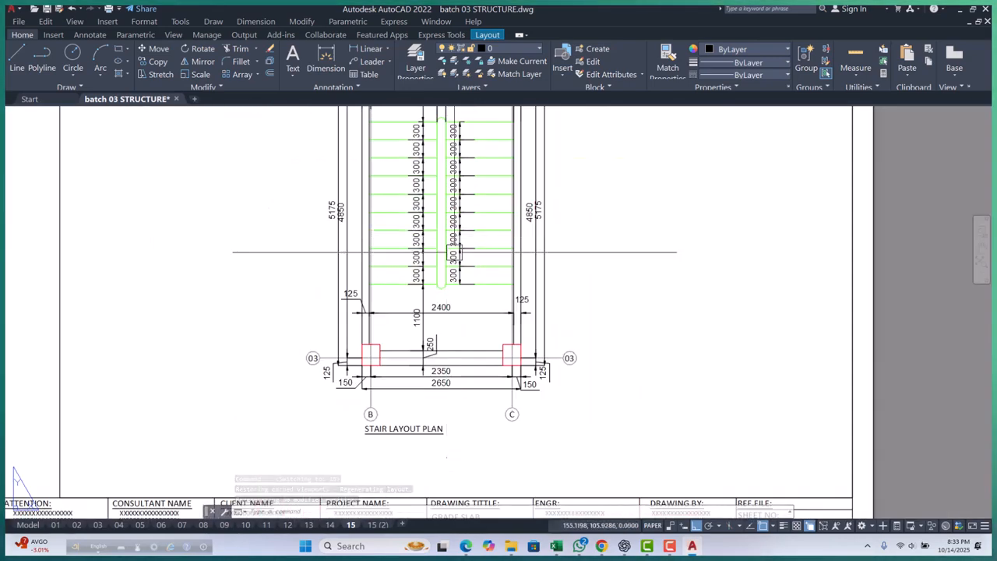
# Step: Switch from layout 15 back to model space at the stair layout plan
pyautogui.scroll(-6, 446, 236)
pyautogui.press('Escape')
pyautogui.press('Escape')
pyautogui.press('Escape')
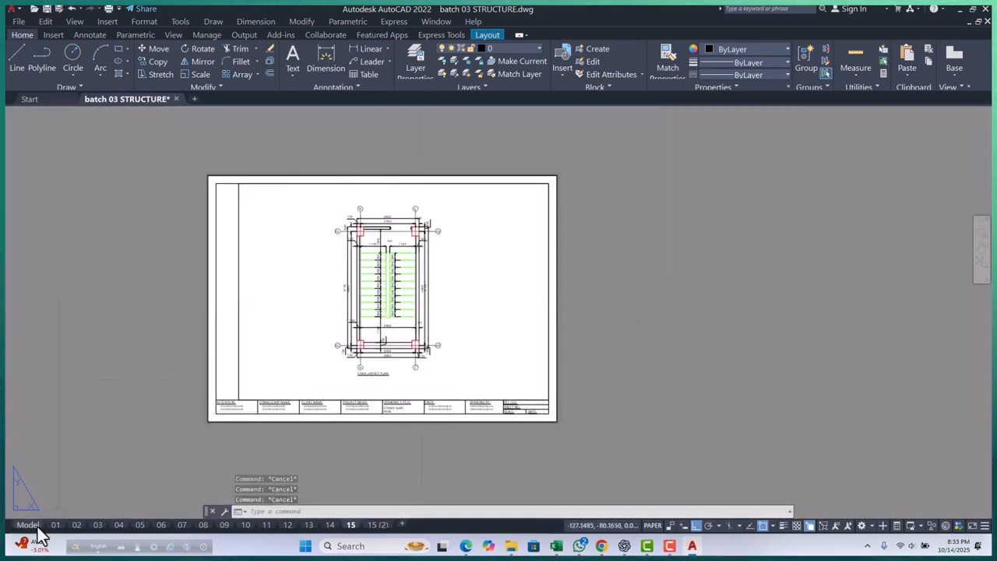
pyautogui.click(29, 524)
pyautogui.scroll(-5, 346, 269)
pyautogui.scroll(2, 348, 256)
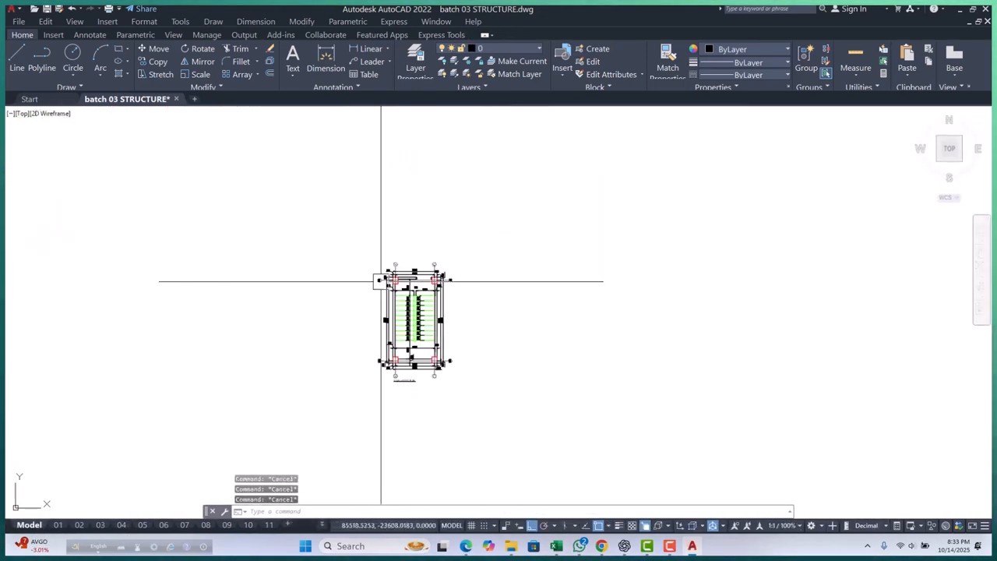
# Step: Copy the whole stair layout plan with its dimensions and title into the empty space to its right
pyautogui.scroll(-3, 348, 256)
pyautogui.scroll(4, 677, 218)
pyautogui.moveTo(656, 204); pyautogui.dragTo(616, 225, button='middle')
pyautogui.scroll(2, 616, 224)
pyautogui.scroll(-4, 586, 218)
pyautogui.moveTo(316, 390); pyautogui.dragTo(383, 330, button='middle')
pyautogui.scroll(3, 384, 330)
pyautogui.click(278, 222)
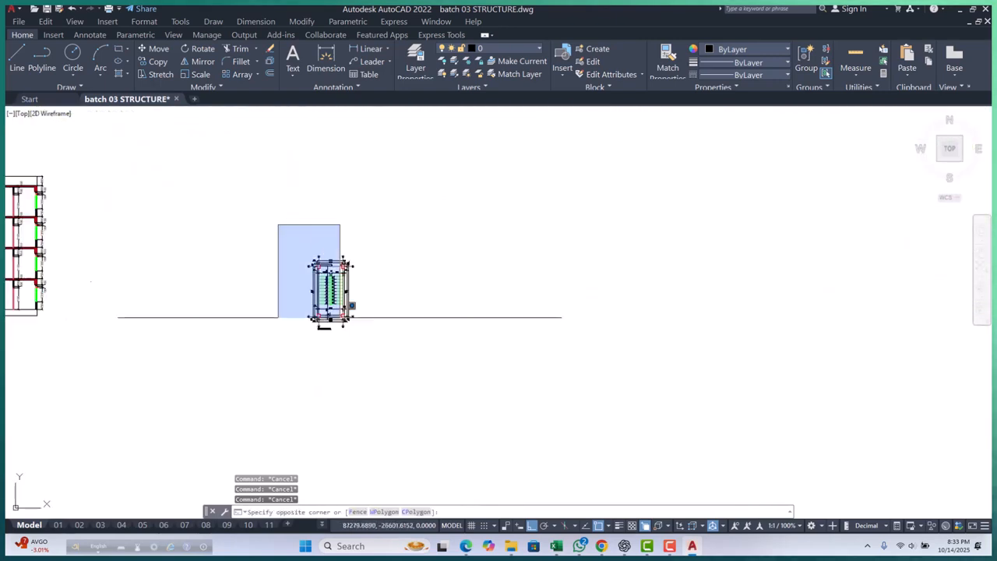
pyautogui.click(377, 343)
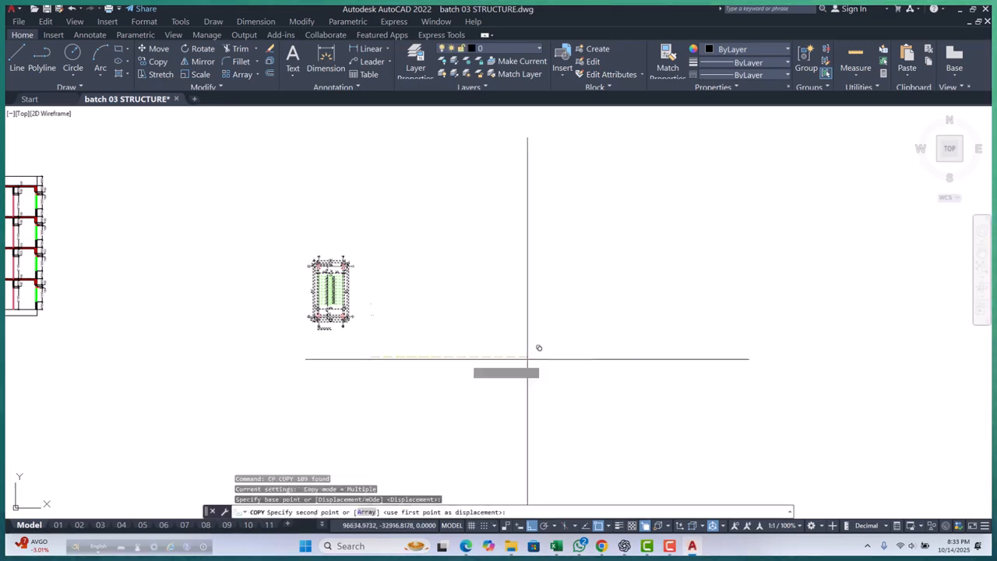
pyautogui.click(563, 345)
pyautogui.press('Escape')
pyautogui.press('Escape')
# Step: Examine the staircase on the 4th and 1st floor plans to see how its flights and landings run
pyautogui.scroll(-3, 578, 297)
pyautogui.scroll(2, 649, 222)
pyautogui.scroll(2, 612, 257)
pyautogui.scroll(2, 546, 270)
pyautogui.scroll(2, 546, 270)
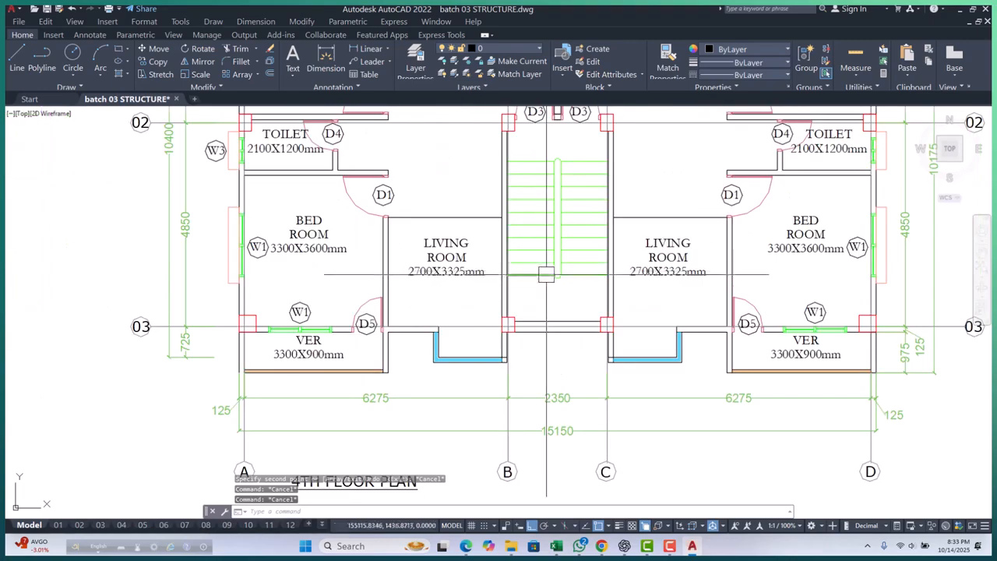
pyautogui.scroll(-3, 546, 276)
pyautogui.scroll(5, 549, 263)
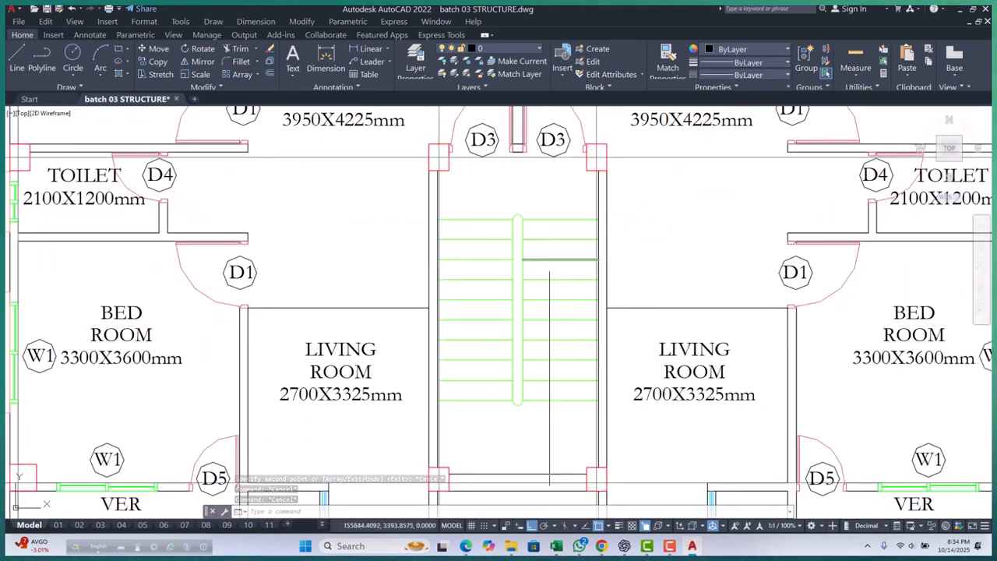
pyautogui.scroll(-5, 549, 263)
pyautogui.scroll(1, 468, 327)
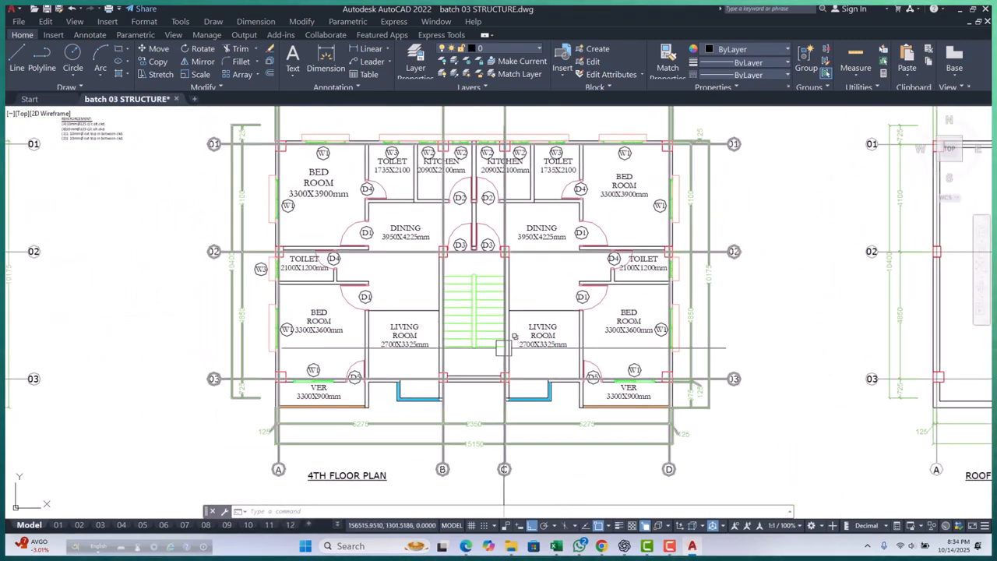
pyautogui.scroll(-2, 442, 360)
pyautogui.scroll(-6, 442, 360)
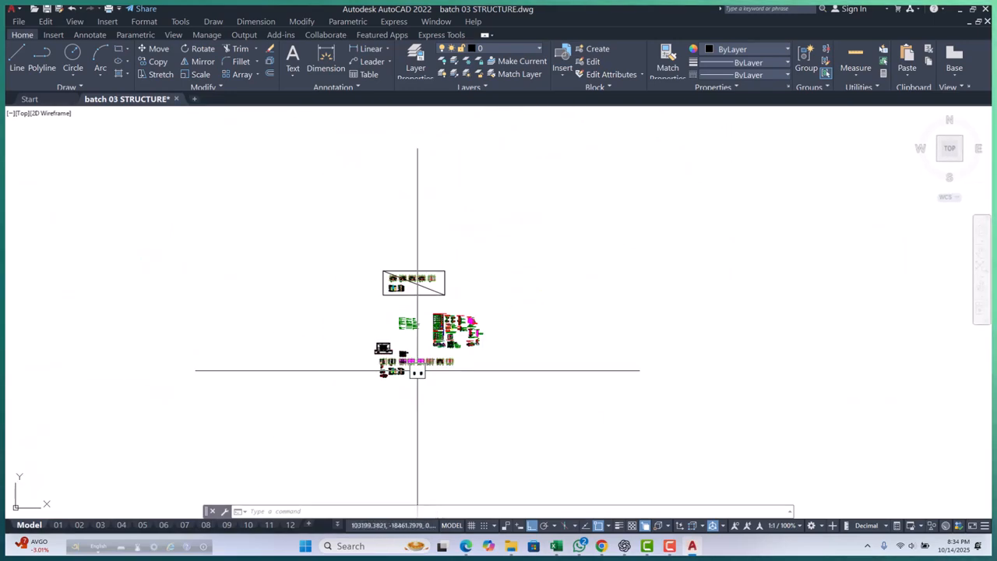
pyautogui.scroll(10, 400, 337)
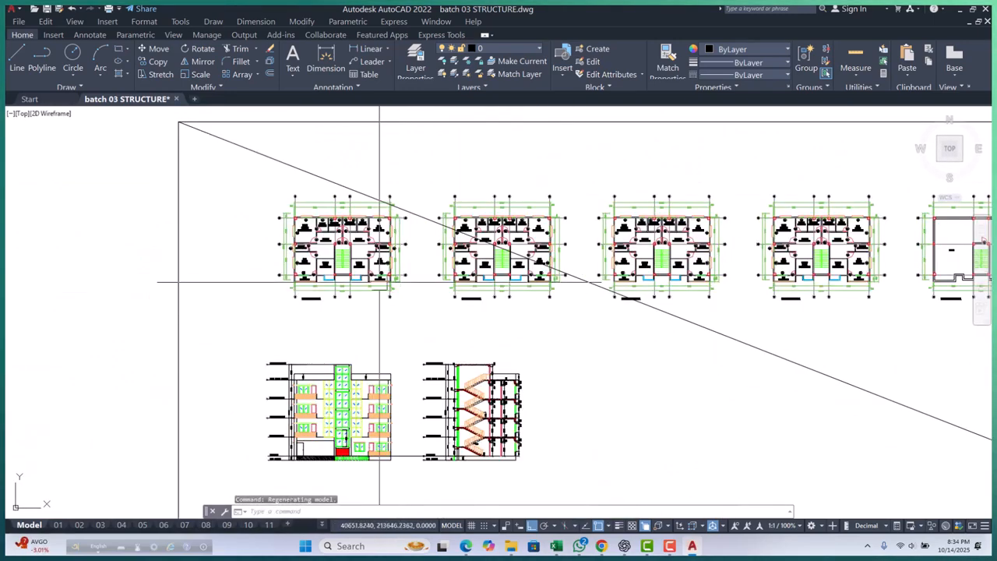
pyautogui.scroll(-4, 356, 266)
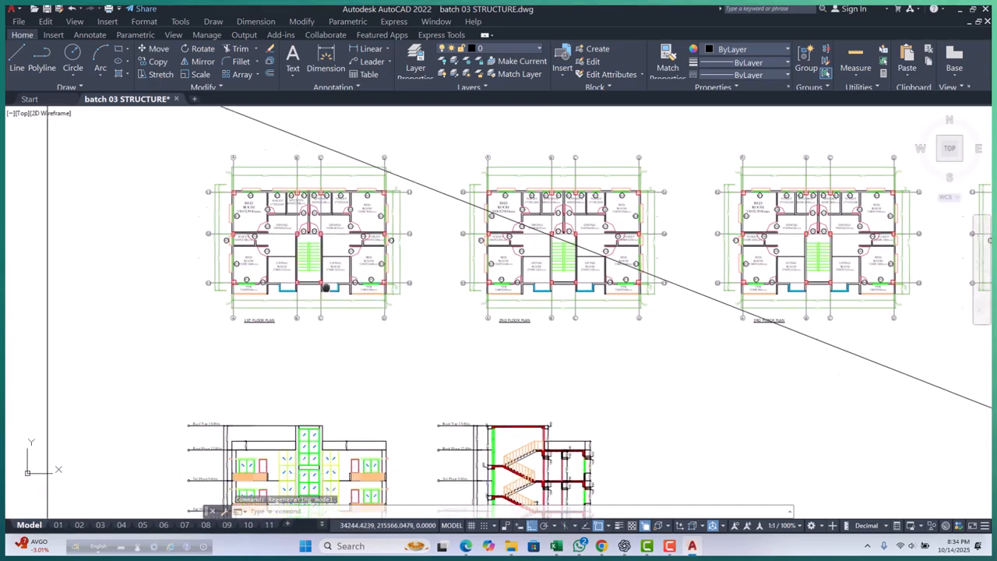
pyautogui.scroll(-3, 320, 251)
pyautogui.scroll(7, 319, 254)
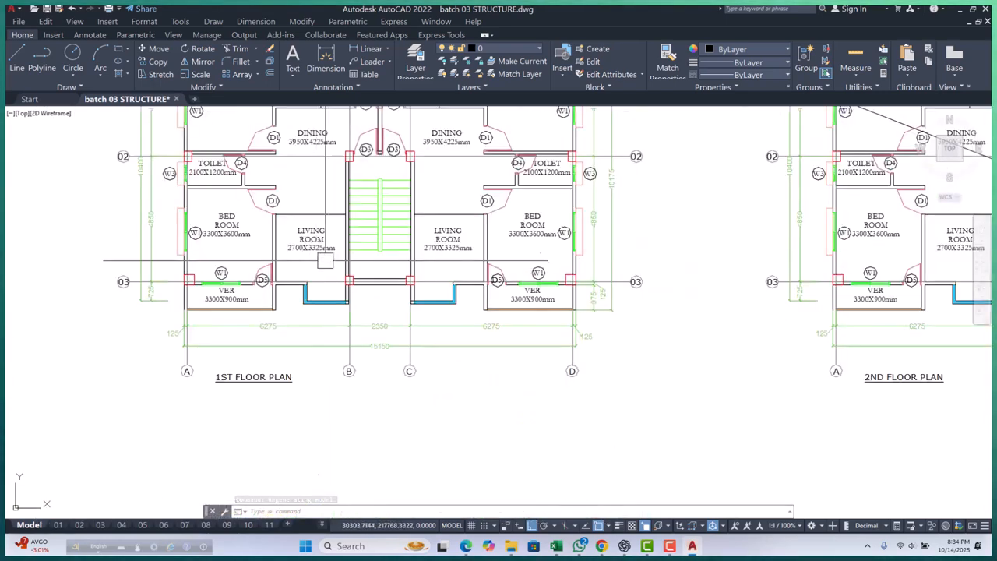
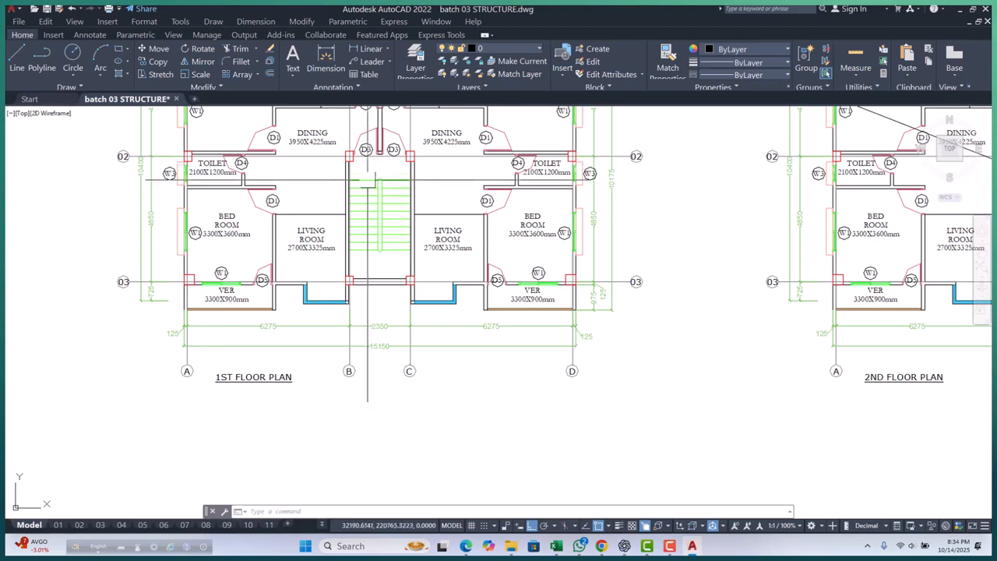
pyautogui.scroll(3, 380, 165)
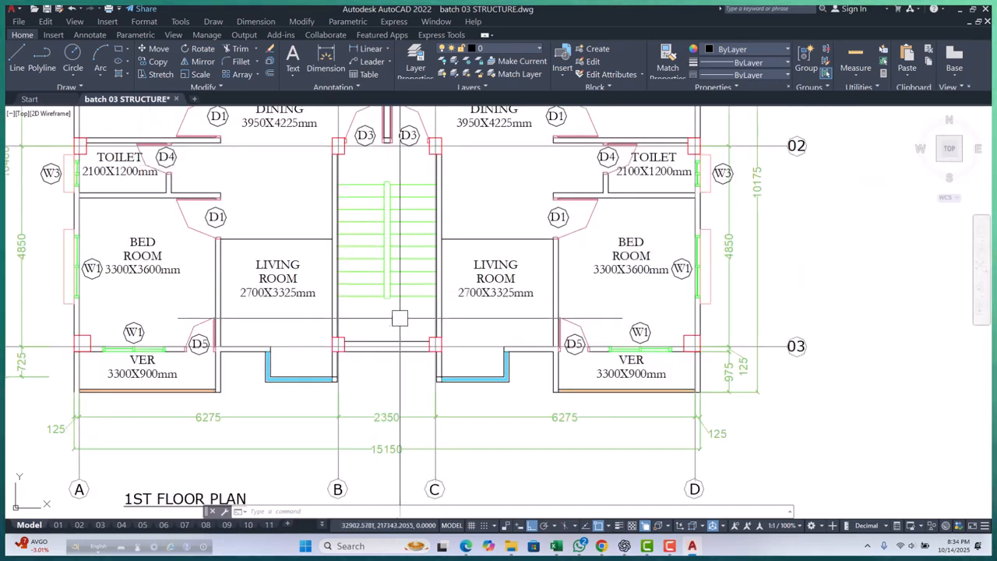
pyautogui.scroll(-10, 407, 257)
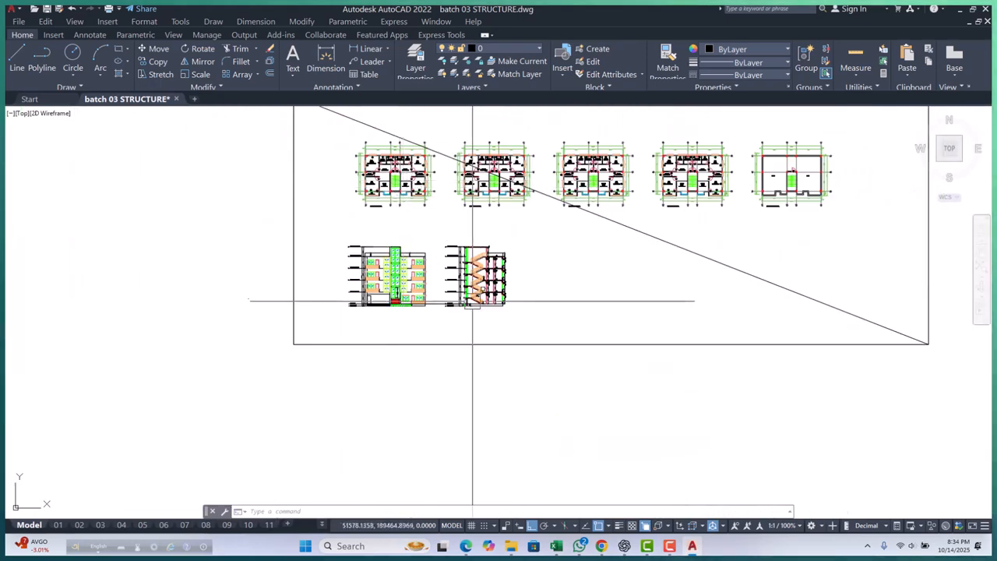
# Step: On the copied plan, draw the stair direction polyline from above the left flight down to the lower landing and across to the right flight
pyautogui.scroll(8, 454, 400)
pyautogui.scroll(5, 404, 381)
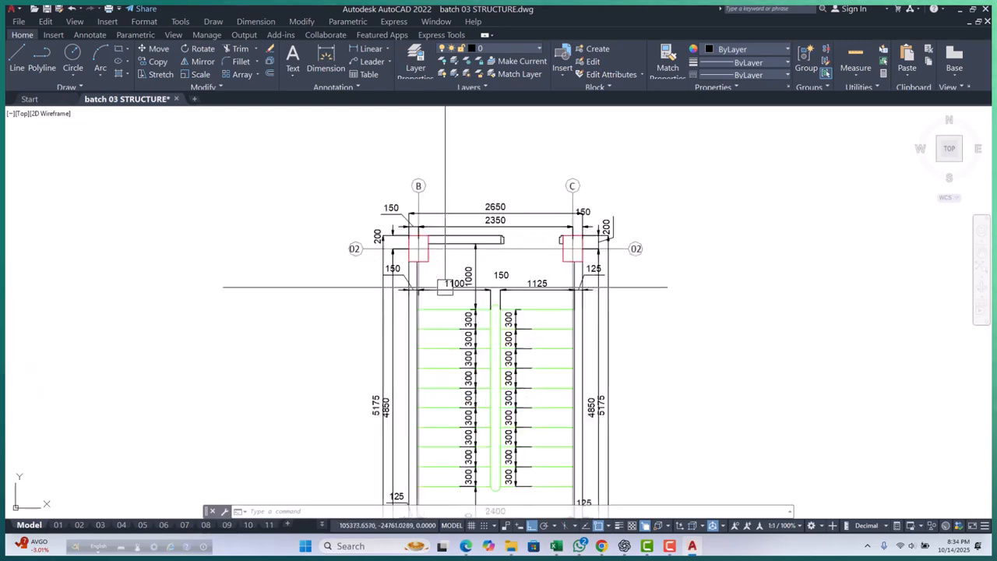
pyautogui.press('Return')
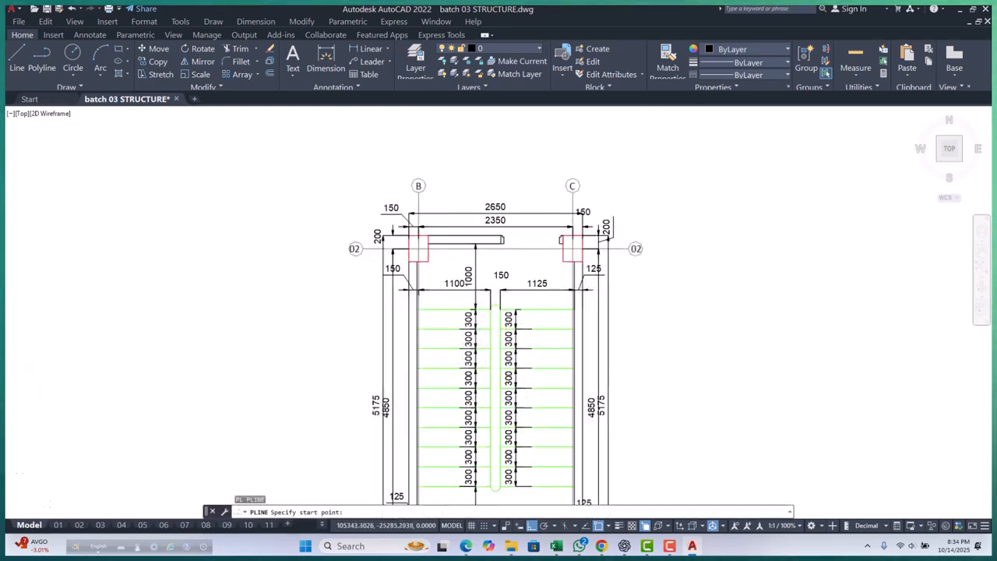
pyautogui.scroll(4, 444, 292)
pyautogui.click(446, 274)
pyautogui.scroll(-8, 519, 234)
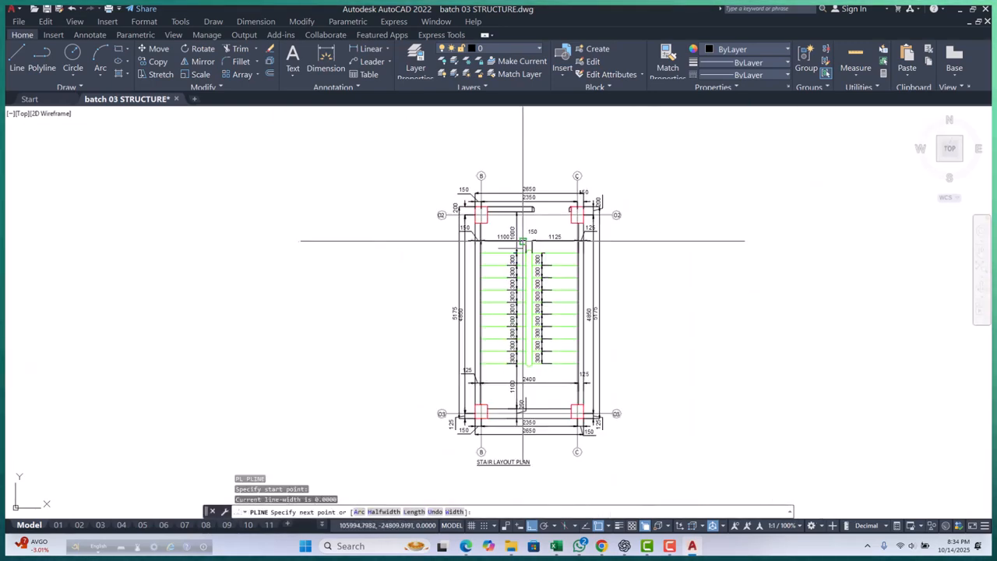
pyautogui.scroll(9, 521, 301)
pyautogui.scroll(-2, 485, 341)
pyautogui.click(485, 341)
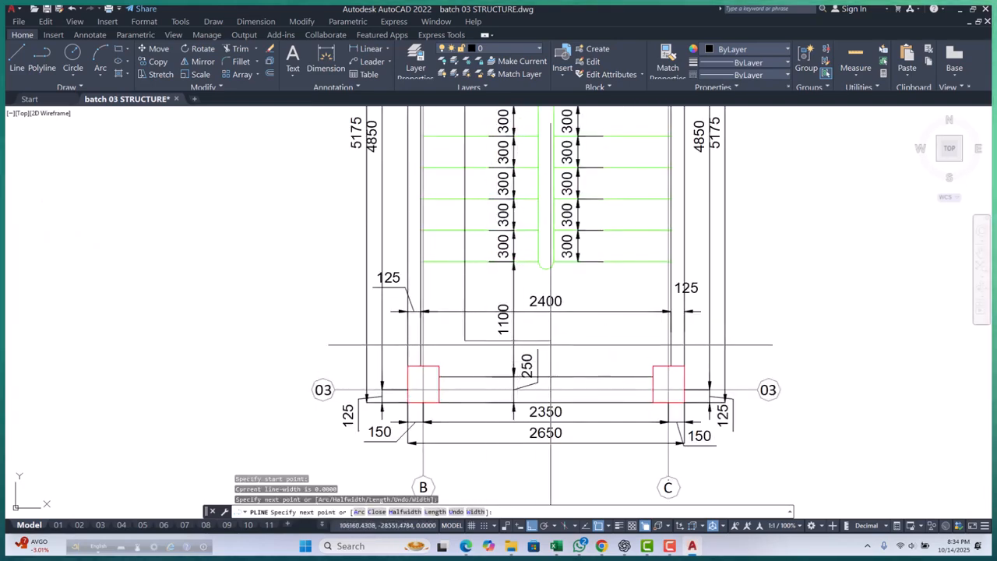
pyautogui.moveTo(623, 224); pyautogui.dragTo(623, 355, button='middle')
pyautogui.moveTo(633, 191); pyautogui.dragTo(632, 345, button='middle')
pyautogui.scroll(5, 627, 285)
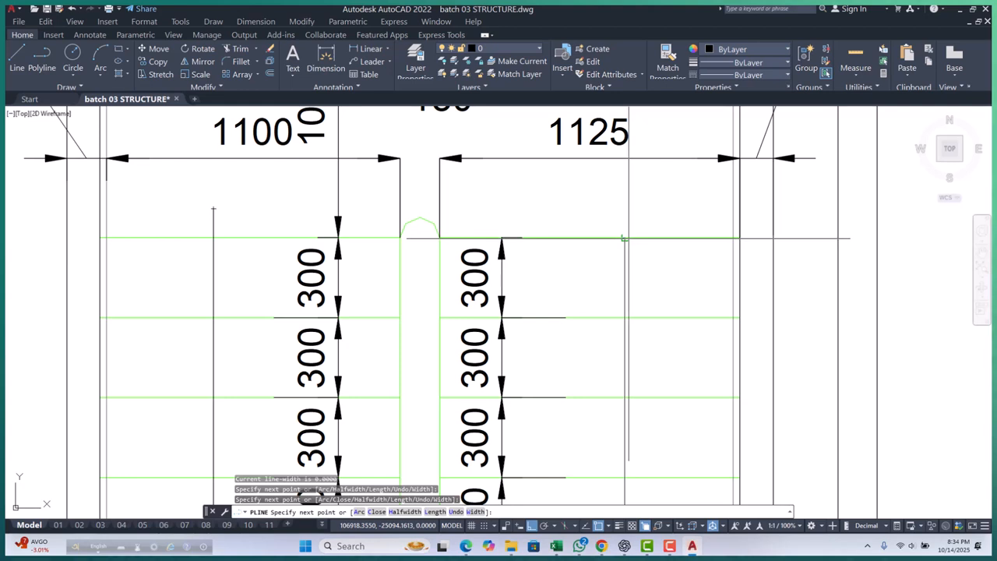
# Step: End the direction polyline at the right flight's uppermost tread line with a triangular arrowhead
pyautogui.click(624, 237)
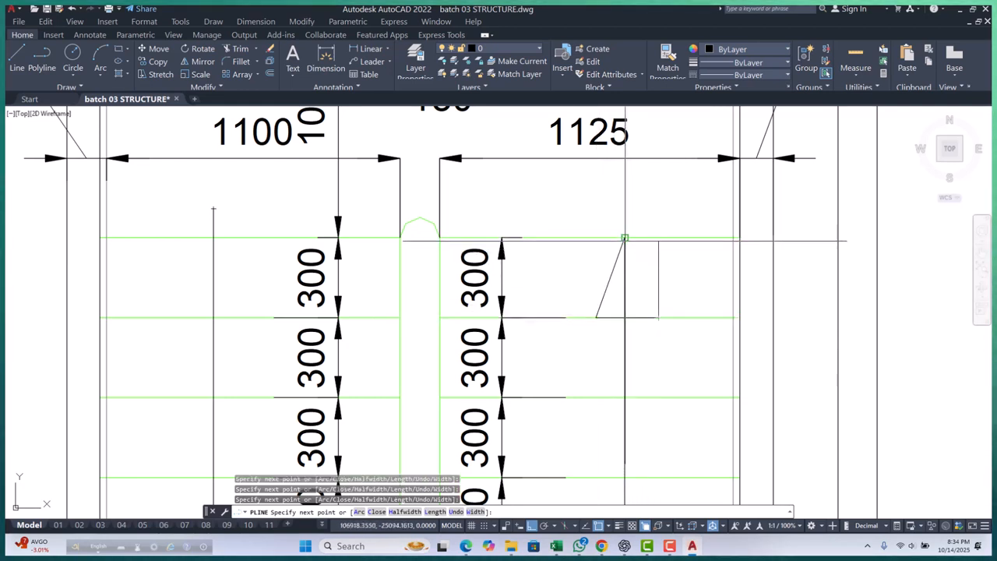
pyautogui.click(624, 238)
pyautogui.press('Escape')
pyautogui.press('Escape')
pyautogui.press('Escape')
# Step: Rotate the copied stair plan a quarter turn clockwise so that grid B runs along its upper side
pyautogui.scroll(-10, 573, 241)
pyautogui.moveTo(574, 241); pyautogui.dragTo(544, 257, button='middle')
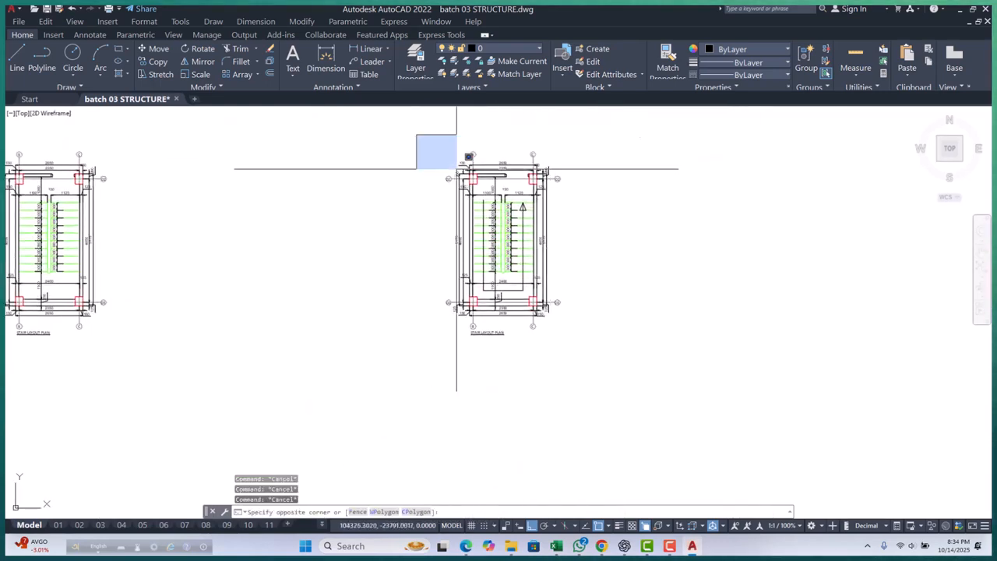
pyautogui.click(632, 379)
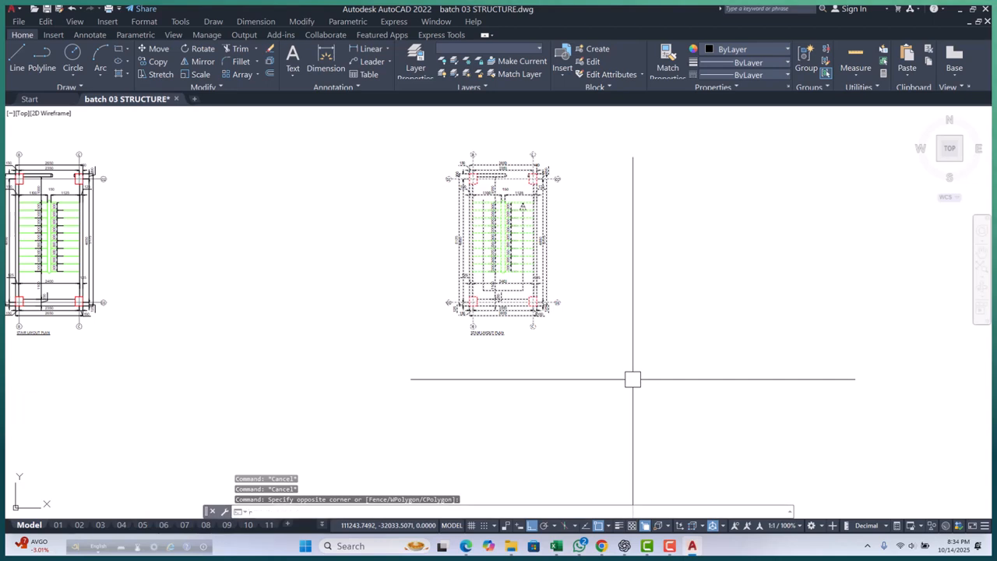
pyautogui.press('Return')
pyautogui.click(607, 294)
pyautogui.click(614, 379)
pyautogui.press('Escape')
pyautogui.press('Escape')
# Step: Move the rotated stair plan closer to the original stair layout plan
pyautogui.scroll(-3, 452, 273)
pyautogui.click(451, 272)
pyautogui.click(629, 401)
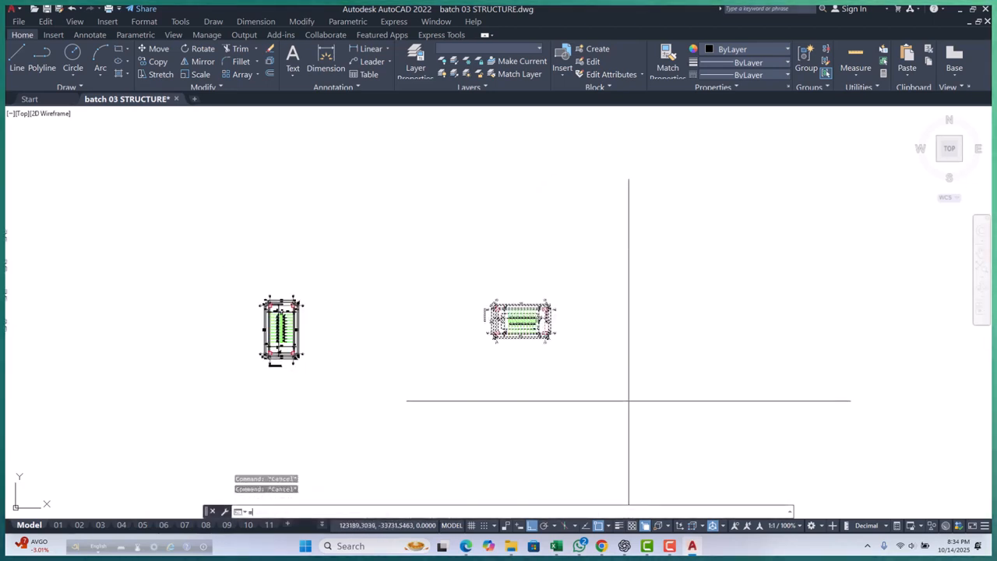
pyautogui.write('m')
pyautogui.press('Return')
pyautogui.click(663, 356)
pyautogui.click(525, 374)
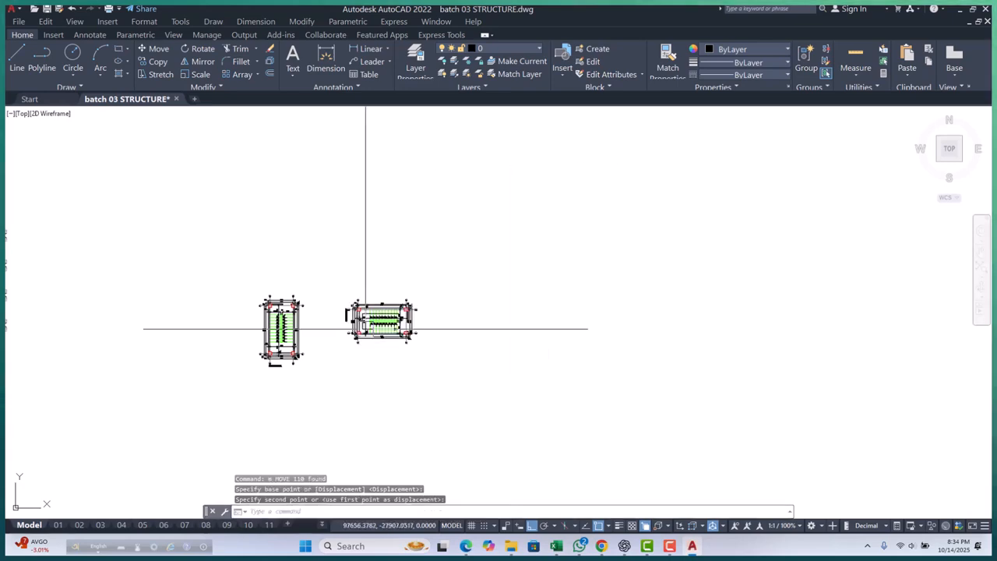
pyautogui.press('Escape')
pyautogui.press('Escape')
pyautogui.press('Escape')
# Step: Draw vertical construction lines through both faces of the grid 03 beam on the rotated plan
pyautogui.scroll(9, 374, 351)
pyautogui.scroll(-2, 377, 351)
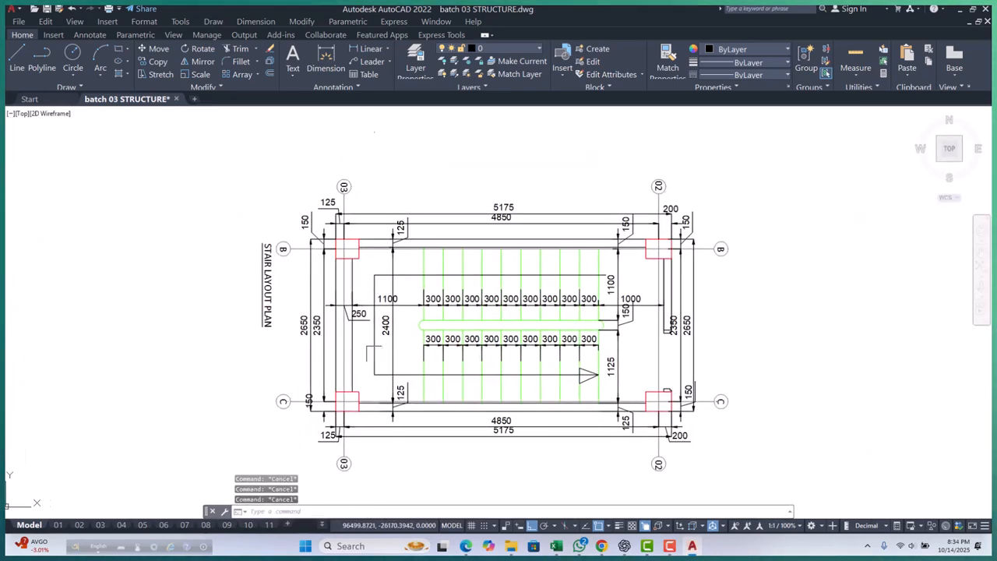
pyautogui.scroll(-2, 375, 354)
pyautogui.scroll(4, 348, 348)
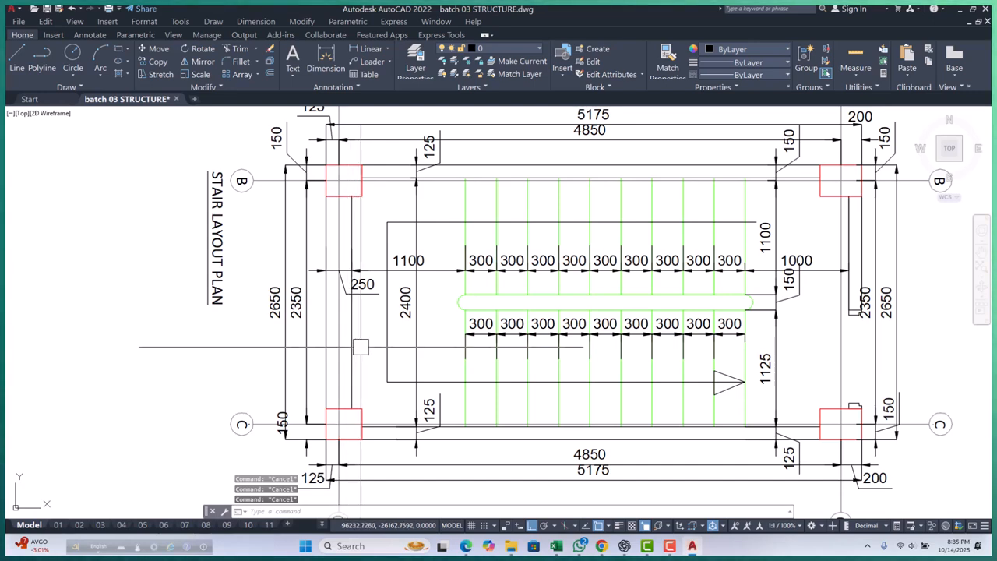
pyautogui.write('xl')
pyautogui.press('Return')
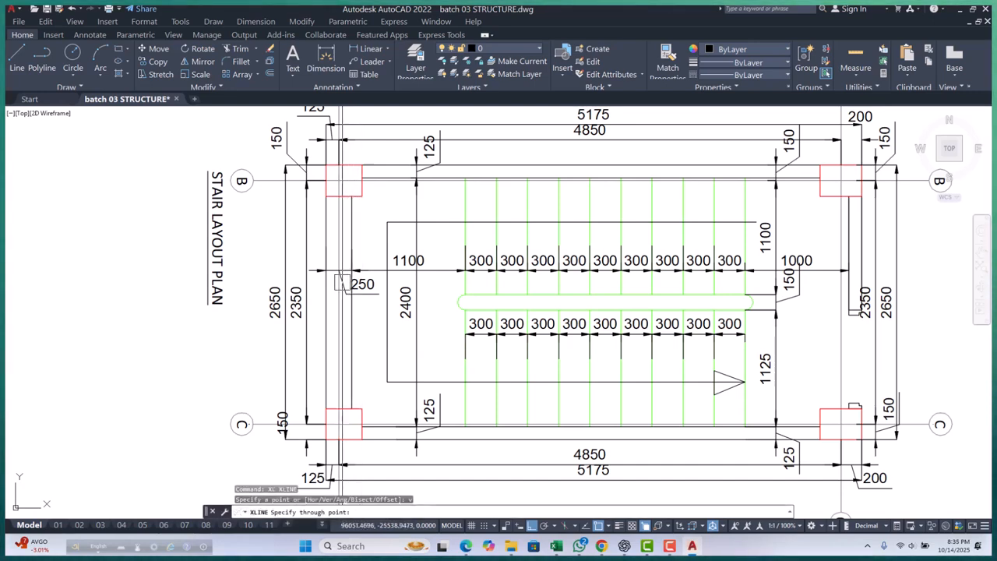
pyautogui.scroll(4, 342, 209)
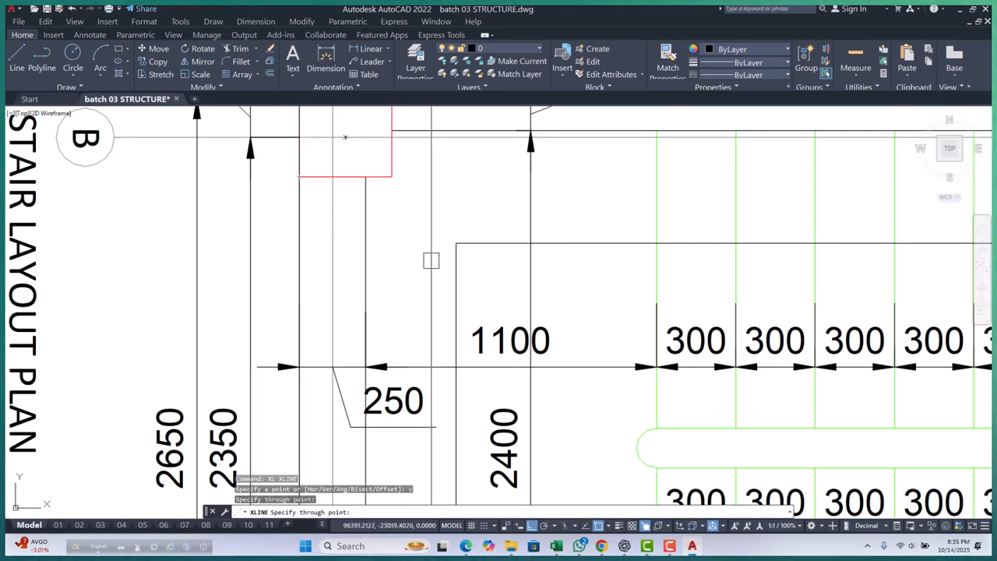
pyautogui.scroll(-4, 349, 237)
pyautogui.scroll(2, 346, 236)
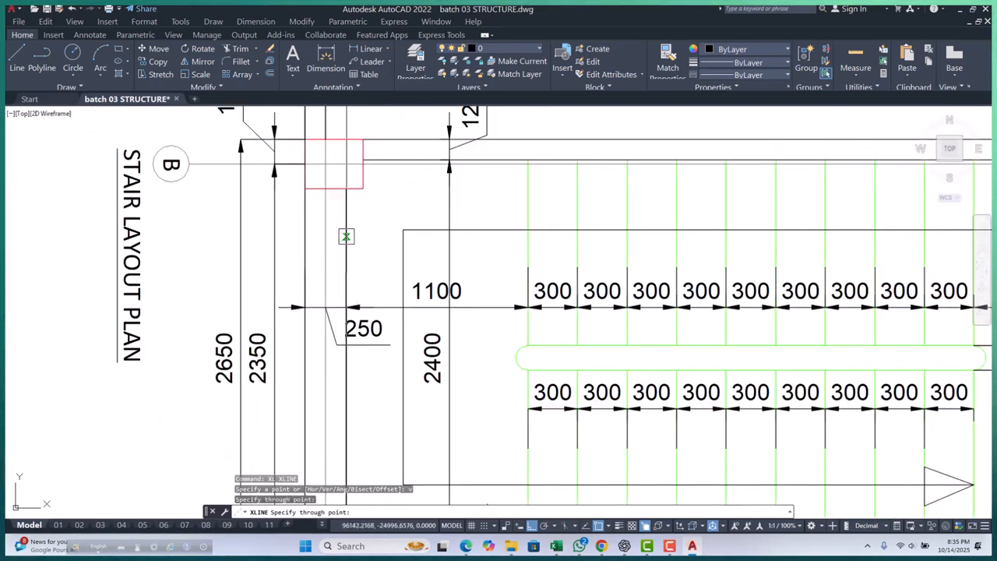
pyautogui.click(346, 236)
# Step: Add vertical construction lines through the successive tread lines of the rotated flights
pyautogui.scroll(-2, 348, 250)
pyautogui.scroll(2, 464, 241)
pyautogui.click(457, 252)
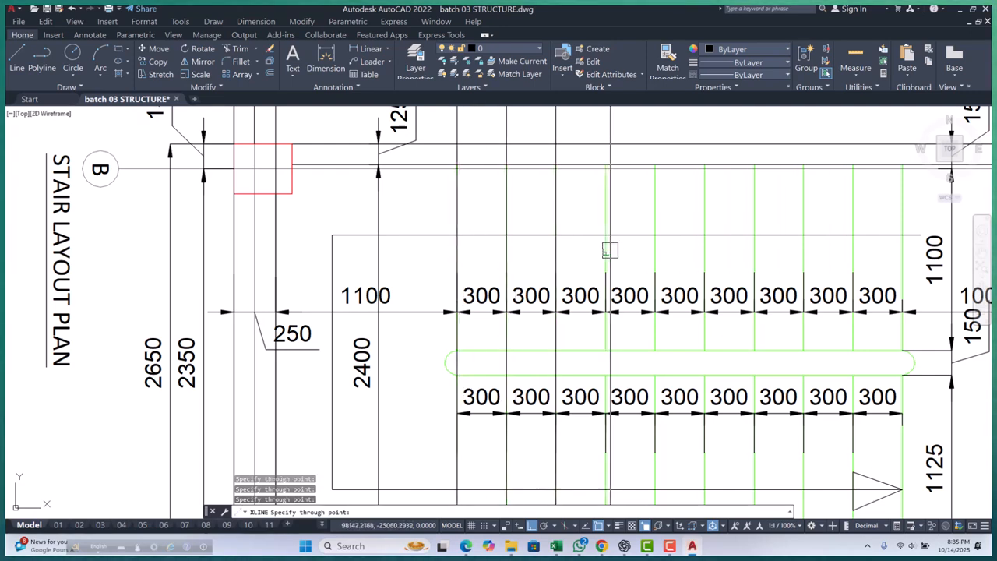
pyautogui.moveTo(641, 256); pyautogui.dragTo(517, 267, button='middle')
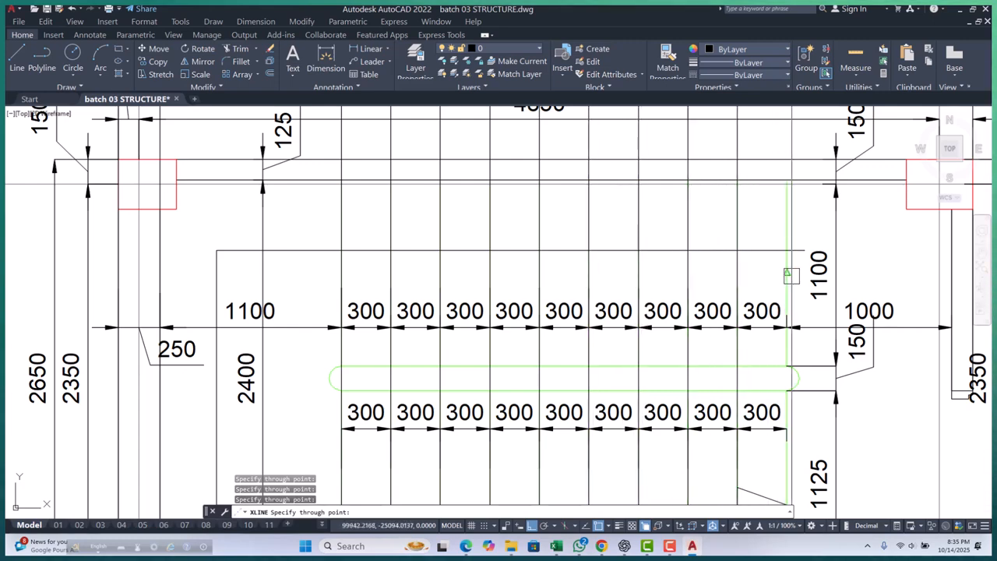
# Step: Add vertical construction lines through both faces of the grid 02 beam and finish the construction lines
pyautogui.moveTo(786, 273); pyautogui.dragTo(484, 277, button='middle')
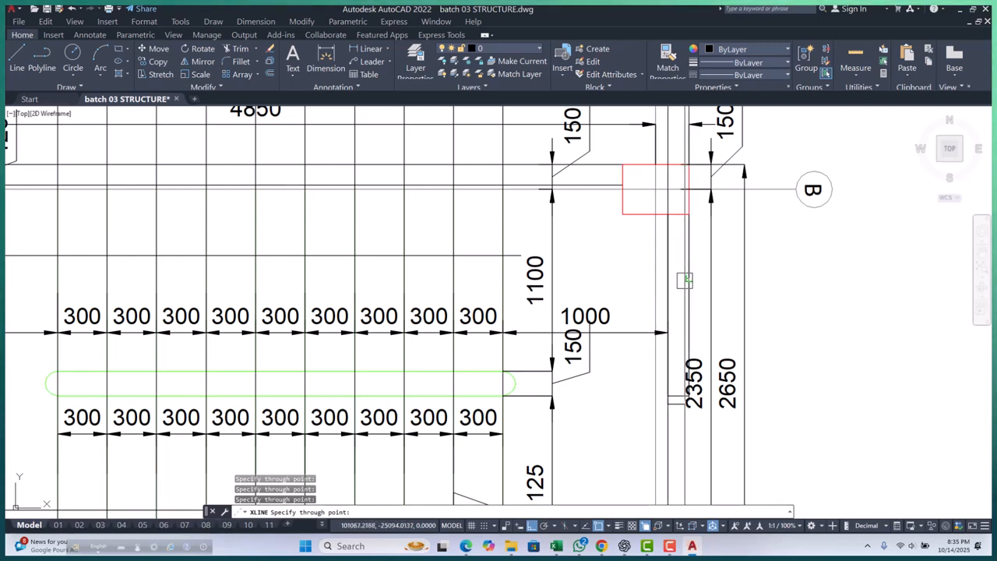
pyautogui.scroll(-6, 682, 279)
pyautogui.press('Escape')
pyautogui.press('Escape')
pyautogui.press('Escape')
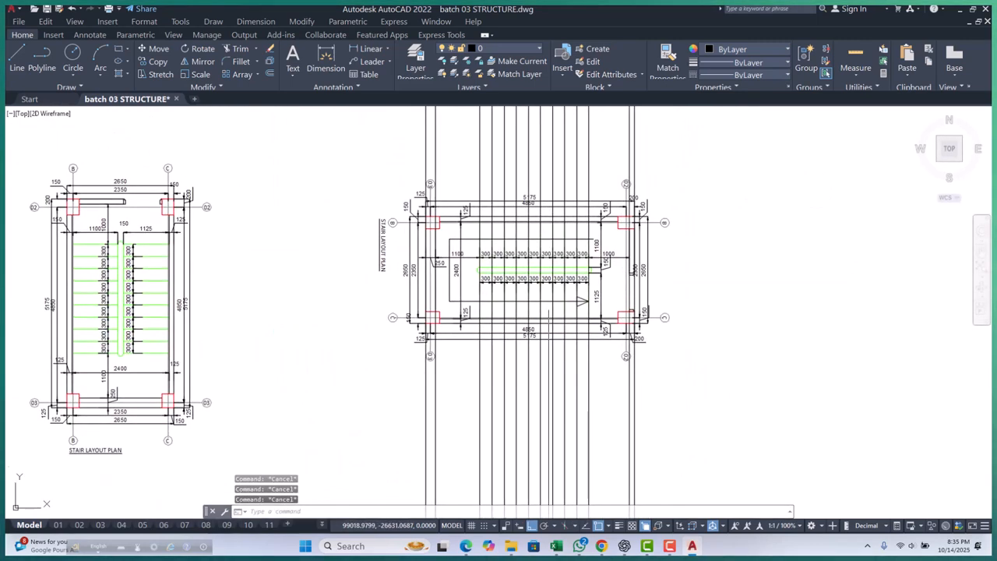
# Step: Draw the lower landing line of the stair section below the rotated plan, from the grid 02 beam's outer face to the first tread line
pyautogui.scroll(-4, 610, 351)
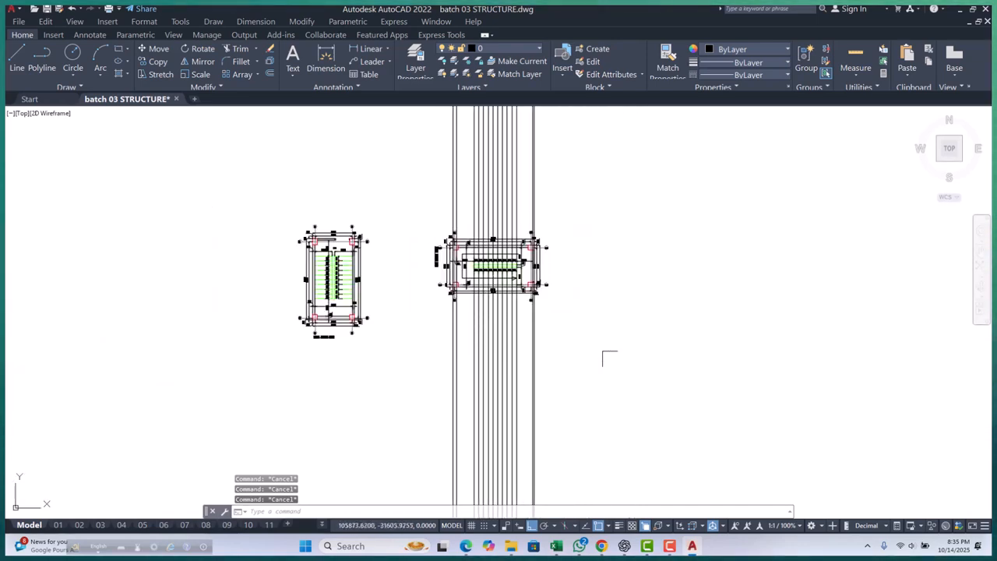
pyautogui.write('pl')
pyautogui.press('Return')
pyautogui.scroll(8, 498, 397)
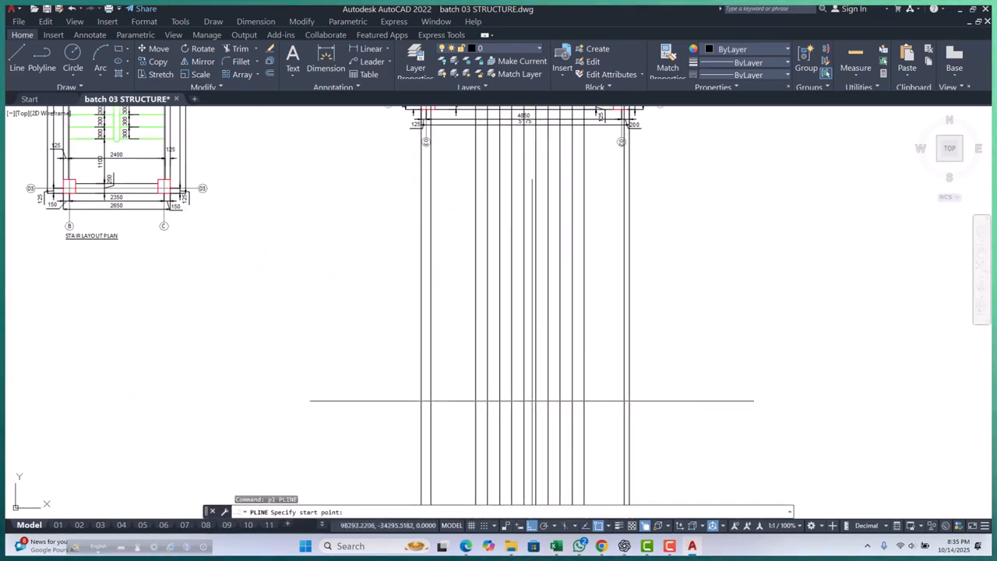
pyautogui.click(660, 359)
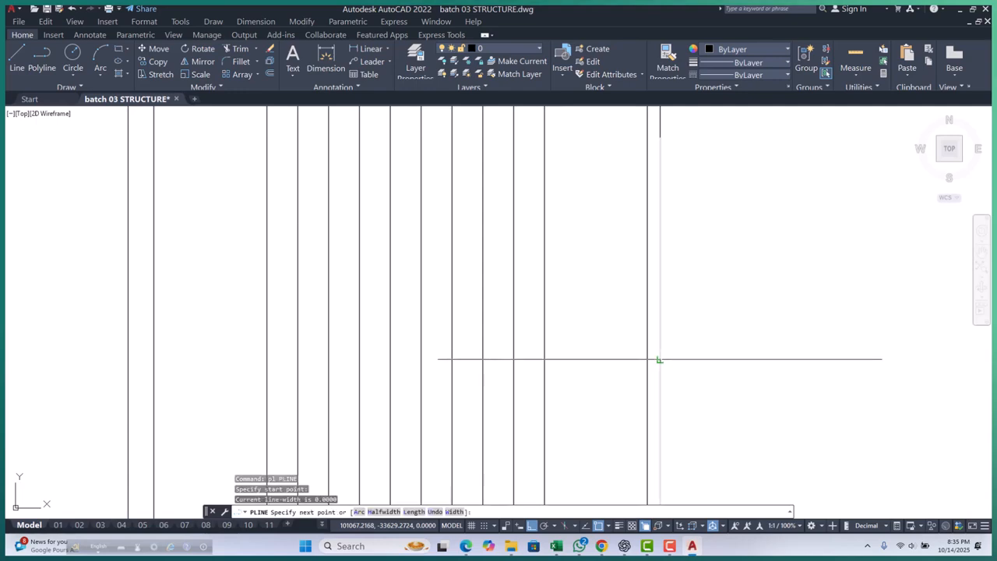
pyautogui.scroll(-4, 545, 359)
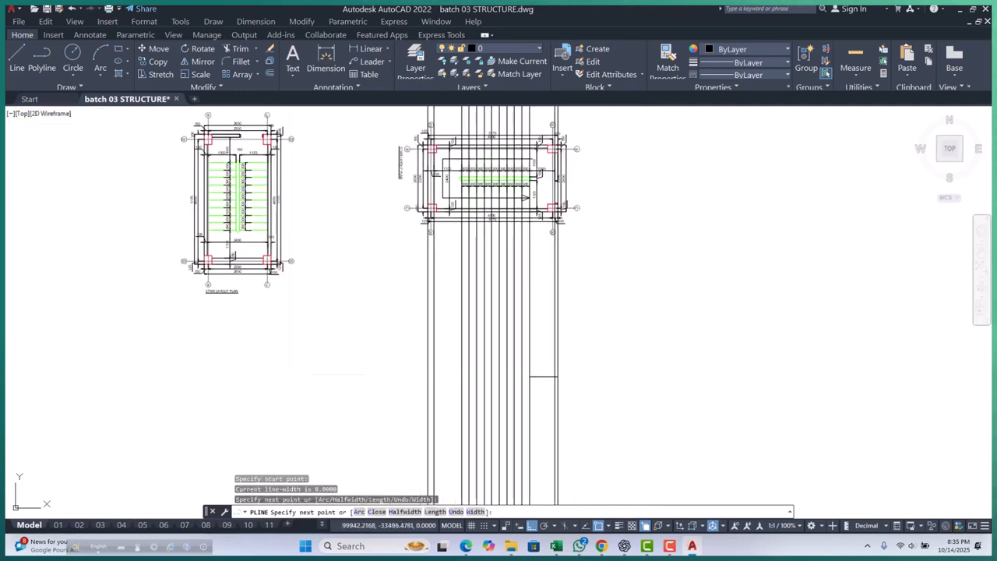
pyautogui.scroll(5, 529, 257)
pyautogui.scroll(-5, 528, 244)
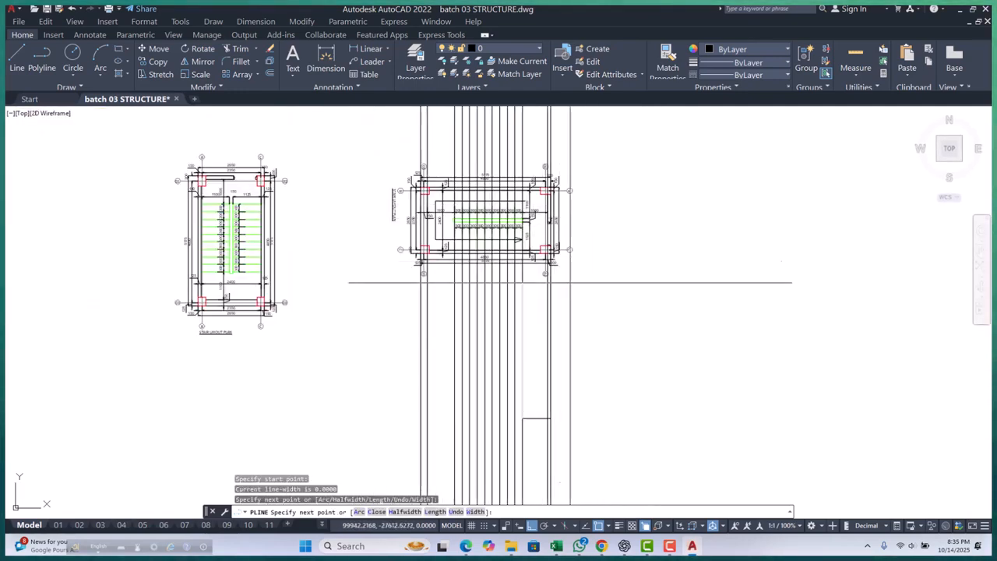
pyautogui.scroll(7, 573, 333)
# Step: Continue the polyline up through the first three steps, with 150 mm risers and treads reaching the successive construction lines
pyautogui.write('1')
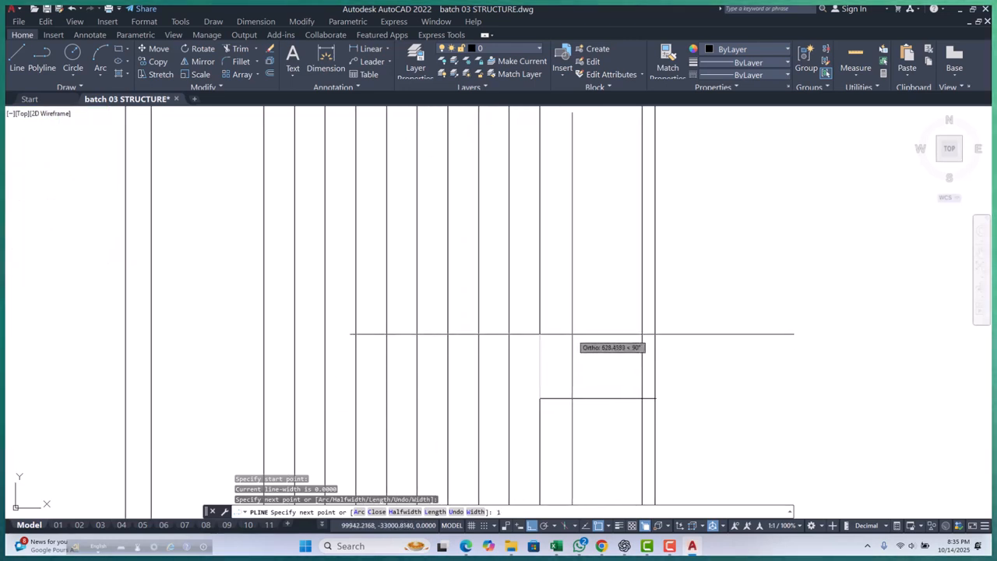
pyautogui.write('50')
pyautogui.press('Return')
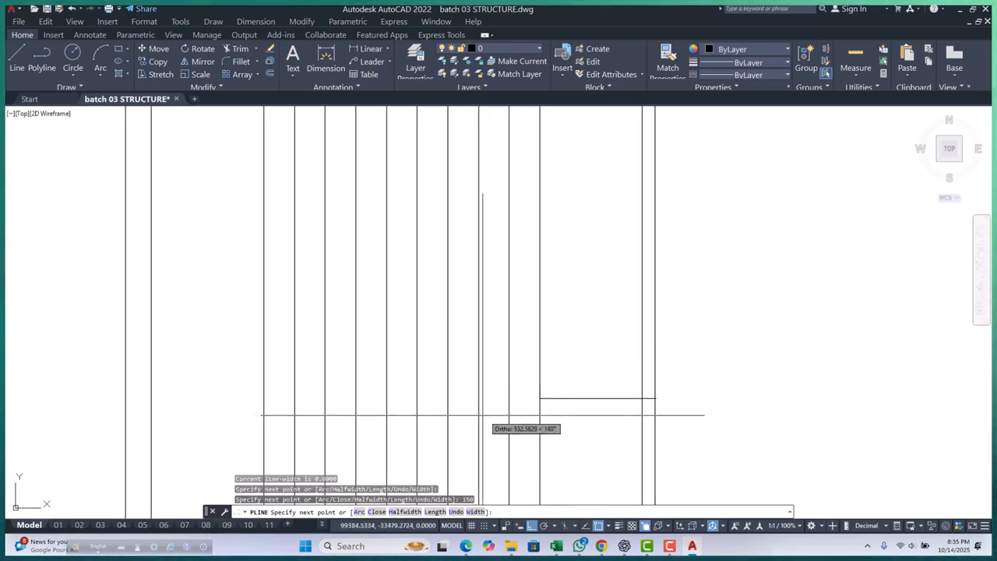
pyautogui.scroll(2, 545, 358)
pyautogui.click(532, 372)
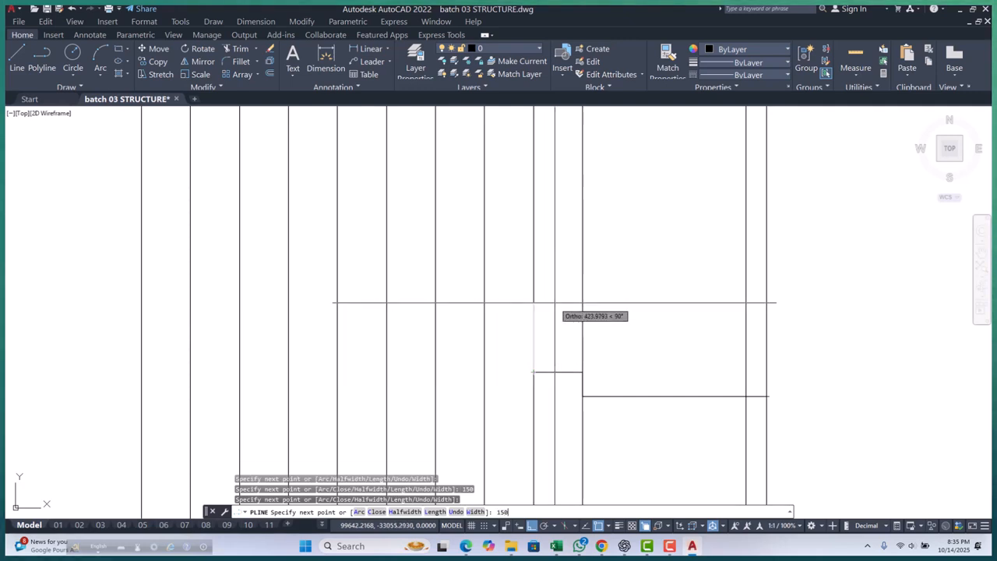
pyautogui.click(483, 348)
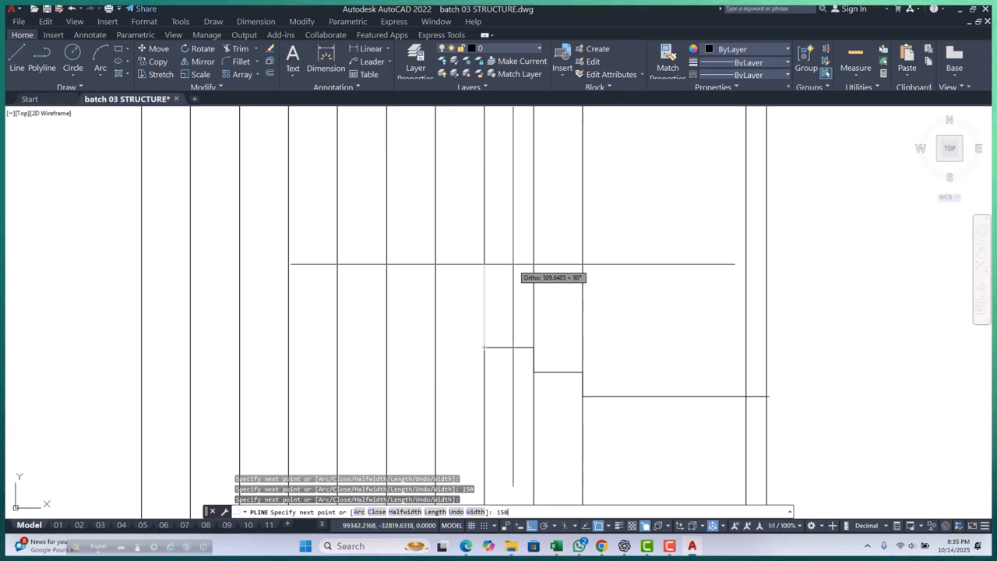
pyautogui.write('150')
pyautogui.press('Return')
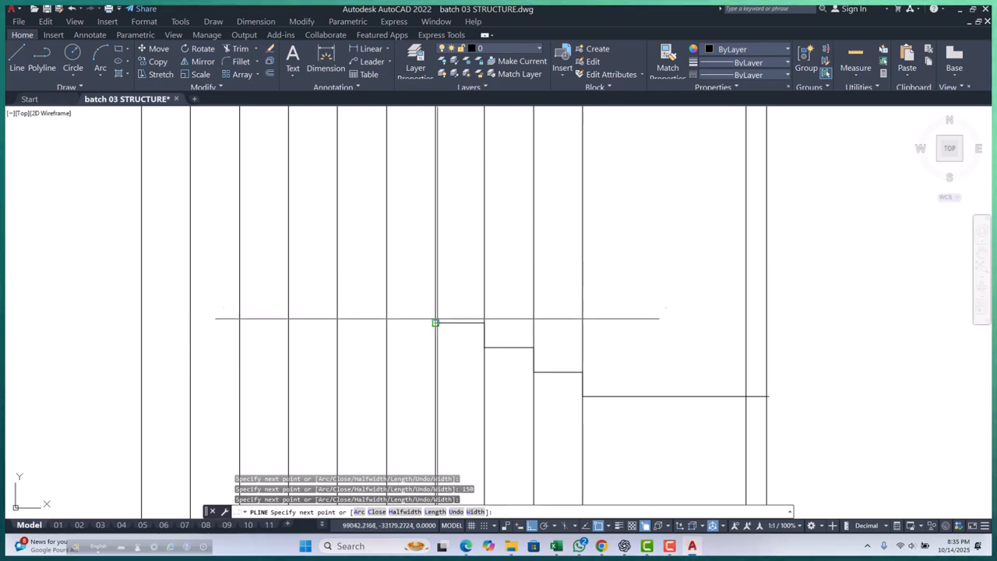
pyautogui.click(435, 322)
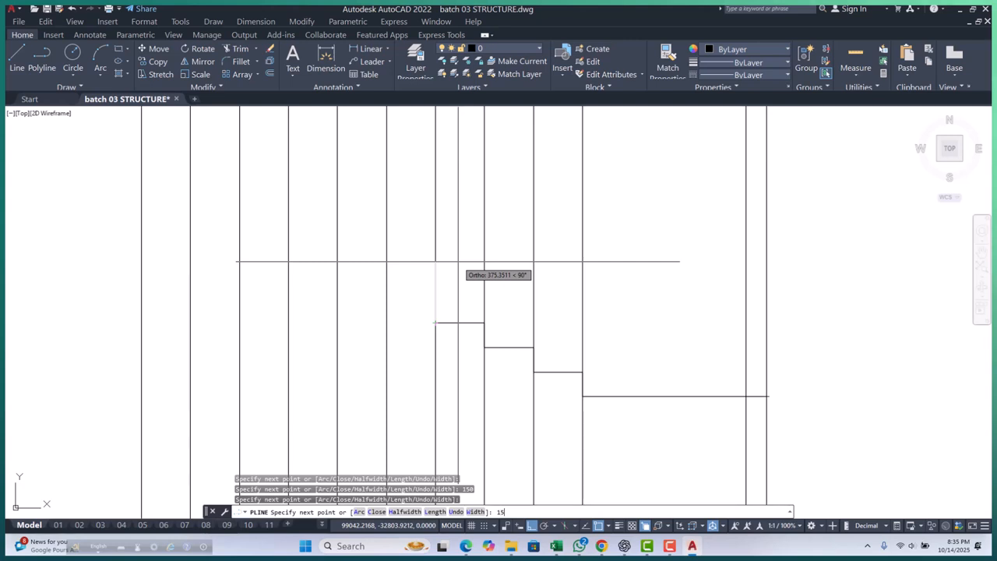
# Step: Add the fourth to seventh steps to the flight profile, with 150 mm risers and treads ending on the construction lines
pyautogui.press('Return')
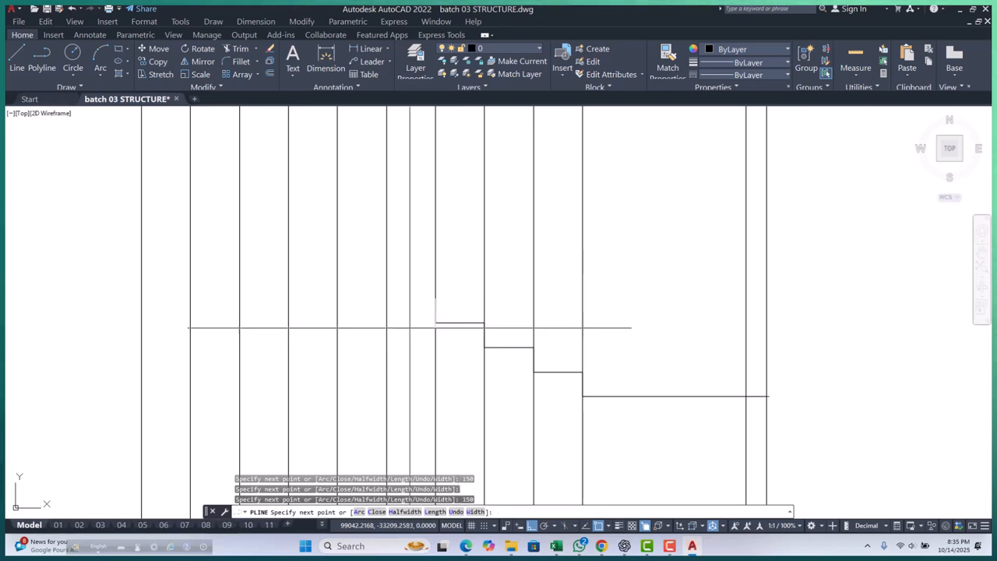
pyautogui.click(386, 299)
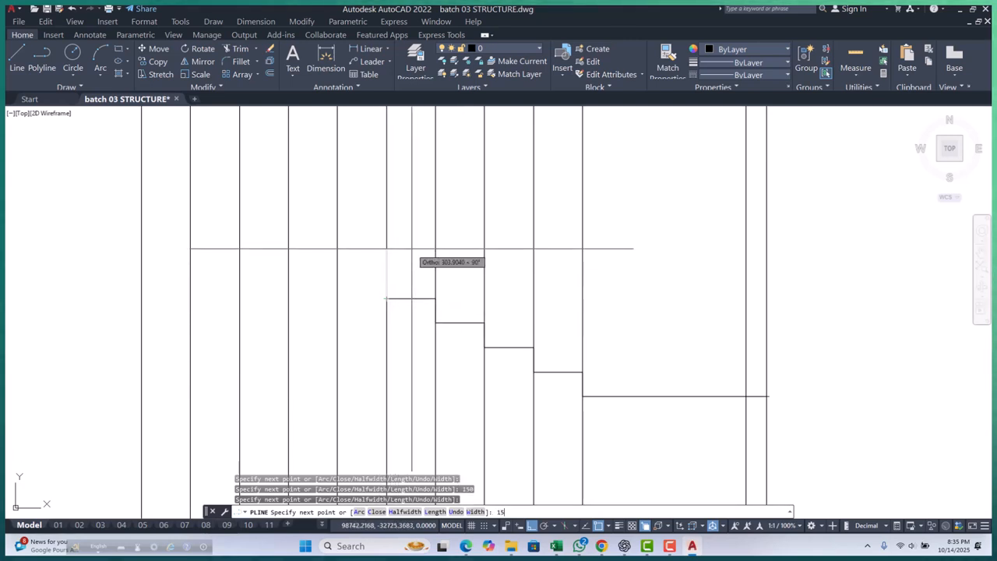
pyautogui.press('Return')
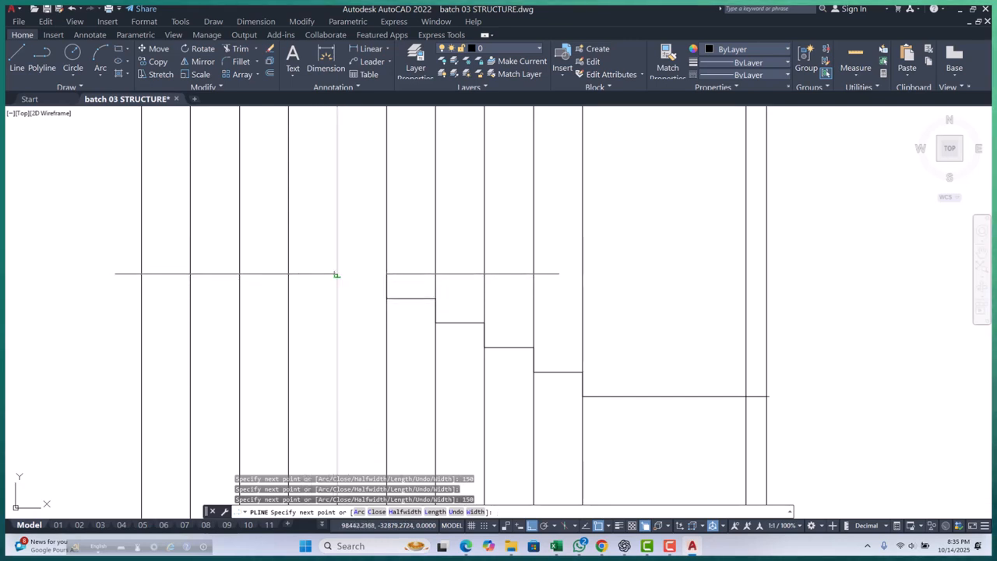
pyautogui.click(337, 274)
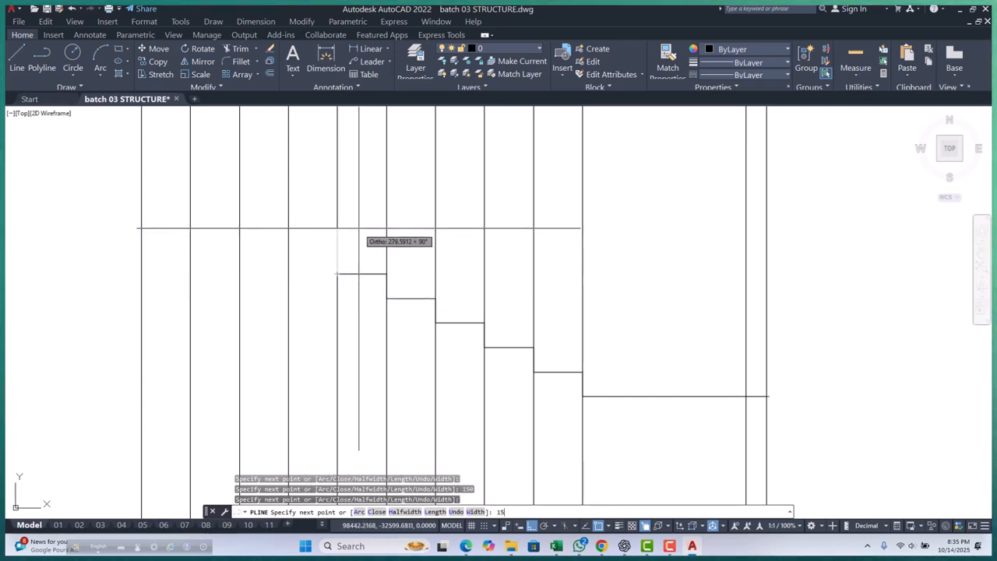
pyautogui.press('Return')
pyautogui.scroll(-3, 459, 323)
pyautogui.scroll(3, 373, 282)
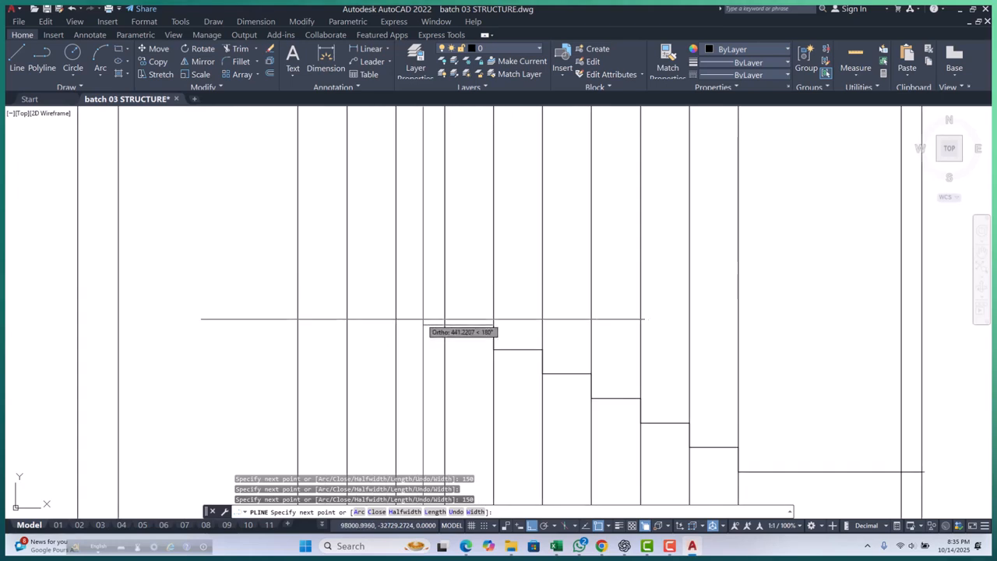
pyautogui.click(443, 325)
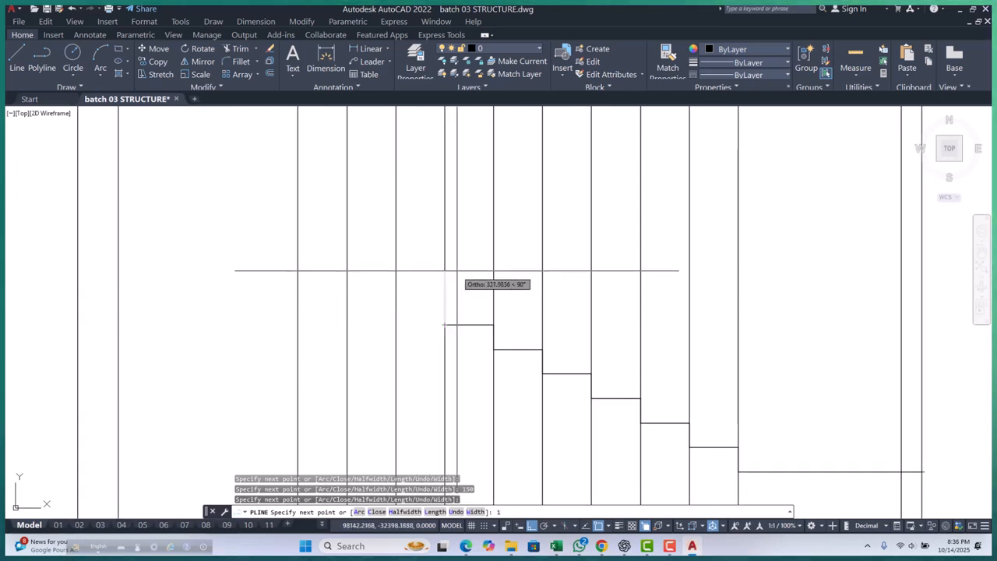
pyautogui.press('Return')
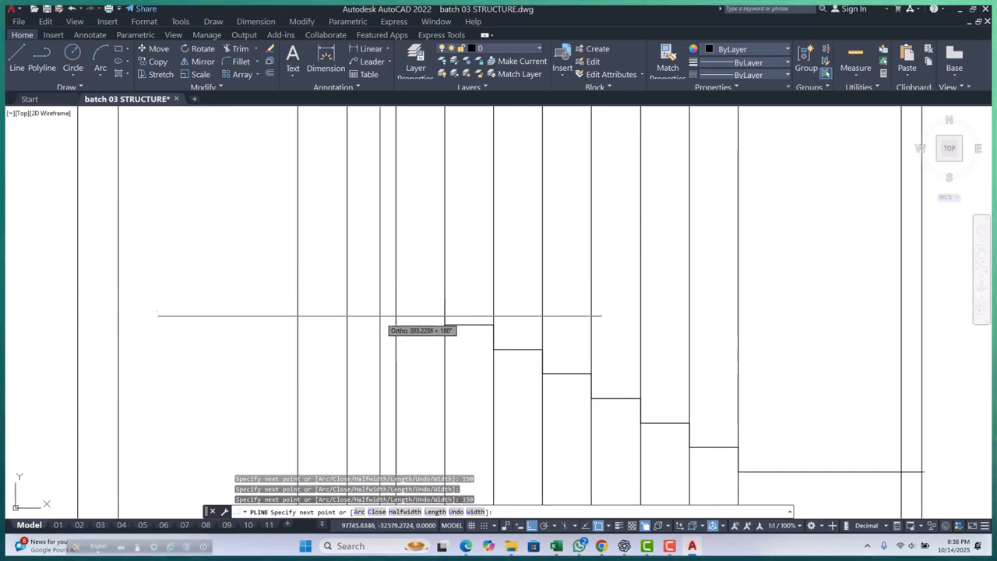
pyautogui.click(395, 300)
# Step: Add the eighth and ninth steps to the flight profile, each with a 150 mm riser and a tread to the next construction line
pyautogui.write('1')
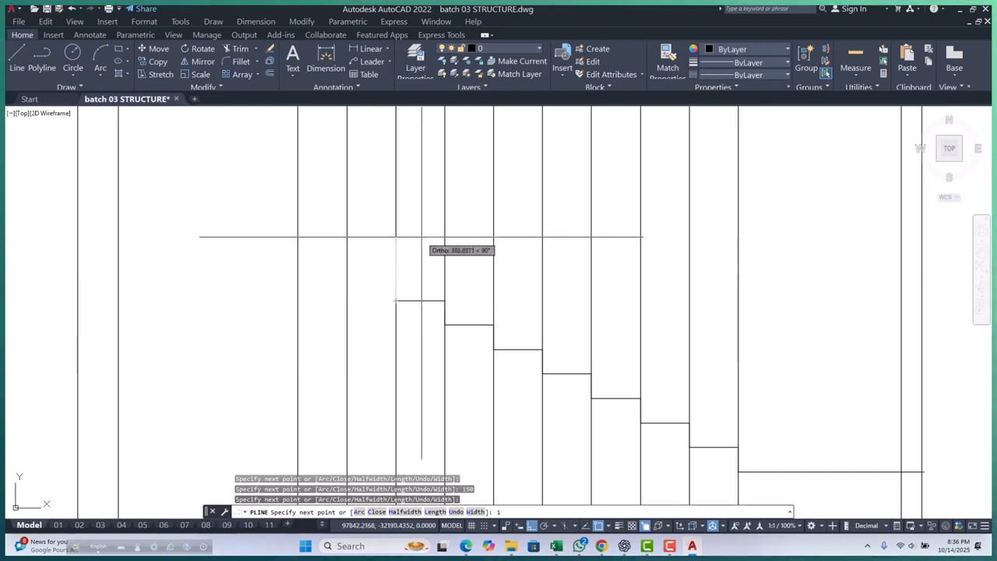
pyautogui.write('50')
pyautogui.press('Return')
pyautogui.scroll(3, 440, 269)
pyautogui.click(478, 264)
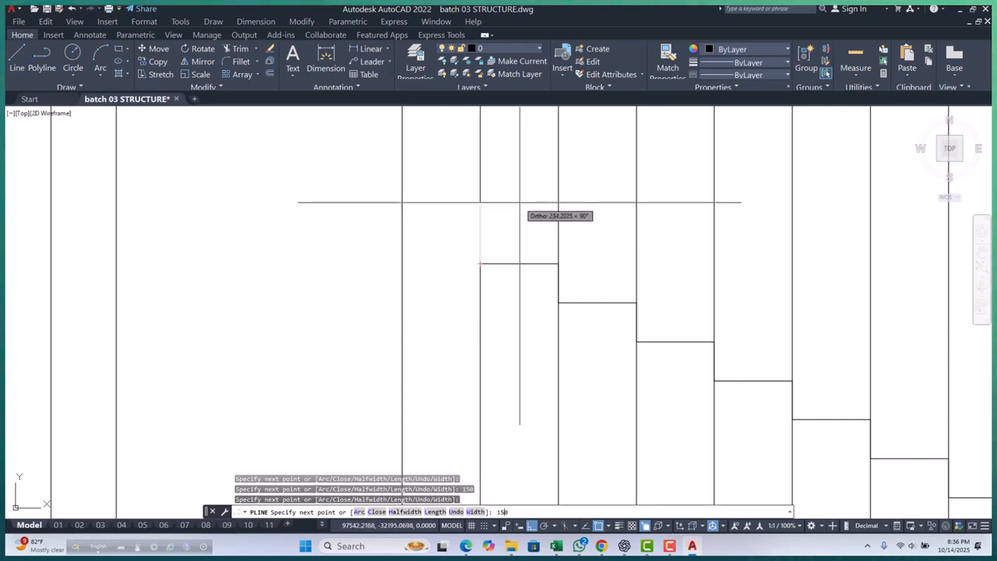
pyautogui.scroll(-3, 474, 360)
pyautogui.scroll(3, 472, 324)
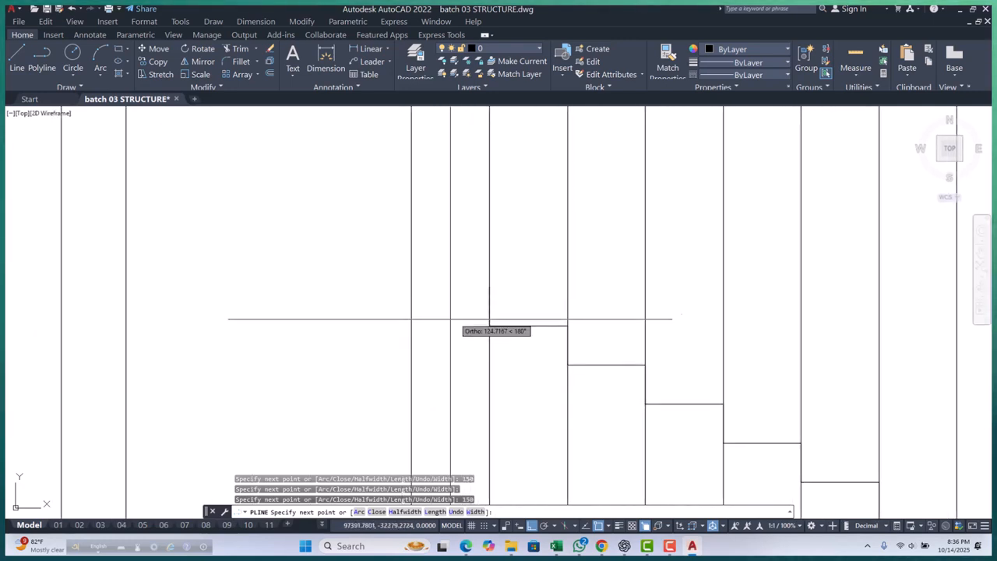
pyautogui.click(410, 287)
# Step: Add the final 150 mm riser and the upper landing line to the grid 03 beam's outer face, and finish the polyline
pyautogui.write('150')
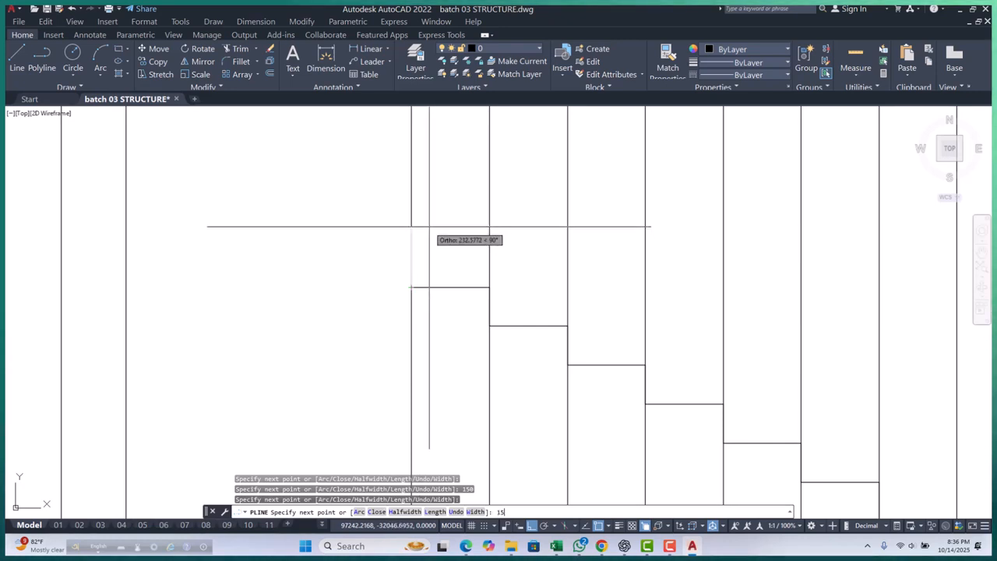
pyautogui.scroll(-3, 411, 227)
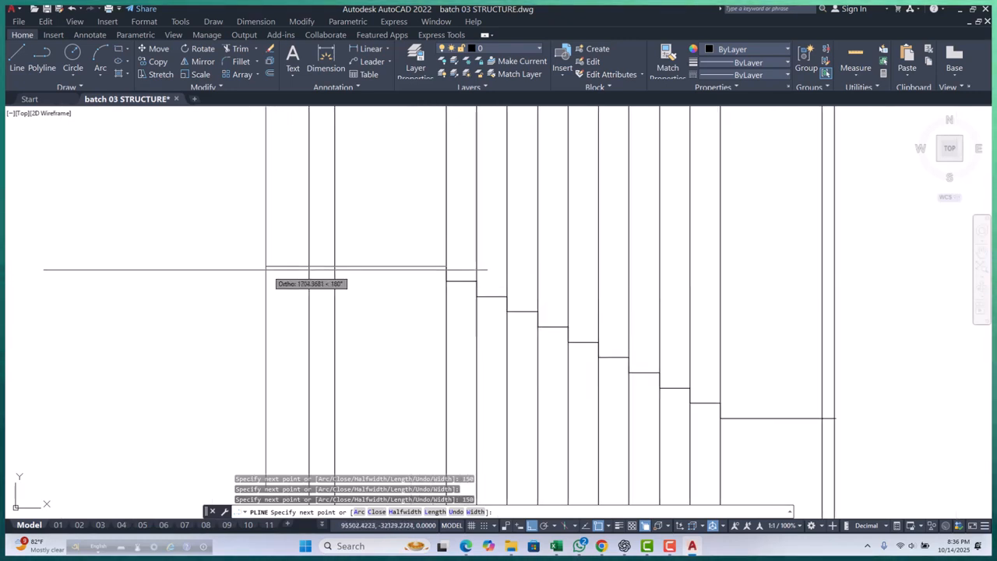
pyautogui.scroll(3, 378, 258)
pyautogui.scroll(-5, 397, 273)
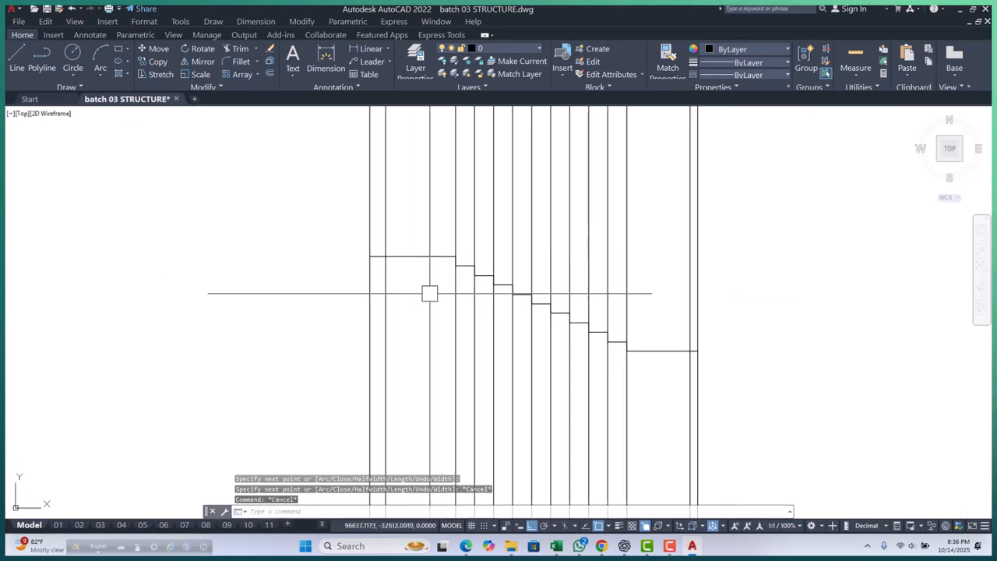
pyautogui.press('Escape')
pyautogui.press('Escape')
pyautogui.press('Escape')
# Step: Examine the title of the GB-02 long section drawing for the ground beam size
pyautogui.scroll(3, 432, 311)
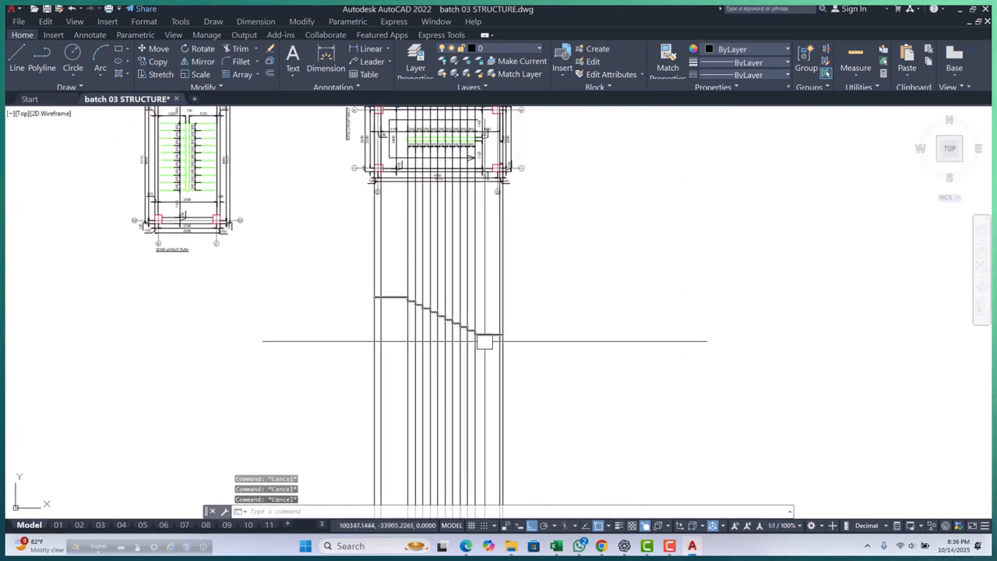
pyautogui.scroll(3, 485, 341)
pyautogui.scroll(-5, 547, 283)
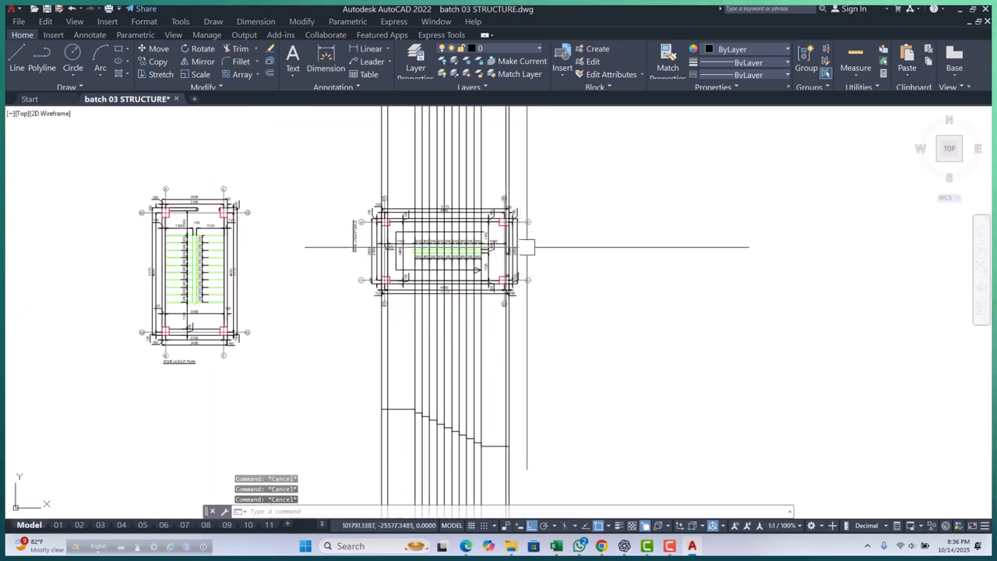
pyautogui.scroll(2, 525, 312)
pyautogui.scroll(-5, 526, 312)
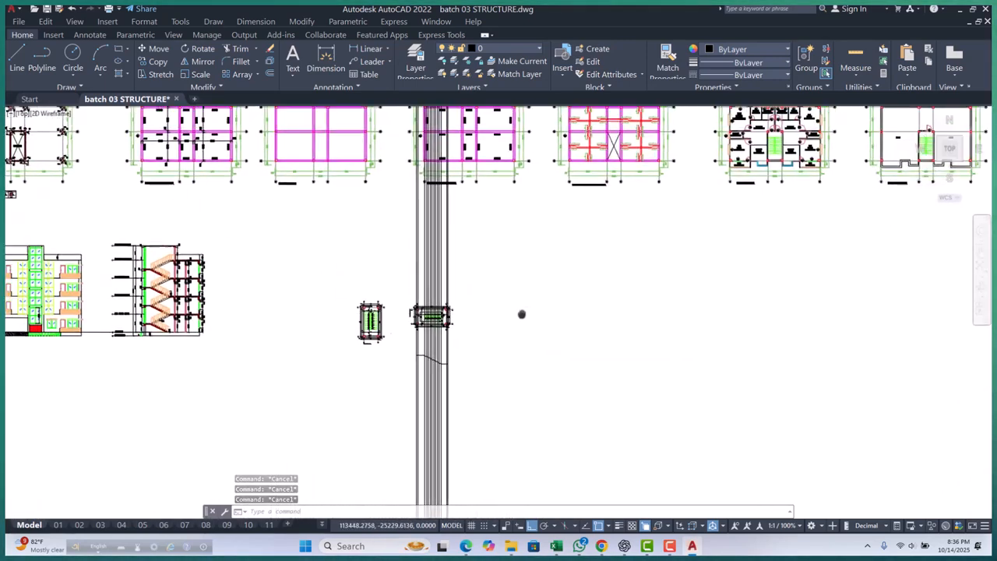
pyautogui.scroll(-3, 526, 311)
pyautogui.scroll(3, 467, 311)
pyautogui.scroll(-3, 494, 262)
pyautogui.scroll(10, 452, 218)
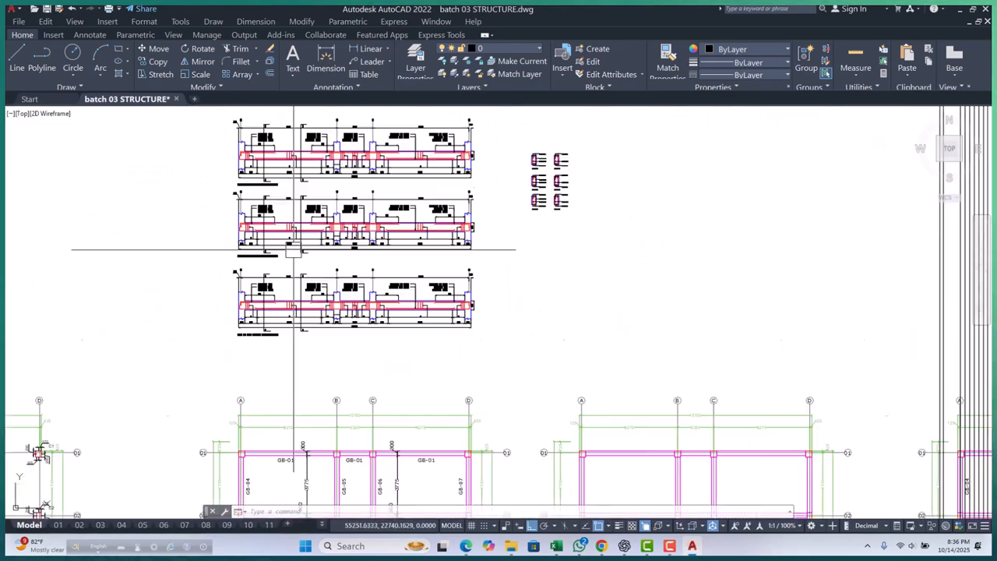
pyautogui.scroll(2, 260, 272)
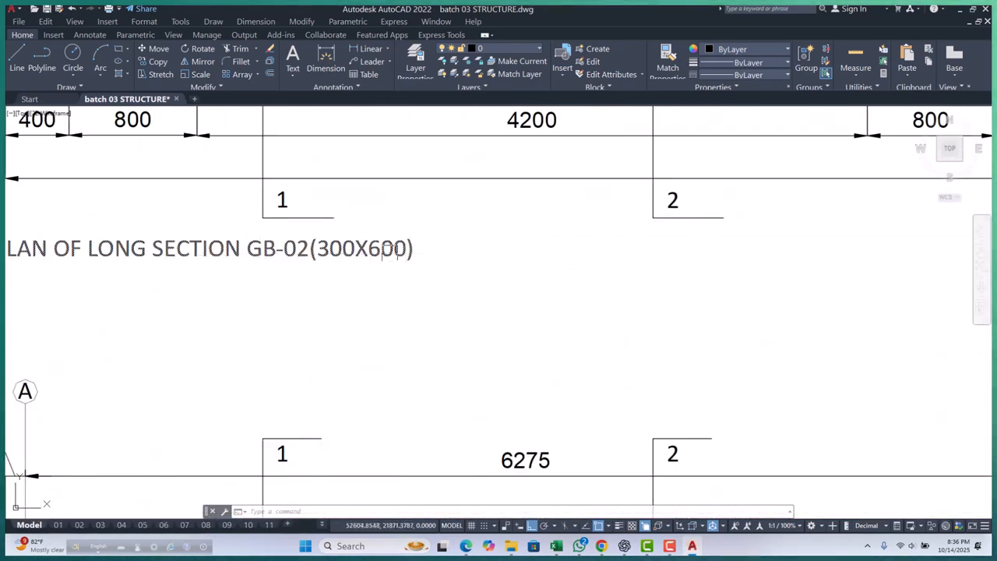
pyautogui.scroll(-8, 385, 204)
pyautogui.scroll(10, 382, 205)
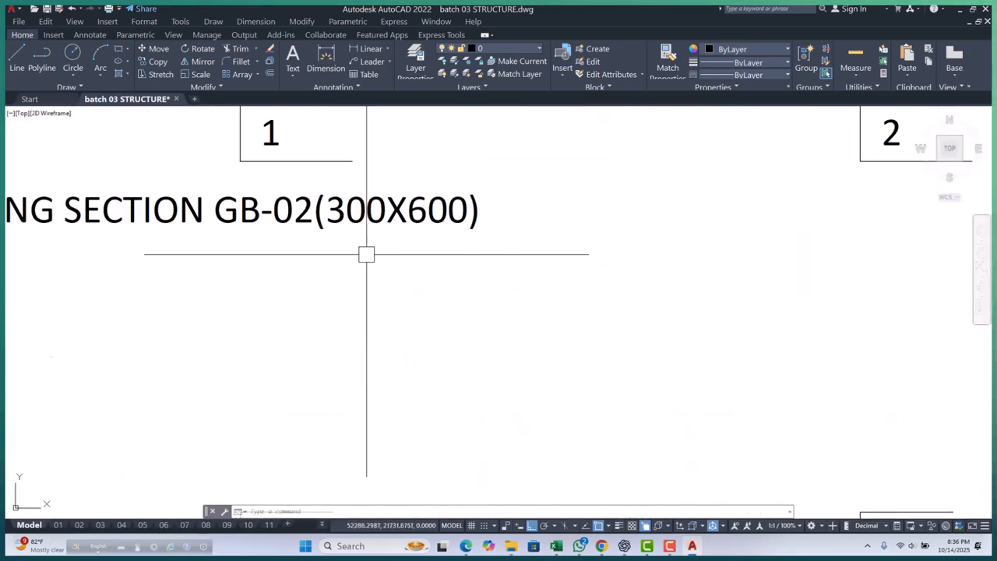
pyautogui.scroll(-10, 374, 210)
pyautogui.scroll(-2, 374, 210)
pyautogui.scroll(10, 545, 398)
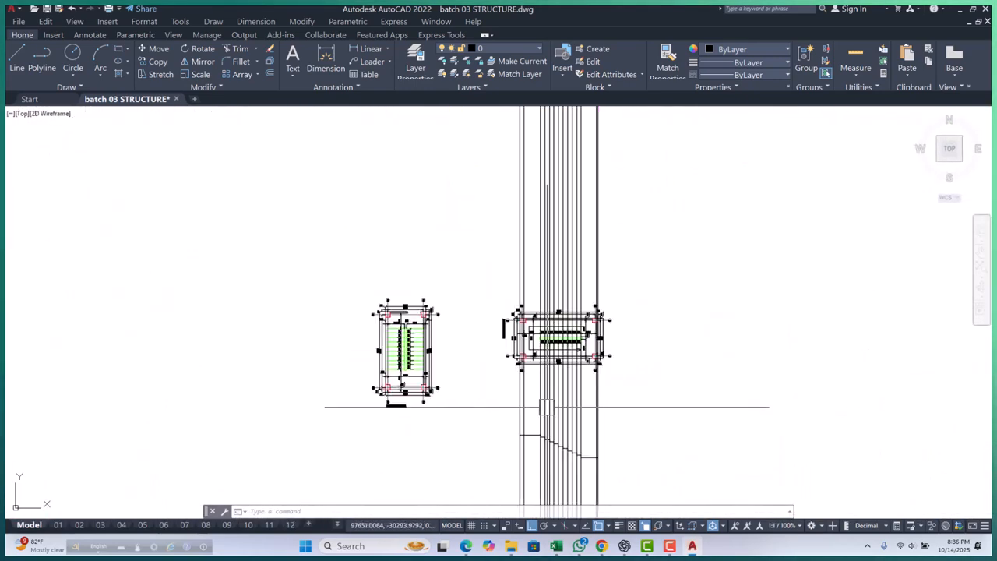
# Step: Erase the grid 02 beam's inner-face construction line and offset its outer-face line 300 mm inward
pyautogui.scroll(2, 580, 352)
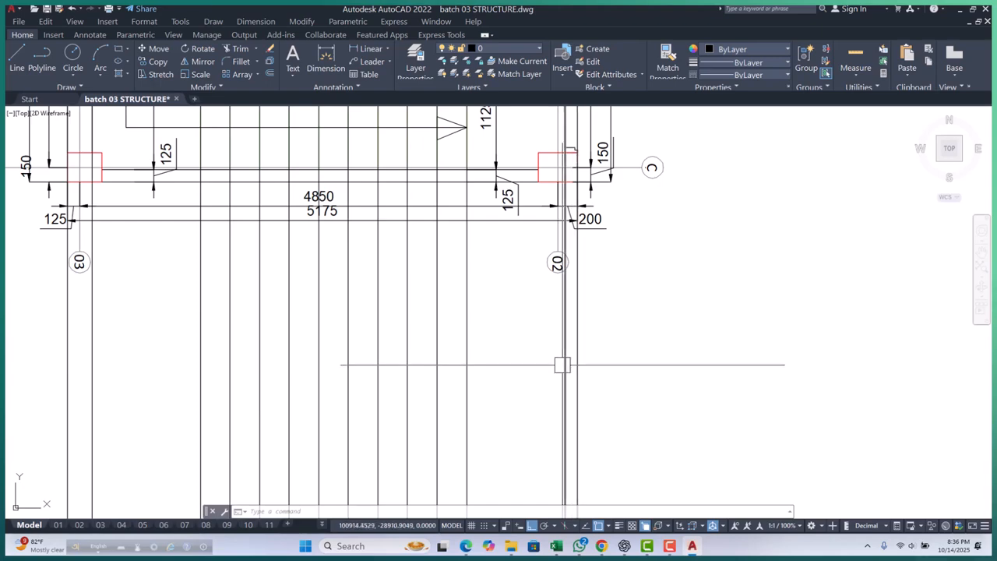
pyautogui.scroll(-4, 608, 372)
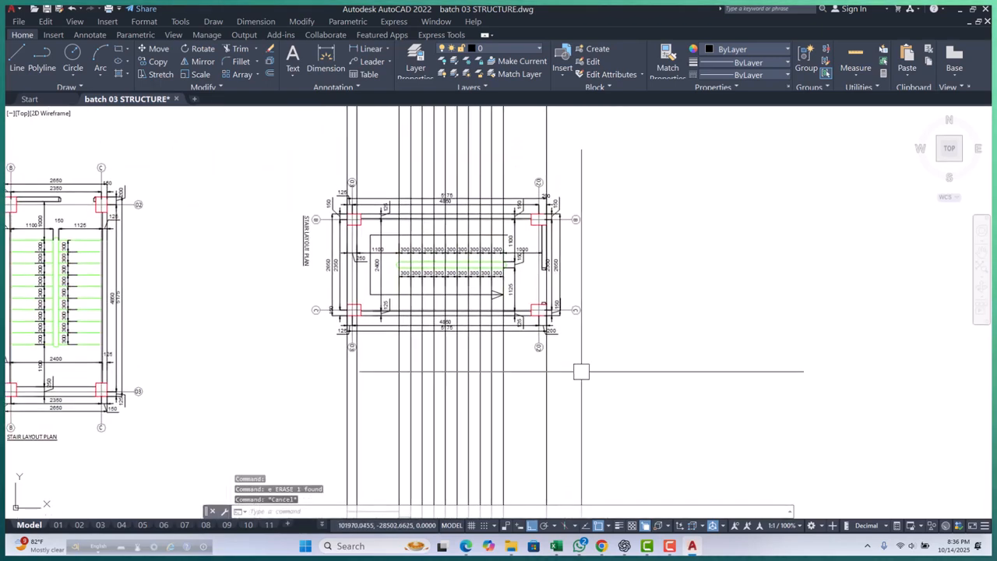
pyautogui.write('o')
pyautogui.press('Return')
pyautogui.write('300')
pyautogui.press('Return')
pyautogui.click(545, 392)
pyautogui.click(529, 373)
pyautogui.scroll(-4, 563, 349)
pyautogui.scroll(6, 483, 324)
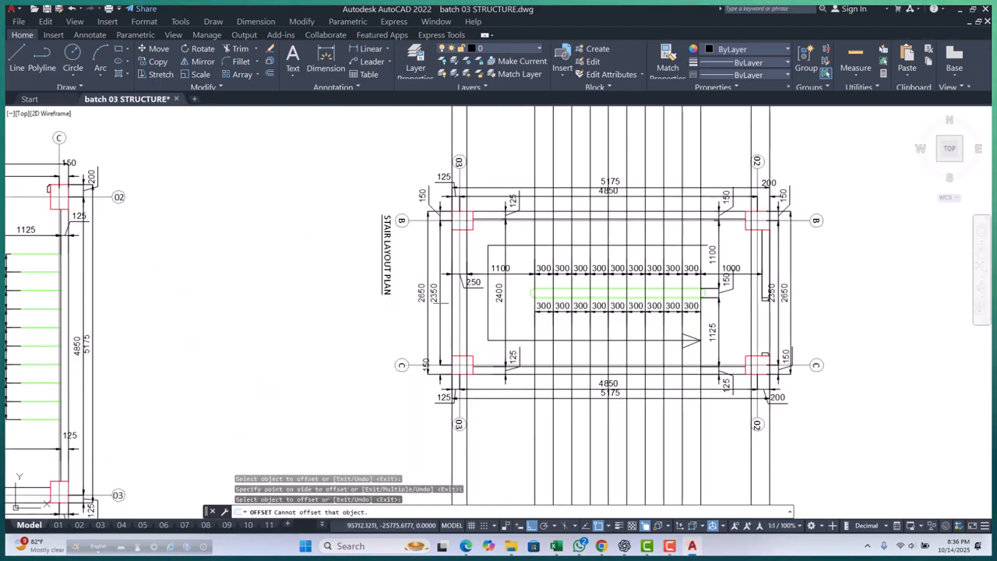
pyautogui.scroll(-2, 453, 282)
pyautogui.press('Escape')
pyautogui.press('Escape')
# Step: Measure the width of the grid 03 beam on the rotated plan with a linear dimension
pyautogui.scroll(5, 483, 323)
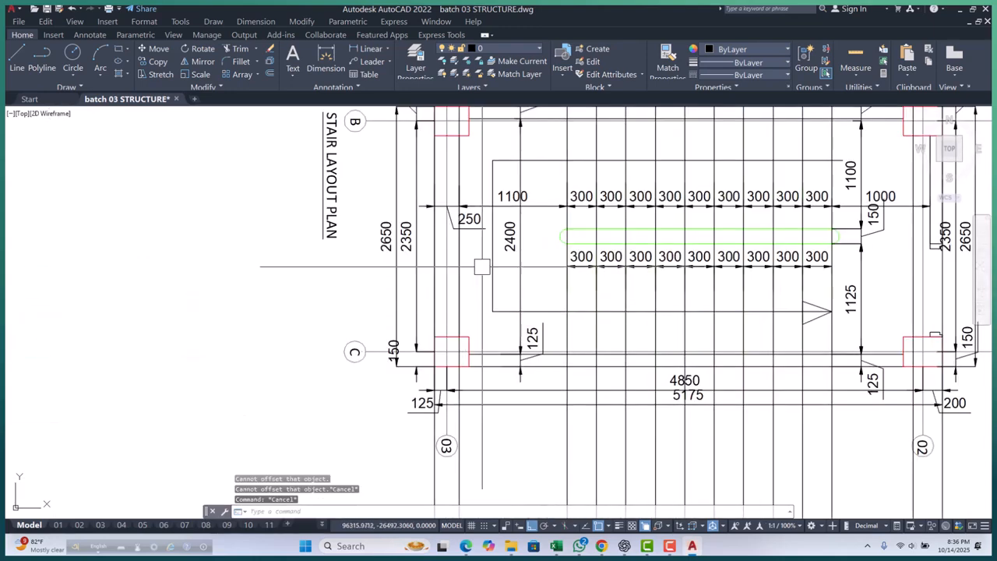
pyautogui.click(370, 48)
pyautogui.scroll(2, 471, 290)
pyautogui.click(410, 294)
pyautogui.click(450, 294)
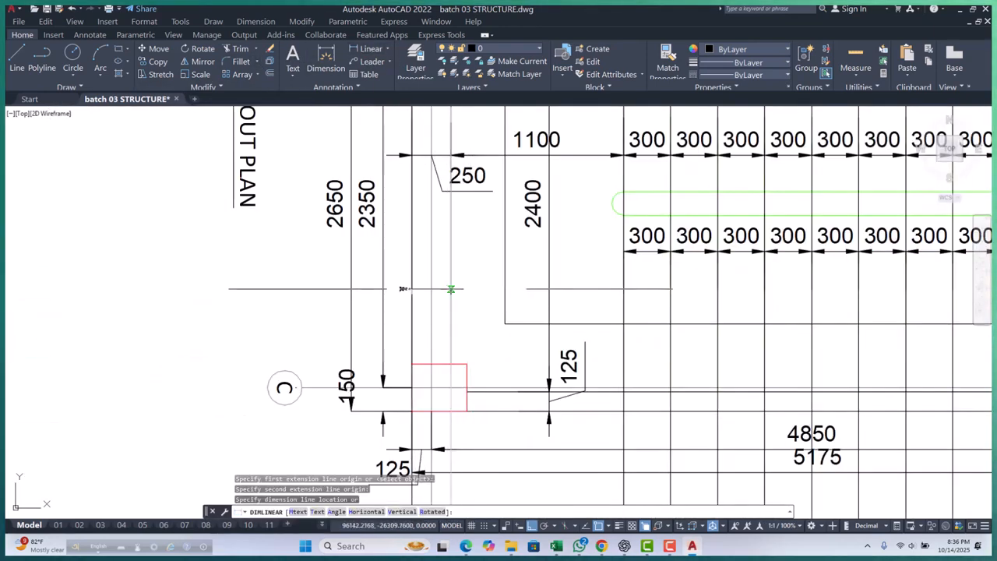
pyautogui.press('Escape')
pyautogui.scroll(-5, 456, 292)
pyautogui.press('Escape')
pyautogui.press('Escape')
# Step: Draw a horizontal polyline at the lower landing level from the grid 02 beam's inner face outward past its outer face
pyautogui.scroll(6, 483, 335)
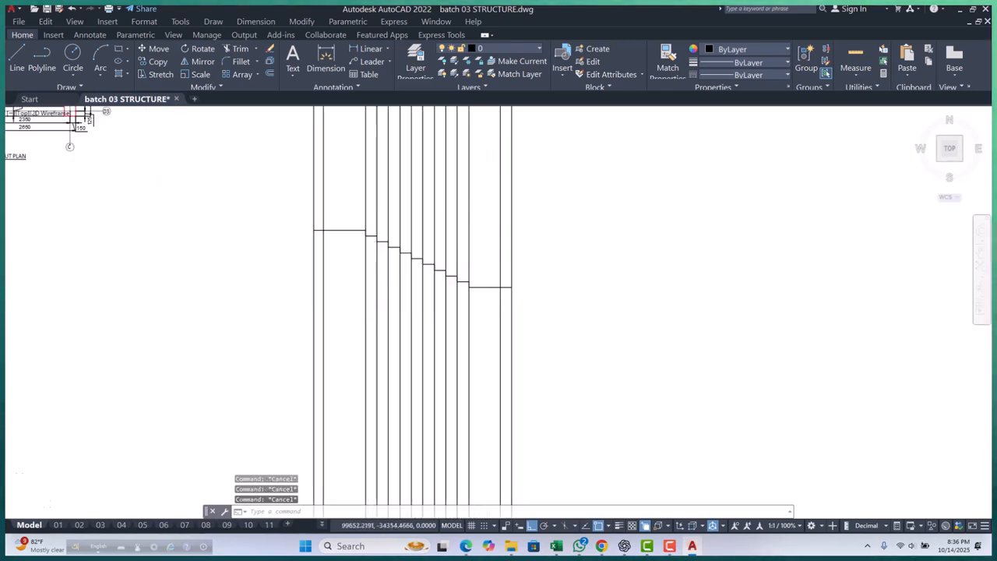
pyautogui.write('pl')
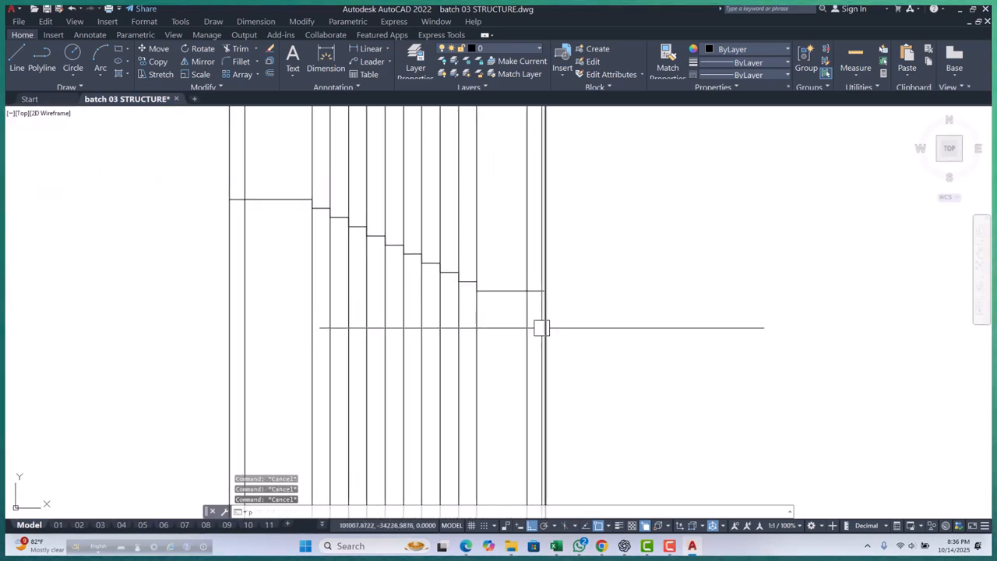
pyautogui.press('Return')
pyautogui.scroll(2, 527, 294)
pyautogui.click(527, 289)
pyautogui.click(689, 301)
pyautogui.press('Escape')
pyautogui.press('Escape')
pyautogui.scroll(-10, 480, 354)
pyautogui.scroll(6, 467, 308)
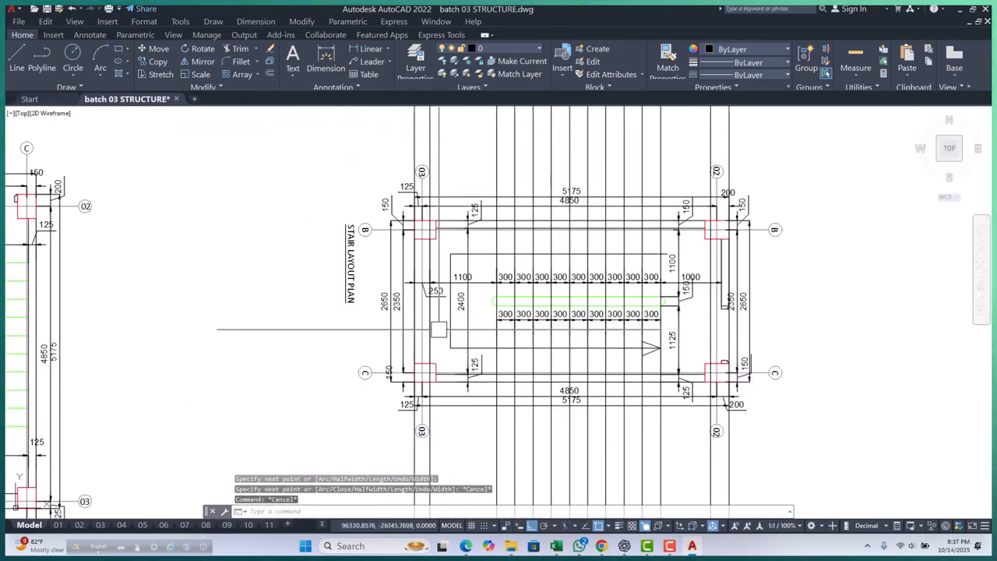
pyautogui.scroll(-4, 483, 327)
pyautogui.scroll(8, 467, 312)
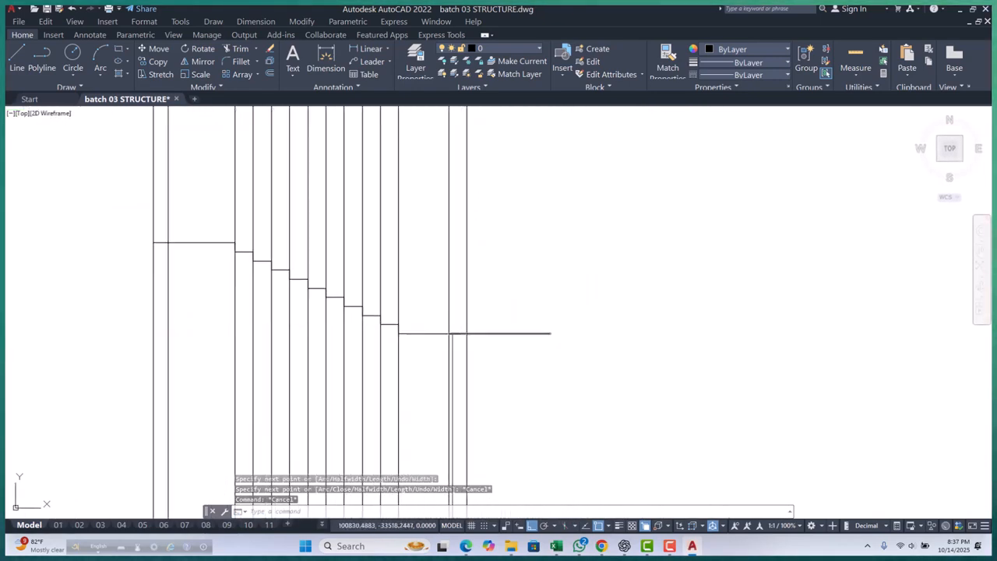
# Step: Offset the lower landing's top line 600 downward to mark the underside of the beam
pyautogui.press('Escape')
pyautogui.press('Escape')
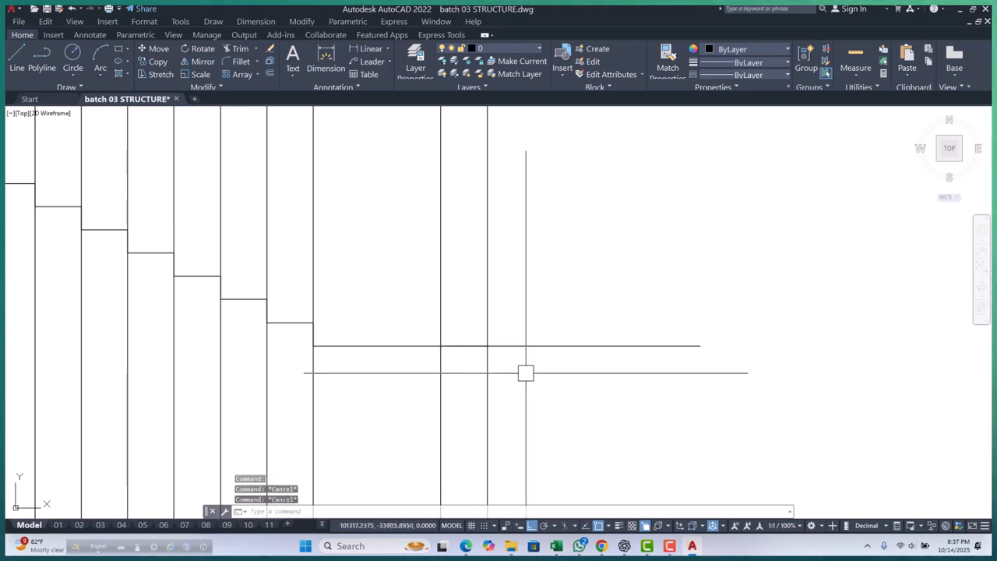
pyautogui.write('o')
pyautogui.press('Return')
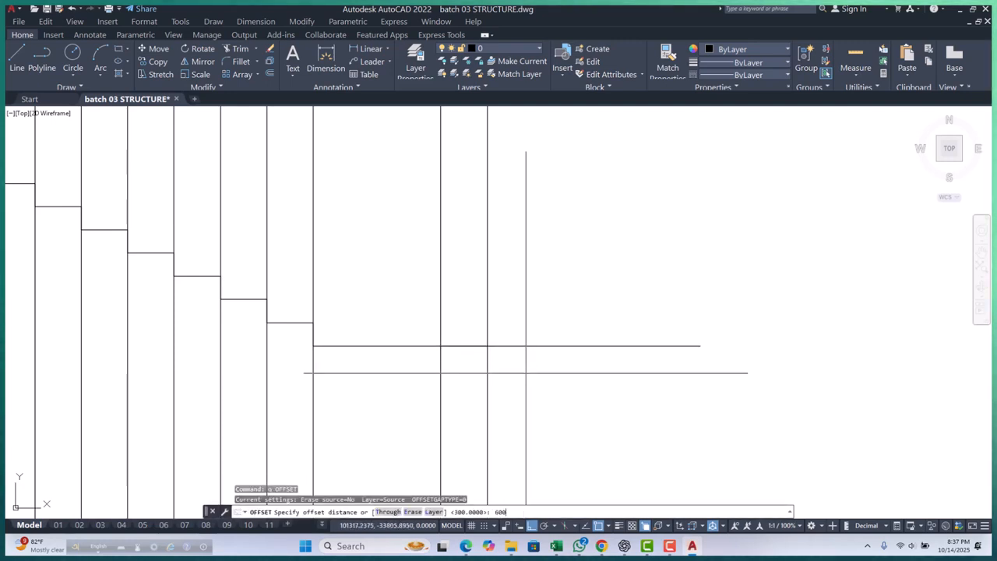
pyautogui.click(527, 345)
pyautogui.click(538, 387)
pyautogui.scroll(-2, 541, 358)
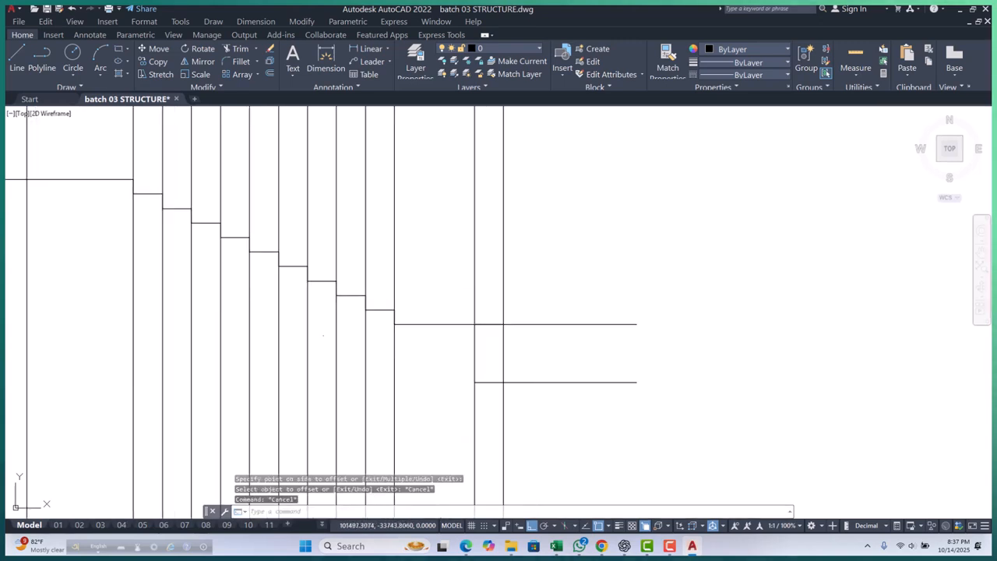
pyautogui.press('Escape')
pyautogui.press('Escape')
pyautogui.press('Escape')
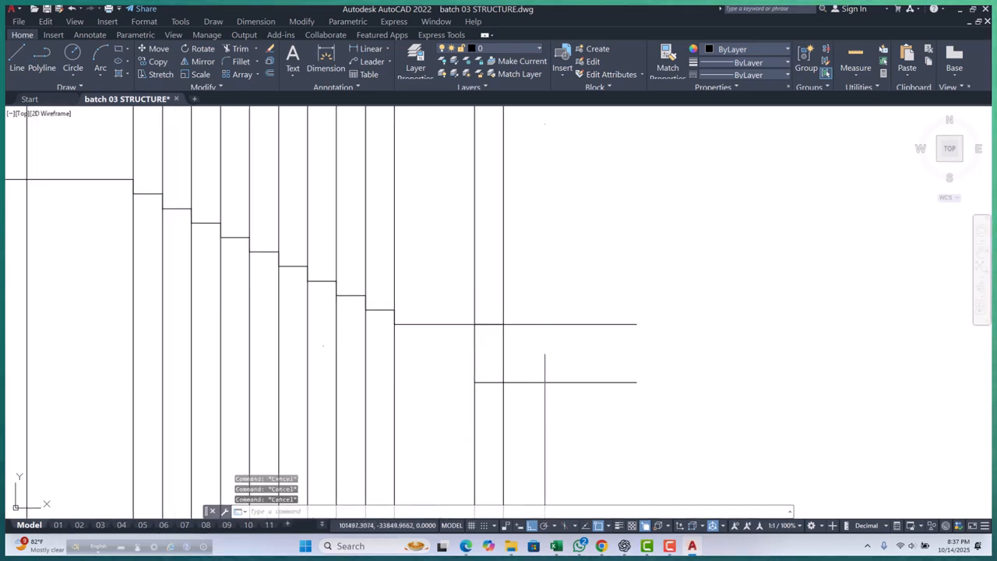
# Step: Draw the beam rectangle between the two vertical lines at the lower landing, spanning from the landing line to the offset line
pyautogui.moveTo(539, 358); pyautogui.dragTo(546, 352, button='middle')
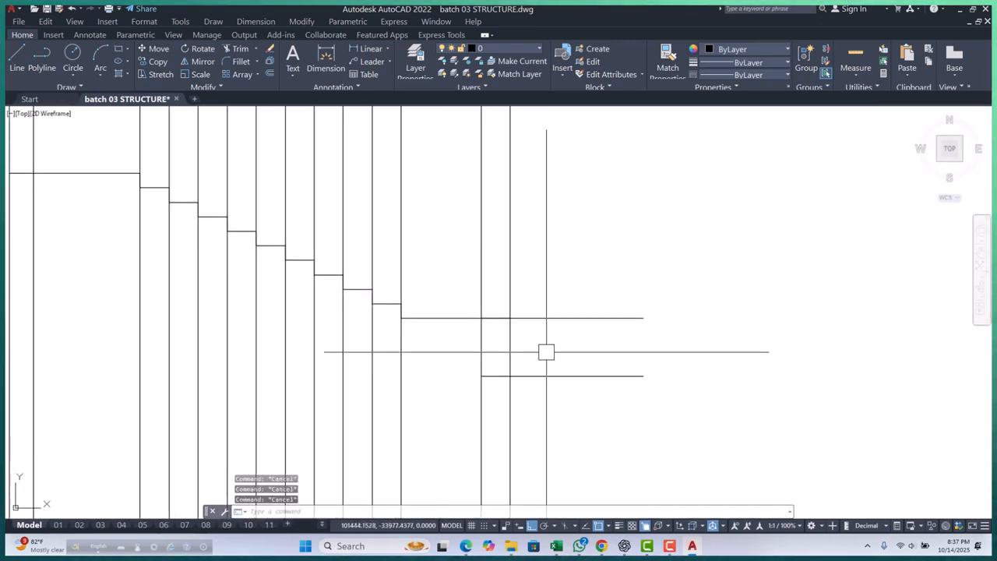
pyautogui.scroll(2, 482, 350)
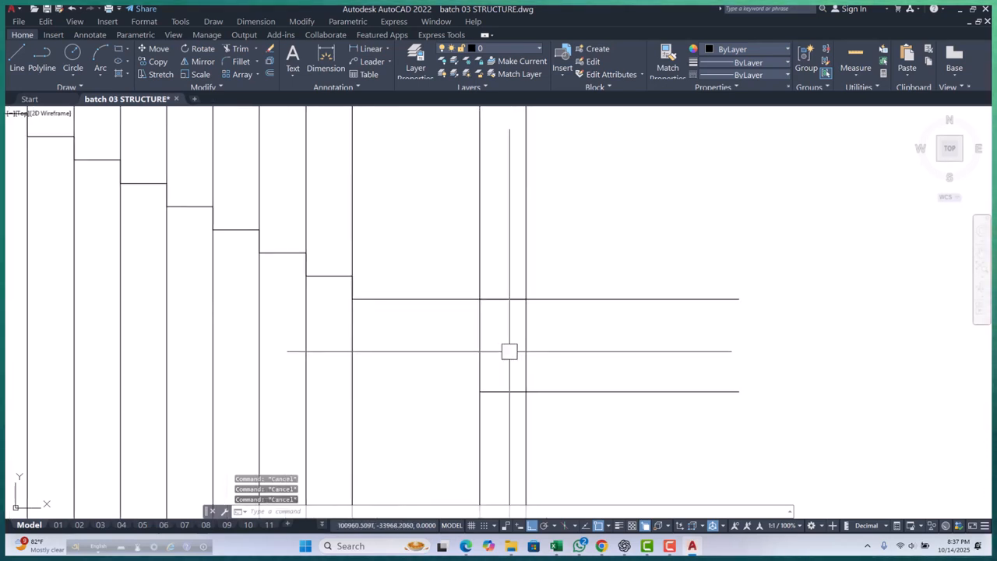
pyautogui.write('c')
pyautogui.press('Return')
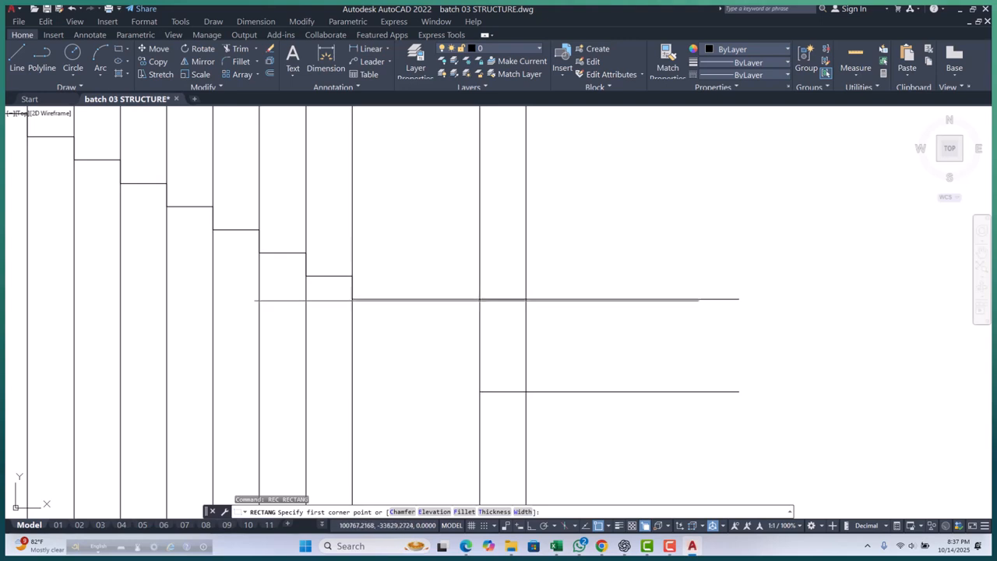
pyautogui.click(480, 299)
pyautogui.scroll(-3, 526, 392)
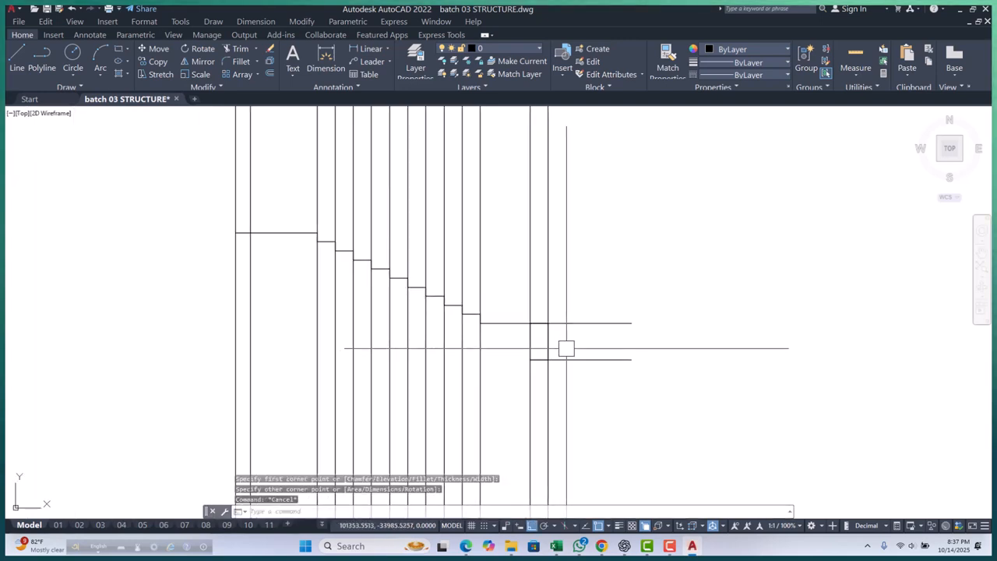
pyautogui.press('Escape')
pyautogui.press('Escape')
pyautogui.press('Escape')
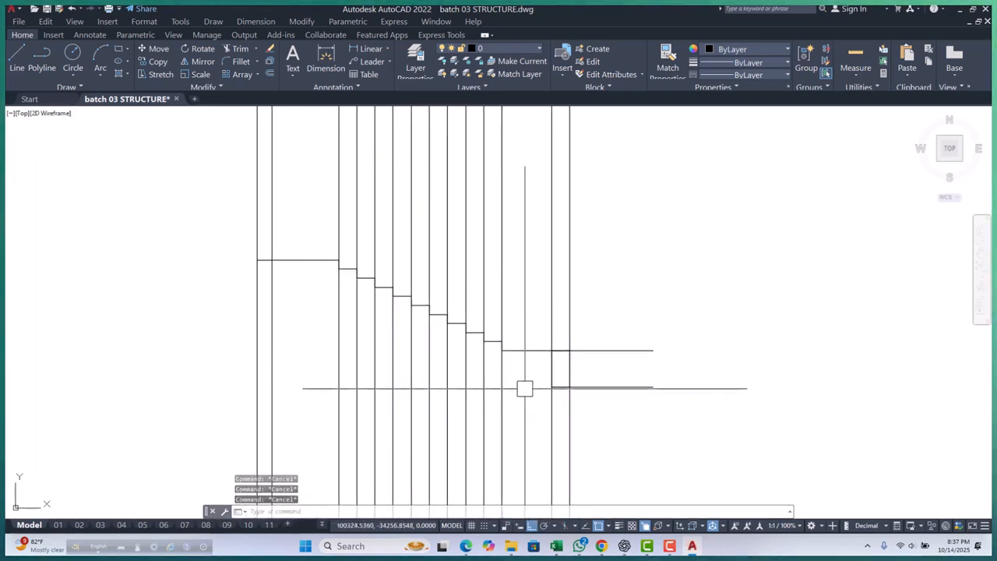
# Step: Erase the vertical construction lines running through the stair treads
pyautogui.click(515, 378)
pyautogui.scroll(4, 342, 380)
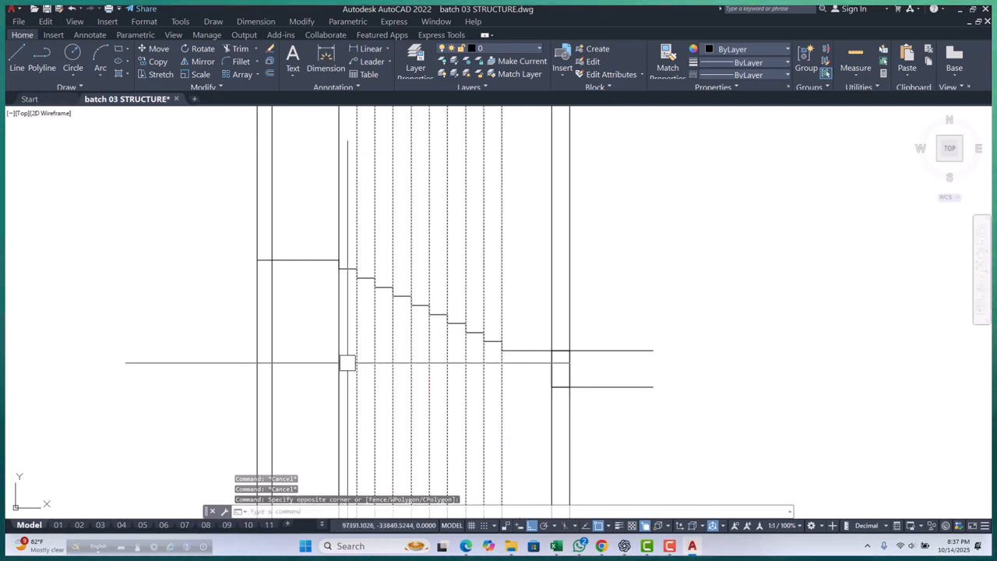
pyautogui.click(316, 370)
pyautogui.write('e')
pyautogui.press('Return')
pyautogui.press('Escape')
pyautogui.press('Escape')
# Step: Draw a sloped polyline through the inner corners of the middle steps of the flight
pyautogui.scroll(-6, 334, 380)
pyautogui.moveTo(402, 371); pyautogui.dragTo(415, 381, button='middle')
pyautogui.press('Return')
pyautogui.scroll(6, 415, 381)
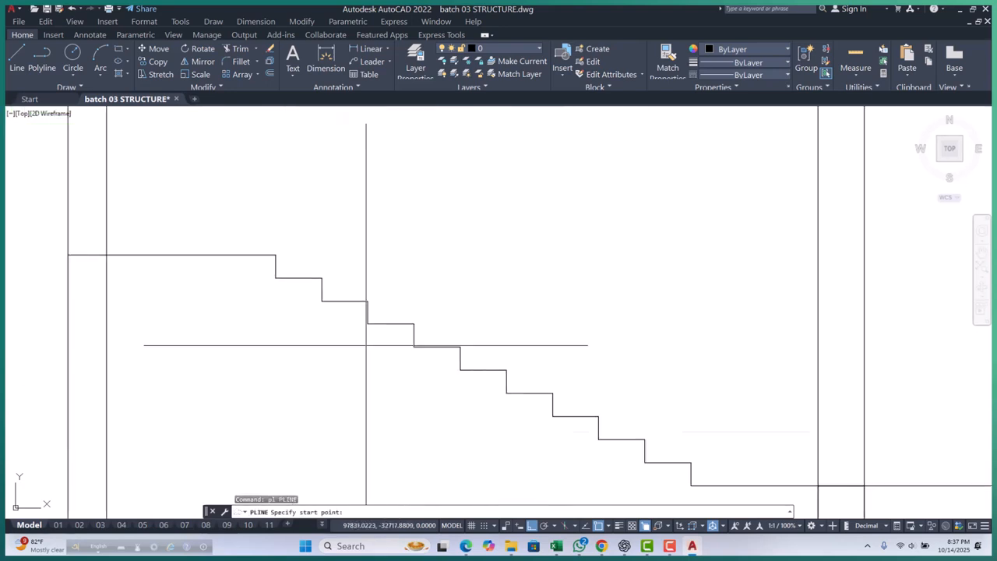
pyautogui.click(369, 312)
pyautogui.scroll(-2, 382, 329)
pyautogui.scroll(3, 456, 369)
pyautogui.click(481, 359)
pyautogui.press('Return')
# Step: Offset the sloped polyline 150 below the steps to form the waist slab's underside
pyautogui.write('o')
pyautogui.press('Return')
pyautogui.write('150')
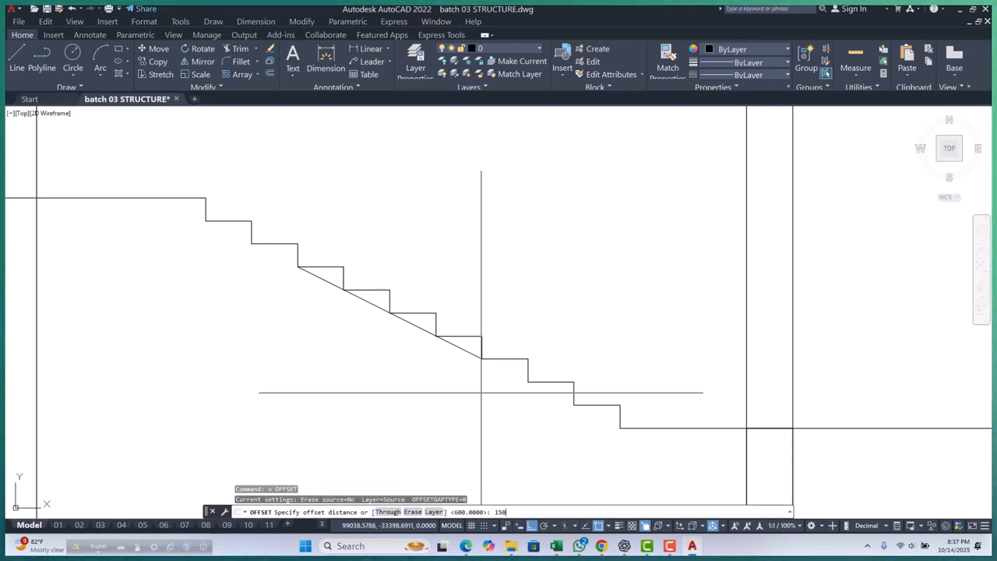
pyautogui.press('Return')
pyautogui.click(460, 349)
pyautogui.click(438, 407)
pyautogui.scroll(-5, 468, 257)
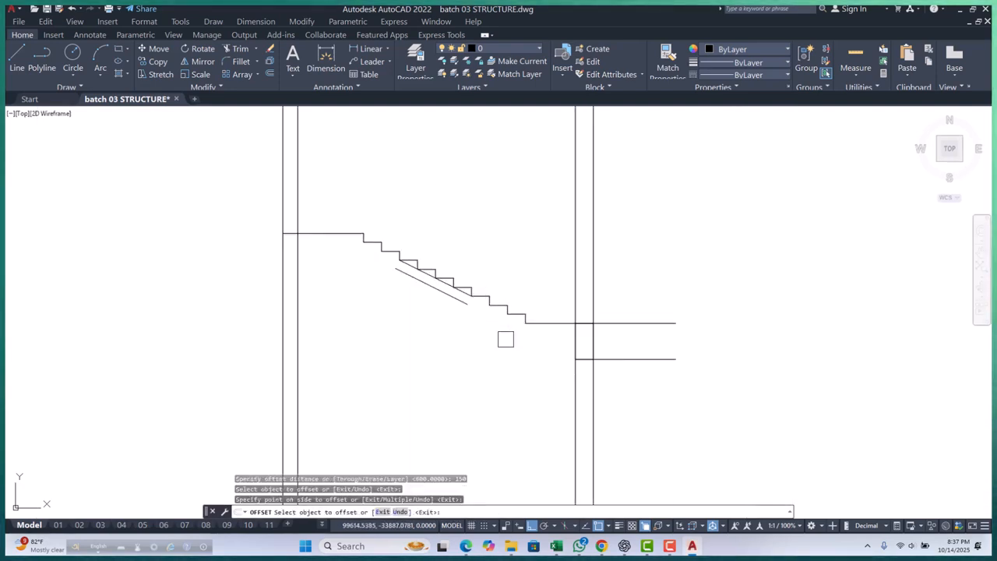
# Step: Draw a polyline over the lower landing line, from the base of the last riser to the line's far end
pyautogui.scroll(2, 559, 331)
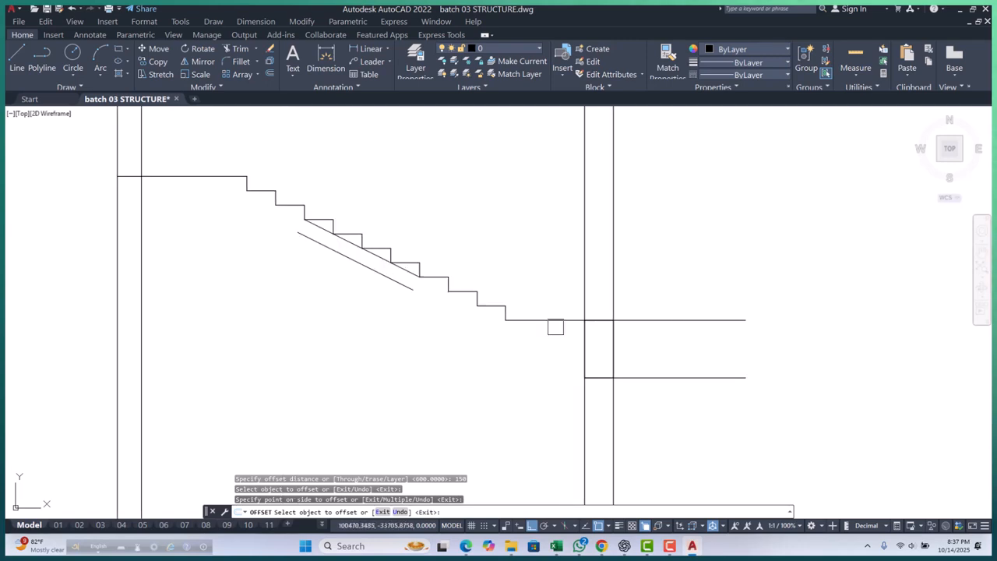
pyautogui.press('Escape')
pyautogui.press('Return')
pyautogui.scroll(4, 513, 319)
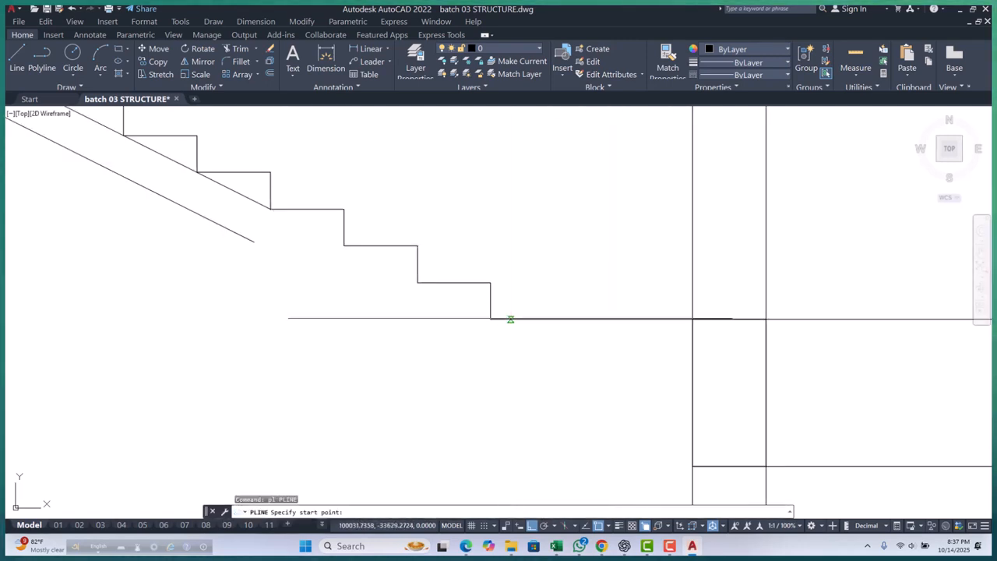
pyautogui.click(490, 318)
pyautogui.scroll(-5, 489, 318)
pyautogui.scroll(2, 677, 329)
pyautogui.click(679, 329)
pyautogui.press('Return')
# Step: Draw a polyline over the upper landing line, from the outer vertical line to the edge of the first riser
pyautogui.scroll(-4, 685, 349)
pyautogui.scroll(6, 453, 313)
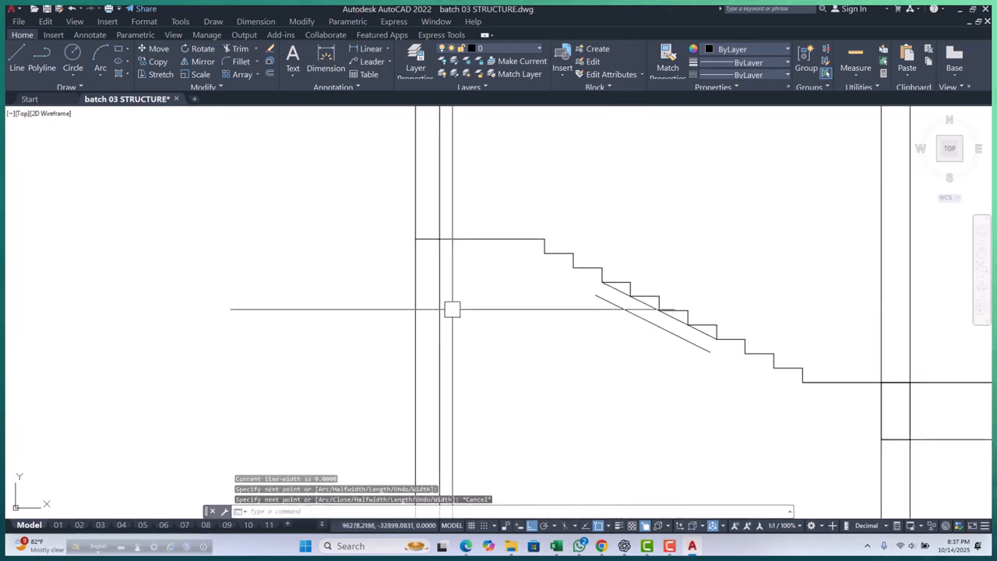
pyautogui.press('Return')
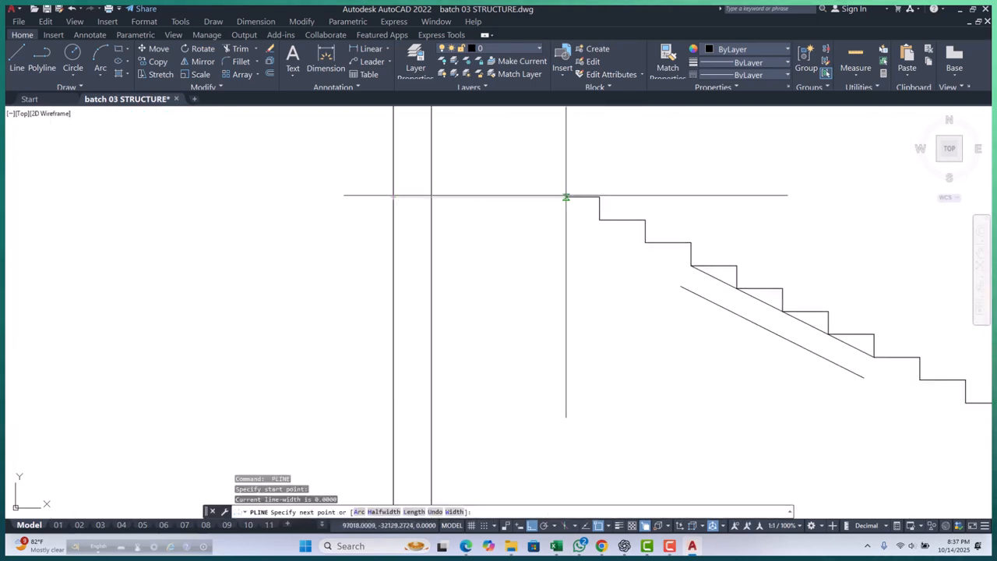
pyautogui.click(598, 196)
pyautogui.press('Escape')
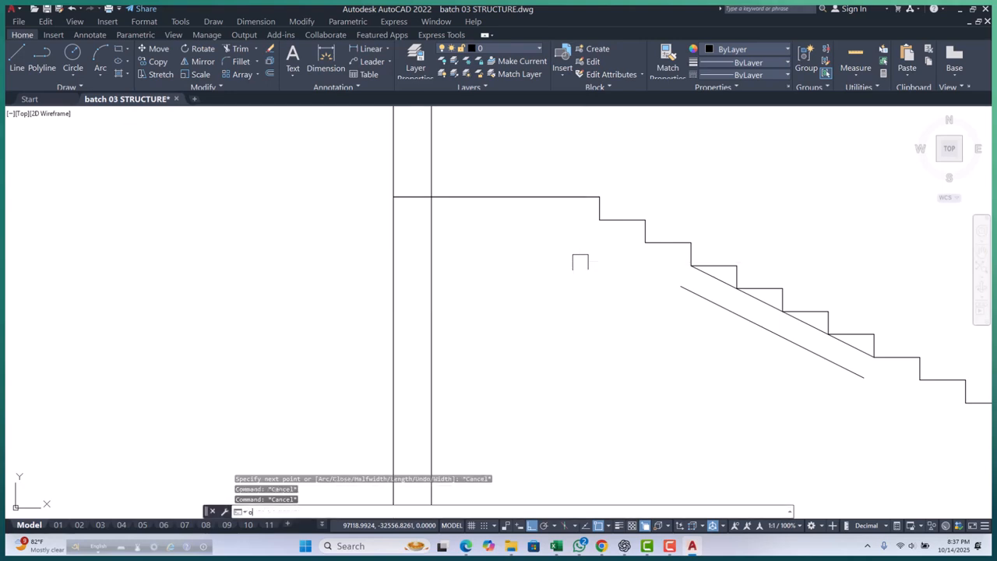
# Step: Offset the upper and lower landing polylines 150 downward to give both landings their slab thickness
pyautogui.press('Return')
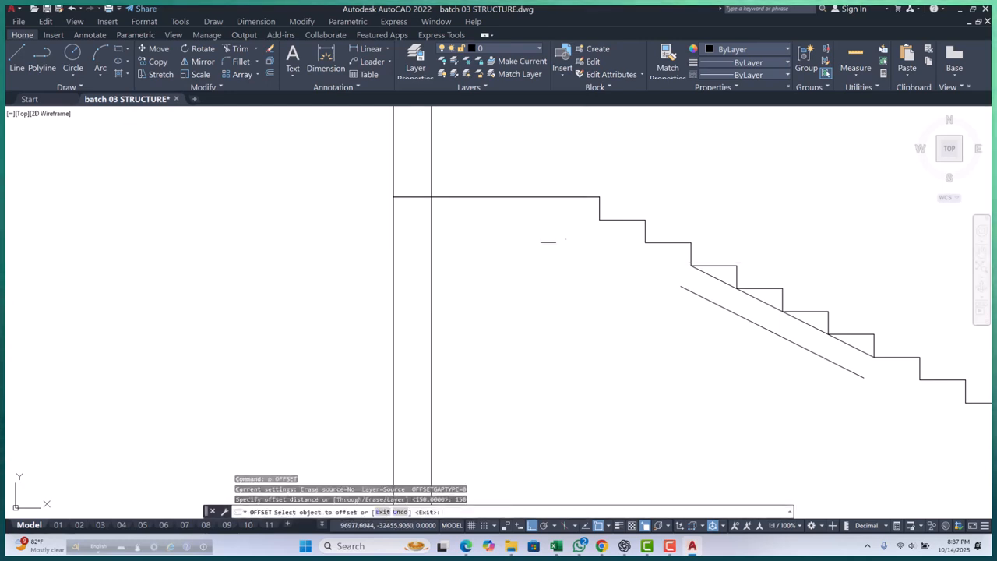
pyautogui.click(520, 198)
pyautogui.click(512, 238)
pyautogui.scroll(-4, 512, 239)
pyautogui.scroll(2, 589, 318)
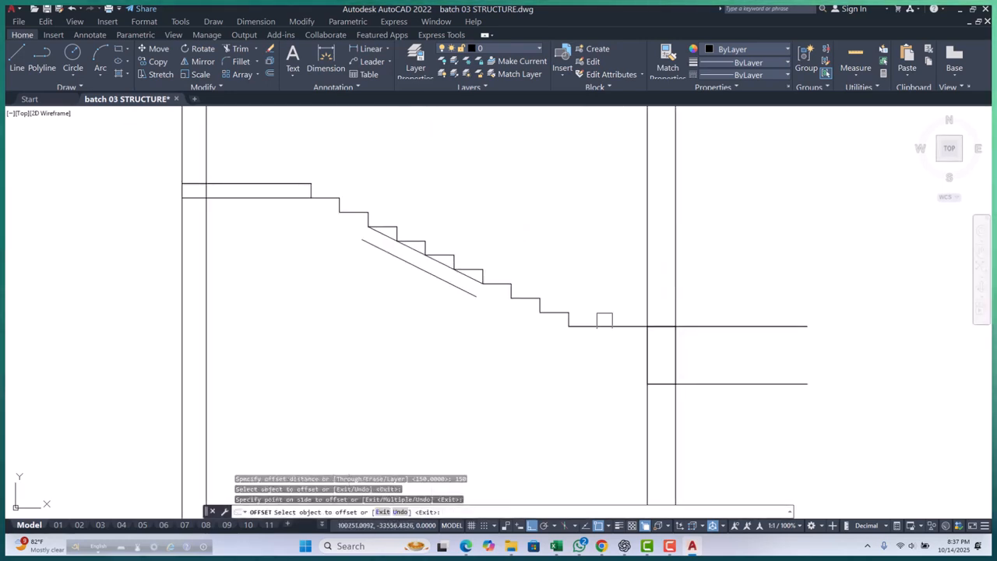
pyautogui.click(621, 324)
pyautogui.click(597, 343)
pyautogui.scroll(-3, 685, 342)
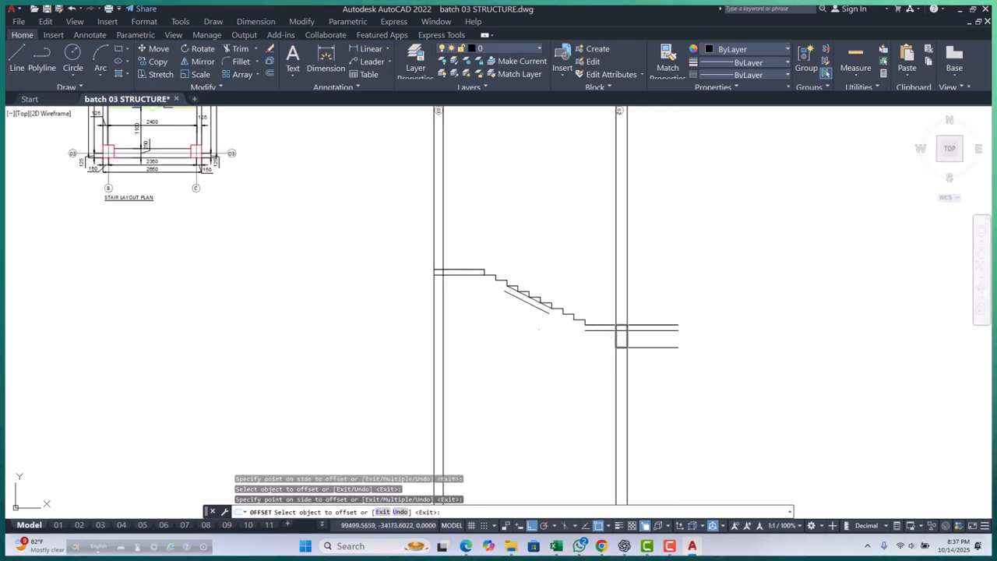
pyautogui.scroll(3, 565, 337)
pyautogui.press('Escape')
pyautogui.press('Escape')
pyautogui.press('Escape')
# Step: Fillet the sloped underside line with the underside lines of both landings at radius 0
pyautogui.moveTo(539, 335); pyautogui.dragTo(540, 345, button='middle')
pyautogui.write('f')
pyautogui.press('Return')
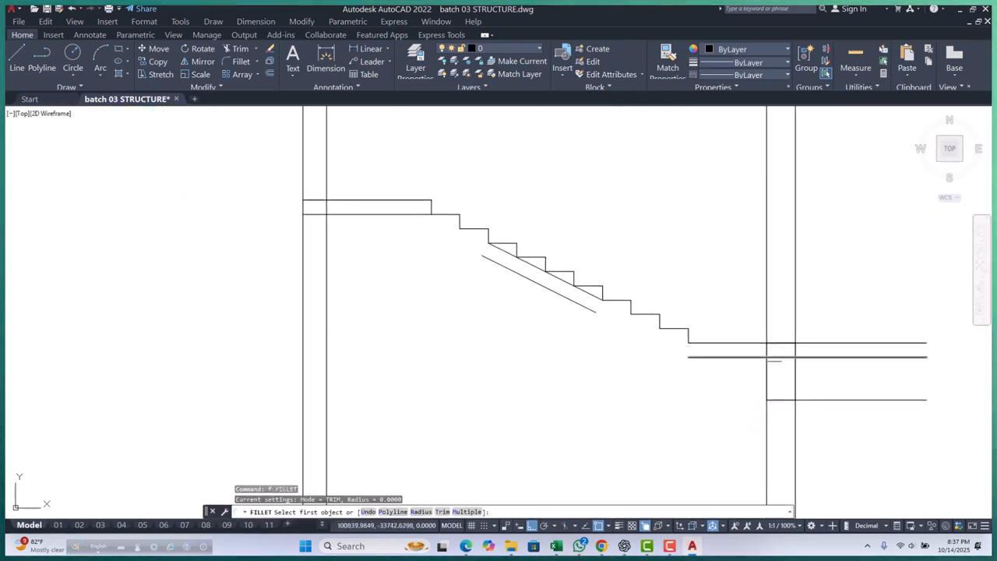
pyautogui.click(584, 307)
pyautogui.press('Return')
pyautogui.click(562, 296)
pyautogui.press('Escape')
pyautogui.press('Escape')
pyautogui.press('Escape')
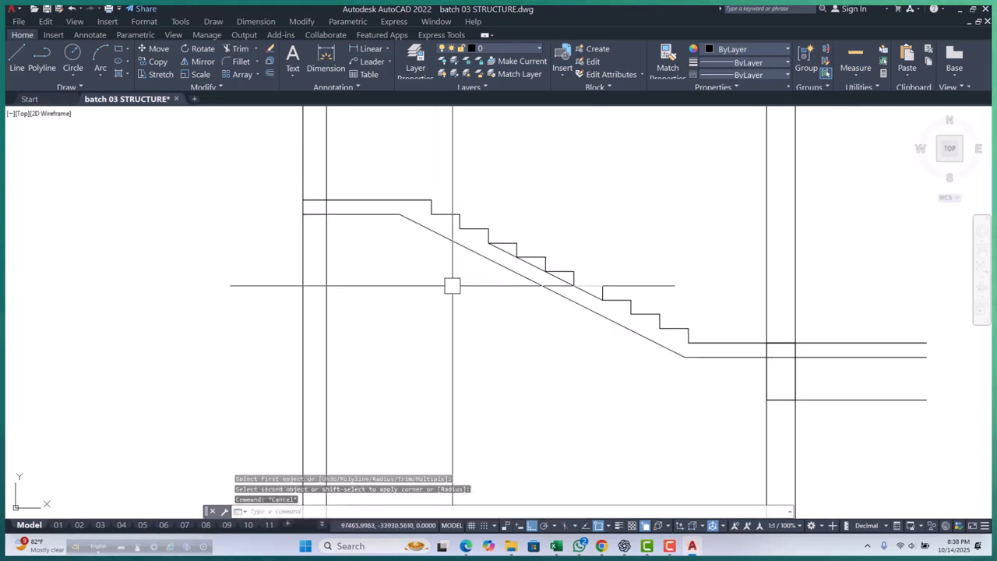
# Step: Erase the sloped helper polyline that touches the inner corners of the steps
pyautogui.scroll(5, 499, 282)
pyautogui.click(505, 268)
pyautogui.write('e')
pyautogui.press('Return')
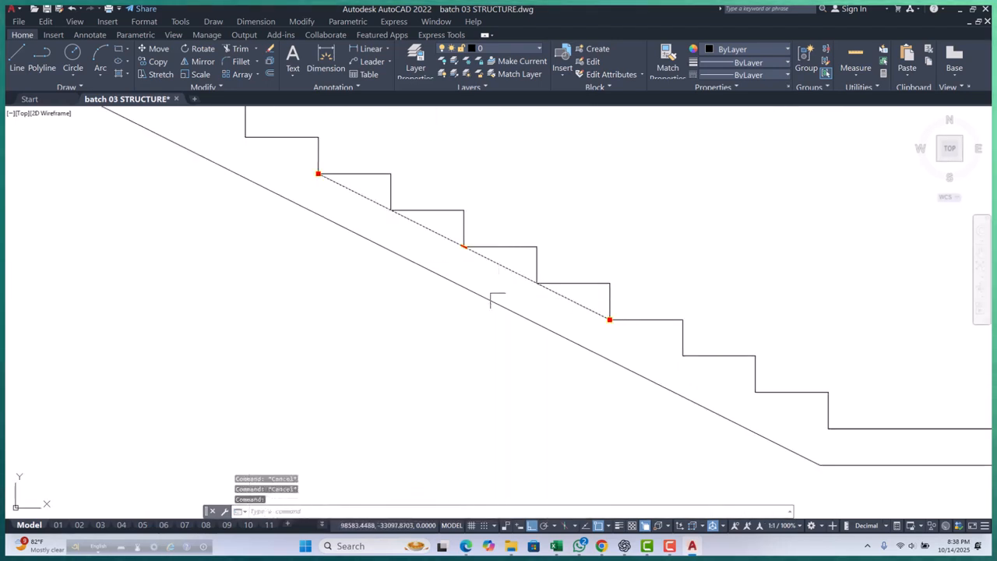
pyautogui.scroll(-5, 494, 293)
pyautogui.press('Escape')
# Step: Offset the beam rectangle 50 inward
pyautogui.scroll(3, 534, 352)
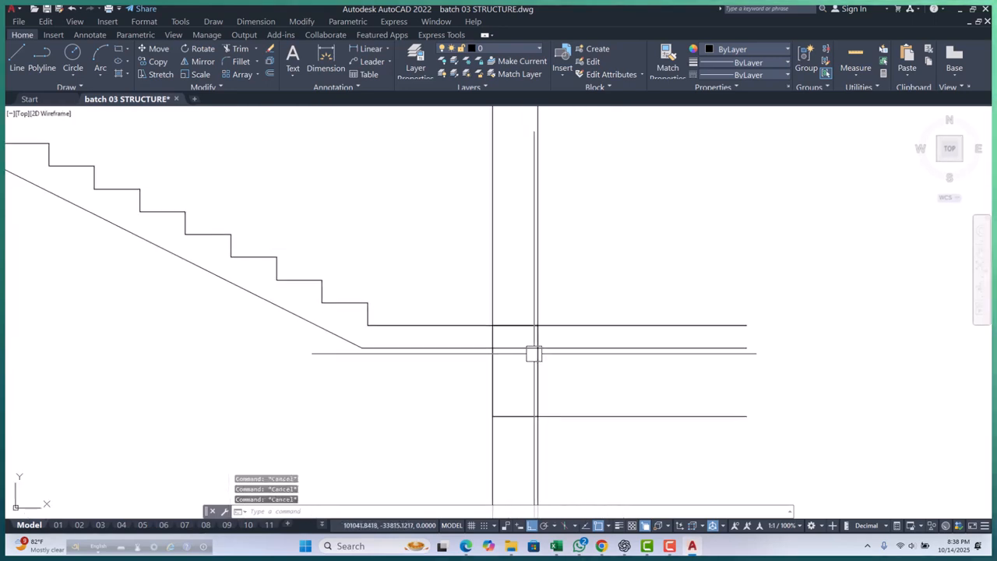
pyautogui.scroll(4, 507, 347)
pyautogui.click(483, 309)
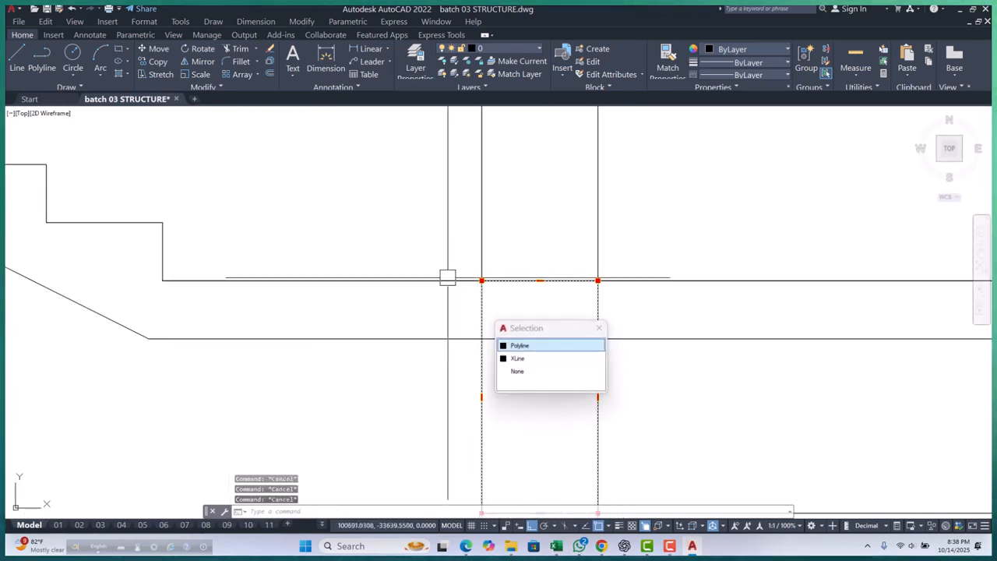
pyautogui.press('Escape')
pyautogui.scroll(-2, 452, 279)
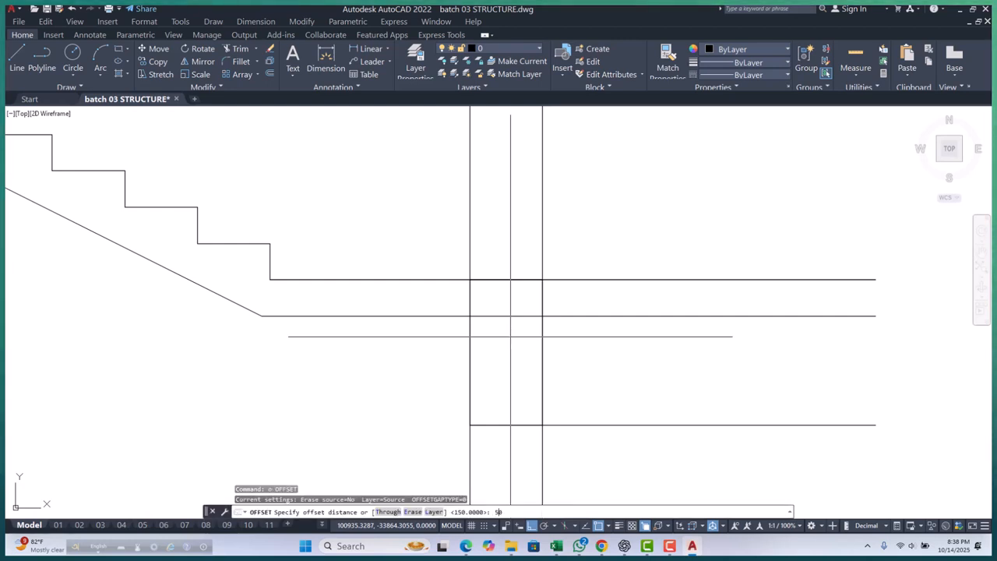
pyautogui.scroll(2, 467, 301)
pyautogui.click(469, 295)
pyautogui.click(521, 333)
pyautogui.click(530, 327)
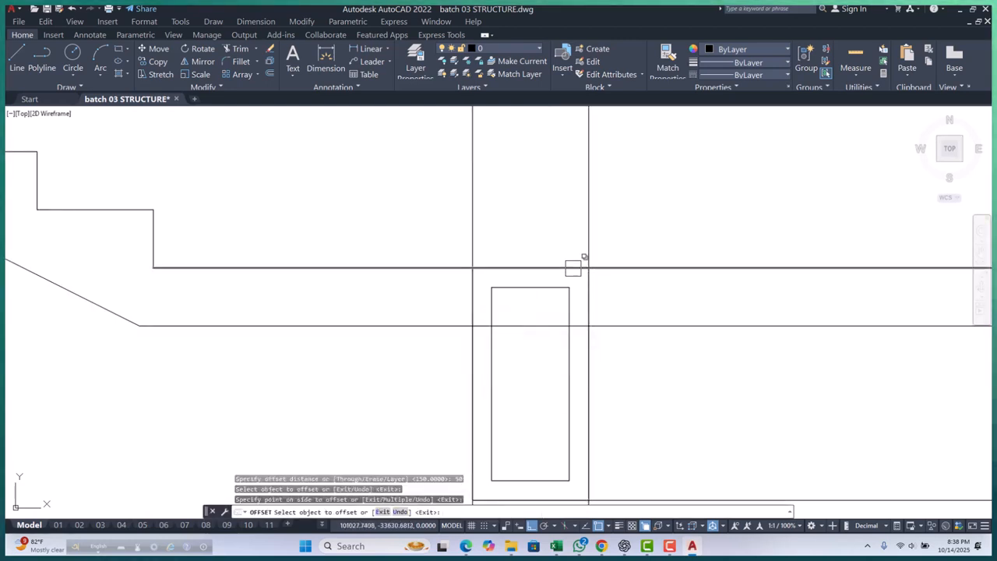
pyautogui.scroll(-2, 571, 269)
pyautogui.press('Escape')
pyautogui.press('Escape')
# Step: Erase the outer beam rectangle, keeping the inner offset rectangle and the construction lines
pyautogui.scroll(3, 544, 281)
pyautogui.click(472, 290)
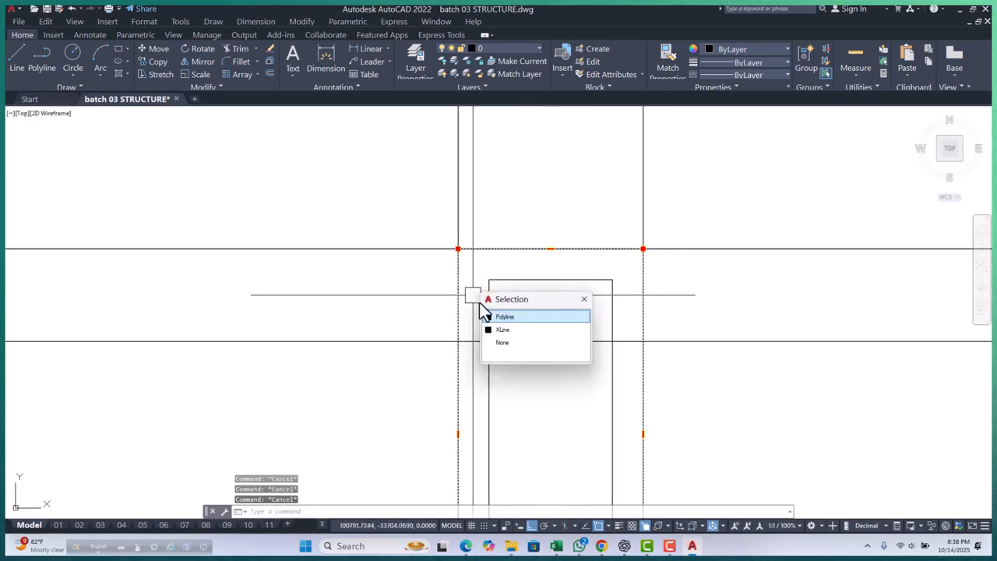
pyautogui.click(506, 317)
pyautogui.write('e')
pyautogui.press('Return')
pyautogui.scroll(-4, 485, 378)
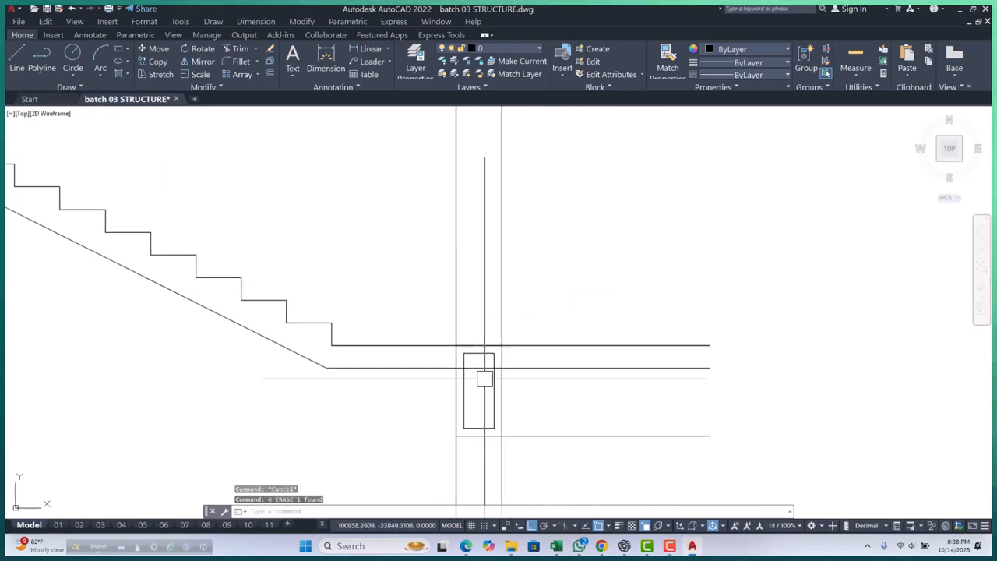
# Step: Try to erase the two vertical construction lines at the beam, and restore them
pyautogui.click(543, 457)
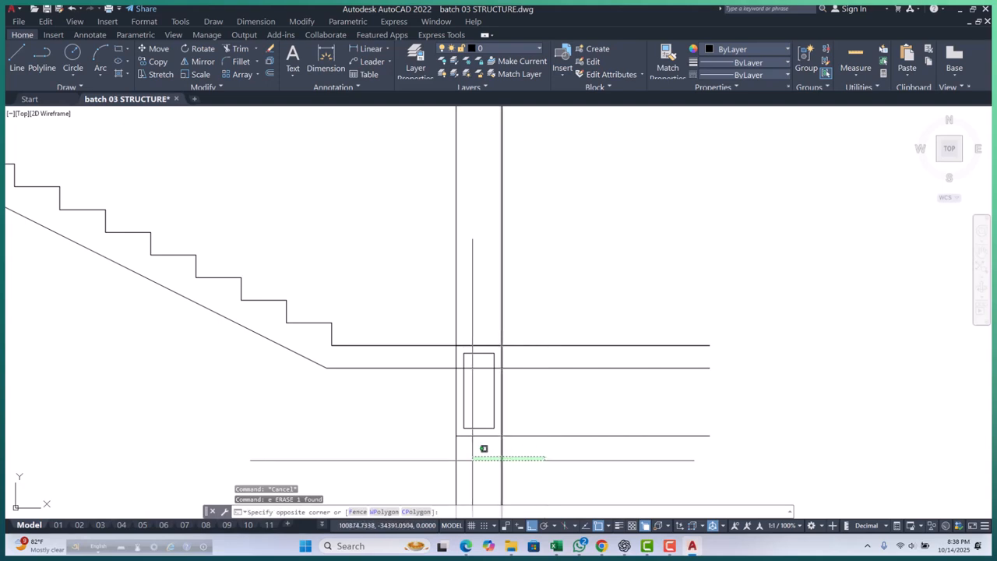
pyautogui.press('Escape')
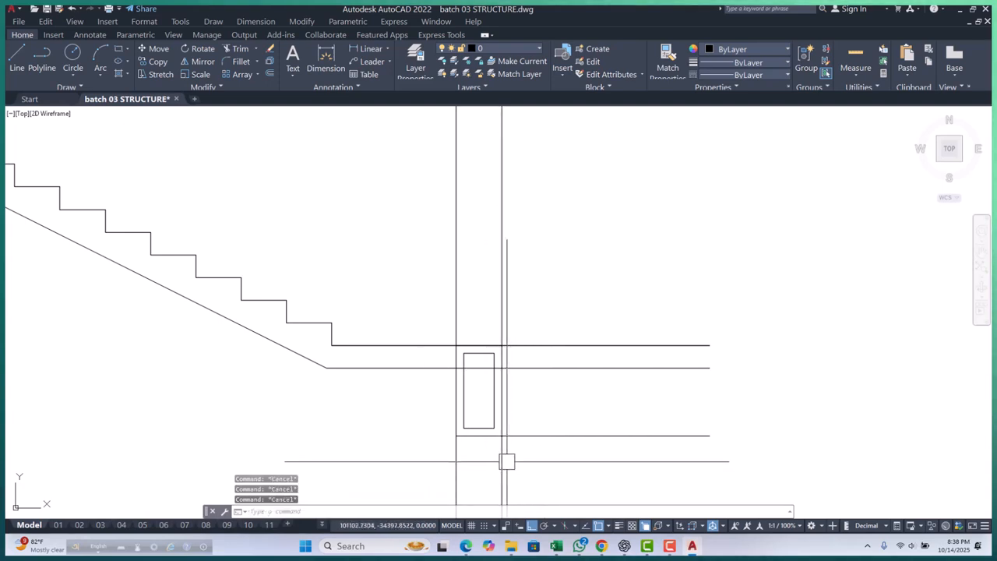
pyautogui.click(521, 448)
pyautogui.click(395, 468)
pyautogui.write('e')
pyautogui.press('Return')
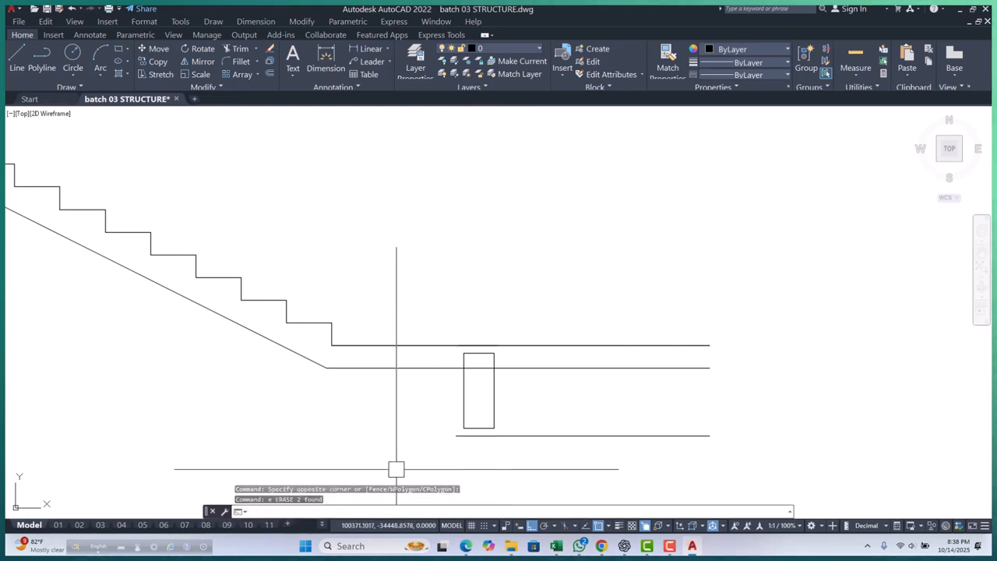
pyautogui.write('u')
pyautogui.press('Return')
# Step: Trim the vertical construction lines and the landing lines around the lower beam so only its outline connected to the slab is left
pyautogui.write('tr')
pyautogui.press('Return')
pyautogui.click(540, 457)
pyautogui.click(430, 467)
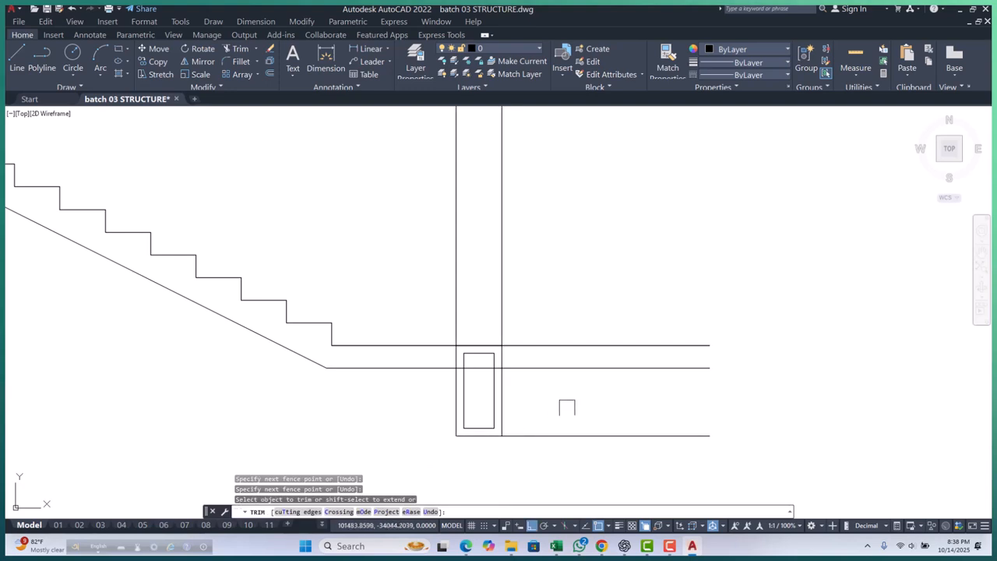
pyautogui.click(549, 283)
pyautogui.press('Return')
pyautogui.scroll(5, 436, 373)
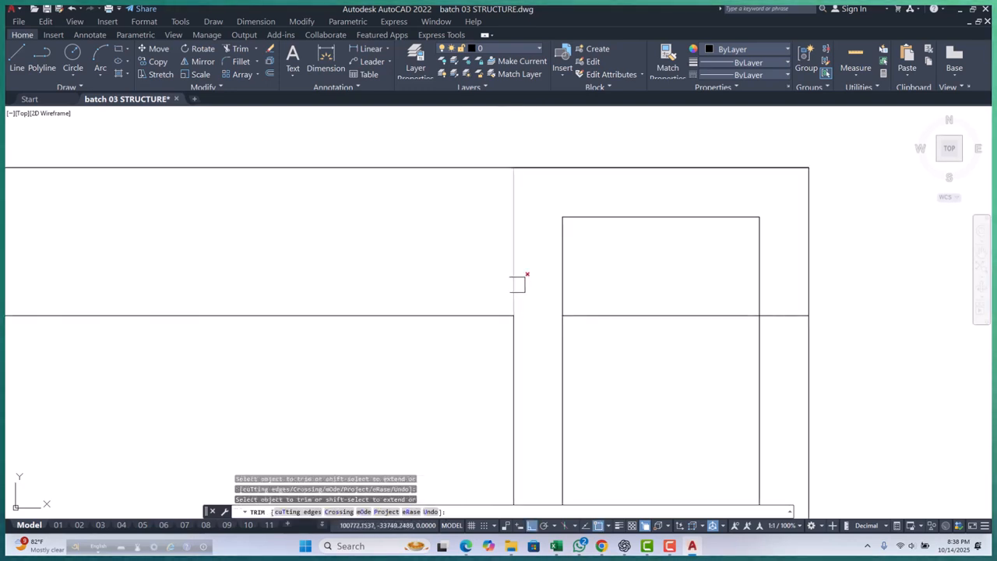
pyautogui.click(796, 315)
pyautogui.press('Escape')
pyautogui.press('Escape')
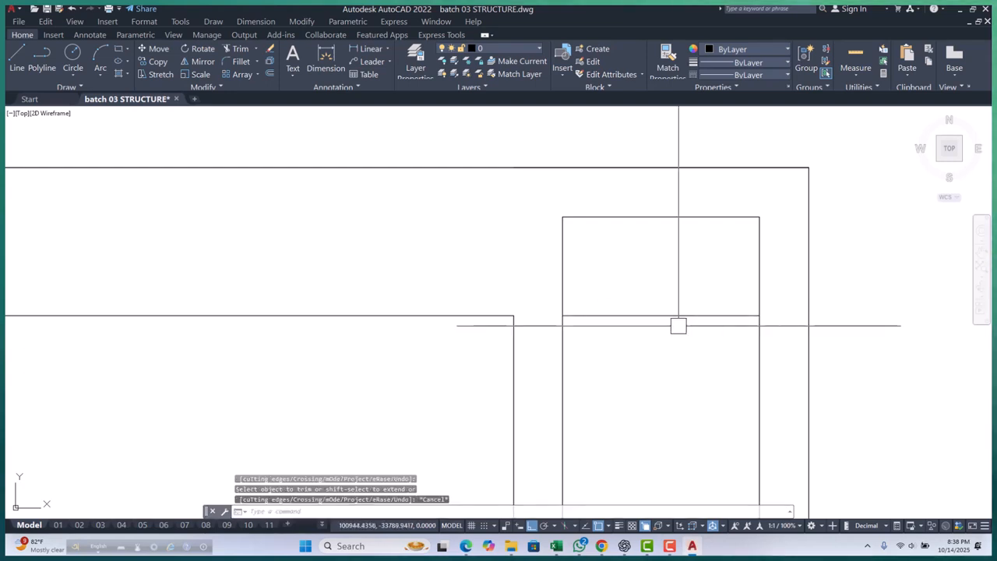
# Step: Erase the leftover slab soffit segment inside the lower beam's inner rectangle
pyautogui.click(665, 318)
pyautogui.write('e')
pyautogui.press('Return')
pyautogui.scroll(-3, 552, 305)
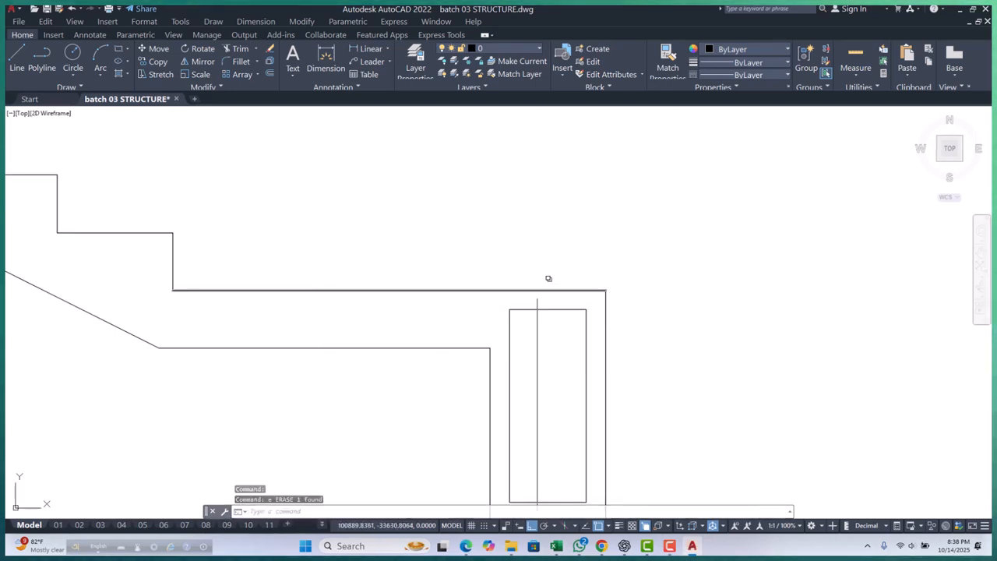
# Step: Erase the short duplicate line overlapping the lower landing's top edge above the beam
pyautogui.click(540, 292)
pyautogui.click(588, 341)
pyautogui.write('e')
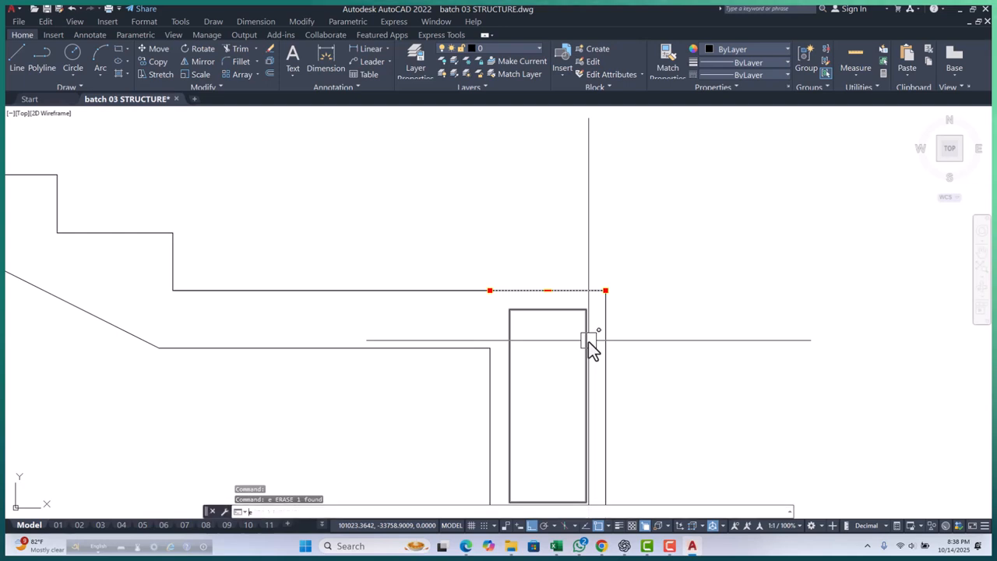
pyautogui.press('Return')
pyautogui.click(479, 289)
pyautogui.click(520, 328)
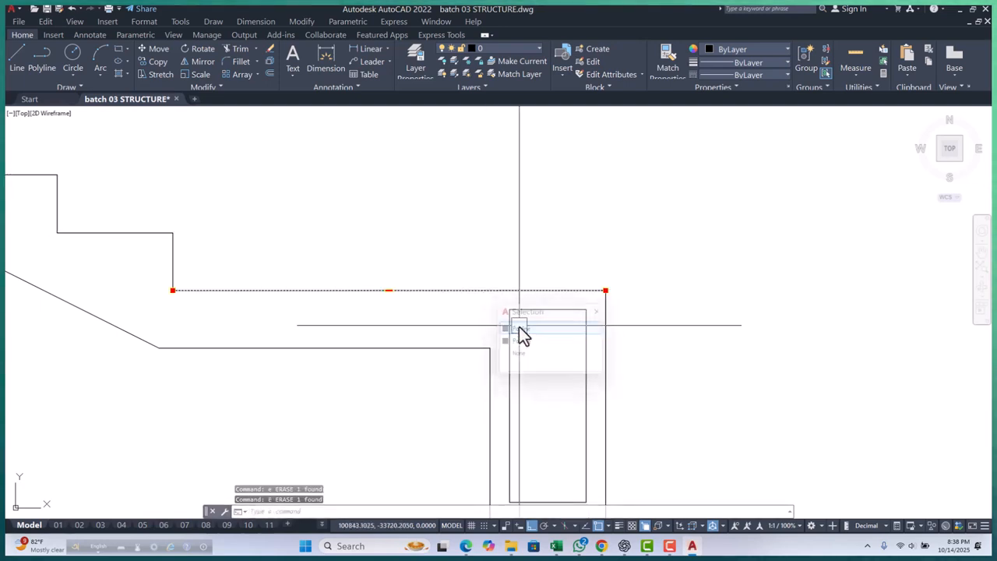
pyautogui.scroll(-5, 537, 320)
pyautogui.press('Escape')
pyautogui.press('Escape')
pyautogui.press('Escape')
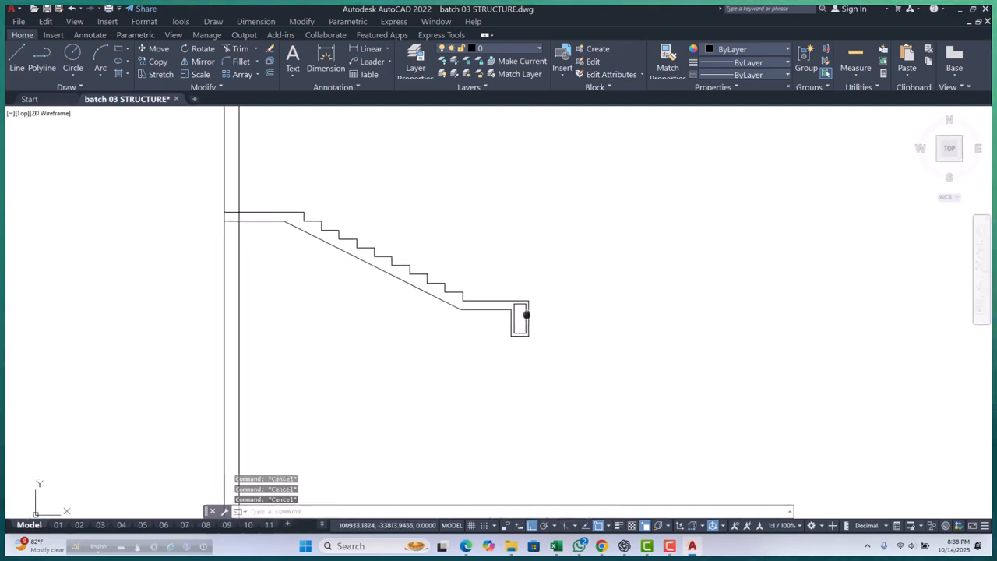
# Step: Offset the upper landing's top line 350 downward to mark the underside of the upper beam
pyautogui.scroll(4, 257, 237)
pyautogui.moveTo(257, 236); pyautogui.dragTo(304, 306, button='middle')
pyautogui.scroll(-2, 324, 311)
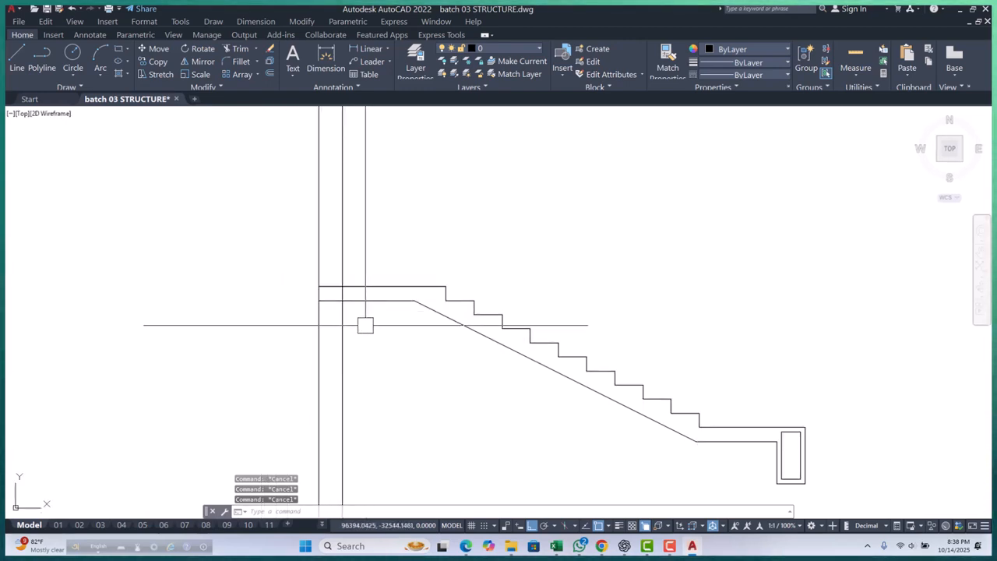
pyautogui.moveTo(366, 324); pyautogui.dragTo(366, 337, button='middle')
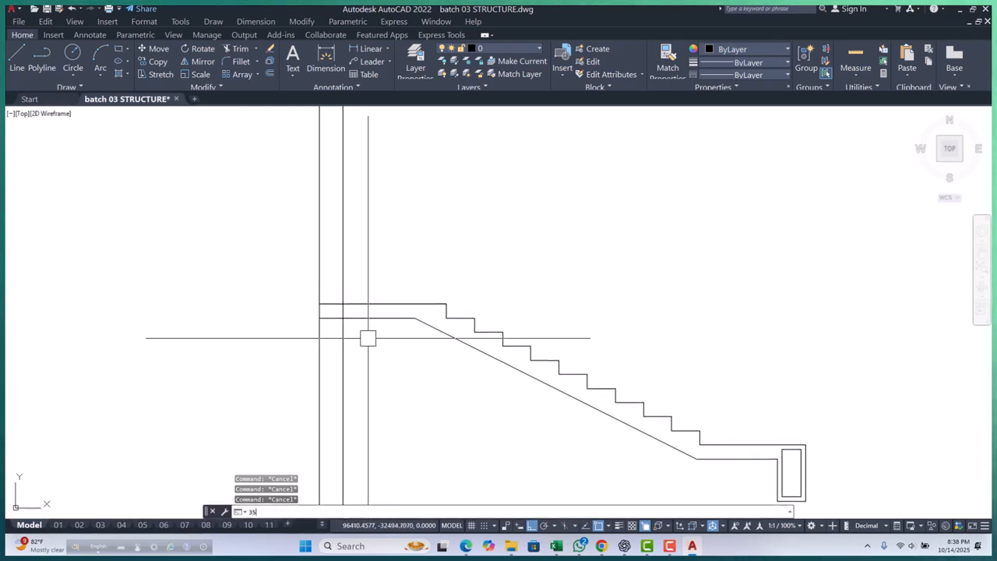
pyautogui.scroll(3, 356, 311)
pyautogui.press('Return')
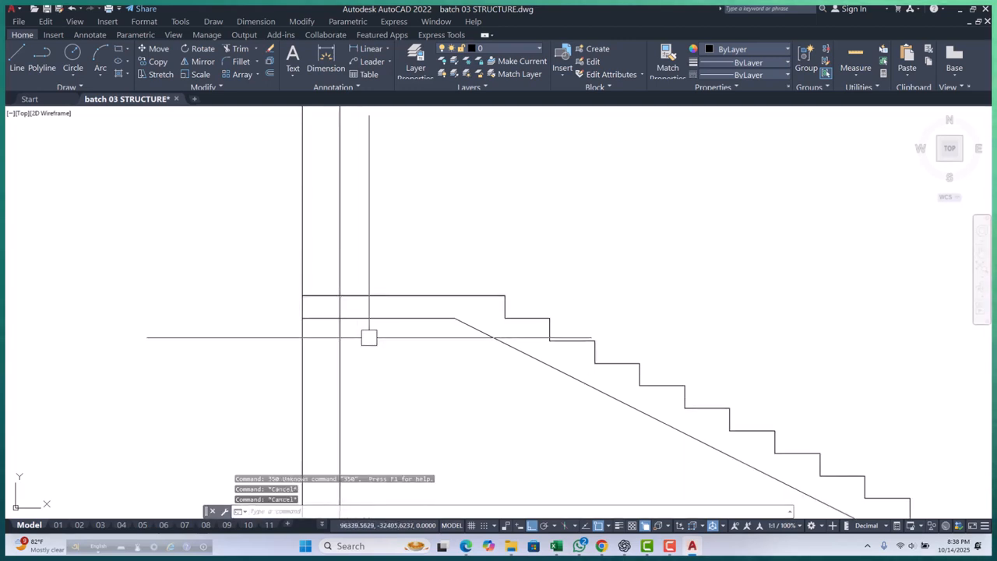
pyautogui.write('o')
pyautogui.press('Return')
pyautogui.write('350')
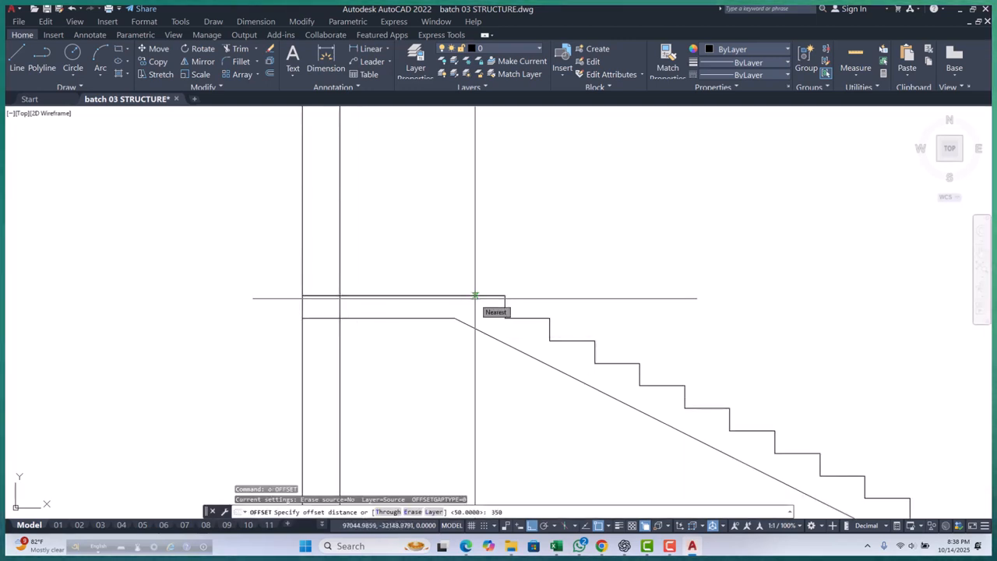
pyautogui.press('Return')
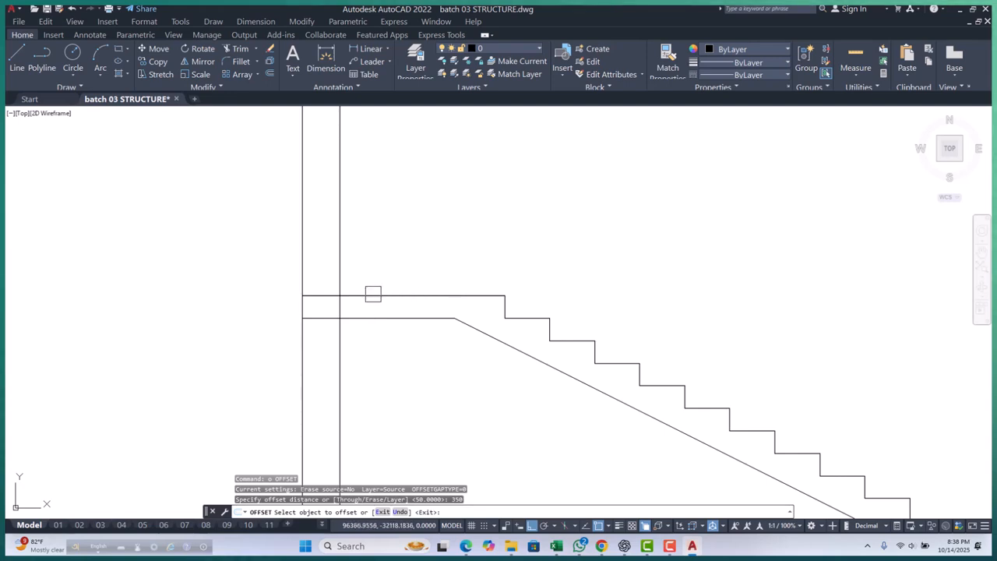
pyautogui.click(373, 294)
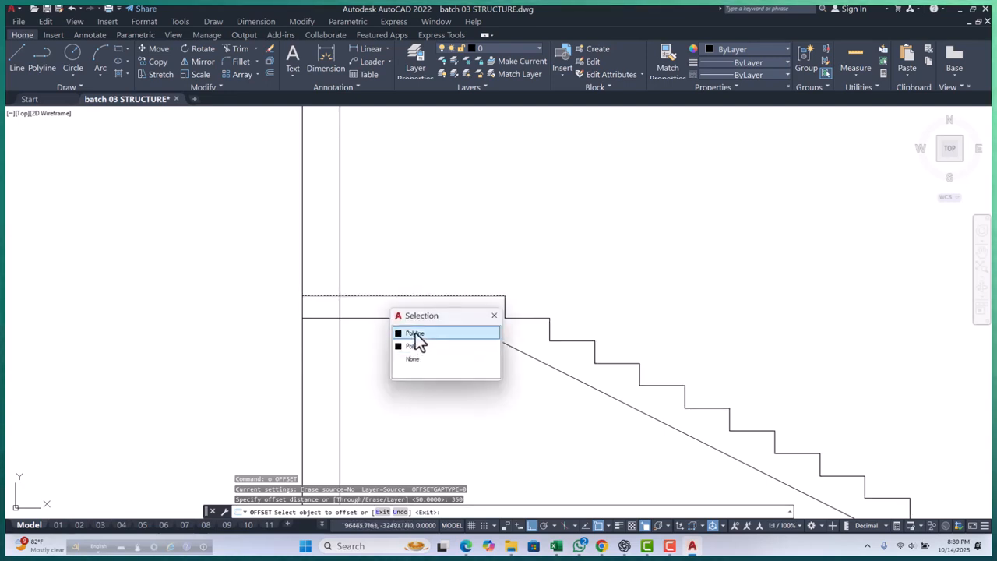
pyautogui.click(415, 334)
pyautogui.click(416, 362)
pyautogui.press('Escape')
pyautogui.press('Escape')
pyautogui.press('Escape')
pyautogui.scroll(2, 320, 308)
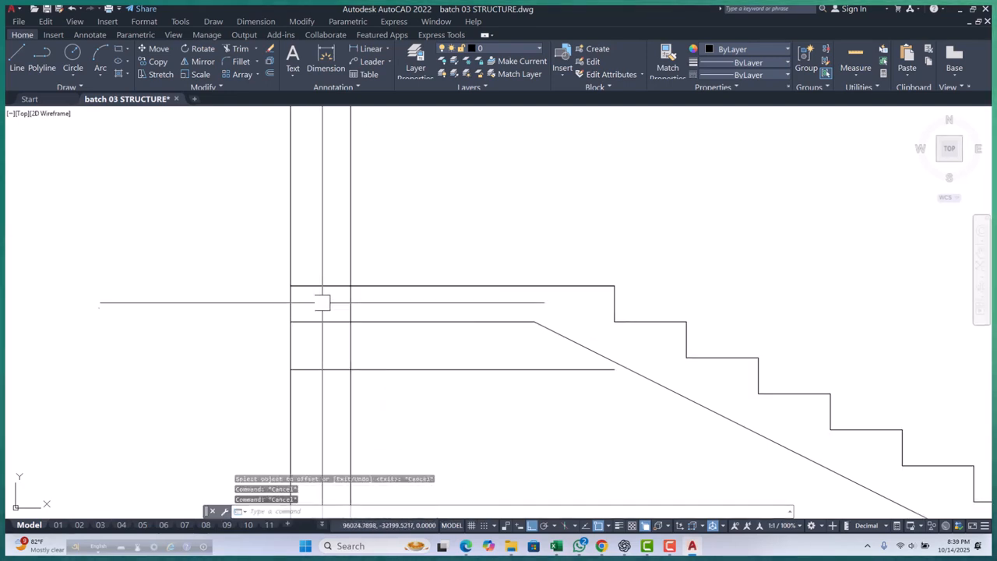
pyautogui.scroll(-2, 371, 300)
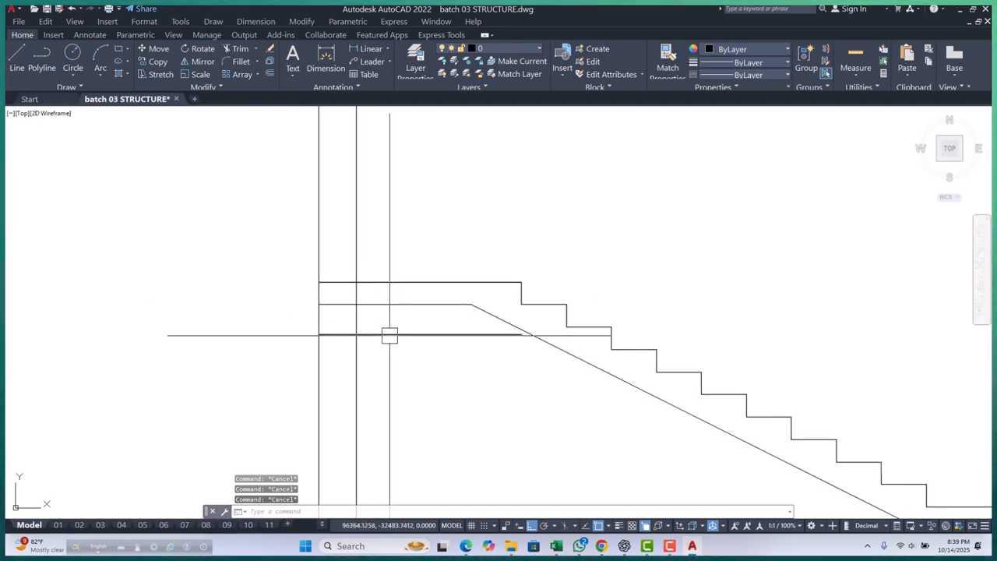
# Step: Draw the upper beam's rectangle between the two vertical lines, from the landing top to the offset line, and erase that offset line
pyautogui.write('rec')
pyautogui.press('Return')
pyautogui.click(319, 282)
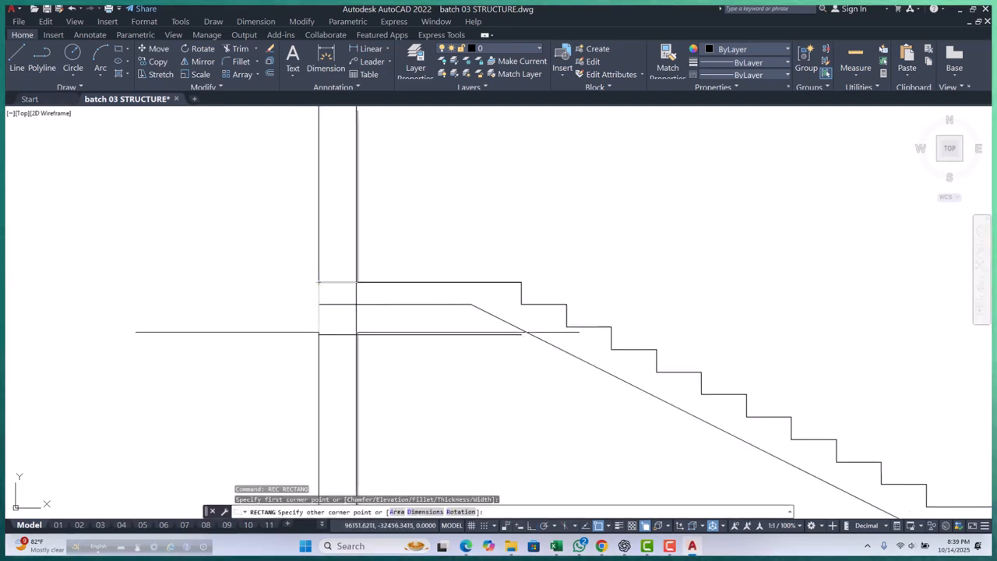
pyautogui.press('Escape')
pyautogui.press('Escape')
pyautogui.click(358, 334)
pyautogui.click(400, 358)
pyautogui.press('Return')
# Step: Offset the upper beam's rectangle inward
pyautogui.scroll(4, 354, 313)
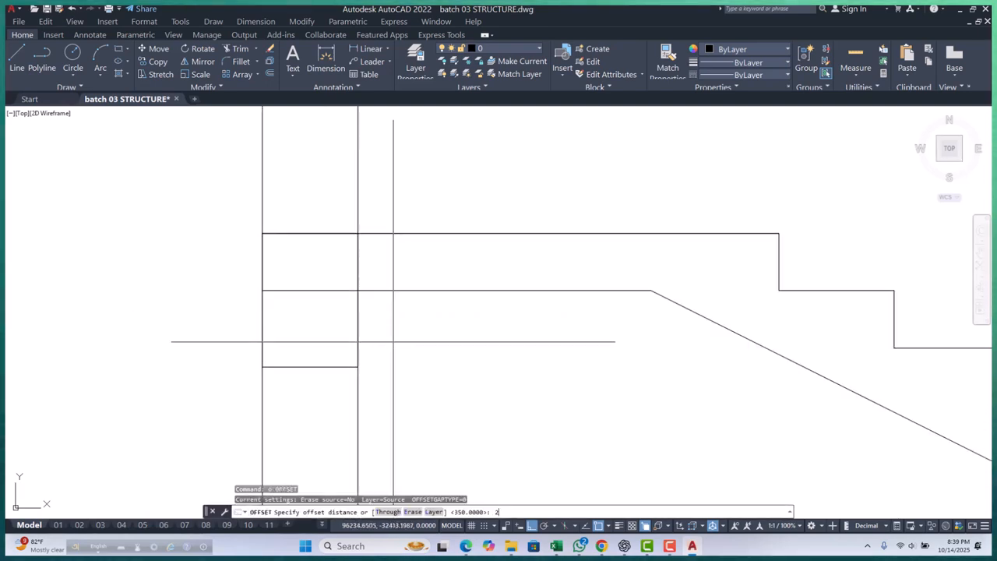
pyautogui.click(323, 365)
pyautogui.click(309, 298)
pyautogui.press('Escape')
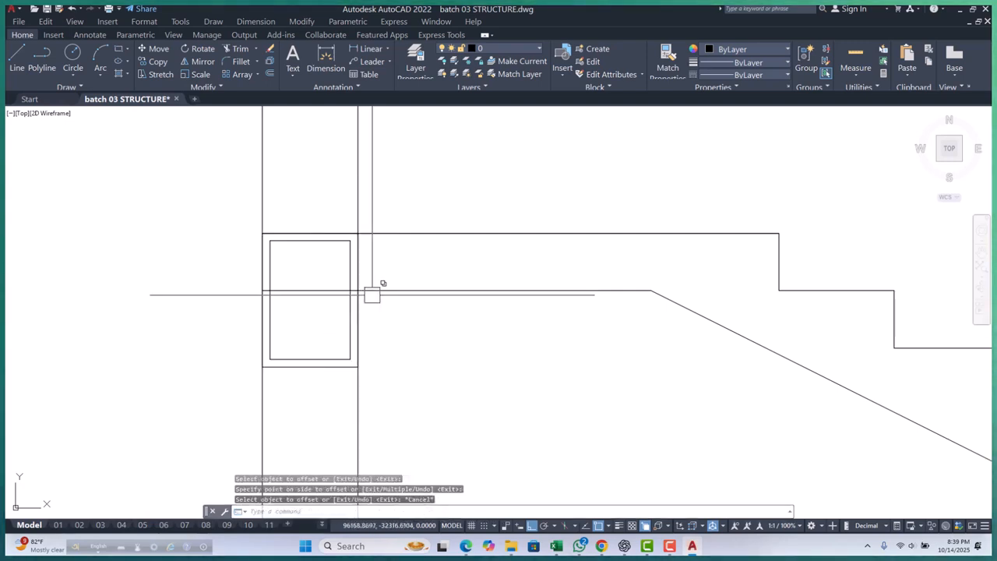
# Step: Erase the vertical construction line along the upper beam's stair side
pyautogui.scroll(3, 374, 316)
pyautogui.scroll(-6, 366, 325)
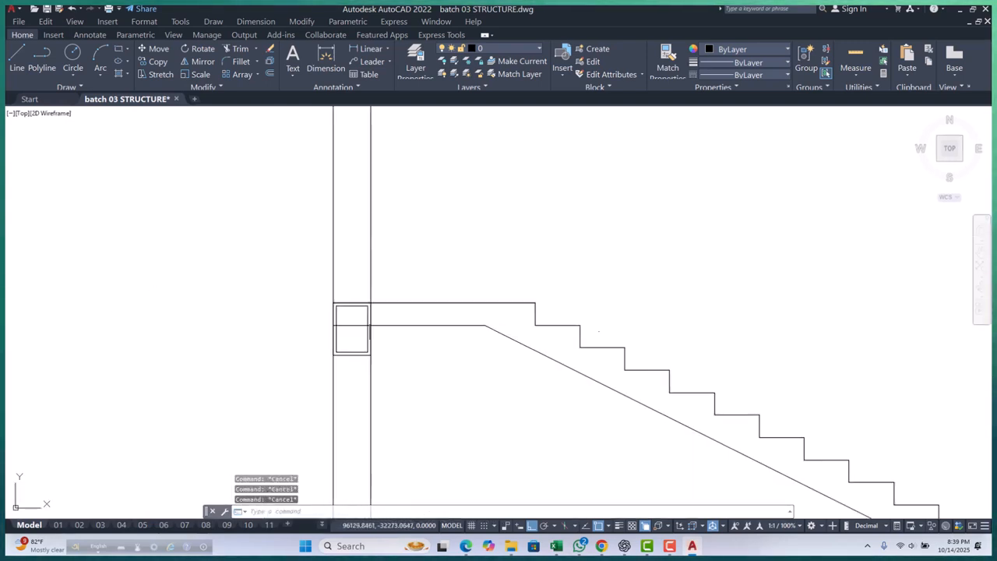
pyautogui.click(383, 383)
pyautogui.click(351, 414)
pyautogui.press('Delete')
pyautogui.press('Escape')
pyautogui.press('Escape')
pyautogui.scroll(4, 370, 315)
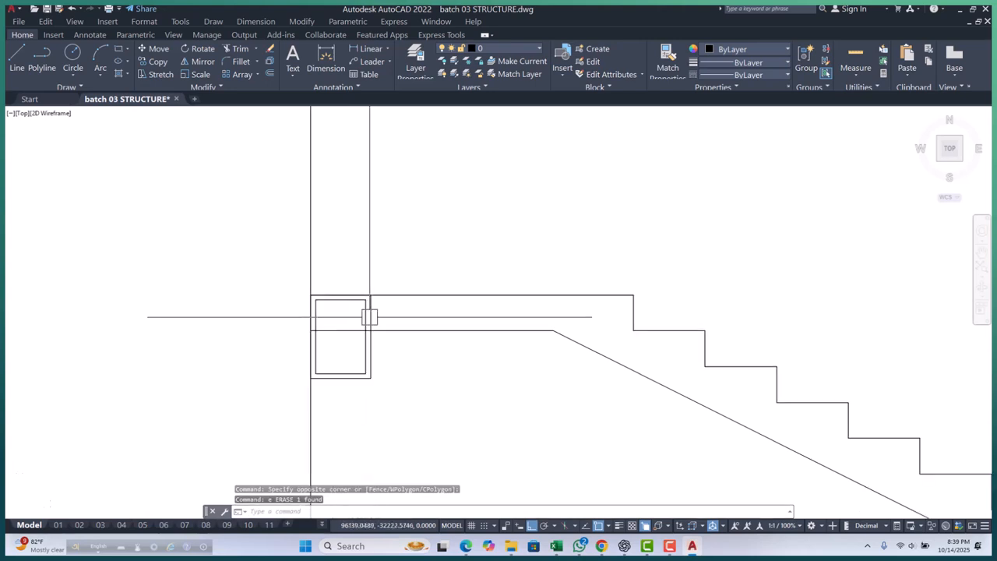
# Step: Trim the upper beam's stair-side edge within the slab thickness and the soffit line between the beam's outer and inner outlines
pyautogui.write('tr')
pyautogui.press('Return')
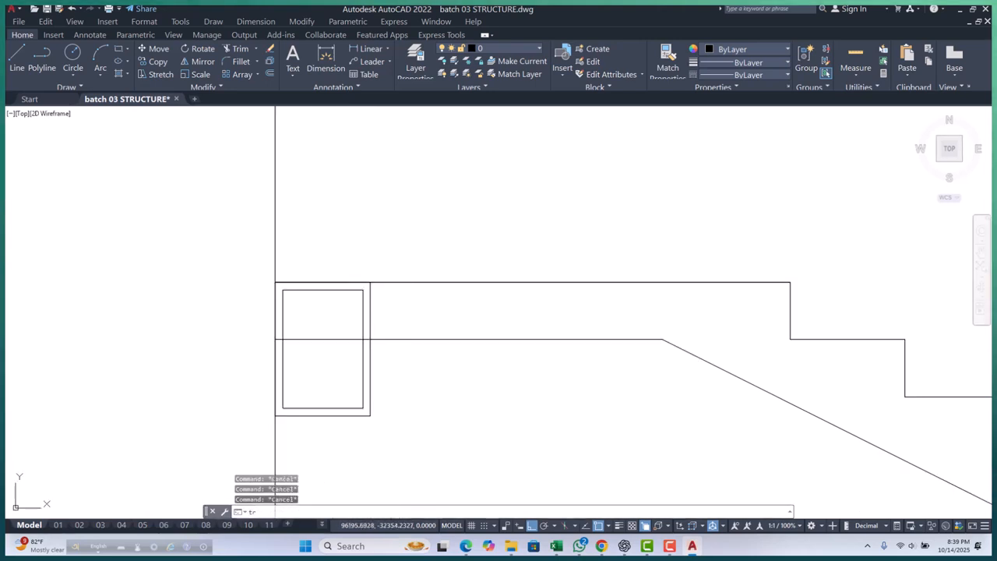
pyautogui.scroll(4, 366, 335)
pyautogui.scroll(-2, 370, 340)
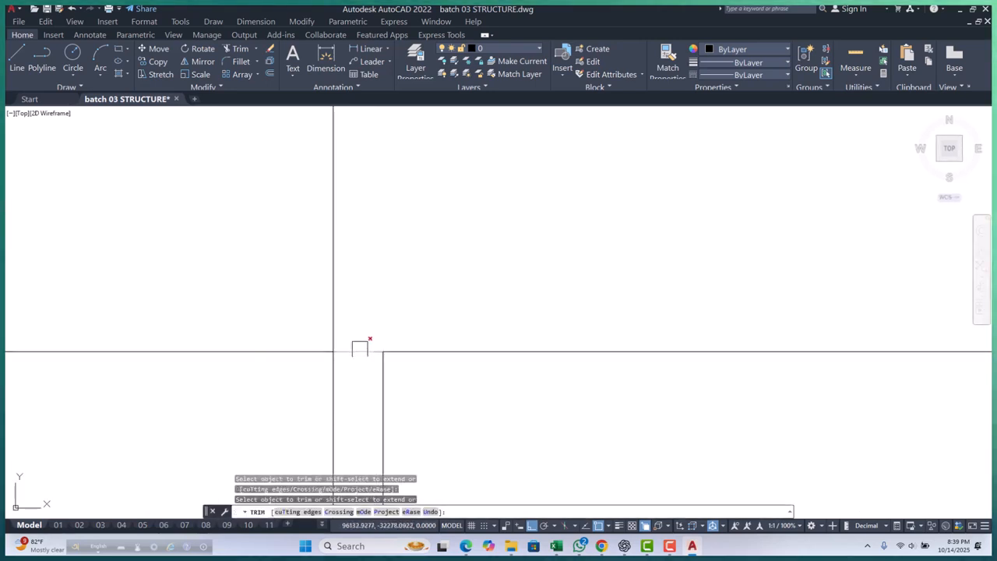
pyautogui.moveTo(453, 382); pyautogui.dragTo(464, 391, button='middle')
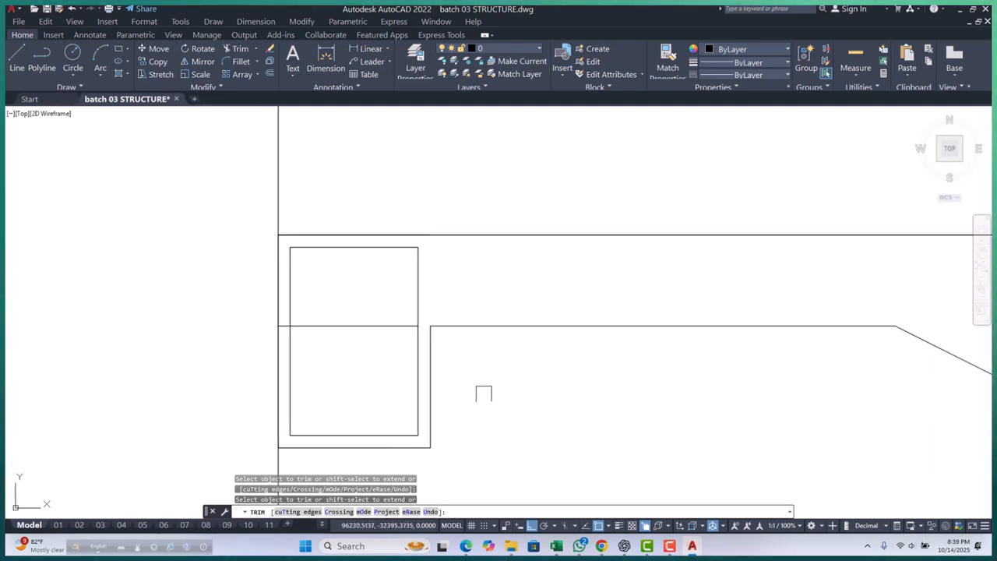
pyautogui.scroll(2, 327, 365)
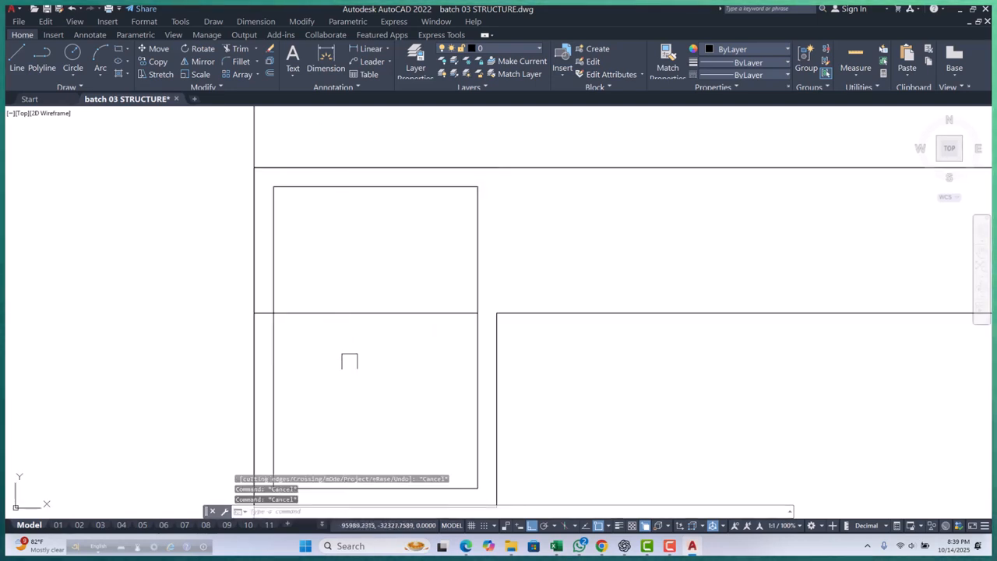
pyautogui.press('Escape')
pyautogui.press('Escape')
pyautogui.press('Escape')
# Step: Erase the leftover soffit line crossing the upper beam
pyautogui.click(364, 361)
pyautogui.write('e')
pyautogui.press('space')
# Step: Erase the duplicate line overlapping the upper landing's top edge
pyautogui.scroll(-2, 363, 345)
pyautogui.scroll(2, 335, 264)
pyautogui.click(345, 292)
pyautogui.scroll(-1, 331, 281)
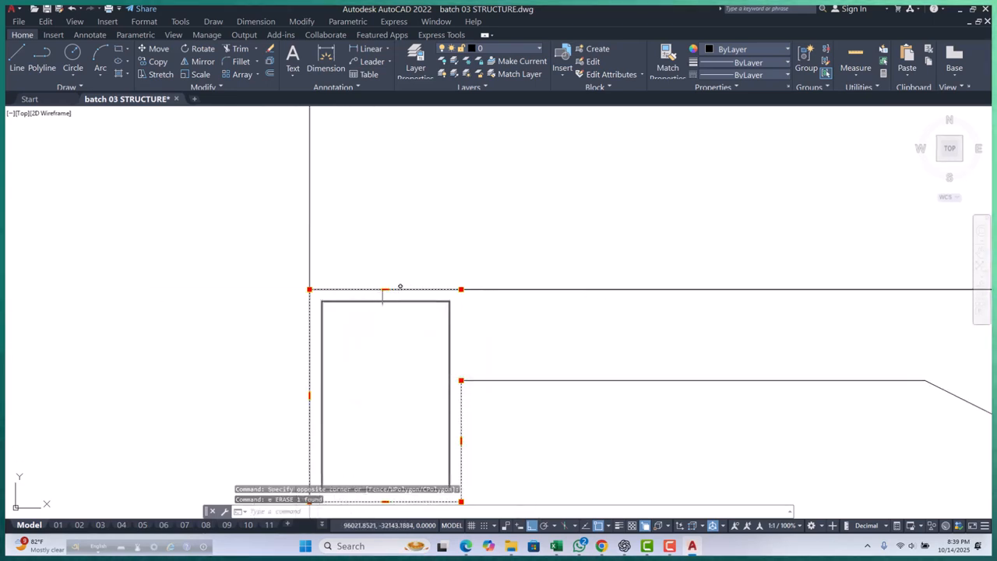
pyautogui.click(461, 289)
pyautogui.press('Escape')
pyautogui.press('Escape')
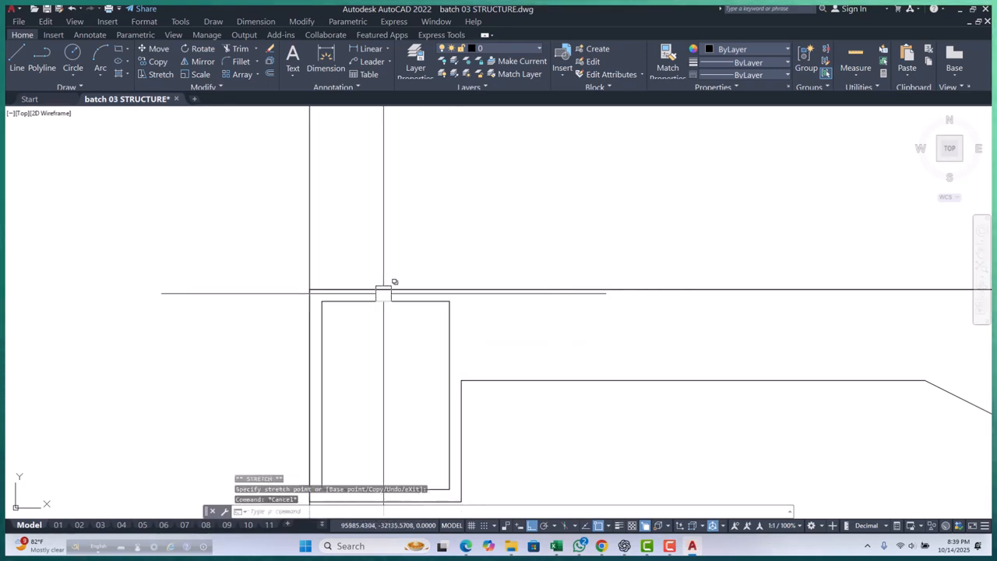
pyautogui.scroll(-6, 472, 292)
pyautogui.moveTo(530, 301); pyautogui.dragTo(394, 288, button='middle')
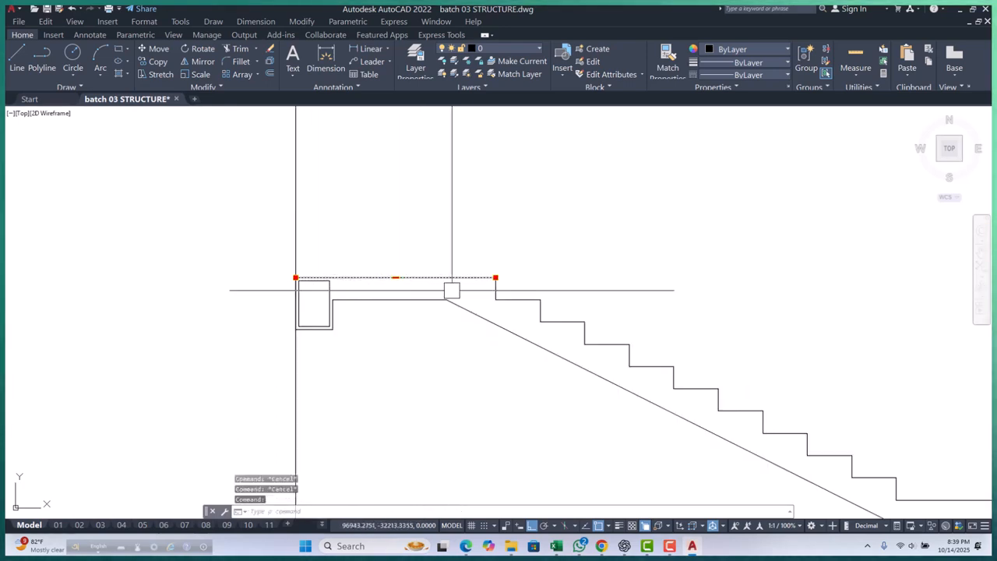
pyautogui.write('e')
pyautogui.press('space')
# Step: Erase the remaining vertical construction line along the upper beam's outer face
pyautogui.scroll(2, 334, 281)
pyautogui.click(304, 222)
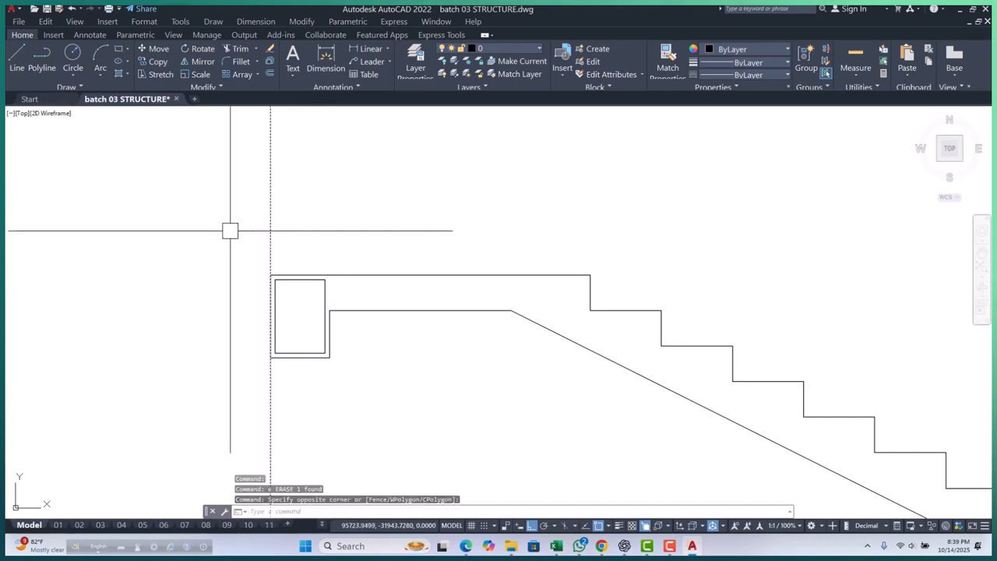
pyautogui.press('space')
pyautogui.scroll(8, 272, 263)
pyautogui.scroll(-14, 276, 277)
pyautogui.press('Escape')
pyautogui.press('Escape')
pyautogui.moveTo(352, 302); pyautogui.dragTo(304, 258, button='middle')
pyautogui.press('Escape')
pyautogui.scroll(2, 363, 291)
pyautogui.scroll(2, 373, 316)
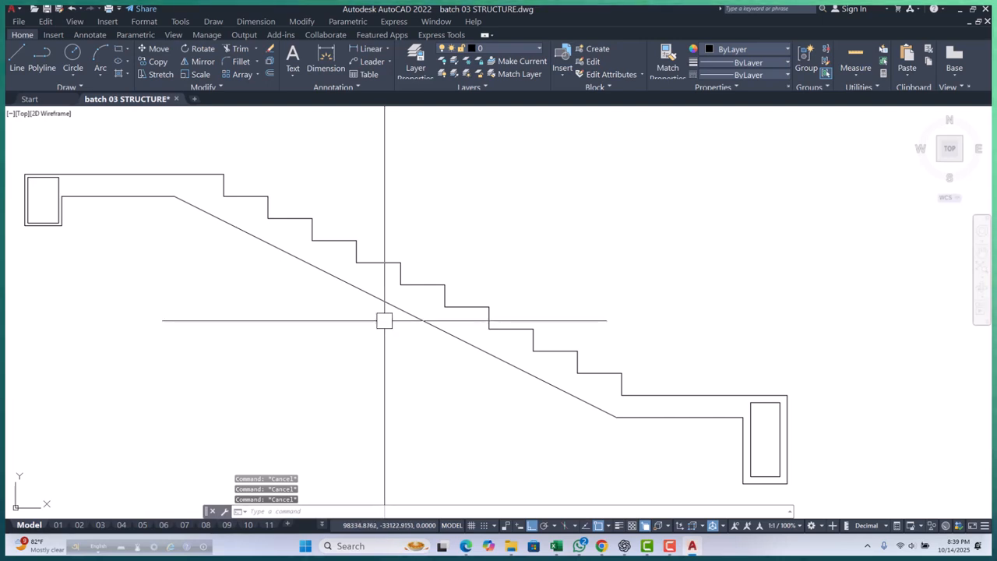
# Step: Add a horizontal quick leader without text, with its arrowhead on the outer face of the lower beam
pyautogui.scroll(-2, 367, 275)
pyautogui.moveTo(480, 338); pyautogui.dragTo(431, 336, button='middle')
pyautogui.scroll(2, 596, 390)
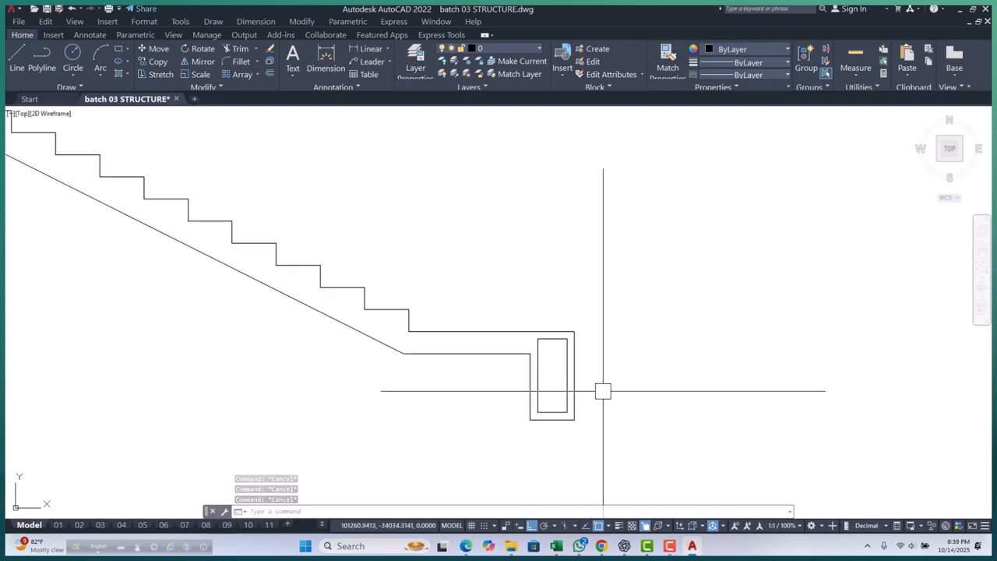
pyautogui.write('le')
pyautogui.press('Return')
pyautogui.scroll(1, 602, 391)
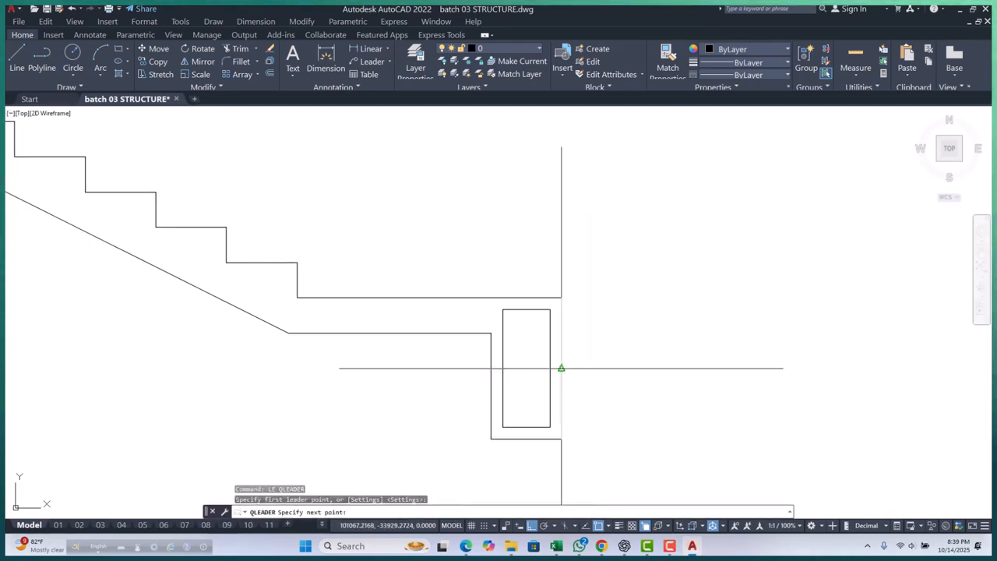
pyautogui.click(620, 390)
pyautogui.press('Return')
pyautogui.press('Escape')
pyautogui.press('Escape')
pyautogui.press('Escape')
pyautogui.scroll(-2, 506, 389)
pyautogui.scroll(2, 600, 382)
pyautogui.press('Escape')
# Step: Add the multiline text label GB in uppercase beside the tail of the lower beam's leader
pyautogui.write('mt')
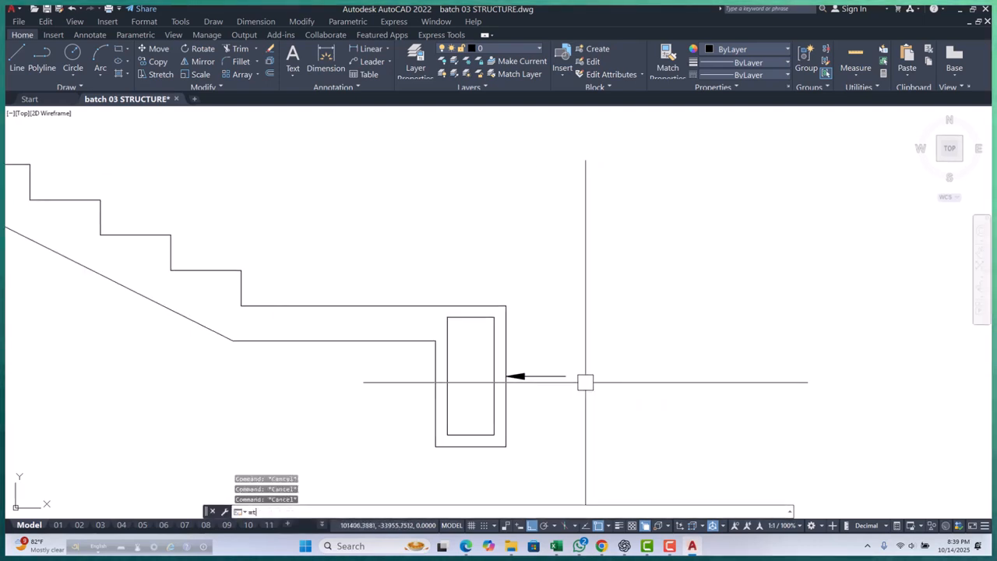
pyautogui.press('Return')
pyautogui.scroll(1, 578, 379)
pyautogui.click(567, 356)
pyautogui.click(677, 403)
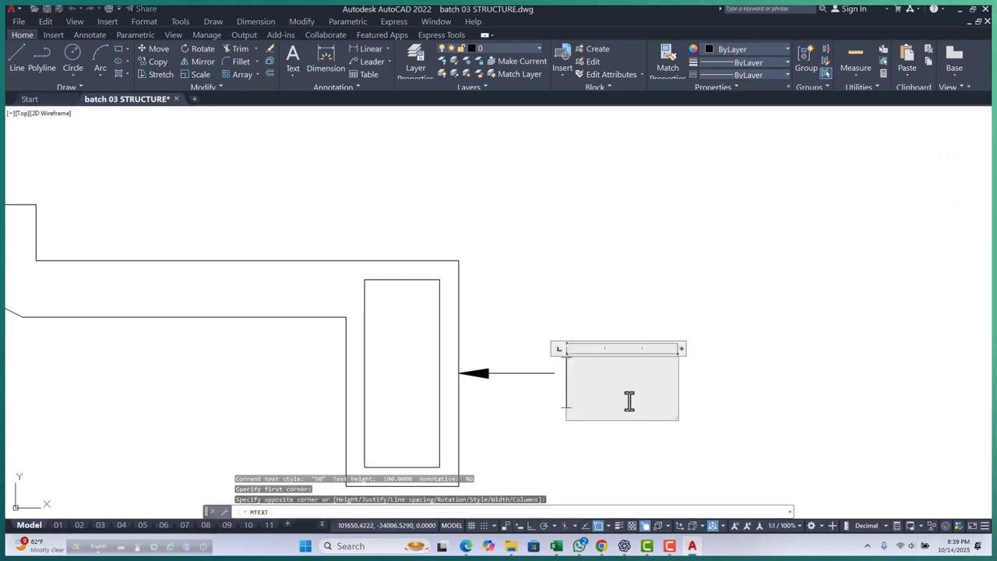
pyautogui.write('gb')
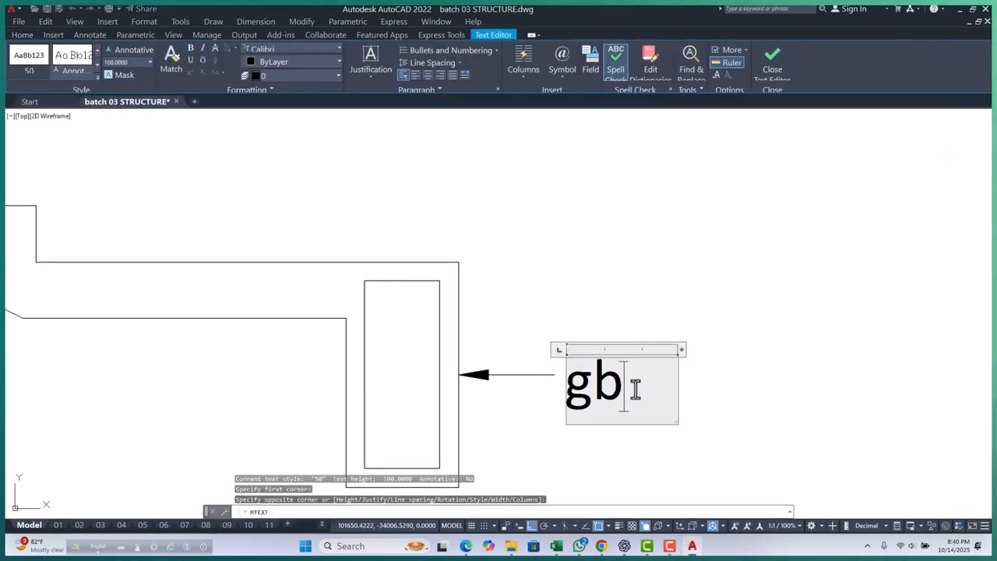
pyautogui.doubleClick(631, 388)
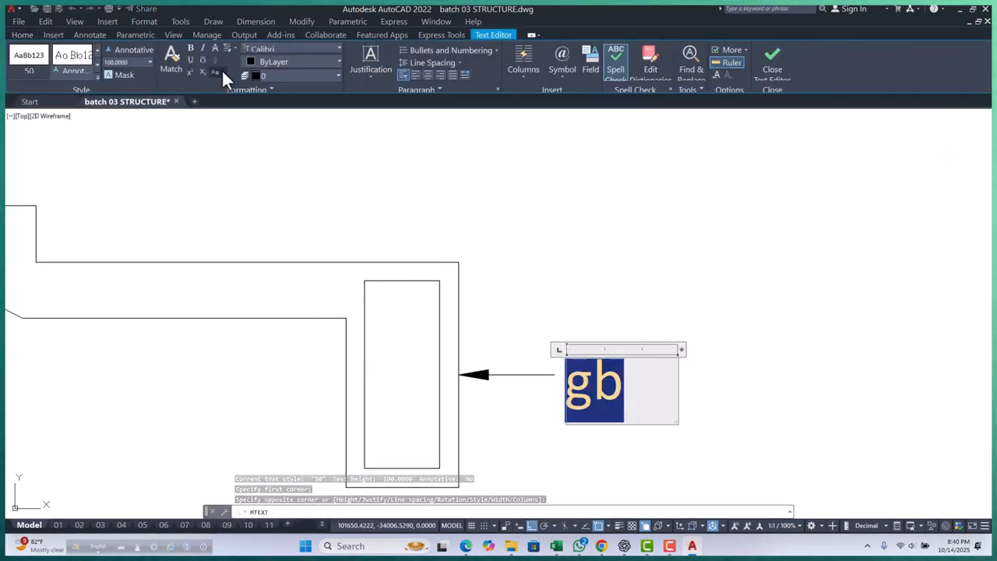
pyautogui.click(221, 70)
pyautogui.click(240, 92)
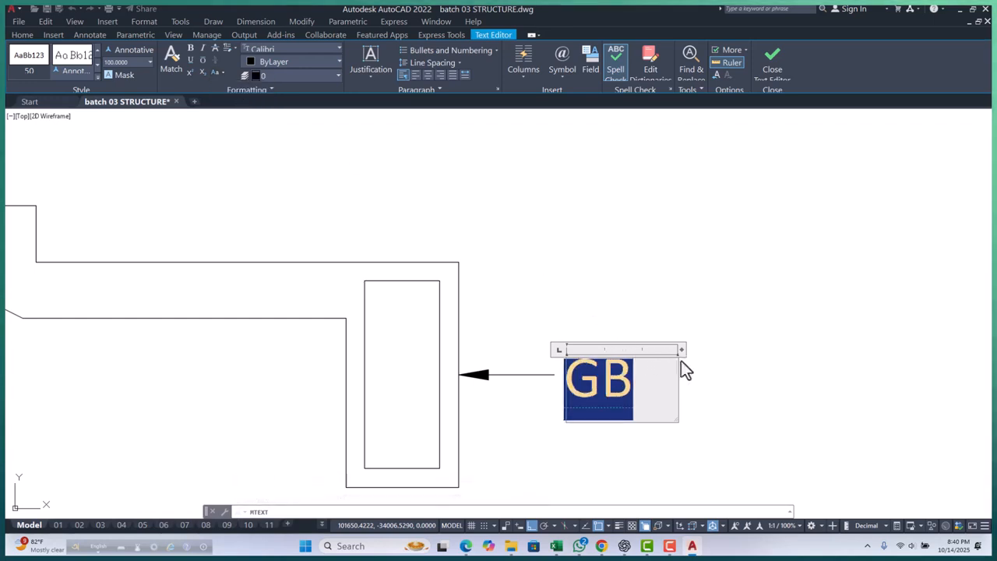
pyautogui.click(830, 364)
pyautogui.scroll(-3, 828, 362)
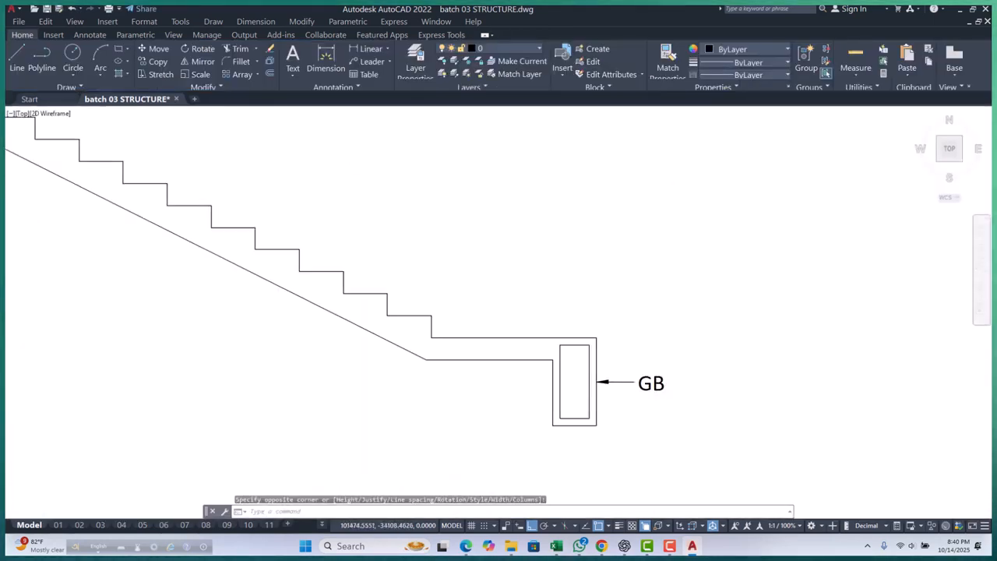
# Step: Move the GB label close to the leader's tail and centre it vertically on the leader line
pyautogui.scroll(5, 644, 368)
pyautogui.click(601, 329)
pyautogui.scroll(2, 534, 330)
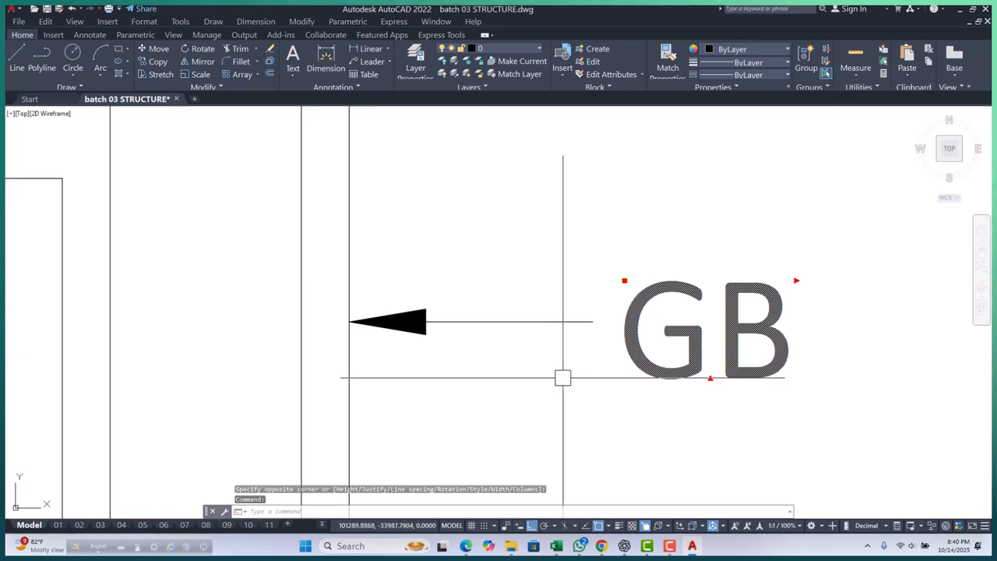
pyautogui.press('space')
pyautogui.click(625, 451)
pyautogui.click(625, 443)
pyautogui.click(657, 363)
pyautogui.press('space')
pyautogui.click(765, 434)
pyautogui.click(754, 434)
pyautogui.scroll(-5, 522, 348)
pyautogui.press('Escape')
pyautogui.press('Escape')
# Step: Copy the leader and its GB label so the arrowhead touches the upper beam's inner face
pyautogui.click(673, 285)
pyautogui.click(533, 370)
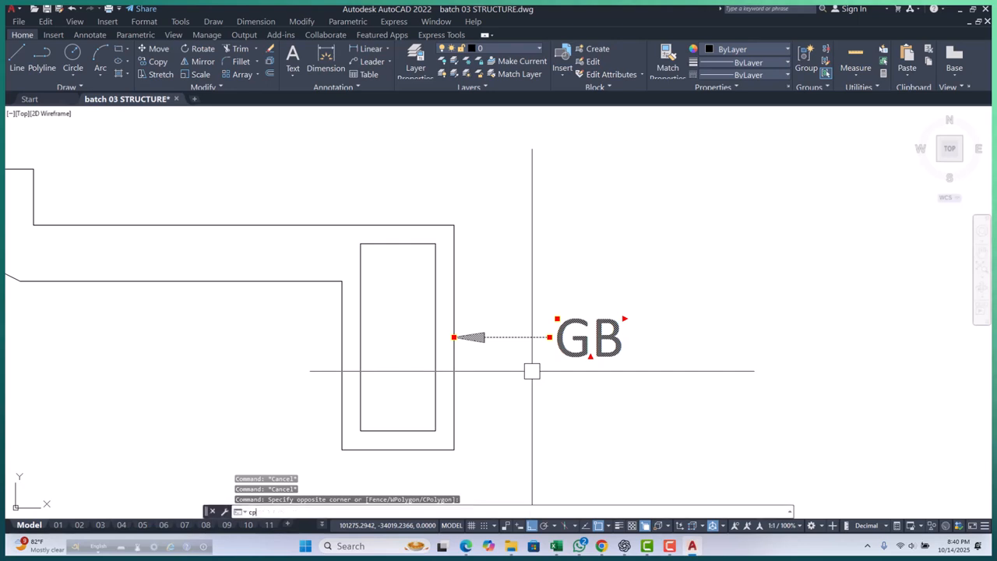
pyautogui.press('space')
pyautogui.click(455, 336)
pyautogui.scroll(-5, 483, 343)
pyautogui.scroll(6, 507, 303)
pyautogui.scroll(4, 367, 292)
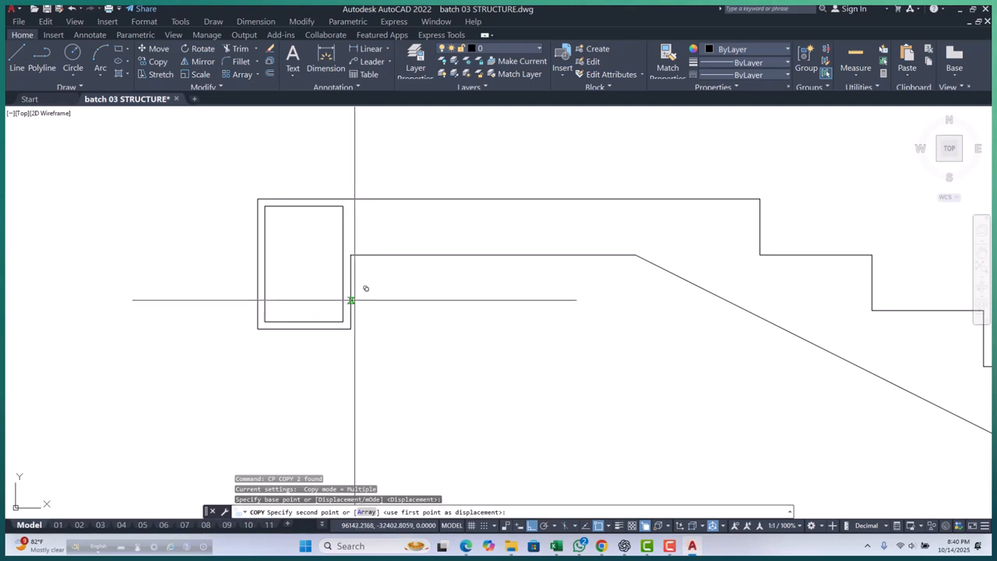
pyautogui.click(350, 291)
pyautogui.press('Escape')
pyautogui.press('Escape')
# Step: Change the copied label at the upper beam to LB
pyautogui.scroll(-5, 411, 329)
pyautogui.scroll(2, 414, 303)
pyautogui.scroll(8, 371, 300)
pyautogui.scroll(-4, 381, 289)
pyautogui.moveTo(456, 295); pyautogui.dragTo(362, 295, button='middle')
pyautogui.scroll(6, 331, 290)
pyautogui.doubleClick(334, 288)
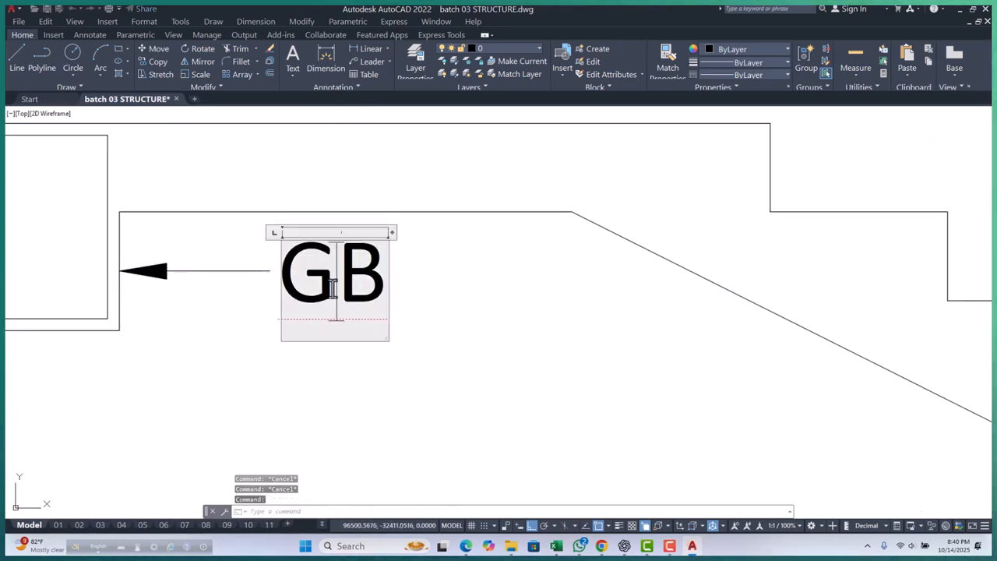
pyautogui.moveTo(334, 289); pyautogui.dragTo(289, 286)
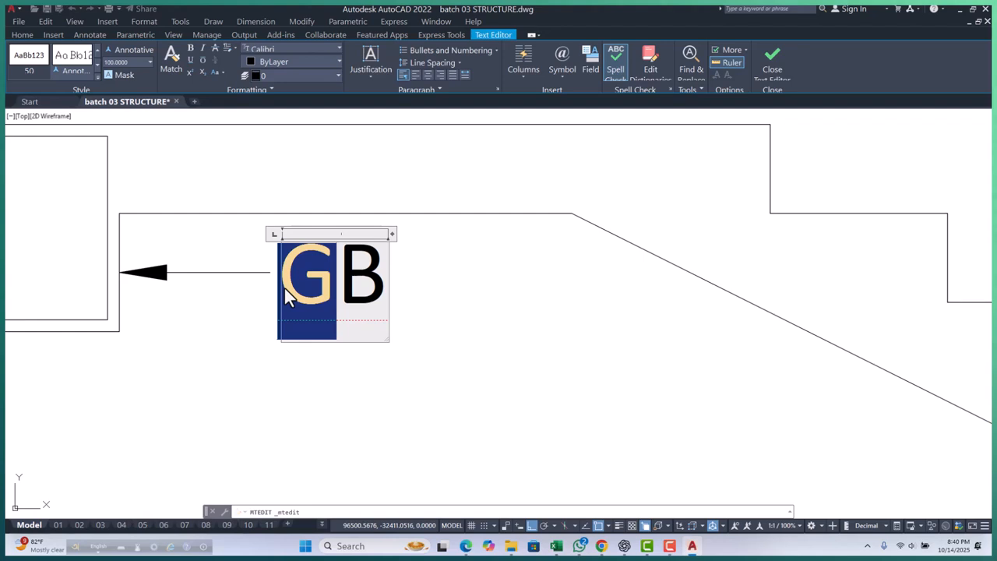
pyautogui.write('L')
pyautogui.click(451, 365)
pyautogui.scroll(-8, 444, 282)
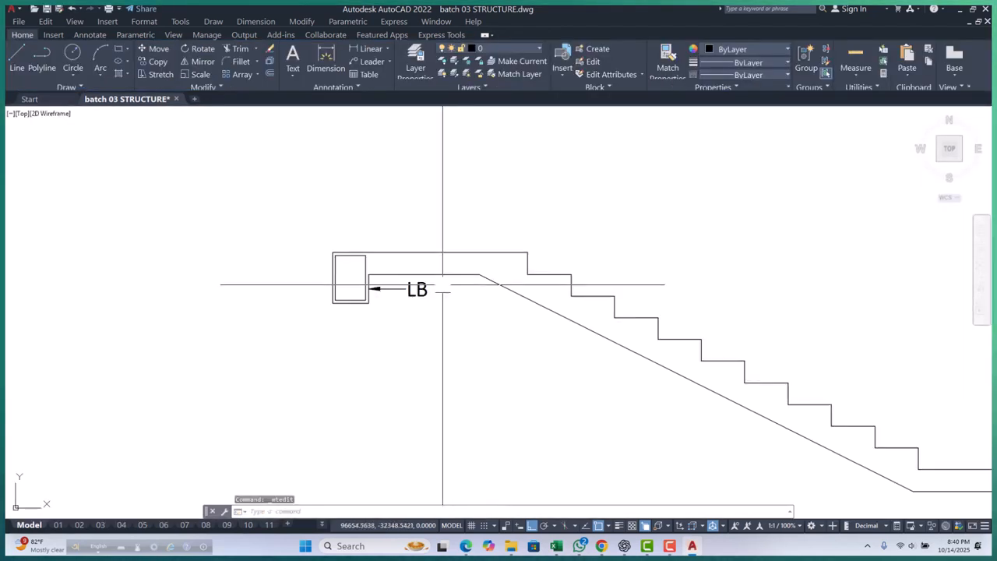
pyautogui.press('Escape')
pyautogui.press('Escape')
pyautogui.press('Escape')
pyautogui.moveTo(450, 319)
pyautogui.mouseDown(button='middle')
pyautogui.moveTo(432, 311)
pyautogui.moveTo(471, 324)
pyautogui.mouseUp(button='middle')
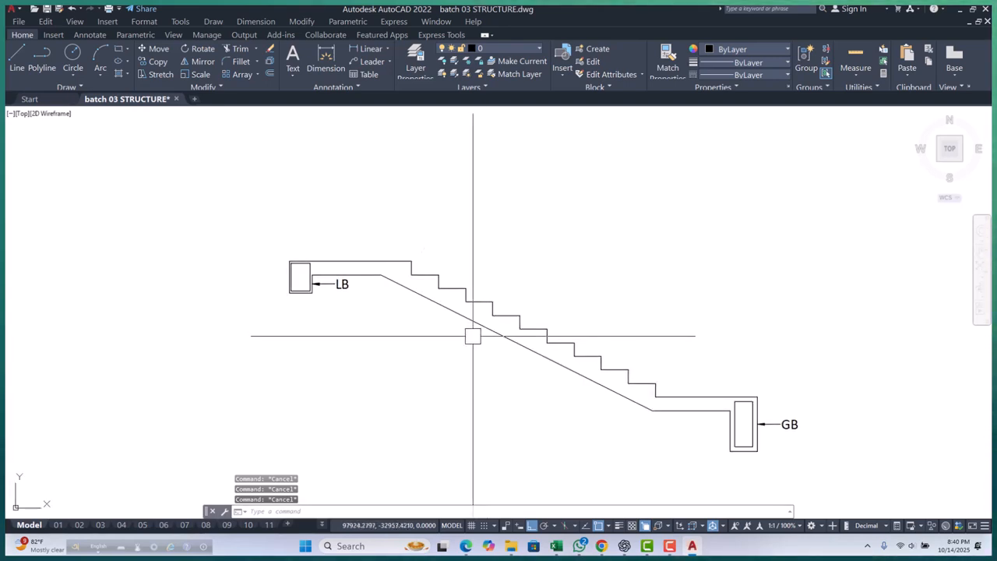
# Step: Offset the stair's soffit polyline 20 units inward to form the bottom reinforcement bar
pyautogui.write('o')
pyautogui.press('Return')
pyautogui.write('2')
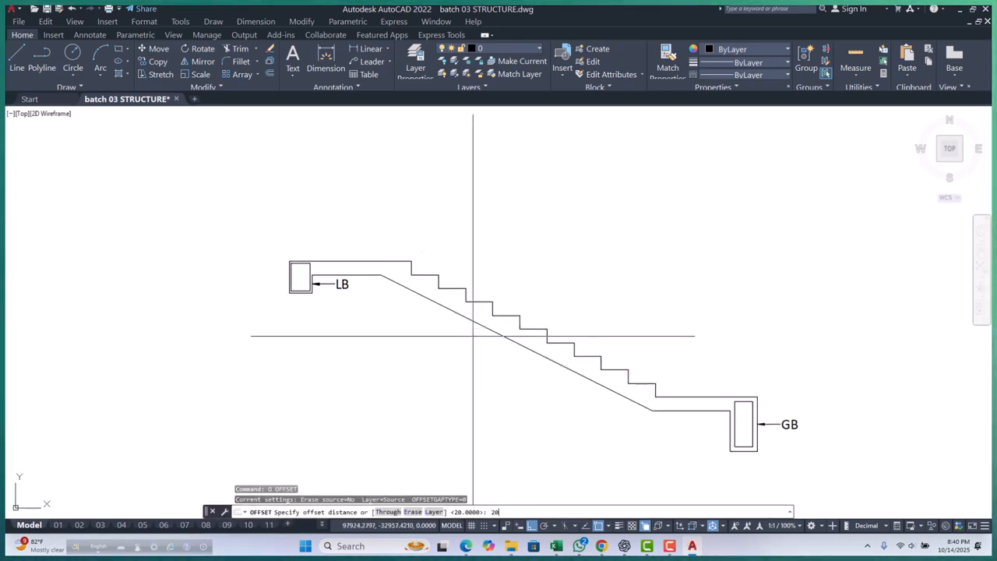
pyautogui.press('Return')
pyautogui.scroll(2, 475, 330)
pyautogui.click(485, 320)
pyautogui.click(503, 290)
pyautogui.scroll(-3, 533, 316)
pyautogui.scroll(6, 413, 289)
pyautogui.press('Escape')
pyautogui.press('Escape')
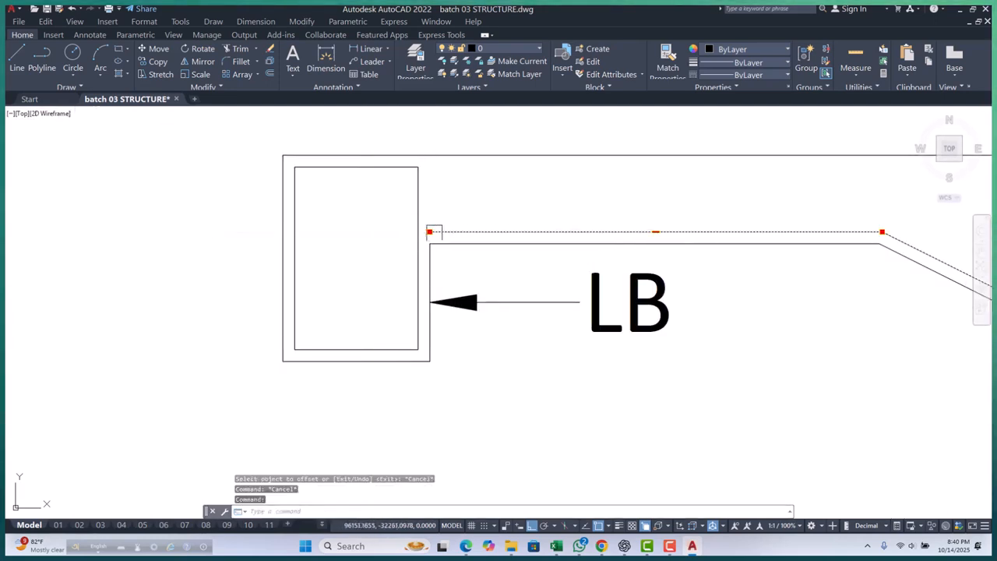
# Step: Stretch the bar line's upper end horizontally to the far side of the upper beam's inner rectangle
pyautogui.click(430, 232)
pyautogui.press('Escape')
pyautogui.press('Escape')
# Step: Stretch the bar line's lower end horizontally to the far side of the lower beam's inner rectangle
pyautogui.scroll(-4, 273, 291)
pyautogui.scroll(3, 707, 400)
pyautogui.scroll(5, 662, 372)
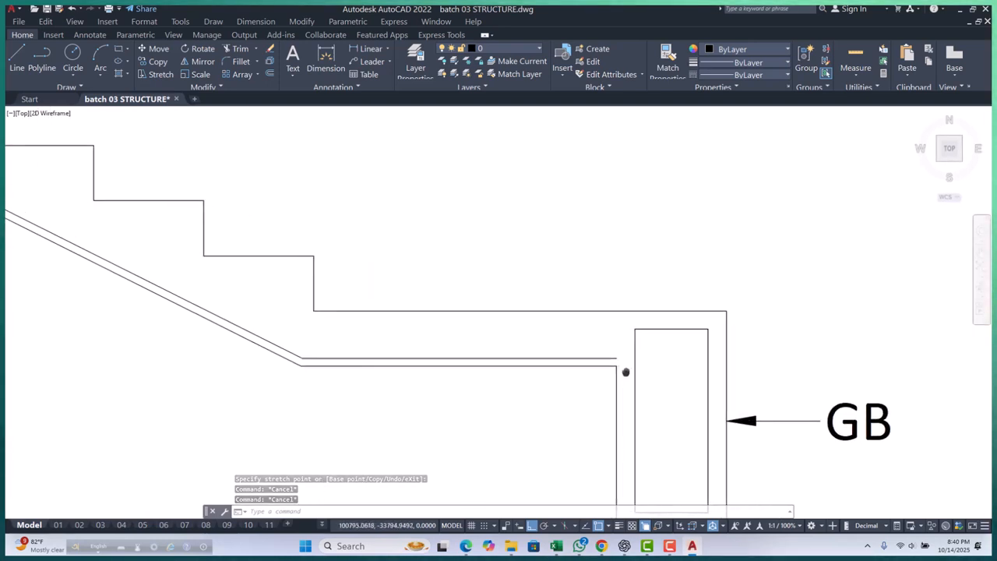
pyautogui.click(469, 313)
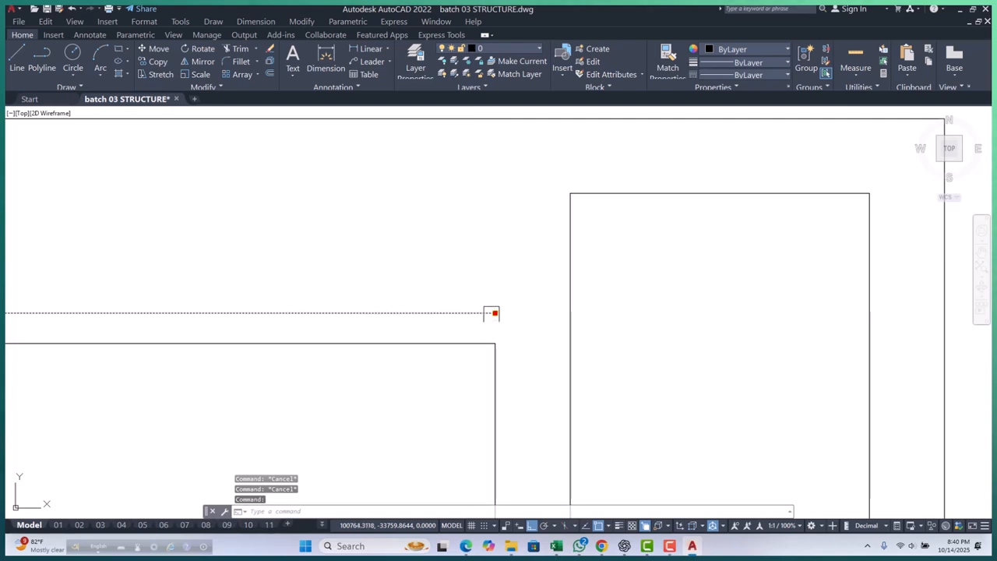
pyautogui.scroll(-3, 495, 313)
pyautogui.press('Escape')
pyautogui.press('Escape')
pyautogui.press('Escape')
pyautogui.scroll(-3, 494, 333)
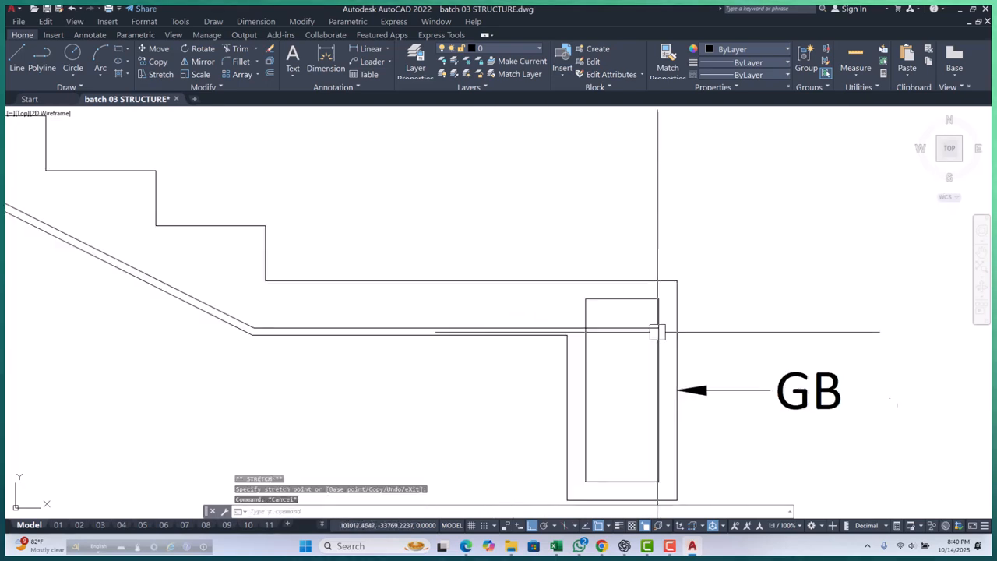
# Step: Join the steps, landings, soffit and outer beam edges into one continuous stair outline polyline
pyautogui.scroll(-2, 494, 334)
pyautogui.scroll(3, 534, 349)
pyautogui.scroll(-3, 530, 351)
pyautogui.scroll(2, 519, 345)
pyautogui.scroll(-3, 518, 366)
pyautogui.scroll(1, 407, 345)
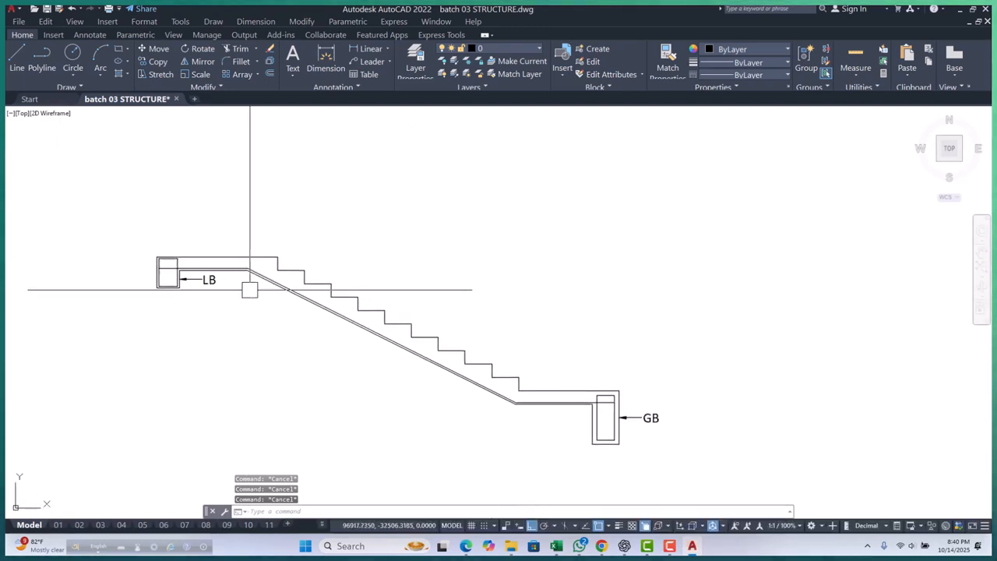
pyautogui.scroll(3, 262, 284)
pyautogui.scroll(4, 262, 283)
pyautogui.click(277, 271)
pyautogui.scroll(-4, 280, 270)
pyautogui.scroll(1, 346, 294)
pyautogui.click(345, 263)
pyautogui.scroll(3, 125, 272)
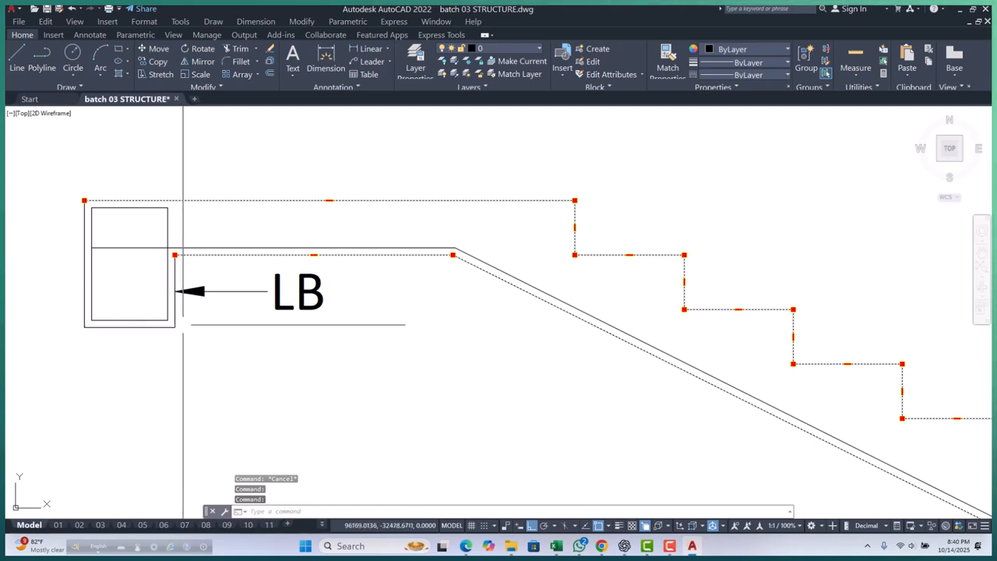
pyautogui.click(179, 322)
pyautogui.scroll(-3, 129, 292)
pyautogui.moveTo(335, 377); pyautogui.dragTo(281, 281, button='middle')
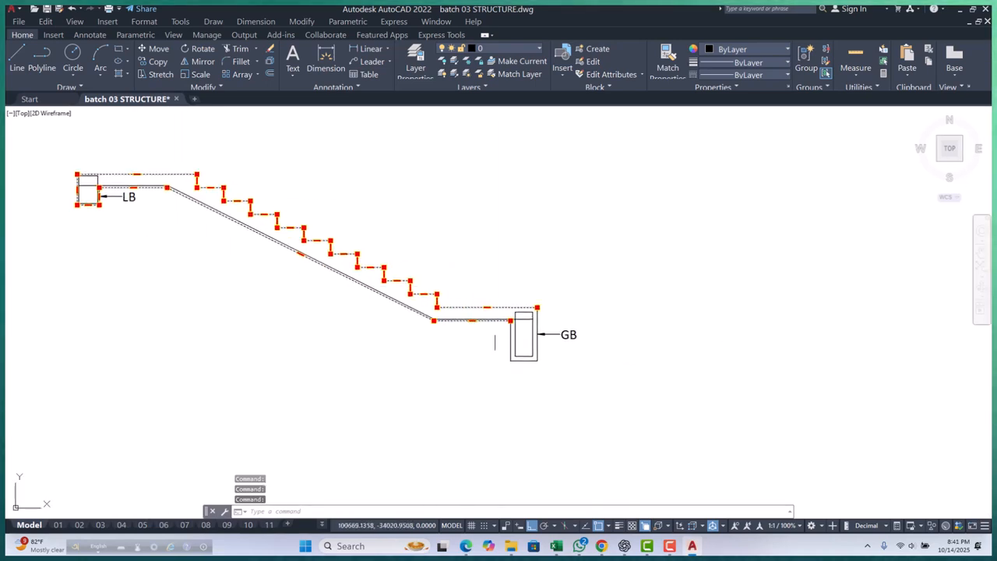
pyautogui.scroll(2, 501, 340)
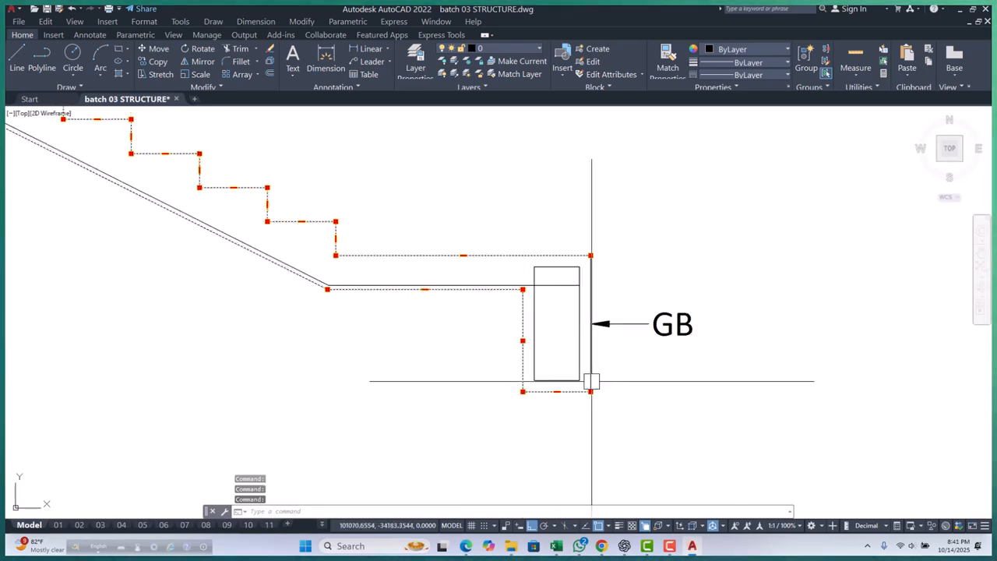
pyautogui.moveTo(598, 369); pyautogui.dragTo(595, 398, button='middle')
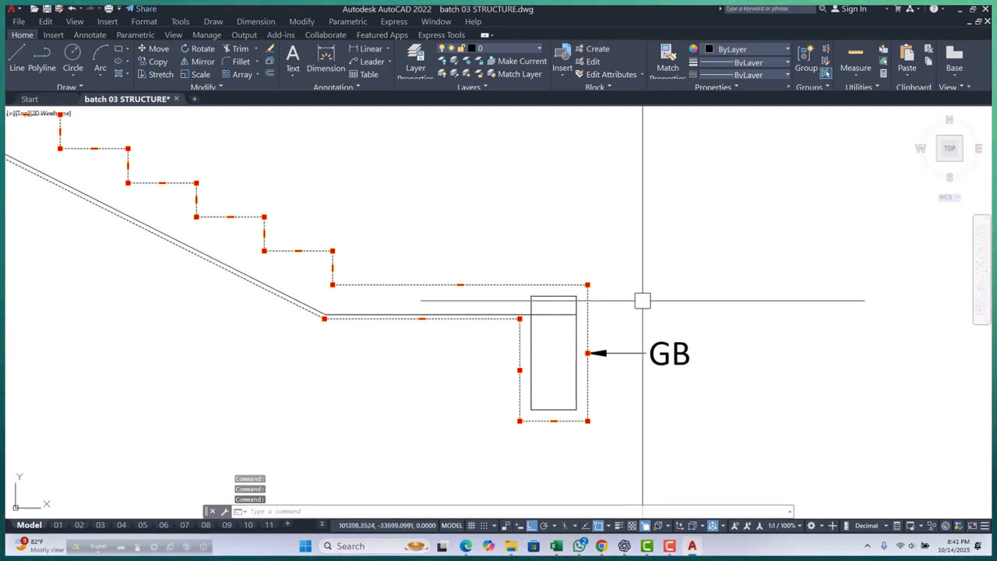
pyautogui.write('j')
pyautogui.press('Return')
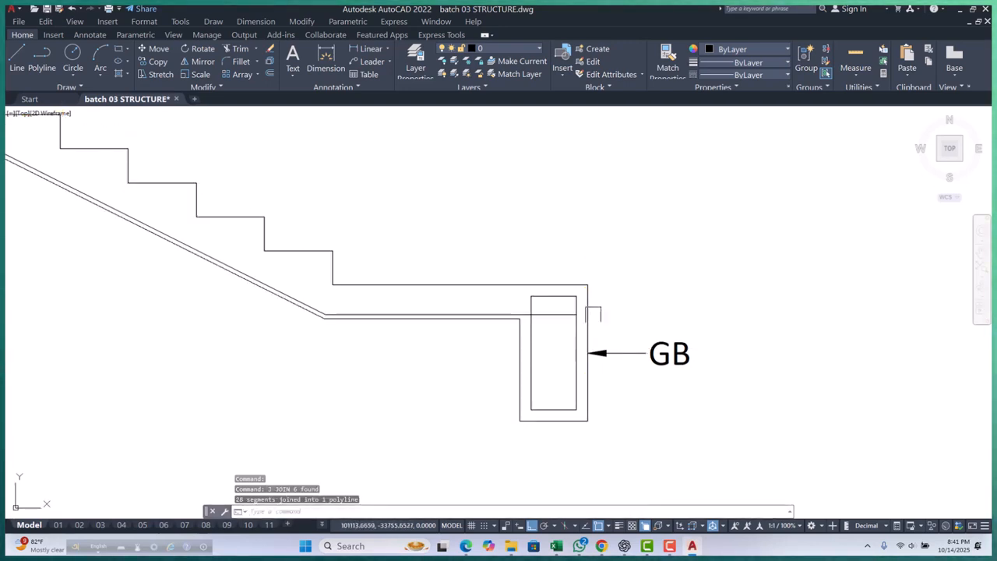
# Step: Assign the stair outline to the 07.STAIR layer and override its colour with blue
pyautogui.click(585, 312)
pyautogui.scroll(-3, 599, 326)
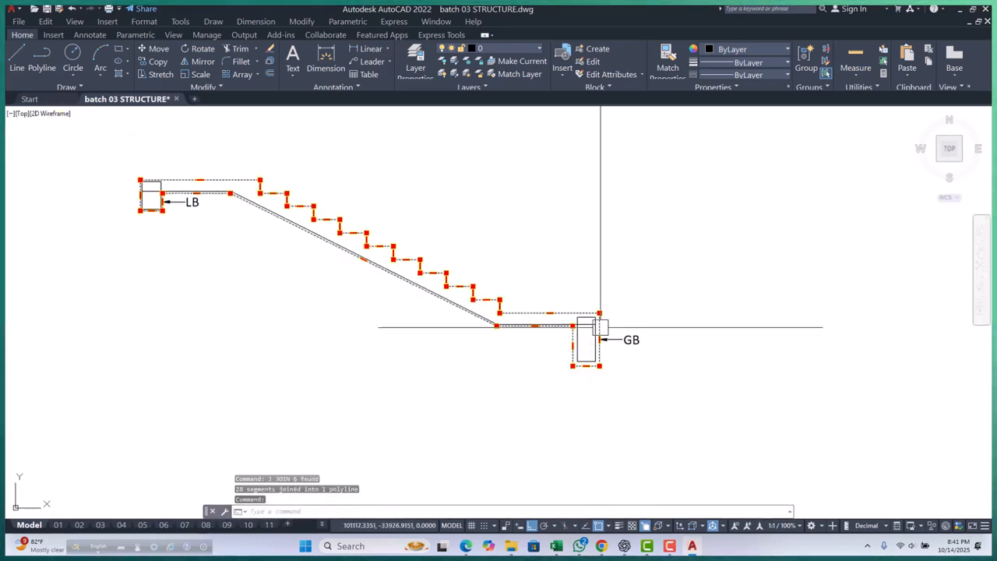
pyautogui.click(523, 49)
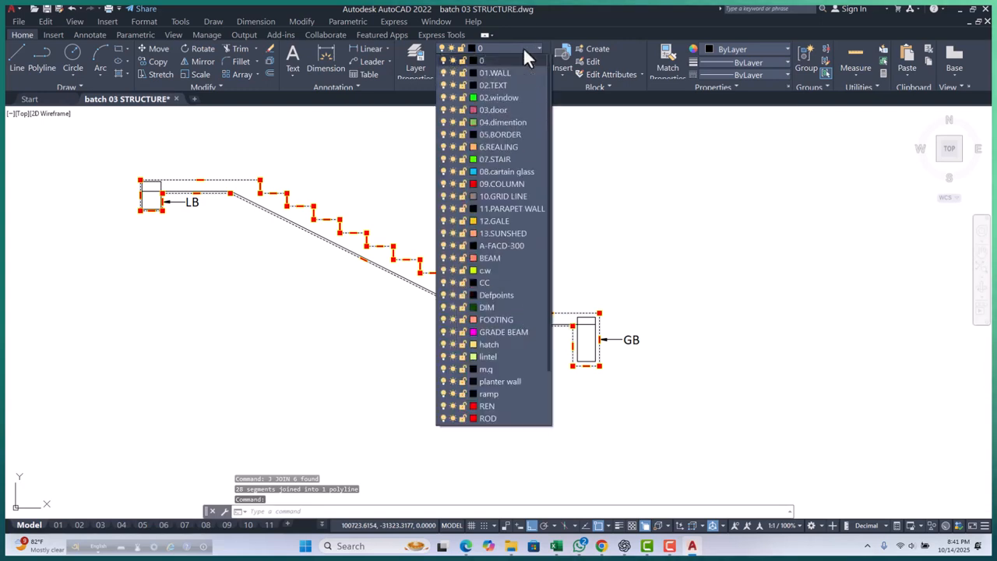
pyautogui.click(504, 159)
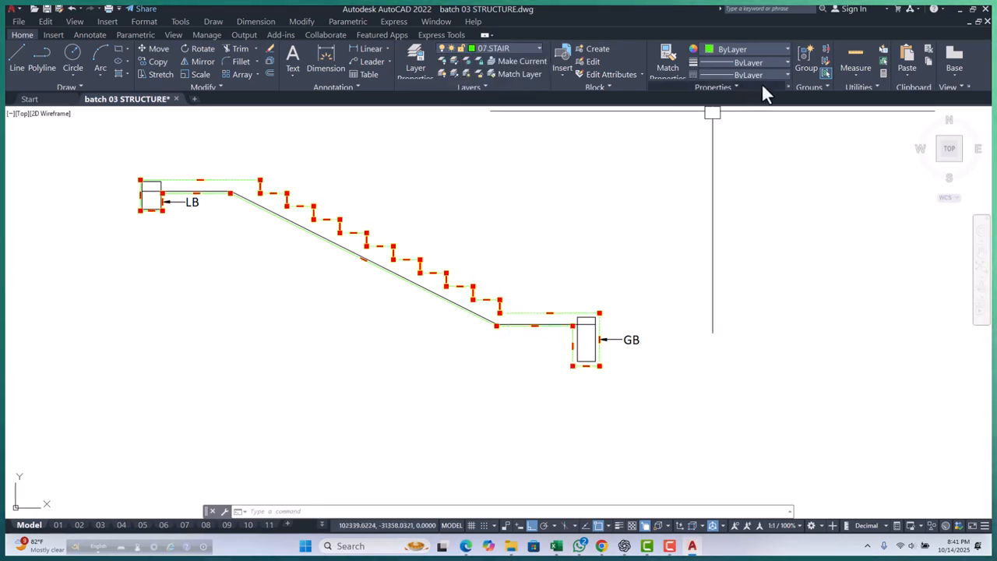
pyautogui.click(767, 49)
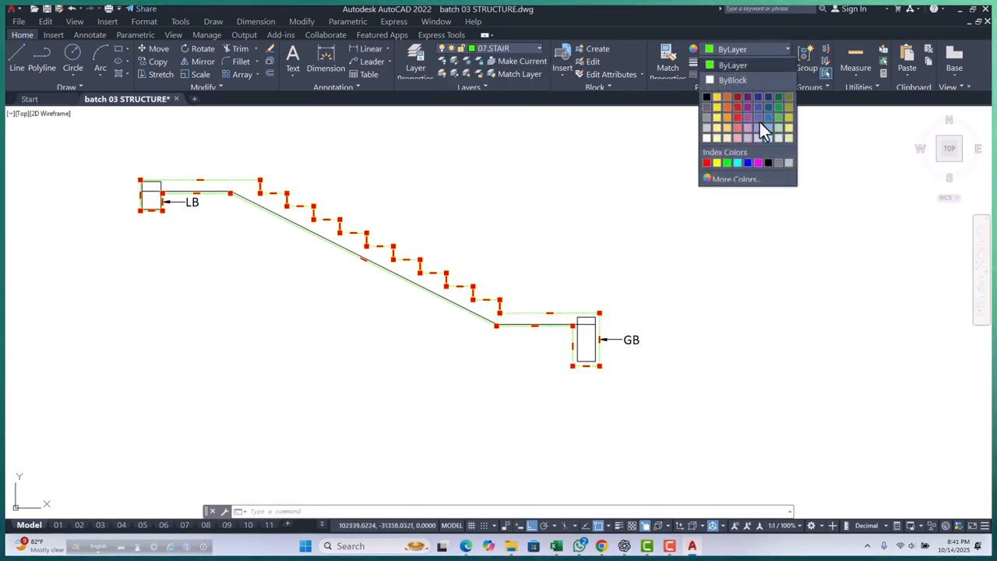
pyautogui.click(752, 164)
pyautogui.press('Escape')
pyautogui.scroll(2, 382, 289)
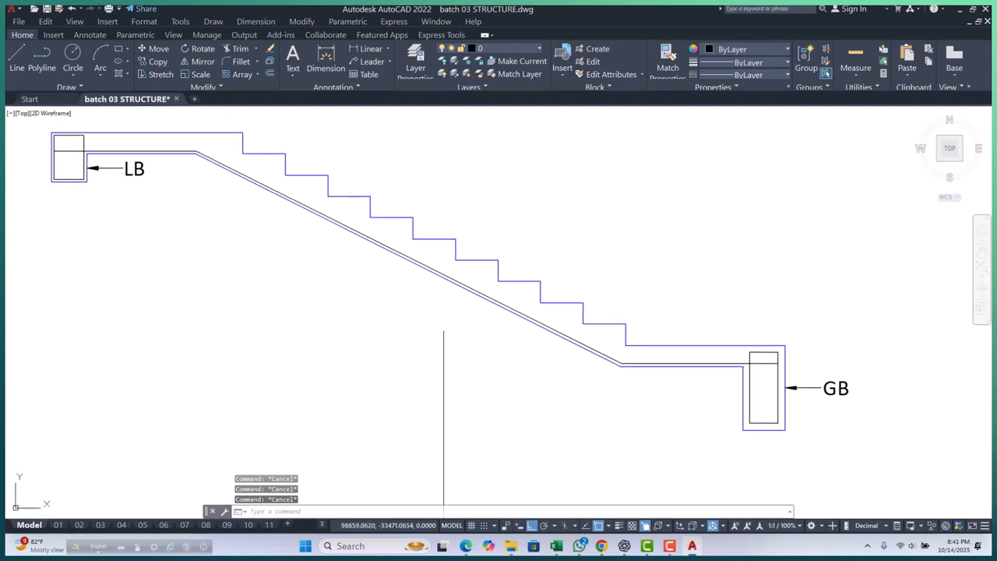
pyautogui.scroll(-2, 444, 506)
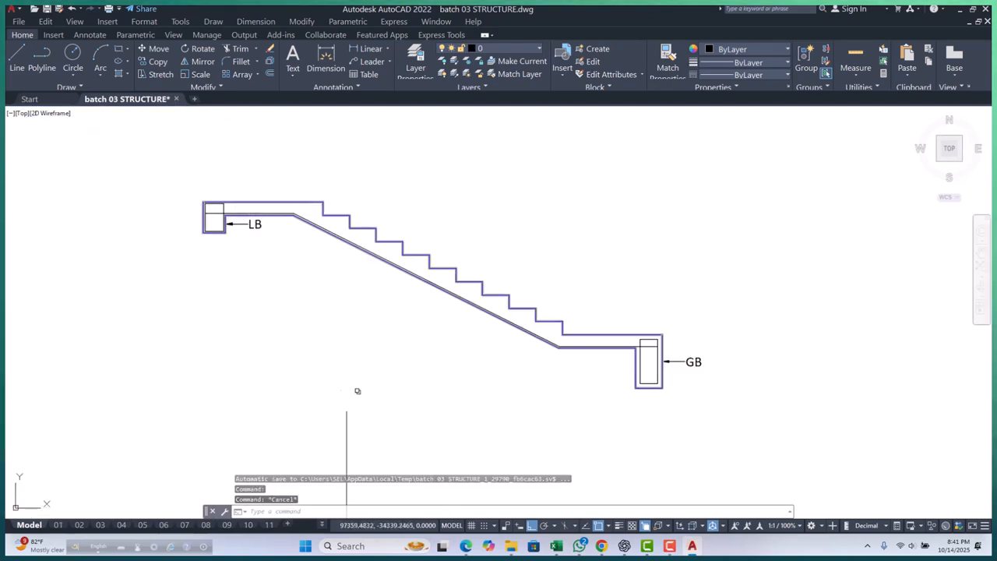
# Step: Assign the bottom bar line and both beams' inner rectangles to the ROD layer
pyautogui.scroll(8, 343, 242)
pyautogui.scroll(-4, 363, 223)
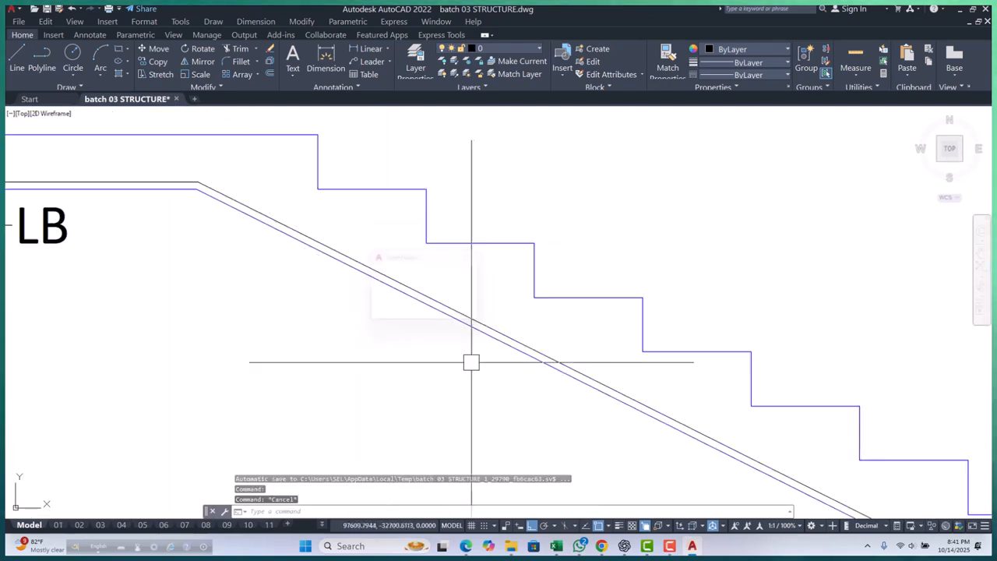
pyautogui.scroll(-4, 422, 287)
pyautogui.scroll(5, 245, 260)
pyautogui.scroll(6, 393, 262)
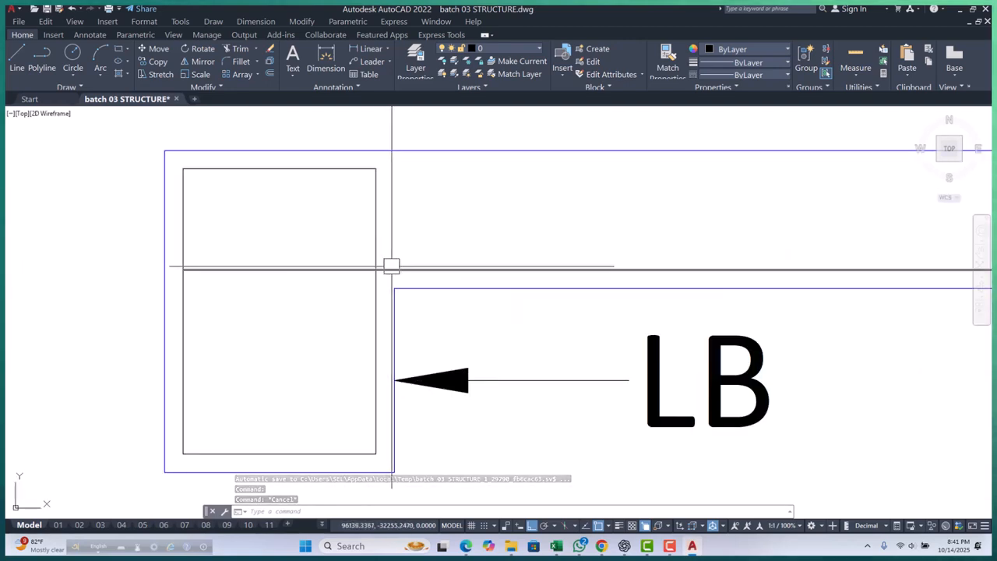
pyautogui.click(400, 236)
pyautogui.click(329, 247)
pyautogui.scroll(-10, 269, 269)
pyautogui.moveTo(390, 312); pyautogui.dragTo(292, 267, button='middle')
pyautogui.scroll(5, 619, 399)
pyautogui.scroll(2, 561, 335)
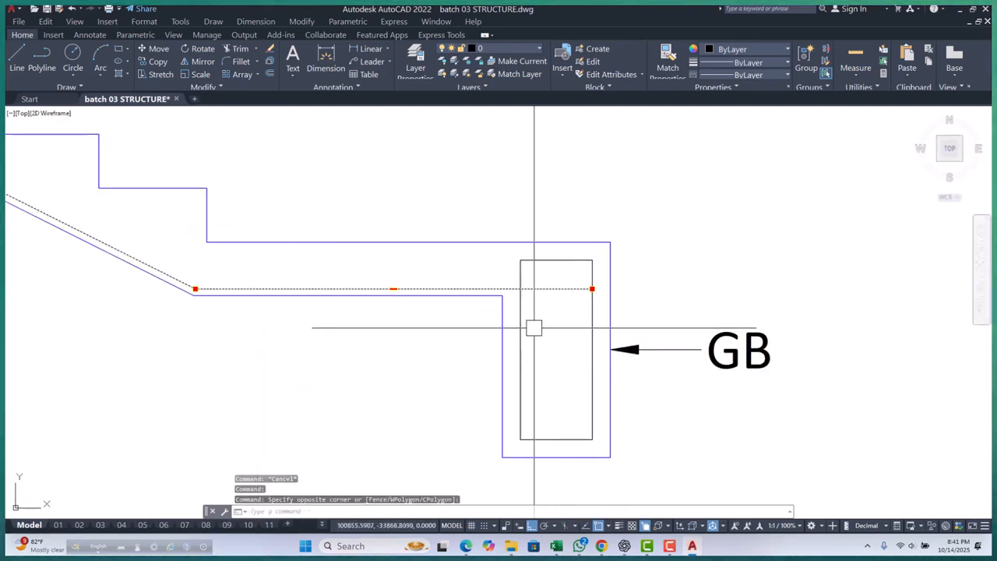
pyautogui.click(524, 48)
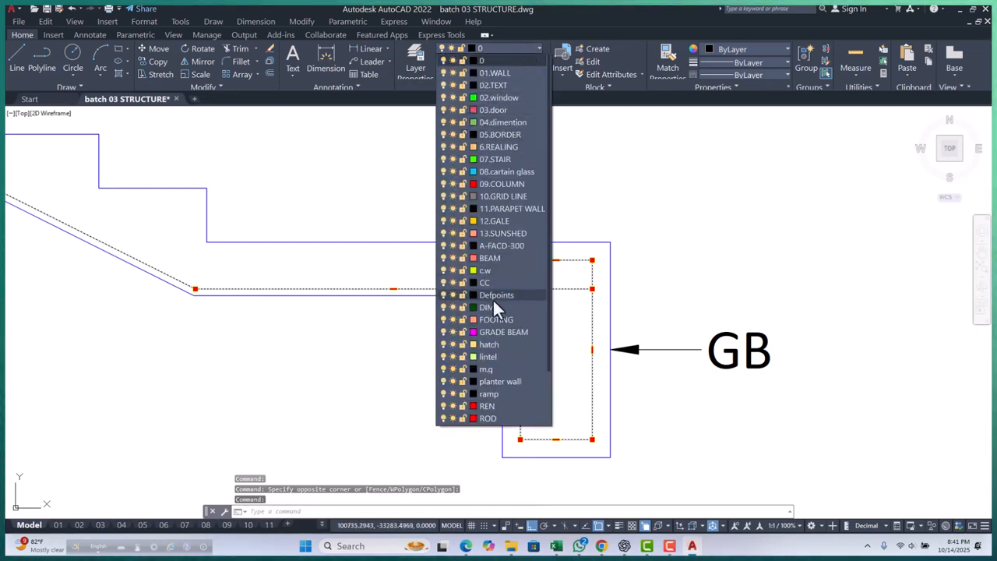
pyautogui.scroll(-1, 489, 360)
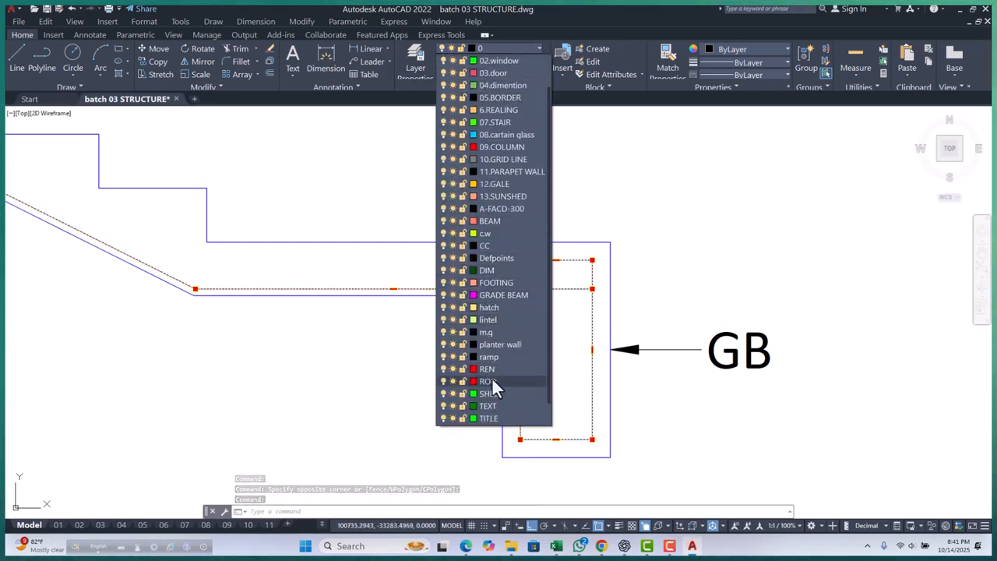
pyautogui.press('Escape')
pyautogui.scroll(-3, 639, 383)
pyautogui.press('Escape')
pyautogui.scroll(-3, 576, 345)
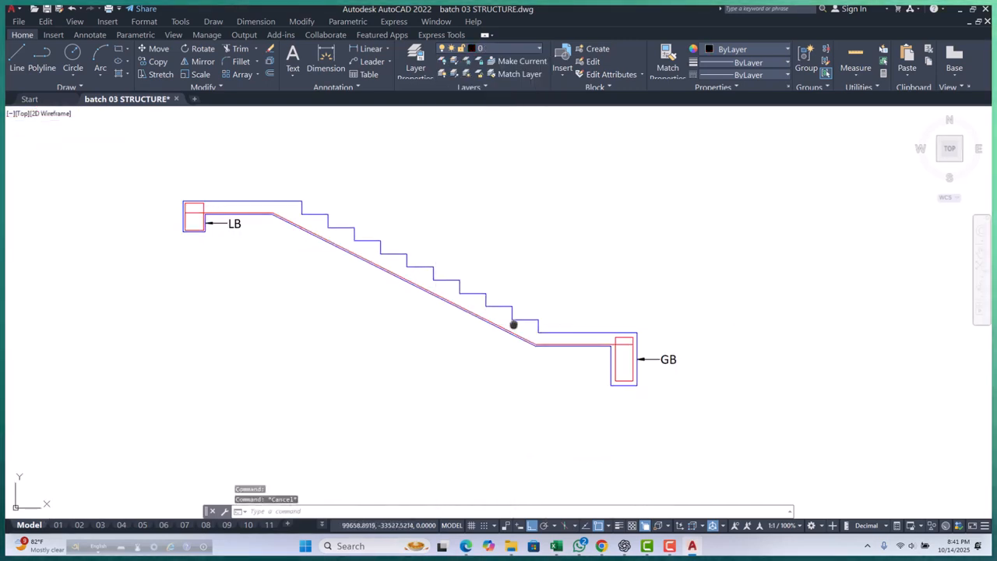
# Step: Examine the coloured stair section, checking the bottom bar and stair outline between the LB and GB beams
pyautogui.scroll(6, 499, 324)
pyautogui.press('Escape')
pyautogui.press('Escape')
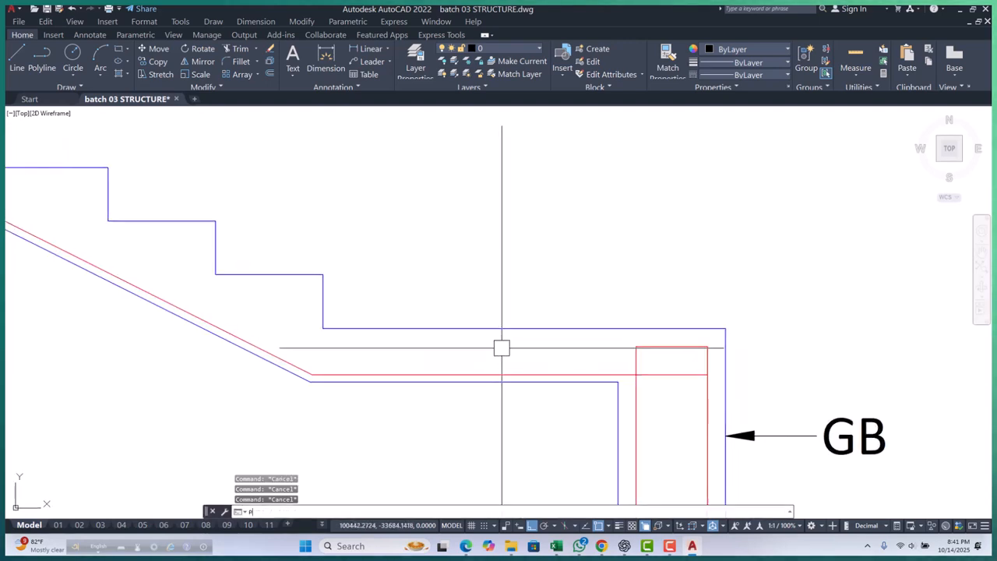
pyautogui.scroll(-3, 544, 340)
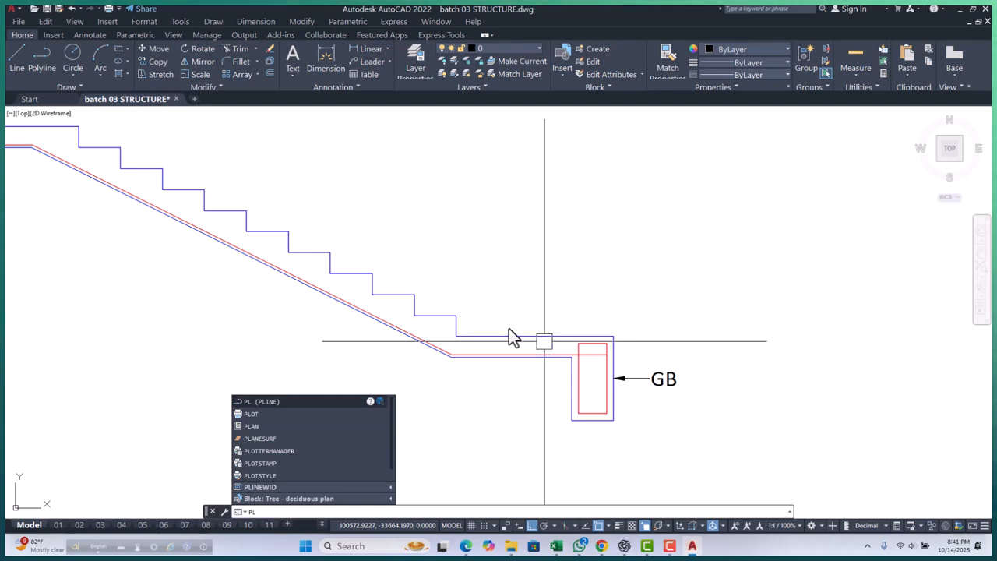
pyautogui.press('Escape')
pyautogui.scroll(-2, 538, 304)
pyautogui.scroll(4, 200, 220)
pyautogui.scroll(-2, 199, 220)
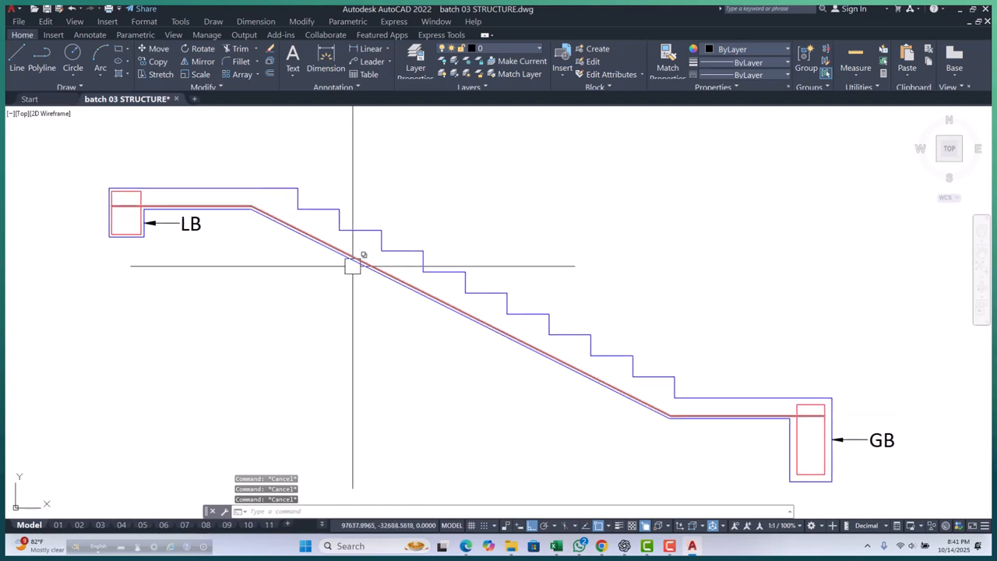
pyautogui.scroll(1, 365, 263)
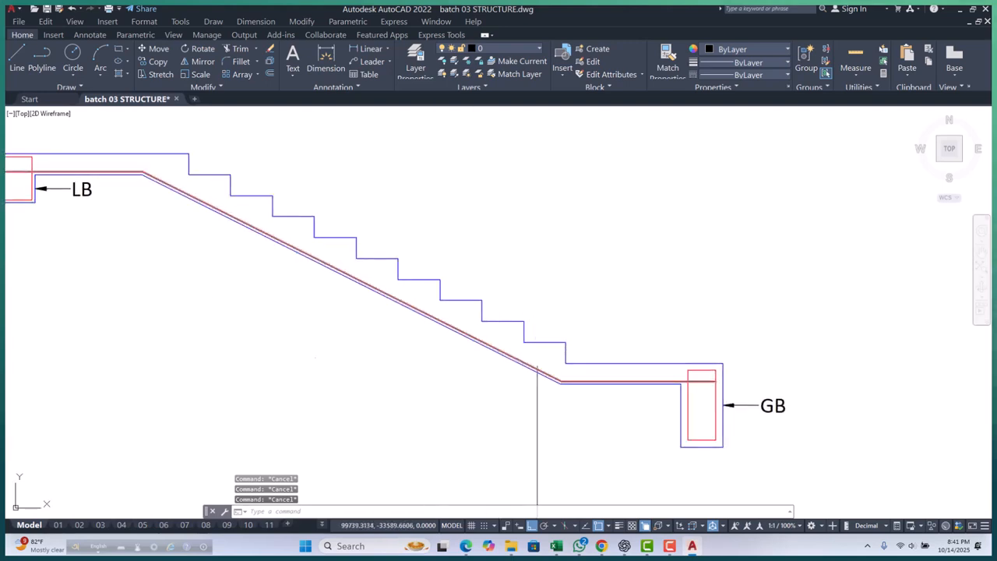
pyautogui.scroll(1, 556, 348)
pyautogui.scroll(-2, 628, 345)
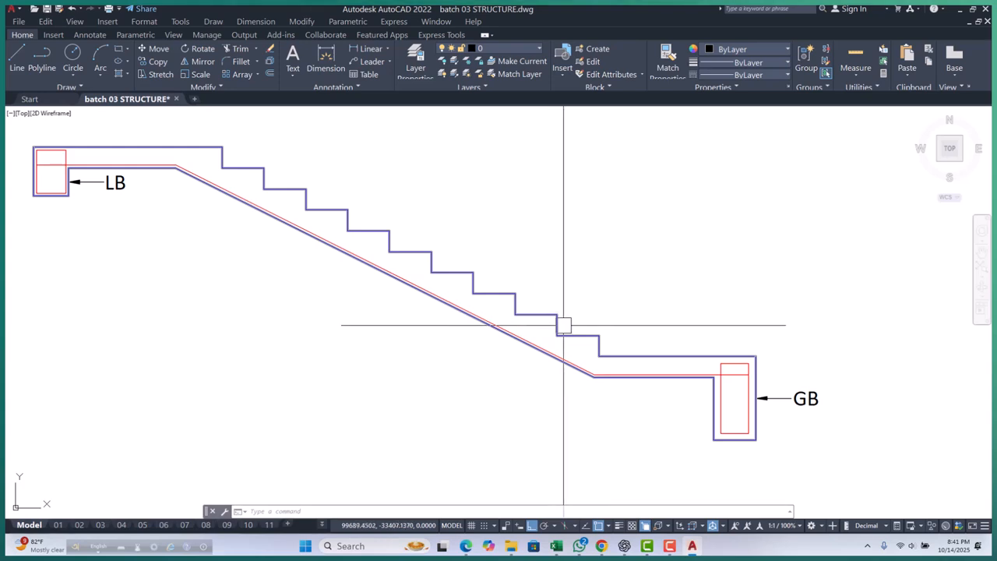
pyautogui.scroll(4, 545, 319)
pyautogui.scroll(-8, 498, 304)
pyautogui.scroll(-2, 410, 328)
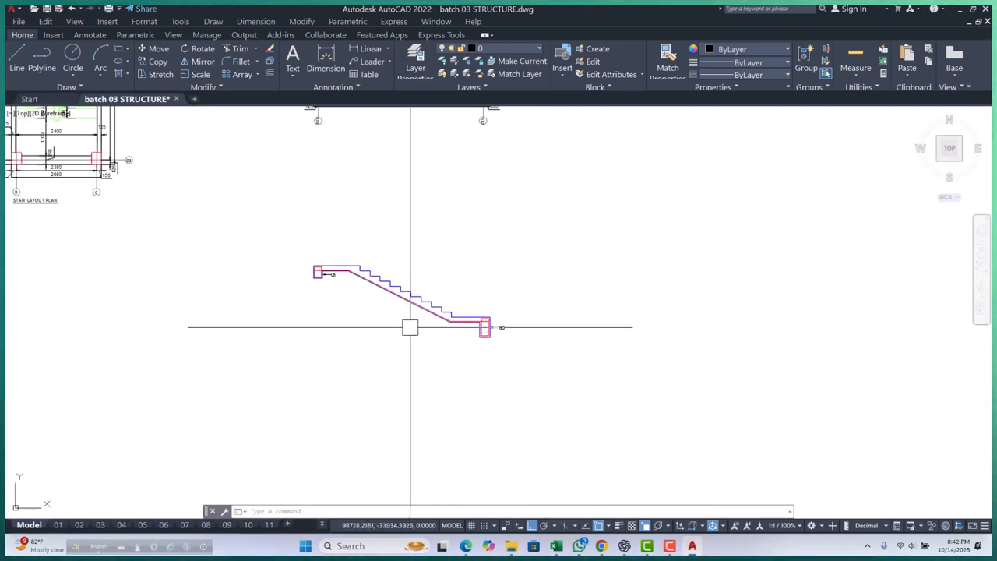
pyautogui.scroll(8, 459, 323)
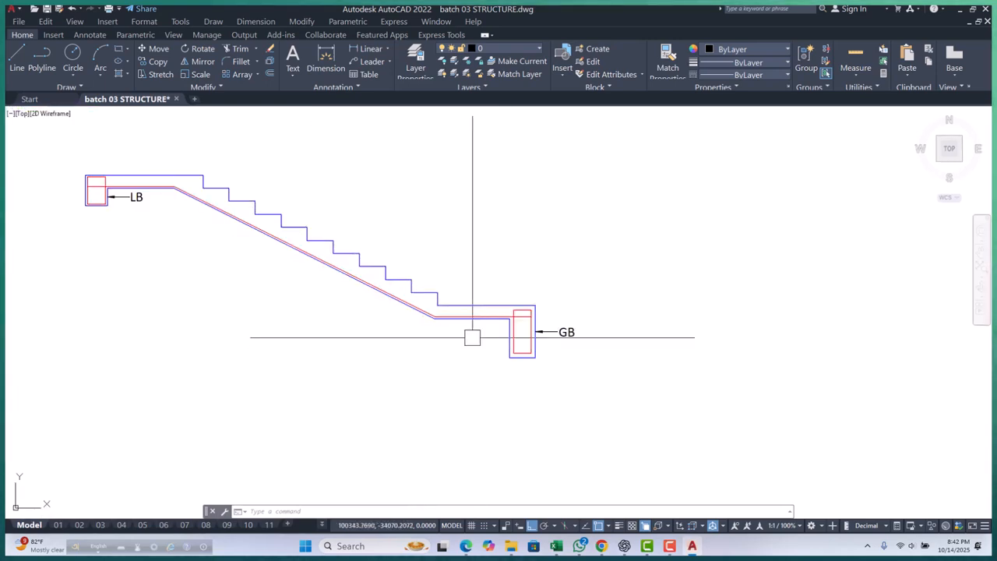
pyautogui.moveTo(464, 317); pyautogui.dragTo(452, 320, button='middle')
pyautogui.press('Escape')
pyautogui.press('Escape')
pyautogui.press('Escape')
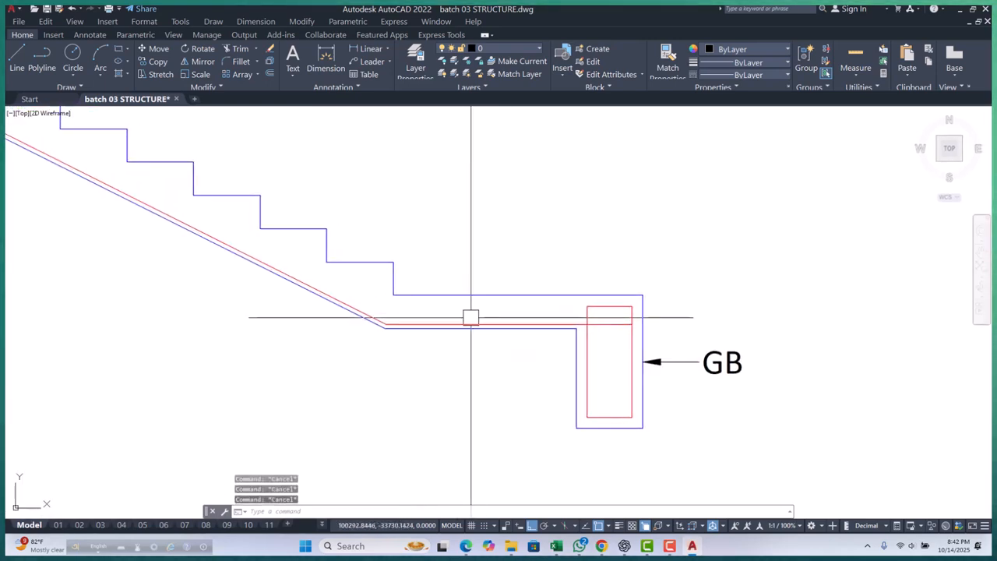
# Step: Draw a polyline through the inner step corners down to the lower landing, continuing along the landing's top edge to beam GB's outer edge
pyautogui.write('pl')
pyautogui.press('Return')
pyautogui.scroll(-4, 372, 287)
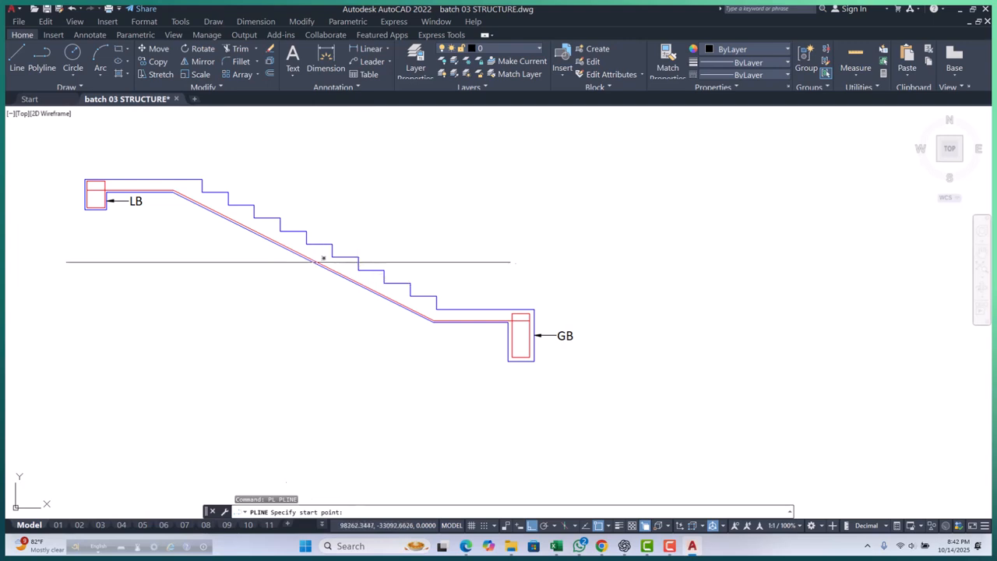
pyautogui.scroll(4, 197, 203)
pyautogui.click(215, 187)
pyautogui.scroll(-5, 356, 270)
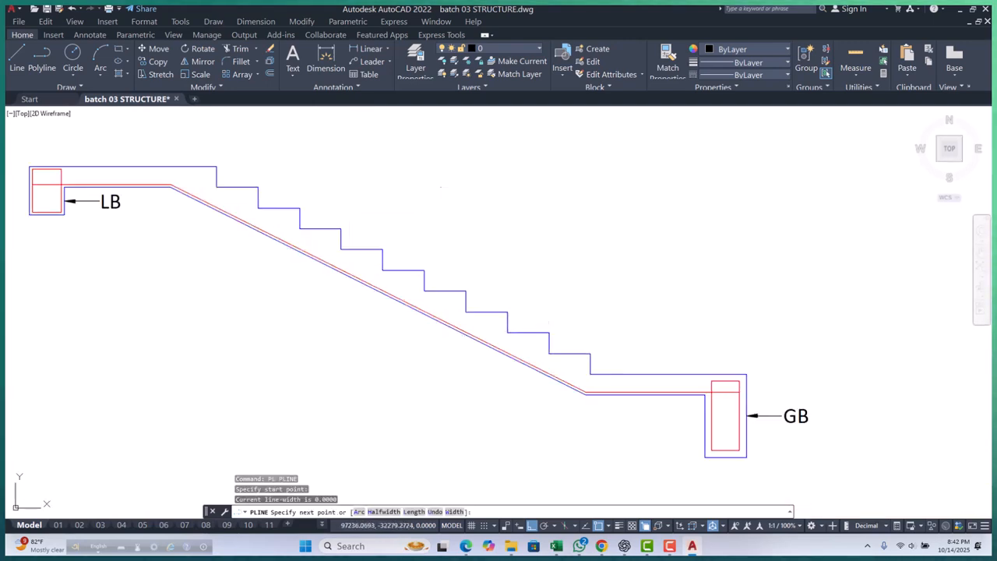
pyautogui.scroll(5, 418, 298)
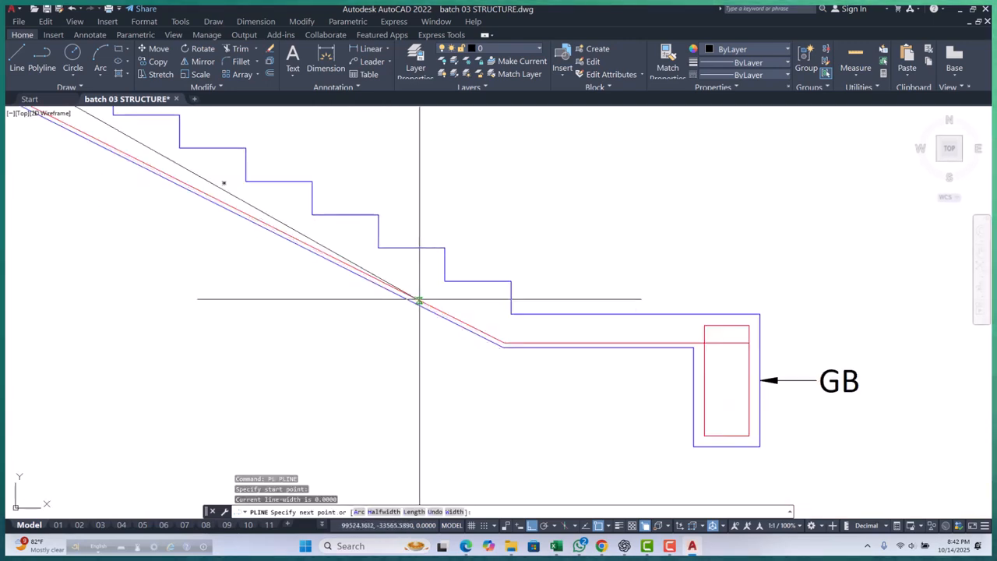
pyautogui.click(511, 314)
pyautogui.scroll(2, 511, 314)
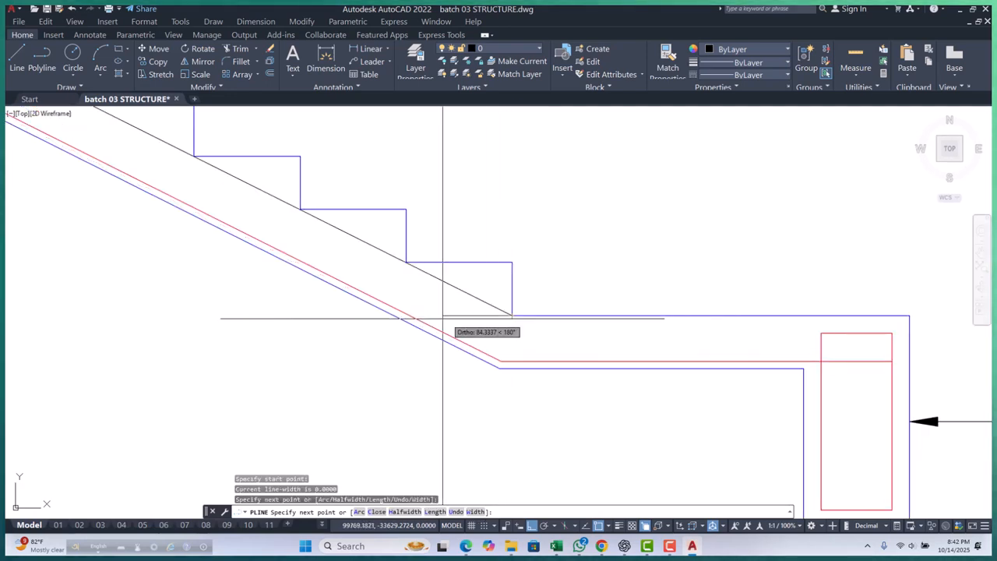
pyautogui.scroll(-4, 440, 318)
pyautogui.scroll(-4, 624, 317)
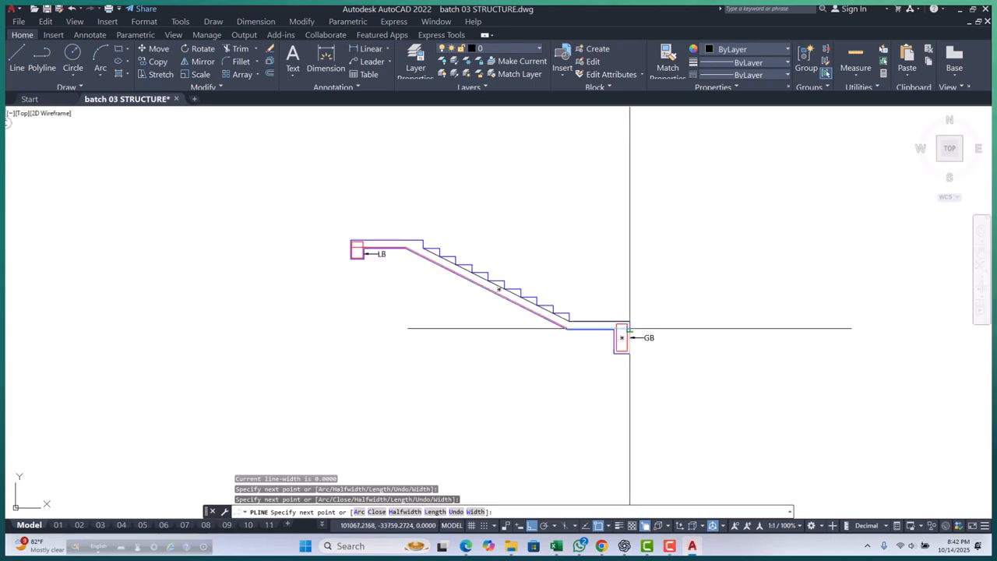
pyautogui.press('Escape')
pyautogui.press('Escape')
pyautogui.press('Escape')
pyautogui.scroll(4, 401, 254)
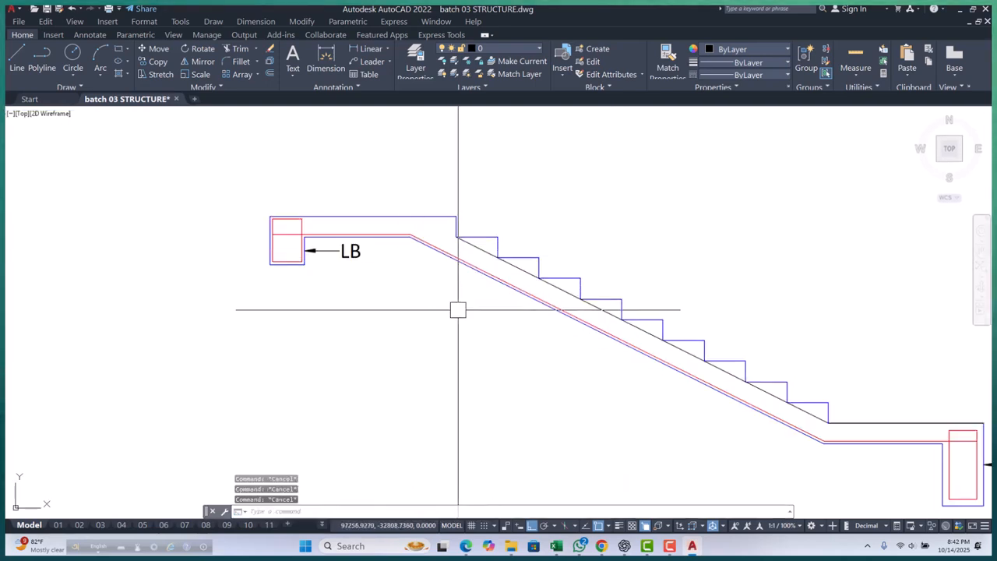
# Step: Extend the sloping polyline's upper end to the top edge of the upper landing
pyautogui.write('EX')
pyautogui.press('Return')
pyautogui.scroll(2, 457, 250)
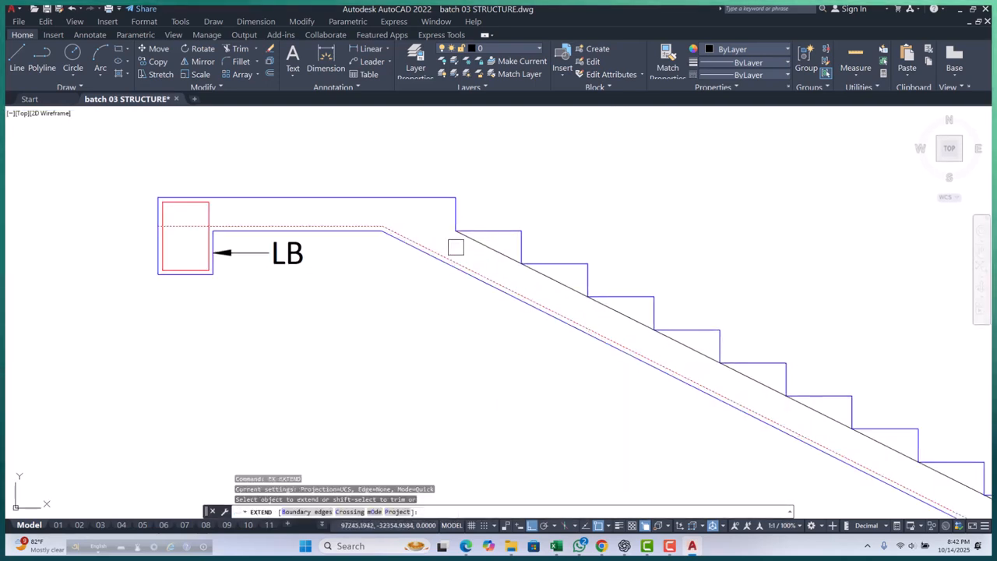
pyautogui.press('Escape')
pyautogui.press('Escape')
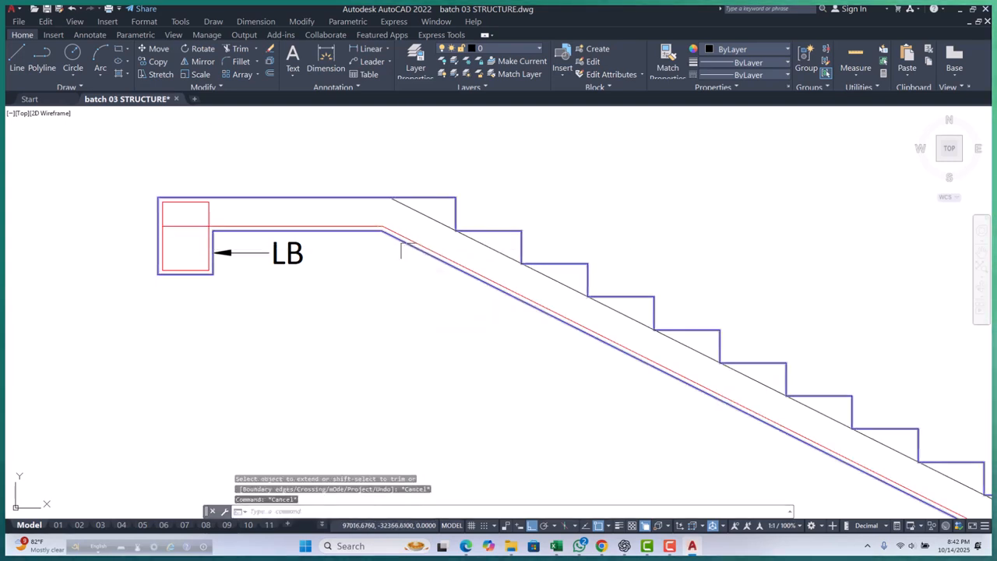
# Step: Draw a polyline from the sloping line's upper end along the upper landing's top edge to beam LB's outer corner
pyautogui.write('PL')
pyautogui.press('Return')
pyautogui.click(389, 198)
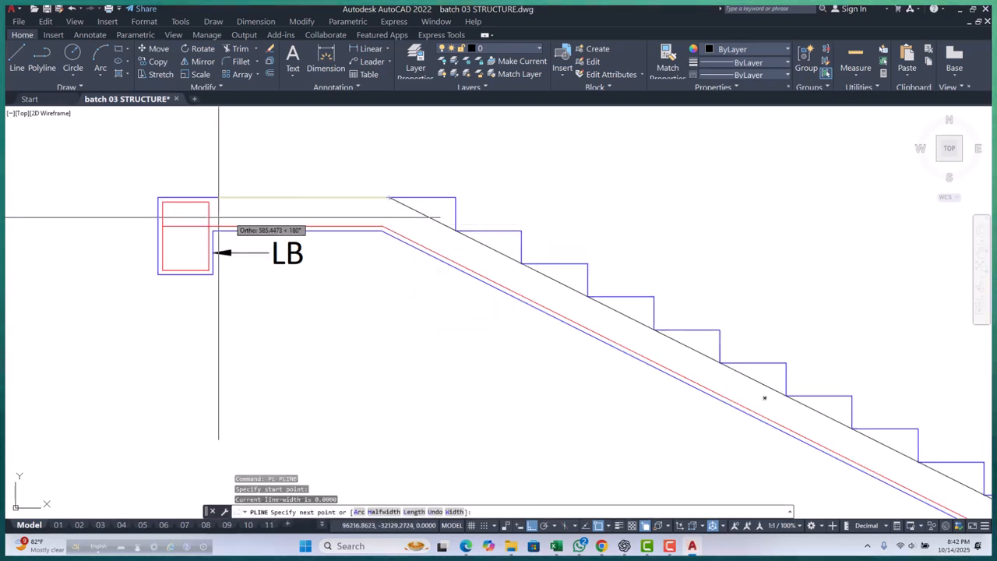
pyautogui.press('Escape')
pyautogui.press('Escape')
pyautogui.scroll(2, 378, 187)
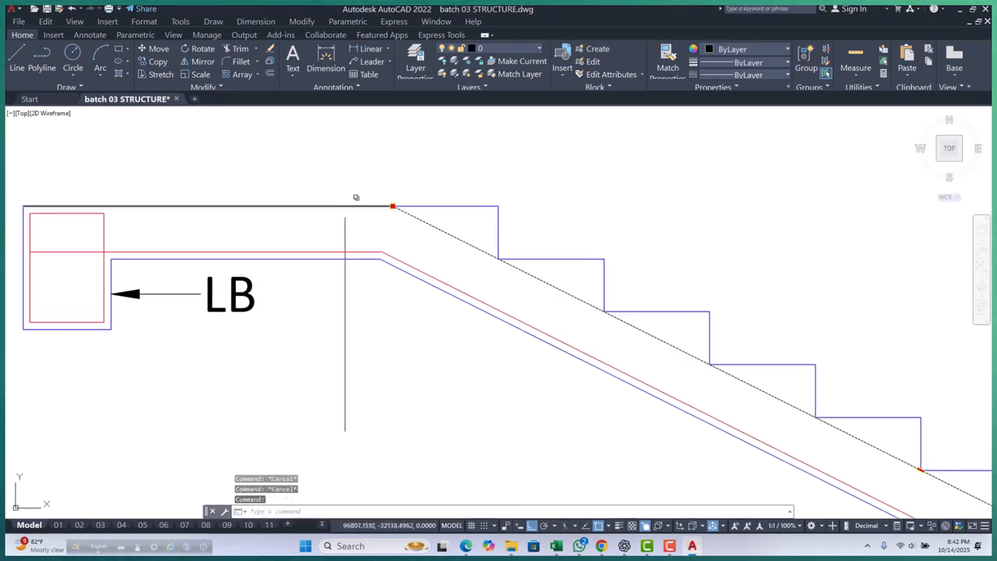
# Step: Join the upper landing line and the sloping line into one polyline
pyautogui.click(345, 207)
pyautogui.click(383, 249)
pyautogui.scroll(-4, 366, 265)
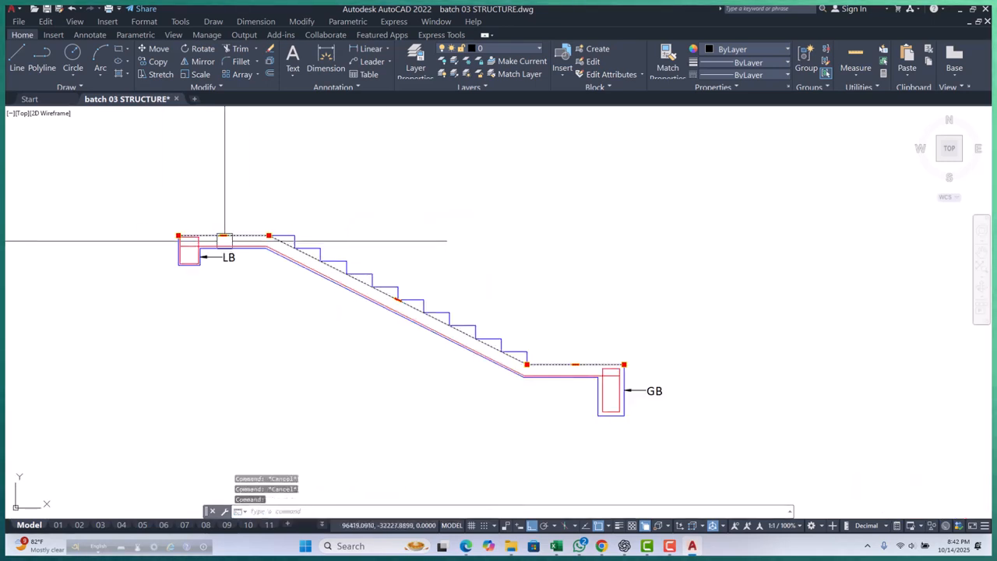
pyautogui.scroll(2, 374, 265)
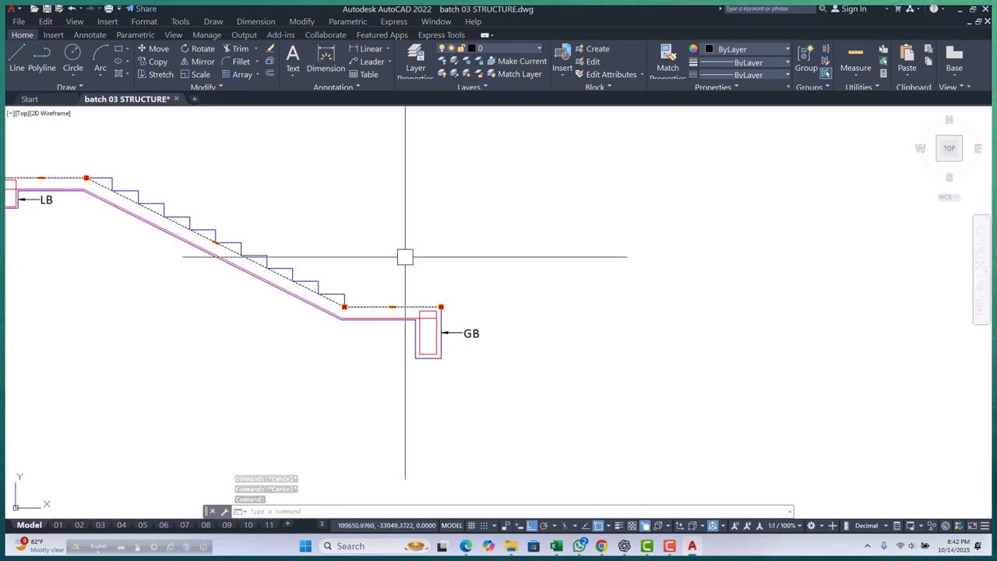
pyautogui.write('j')
pyautogui.press('Return')
pyautogui.scroll(2, 270, 272)
pyautogui.click(208, 238)
pyautogui.scroll(-2, 436, 222)
pyautogui.scroll(-2, 440, 223)
pyautogui.press('Escape')
pyautogui.scroll(4, 305, 198)
pyautogui.moveTo(379, 194); pyautogui.dragTo(394, 232, button='middle')
pyautogui.press('Escape')
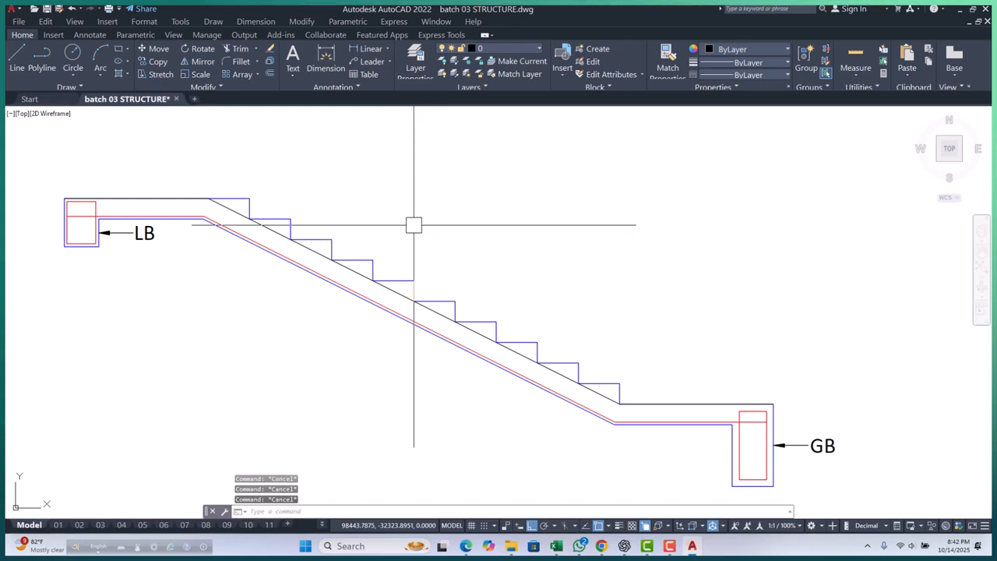
# Step: Offset the joined polyline by 20 to the inside of the stair slab
pyautogui.write('o')
pyautogui.press('Return')
pyautogui.write('2')
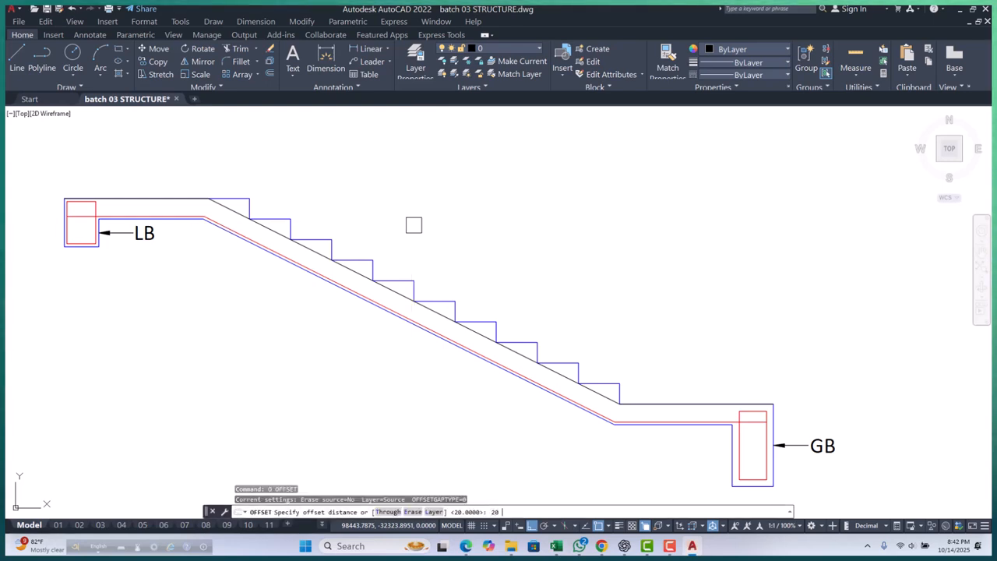
pyautogui.press('Return')
pyautogui.scroll(2, 437, 313)
pyautogui.click(440, 307)
pyautogui.click(426, 323)
pyautogui.press('Escape')
# Step: Erase the original polyline running through the step corners, keeping the offset copy
pyautogui.scroll(1, 437, 306)
pyautogui.press('Escape')
pyautogui.click(436, 304)
pyautogui.write('e')
pyautogui.press('Return')
pyautogui.scroll(-2, 510, 282)
pyautogui.moveTo(554, 273); pyautogui.dragTo(533, 287, button='middle')
pyautogui.press('Escape')
pyautogui.press('Escape')
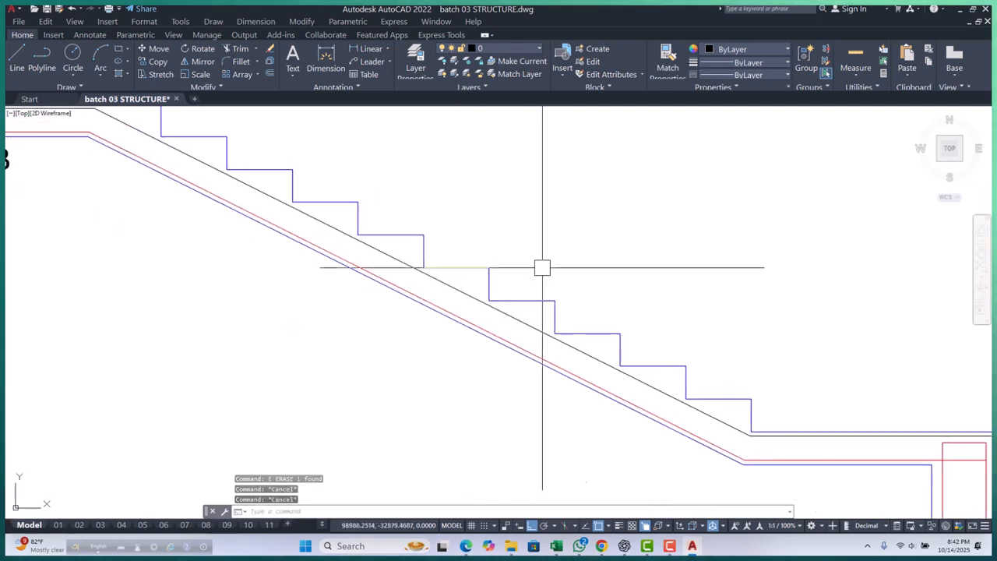
# Step: Match the properties of the red bottom bar onto the offset line inside the slab
pyautogui.write('ma')
pyautogui.press('Return')
pyautogui.scroll(1, 666, 369)
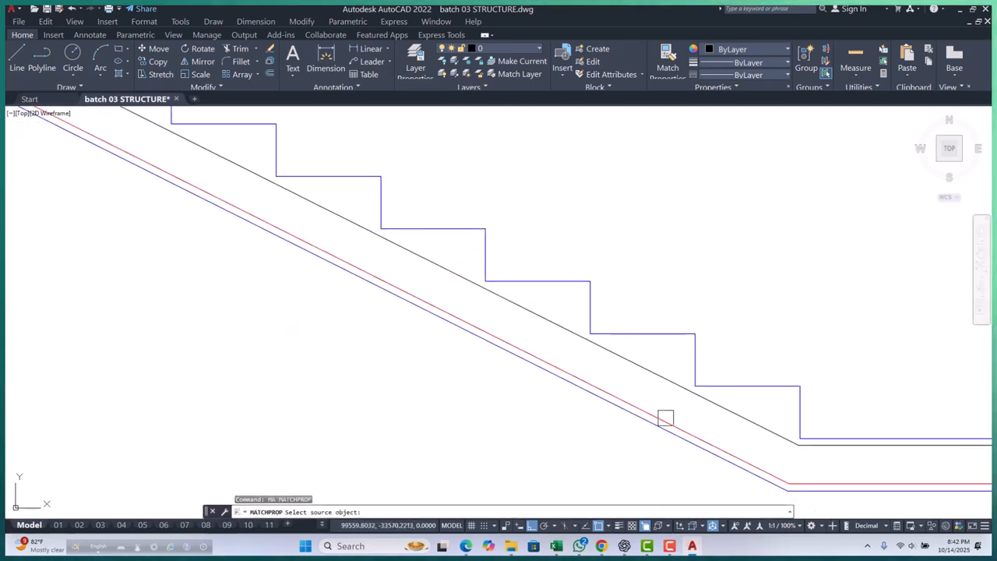
pyautogui.click(658, 417)
pyautogui.click(603, 351)
pyautogui.scroll(-6, 623, 366)
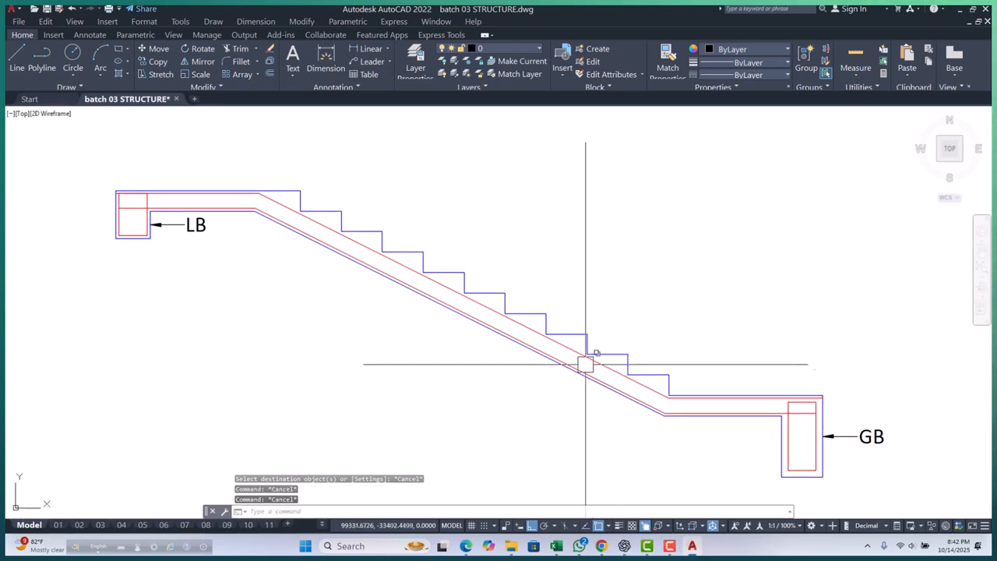
pyautogui.press('Escape')
pyautogui.press('Escape')
pyautogui.press('Escape')
# Step: Examine the new top bar along the slab, including its upper end at beam LB
pyautogui.scroll(6, 119, 224)
pyautogui.scroll(4, 245, 142)
pyautogui.scroll(-2, 244, 167)
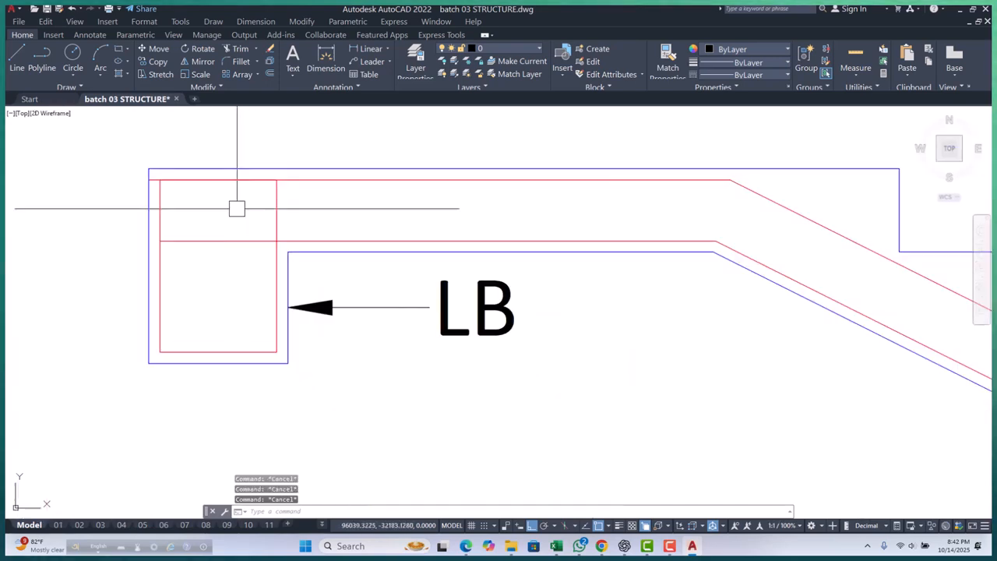
pyautogui.scroll(-3, 233, 215)
pyautogui.scroll(-3, 241, 236)
pyautogui.scroll(-2, 243, 226)
pyautogui.scroll(5, 389, 249)
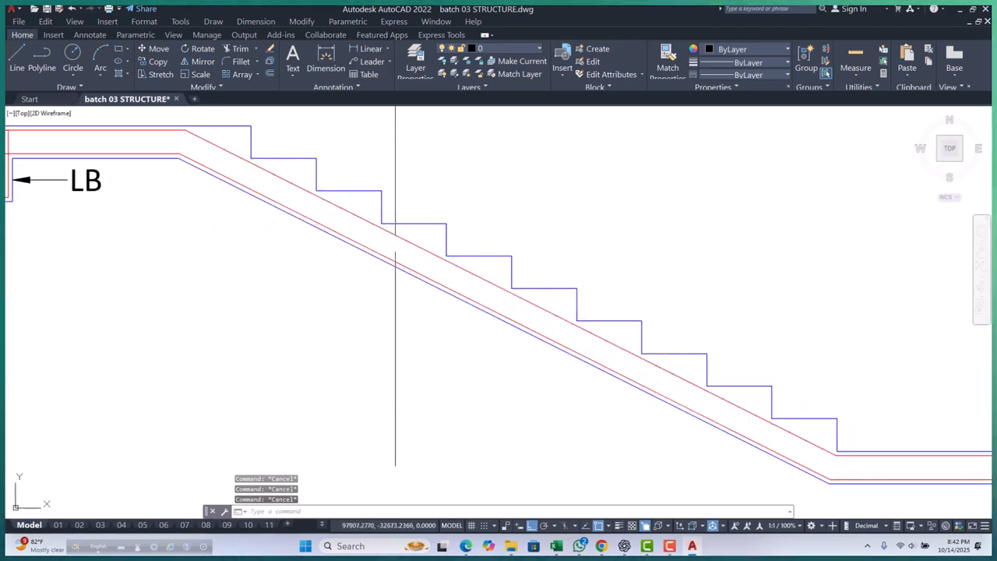
pyautogui.scroll(-4, 330, 186)
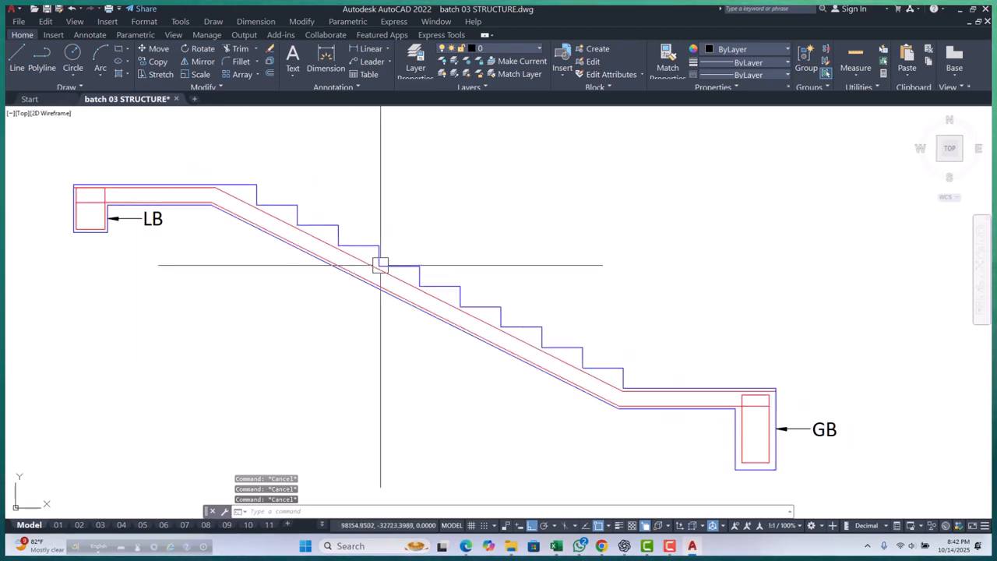
pyautogui.scroll(4, 389, 282)
pyautogui.scroll(-5, 380, 288)
pyautogui.scroll(3, 371, 287)
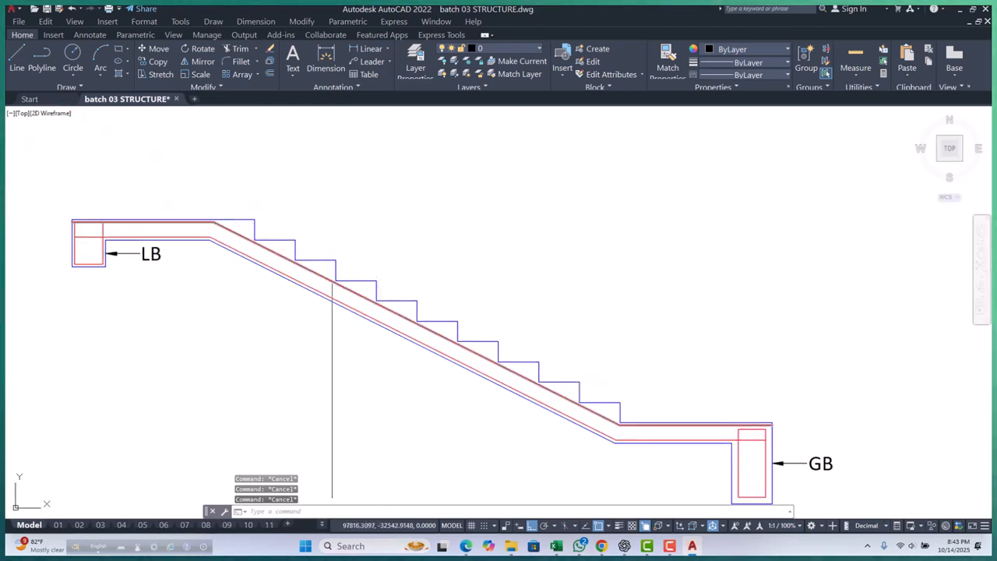
# Step: Examine the stair section's bars and compare them with the L/4 and L/7 bar lengths on the slab reinforcement plan
pyautogui.scroll(2, 396, 322)
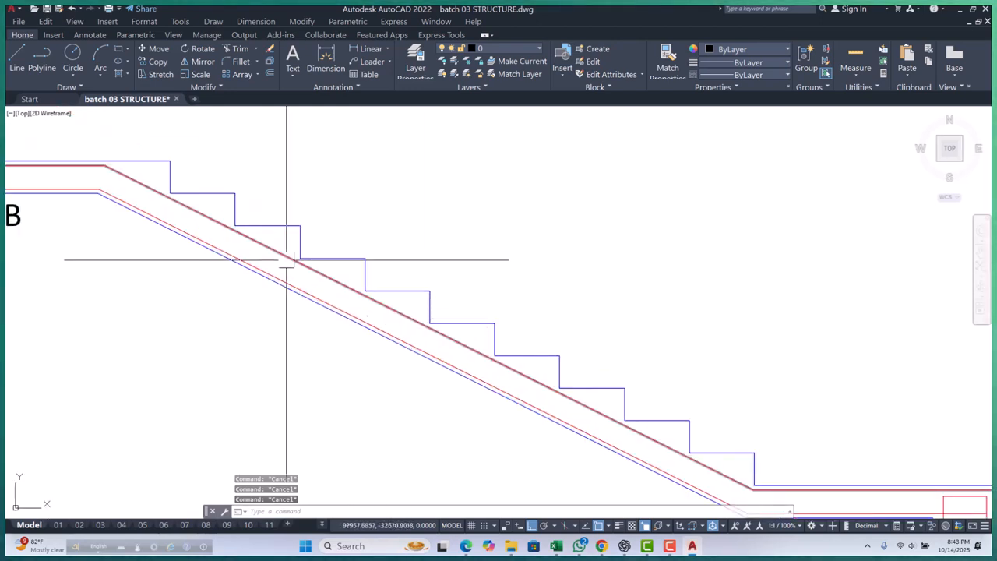
pyautogui.scroll(-2, 248, 241)
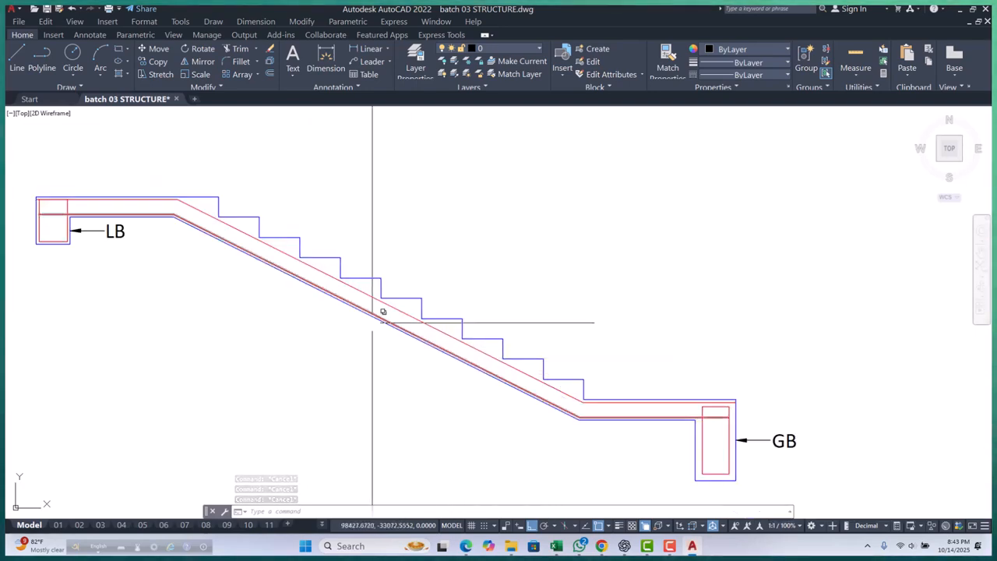
pyautogui.moveTo(477, 336); pyautogui.dragTo(509, 397, button='middle')
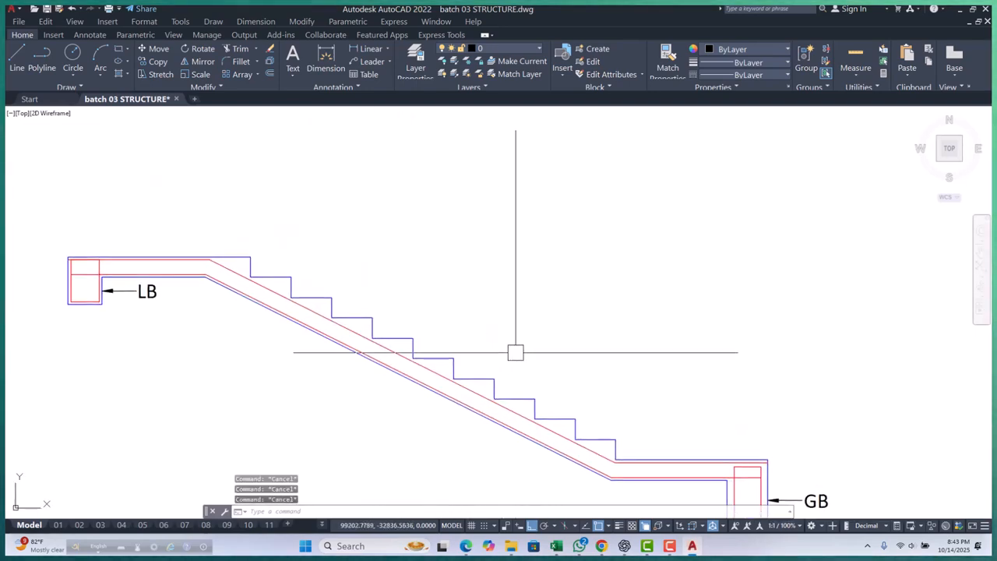
pyautogui.scroll(-8, 515, 352)
pyautogui.scroll(2, 343, 230)
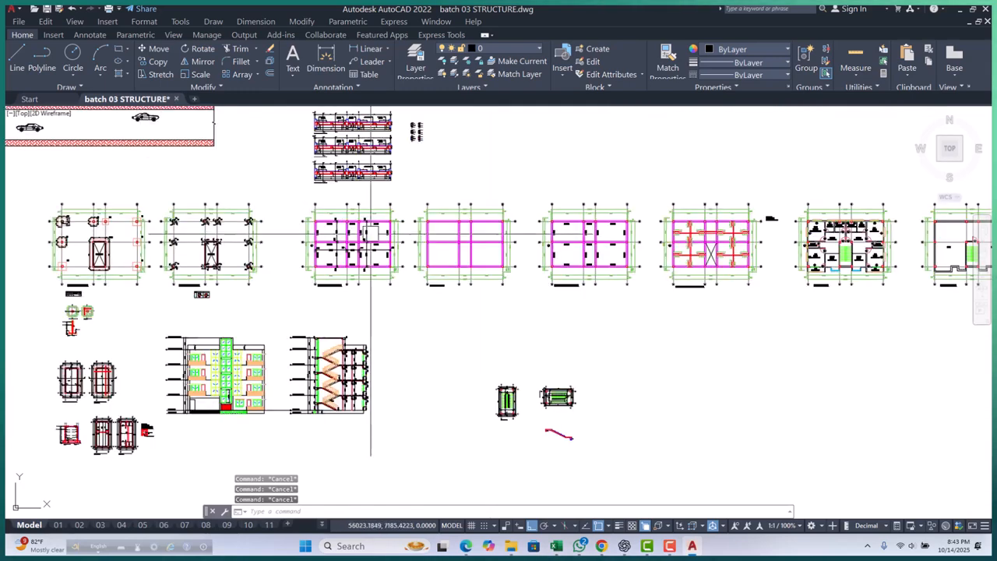
pyautogui.scroll(10, 680, 226)
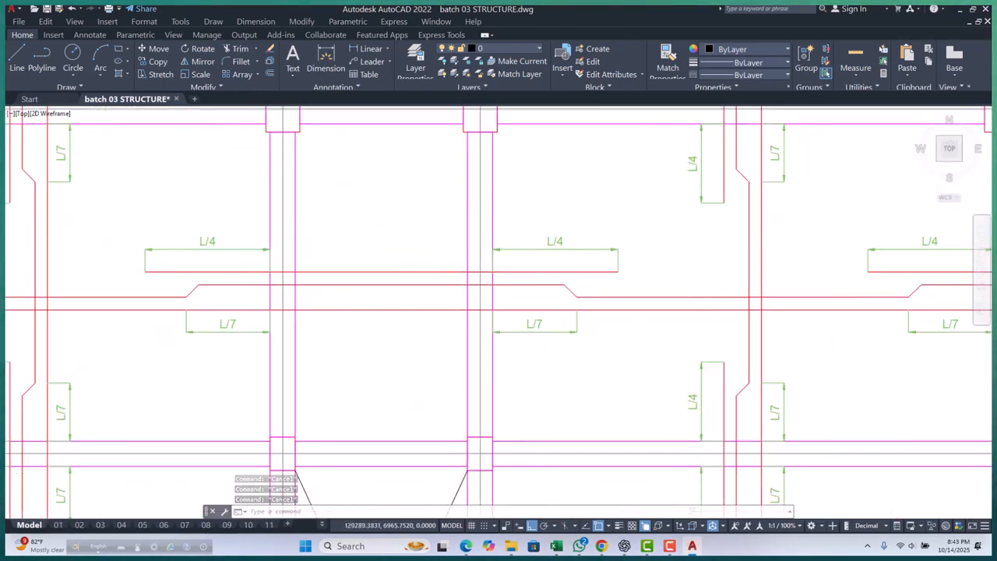
pyautogui.scroll(-8, 398, 264)
pyautogui.scroll(-4, 420, 312)
pyautogui.scroll(12, 262, 323)
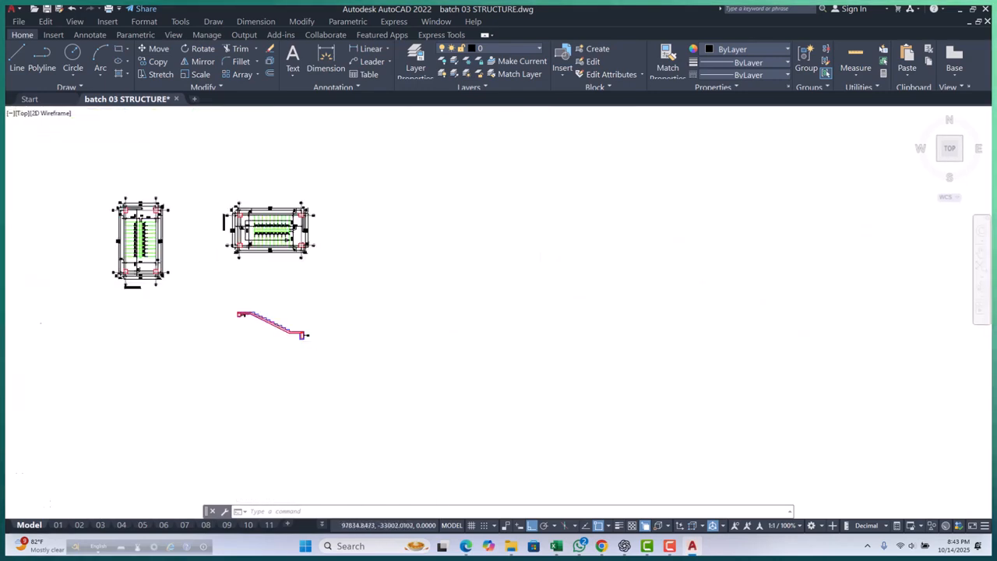
pyautogui.press('Escape')
pyautogui.press('Escape')
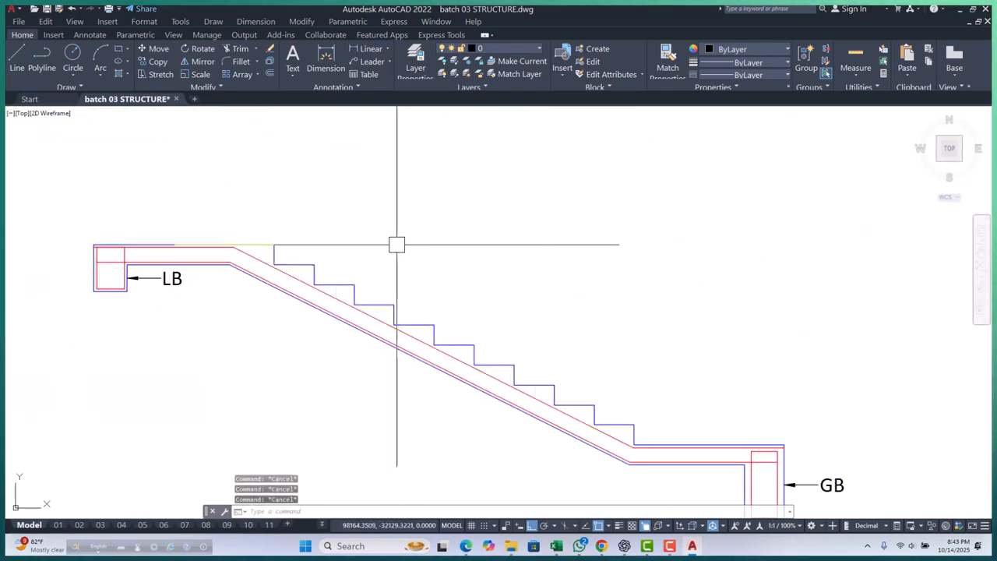
# Step: Draw a polyline over the sloping part of the top bar, from its upper bend to its lower bend
pyautogui.write('PL')
pyautogui.press('Return')
pyautogui.scroll(4, 274, 244)
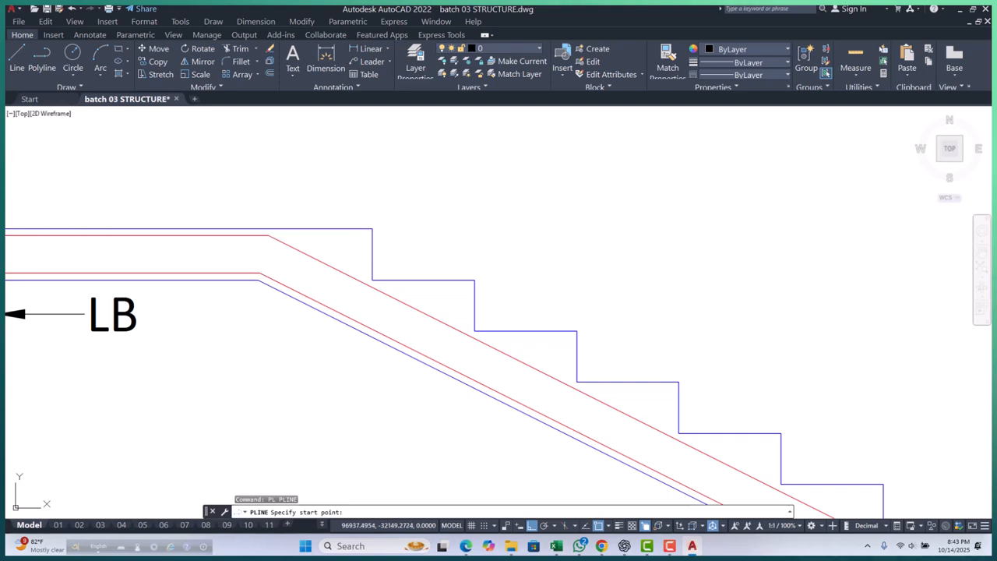
pyautogui.scroll(-4, 223, 223)
pyautogui.scroll(6, 338, 278)
pyautogui.click(279, 255)
pyautogui.scroll(-6, 324, 276)
pyautogui.press('Escape')
pyautogui.press('Escape')
pyautogui.press('Escape')
pyautogui.scroll(2, 333, 269)
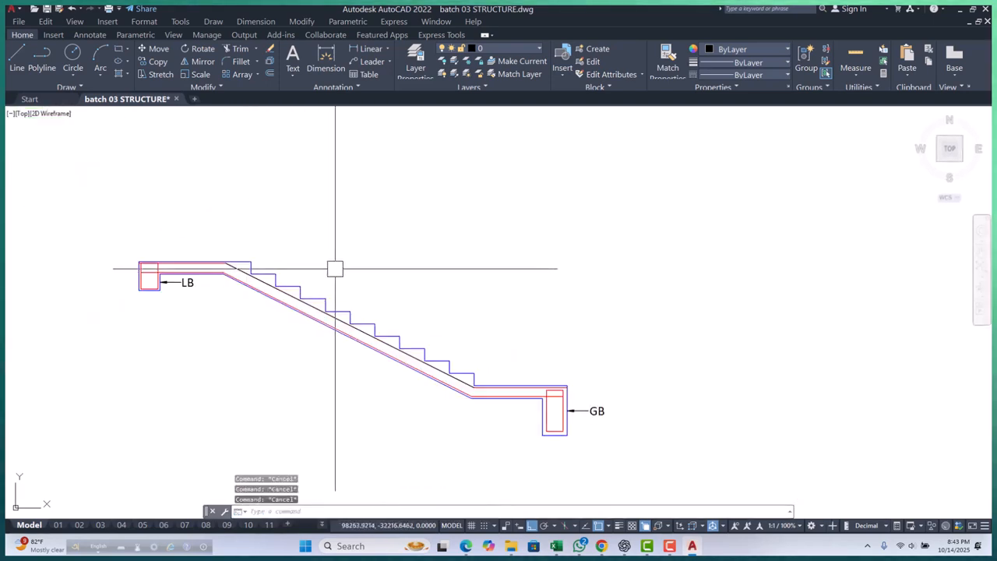
# Step: Divide the sloping helper polyline on the top bar into 3 equal segments
pyautogui.write('DIV')
pyautogui.press('Return')
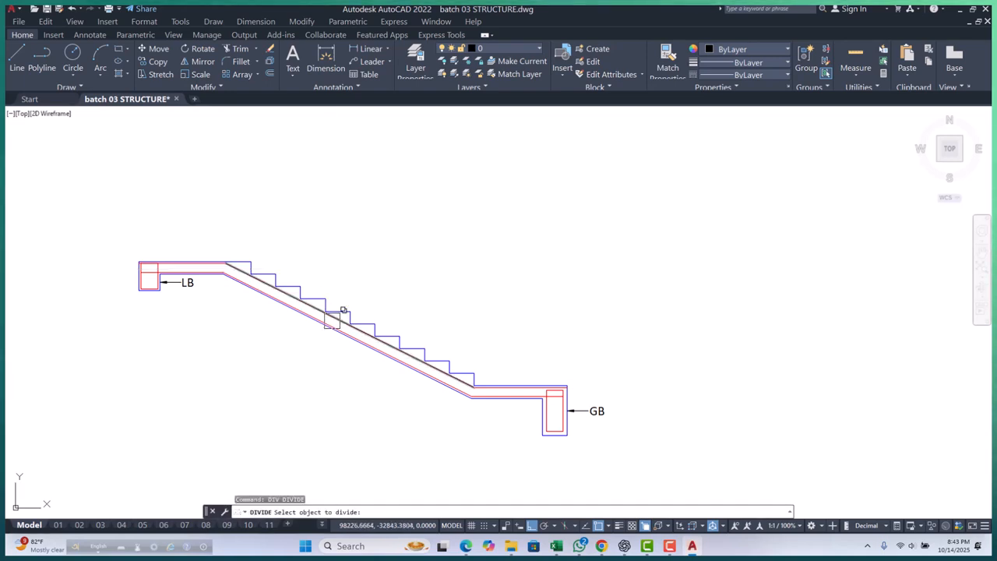
pyautogui.scroll(6, 342, 304)
pyautogui.click(343, 317)
pyautogui.click(369, 354)
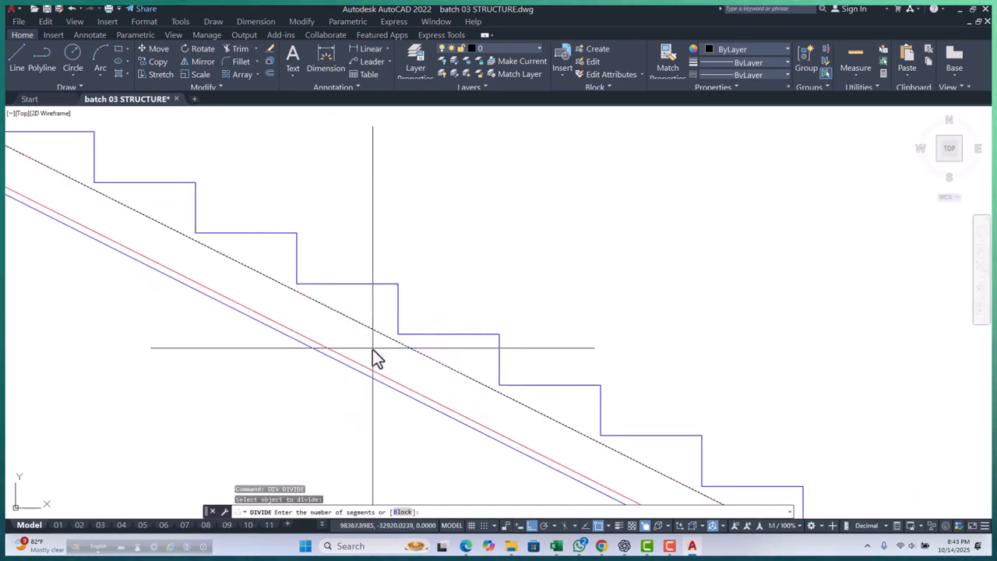
pyautogui.scroll(-5, 371, 346)
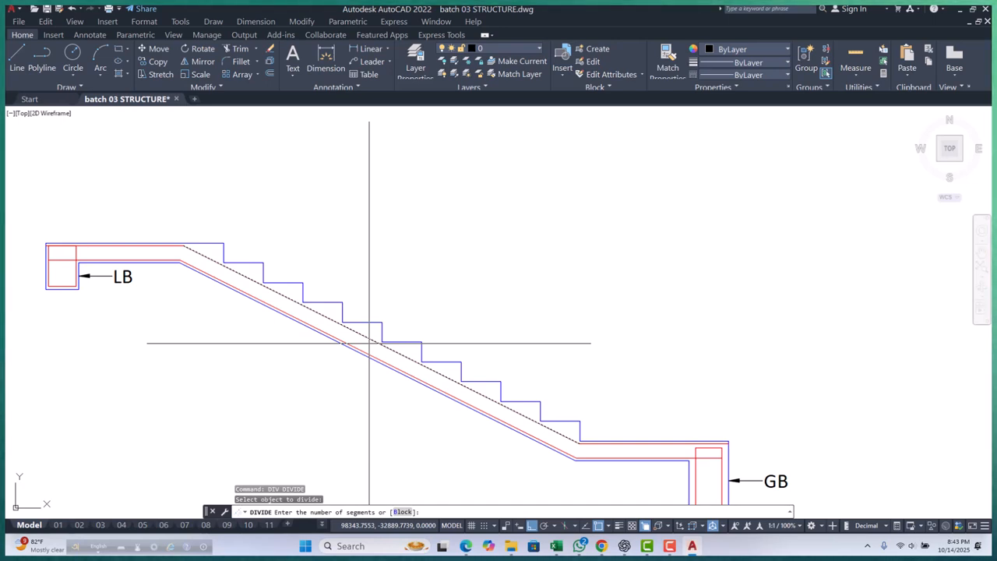
pyautogui.write('3')
pyautogui.press('Return')
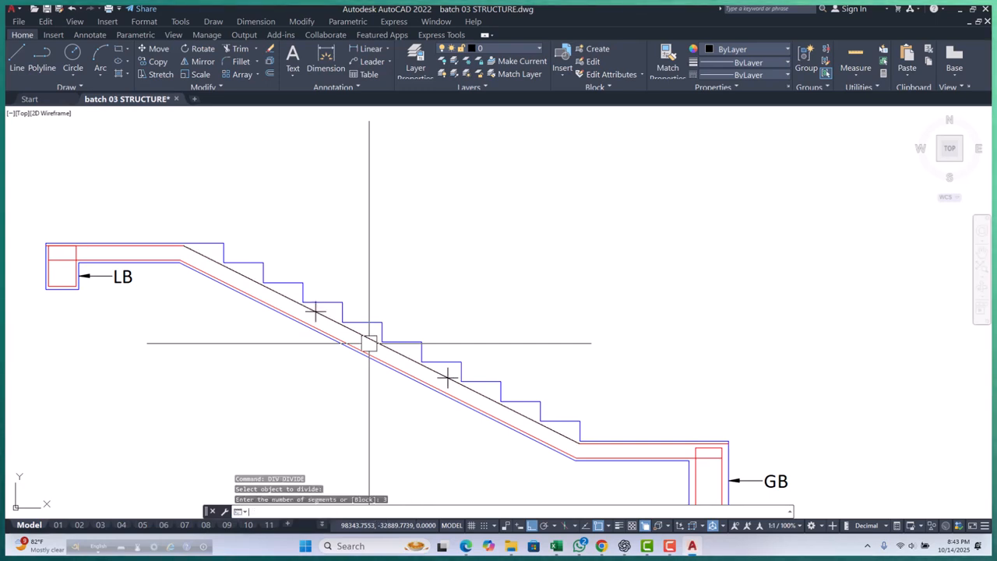
pyautogui.press('Escape')
pyautogui.press('Escape')
pyautogui.scroll(2, 272, 312)
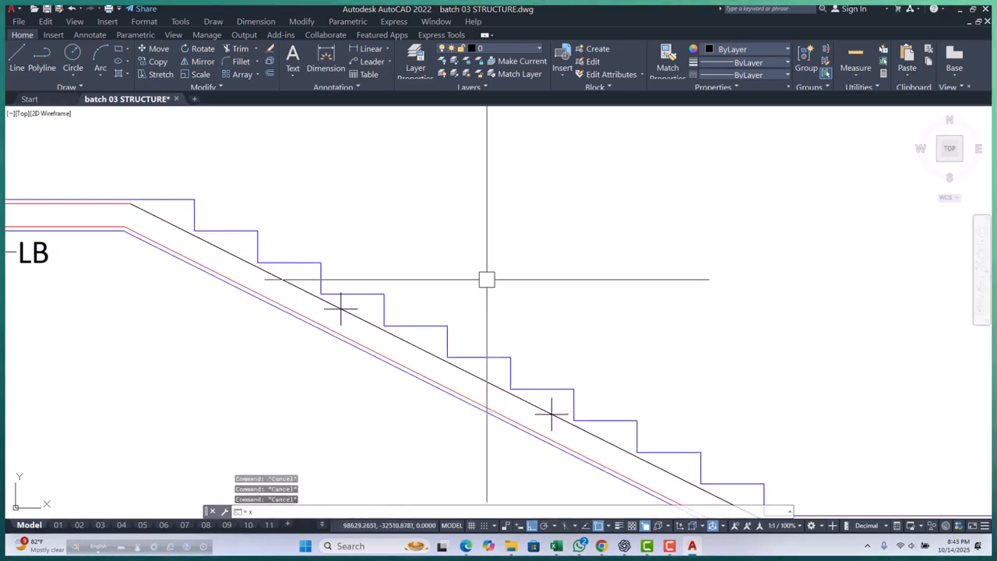
# Step: Place vertical construction lines through the two division points on the slope
pyautogui.write('XL')
pyautogui.press('Return')
pyautogui.write('V')
pyautogui.press('Return')
pyautogui.scroll(2, 314, 305)
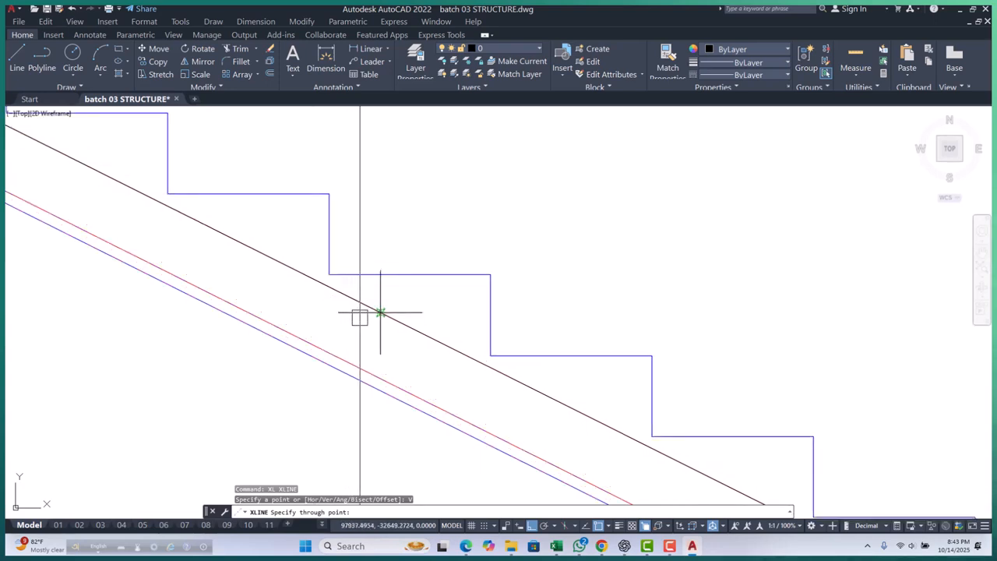
pyautogui.click(380, 313)
pyautogui.scroll(-3, 472, 327)
pyautogui.scroll(2, 491, 308)
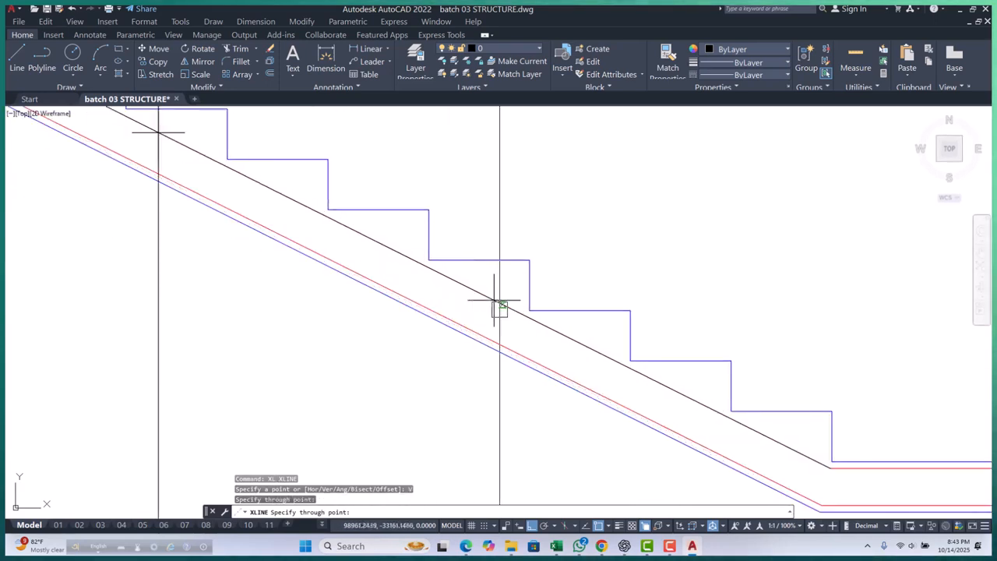
pyautogui.click(492, 302)
pyautogui.scroll(-4, 503, 288)
pyautogui.press('Escape')
pyautogui.press('Escape')
pyautogui.press('Escape')
# Step: Erase the black helper polyline lying over the sloping part of the top bar
pyautogui.scroll(3, 478, 253)
pyautogui.click(478, 257)
pyautogui.click(514, 292)
pyautogui.write('e')
pyautogui.press('Return')
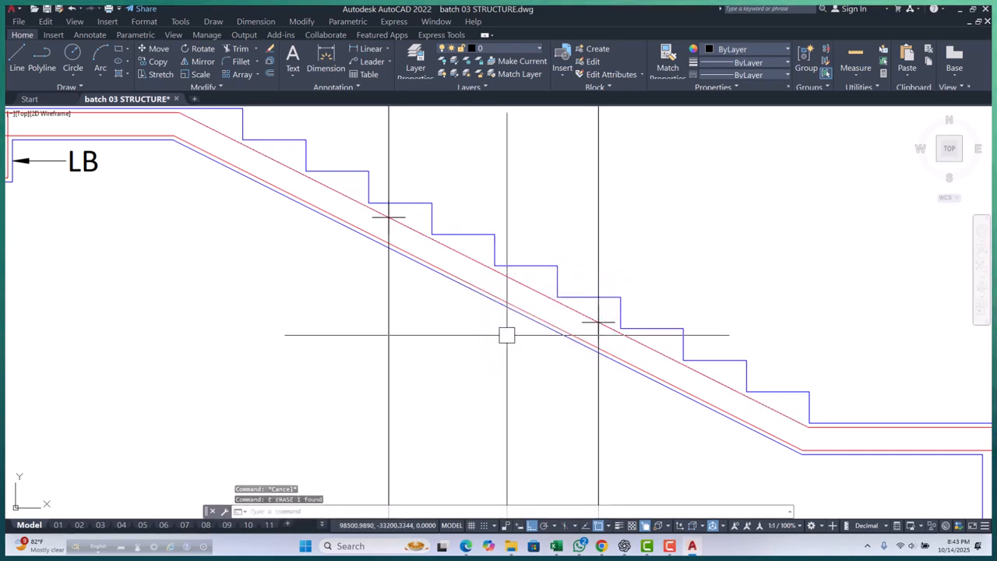
# Step: Trim away the middle third of the top bar between the two vertical construction lines
pyautogui.moveTo(506, 334); pyautogui.dragTo(503, 355, button='middle')
pyautogui.press('Escape')
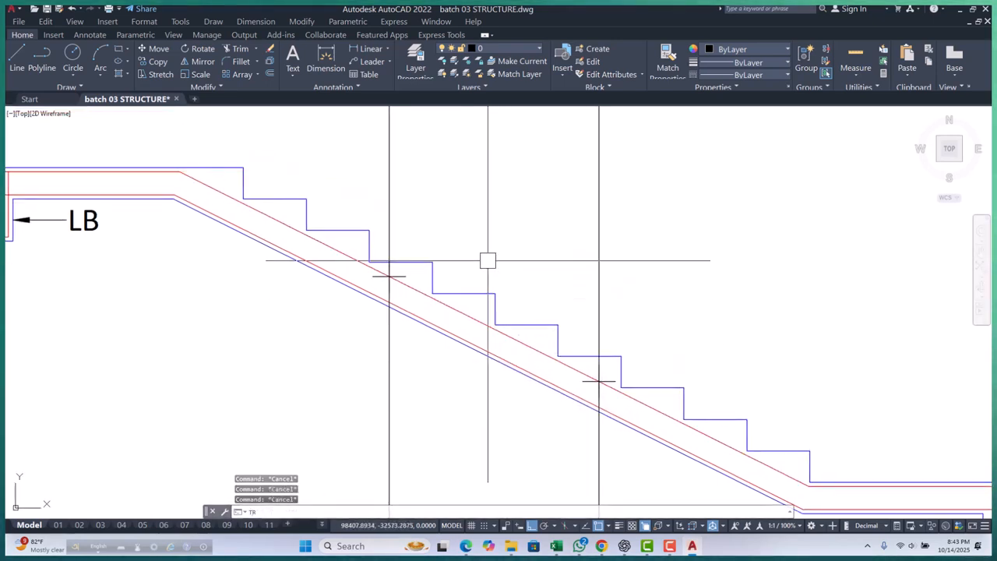
pyautogui.write('tr')
pyautogui.press('Return')
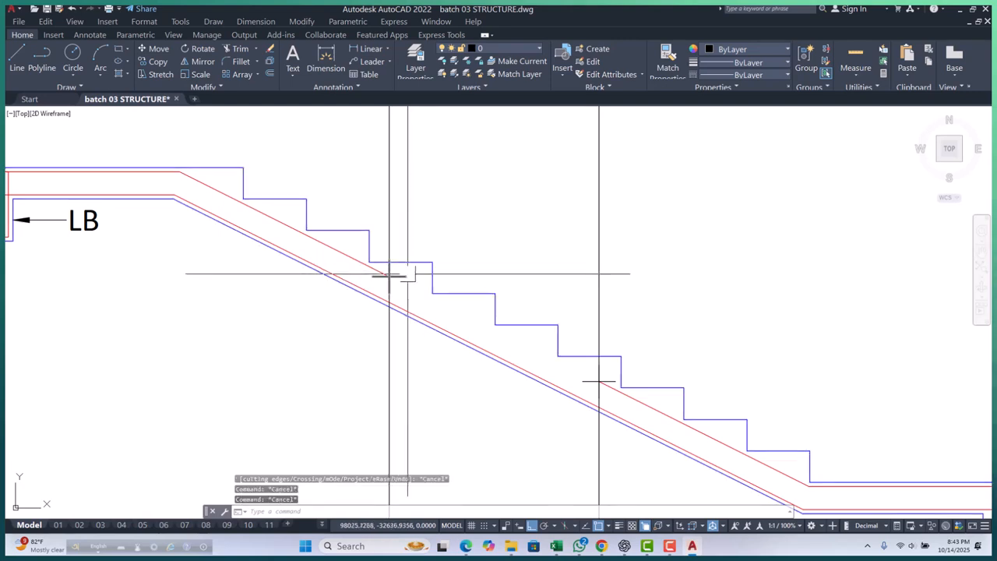
pyautogui.press('Escape')
pyautogui.press('Escape')
# Step: Erase the two division point markers and both vertical construction lines
pyautogui.write('e')
pyautogui.press('Return')
pyautogui.scroll(2, 618, 376)
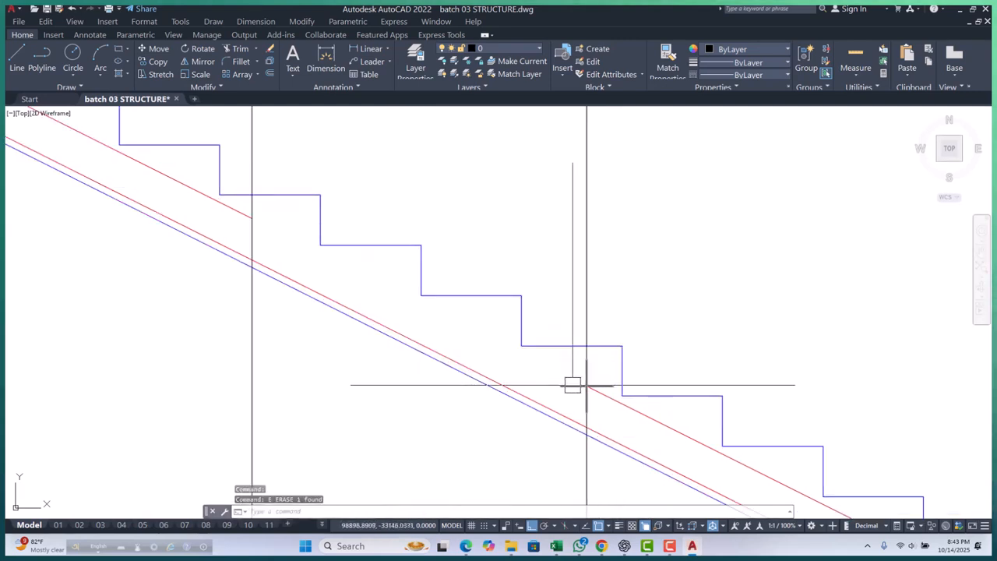
pyautogui.scroll(-4, 546, 377)
pyautogui.press('Escape')
pyautogui.click(589, 194)
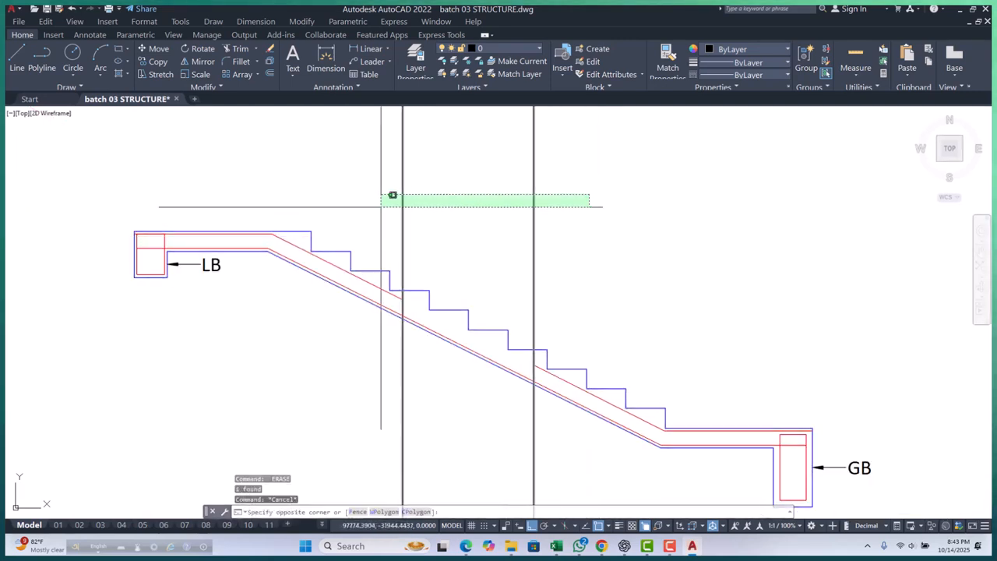
pyautogui.click(380, 206)
pyautogui.write('e')
pyautogui.press('Return')
pyautogui.press('Escape')
pyautogui.press('Escape')
# Step: Examine the two separated top bars and the gap between their cut ends along the stair slab
pyautogui.scroll(-3, 474, 256)
pyautogui.scroll(4, 362, 282)
pyautogui.press('Escape')
pyautogui.scroll(4, 521, 321)
pyautogui.scroll(-3, 520, 321)
pyautogui.scroll(3, 341, 291)
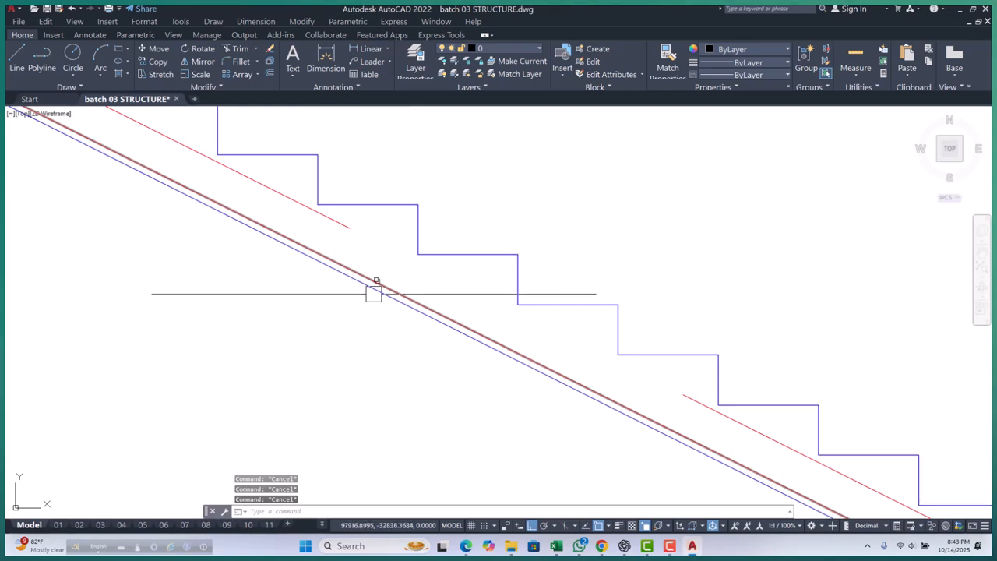
pyautogui.moveTo(440, 316); pyautogui.dragTo(393, 294, button='middle')
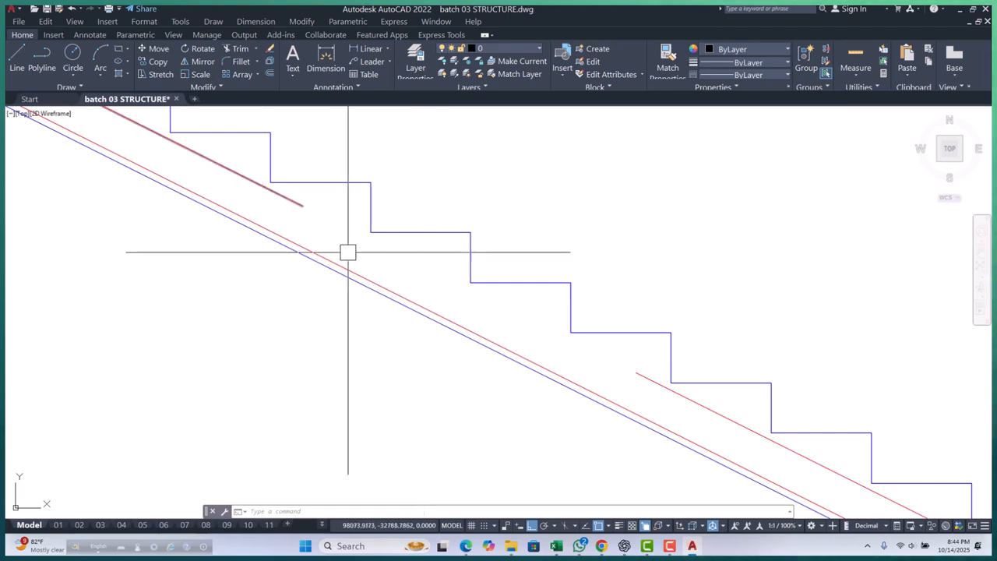
pyautogui.scroll(-2, 347, 252)
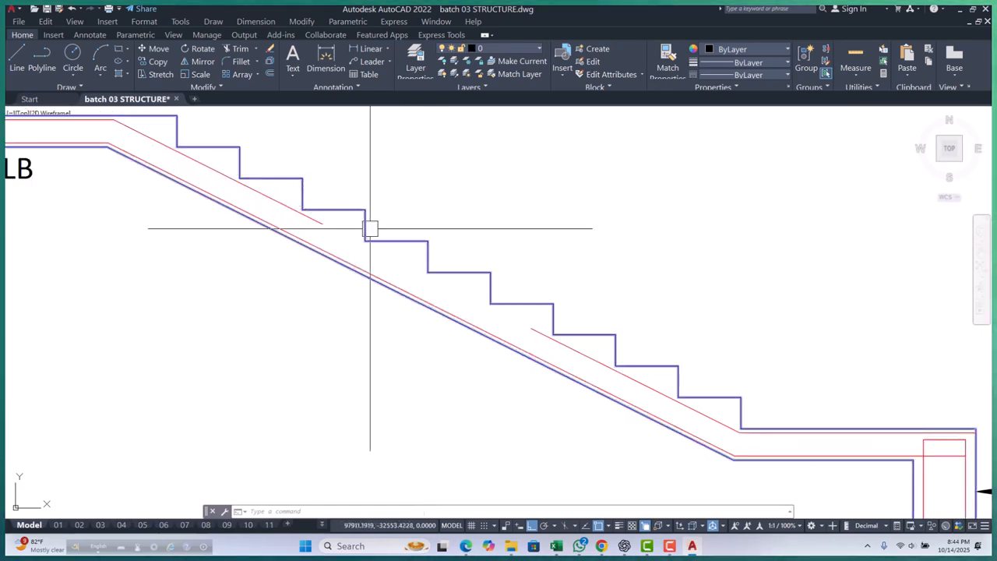
pyautogui.moveTo(240, 206); pyautogui.dragTo(236, 211, button='middle')
pyautogui.scroll(-6, 237, 212)
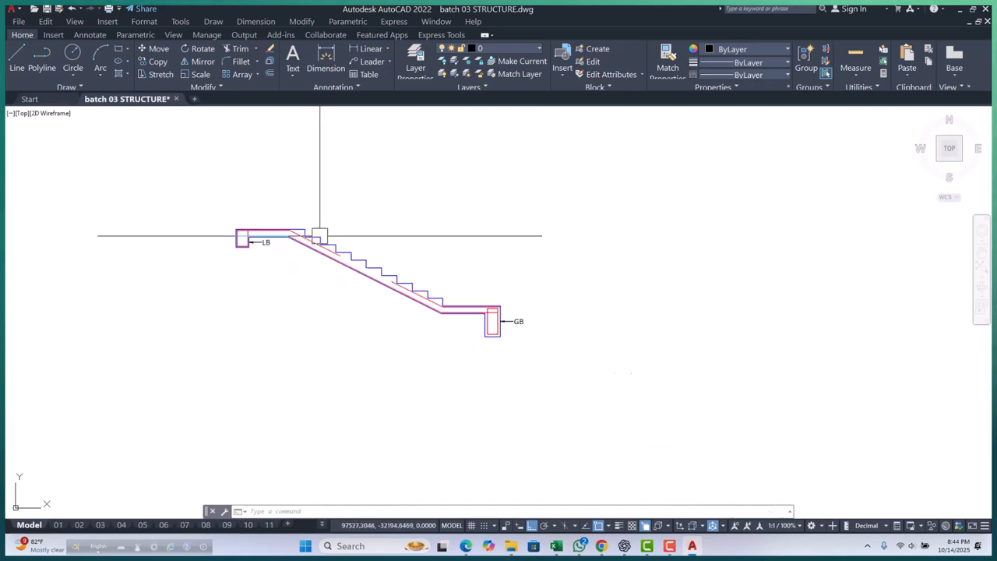
pyautogui.press('Escape')
pyautogui.press('Escape')
pyautogui.press('Escape')
pyautogui.scroll(10, 320, 277)
pyautogui.scroll(-5, 472, 319)
pyautogui.scroll(-4, 425, 358)
pyautogui.moveTo(426, 358); pyautogui.dragTo(365, 360, button='middle')
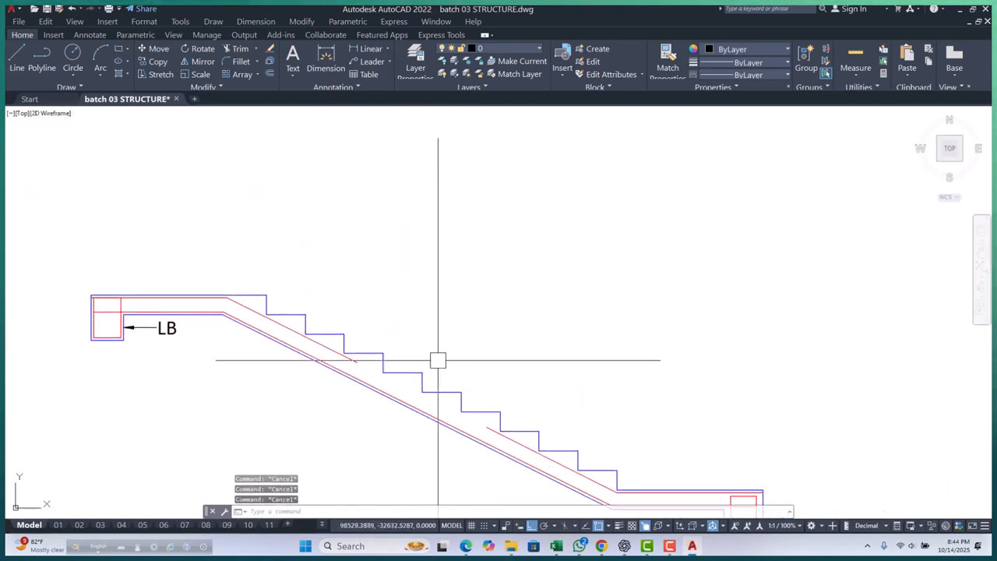
# Step: Turn on dynamic input and draw a short polyline 75 long at 135 degrees in the empty area above the steps
pyautogui.click(517, 525)
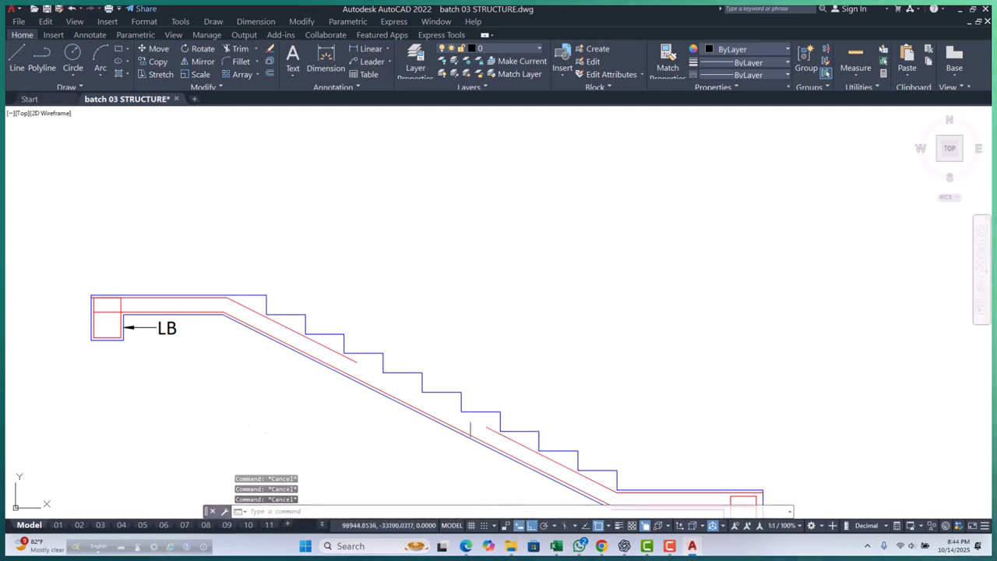
pyautogui.scroll(2, 393, 336)
pyautogui.write('p')
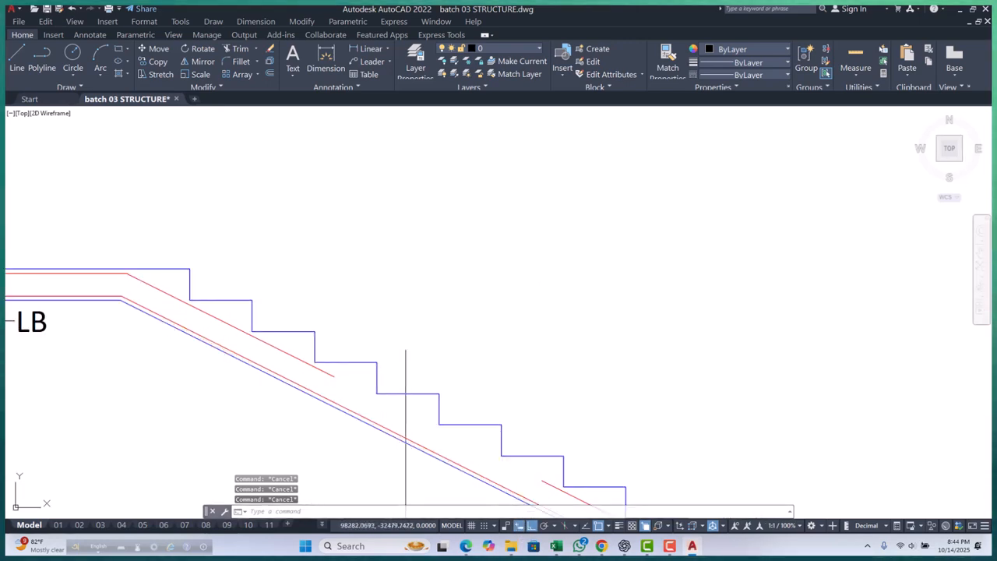
pyautogui.scroll(4, 360, 342)
pyautogui.write('l')
pyautogui.press('Return')
pyautogui.click(357, 343)
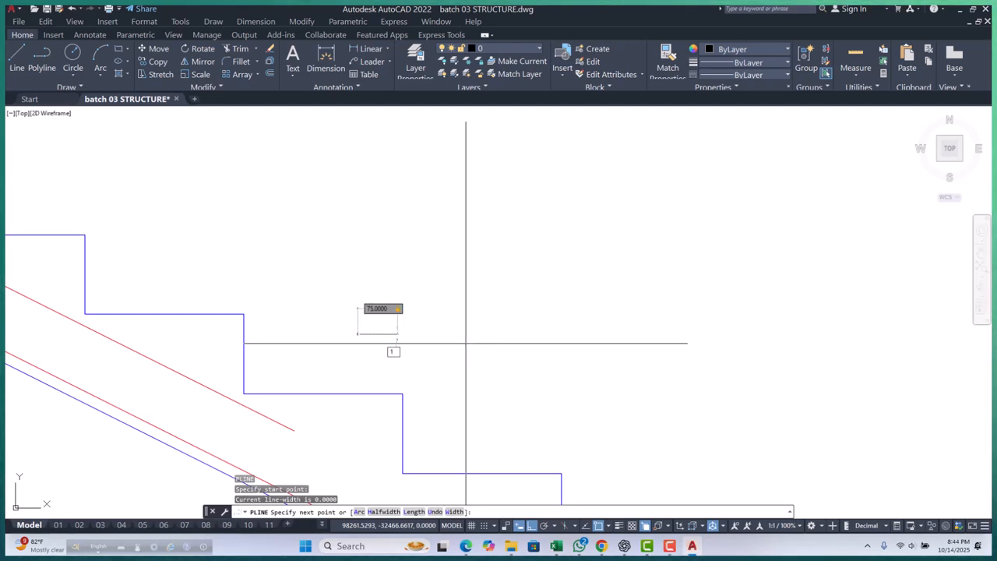
pyautogui.press('Return')
pyautogui.press('Escape')
pyautogui.press('Escape')
pyautogui.press('Escape')
pyautogui.press('Escape')
pyautogui.scroll(-4, 517, 320)
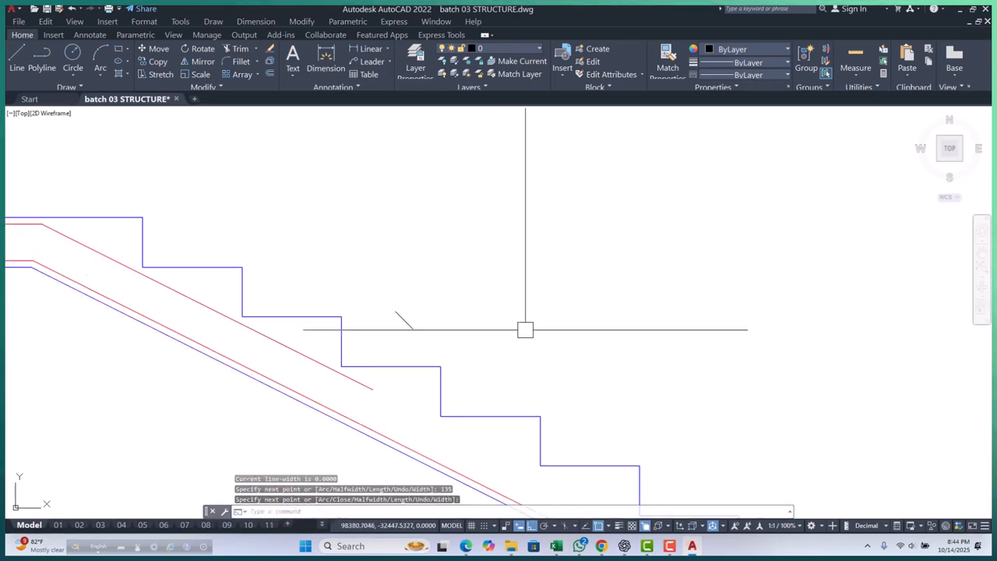
# Step: Move the short diagonal line by its upper endpoint onto the cut end of the upper top bar
pyautogui.scroll(4, 423, 336)
pyautogui.click(501, 315)
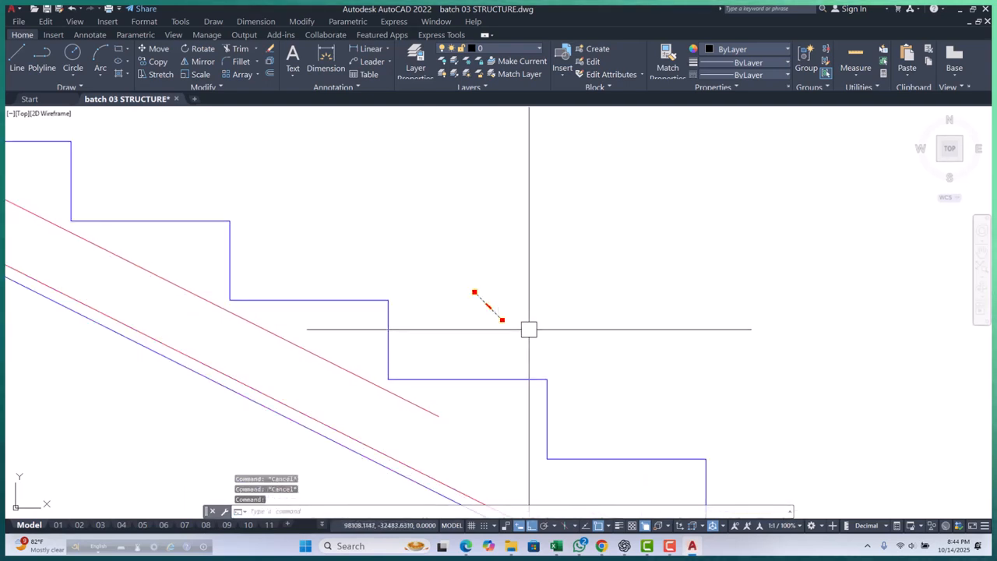
pyautogui.write('m')
pyautogui.press('Return')
pyautogui.click(477, 294)
pyautogui.scroll(-4, 492, 270)
pyautogui.scroll(4, 487, 321)
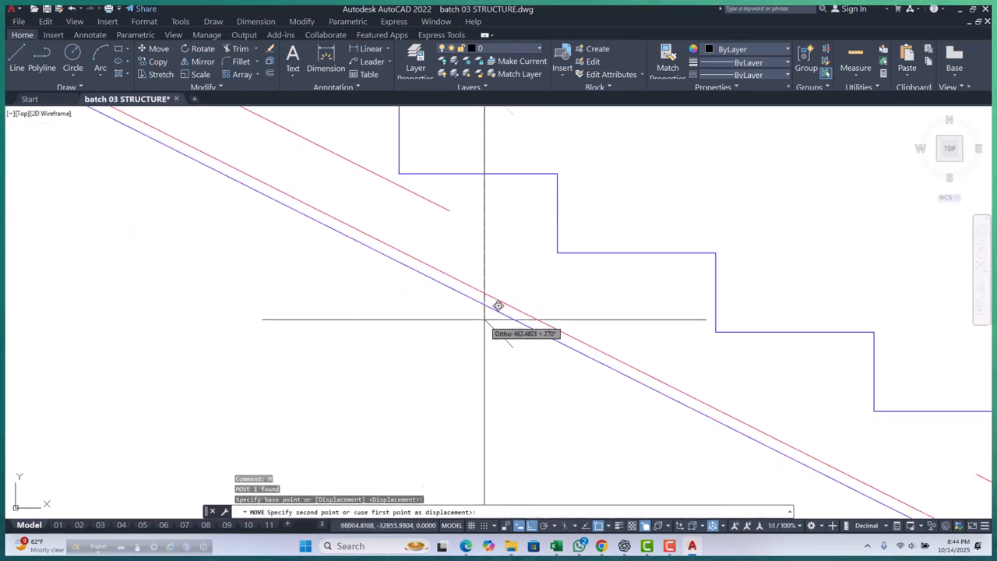
pyautogui.press('Escape')
pyautogui.press('Escape')
pyautogui.press('Escape')
# Step: Match the short diagonal end mark's properties to the red upper top bar, placing it on the ROD layer
pyautogui.scroll(-5, 516, 249)
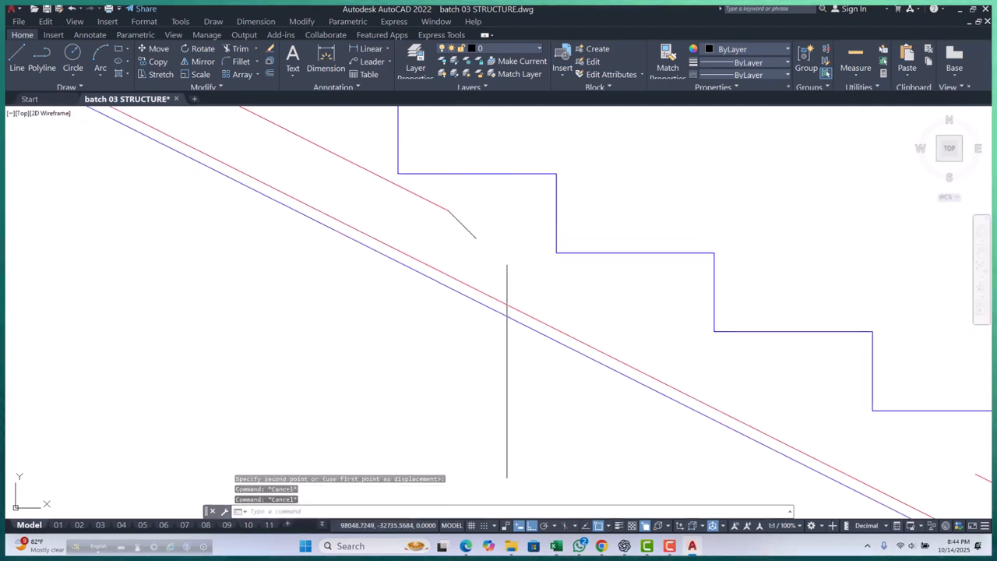
pyautogui.scroll(4, 518, 267)
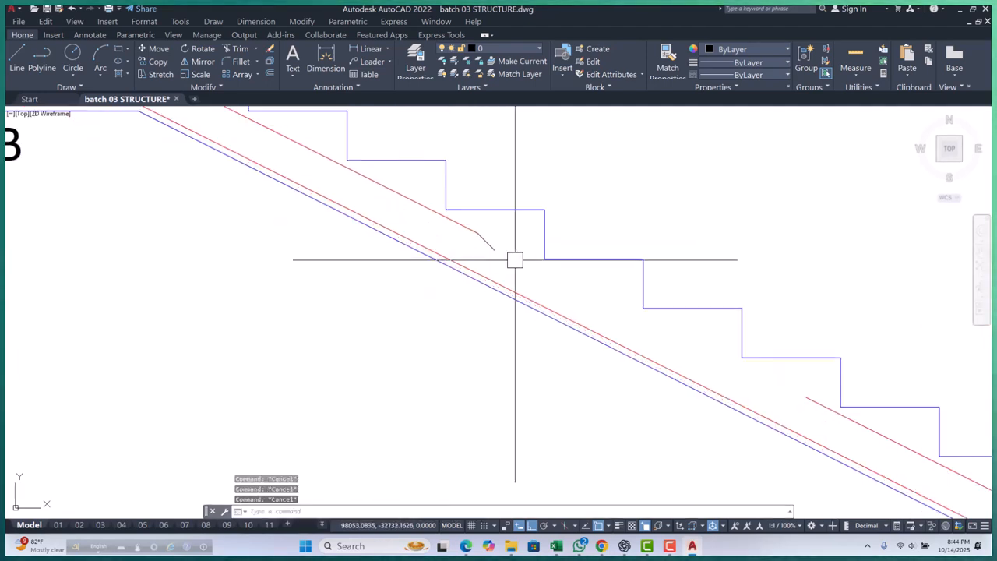
pyautogui.write('MA')
pyautogui.press('Return')
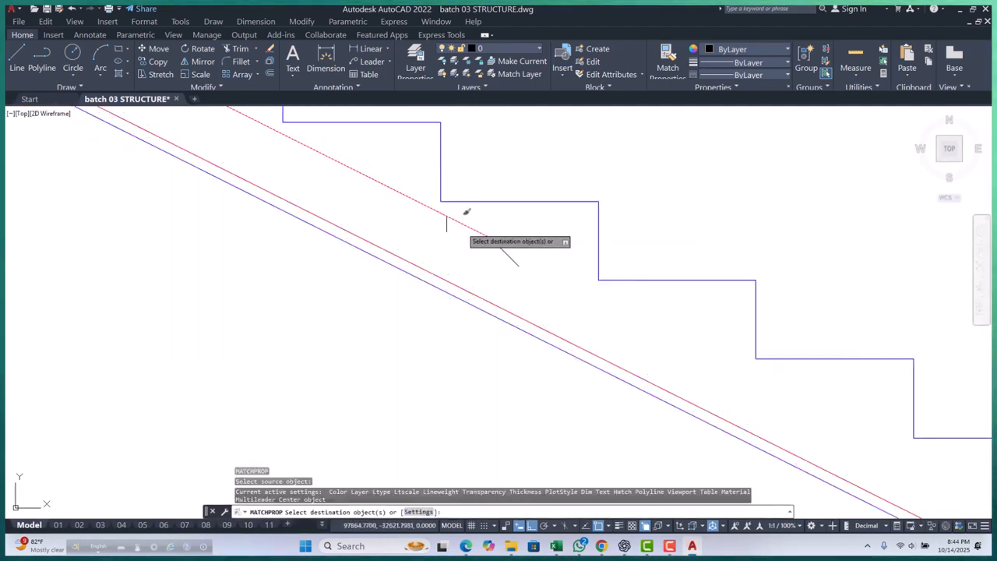
pyautogui.click(512, 257)
pyautogui.press('Escape')
pyautogui.press('Escape')
pyautogui.scroll(-5, 502, 256)
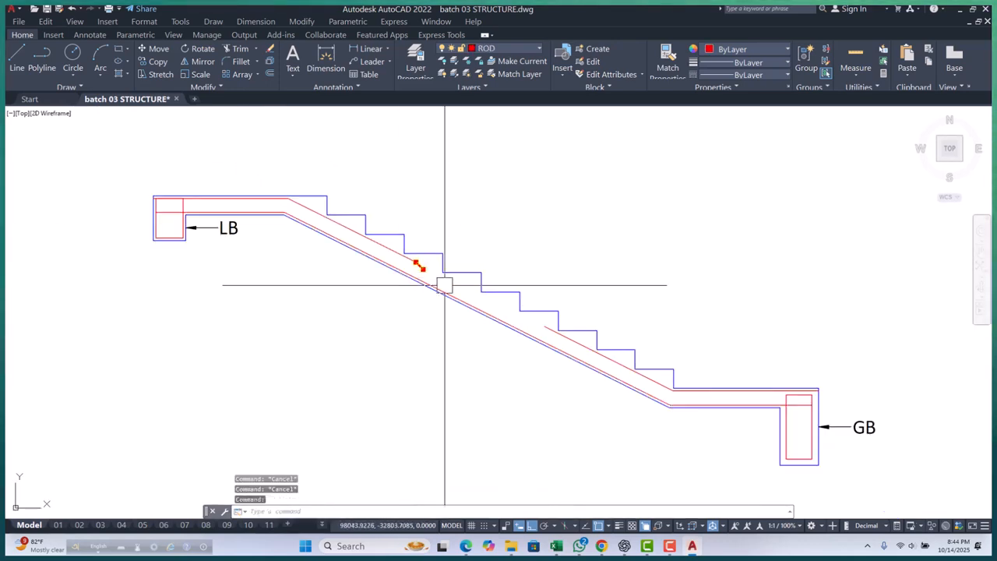
# Step: Draw a horizontal reference polyline from the cut end of the upper top bar, extending beyond the diagonal end mark
pyautogui.scroll(7, 456, 289)
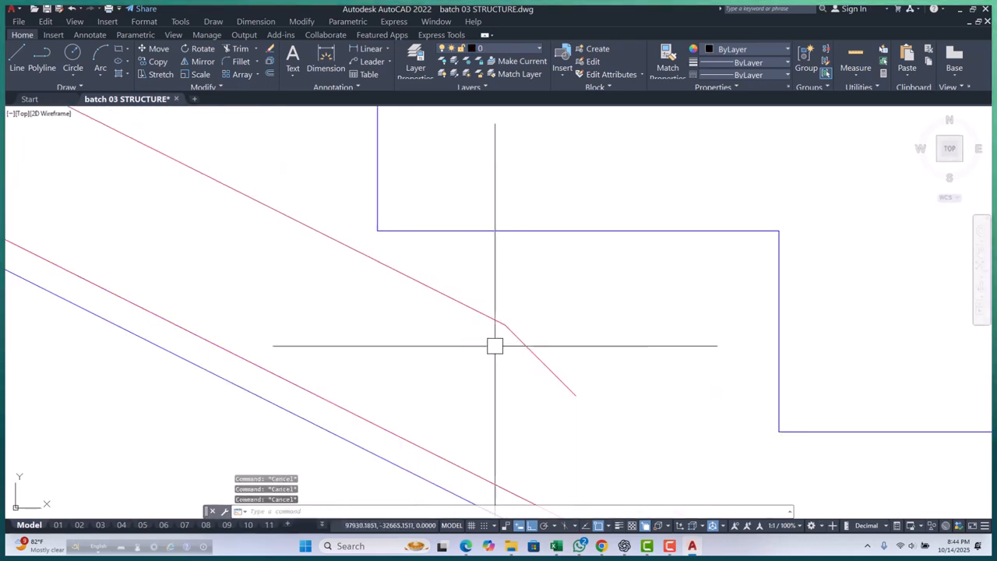
pyautogui.write('Pl')
pyautogui.press('Return')
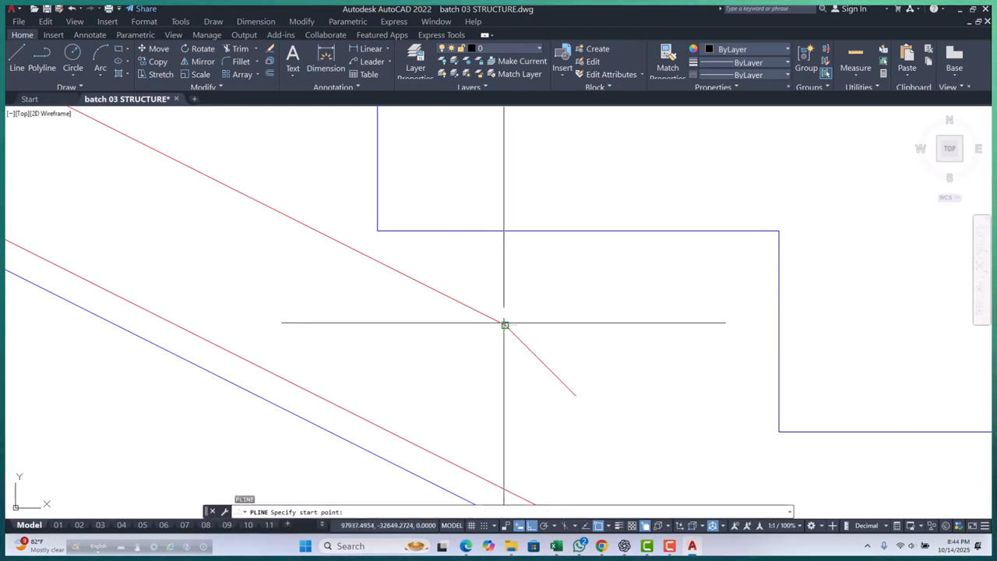
pyautogui.click(504, 324)
pyautogui.click(680, 347)
pyautogui.press('Escape')
pyautogui.press('Escape')
pyautogui.click(545, 365)
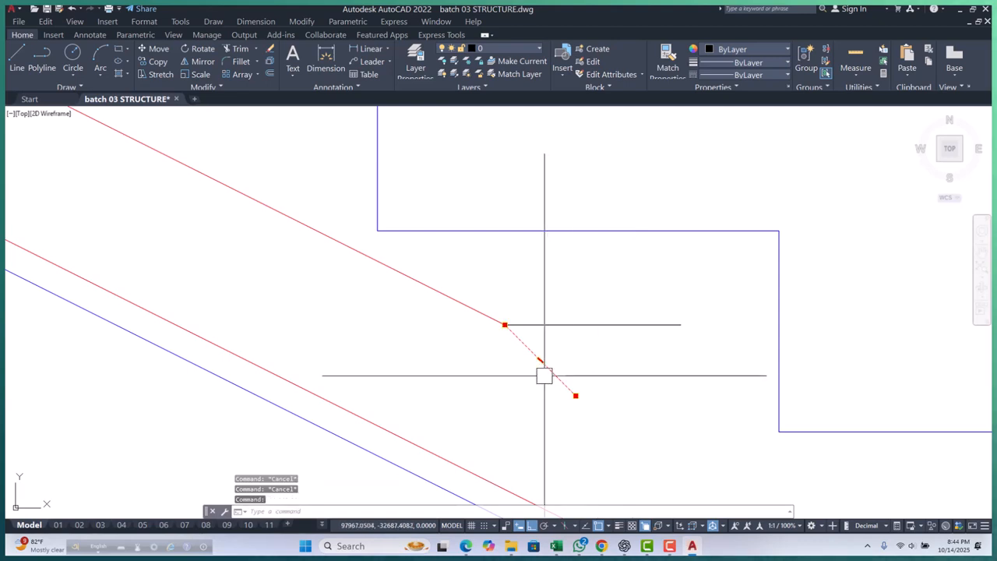
pyautogui.write('RO')
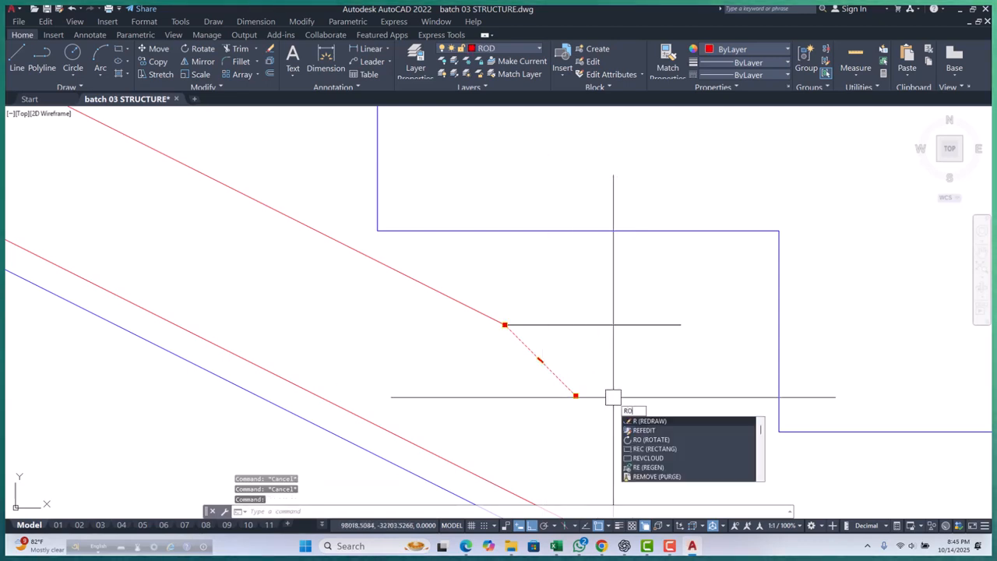
pyautogui.press('Return')
pyautogui.click(540, 360)
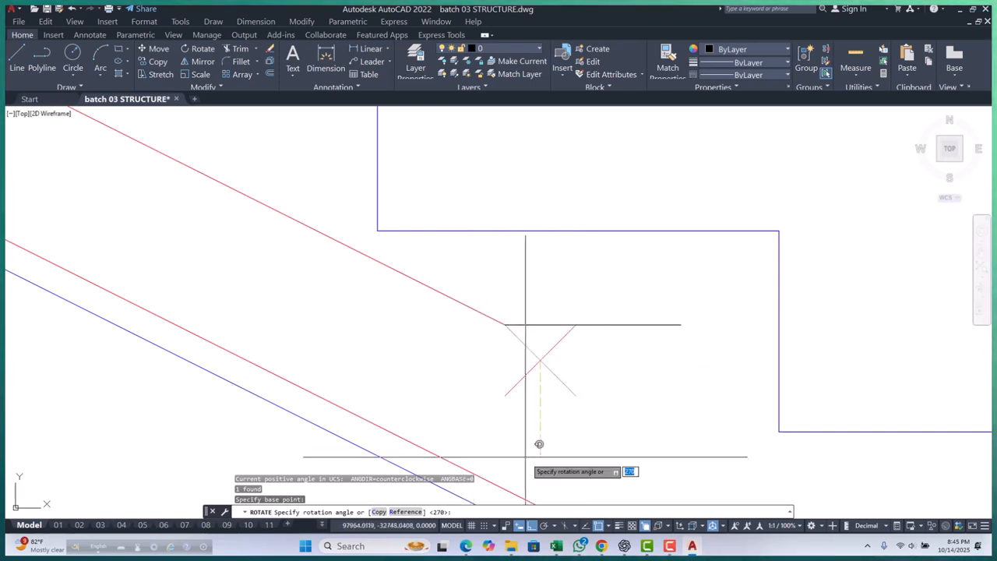
pyautogui.click(531, 527)
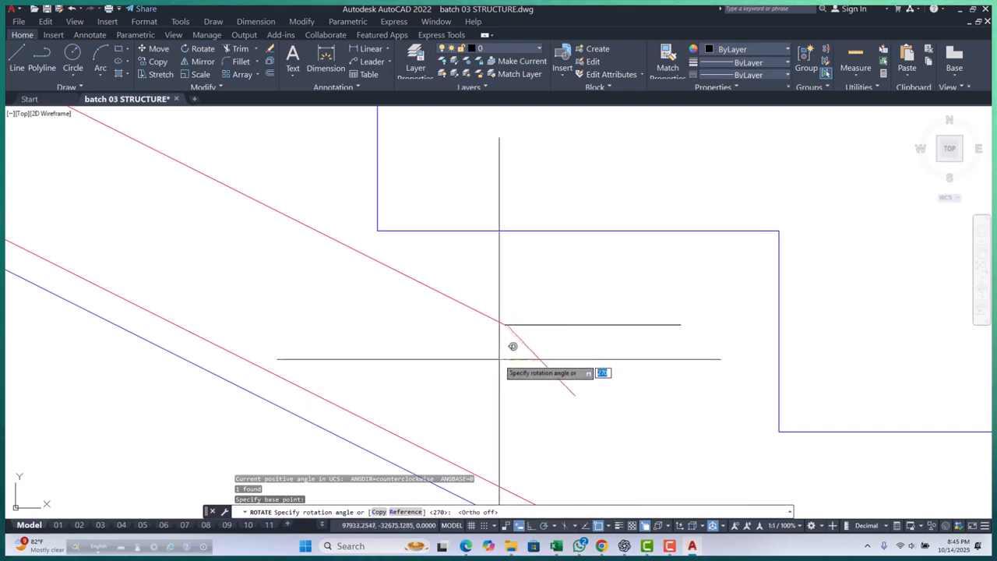
pyautogui.press('Escape')
pyautogui.press('Escape')
# Step: Erase the horizontal reference polyline at the upper top bar's cut end
pyautogui.scroll(-6, 579, 378)
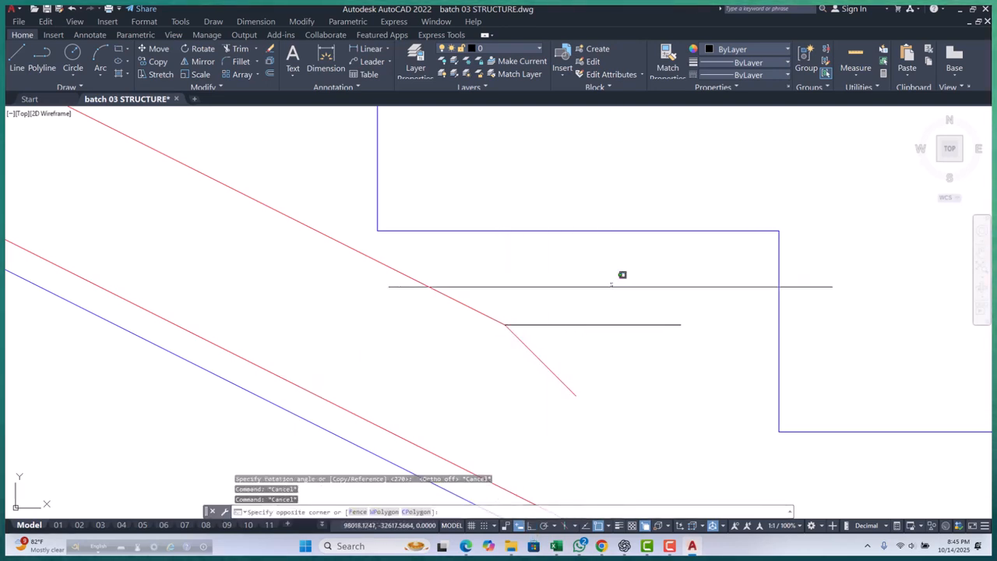
pyautogui.click(499, 232)
pyautogui.scroll(5, 499, 231)
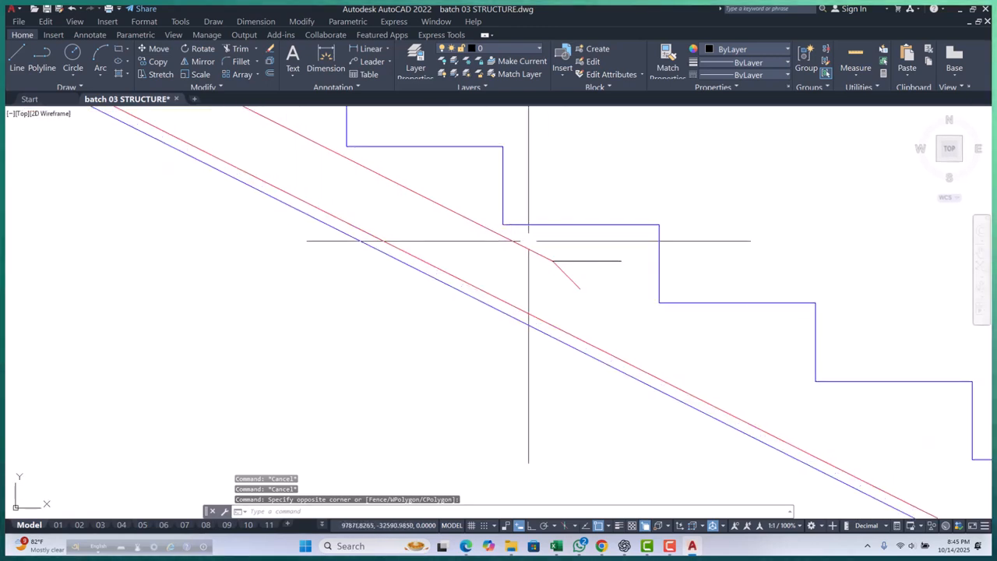
pyautogui.click(612, 282)
pyautogui.write('E')
pyautogui.press('Return')
# Step: Mirror the upper bar's diagonal end mark across a vertical axis with ortho on, keeping the original
pyautogui.scroll(-2, 313, 304)
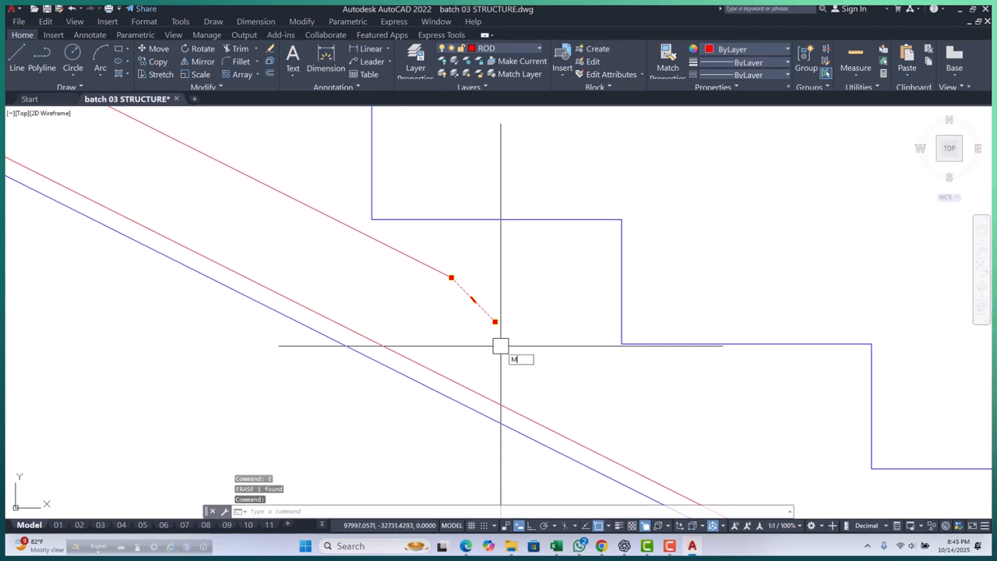
pyautogui.write('MI')
pyautogui.press('Return')
pyautogui.scroll(-3, 494, 369)
pyautogui.scroll(3, 537, 382)
pyautogui.click(498, 383)
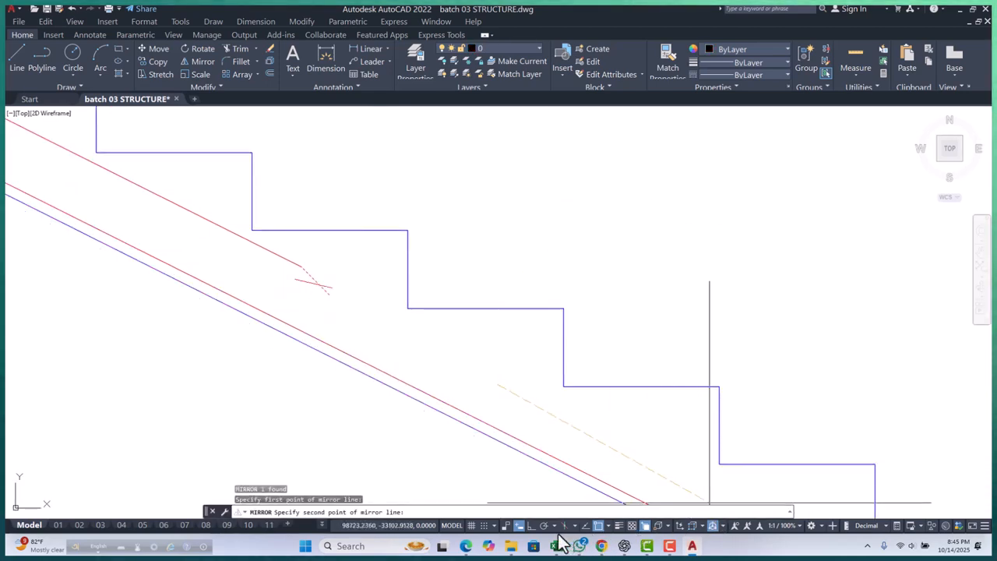
pyautogui.click(529, 527)
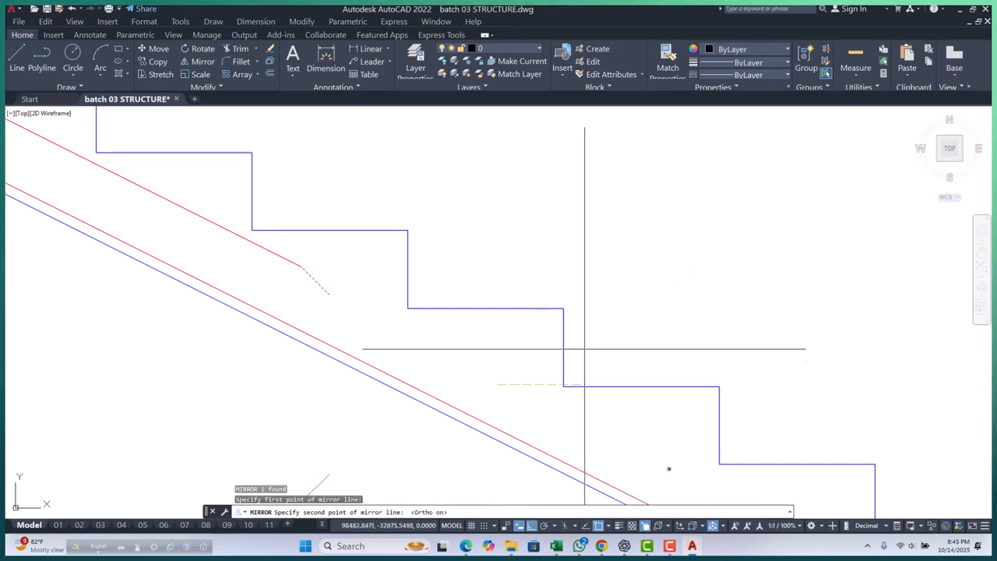
pyautogui.click(567, 216)
pyautogui.press('Return')
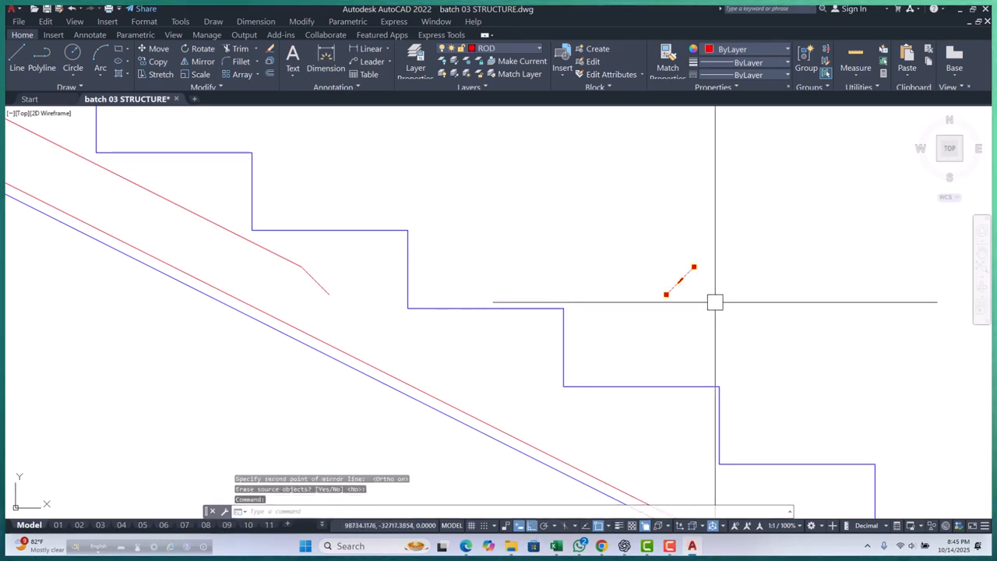
# Step: Move the mirrored diagonal mark by its upper endpoint towards the cut end of the lower top bar
pyautogui.write('M')
pyautogui.press('Return')
pyautogui.click(693, 267)
pyautogui.scroll(-3, 595, 234)
pyautogui.scroll(5, 679, 349)
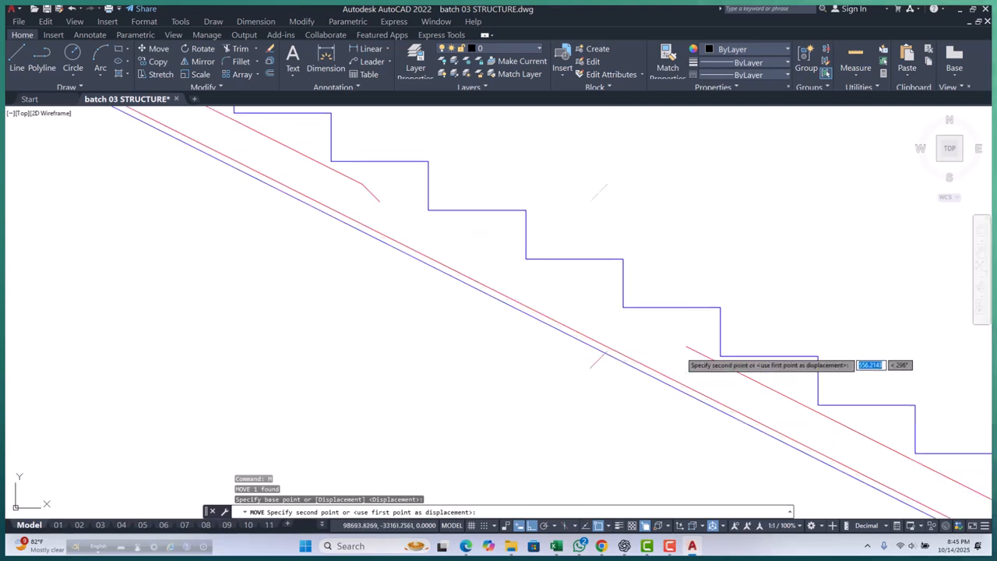
pyautogui.click(693, 341)
# Step: Erase the mirrored diagonal mark near the lower top bar
pyautogui.scroll(-4, 699, 345)
pyautogui.scroll(2, 591, 356)
pyautogui.click(558, 355)
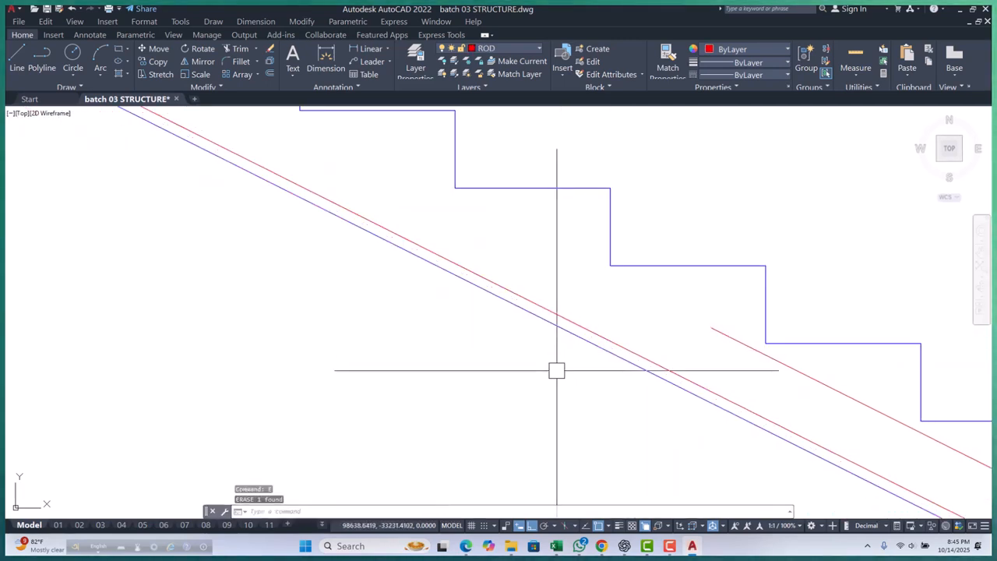
pyautogui.press('Escape')
pyautogui.press('Escape')
pyautogui.scroll(3, 663, 340)
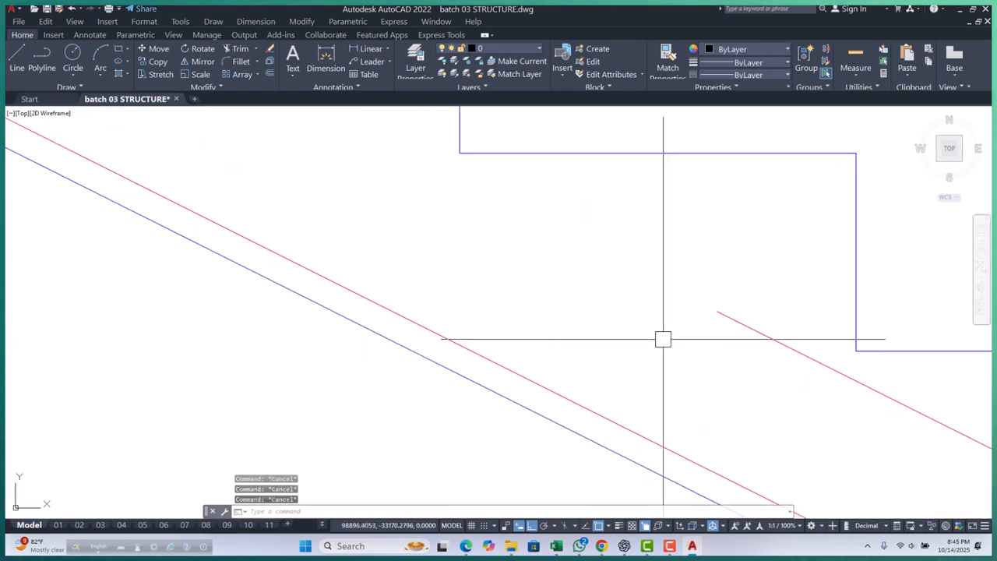
pyautogui.write('PL')
pyautogui.scroll(-3, 662, 341)
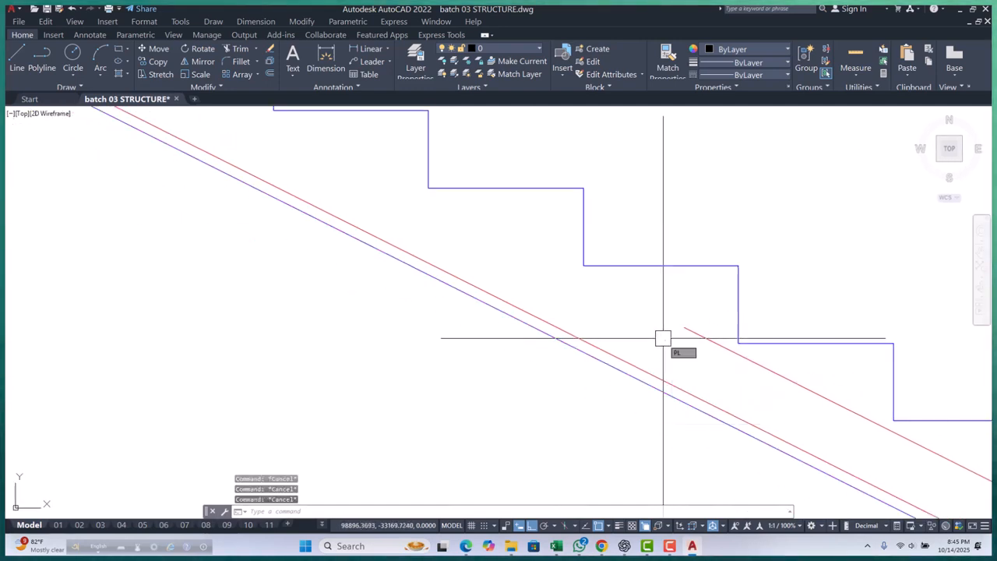
pyautogui.scroll(3, 628, 332)
pyautogui.click(452, 232)
pyautogui.scroll(-2, 456, 236)
pyautogui.press('Escape')
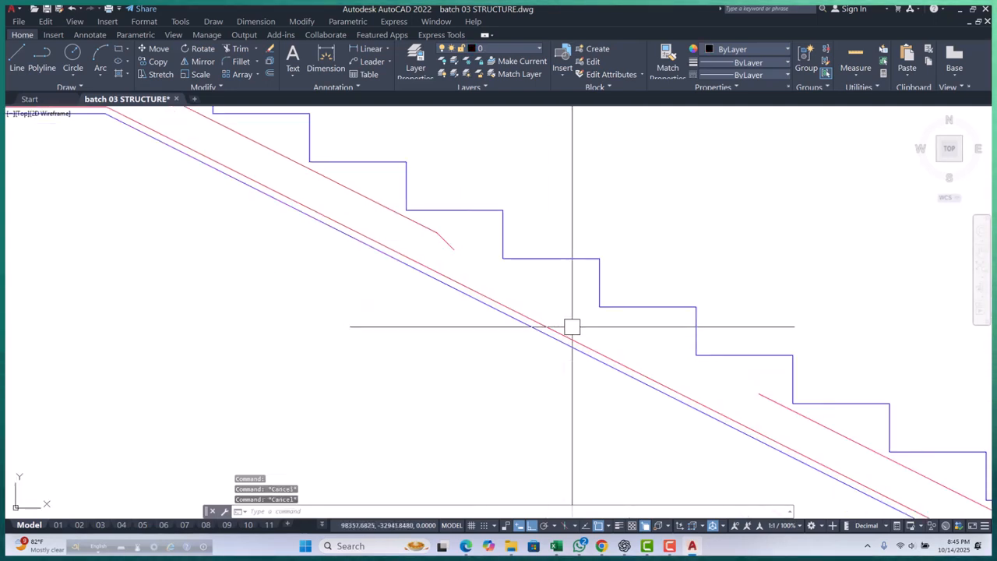
# Step: Draw a polyline 75 long at 135 degrees from the lower top bar's cut end, sloping down towards the bottom bar, with ortho off
pyautogui.press('Return')
pyautogui.scroll(5, 767, 409)
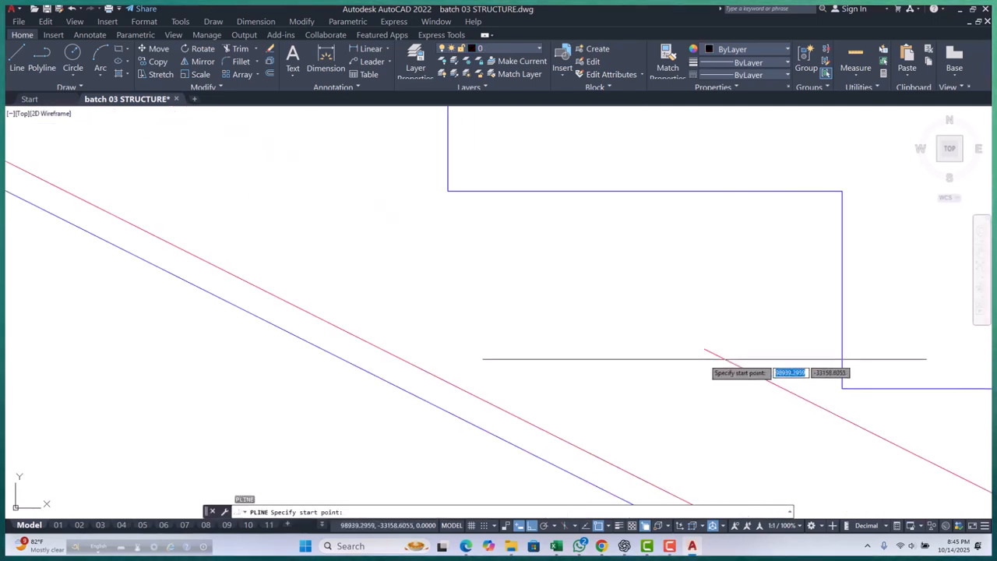
pyautogui.click(704, 348)
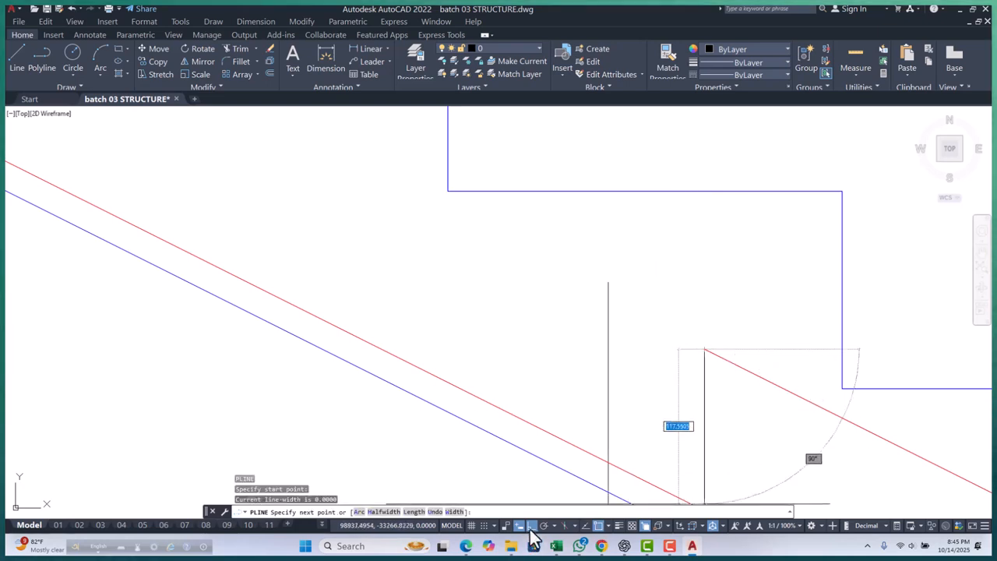
pyautogui.click(530, 527)
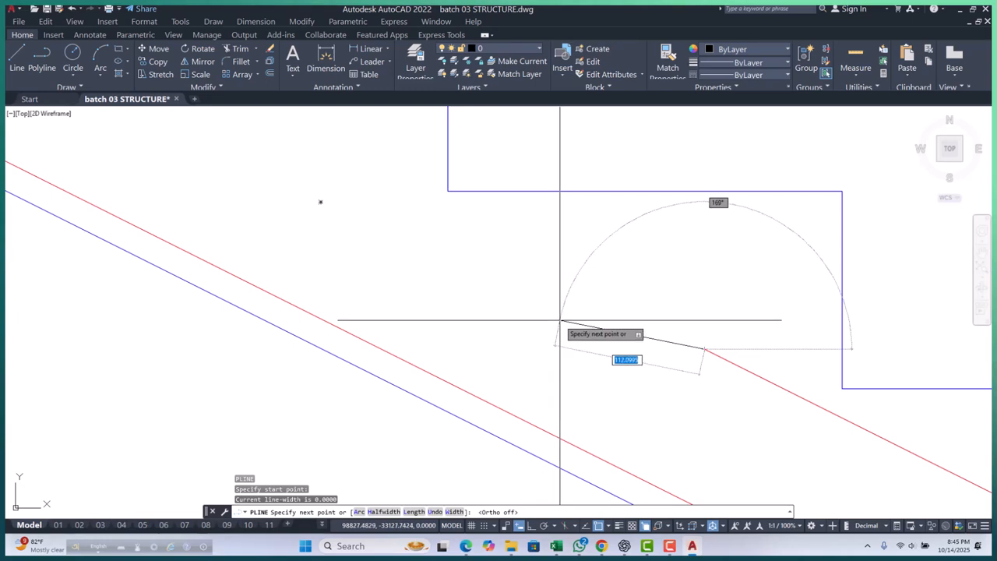
pyautogui.scroll(-3, 560, 319)
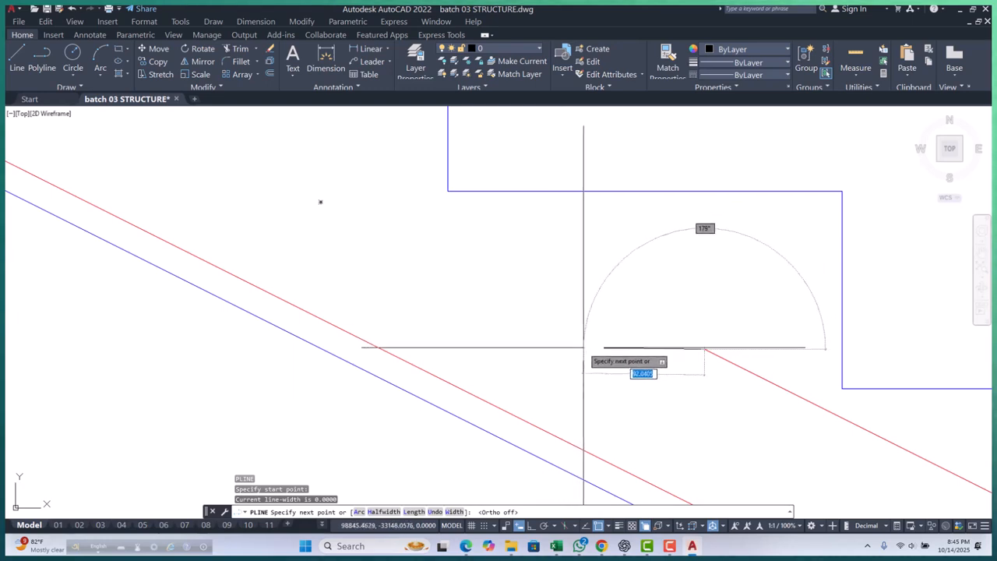
pyautogui.scroll(2, 561, 348)
pyautogui.scroll(-2, 538, 329)
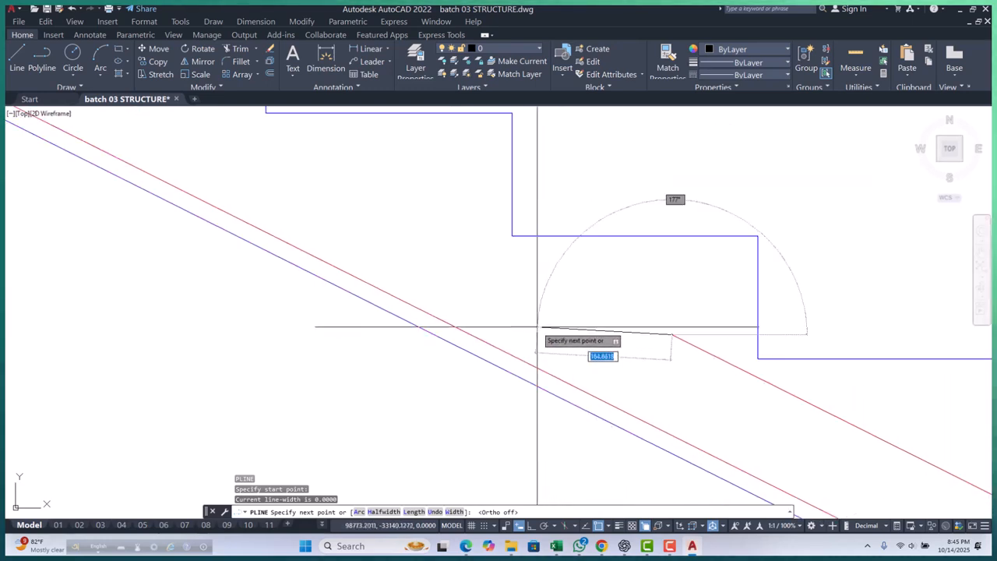
pyautogui.scroll(2, 539, 328)
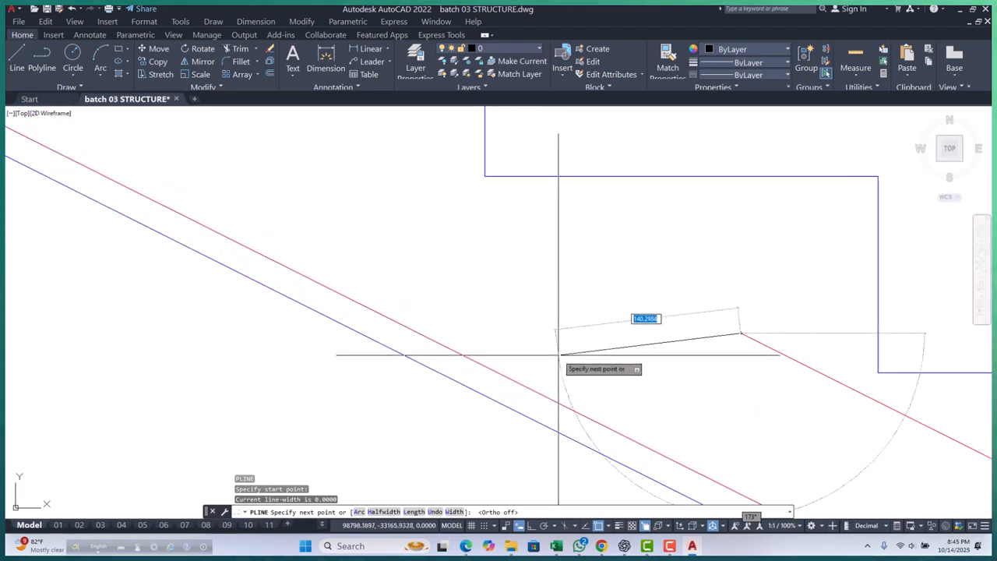
pyautogui.write('75.0000')
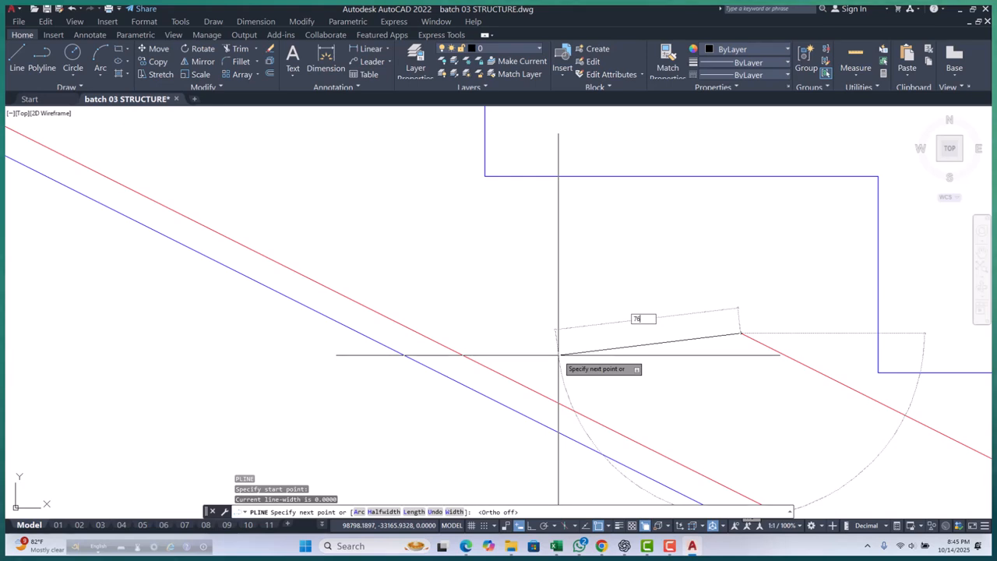
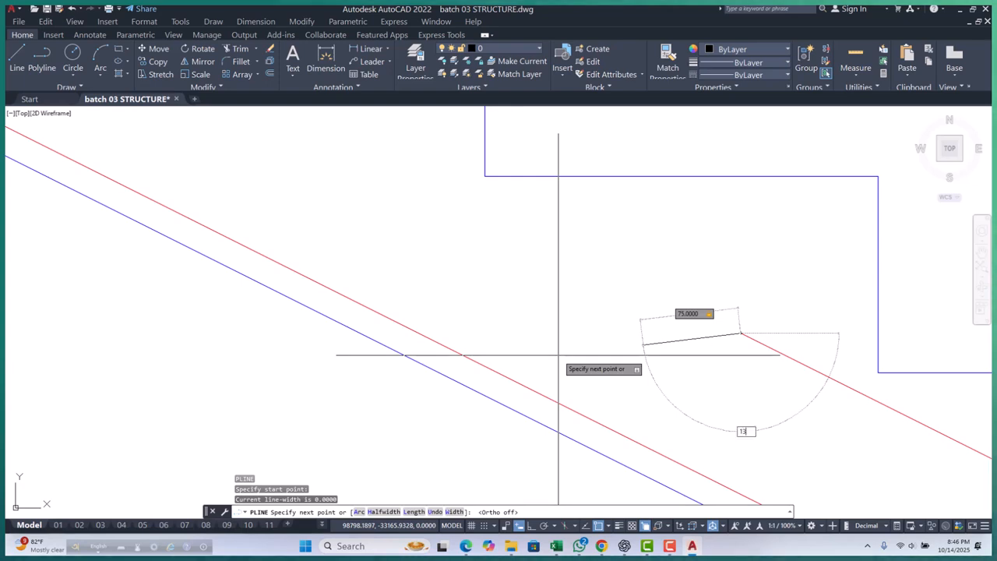
pyautogui.press('Return')
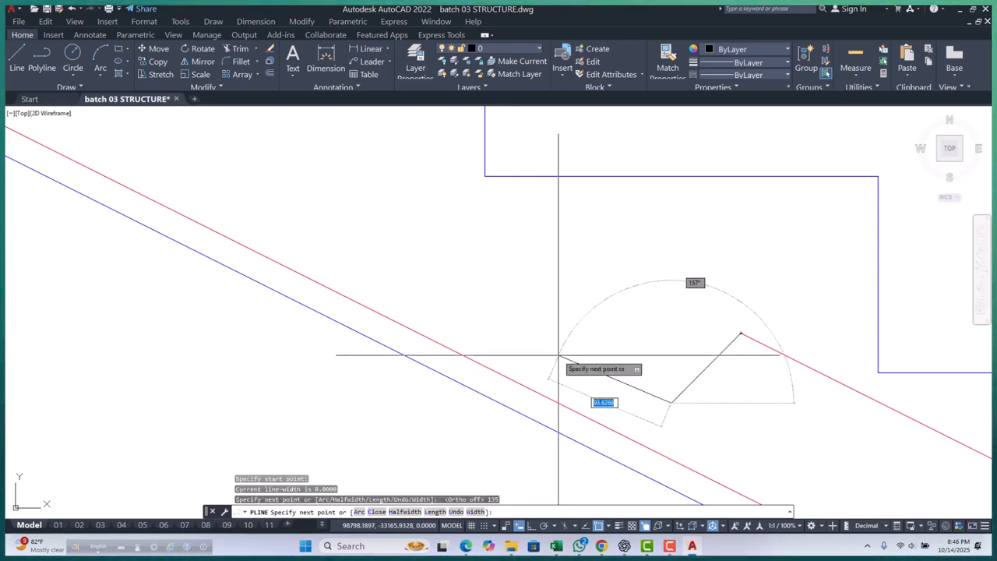
pyautogui.press('Return')
# Step: Rotate the lower bar's diagonal end mark freehand about its lower endpoint to a shallower slope
pyautogui.scroll(-4, 656, 341)
pyautogui.scroll(4, 655, 341)
pyautogui.click(594, 313)
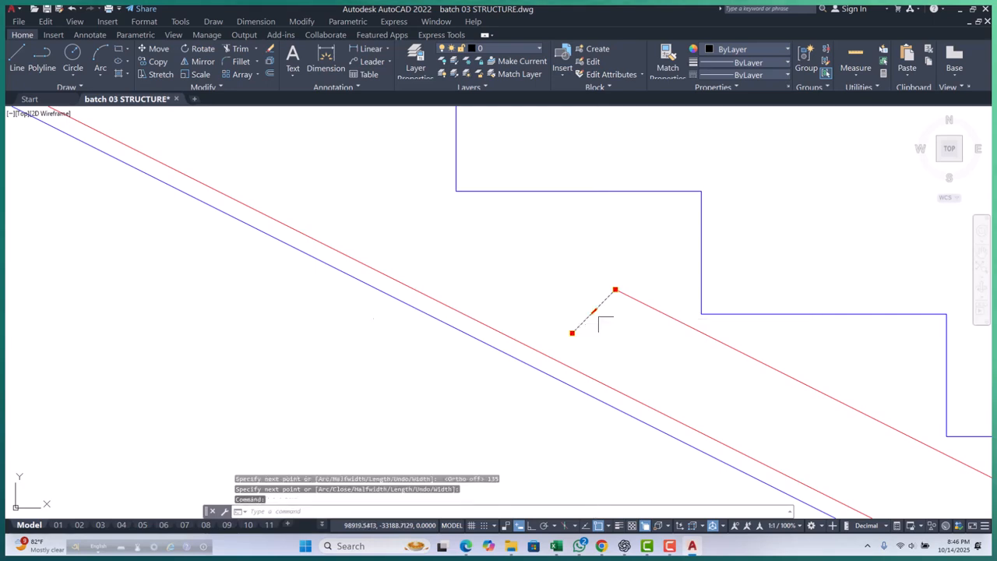
pyautogui.press('Escape')
pyautogui.press('Escape')
pyautogui.press('Escape')
pyautogui.scroll(2, 602, 316)
pyautogui.scroll(-2, 584, 327)
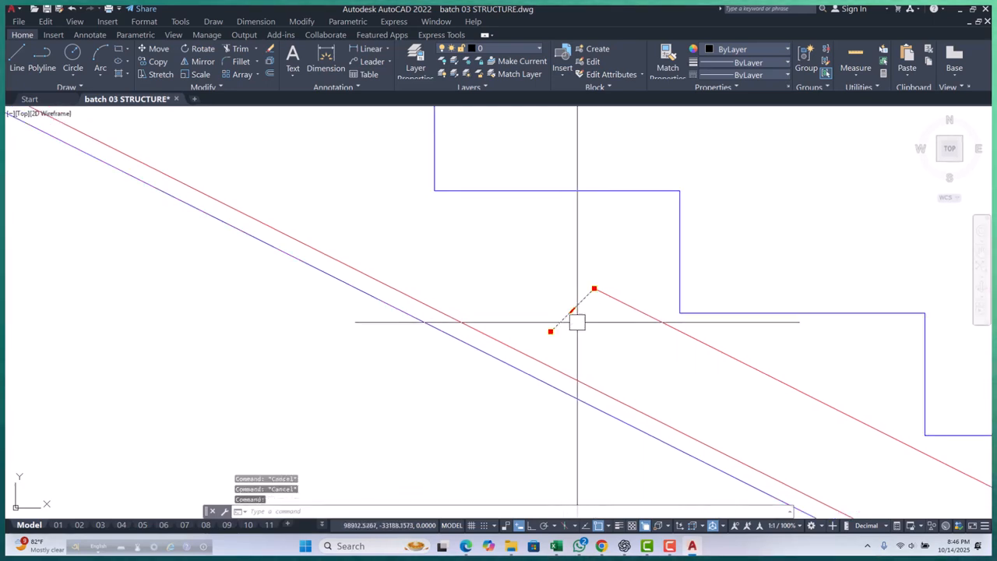
pyautogui.write('O')
pyautogui.press('Return')
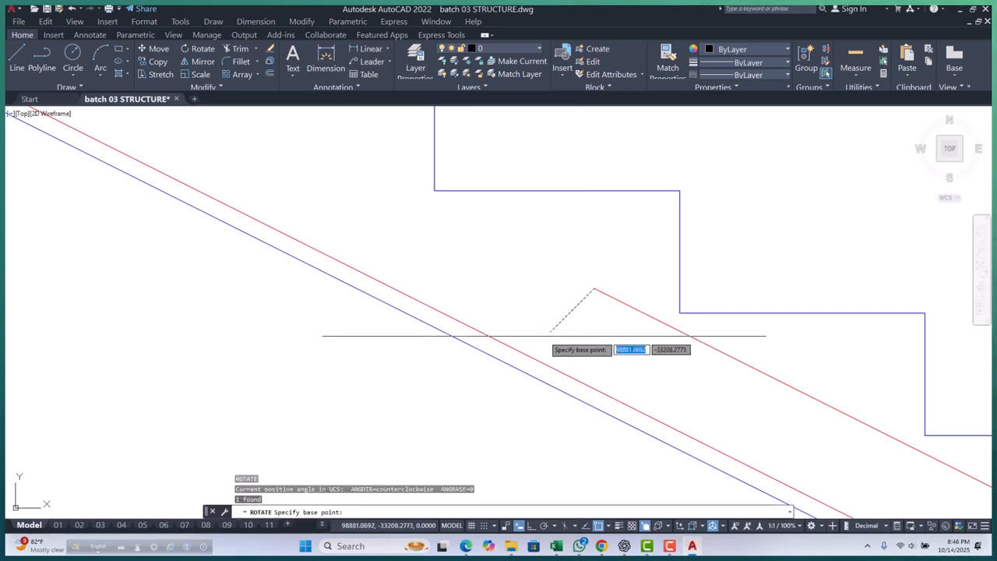
pyautogui.click(550, 331)
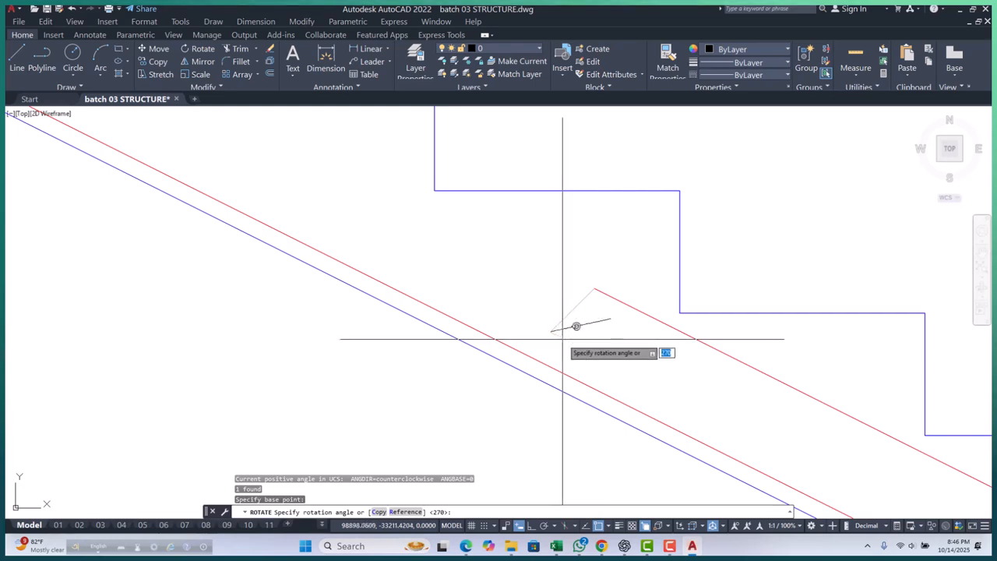
pyautogui.press('Return')
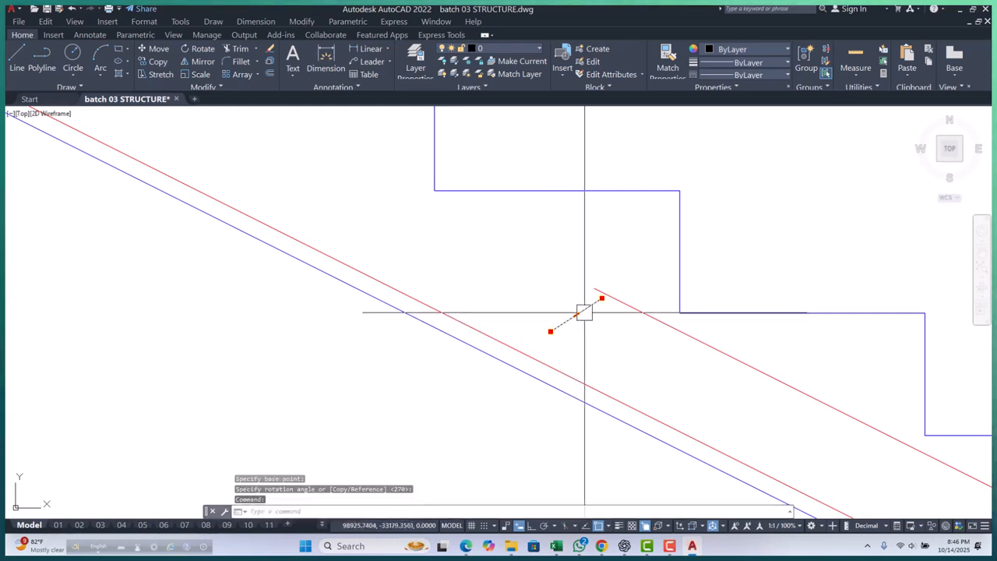
# Step: Draw a short polyline end mark from the lower top bar's cut end, running away from the bar at a slight upward slope
pyautogui.write('pl')
pyautogui.press('Return')
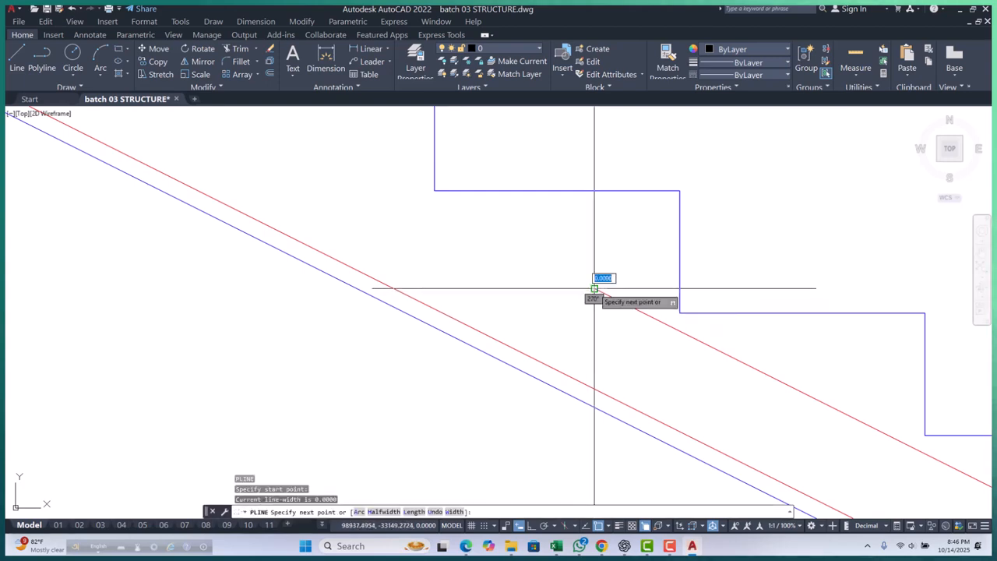
pyautogui.press('Escape')
pyautogui.press('Escape')
pyautogui.press('Escape')
pyautogui.scroll(-6, 585, 285)
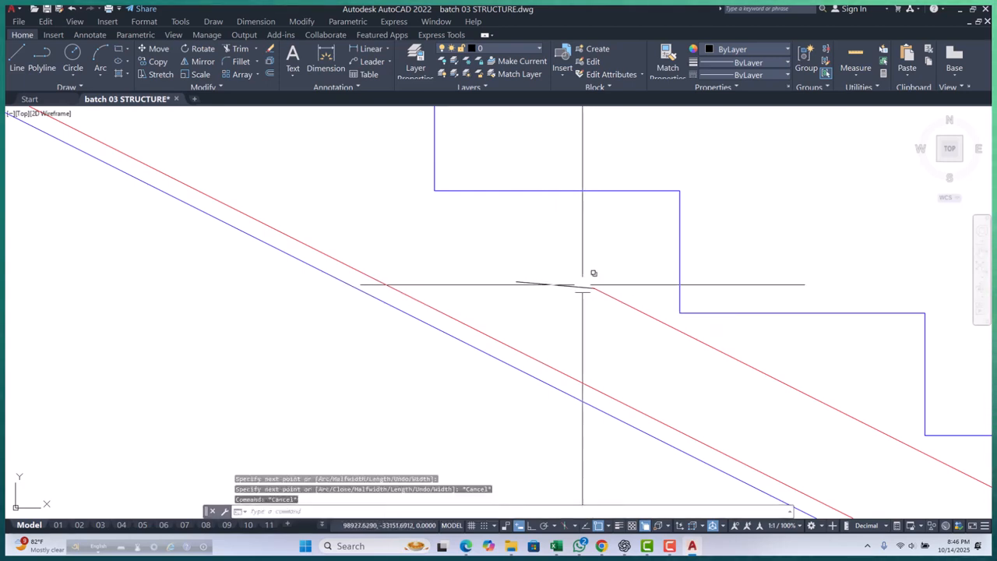
# Step: Match the new end mark's properties to those of the lower top bar
pyautogui.press('Return')
pyautogui.scroll(5, 621, 318)
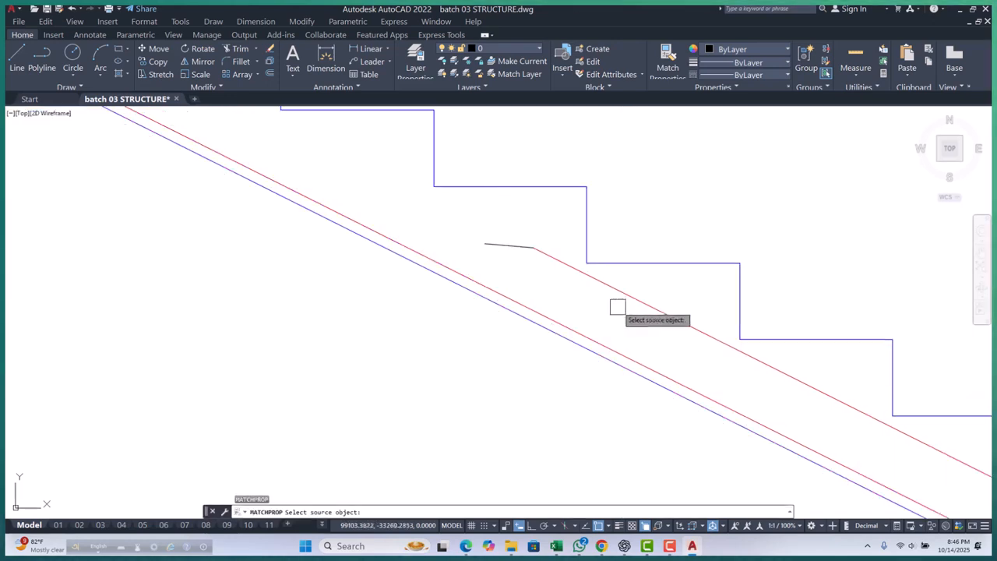
pyautogui.click(623, 291)
pyautogui.scroll(-5, 574, 330)
pyautogui.scroll(5, 457, 239)
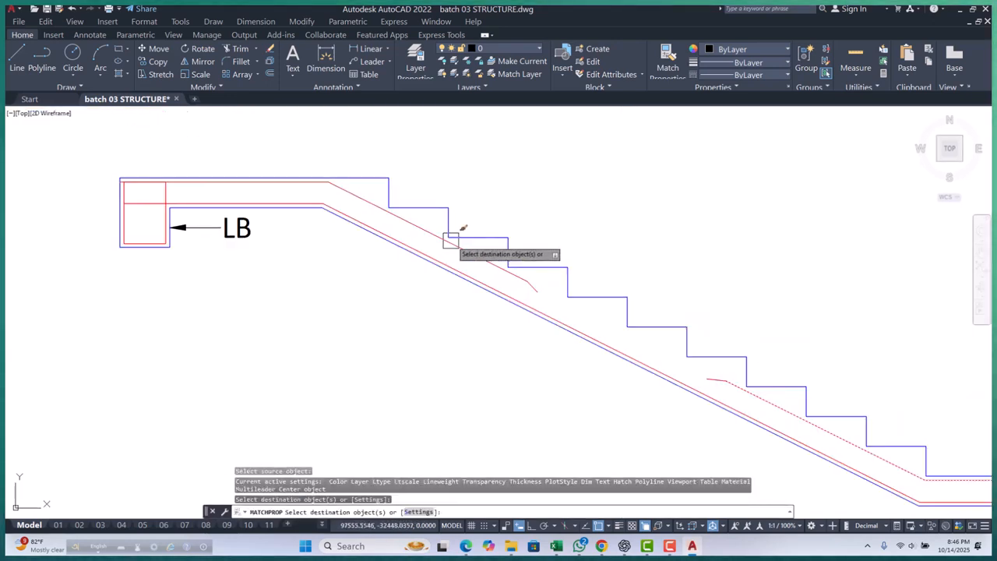
pyautogui.scroll(-5, 550, 307)
pyautogui.press('Escape')
pyautogui.press('Escape')
pyautogui.press('Escape')
# Step: Examine the stair section's top bars, their cut ends, and the bar ends at the LB and GB beams
pyautogui.scroll(4, 506, 282)
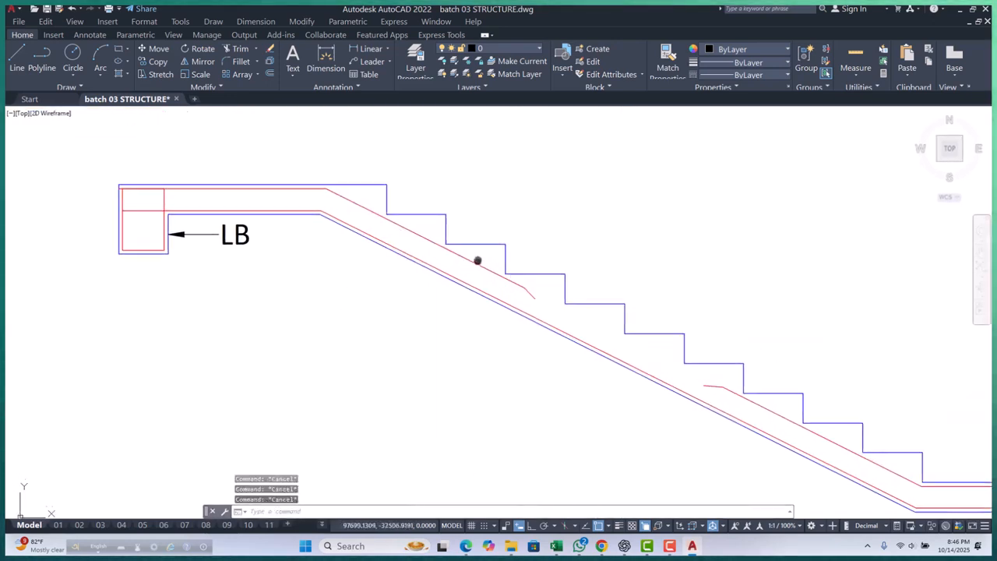
pyautogui.scroll(-5, 503, 283)
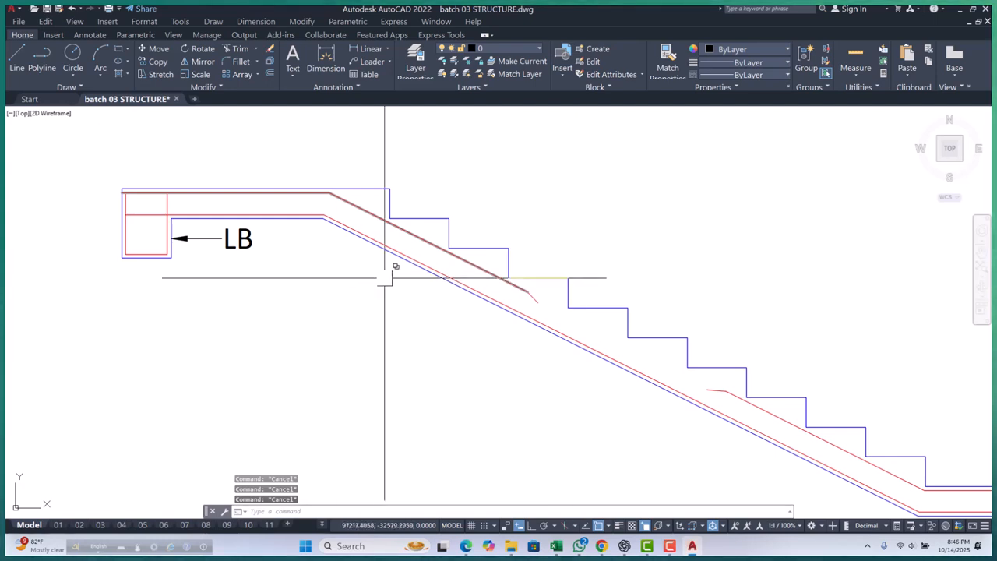
pyautogui.scroll(2, 445, 282)
pyautogui.scroll(2, 267, 179)
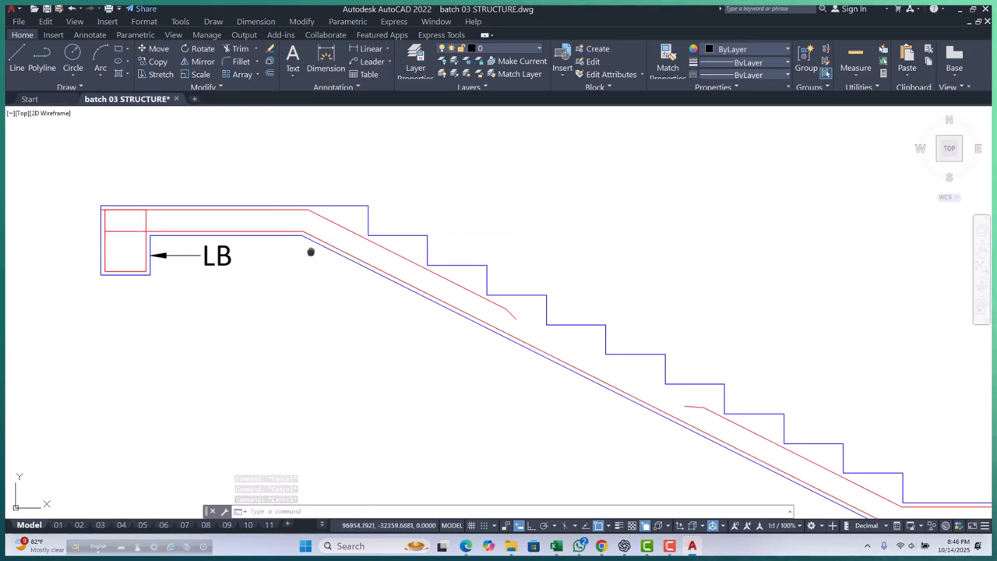
pyautogui.scroll(-5, 303, 231)
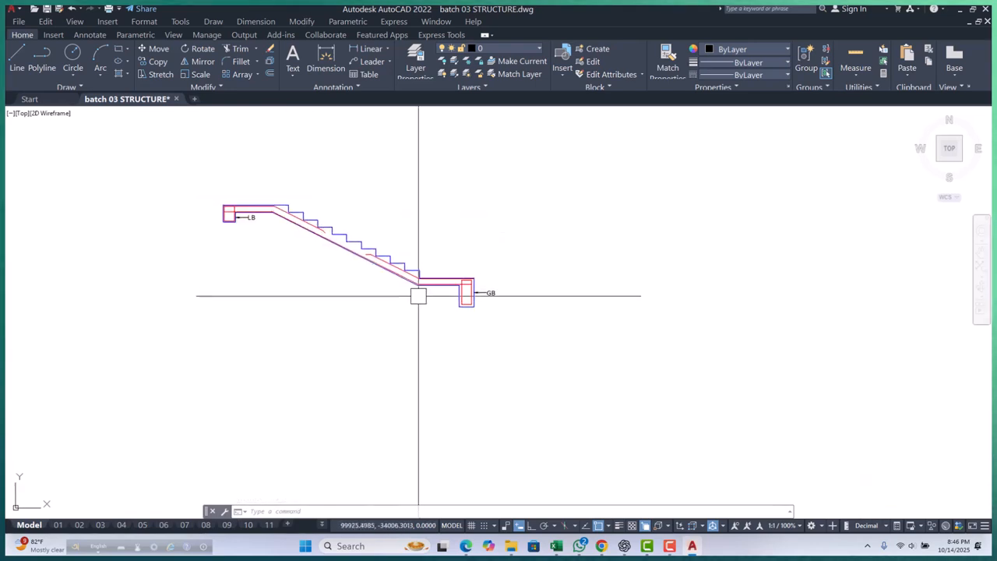
pyautogui.scroll(6, 441, 289)
pyautogui.moveTo(460, 276); pyautogui.dragTo(506, 356, button='middle')
pyautogui.scroll(-2, 506, 356)
pyautogui.scroll(-1, 484, 333)
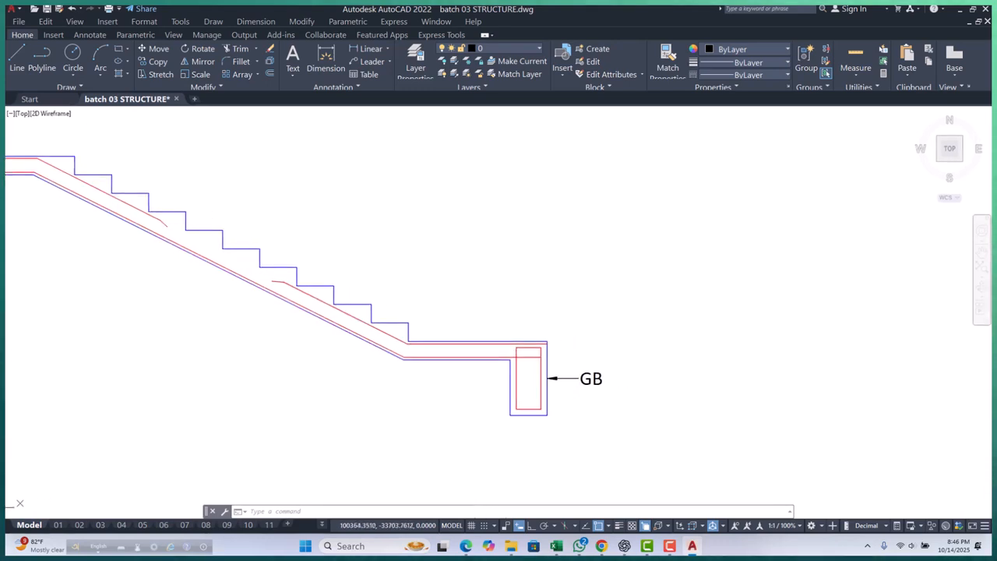
pyautogui.scroll(5, 514, 350)
pyautogui.press('Escape')
pyautogui.press('Escape')
pyautogui.scroll(-7, 454, 355)
pyautogui.press('Escape')
pyautogui.scroll(1, 462, 345)
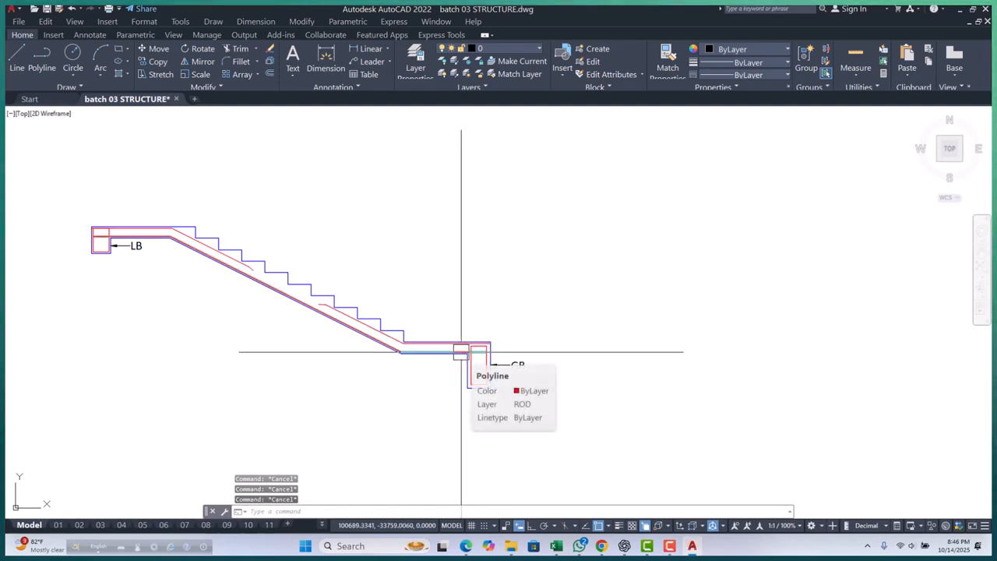
# Step: Place a solid donut with inside diameter 0 and outside diameter 12 at the top bar's end in the GB beam
pyautogui.scroll(7, 461, 351)
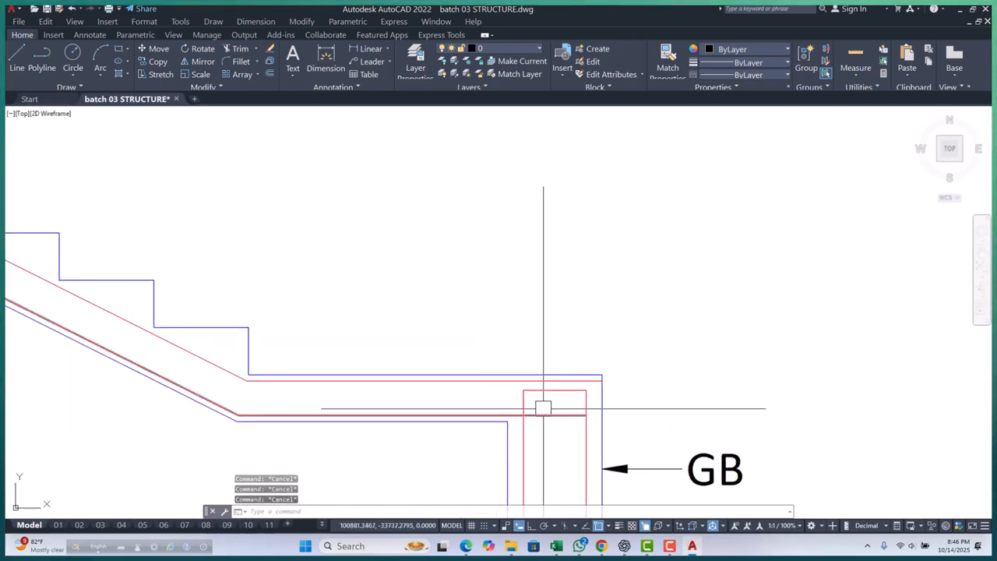
pyautogui.write('do')
pyautogui.press('Return')
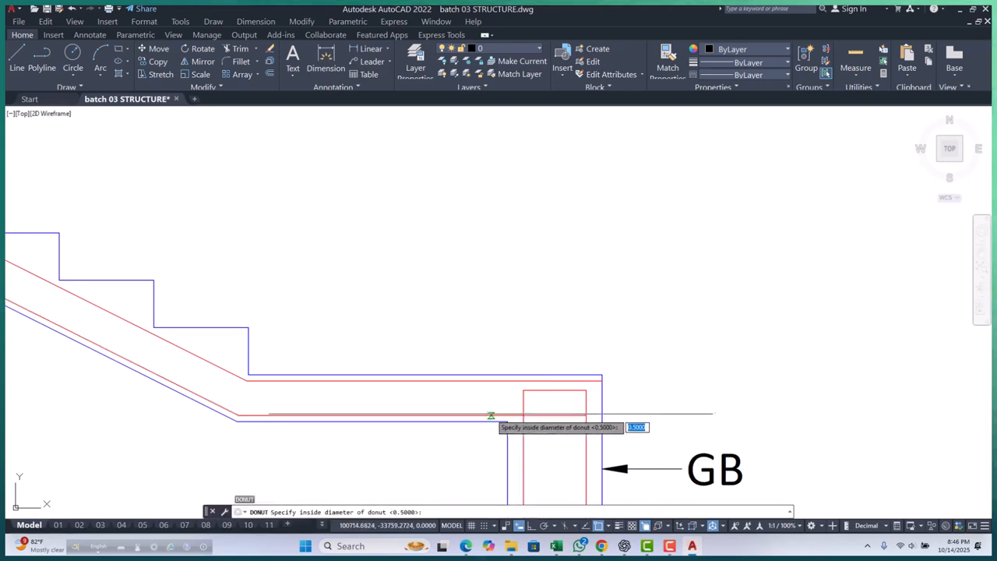
pyautogui.write('12')
pyautogui.press('Return')
pyautogui.scroll(4, 495, 394)
pyautogui.scroll(-2, 498, 373)
pyautogui.scroll(4, 664, 370)
pyautogui.click(663, 359)
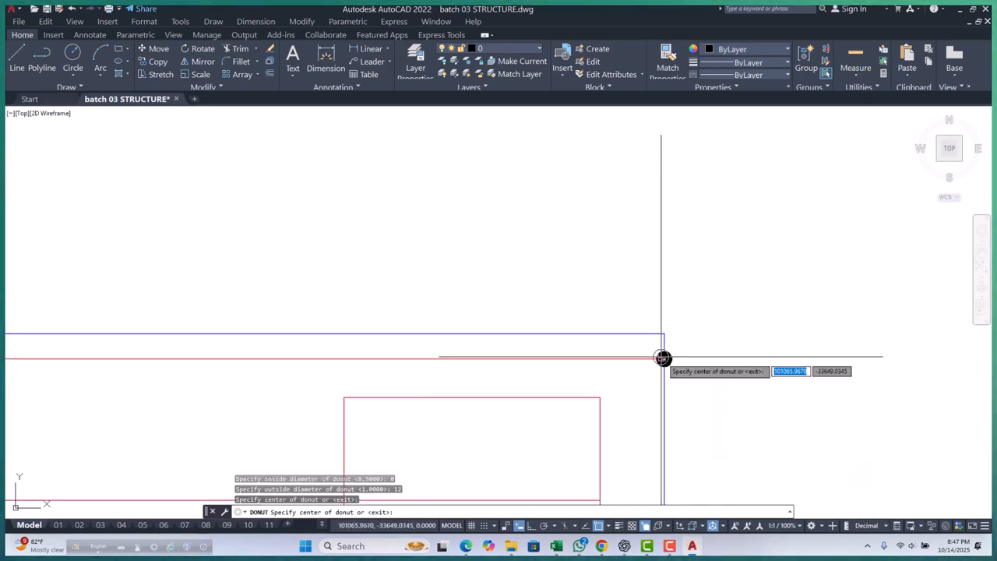
pyautogui.press('Escape')
pyautogui.press('Escape')
# Step: Draw a vertical construction line through the upper outer corner of the GB beam's stirrup
pyautogui.write('xl')
pyautogui.press('Return')
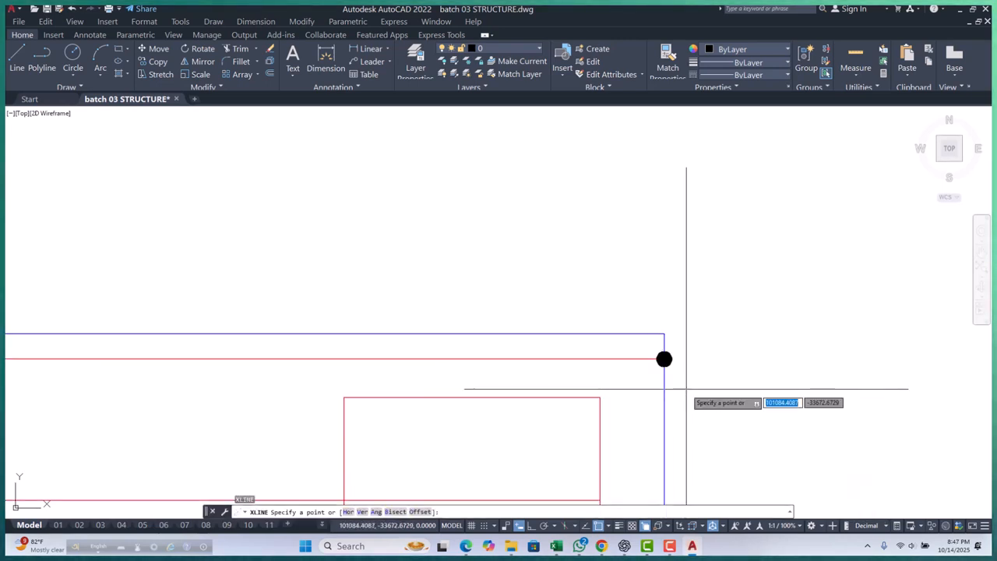
pyautogui.write('v')
pyautogui.press('Return')
pyautogui.click(600, 397)
pyautogui.press('Escape')
pyautogui.press('Escape')
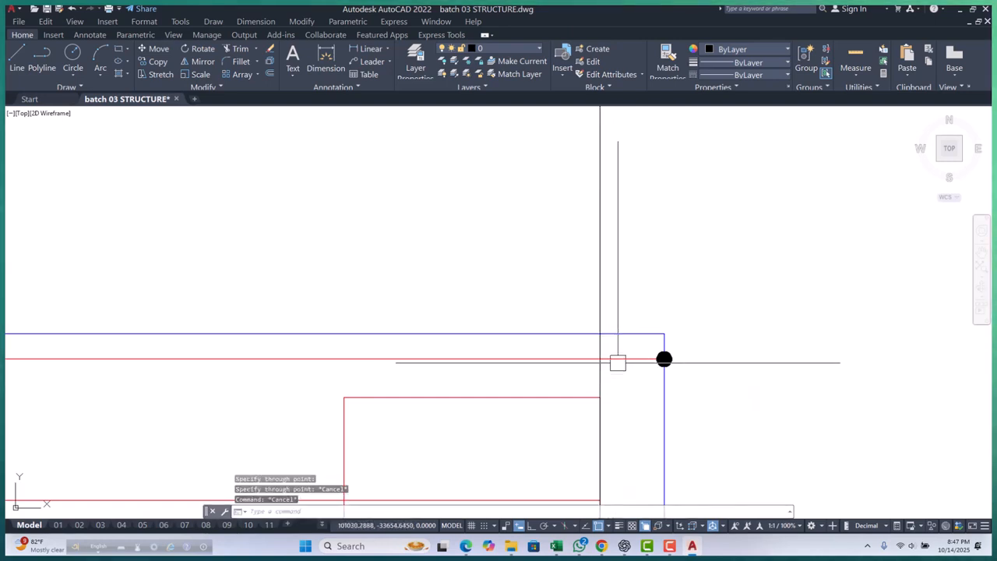
# Step: Shorten the top bar in the GB beam so its end meets the vertical construction line
pyautogui.click(645, 361)
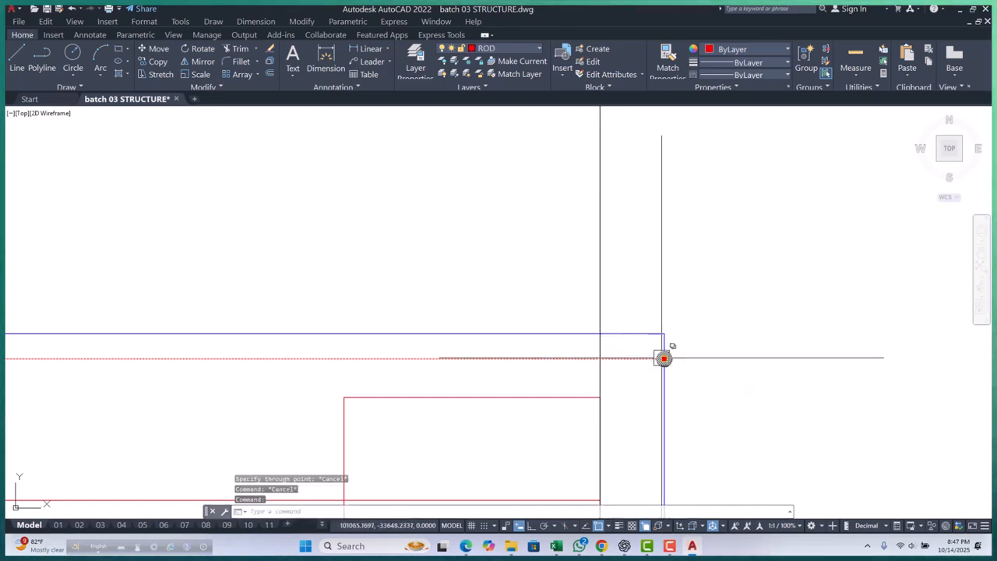
pyautogui.click(663, 359)
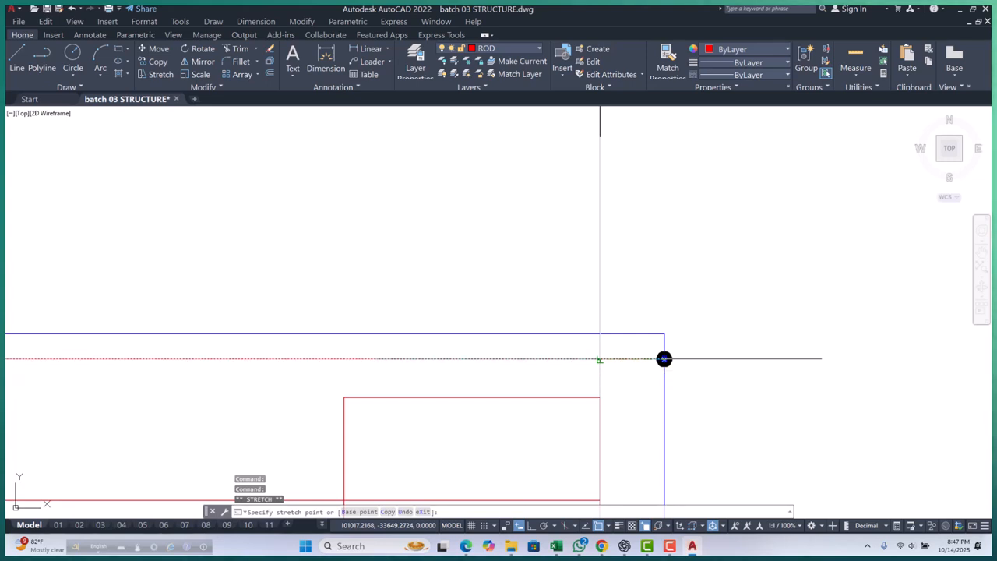
pyautogui.click(599, 359)
pyautogui.press('Escape')
pyautogui.press('Escape')
# Step: Move the donut by its centre onto the shortened end of the top bar
pyautogui.scroll(4, 656, 358)
pyautogui.click(608, 233)
pyautogui.click(762, 429)
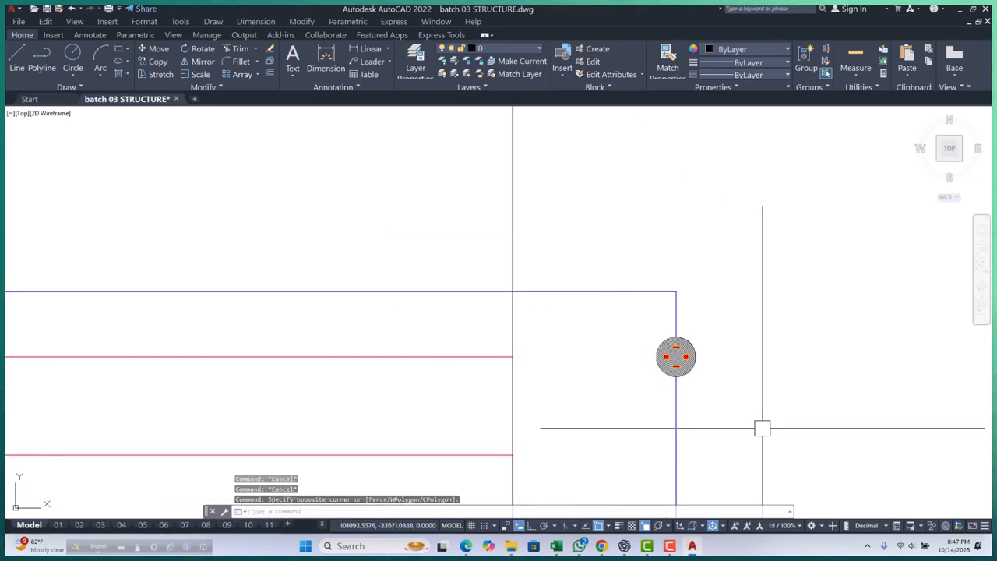
pyautogui.write('m')
pyautogui.press('Return')
pyautogui.click(675, 358)
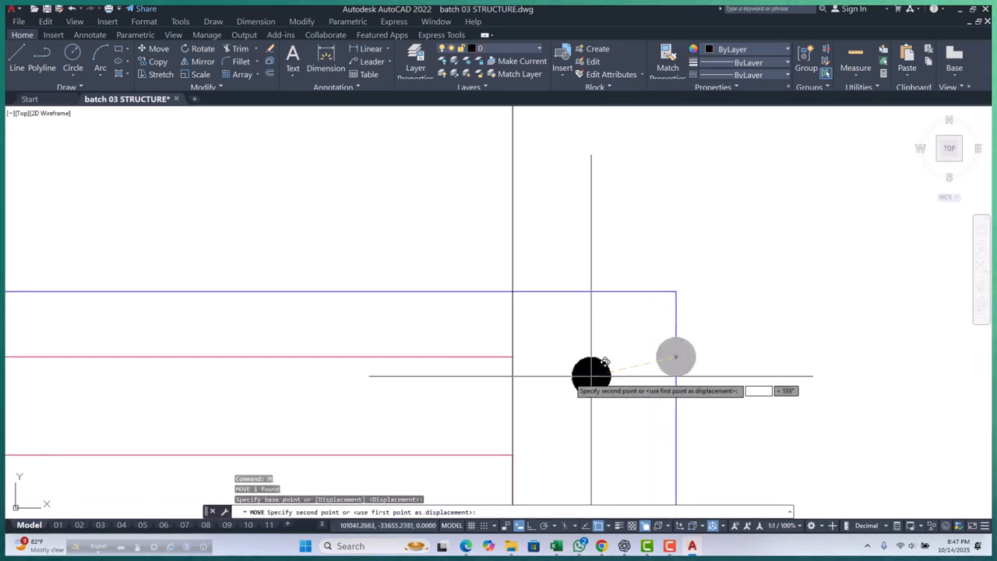
pyautogui.click(512, 357)
# Step: Move the donut 12 back along the top bar, away from the bar's end
pyautogui.click(471, 329)
pyautogui.click(604, 391)
pyautogui.press('Return')
pyautogui.click(634, 388)
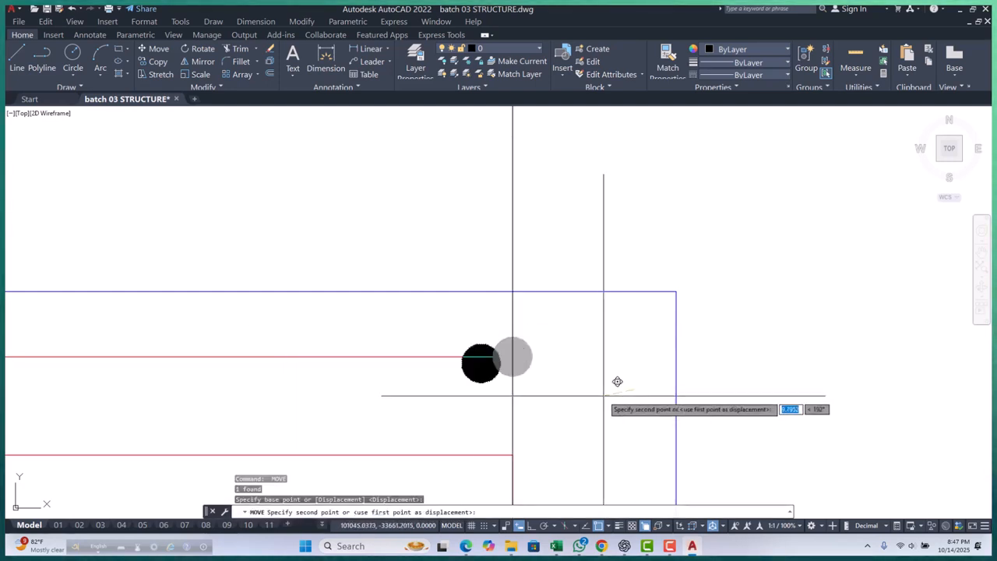
pyautogui.write('1')
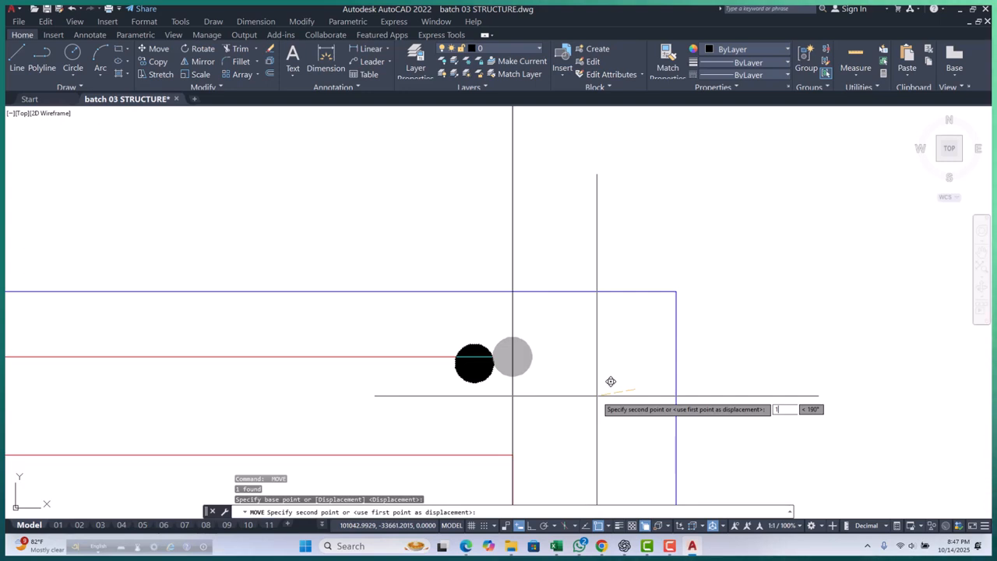
pyautogui.write('2')
pyautogui.press('Return')
# Step: Erase the vertical construction line at the GB beam
pyautogui.scroll(-2, 540, 366)
pyautogui.click(501, 277)
pyautogui.click(494, 285)
pyautogui.write('e')
pyautogui.press('Return')
# Step: Move the donut straight up by 6 with ortho on
pyautogui.scroll(3, 533, 362)
pyautogui.click(454, 303)
pyautogui.click(527, 406)
pyautogui.write('m')
pyautogui.press('Return')
pyautogui.scroll(2, 488, 359)
pyautogui.click(488, 360)
pyautogui.scroll(-3, 485, 352)
pyautogui.scroll(-2, 486, 352)
pyautogui.scroll(5, 486, 351)
pyautogui.scroll(4, 486, 350)
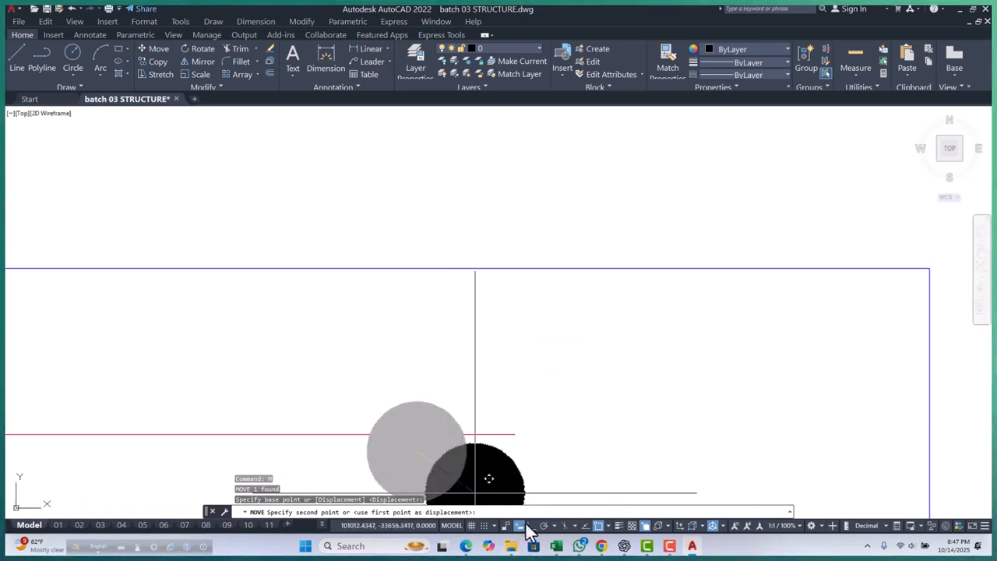
pyautogui.click(530, 526)
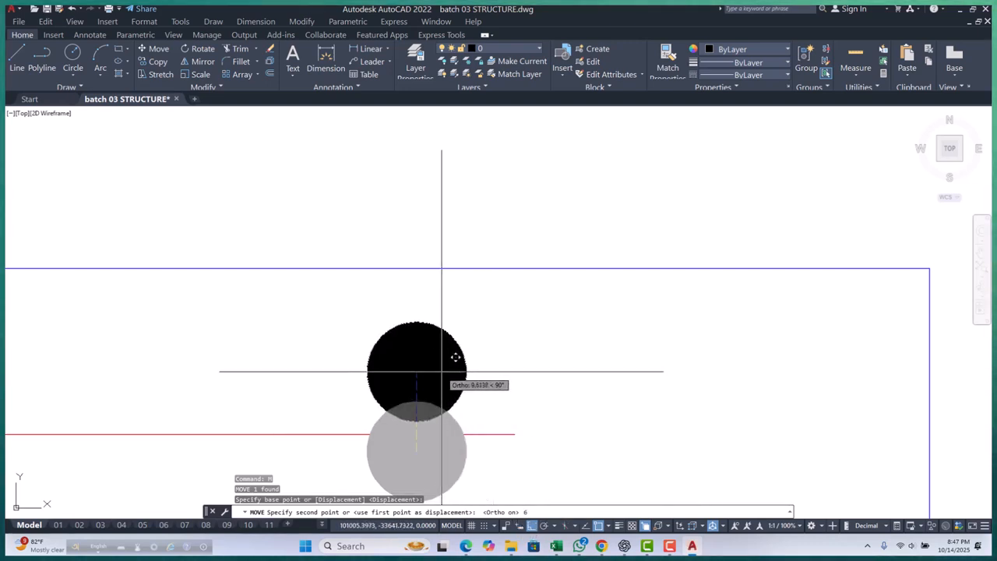
pyautogui.press('Return')
# Step: Move the donut slightly further up freehand so that it rests on the top bar
pyautogui.click(496, 436)
pyautogui.click(384, 410)
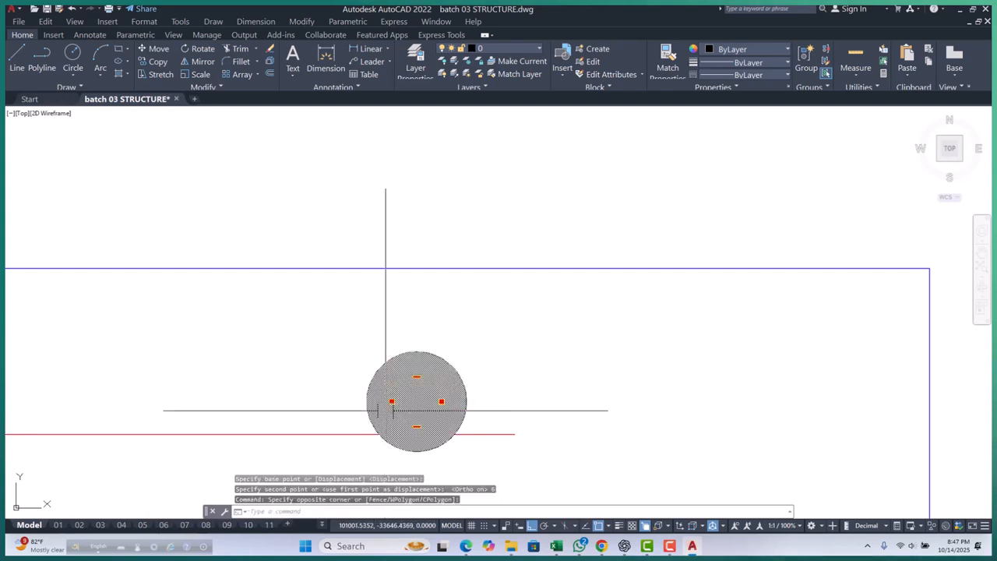
pyautogui.press('Return')
pyautogui.click(606, 449)
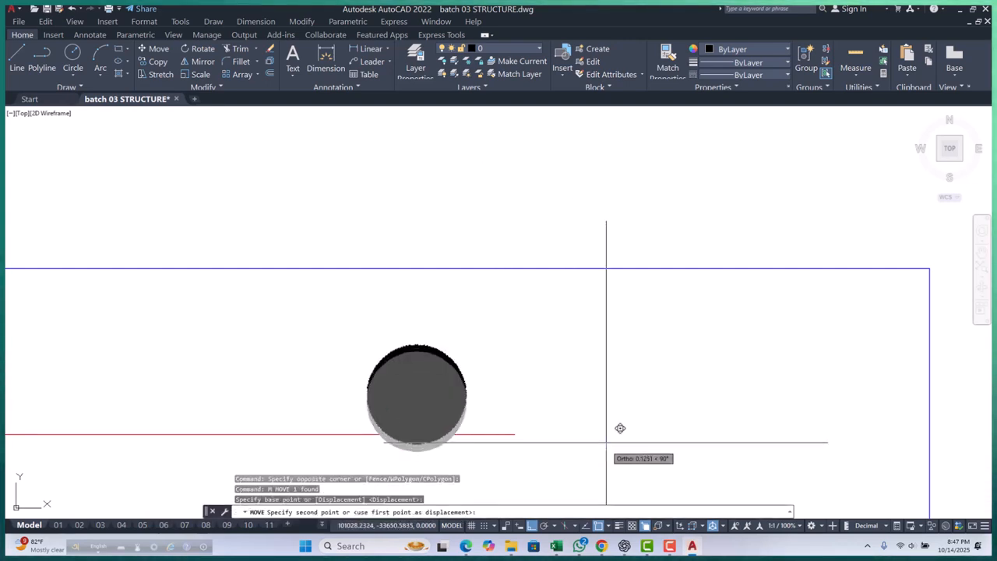
pyautogui.click(606, 431)
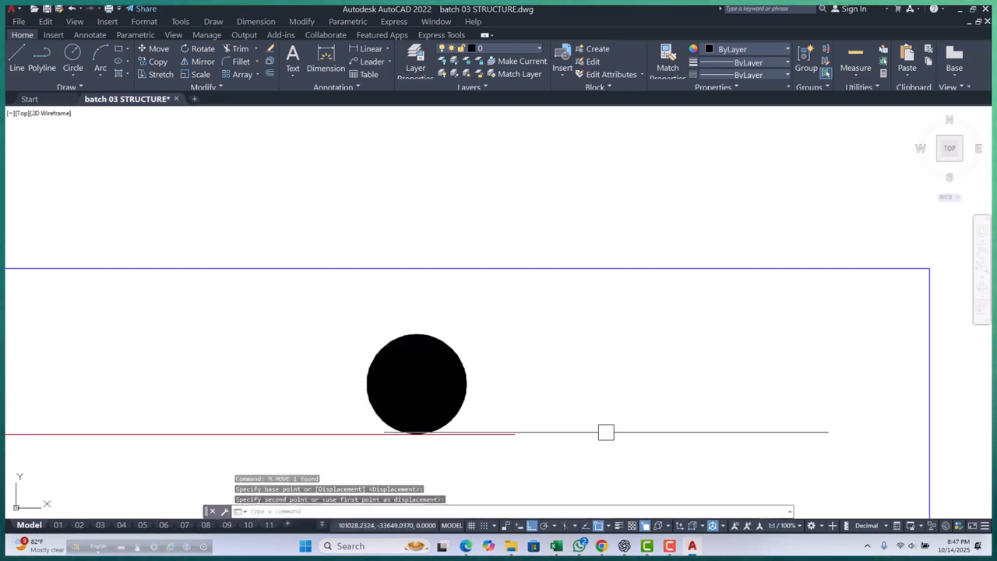
# Step: Assign the donut above the top bar to the red ROD layer
pyautogui.scroll(-6, 603, 393)
pyautogui.click(500, 318)
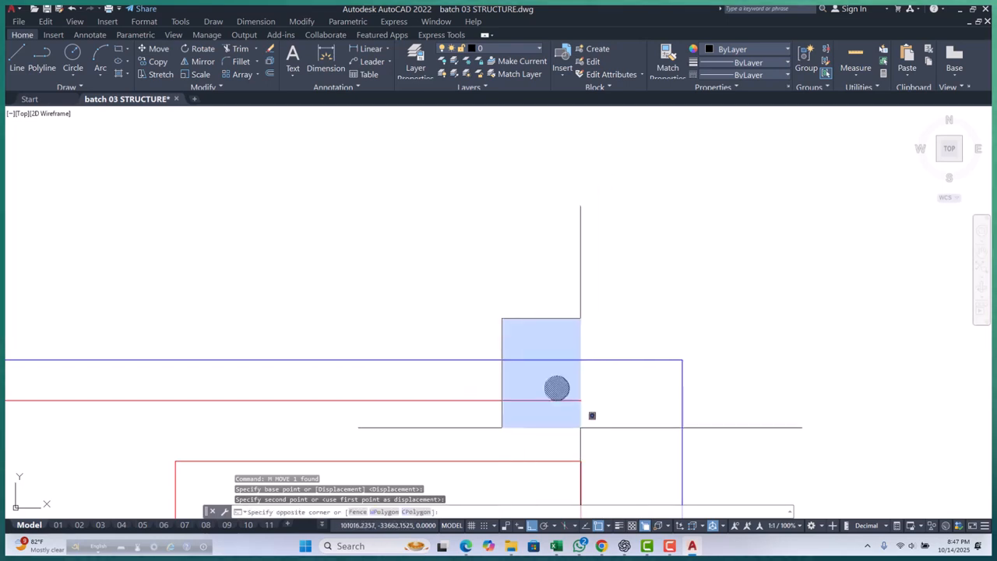
pyautogui.click(576, 421)
pyautogui.click(498, 48)
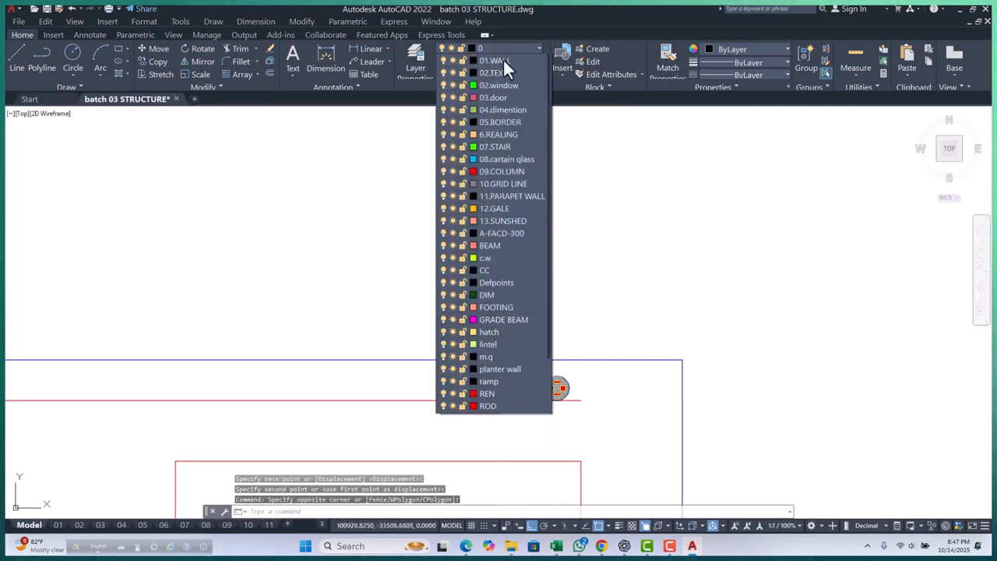
pyautogui.click(488, 418)
pyautogui.press('Escape')
pyautogui.press('Escape')
pyautogui.press('Escape')
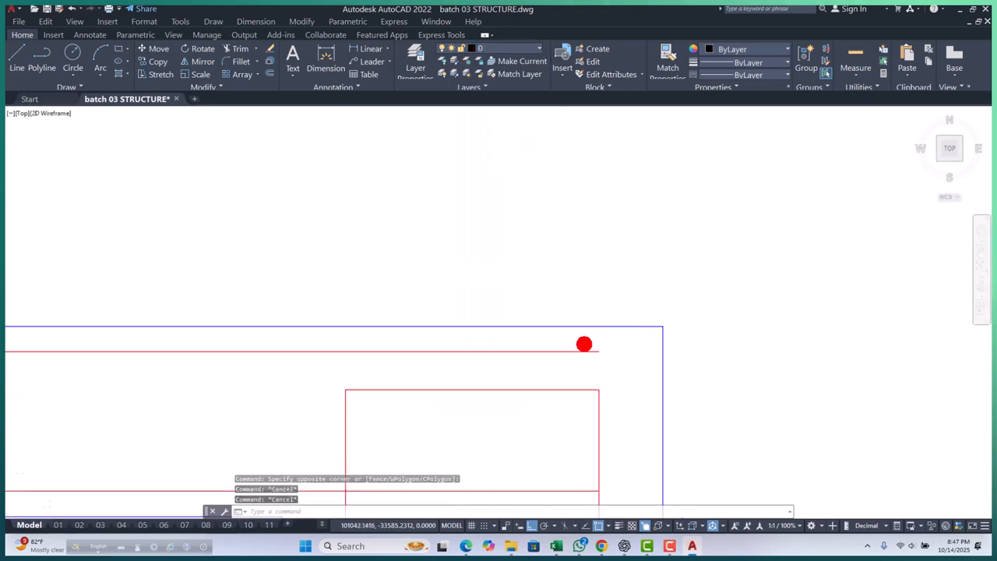
# Step: Start a rectangular array of the red donut and set it to 1 row
pyautogui.scroll(3, 630, 273)
pyautogui.click(608, 240)
pyautogui.press('Escape')
pyautogui.press('Escape')
pyautogui.scroll(4, 602, 277)
pyautogui.click(574, 249)
pyautogui.click(657, 359)
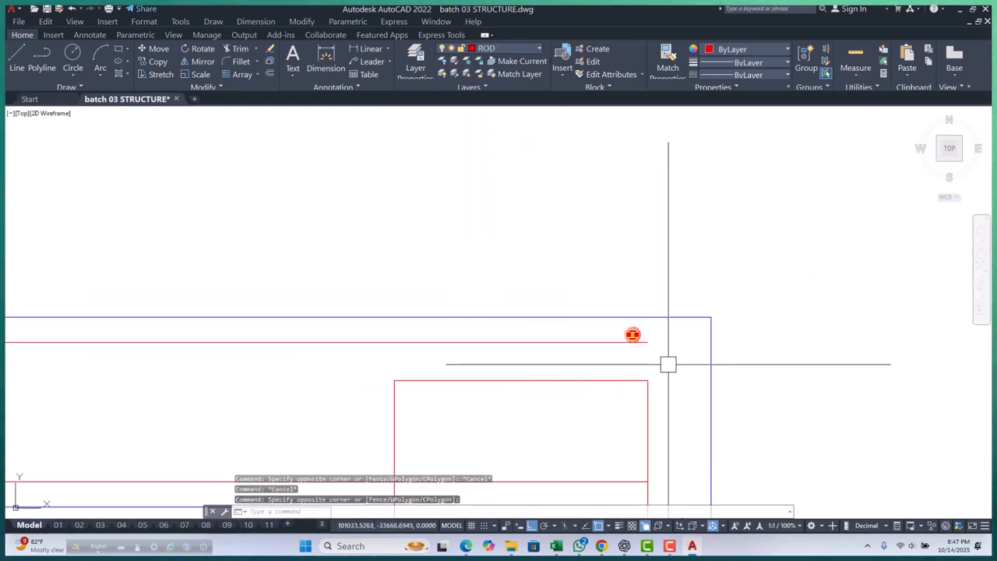
pyautogui.write('AR')
pyautogui.press('Return')
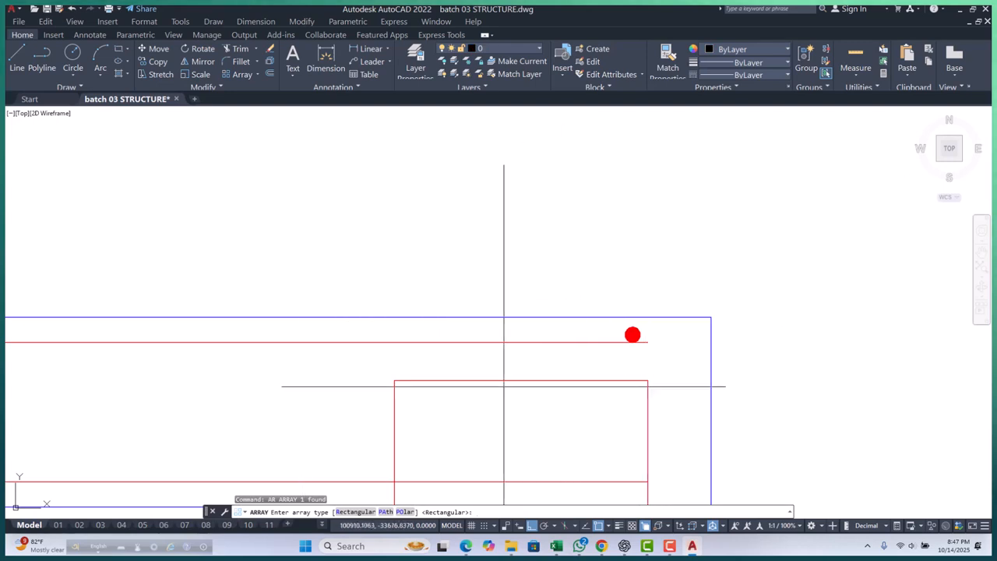
pyautogui.click(355, 512)
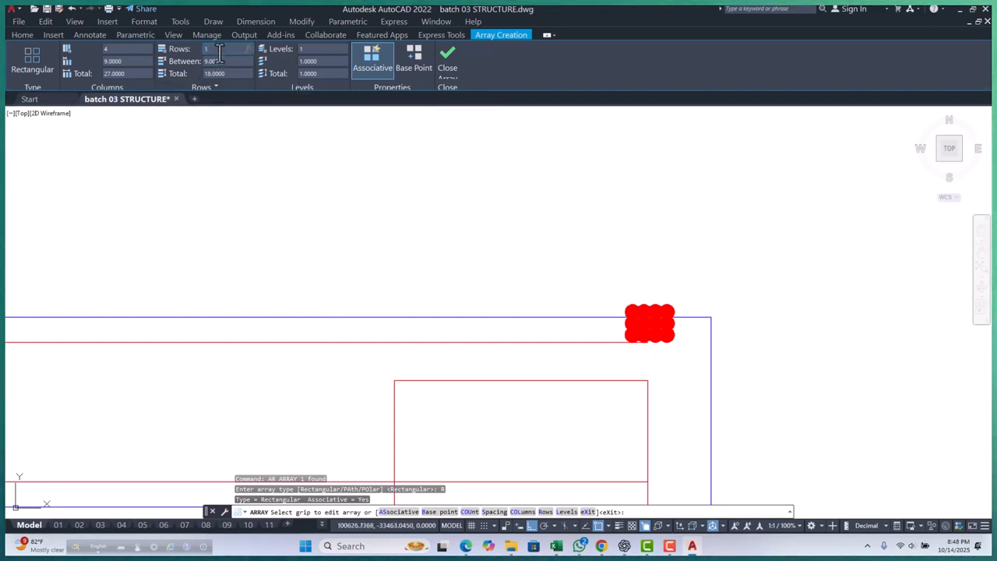
pyautogui.press('Return')
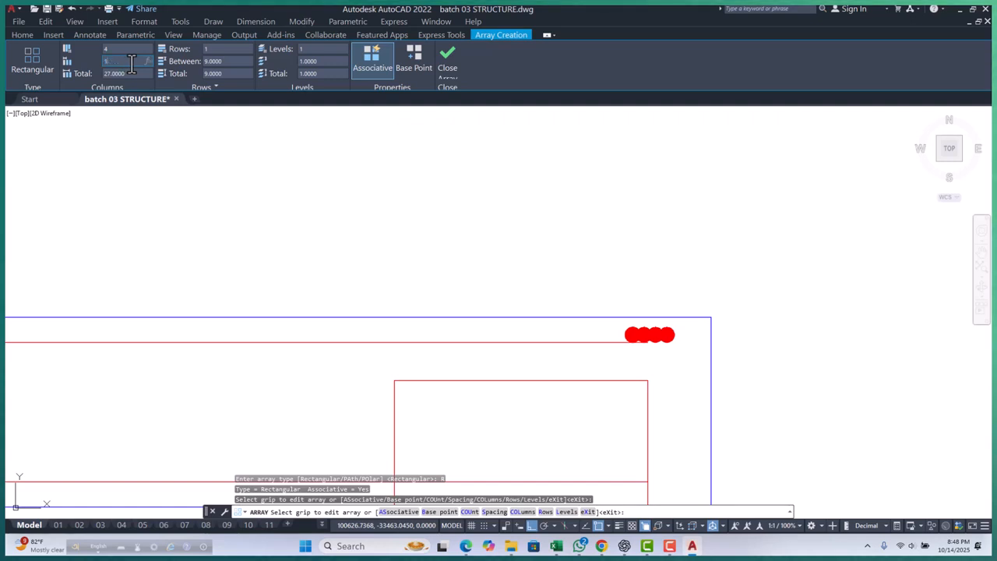
# Step: Set the donut array's column spacing to 125 and finish the array with 4 columns
pyautogui.press('Return')
pyautogui.scroll(-8, 498, 241)
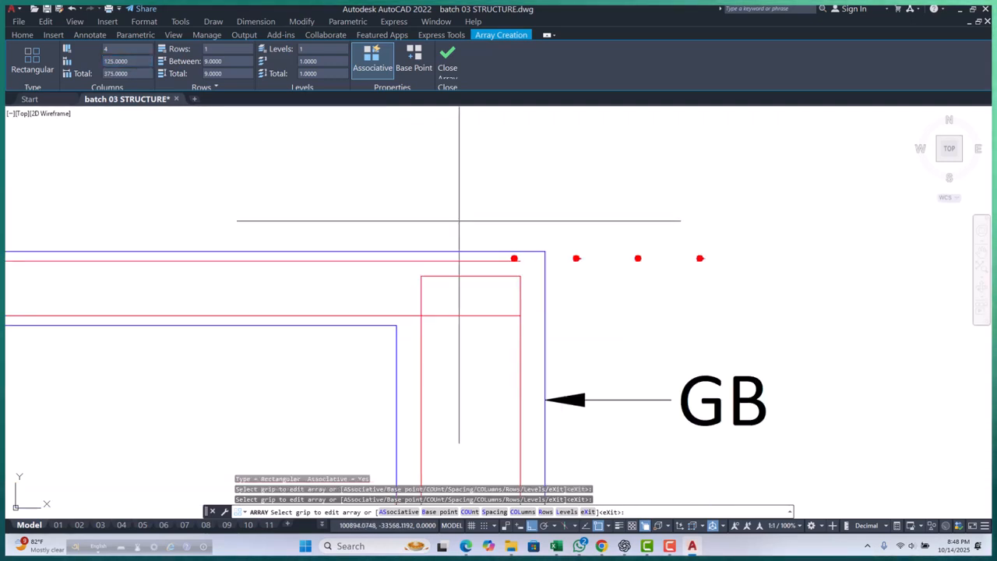
pyautogui.press('Return')
pyautogui.scroll(4, 498, 242)
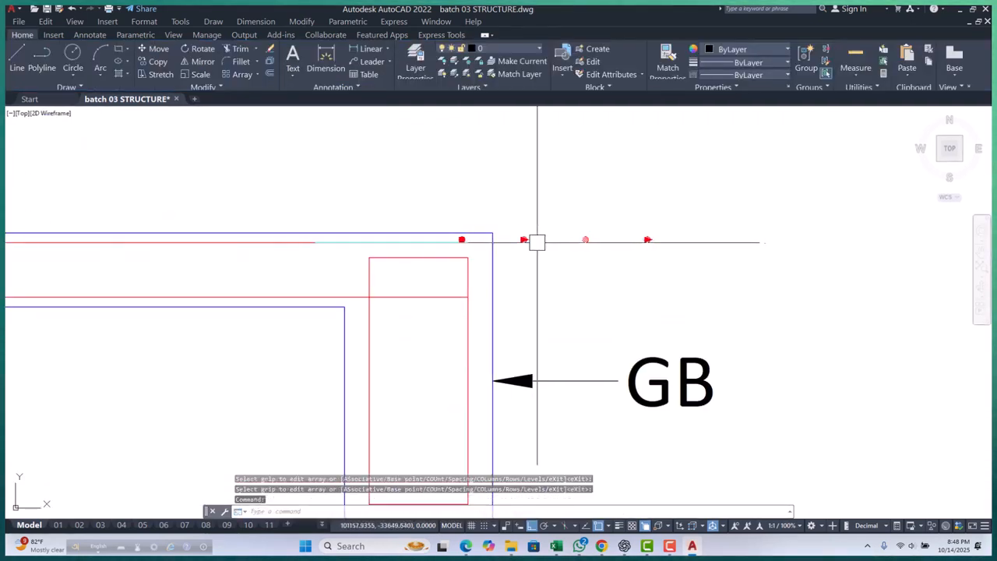
# Step: Try reducing the top bar's donut array to a single column and relocating it, and undo the changes
pyautogui.click(528, 238)
pyautogui.click(647, 240)
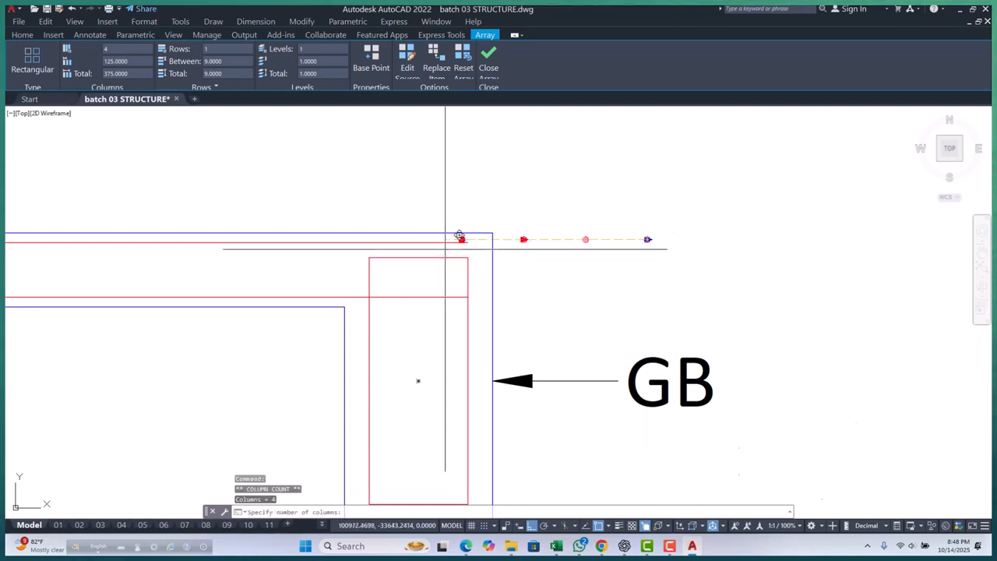
pyautogui.scroll(3, 467, 234)
pyautogui.click(548, 204)
pyautogui.scroll(5, 571, 240)
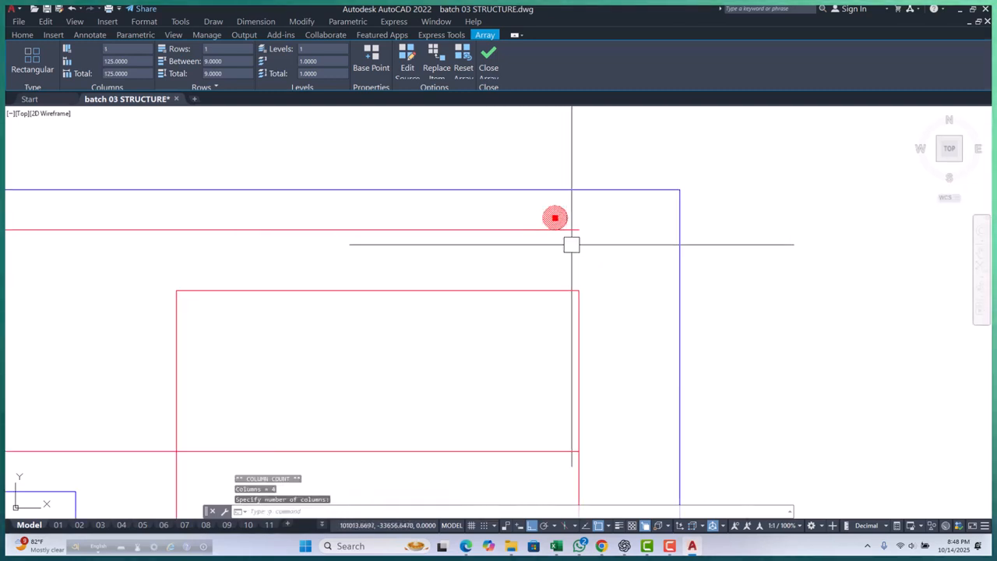
pyautogui.click(567, 238)
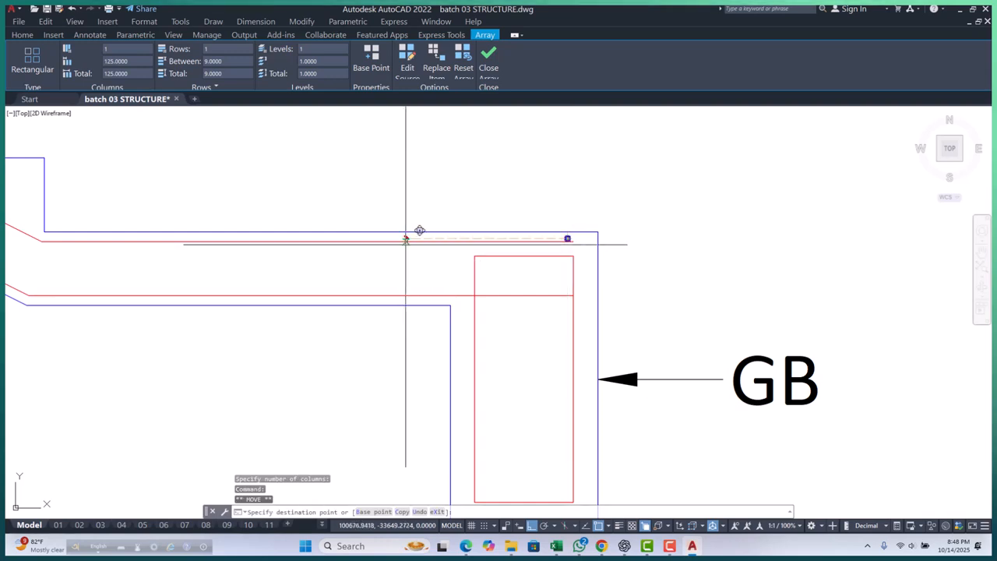
pyautogui.scroll(-5, 512, 256)
pyautogui.hotkey('ctrl', 'z')
pyautogui.hotkey('ctrl', 'z')
pyautogui.hotkey('ctrl', 'z')
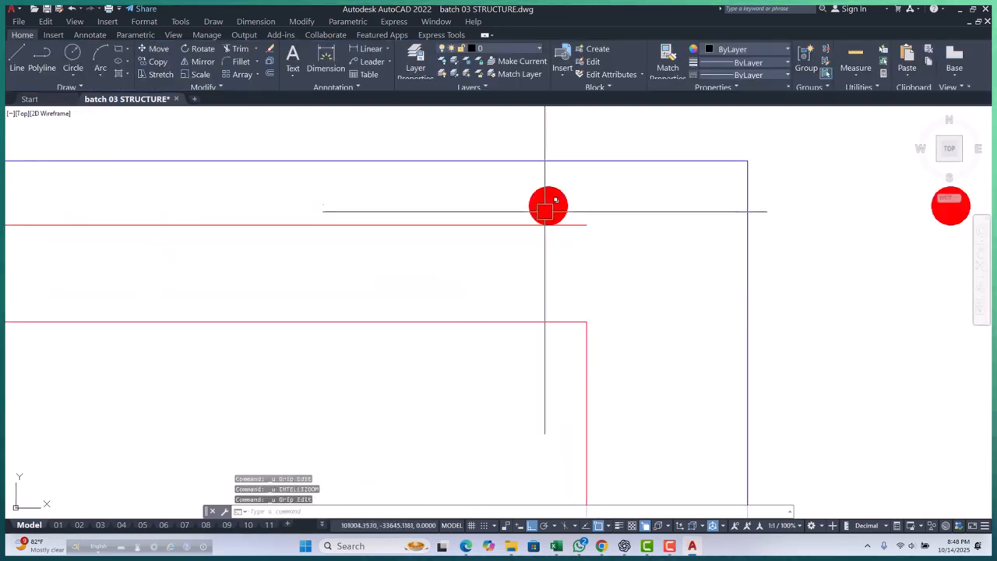
# Step: Move the four-donut array horizontally along the lower landing's top bar so it starts at the bar's bend
pyautogui.click(548, 206)
pyautogui.scroll(-8, 548, 206)
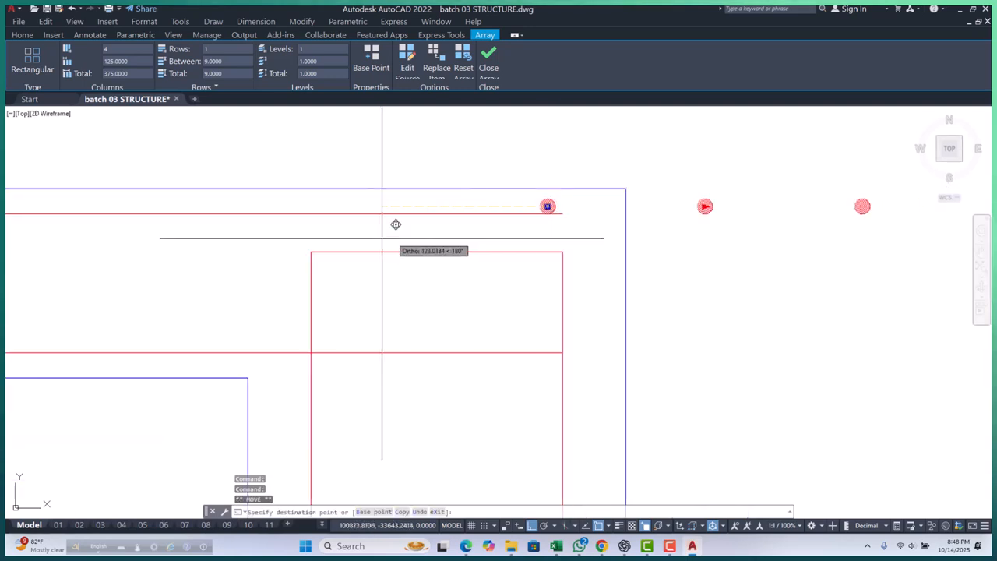
pyautogui.scroll(6, 412, 269)
pyautogui.scroll(-5, 280, 222)
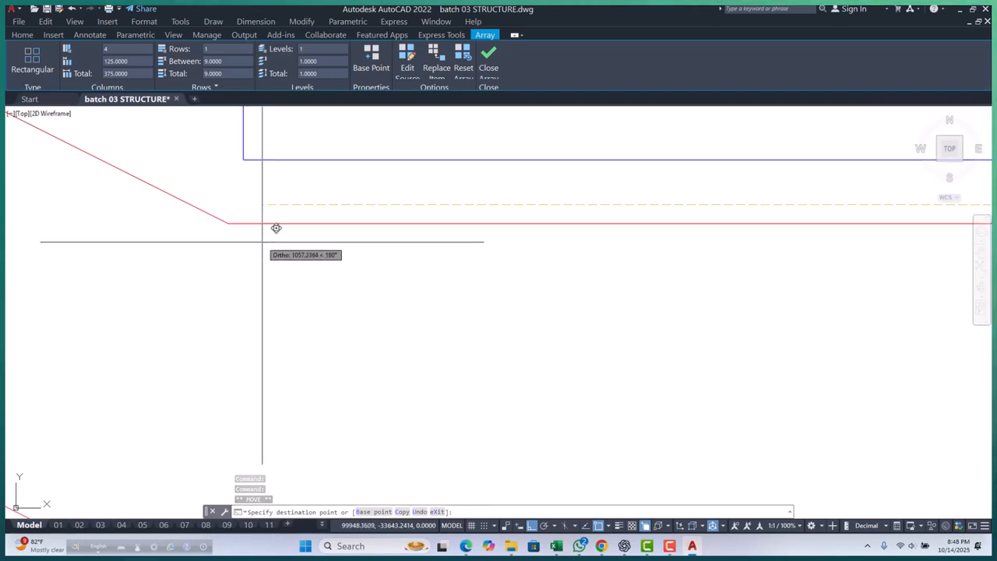
pyautogui.scroll(5, 363, 258)
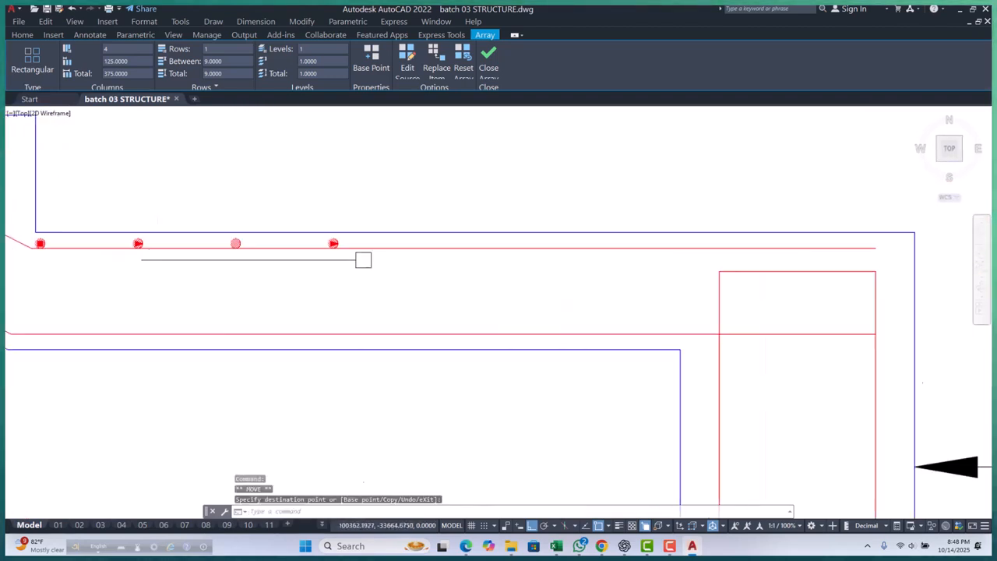
pyautogui.press('Escape')
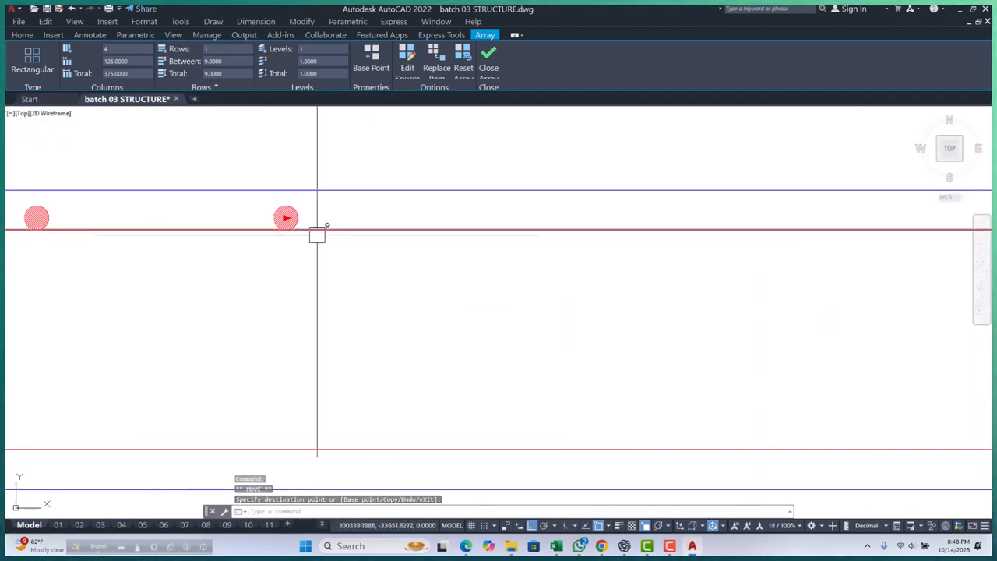
# Step: Extend the donut array along the lower landing's top bar to 9 columns, ending inside the concrete outline
pyautogui.click(286, 217)
pyautogui.scroll(-5, 492, 244)
pyautogui.scroll(5, 485, 238)
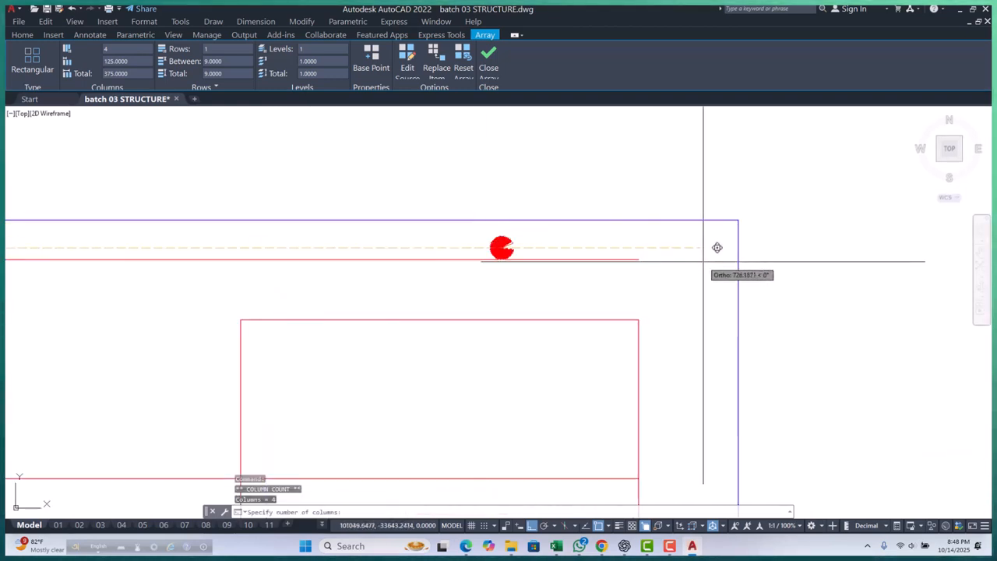
pyautogui.click(779, 247)
pyautogui.scroll(-5, 735, 270)
pyautogui.scroll(-2, 636, 290)
pyautogui.scroll(8, 583, 289)
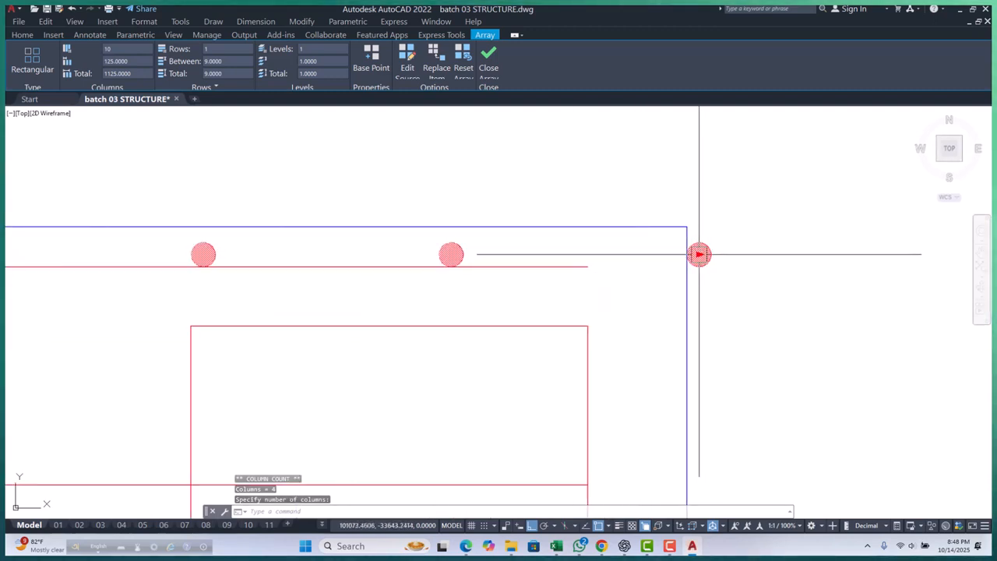
pyautogui.click(698, 255)
pyautogui.press('Escape')
pyautogui.press('Escape')
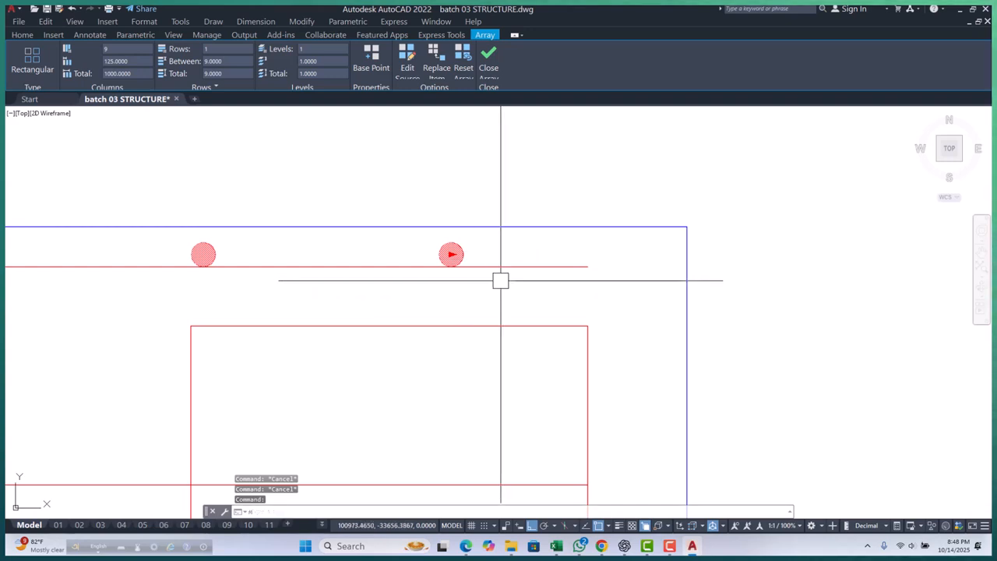
# Step: Mirror the donut array about the top bar so the dots lie beneath it, erasing the source
pyautogui.click(587, 267)
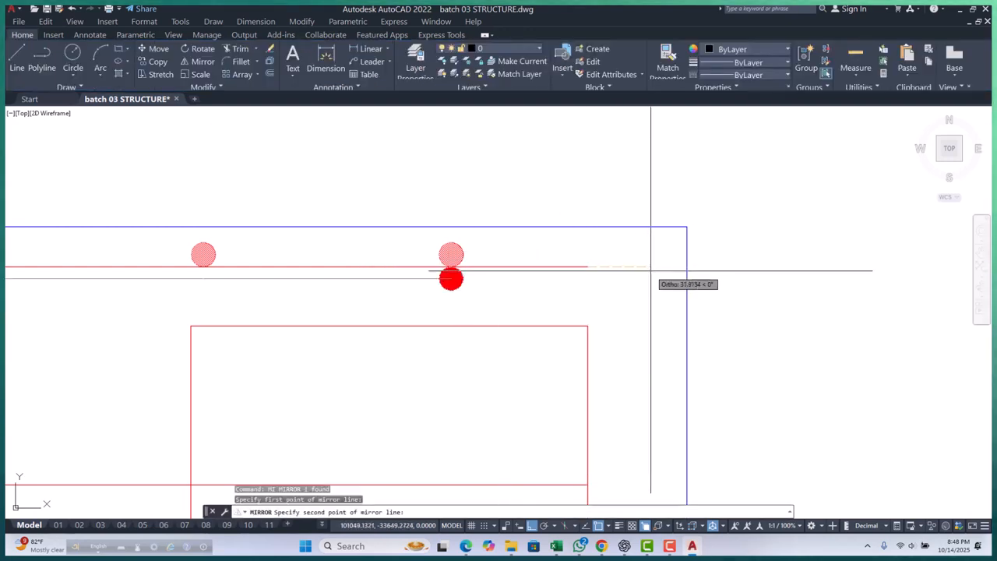
pyautogui.write('Y')
pyautogui.press('Return')
pyautogui.scroll(-6, 650, 272)
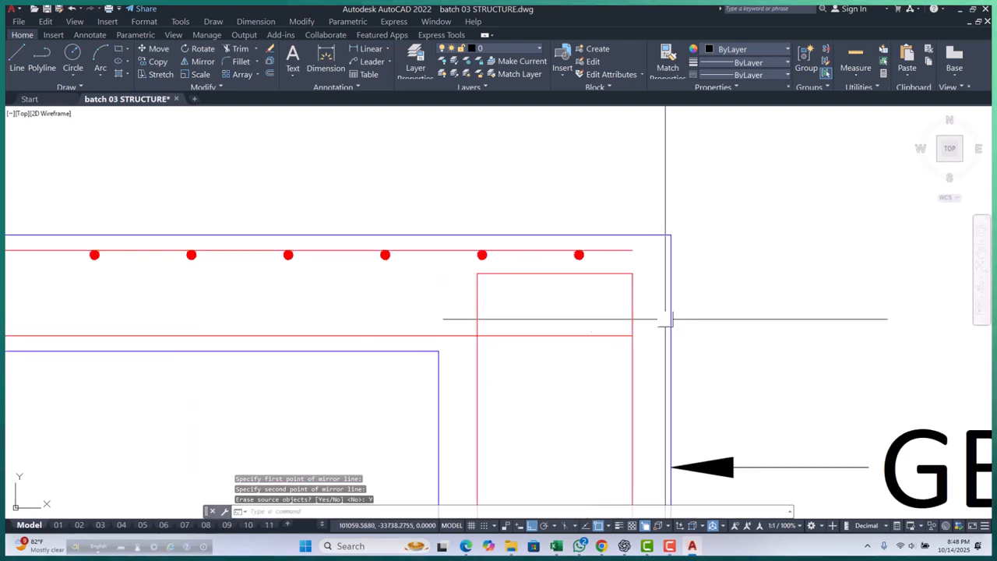
# Step: Draw a vertical guide polyline from the top bar down to the bottom bar of the lower landing
pyautogui.moveTo(382, 311); pyautogui.dragTo(494, 312, button='middle')
pyautogui.scroll(2, 307, 257)
pyautogui.scroll(-4, 260, 260)
pyautogui.moveTo(472, 277); pyautogui.dragTo(408, 285, button='middle')
pyautogui.scroll(4, 465, 285)
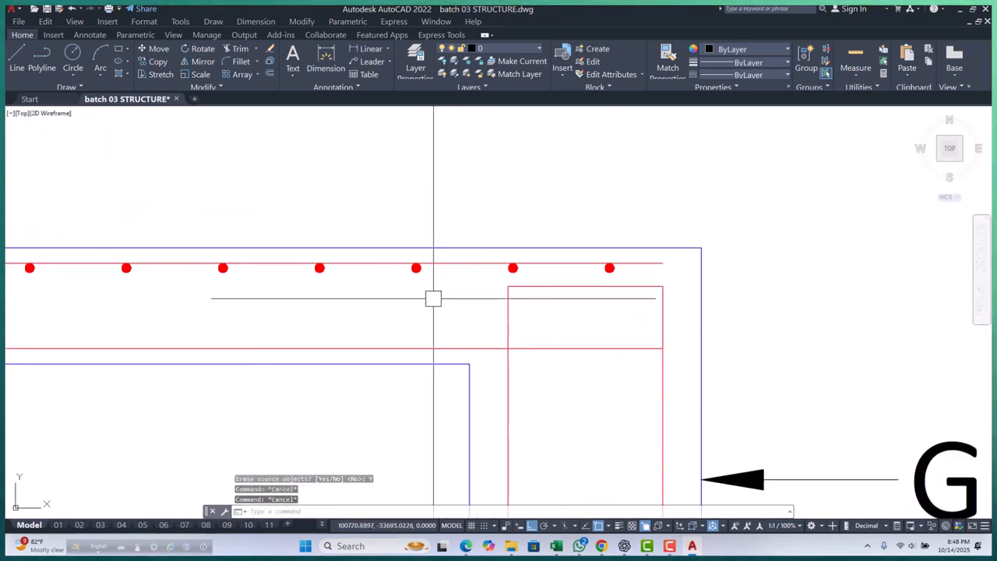
pyautogui.click(456, 263)
pyautogui.press('Escape')
pyautogui.press('Escape')
pyautogui.press('Escape')
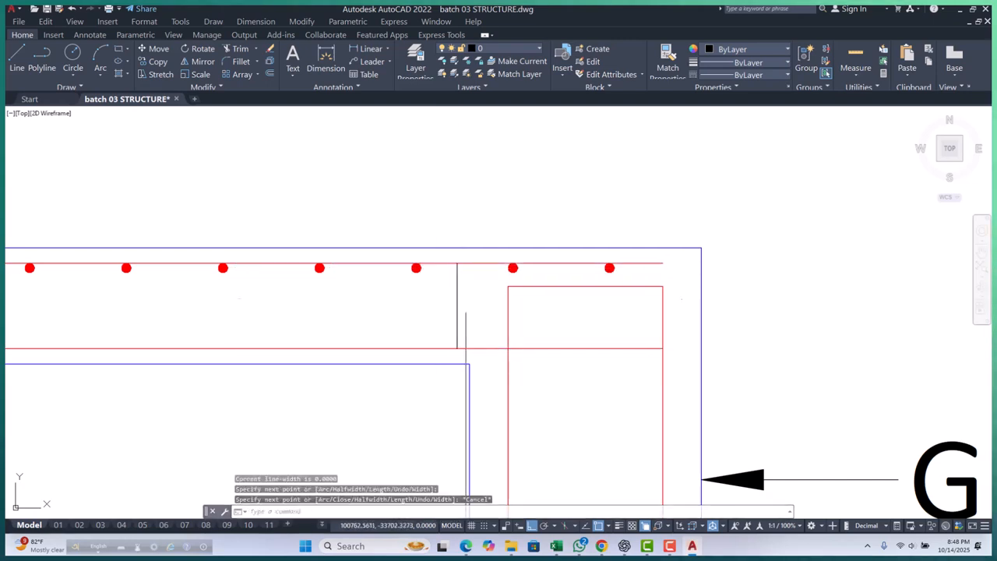
# Step: Mirror the donut array about a horizontal line through the guide's midpoint onto the bottom bar, keeping the source
pyautogui.scroll(2, 436, 280)
pyautogui.click(403, 261)
pyautogui.write('mi')
pyautogui.press('Return')
pyautogui.click(468, 320)
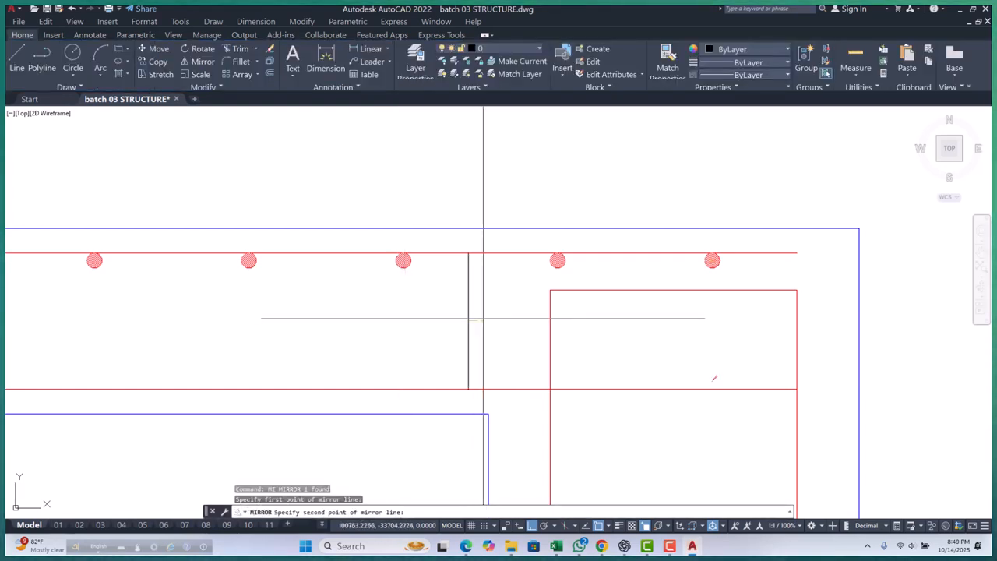
pyautogui.click(476, 318)
pyautogui.press('Return')
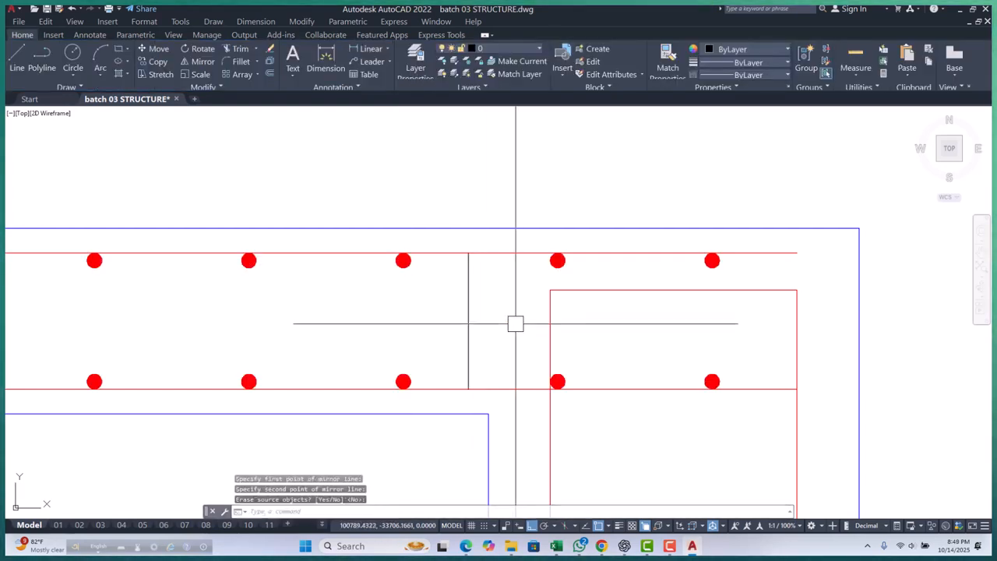
# Step: Erase the vertical guide line between the top and bottom bars
pyautogui.click(471, 312)
pyautogui.write('e')
pyautogui.press('Return')
# Step: Move the bottom bar's donut array 62.5 horizontally away from the GB beam's outer face to stagger the dots
pyautogui.scroll(-2, 488, 319)
pyautogui.scroll(2, 599, 353)
pyautogui.click(645, 357)
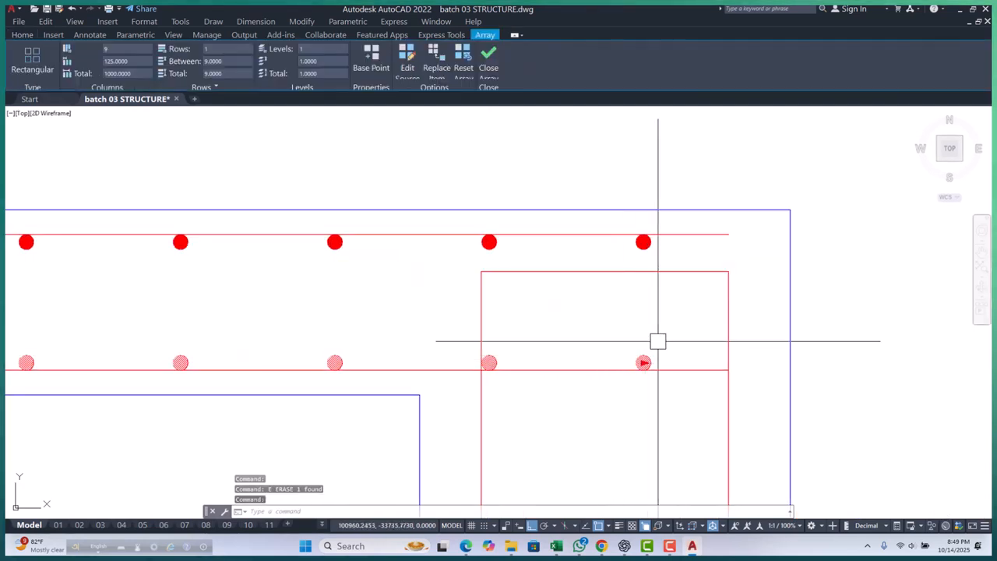
pyautogui.write('m')
pyautogui.press('Return')
pyautogui.click(674, 339)
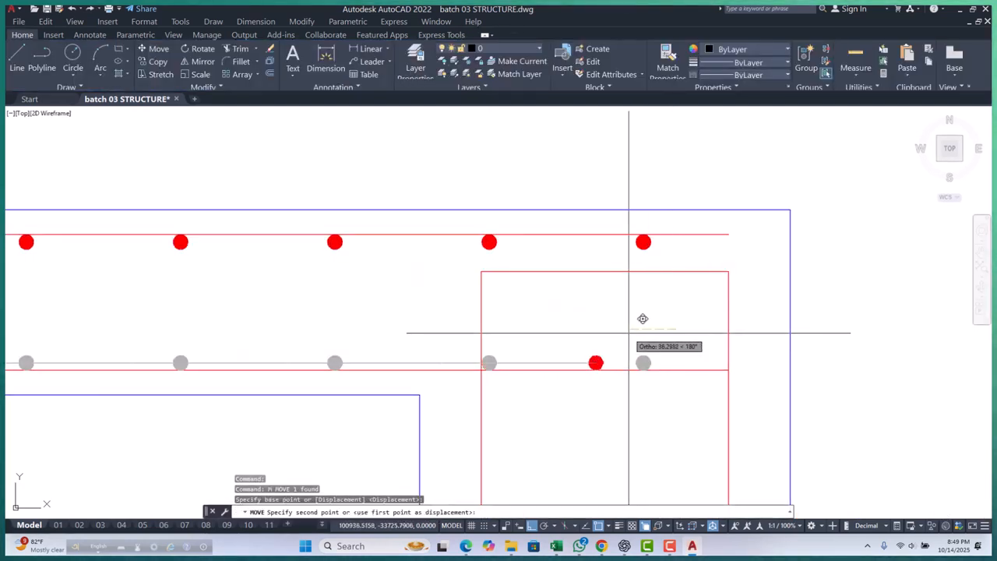
pyautogui.write('62.')
pyautogui.press('Return')
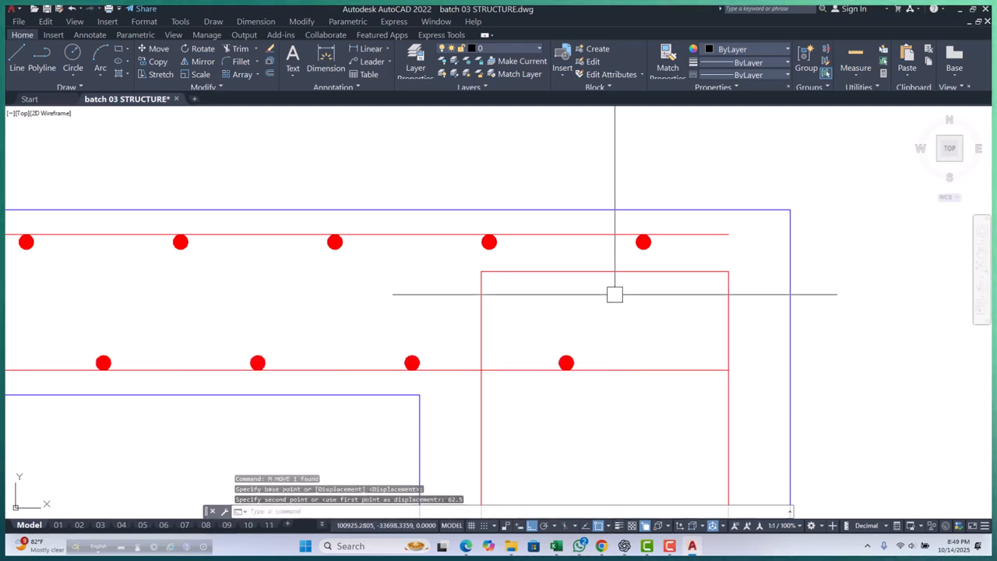
# Step: Move the bottom donut array one dot spacing toward the GB beam so its first dot clears the bar's bend
pyautogui.scroll(-5, 630, 316)
pyautogui.scroll(5, 440, 296)
pyautogui.scroll(3, 378, 259)
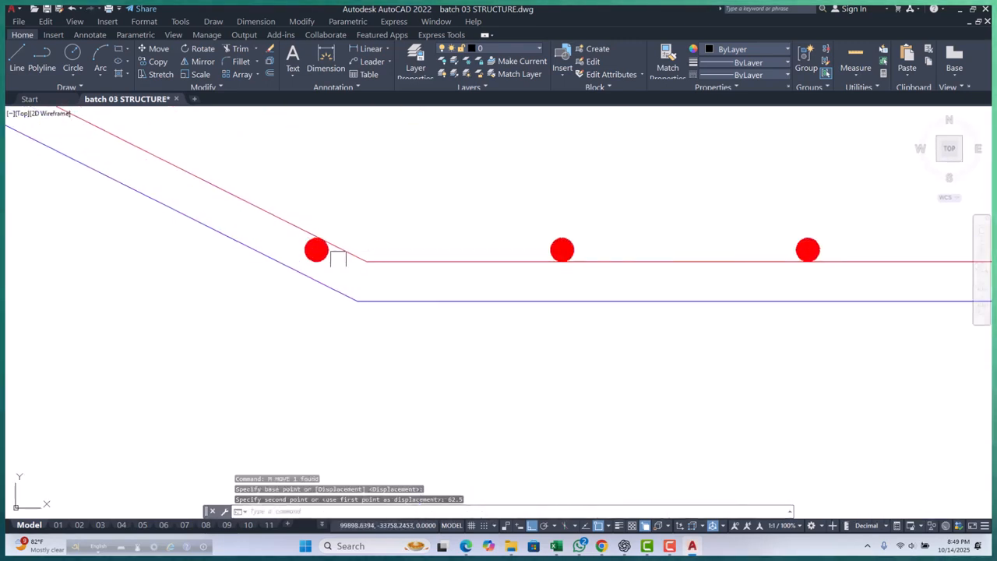
pyautogui.click(317, 249)
pyautogui.click(316, 250)
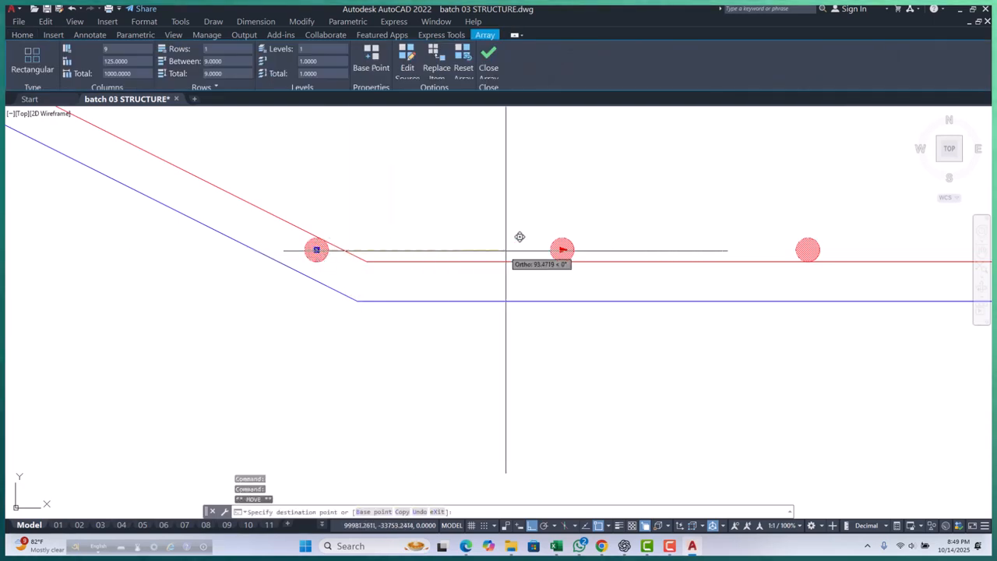
pyautogui.press('Escape')
pyautogui.scroll(-6, 524, 279)
pyautogui.press('Escape')
pyautogui.press('Escape')
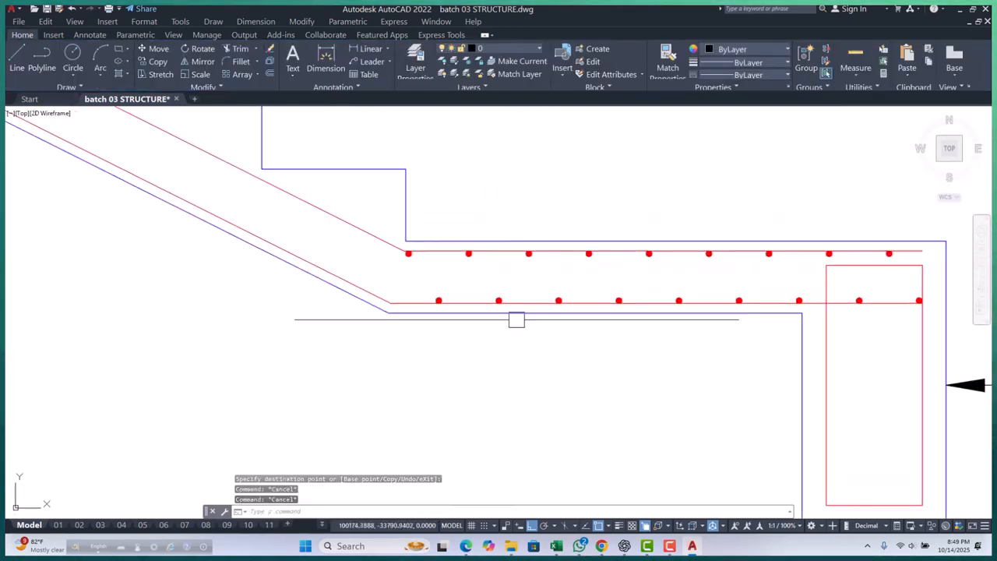
# Step: Examine both dot rows along the lower landing, at the GB beam, and within the whole stair section
pyautogui.scroll(-3, 498, 316)
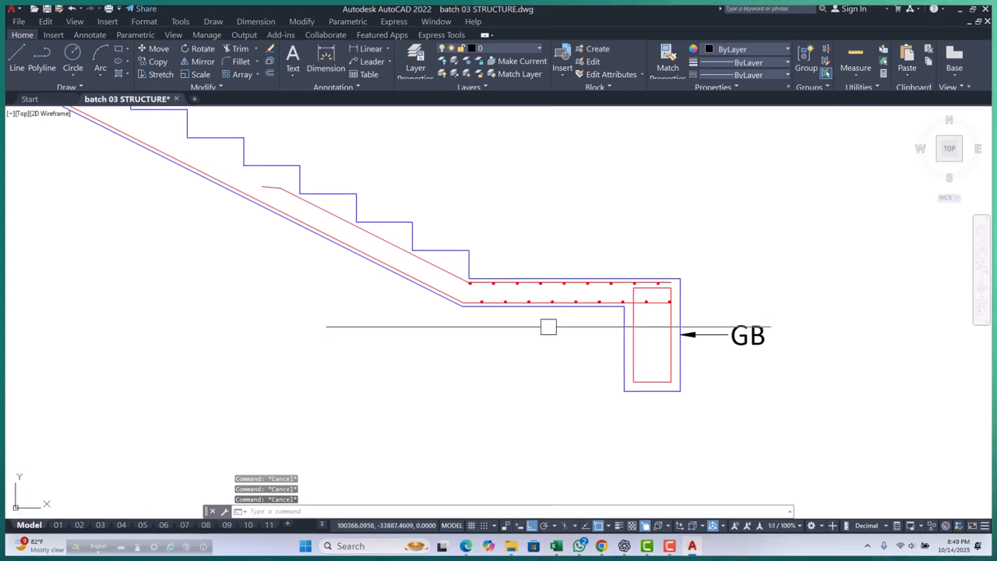
pyautogui.scroll(4, 550, 329)
pyautogui.click(410, 271)
pyautogui.press('Escape')
pyautogui.scroll(-2, 426, 292)
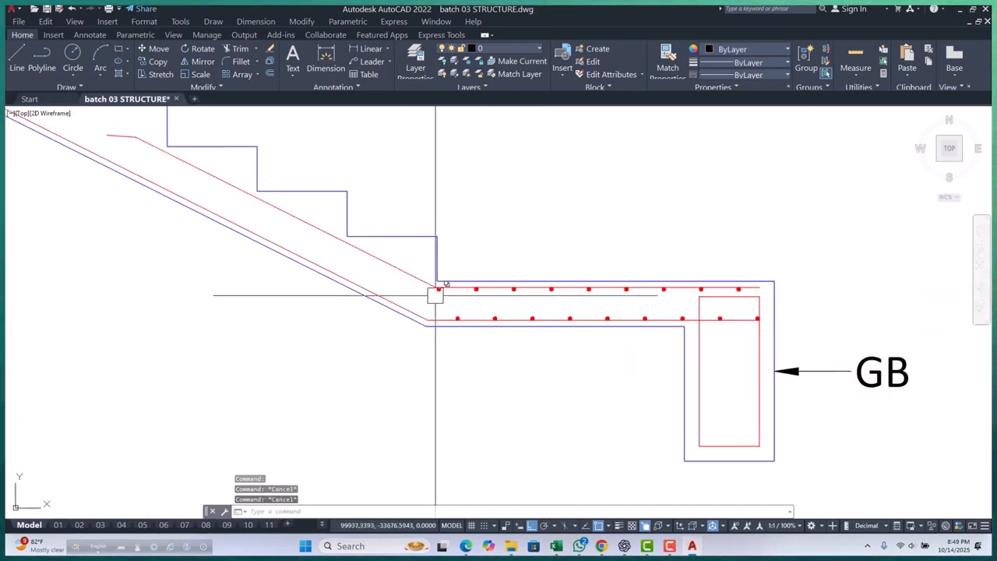
pyautogui.moveTo(593, 308); pyautogui.dragTo(461, 306, button='middle')
pyautogui.scroll(4, 597, 306)
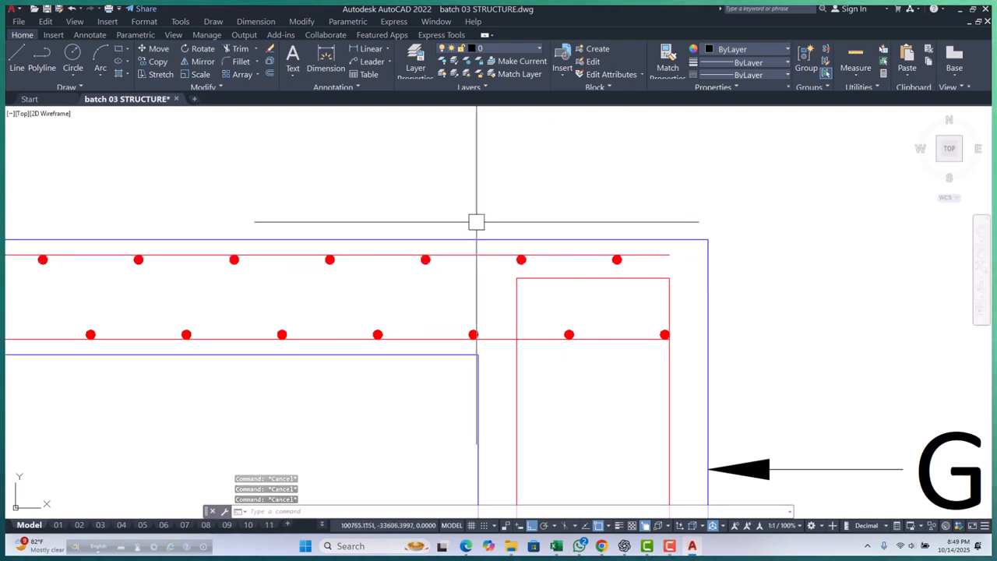
pyautogui.scroll(-6, 591, 215)
pyautogui.scroll(-6, 591, 216)
pyautogui.press('Escape')
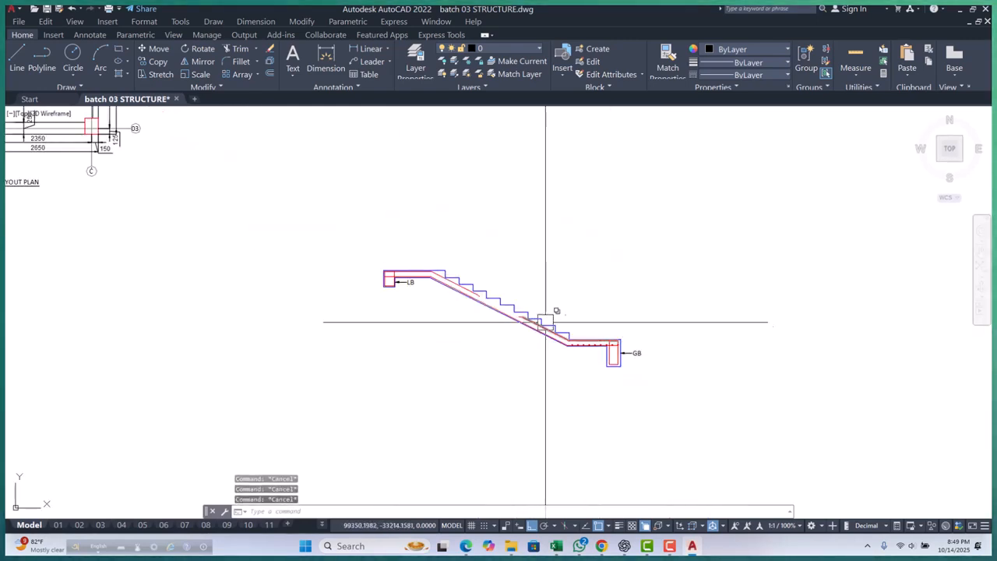
# Step: Copy both donut arrays from the lower landing horizontally and up onto the upper landing's bars beside the LB beam
pyautogui.scroll(8, 543, 320)
pyautogui.click(707, 372)
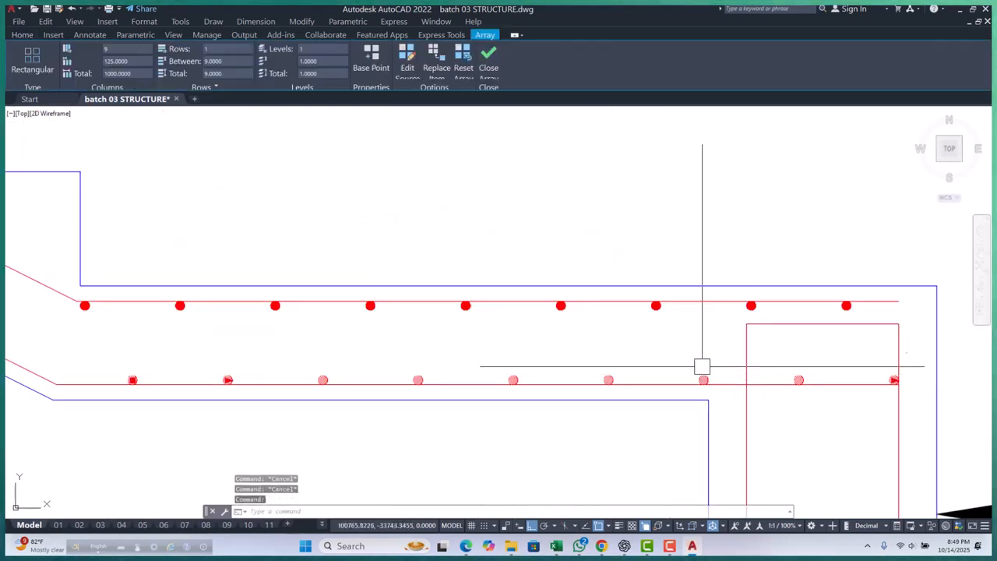
pyautogui.press('Escape')
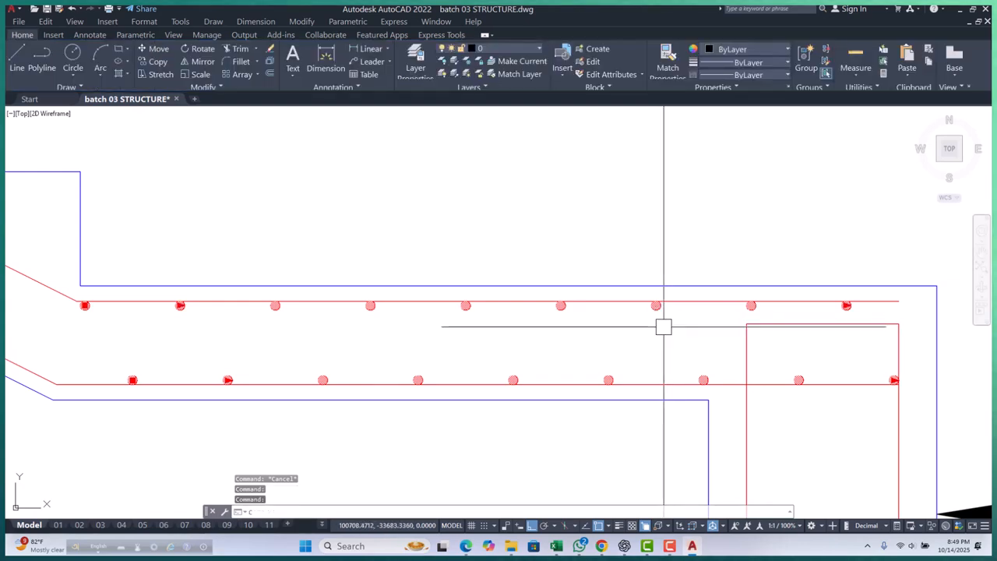
pyautogui.write('cp')
pyautogui.press('Return')
pyautogui.click(830, 381)
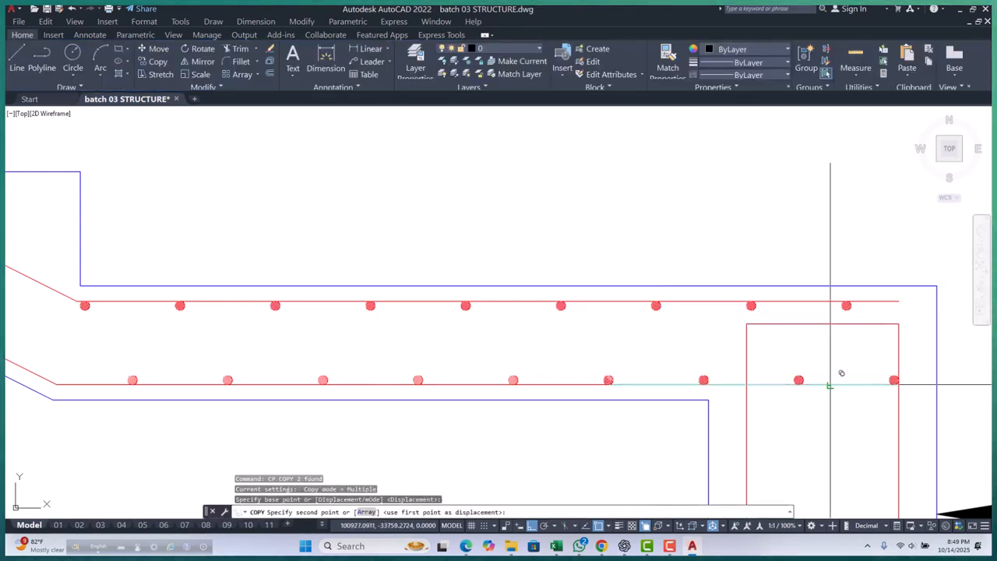
pyautogui.scroll(-4, 797, 373)
pyautogui.scroll(-5, 610, 355)
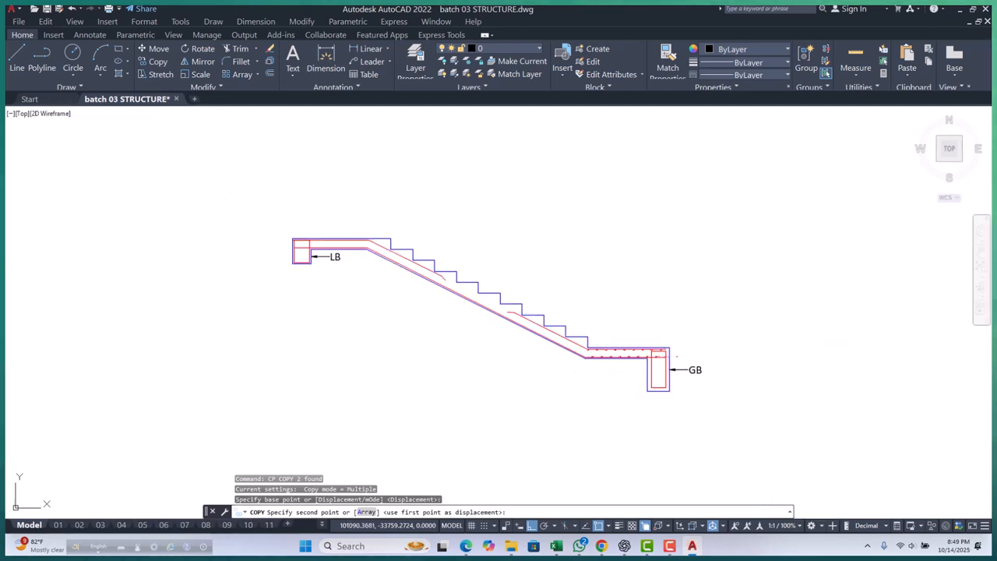
pyautogui.scroll(-2, 658, 357)
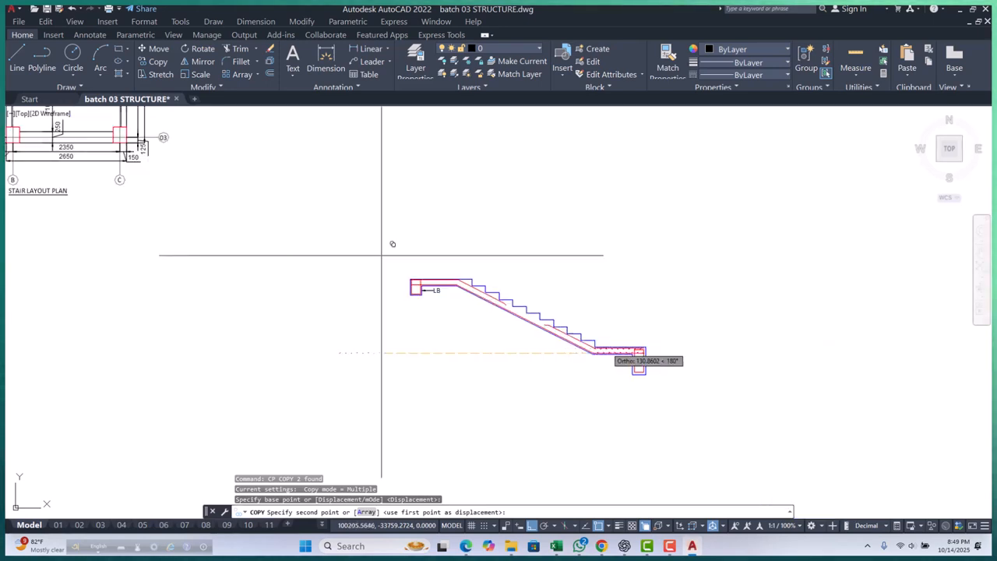
pyautogui.scroll(2, 420, 261)
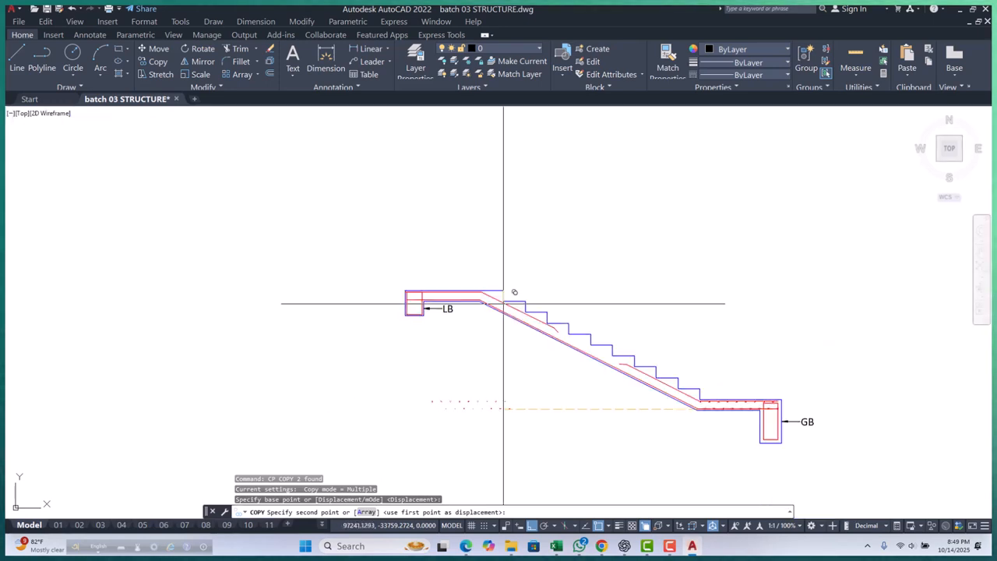
pyautogui.scroll(5, 503, 303)
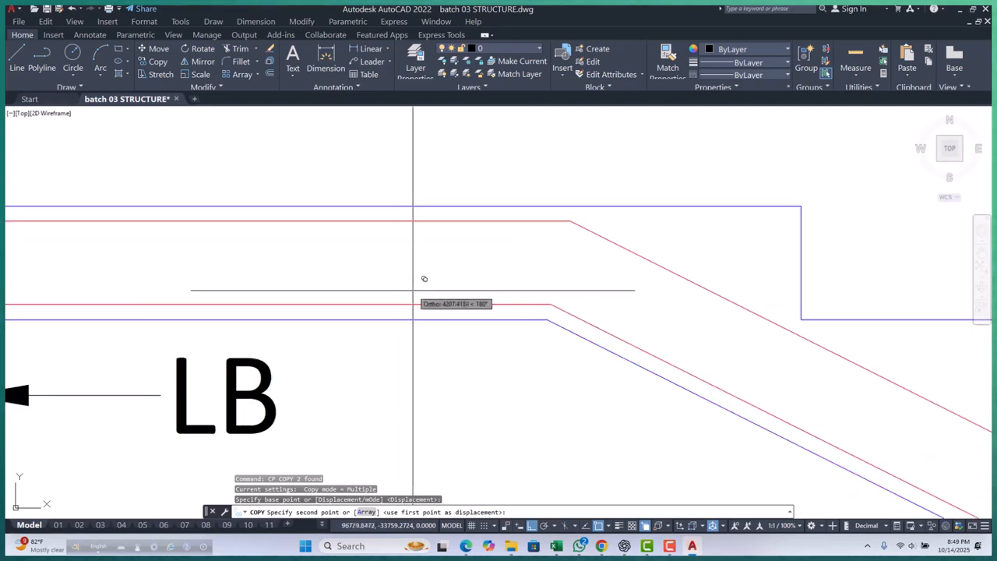
pyautogui.click(443, 302)
pyautogui.scroll(-5, 478, 288)
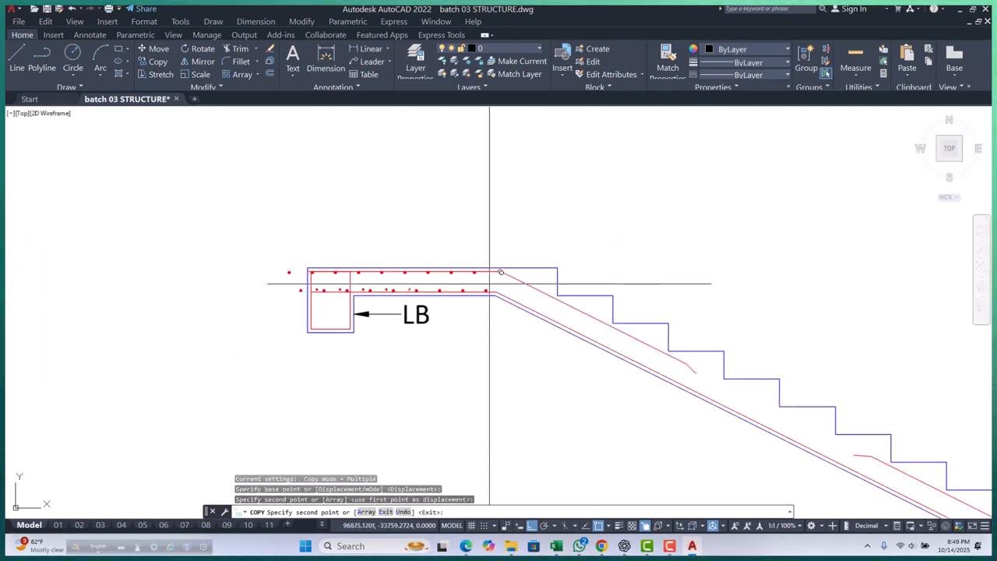
# Step: Move both upper-landing donut arrays horizontally toward the flight so the first top dot sits at the LB beam stirrup's outer corner
pyautogui.press('Escape')
pyautogui.scroll(6, 316, 292)
pyautogui.click(265, 291)
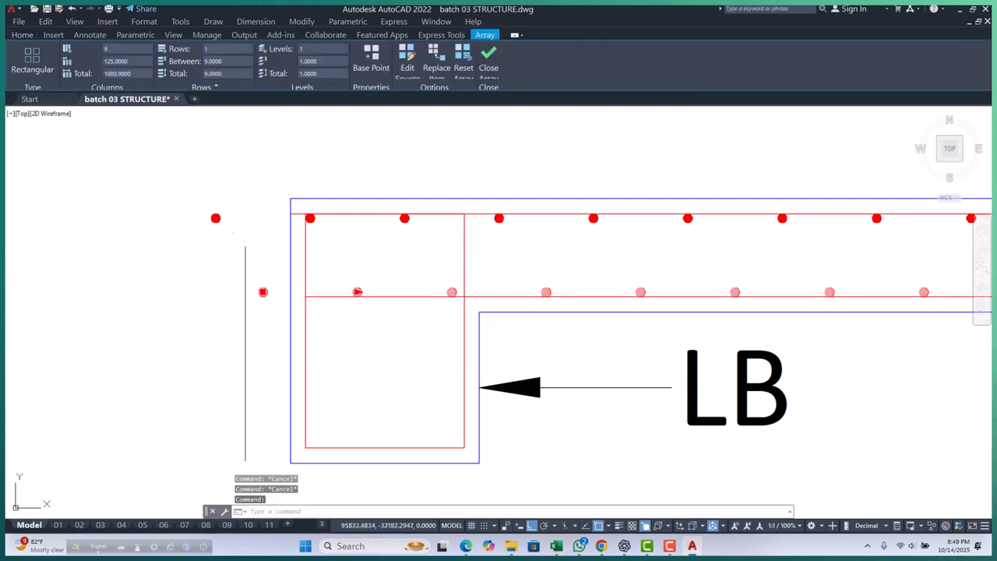
pyautogui.write('m')
pyautogui.press('Return')
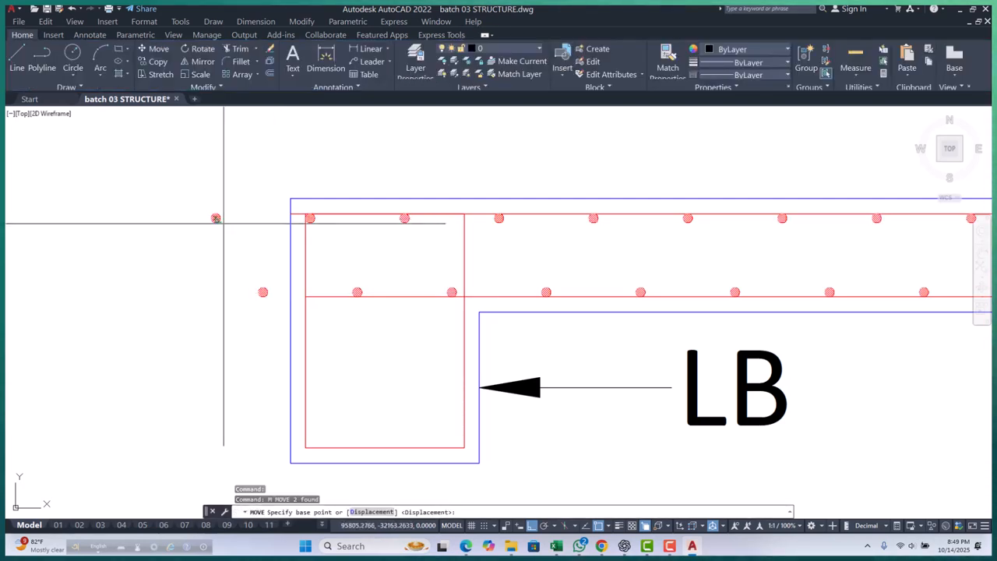
pyautogui.scroll(2, 211, 214)
pyautogui.click(211, 215)
pyautogui.scroll(-3, 360, 214)
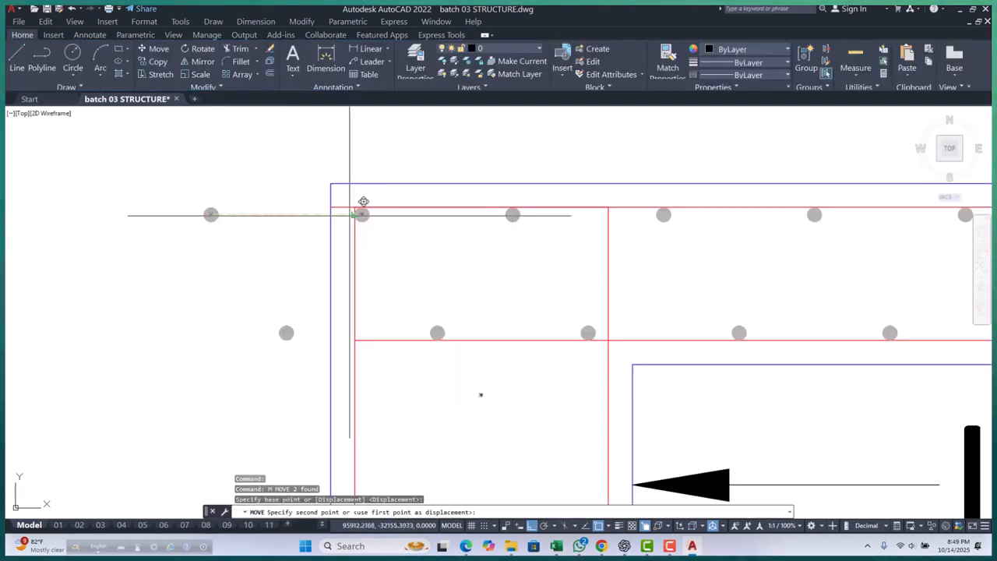
pyautogui.scroll(7, 362, 214)
pyautogui.scroll(-6, 405, 235)
pyautogui.scroll(-2, 468, 230)
pyautogui.moveTo(483, 229); pyautogui.dragTo(159, 252, button='middle')
pyautogui.scroll(2, 503, 295)
# Step: Reduce the upper landing's bottom donut array to 8 columns, dropping the dot past the bottom bar's bend
pyautogui.click(554, 283)
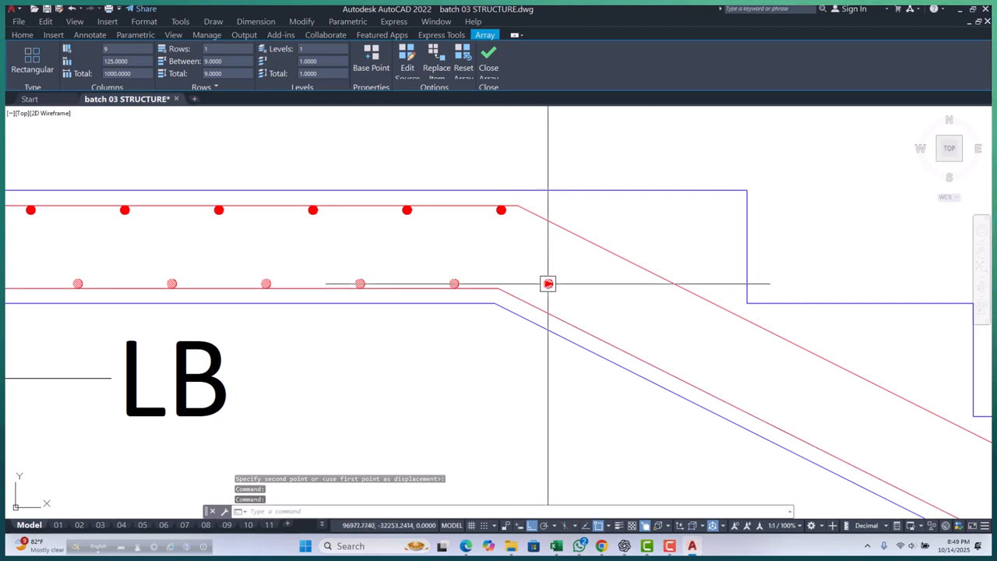
pyautogui.press('Escape')
pyautogui.press('Escape')
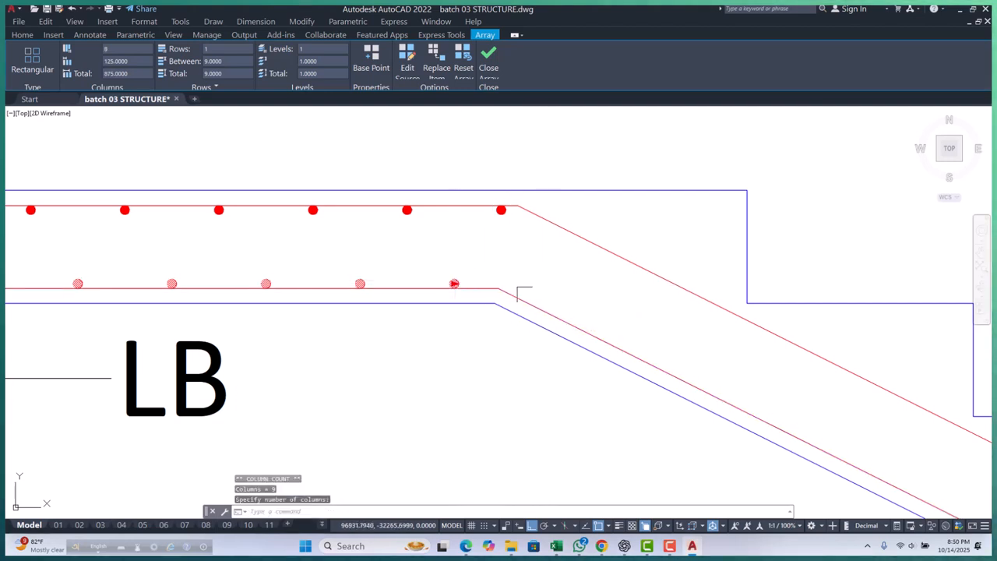
pyautogui.scroll(-4, 444, 272)
pyautogui.scroll(4, 271, 258)
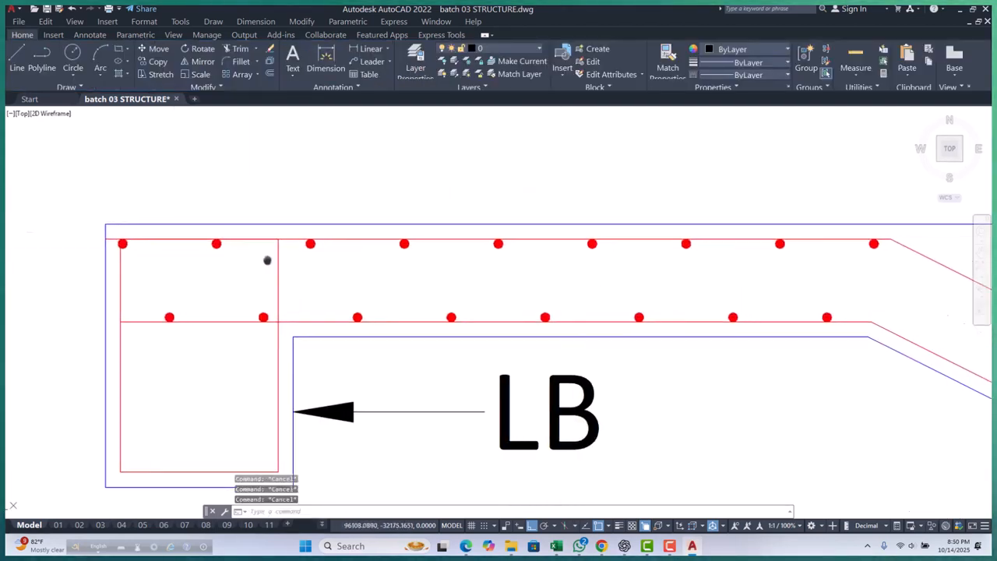
# Step: Examine the staggered dot rows along the upper landing's bars beside the LB beam
pyautogui.moveTo(491, 268); pyautogui.dragTo(347, 282, button='middle')
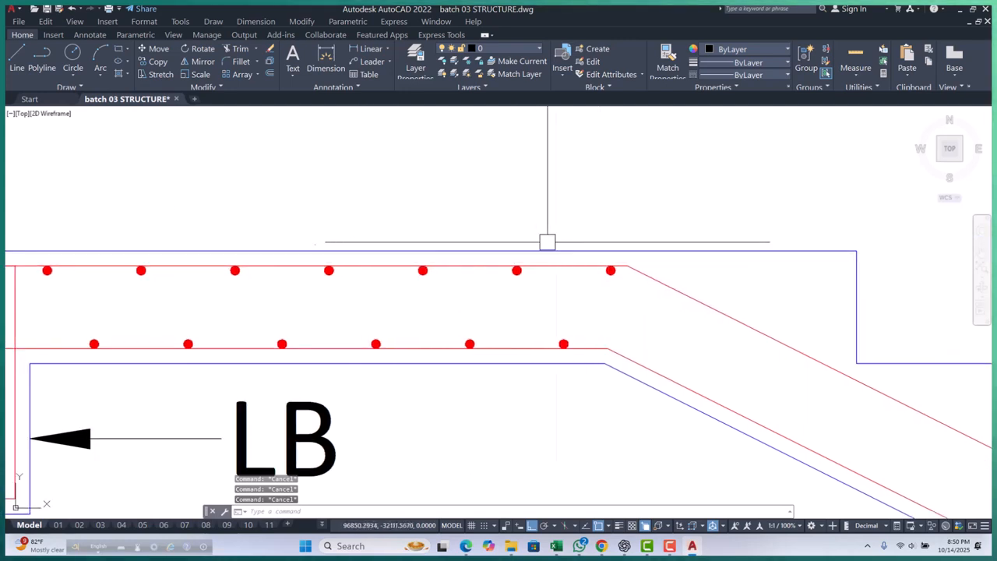
pyautogui.scroll(6, 529, 245)
pyautogui.click(418, 285)
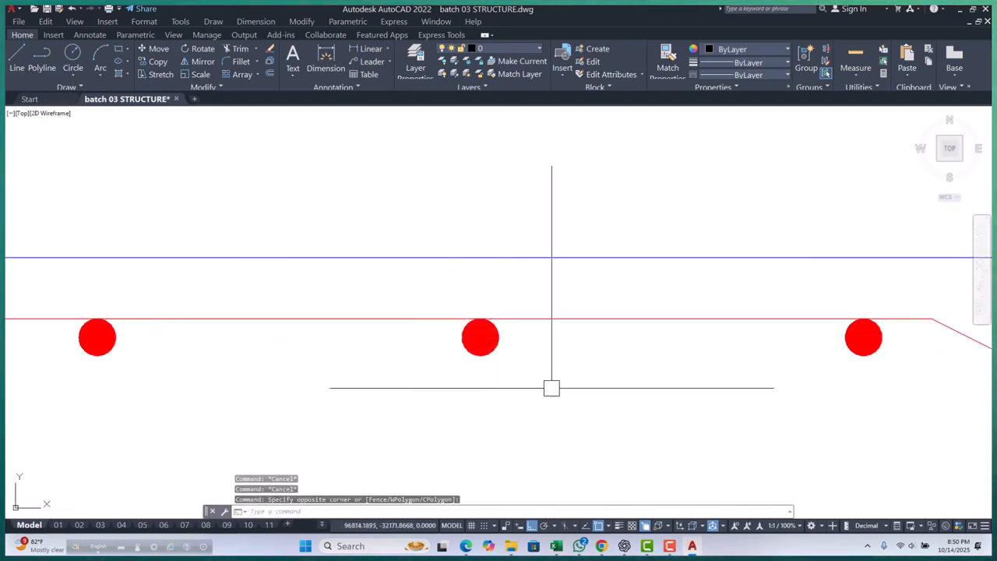
pyautogui.scroll(6, 496, 359)
pyautogui.scroll(-8, 452, 289)
pyautogui.press('Escape')
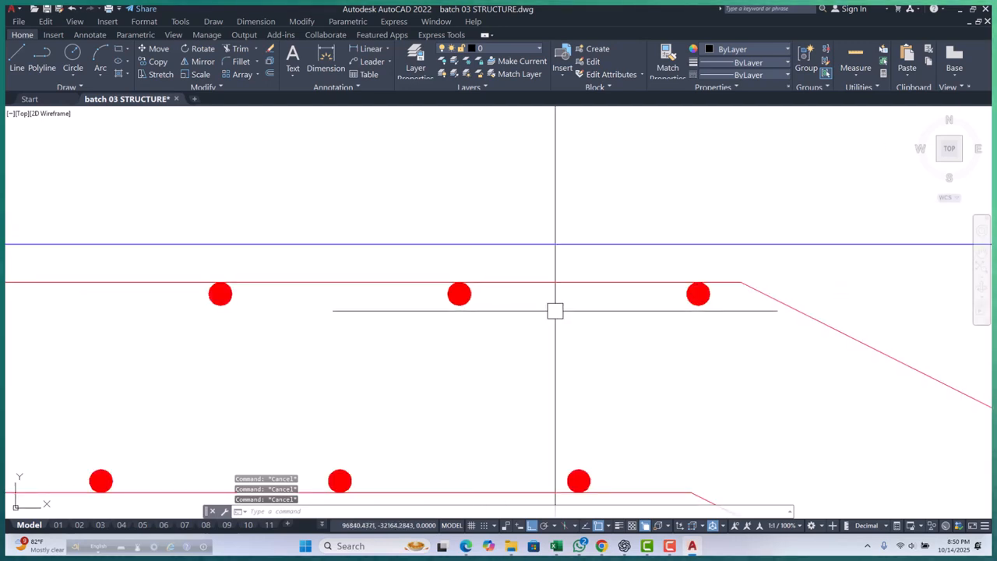
pyautogui.scroll(-6, 579, 296)
pyautogui.scroll(4, 235, 299)
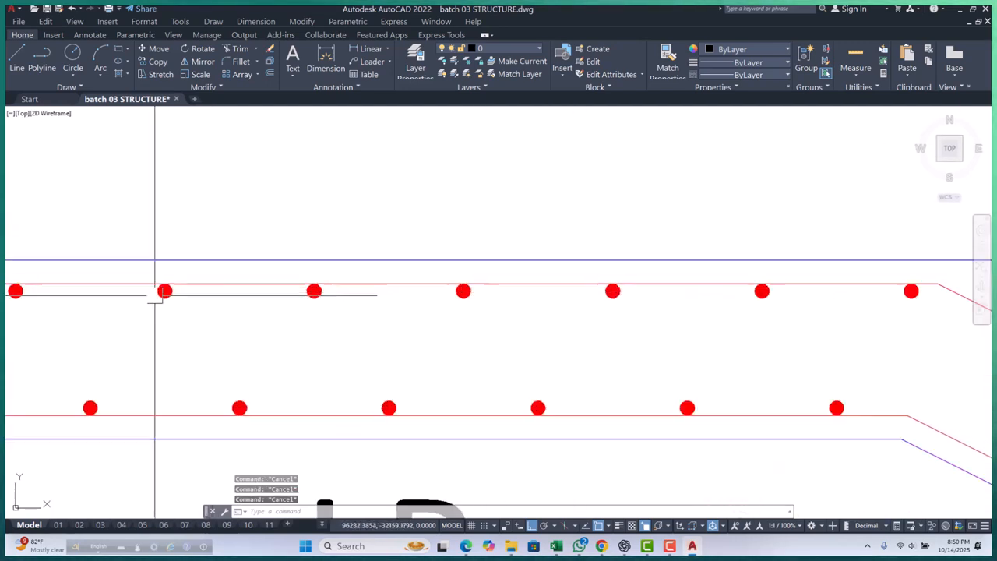
pyautogui.moveTo(235, 299); pyautogui.dragTo(370, 275, button='middle')
pyautogui.scroll(-6, 369, 275)
pyautogui.moveTo(537, 317); pyautogui.dragTo(494, 317, button='middle')
pyautogui.scroll(-4, 549, 317)
pyautogui.moveTo(599, 328); pyautogui.dragTo(499, 295, button='middle')
pyautogui.moveTo(585, 310); pyautogui.dragTo(537, 277, button='middle')
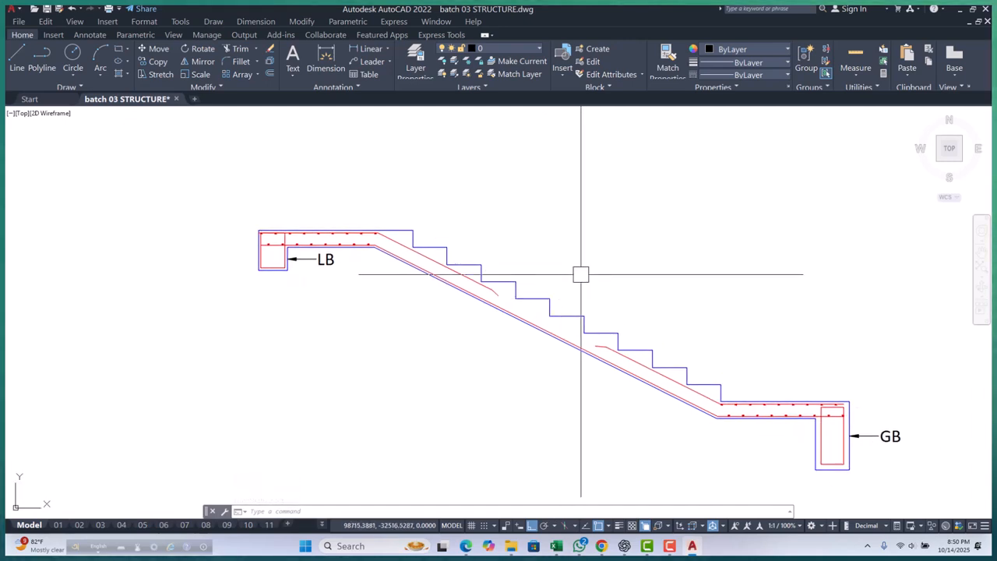
pyautogui.moveTo(610, 275); pyautogui.dragTo(585, 251, button='middle')
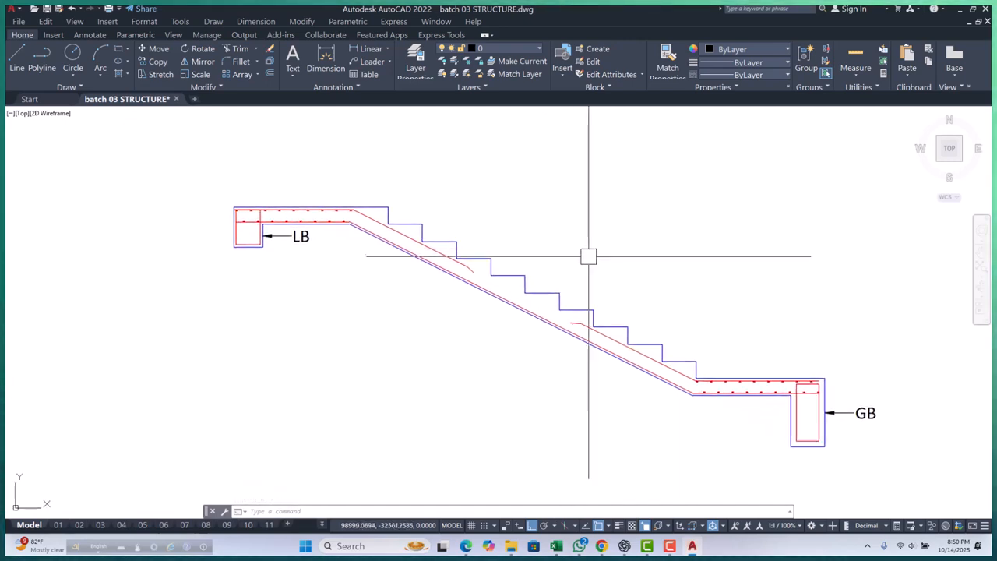
# Step: Examine the reinforcement along the whole stair flight from the LB landing down to the GB landing
pyautogui.scroll(6, 379, 217)
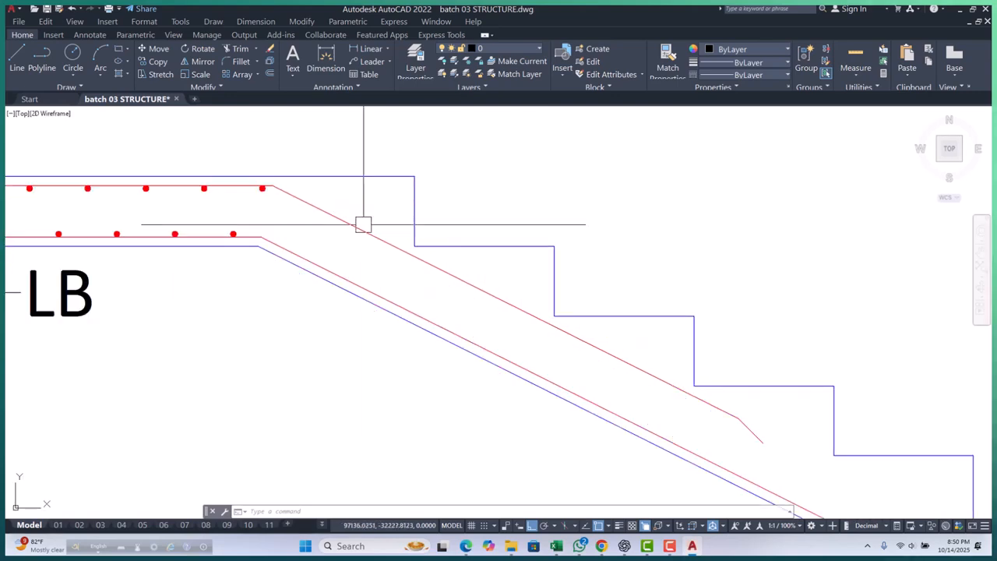
pyautogui.press('Escape')
pyautogui.press('Escape')
pyautogui.press('Escape')
pyautogui.scroll(4, 263, 193)
pyautogui.moveTo(269, 191); pyautogui.dragTo(335, 215, button='middle')
pyautogui.scroll(-4, 336, 215)
pyautogui.moveTo(497, 285); pyautogui.dragTo(432, 218, button='middle')
pyautogui.scroll(-4, 460, 220)
pyautogui.moveTo(659, 313); pyautogui.dragTo(543, 262, button='middle')
pyautogui.moveTo(661, 318); pyautogui.dragTo(632, 295, button='middle')
pyautogui.scroll(4, 421, 216)
pyautogui.scroll(-4, 471, 258)
pyautogui.moveTo(643, 331); pyautogui.dragTo(571, 289, button='middle')
pyautogui.moveTo(742, 369); pyautogui.dragTo(689, 365, button='middle')
pyautogui.scroll(4, 715, 388)
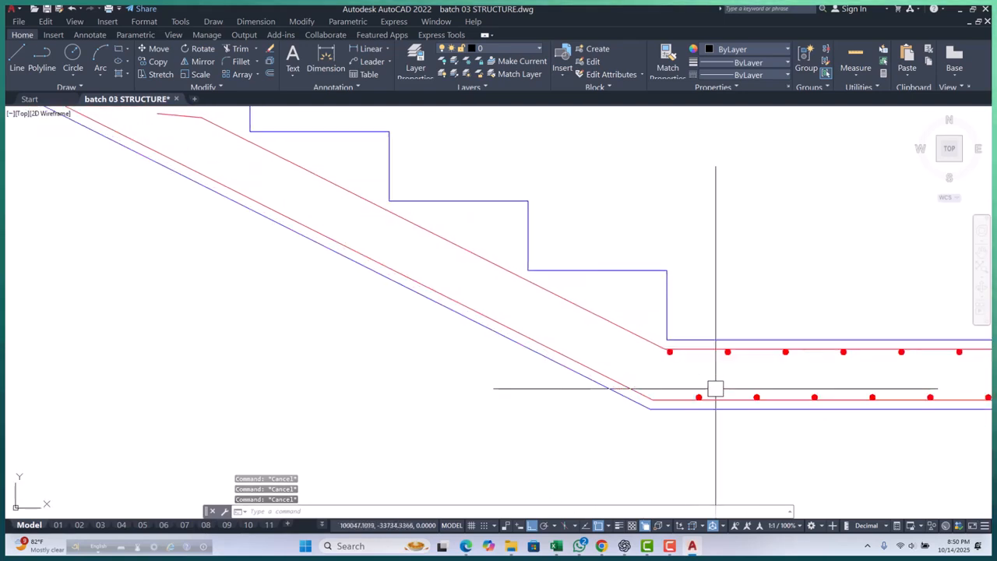
pyautogui.scroll(-4, 580, 338)
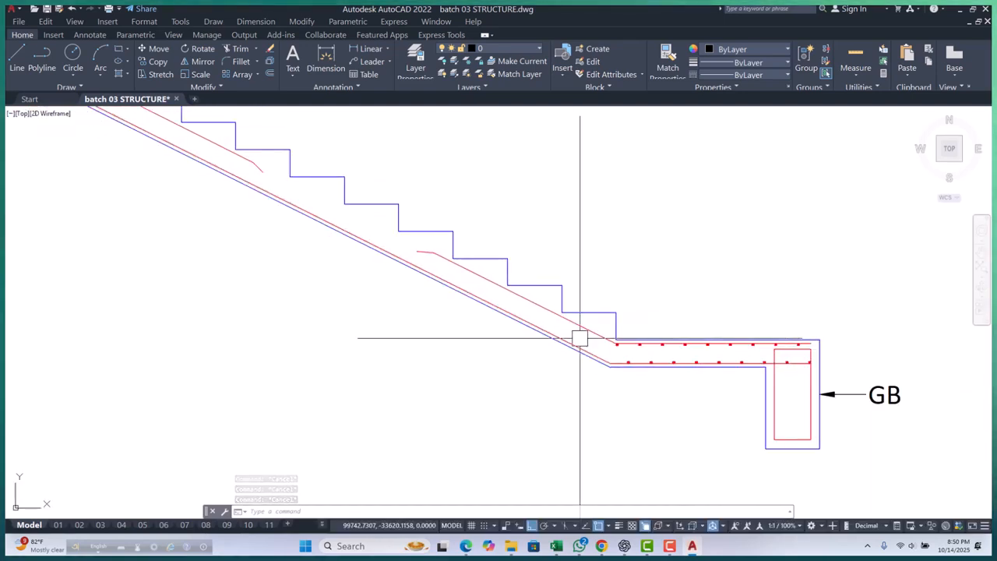
pyautogui.scroll(-3, 579, 338)
pyautogui.scroll(5, 436, 288)
pyautogui.moveTo(322, 223); pyautogui.dragTo(364, 284, button='middle')
pyautogui.scroll(-4, 364, 285)
pyautogui.scroll(4, 407, 314)
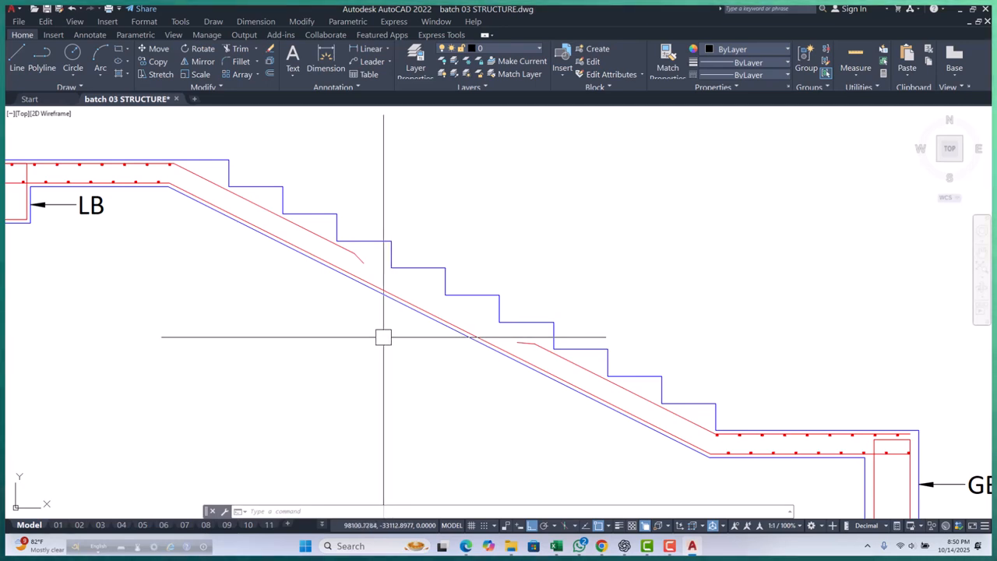
# Step: Draw a right-angled quick leader from a top-row dot on the lower landing, running vertically up and horizontally toward the GB side
pyautogui.scroll(-3, 382, 336)
pyautogui.scroll(5, 745, 411)
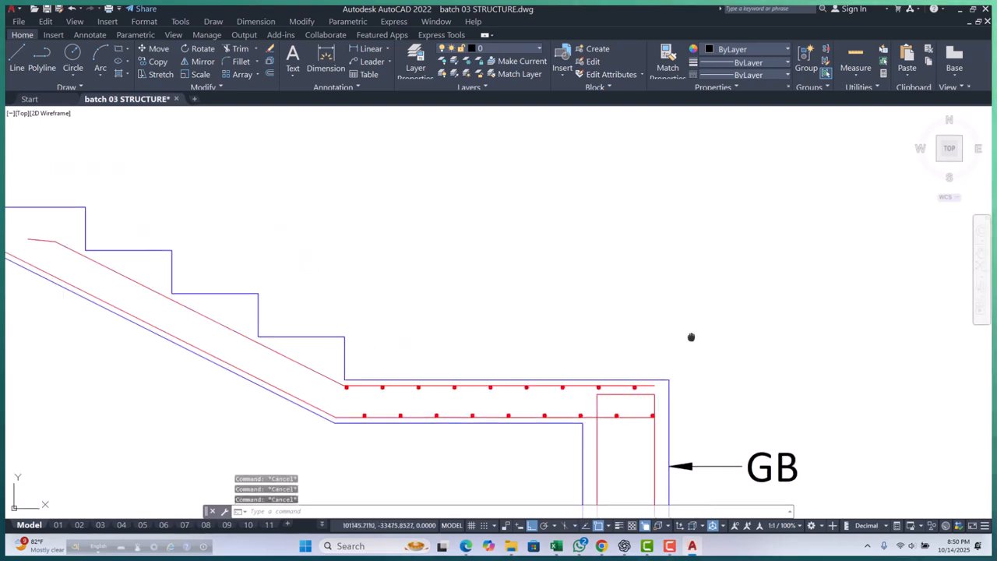
pyautogui.moveTo(693, 335); pyautogui.dragTo(685, 345, button='middle')
pyautogui.write('le')
pyautogui.press('Return')
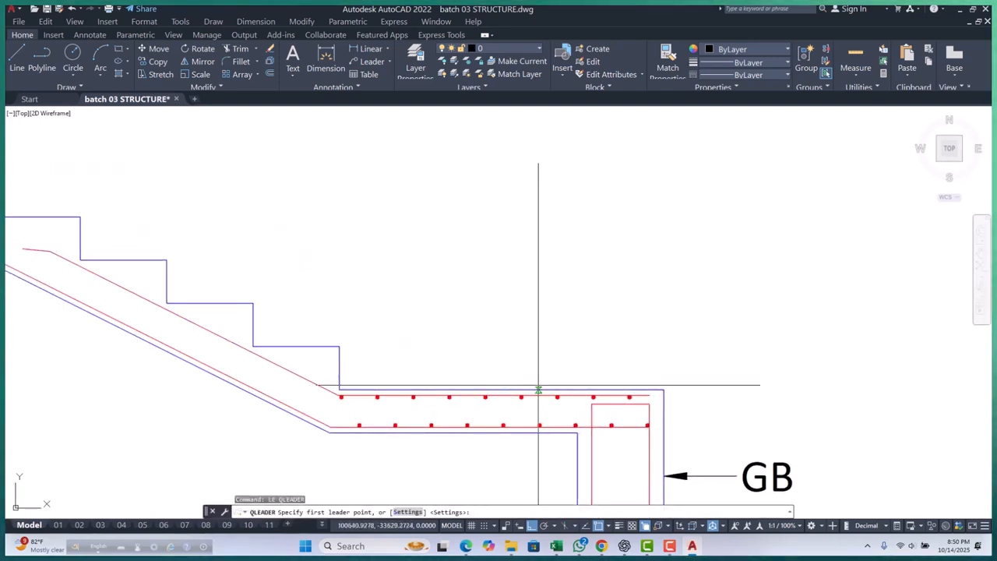
pyautogui.scroll(10, 537, 386)
pyautogui.click(439, 428)
pyautogui.scroll(-8, 439, 424)
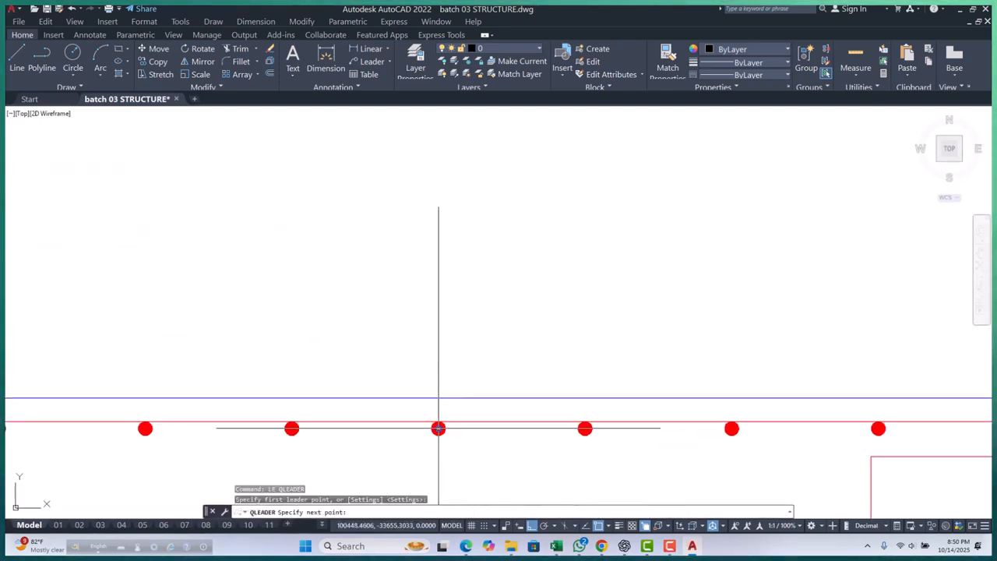
pyautogui.click(448, 266)
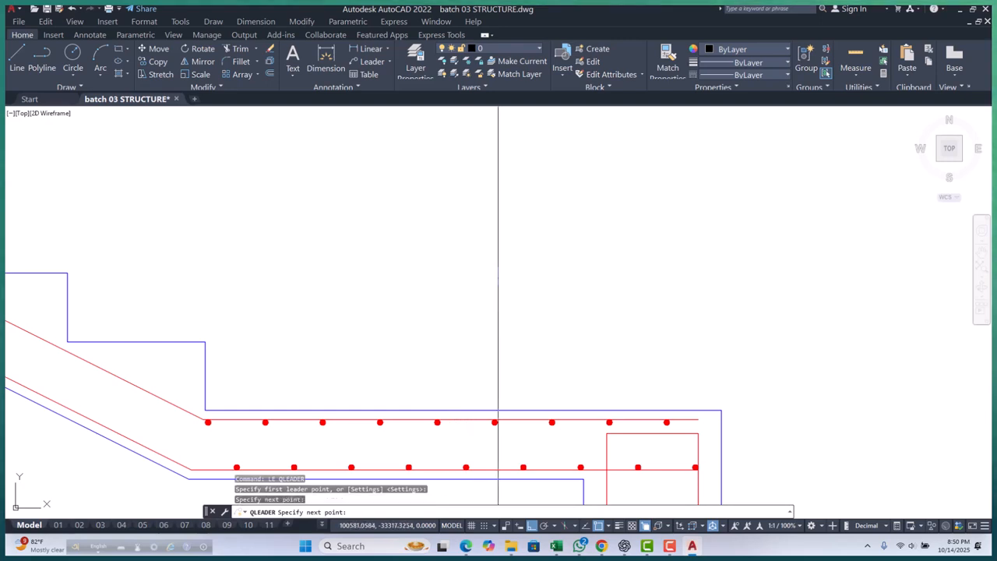
pyautogui.click(498, 267)
pyautogui.press('Escape')
pyautogui.press('Escape')
pyautogui.press('Escape')
pyautogui.press('Escape')
pyautogui.scroll(-4, 479, 317)
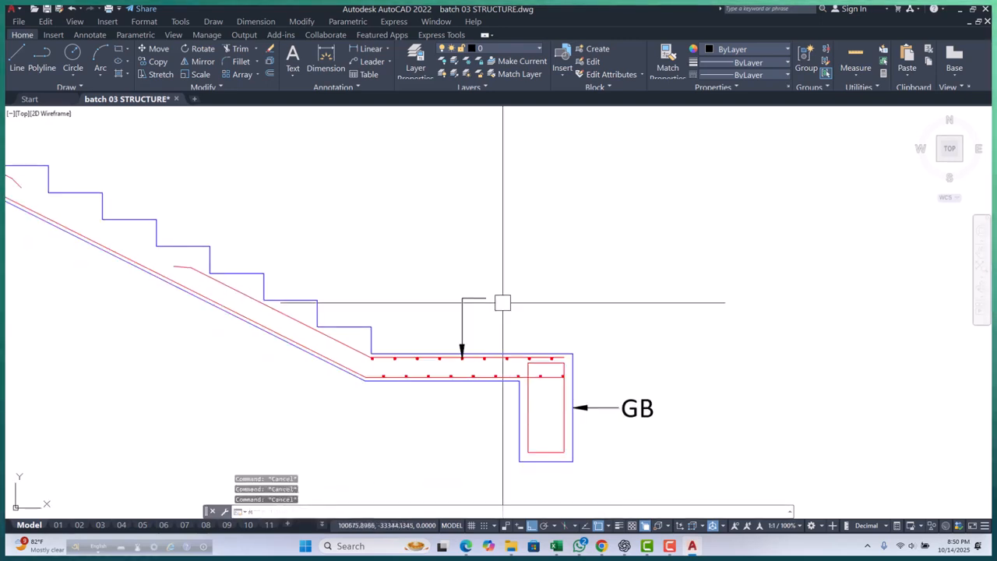
# Step: Add the multiline text "12mm Ø Bar @ 125 mm c/c" beside the leader's end, widened to fit on one line
pyautogui.write('mt')
pyautogui.press('Return')
pyautogui.scroll(6, 503, 302)
pyautogui.click(453, 271)
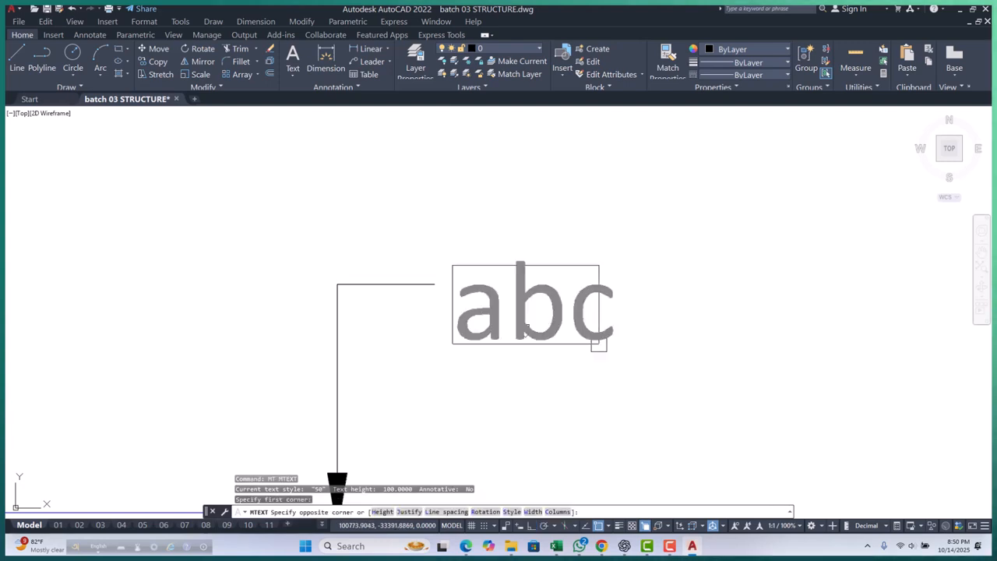
pyautogui.click(632, 386)
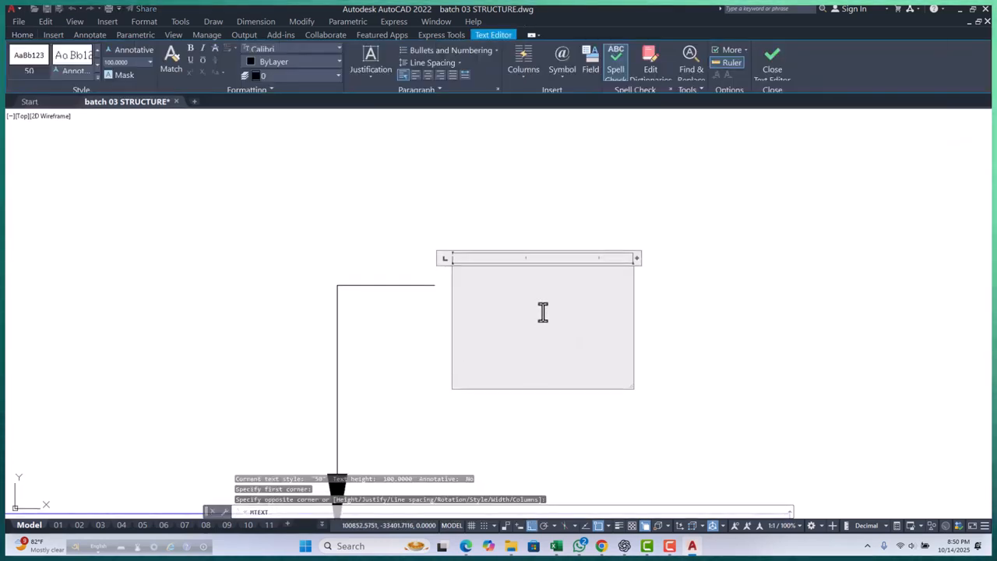
pyautogui.write('12mm')
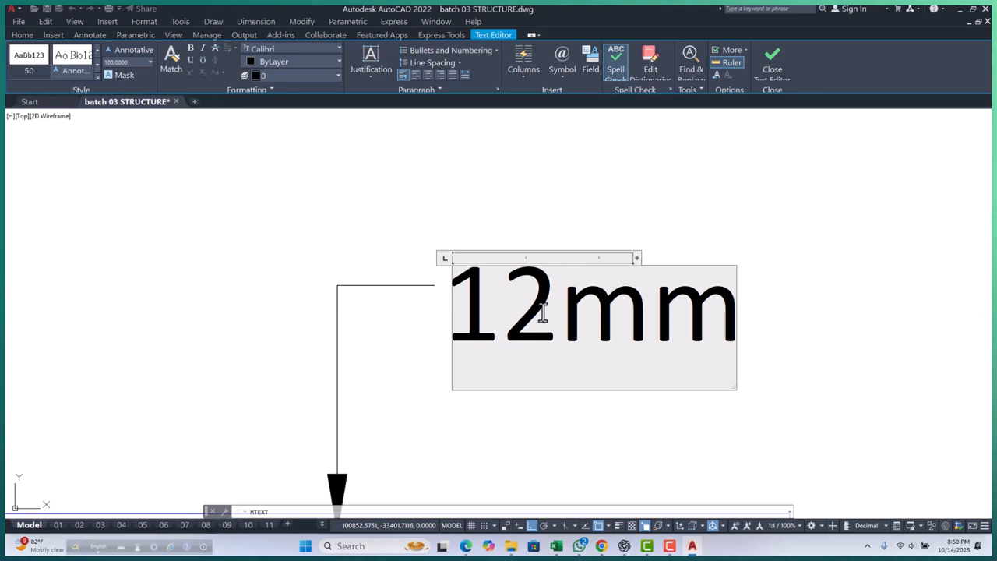
pyautogui.press('Return')
pyautogui.write('%%c')
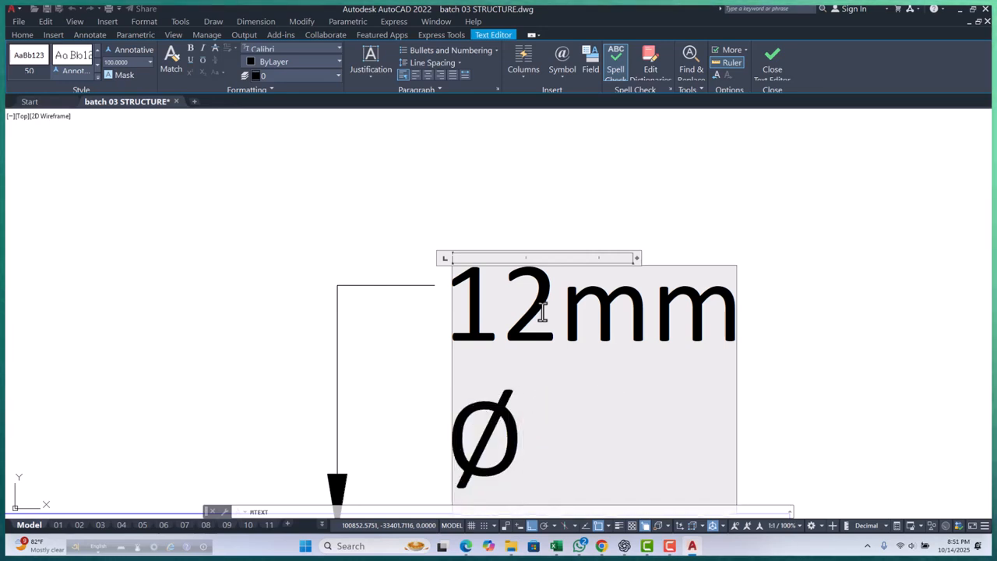
pyautogui.write(' Ba')
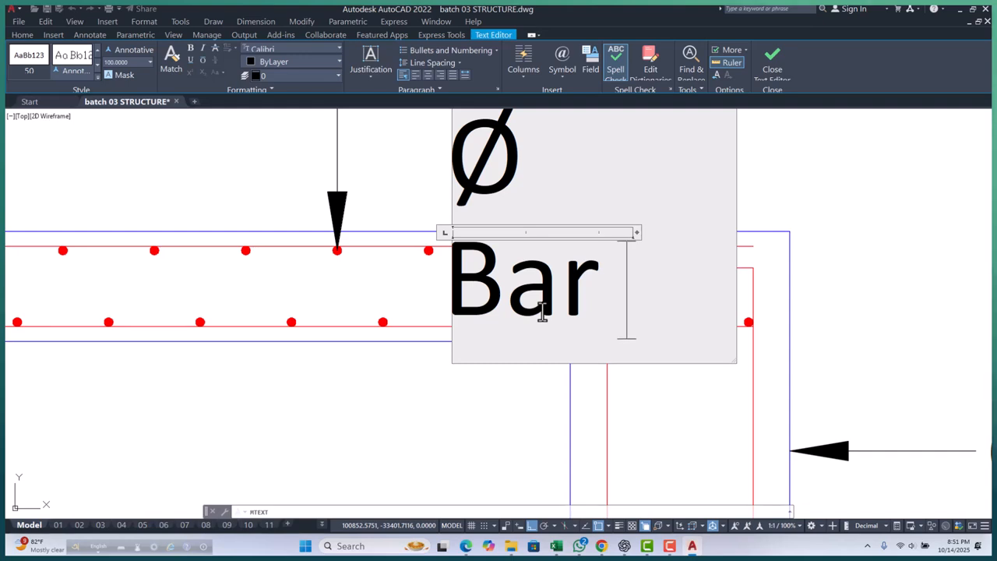
pyautogui.write('r')
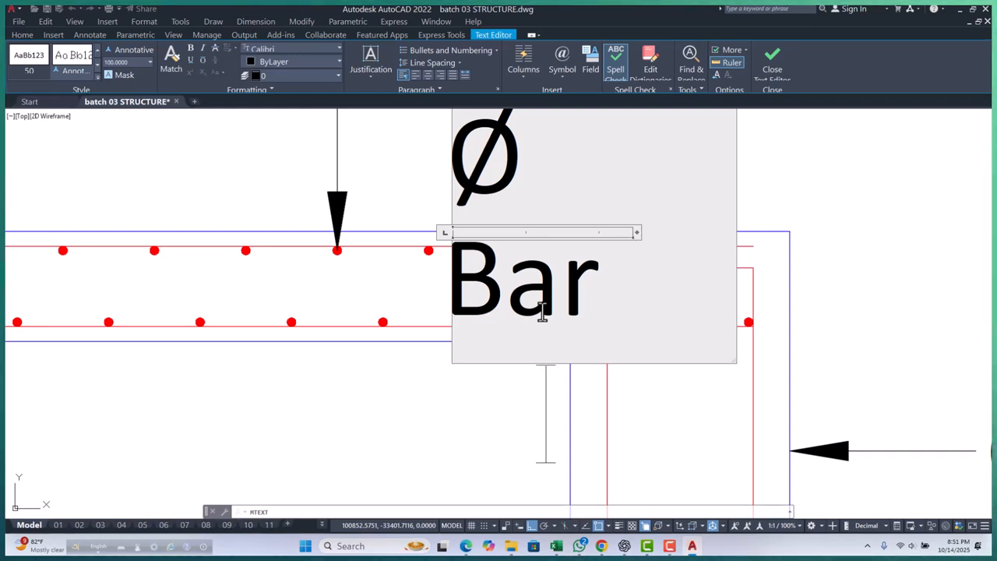
pyautogui.write(' @')
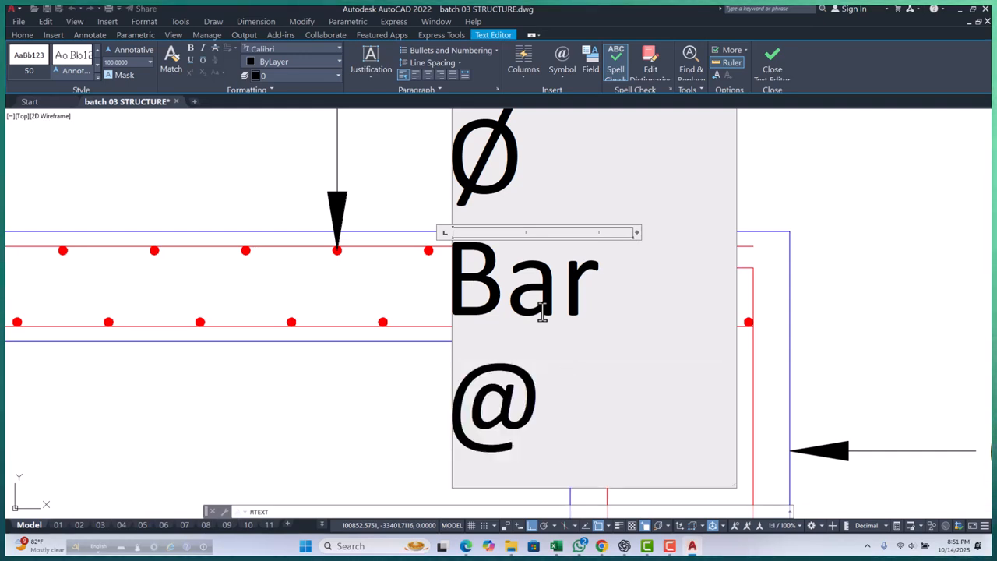
pyautogui.write('125')
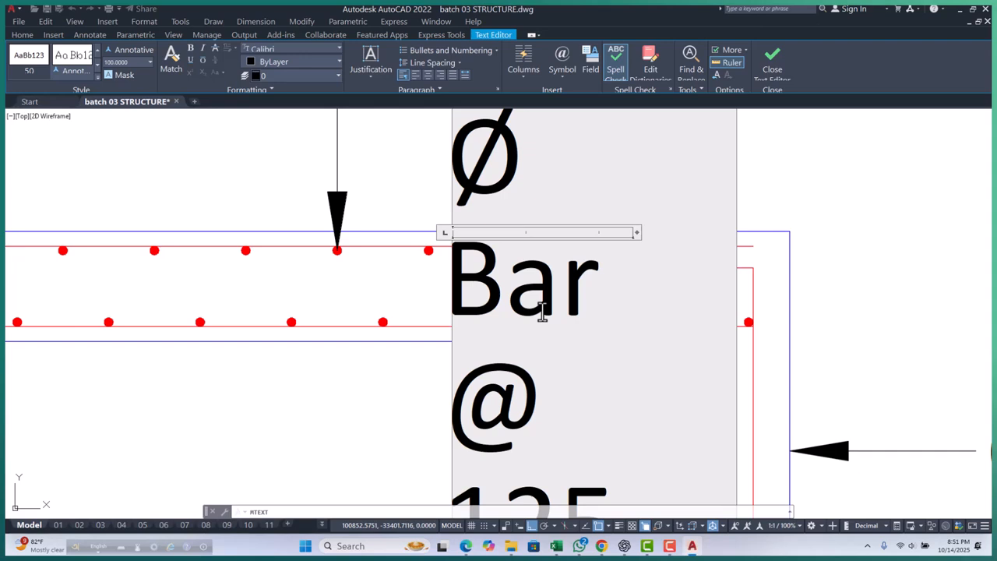
pyautogui.write(' mm')
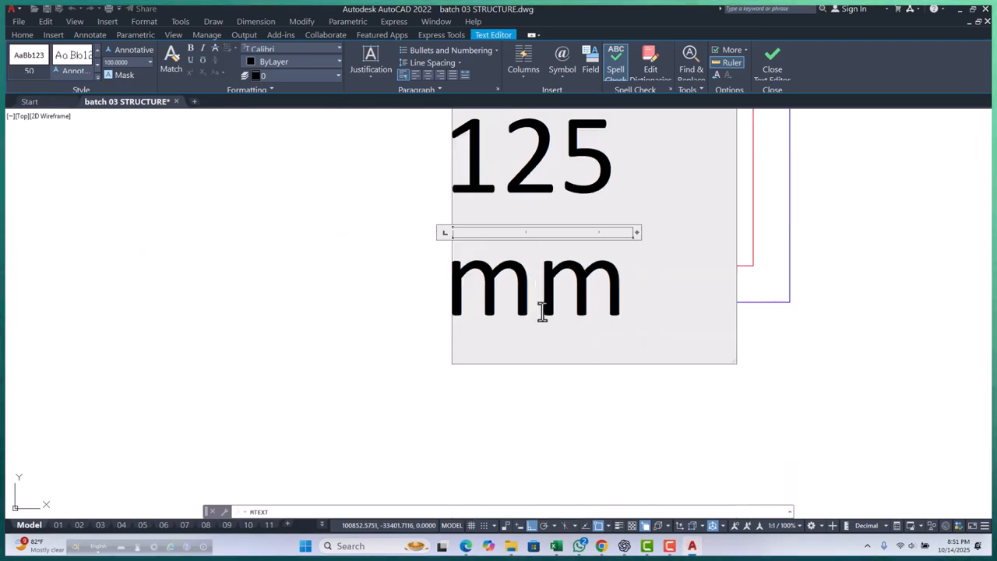
pyautogui.write(' c')
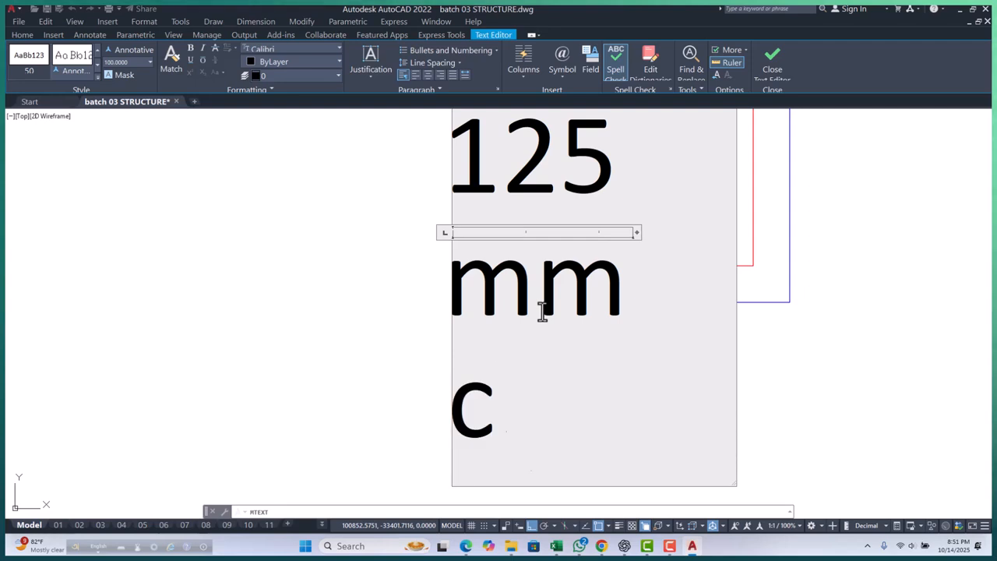
pyautogui.write('/c')
pyautogui.scroll(-8, 542, 312)
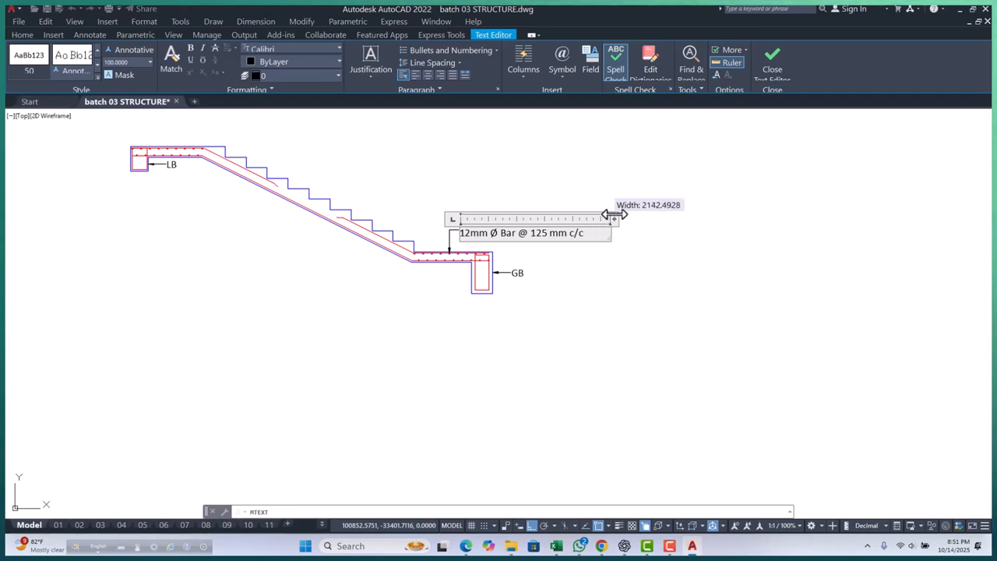
pyautogui.click(627, 200)
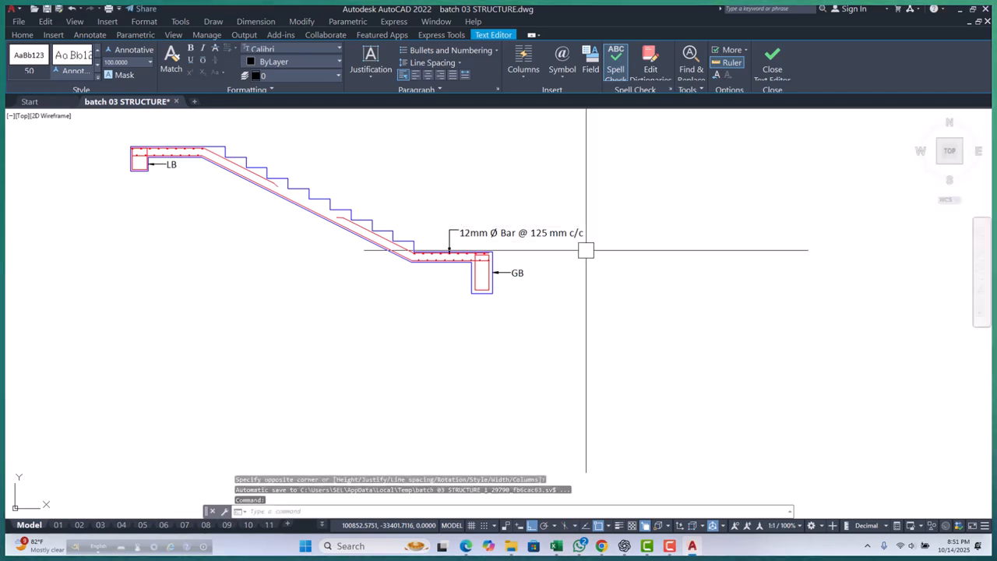
# Step: Move the "12mm Ø Bar @ 125 mm c/c" note slightly upward beside the leader's horizontal end
pyautogui.scroll(4, 470, 238)
pyautogui.scroll(-2, 448, 249)
pyautogui.scroll(4, 453, 244)
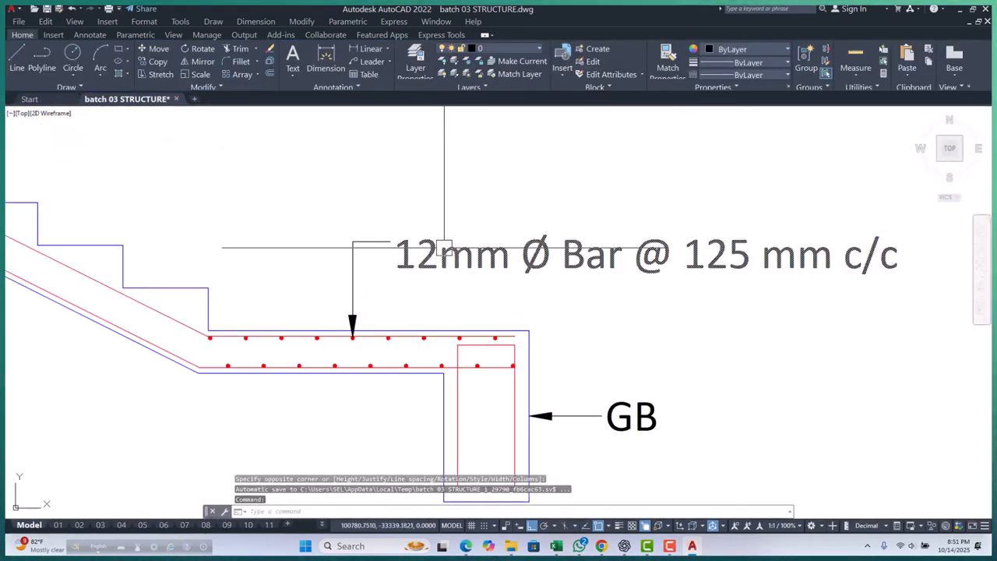
pyautogui.click(428, 250)
pyautogui.write('m')
pyautogui.press('space')
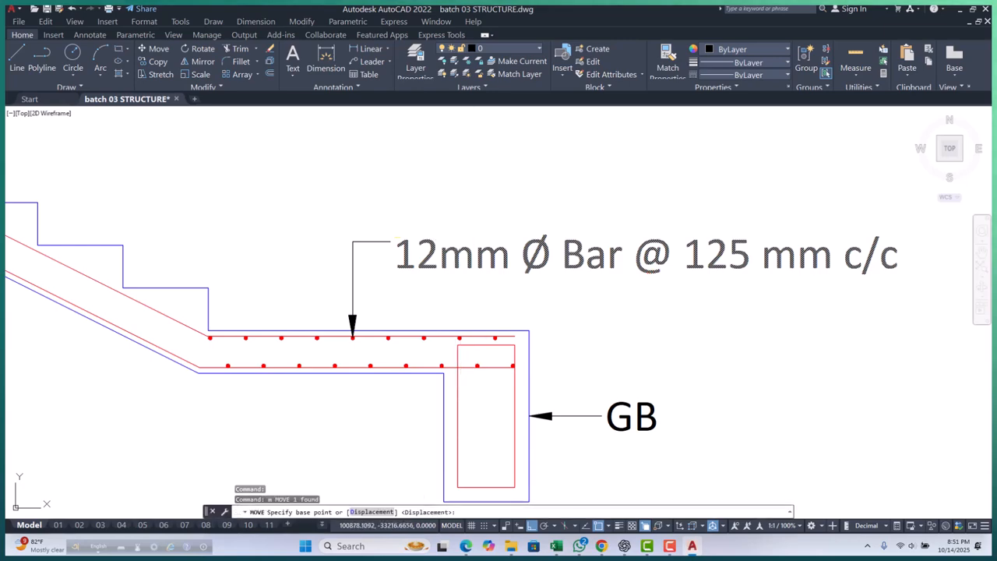
pyautogui.click(475, 211)
pyautogui.click(472, 203)
pyautogui.scroll(3, 449, 255)
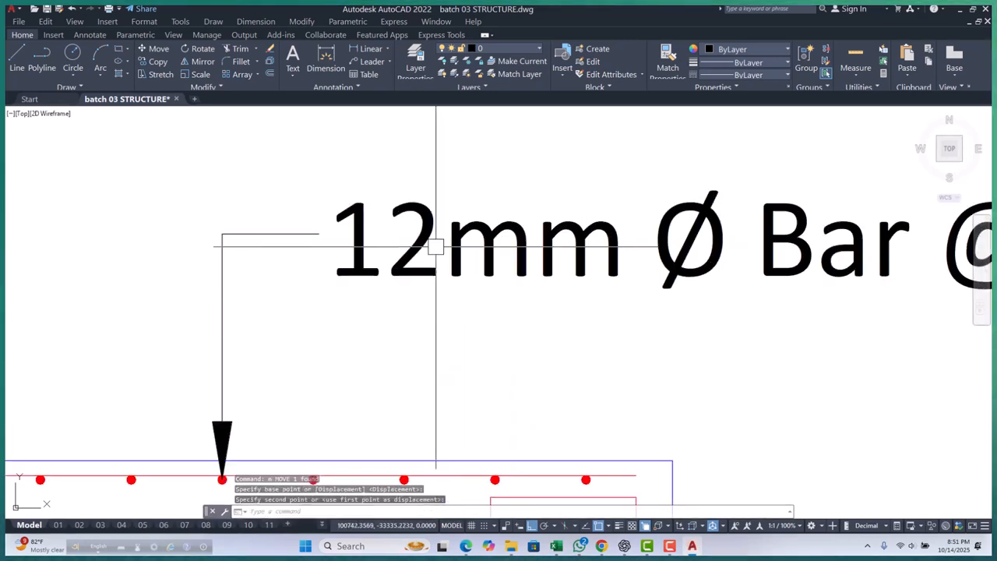
# Step: Open the bar note's text and examine its bar size and spacing against the dots on the lower landing
pyautogui.doubleClick(443, 245)
pyautogui.scroll(-2, 411, 250)
pyautogui.scroll(-5, 545, 312)
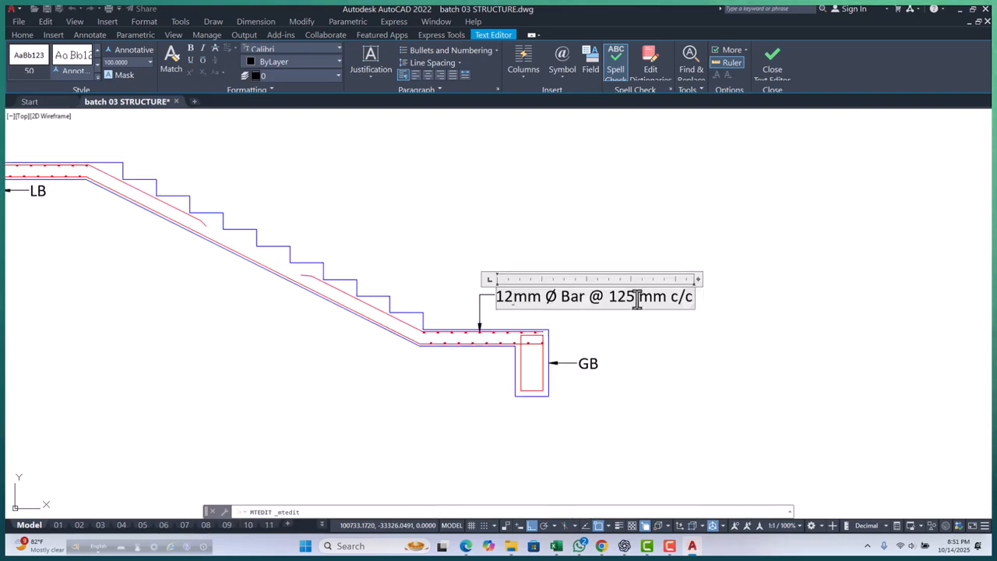
pyautogui.scroll(6, 591, 294)
pyautogui.scroll(-4, 548, 249)
pyautogui.scroll(4, 371, 363)
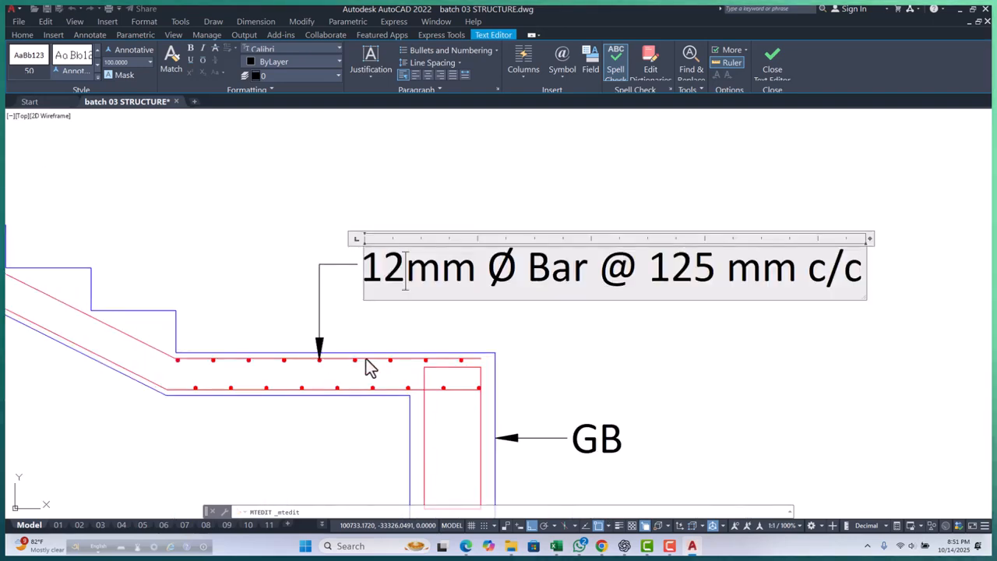
pyautogui.scroll(-4, 395, 373)
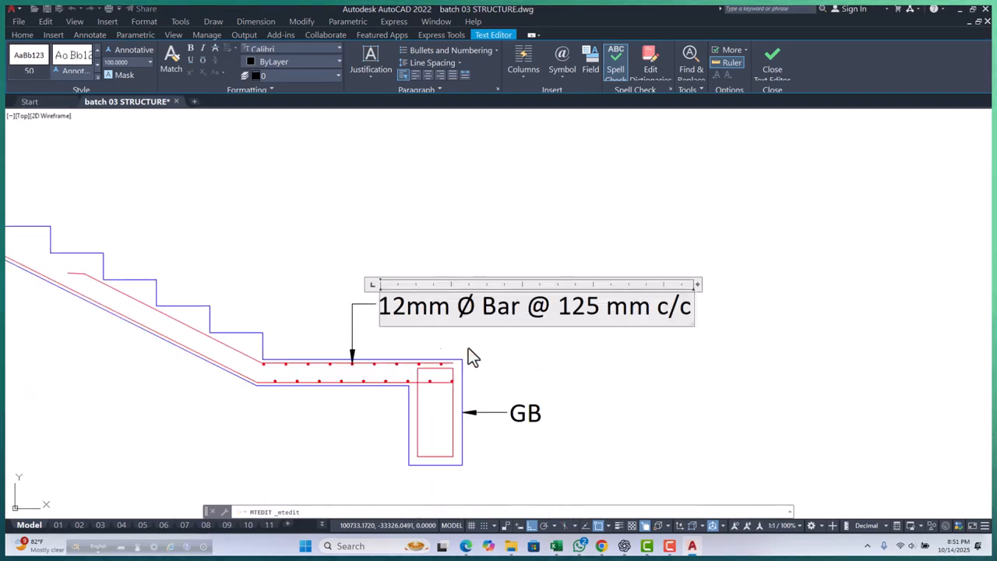
pyautogui.scroll(3, 393, 323)
pyautogui.press('Escape')
pyautogui.scroll(-3, 454, 347)
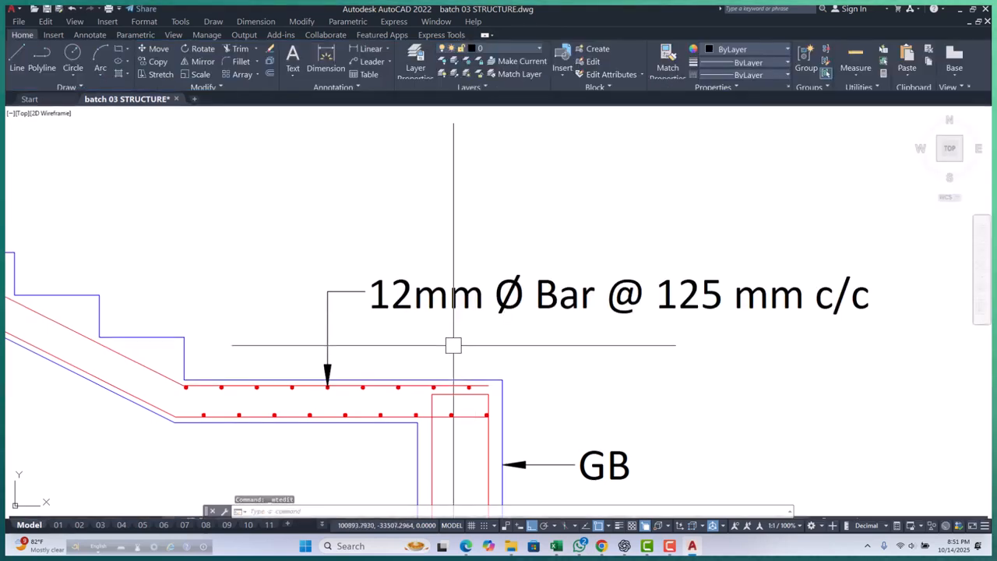
# Step: Stretch the lower landing's leader together with its note vertically upward, away from the slab
pyautogui.click(345, 334)
pyautogui.write('s')
pyautogui.press('Return')
pyautogui.scroll(-2, 506, 355)
pyautogui.click(607, 376)
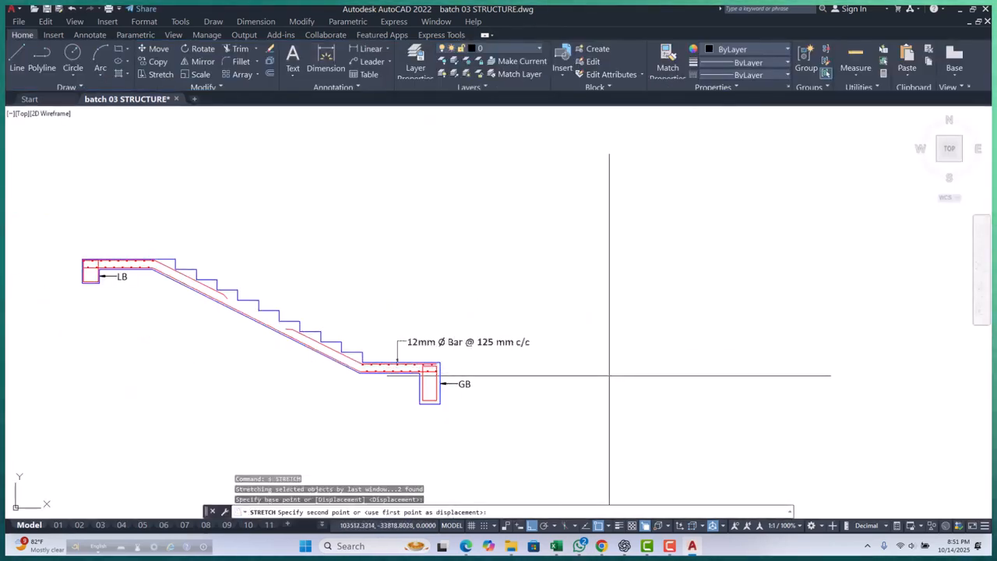
pyautogui.click(610, 334)
pyautogui.press('Escape')
# Step: Draw a small circle around the top-row dot at the leader's arrow tip
pyautogui.scroll(4, 392, 367)
pyautogui.scroll(8, 398, 365)
pyautogui.press('Escape')
pyautogui.press('Escape')
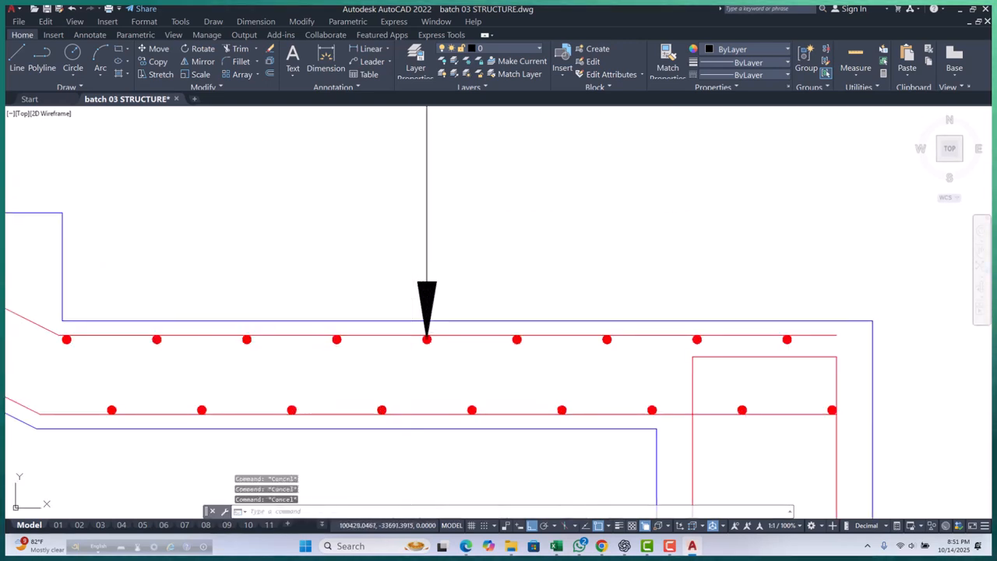
pyautogui.write('c')
pyautogui.press('Return')
pyautogui.scroll(5, 413, 365)
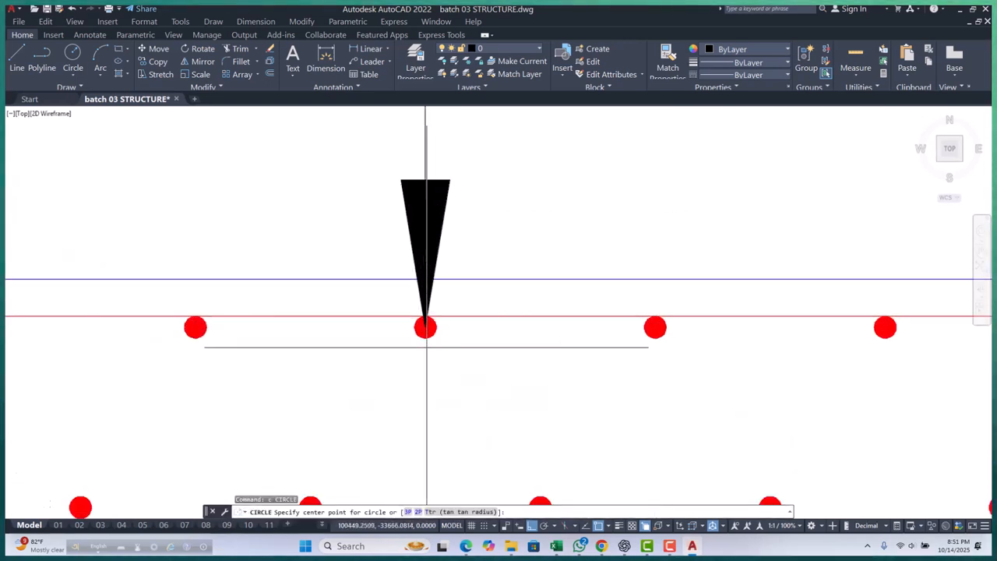
pyautogui.click(425, 315)
pyautogui.press('Escape')
pyautogui.press('Escape')
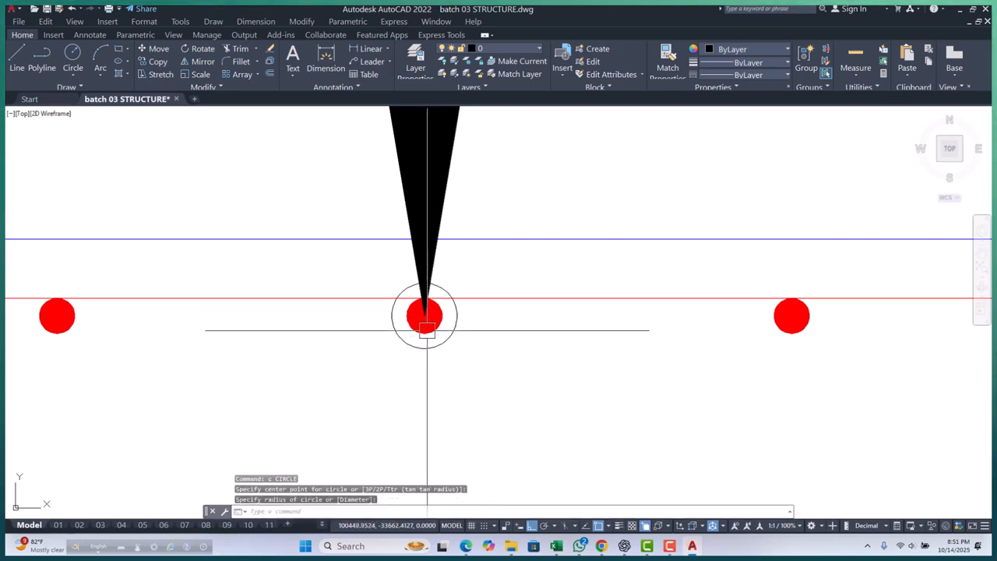
# Step: Copy the circle from the top-row dot onto the nearest bottom-row dot on the GB side
pyautogui.scroll(-4, 459, 351)
pyautogui.scroll(4, 477, 355)
pyautogui.click(414, 302)
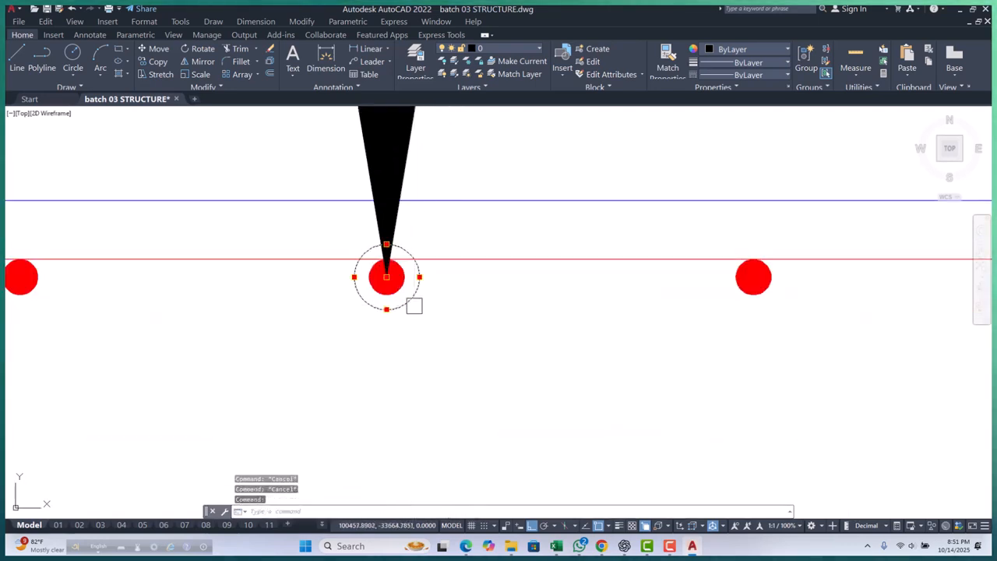
pyautogui.press('Return')
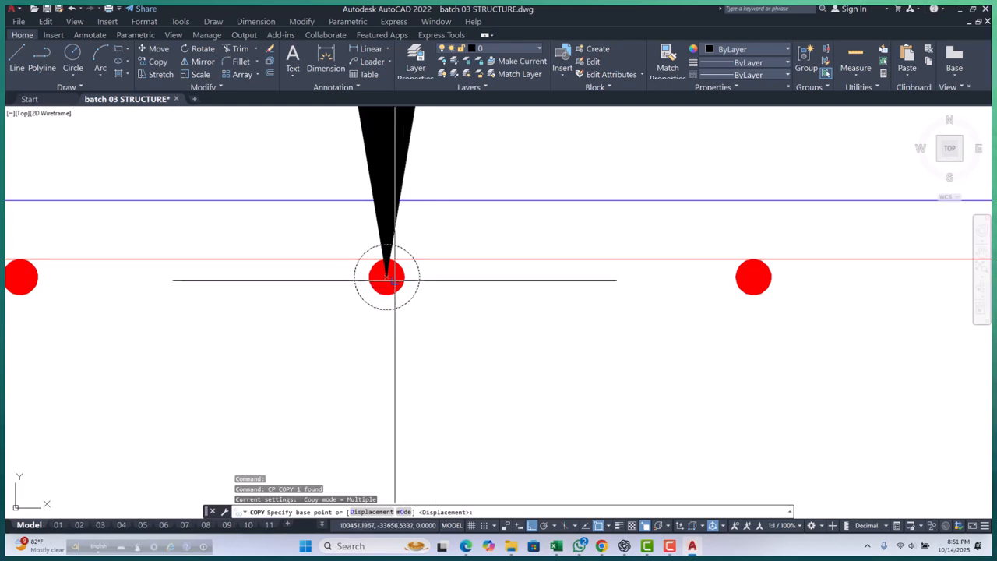
pyautogui.click(386, 276)
pyautogui.scroll(-3, 451, 367)
pyautogui.scroll(2, 451, 369)
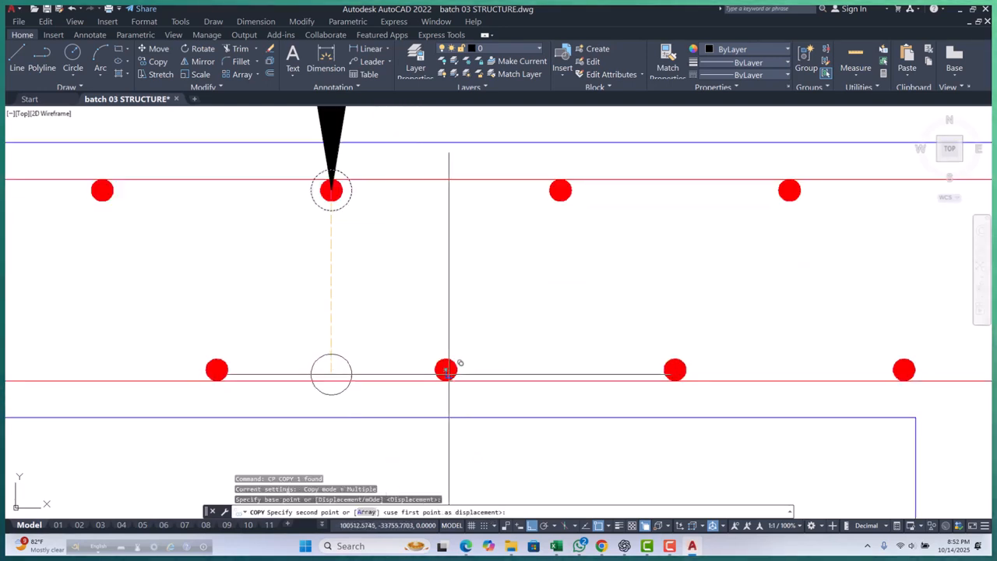
pyautogui.click(445, 370)
pyautogui.press('Escape')
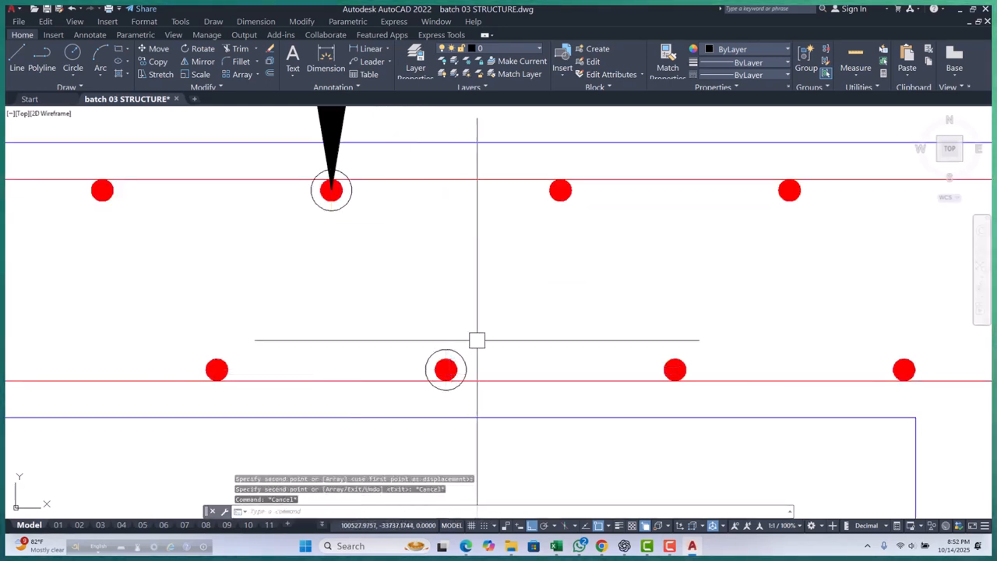
# Step: Connect the two circled dots with a straight polyline from the upper circle to the lower circle
pyautogui.write('pl')
pyautogui.press('Return')
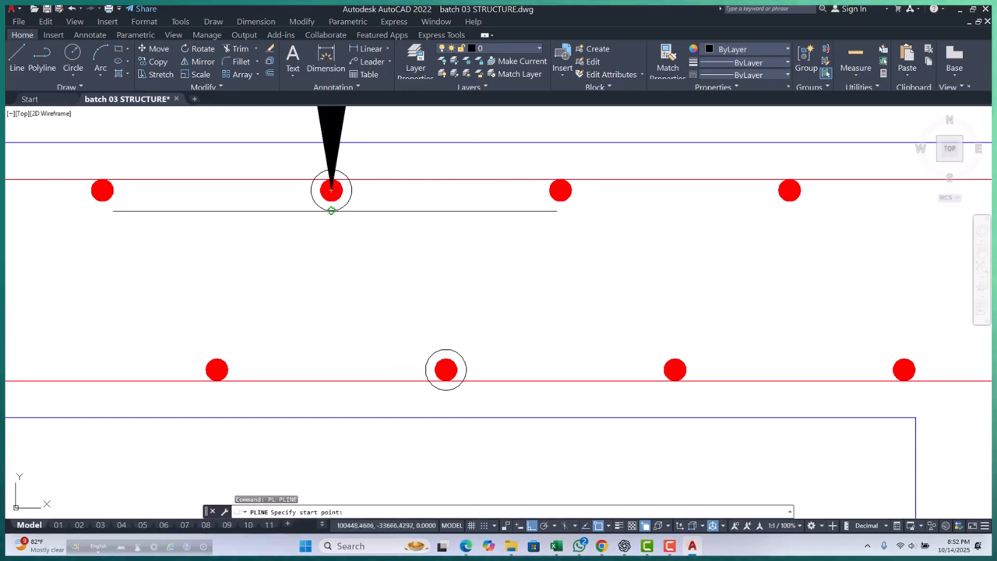
pyautogui.click(434, 352)
pyautogui.press('Escape')
pyautogui.press('Escape')
pyautogui.press('Escape')
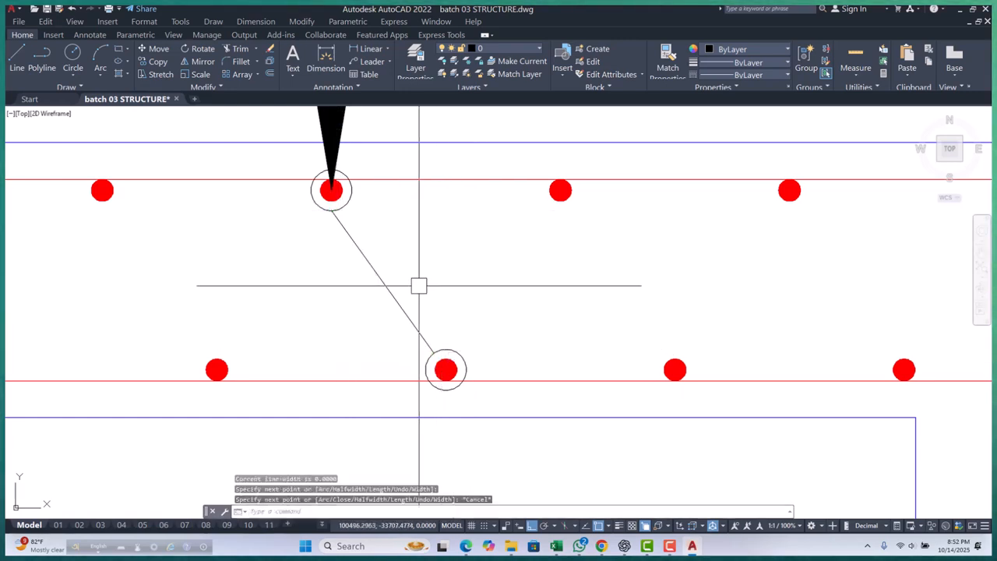
pyautogui.scroll(-4, 400, 317)
pyautogui.scroll(-3, 400, 318)
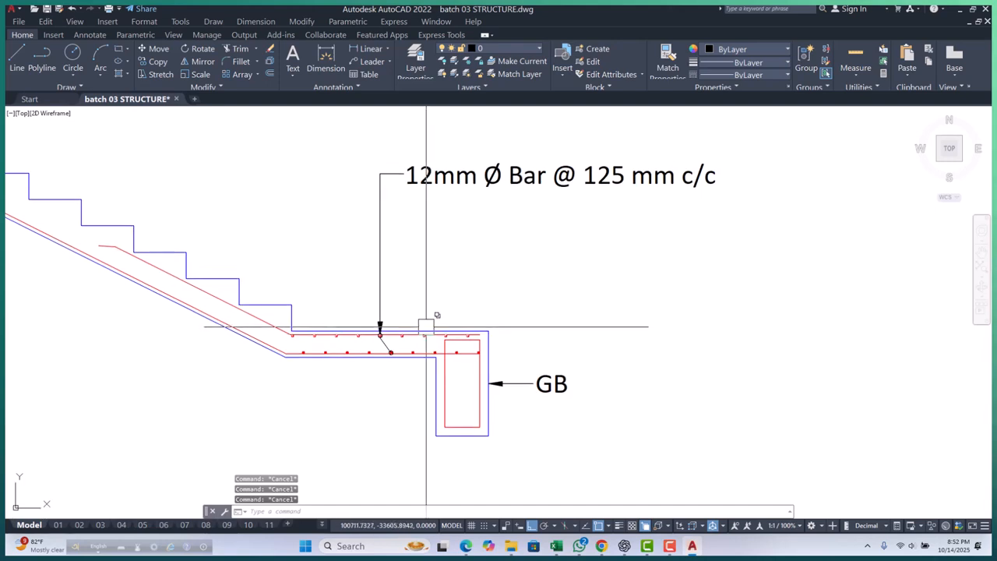
pyautogui.scroll(8, 354, 296)
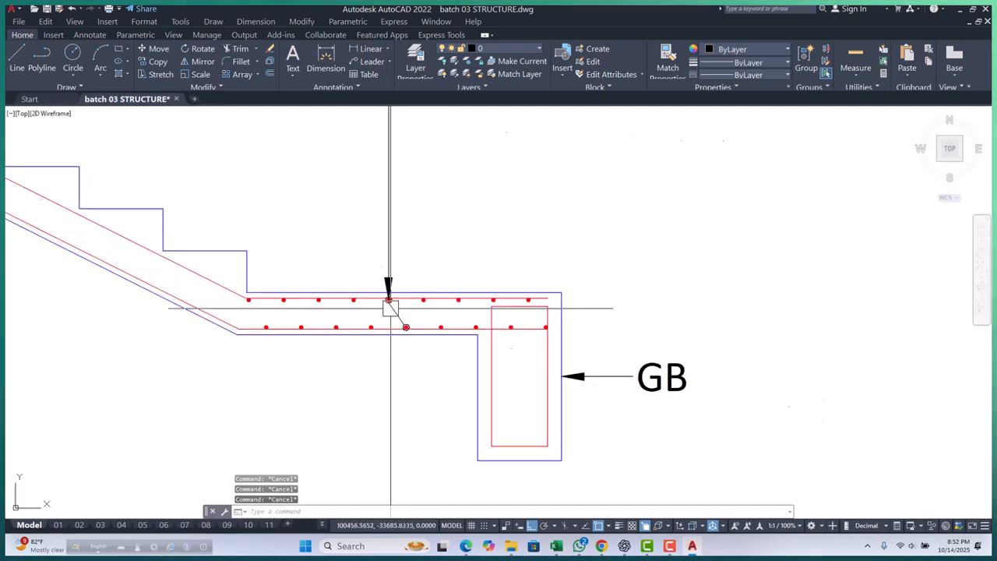
pyautogui.click(357, 292)
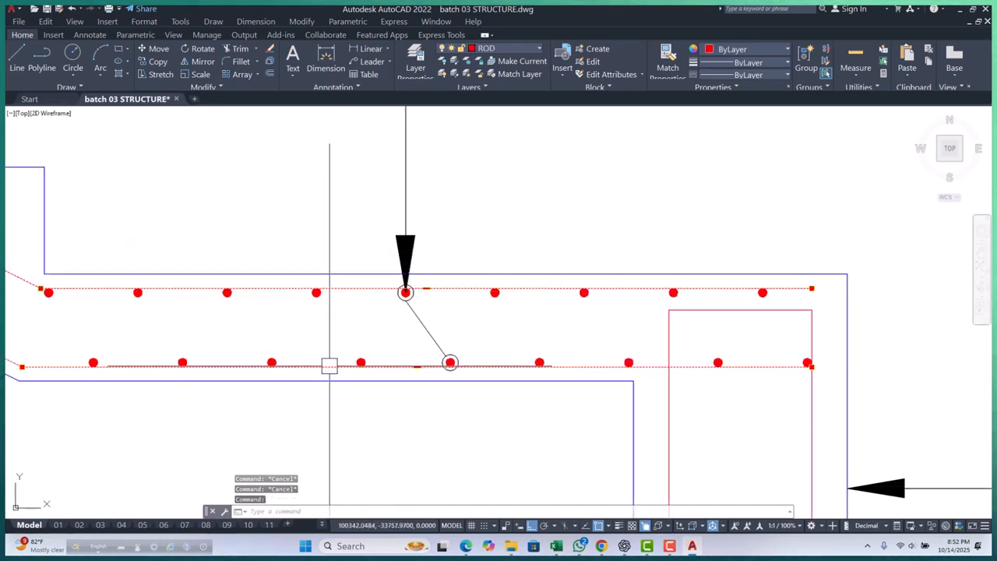
pyautogui.press('Escape')
# Step: Copy the leader and its note horizontally toward the GB beam, with the arrow tip on the top main bar between two dots
pyautogui.scroll(-8, 350, 298)
pyautogui.moveTo(365, 318); pyautogui.dragTo(366, 332, button='middle')
pyautogui.scroll(4, 399, 225)
pyautogui.click(428, 202)
pyautogui.click(271, 287)
pyautogui.scroll(-4, 342, 226)
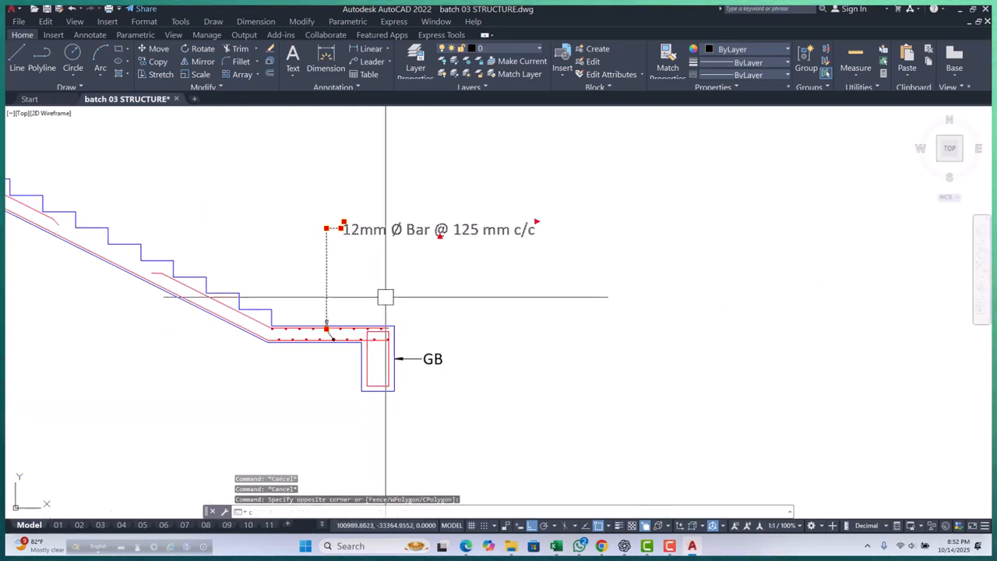
pyautogui.press('Return')
pyautogui.scroll(10, 334, 327)
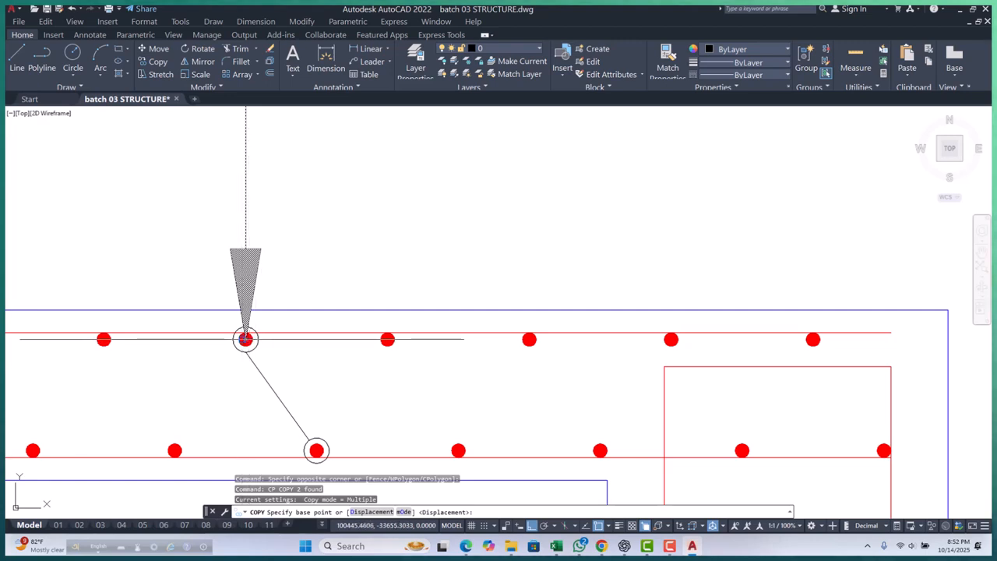
pyautogui.scroll(-5, 245, 339)
pyautogui.scroll(5, 275, 339)
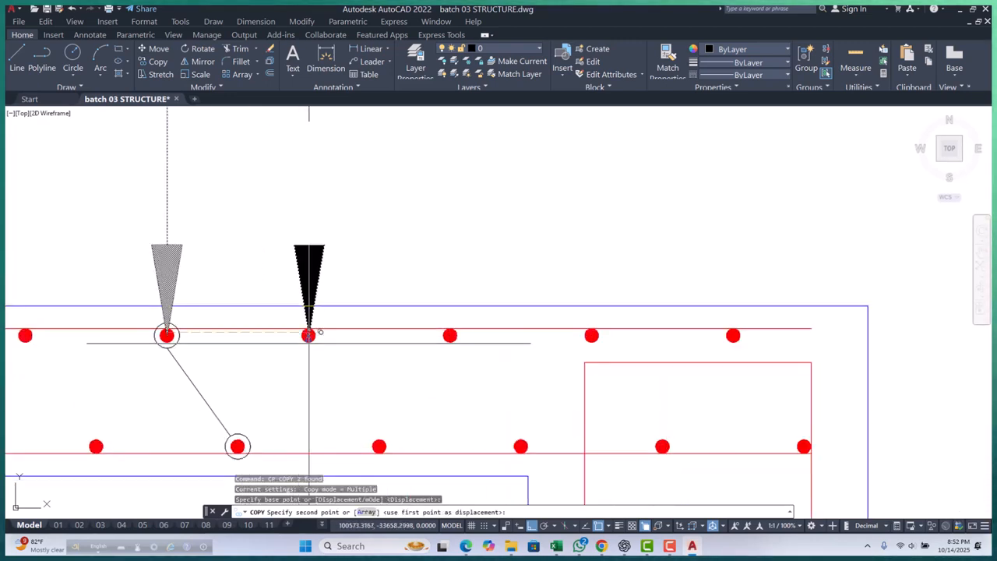
pyautogui.press('Escape')
pyautogui.press('Escape')
pyautogui.press('Escape')
# Step: Copy the new leader straight down so that its arrow tip reaches the landing's bottom main bar
pyautogui.scroll(-6, 359, 337)
pyautogui.scroll(4, 348, 320)
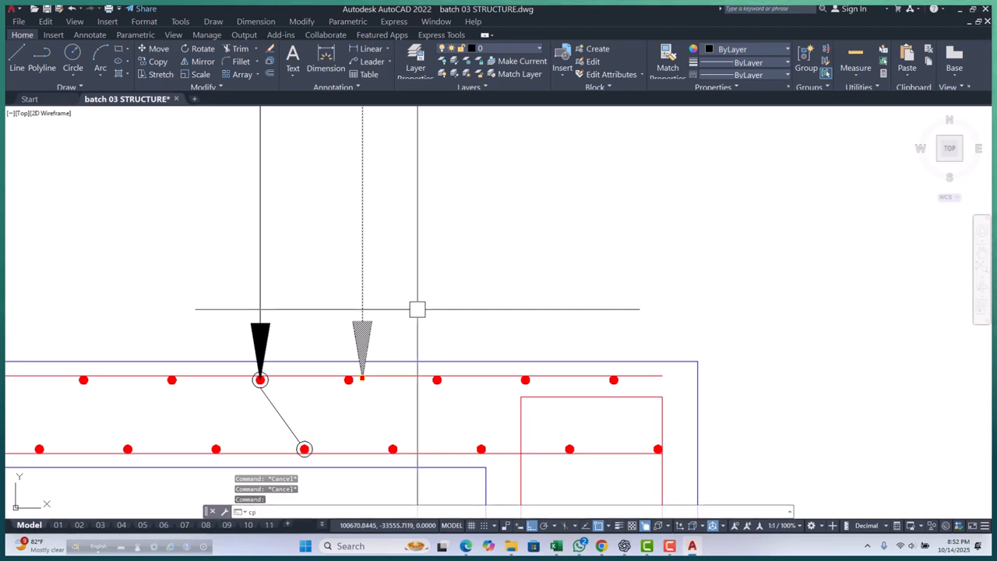
pyautogui.press('Return')
pyautogui.scroll(4, 371, 369)
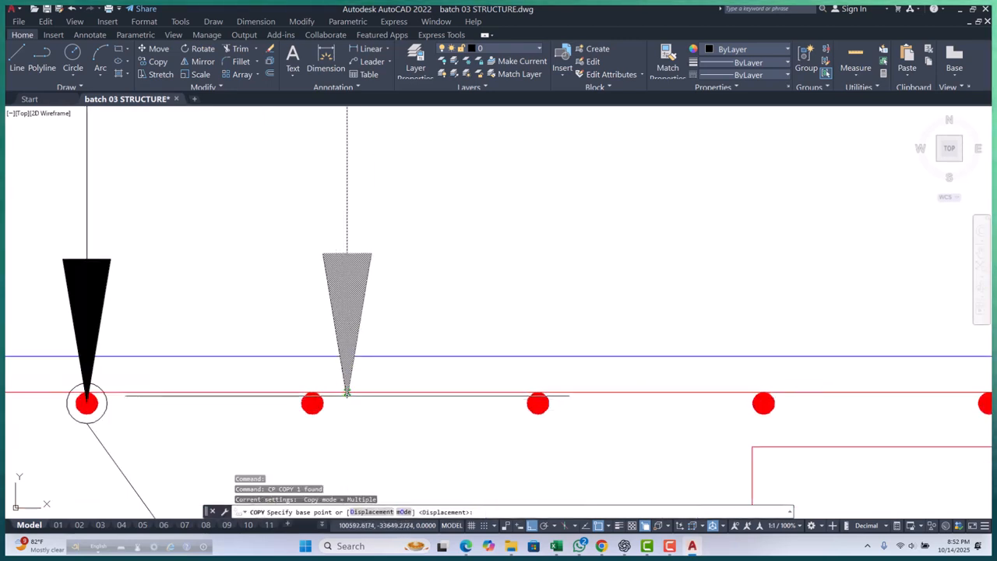
pyautogui.click(346, 391)
pyautogui.scroll(-5, 347, 342)
pyautogui.scroll(5, 355, 404)
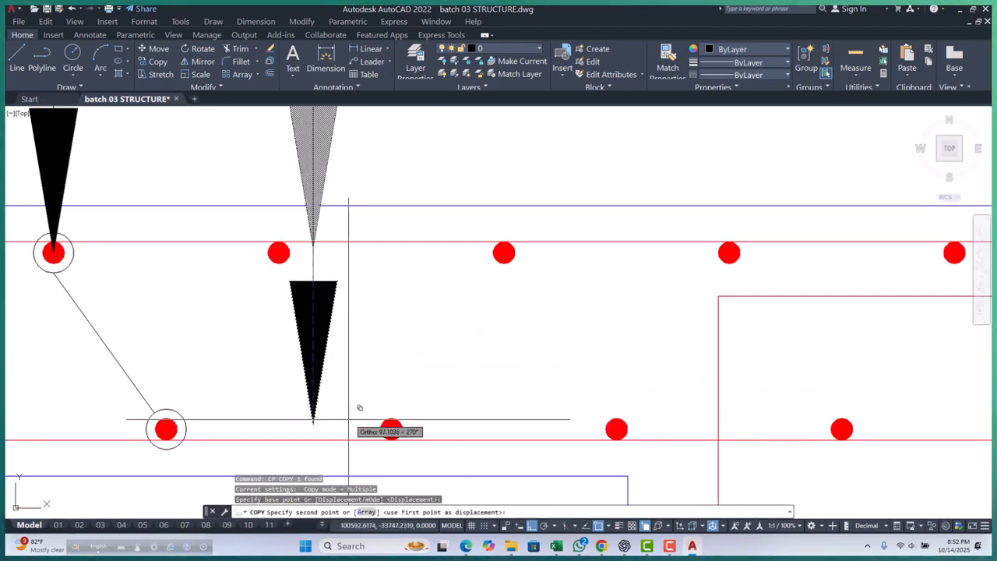
pyautogui.click(313, 439)
pyautogui.press('Escape')
pyautogui.press('Escape')
pyautogui.click(335, 343)
pyautogui.scroll(4, 313, 459)
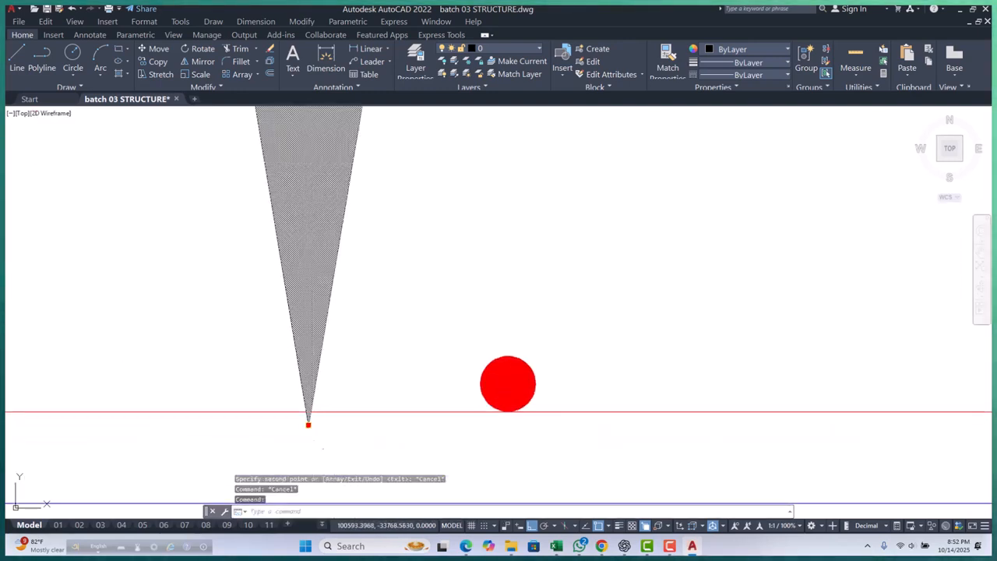
pyautogui.press('Escape')
# Step: Move the copied bar note down and toward the GB side, clear of the original note
pyautogui.scroll(-6, 310, 425)
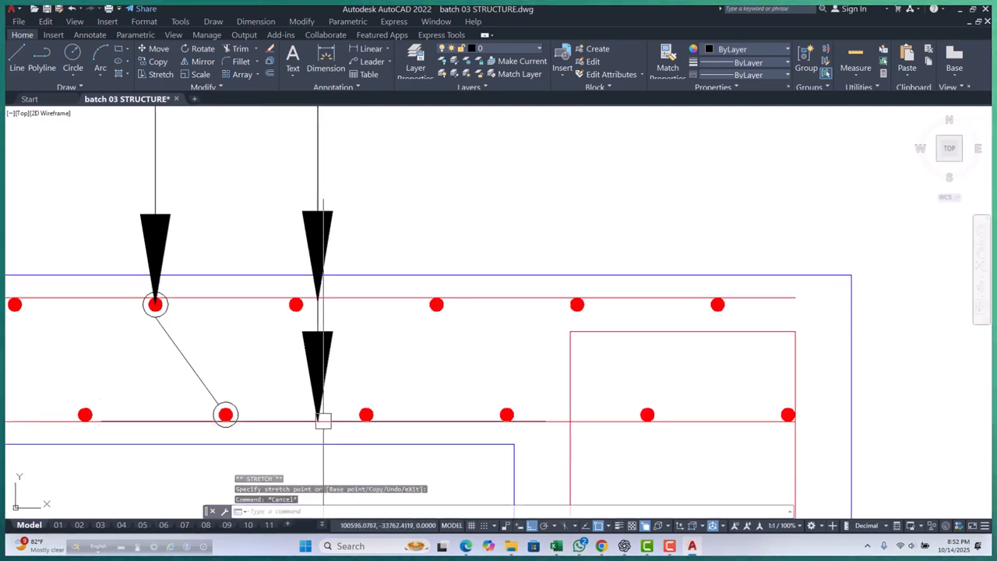
pyautogui.moveTo(357, 382); pyautogui.dragTo(347, 416, button='middle')
pyautogui.moveTo(354, 327); pyautogui.dragTo(352, 396, button='middle')
pyautogui.scroll(-5, 351, 395)
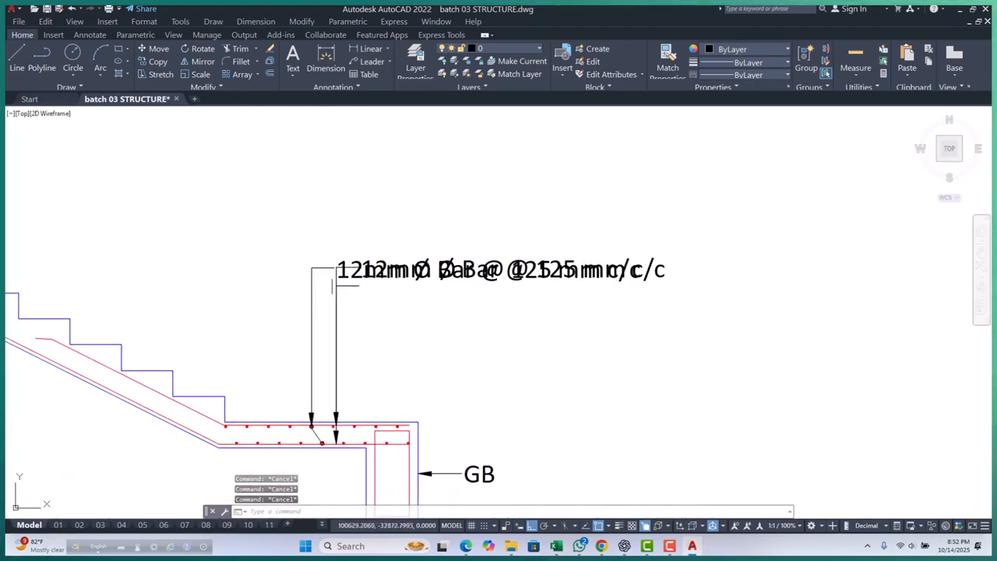
pyautogui.scroll(7, 341, 285)
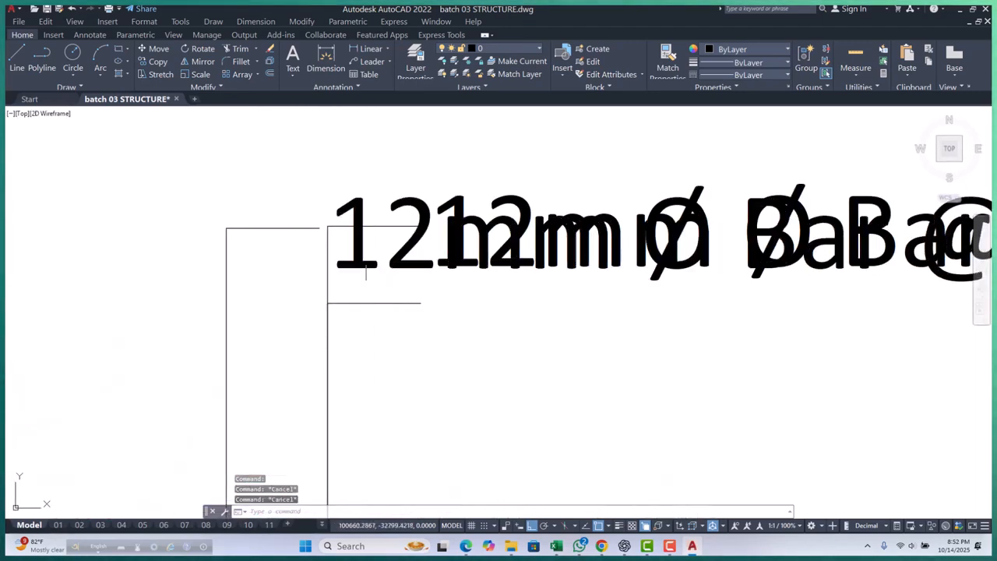
pyautogui.scroll(-4, 374, 277)
pyautogui.scroll(3, 391, 284)
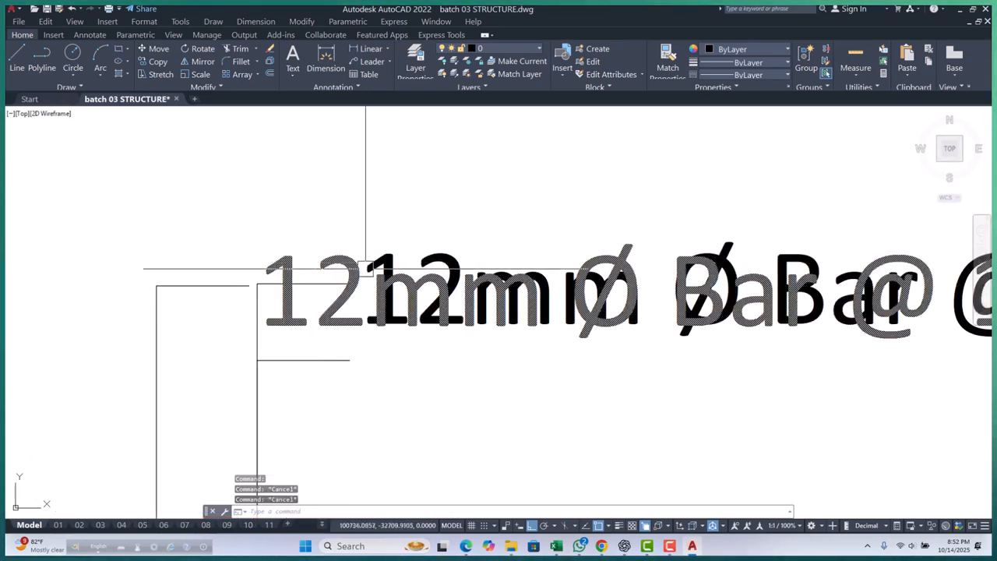
pyautogui.click(432, 330)
pyautogui.write('m')
pyautogui.press('Return')
pyautogui.click(432, 330)
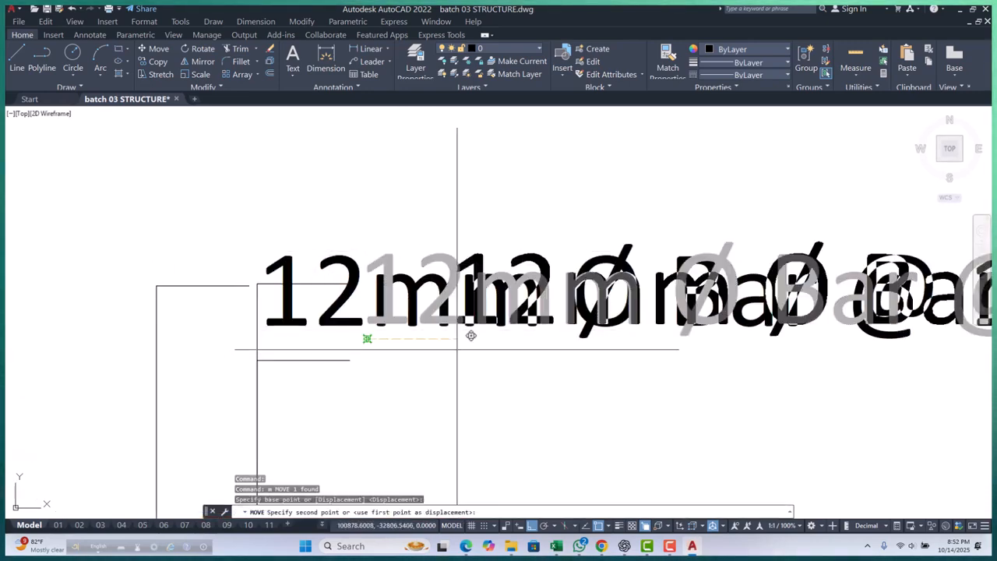
pyautogui.scroll(-4, 444, 407)
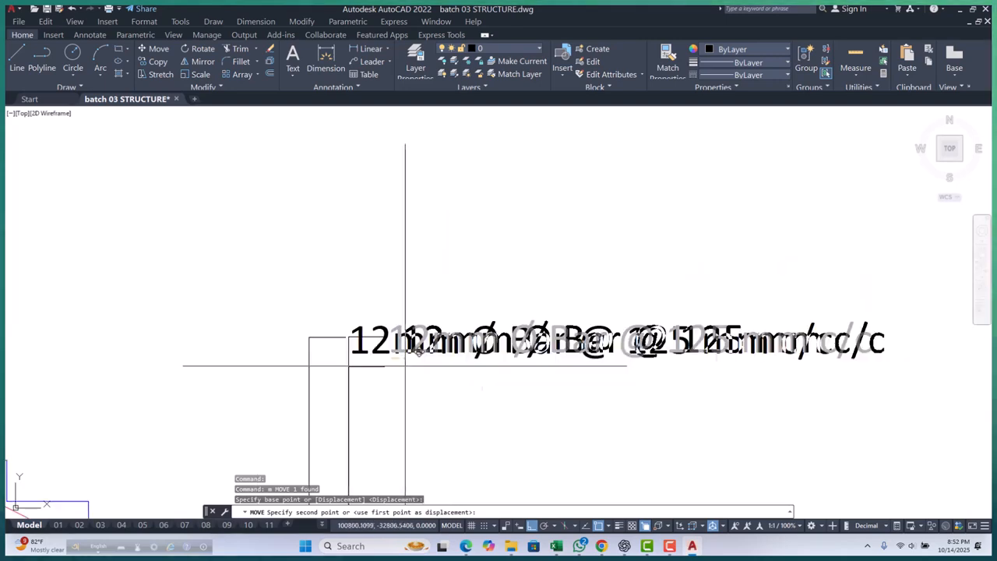
pyautogui.scroll(4, 437, 410)
pyautogui.click(438, 407)
pyautogui.press('Escape')
pyautogui.press('Escape')
pyautogui.press('Escape')
# Step: Select the two overlapping leaders that point to the top and bottom main bars
pyautogui.click(346, 267)
pyautogui.click(265, 299)
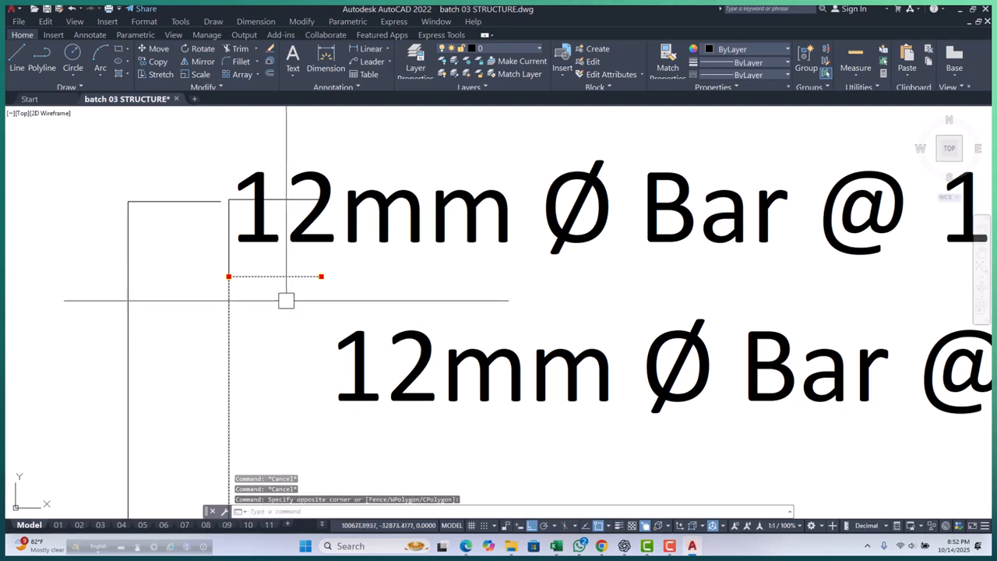
pyautogui.click(359, 270)
pyautogui.click(190, 310)
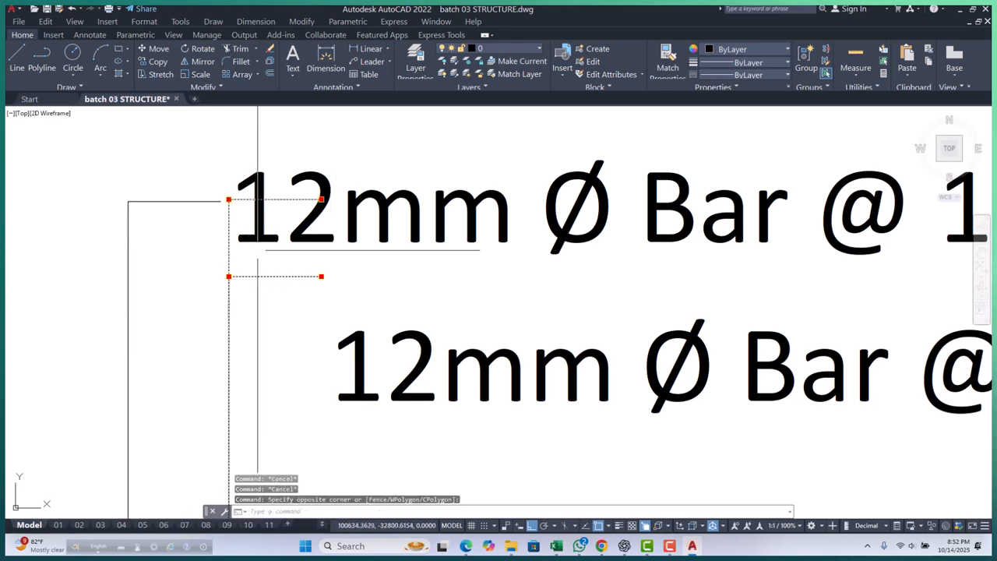
# Step: Stretch the lower leader's horizontal shoulder down to the level of the second 12mm Ø Bar label
pyautogui.click(335, 158)
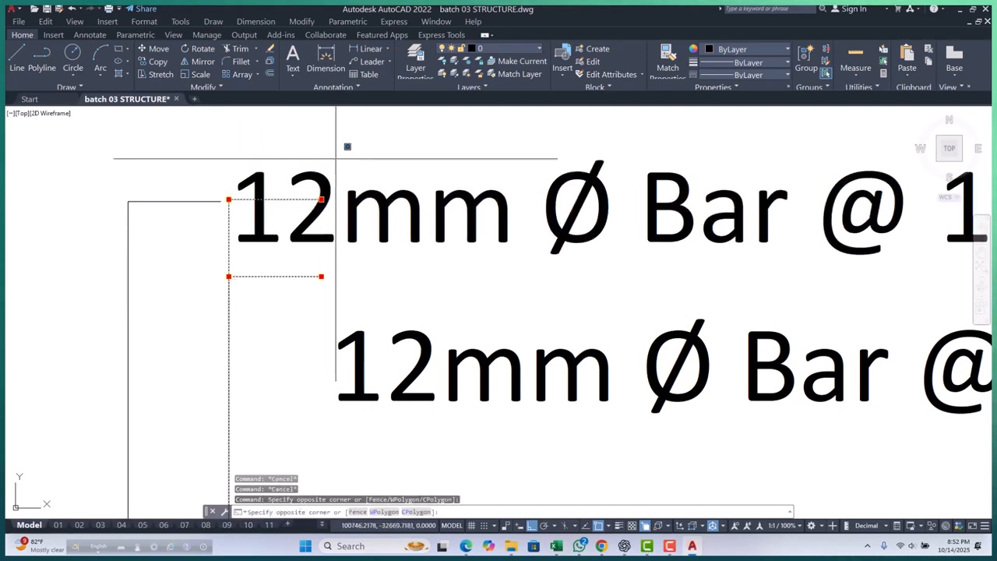
pyautogui.click(271, 221)
pyautogui.write('s')
pyautogui.press('space')
pyautogui.click(286, 329)
pyautogui.click(279, 413)
# Step: Move the shoulder end and elbow of the other overlapping leader down onto the lower leader's shoulder
pyautogui.click(227, 283)
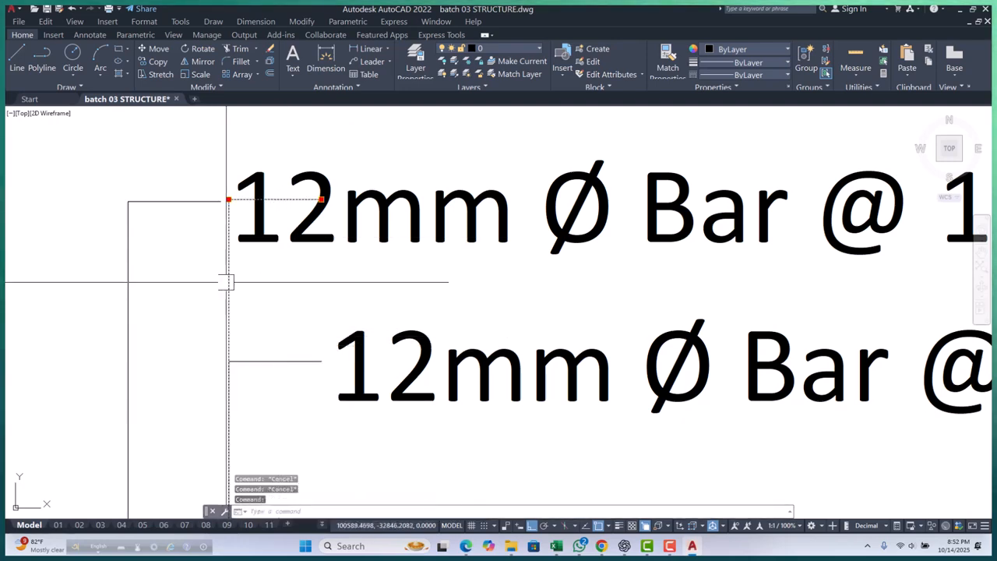
pyautogui.scroll(-3, 258, 137)
pyautogui.scroll(5, 281, 134)
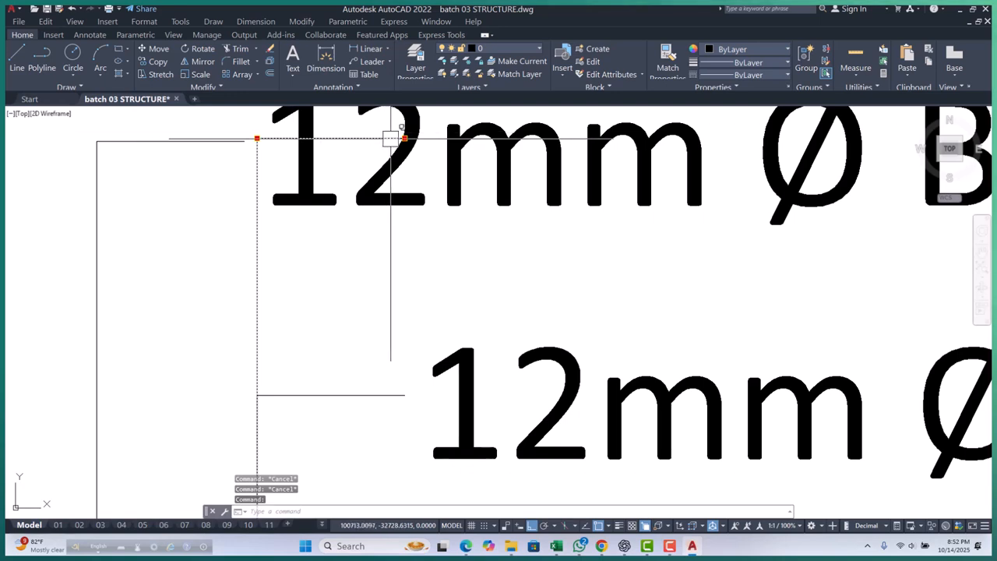
pyautogui.click(404, 139)
pyautogui.scroll(-3, 404, 140)
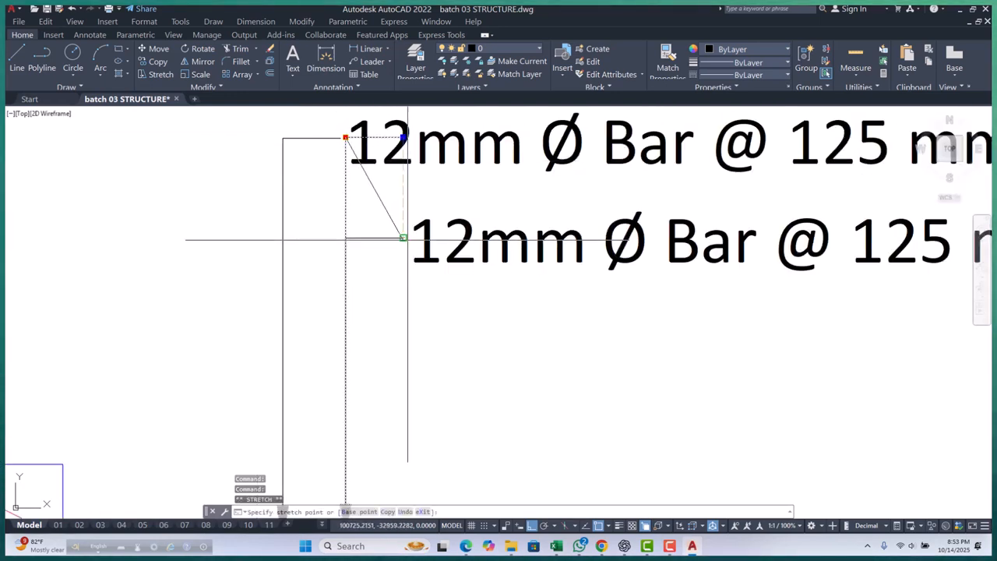
pyautogui.click(345, 138)
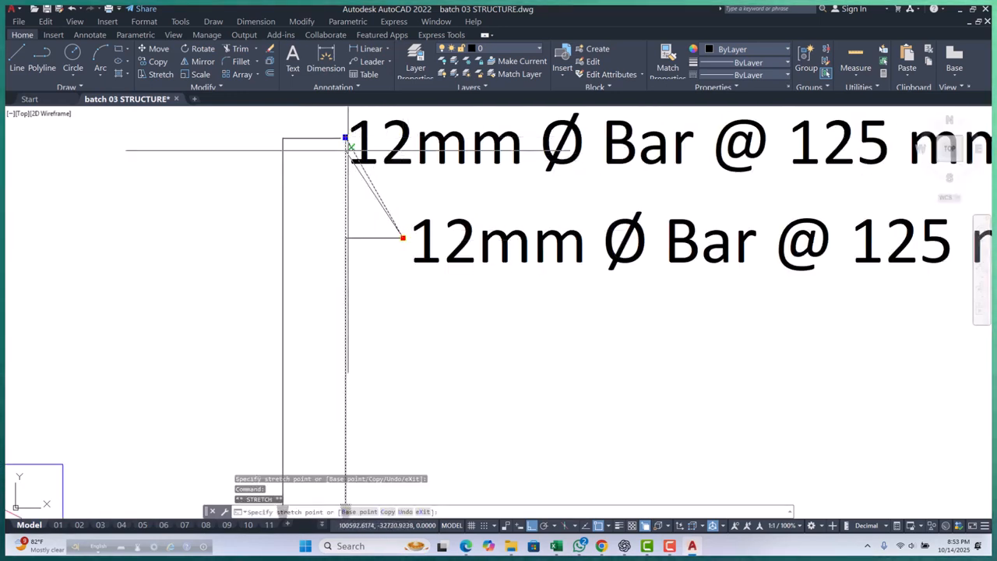
pyautogui.press('Escape')
pyautogui.scroll(-3, 304, 235)
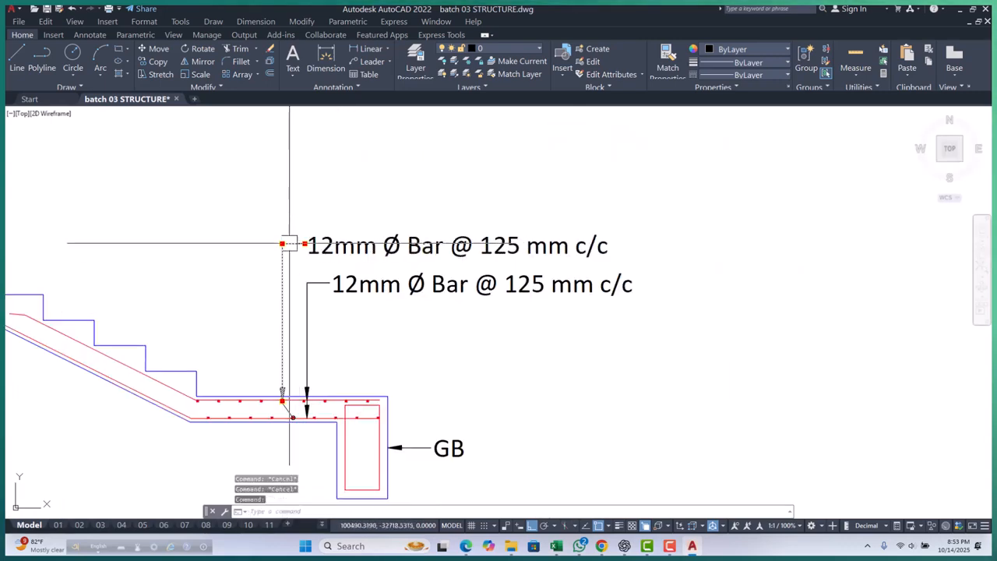
pyautogui.click(283, 319)
pyautogui.press('Escape')
pyautogui.press('Escape')
pyautogui.scroll(5, 311, 253)
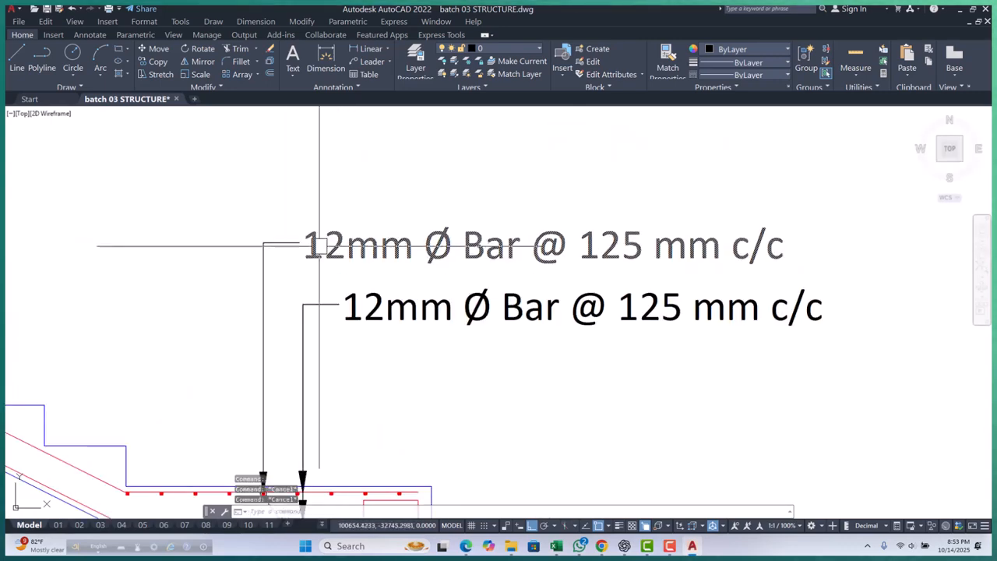
pyautogui.scroll(-5, 315, 264)
pyautogui.scroll(1, 362, 330)
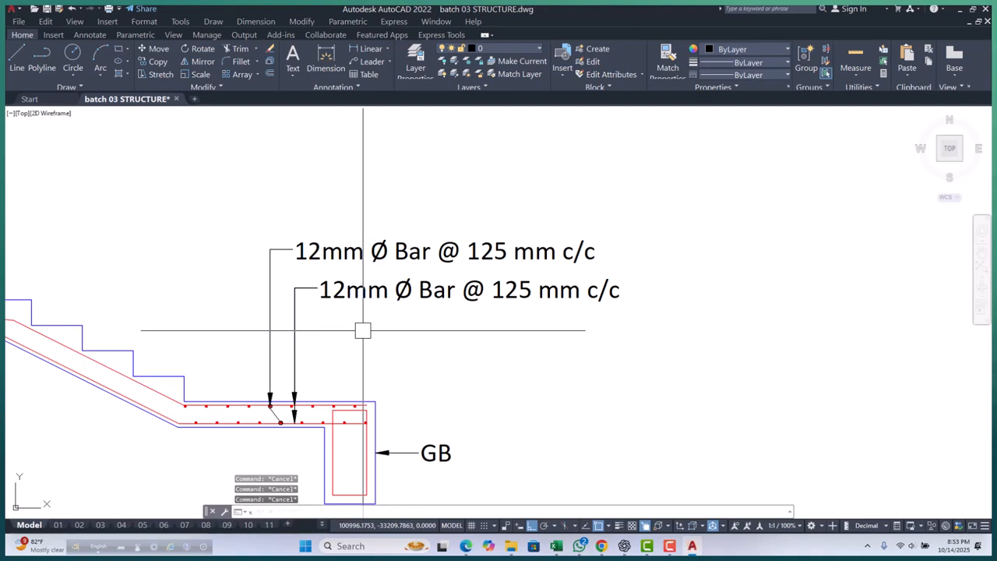
# Step: Draw a vertical construction line through the shoulder end of the lower leader
pyautogui.write('xl')
pyautogui.press('Return')
pyautogui.write('v')
pyautogui.press('Return')
pyautogui.scroll(2, 313, 285)
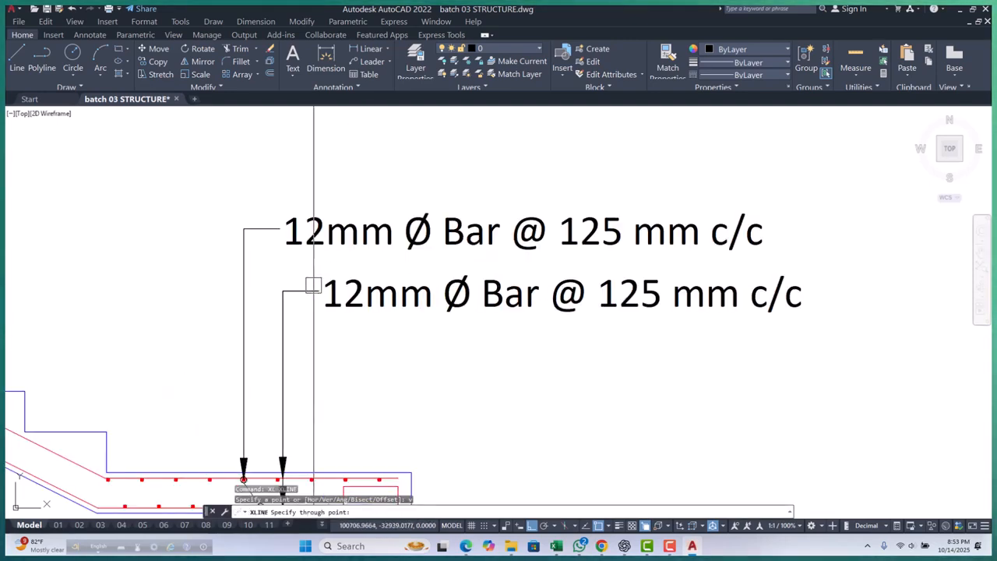
pyautogui.click(318, 288)
pyautogui.press('Escape')
pyautogui.press('Escape')
# Step: Move the upper 12mm Ø Bar @ 125 mm c/c label right so its start aligns with the construction line
pyautogui.click(349, 221)
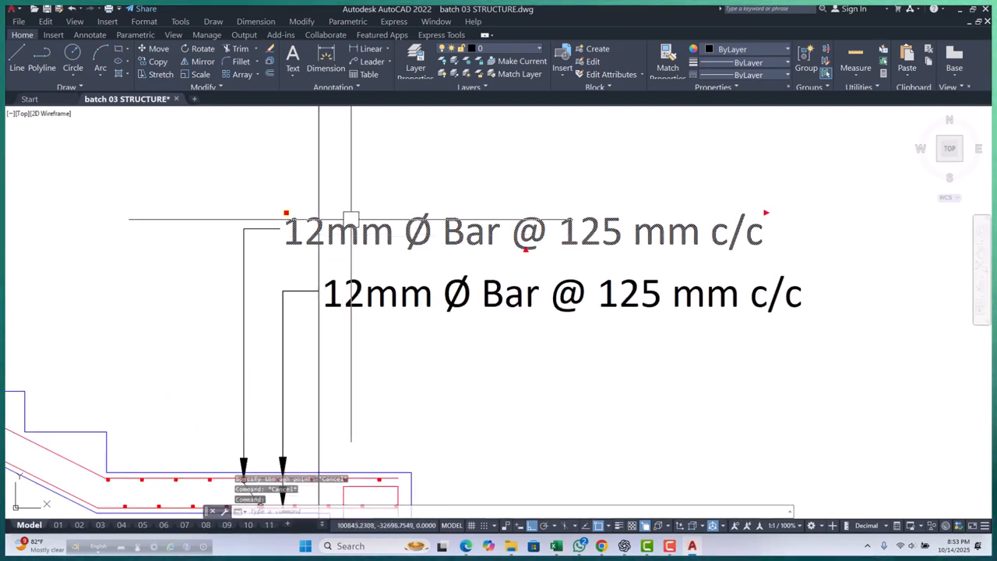
pyautogui.write('m')
pyautogui.press('Return')
pyautogui.scroll(2, 354, 195)
pyautogui.click(343, 192)
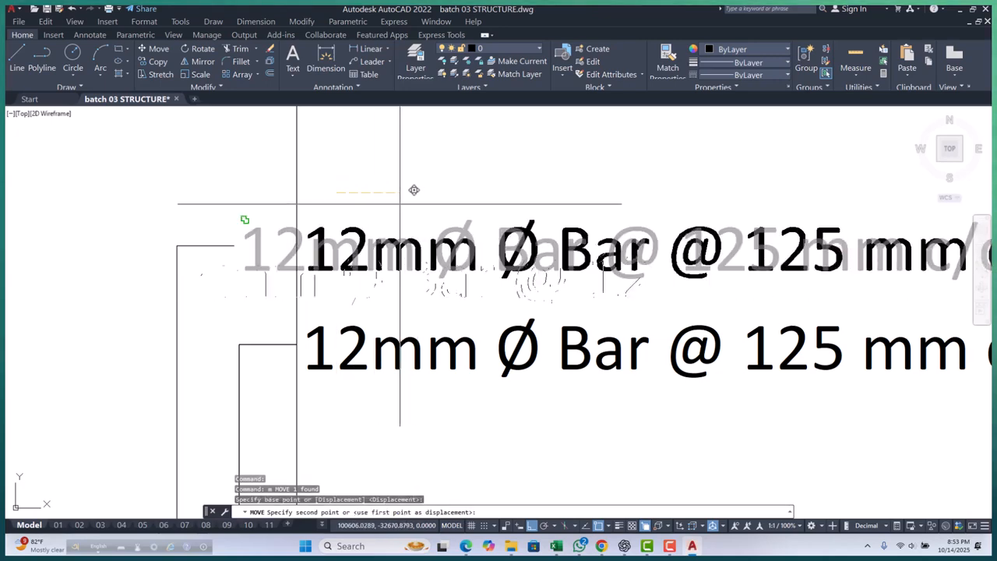
pyautogui.scroll(4, 413, 190)
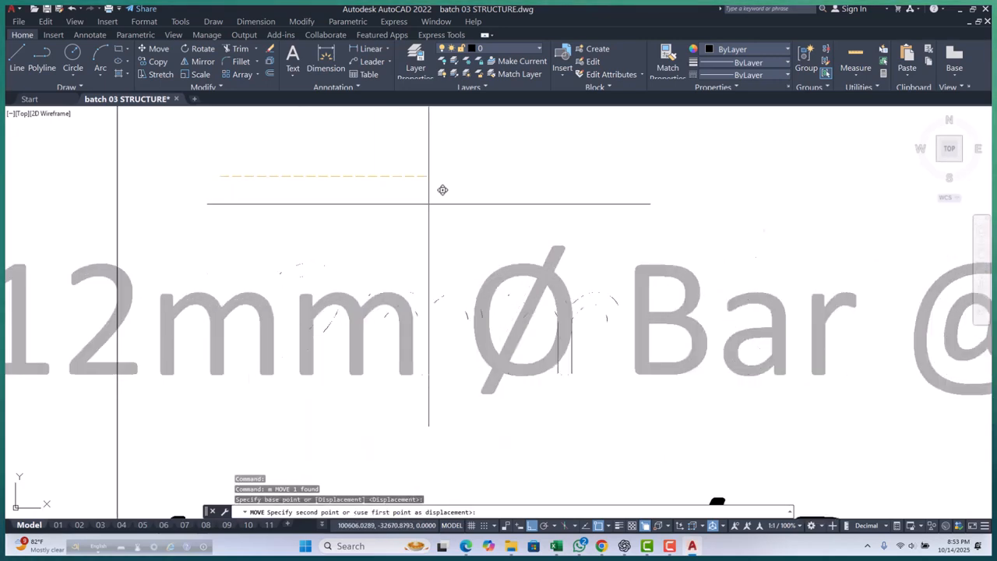
pyautogui.scroll(-5, 429, 204)
pyautogui.click(483, 200)
pyautogui.click(447, 242)
pyautogui.press('space')
pyautogui.click(637, 427)
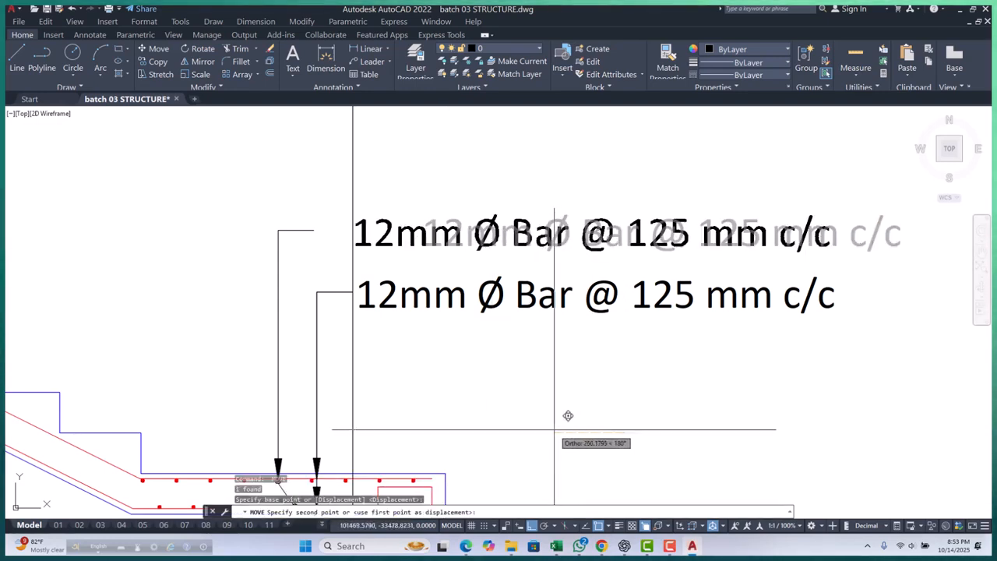
pyautogui.click(556, 429)
# Step: Extend the upper leader's horizontal shoulder to the vertical construction line
pyautogui.click(307, 232)
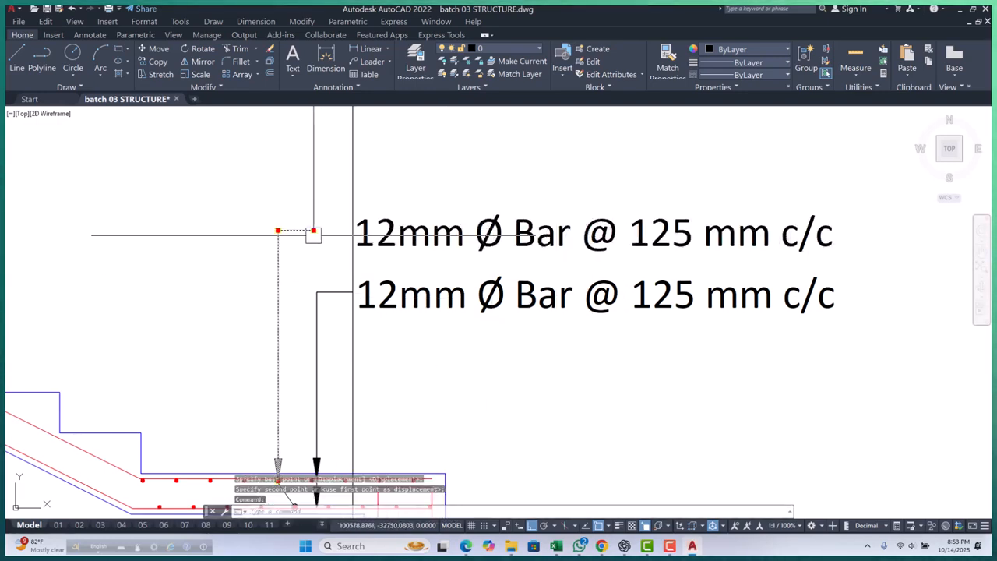
pyautogui.click(313, 230)
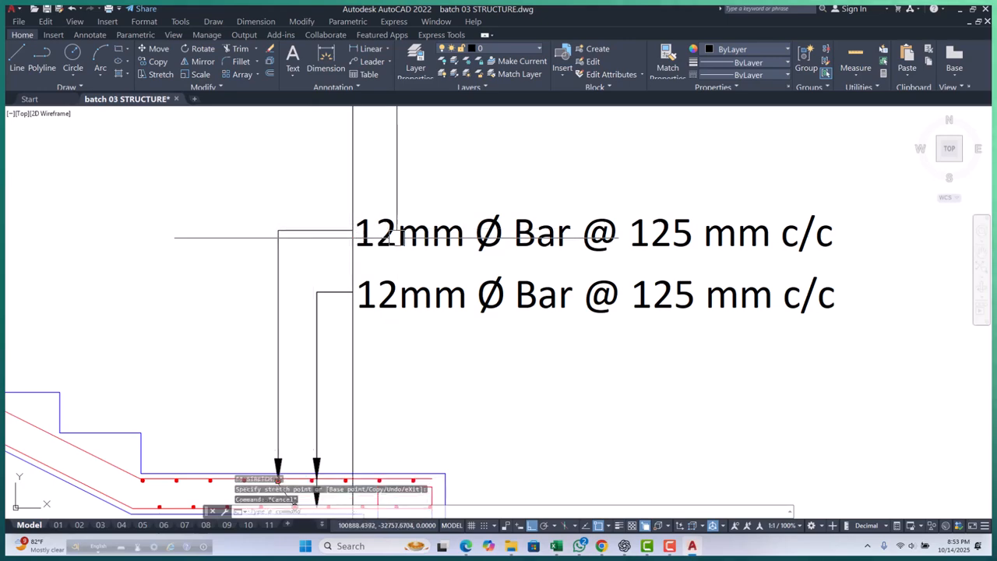
pyautogui.press('Escape')
pyautogui.press('Escape')
# Step: Erase the vertical construction line beside the two bar labels
pyautogui.scroll(-6, 395, 236)
pyautogui.write('e')
pyautogui.press('Return')
pyautogui.scroll(4, 392, 269)
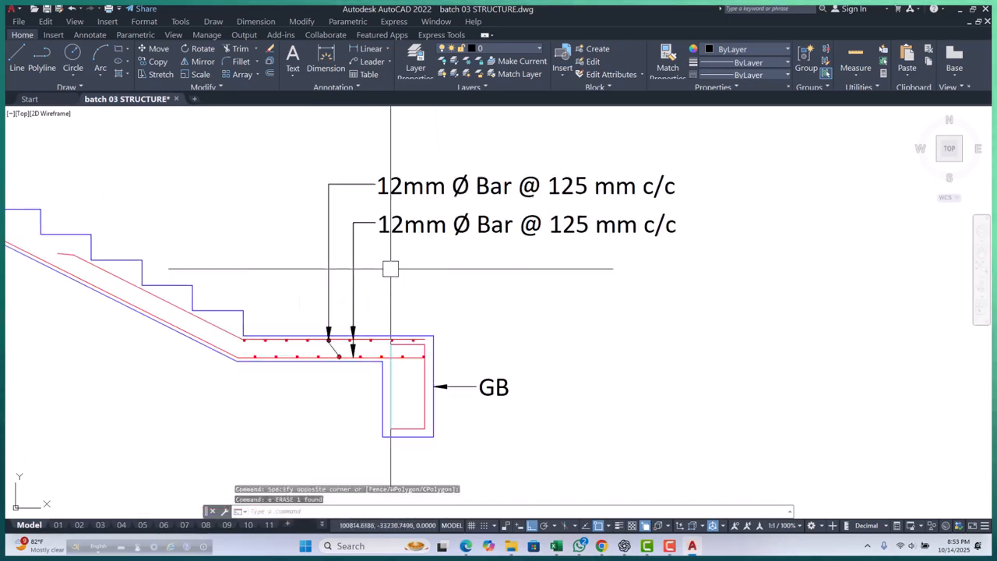
pyautogui.click(358, 280)
pyautogui.press('Escape')
pyautogui.press('Escape')
# Step: Examine the whole stair section and the bar annotations at the lower landing
pyautogui.moveTo(384, 360)
pyautogui.mouseDown(button='middle')
pyautogui.moveTo(382, 314)
pyautogui.moveTo(400, 362)
pyautogui.mouseUp(button='middle')
pyautogui.scroll(2, 383, 314)
pyautogui.scroll(-2, 399, 361)
pyautogui.moveTo(442, 297); pyautogui.dragTo(445, 324, button='middle')
pyautogui.press('Escape')
pyautogui.moveTo(460, 269); pyautogui.dragTo(454, 296, button='middle')
pyautogui.scroll(-3, 454, 296)
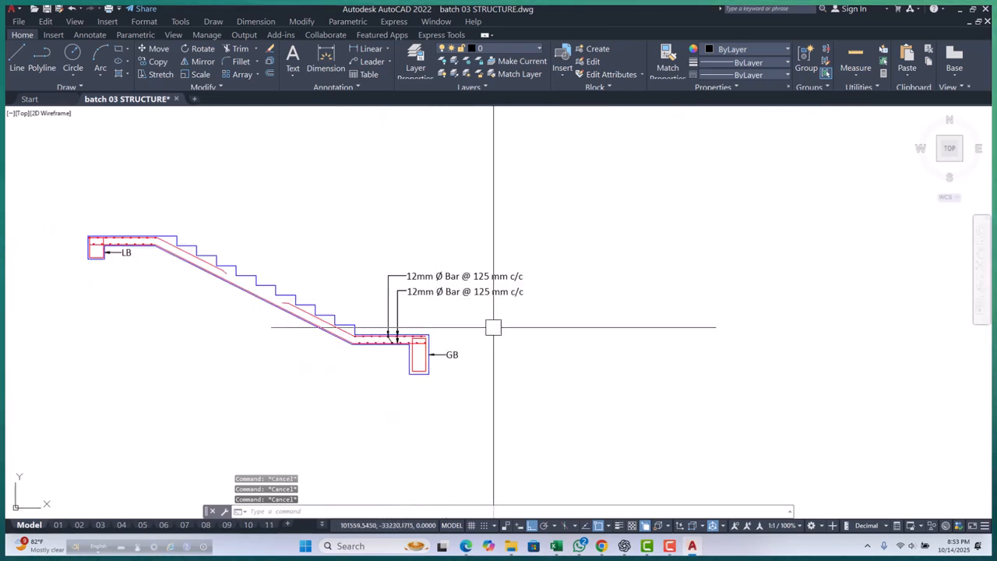
pyautogui.moveTo(503, 334); pyautogui.dragTo(506, 339, button='middle')
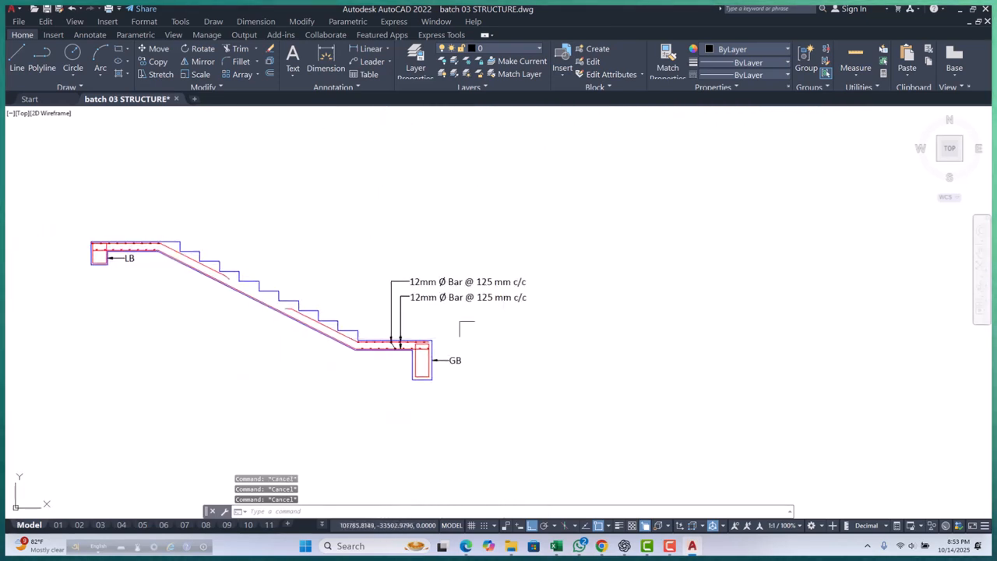
pyautogui.scroll(1, 328, 322)
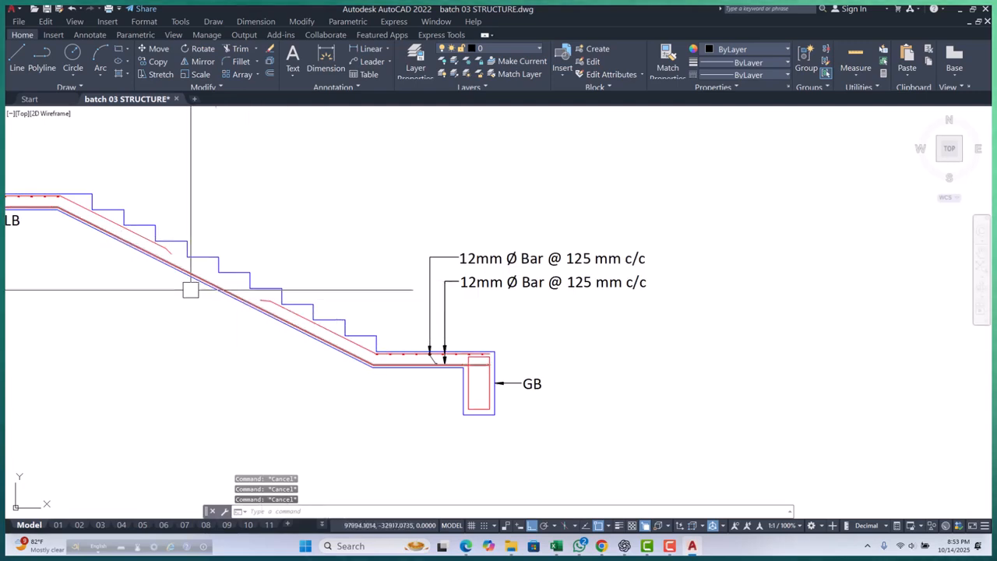
# Step: Copy both bar labels with their leaders, bar circles and connecting line from the lower landing to the matching bars in the upper landing
pyautogui.moveTo(217, 267); pyautogui.dragTo(309, 296, button='middle')
pyautogui.click(660, 229)
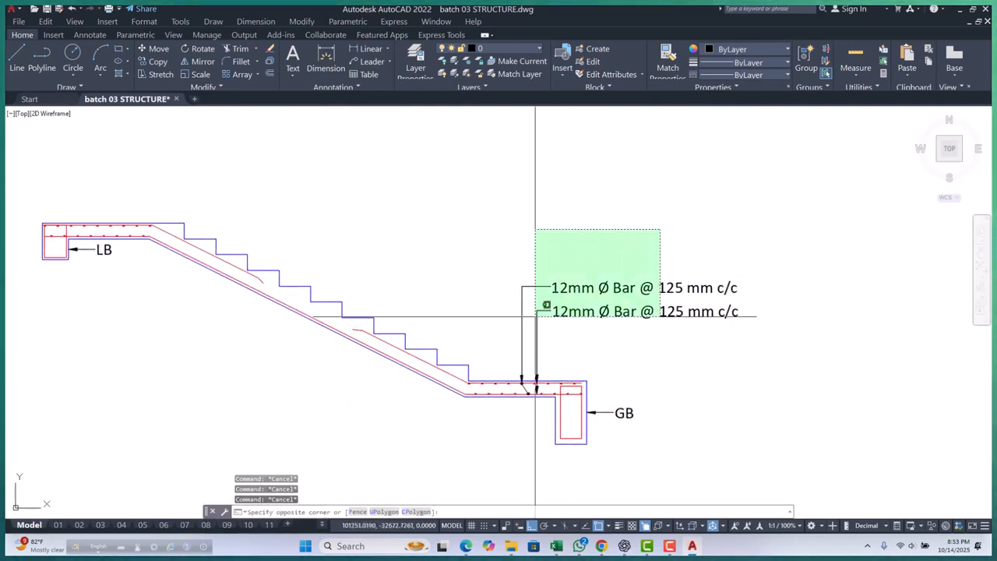
pyautogui.click(535, 316)
pyautogui.scroll(6, 537, 386)
pyautogui.scroll(2, 410, 406)
pyautogui.click(407, 405)
pyautogui.click(338, 374)
pyautogui.scroll(-3, 377, 370)
pyautogui.scroll(3, 310, 291)
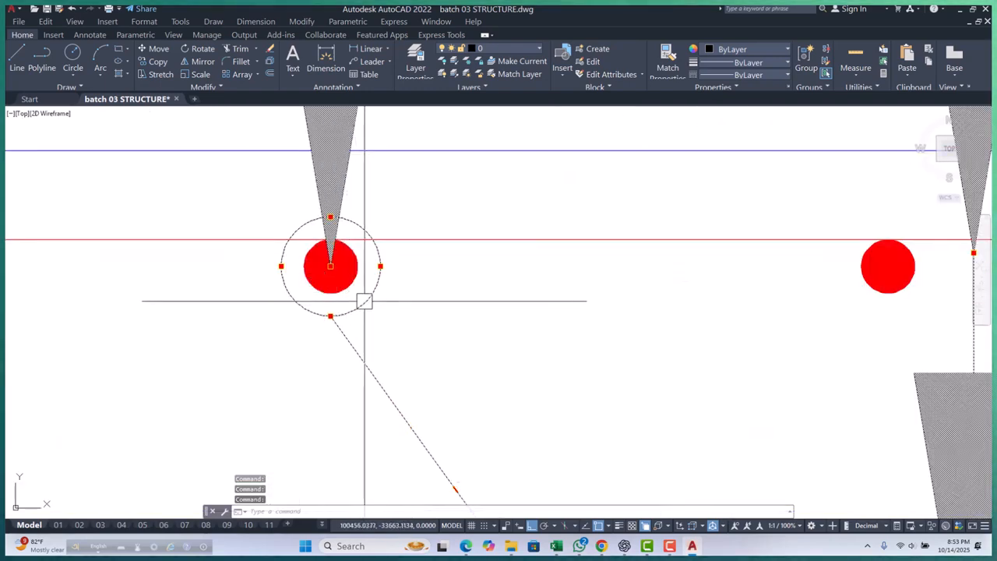
pyautogui.press('Return')
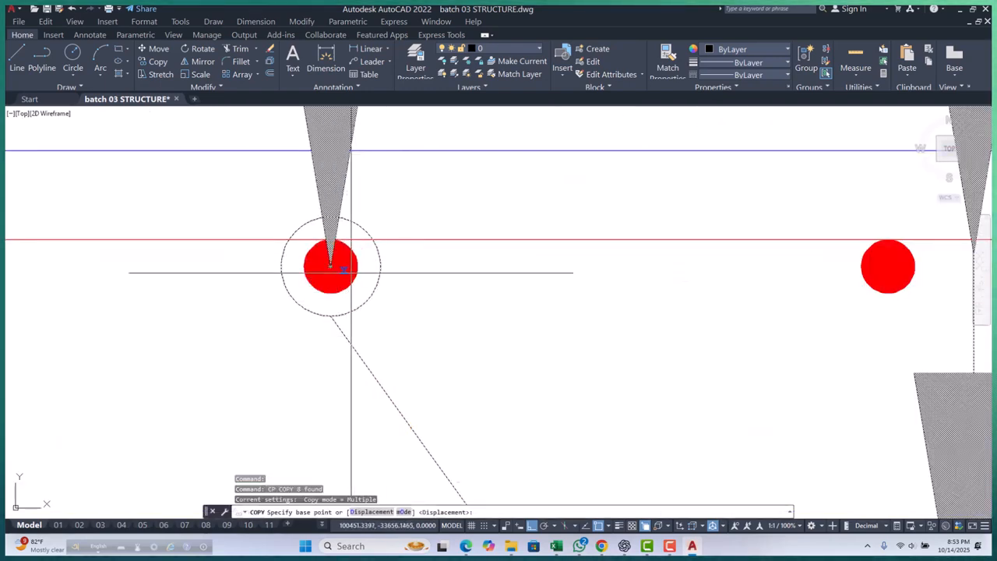
pyautogui.click(330, 265)
pyautogui.scroll(-6, 421, 282)
pyautogui.scroll(4, 273, 240)
pyautogui.scroll(6, 280, 242)
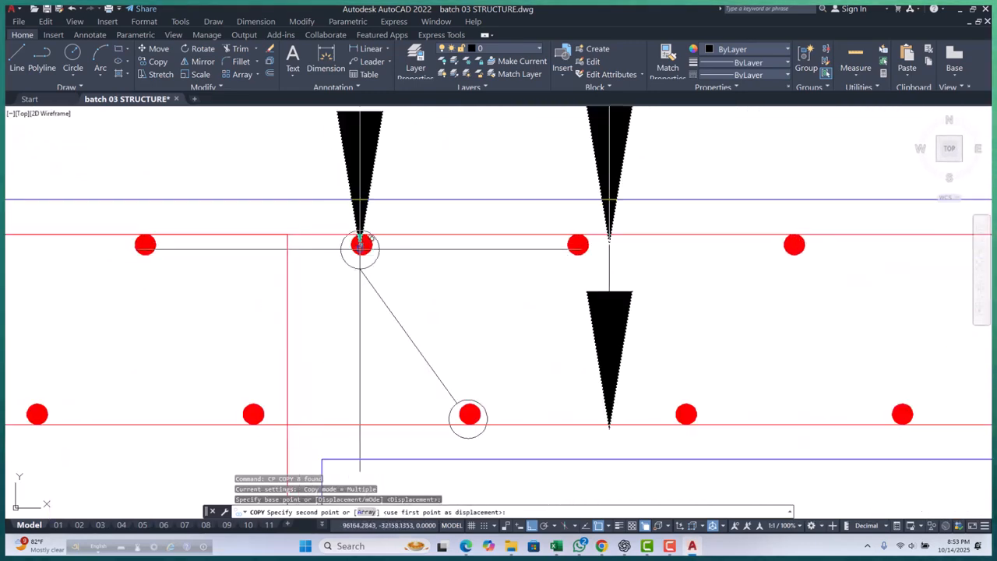
pyautogui.press('Escape')
pyautogui.press('Escape')
pyautogui.press('Escape')
pyautogui.scroll(-5, 436, 334)
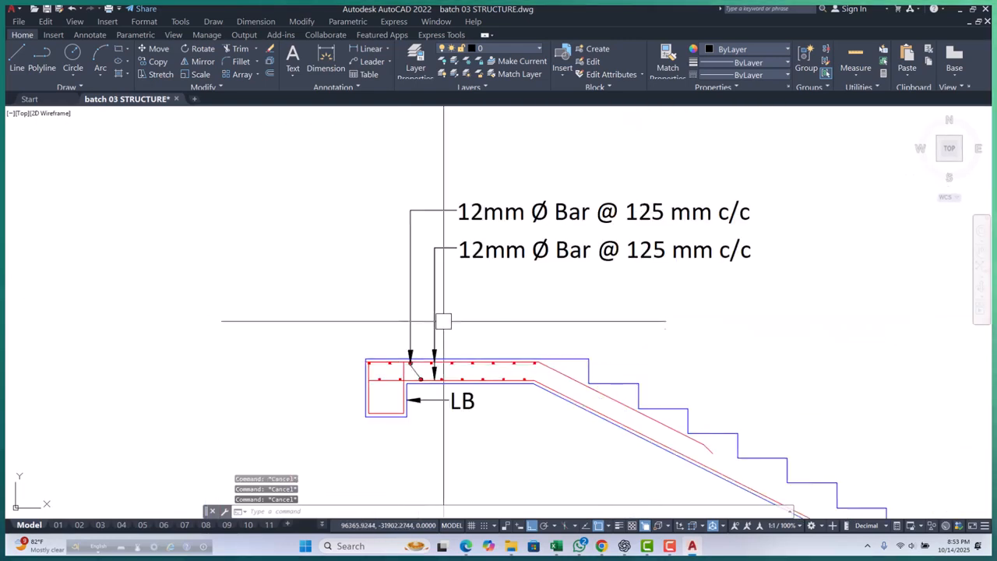
pyautogui.scroll(-4, 232, 169)
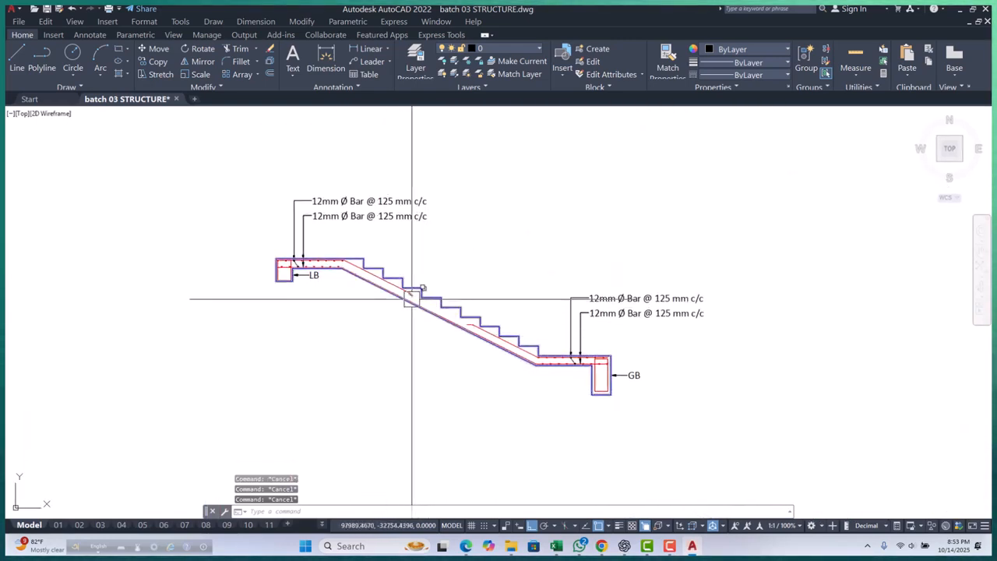
pyautogui.moveTo(445, 321); pyautogui.dragTo(433, 320, button='middle')
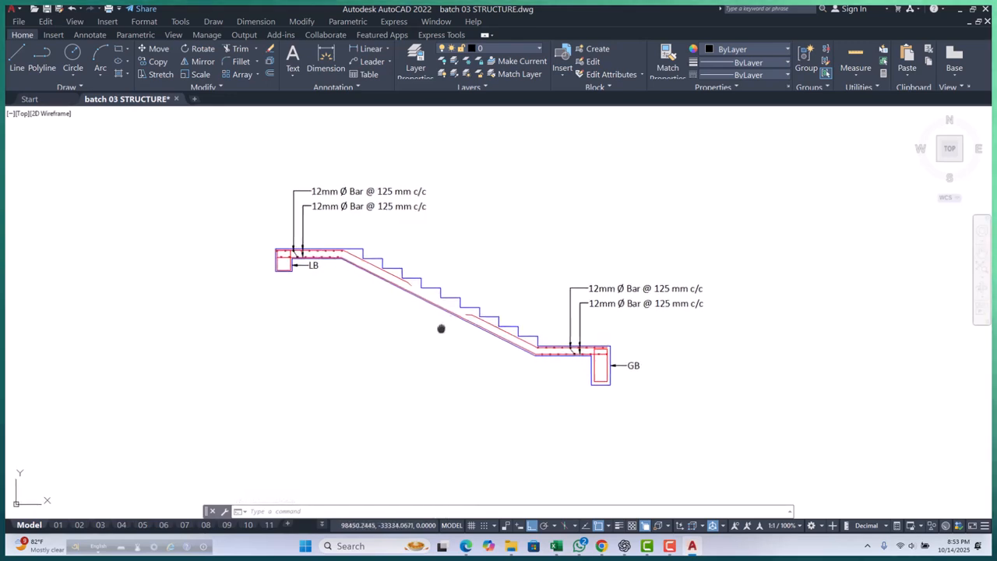
pyautogui.scroll(4, 355, 275)
pyautogui.scroll(-4, 342, 253)
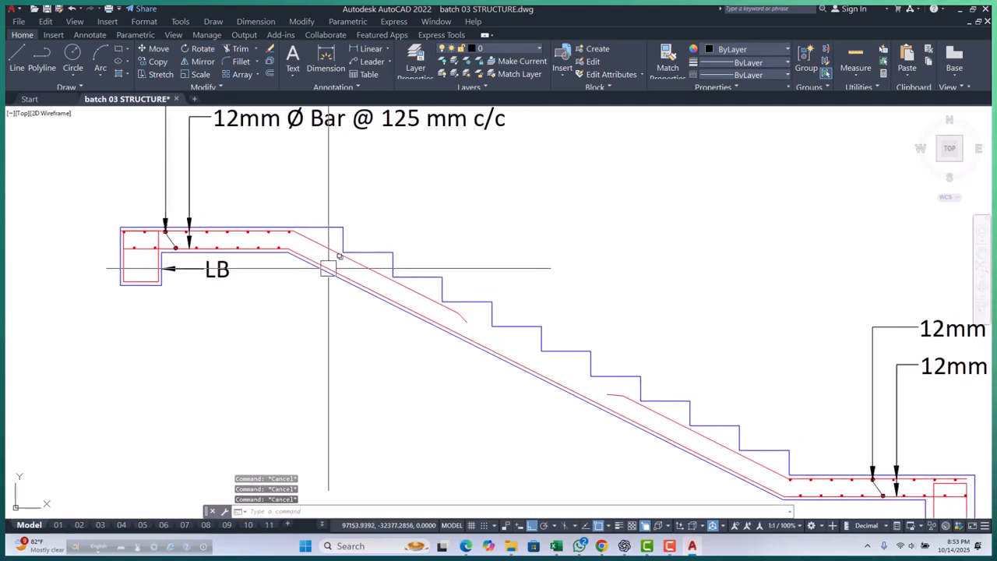
pyautogui.scroll(5, 335, 269)
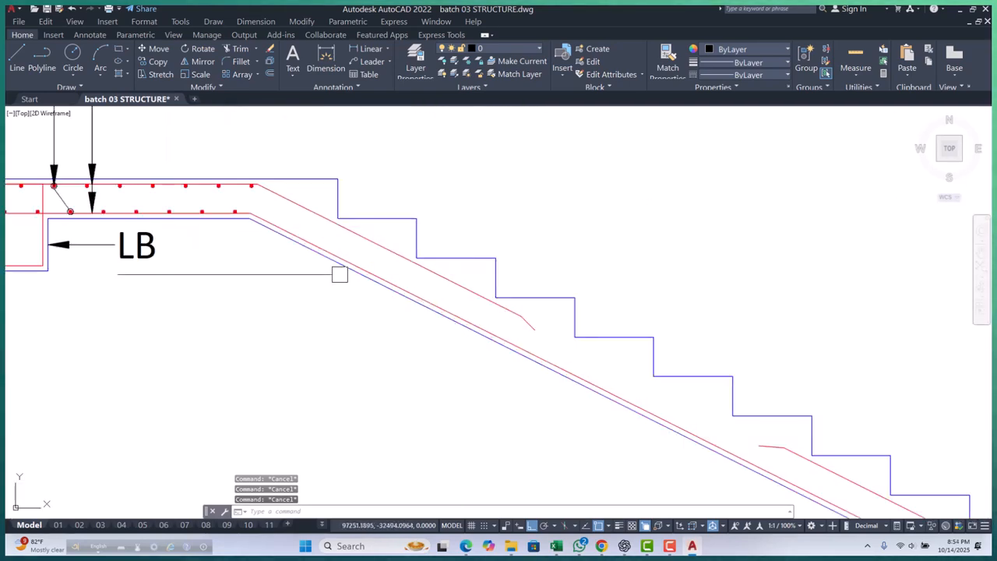
pyautogui.scroll(-4, 231, 217)
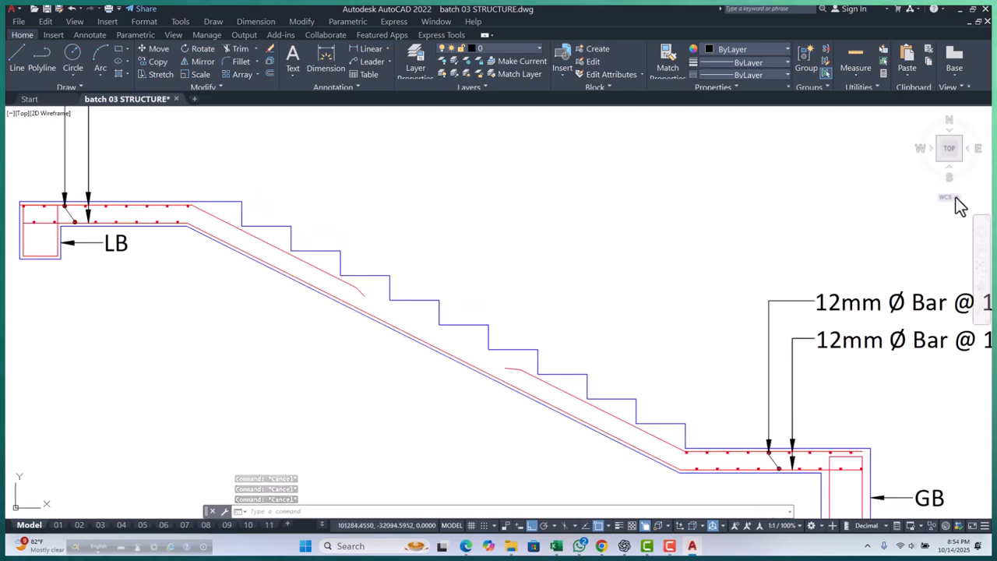
# Step: Create a new UCS with its origin at the bottom bar's upper bend and its X-axis through the bar's lower bend
pyautogui.click(943, 227)
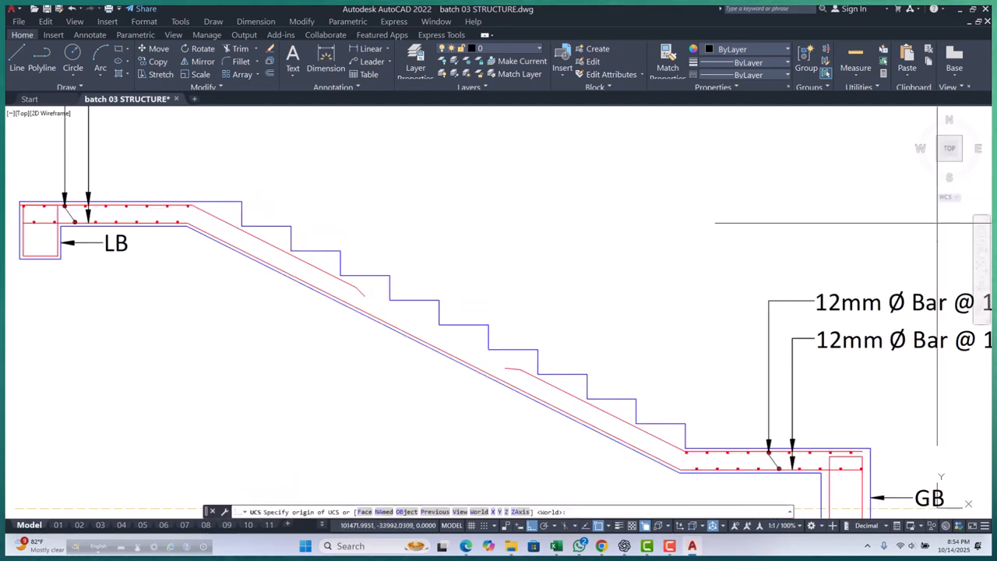
pyautogui.scroll(5, 204, 216)
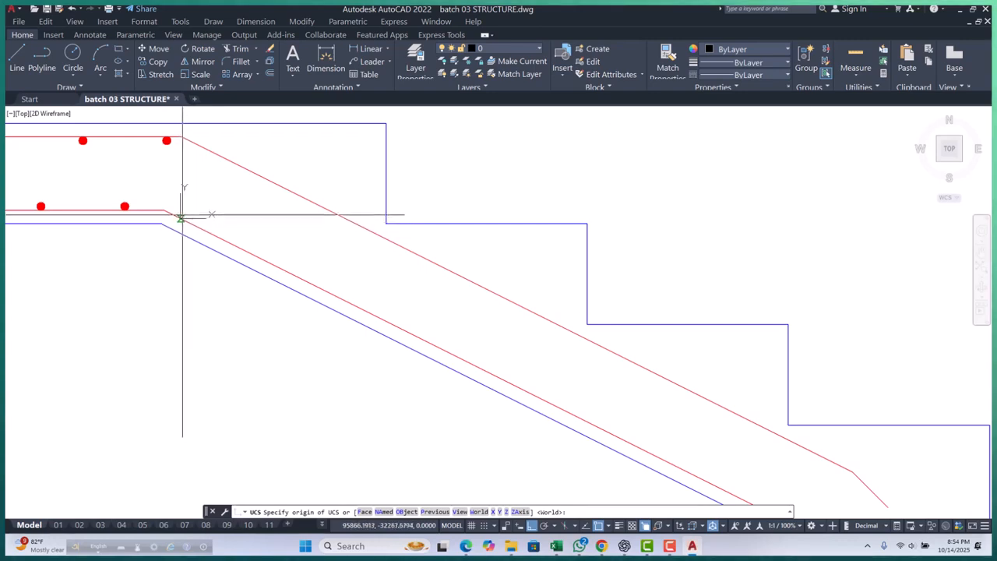
pyautogui.click(164, 210)
pyautogui.scroll(-5, 164, 210)
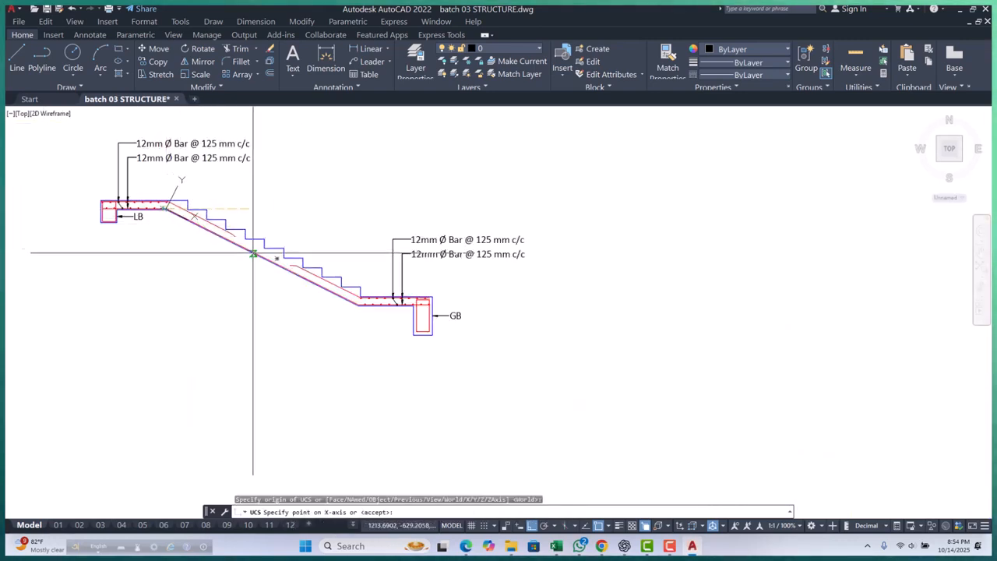
pyautogui.scroll(6, 304, 265)
pyautogui.scroll(2, 483, 352)
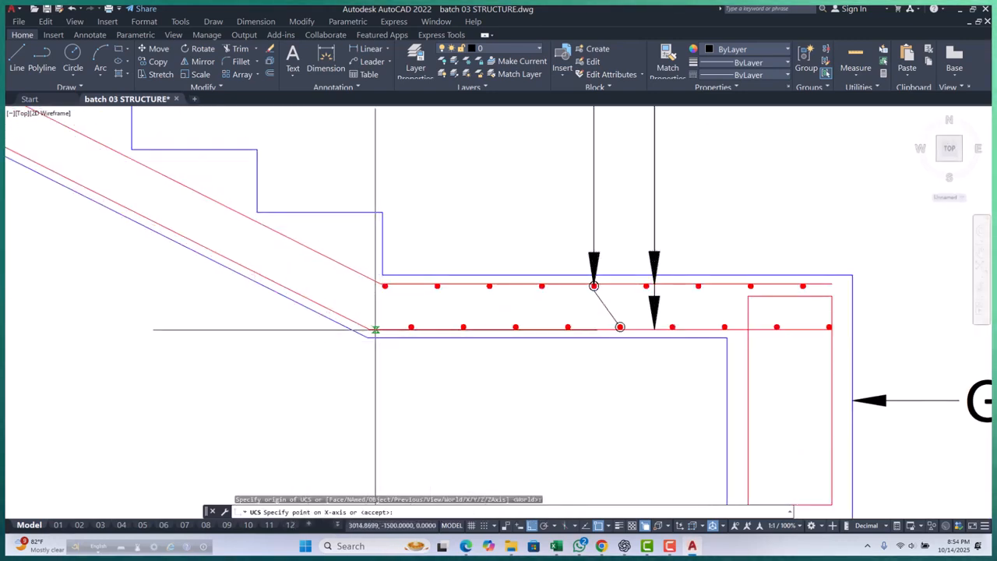
pyautogui.click(370, 329)
pyautogui.press('Return')
pyautogui.scroll(-10, 434, 336)
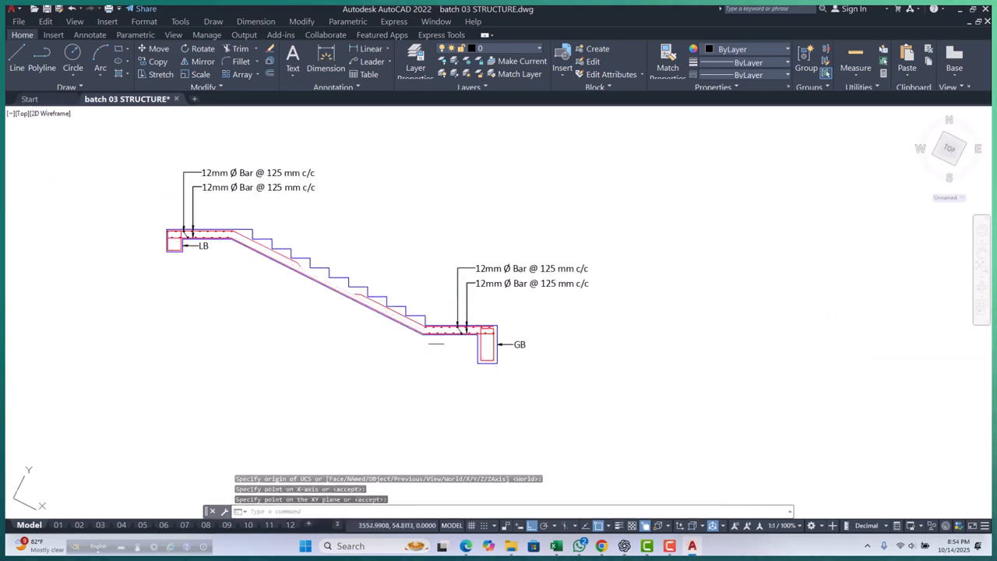
pyautogui.scroll(10, 367, 304)
pyautogui.scroll(-4, 233, 249)
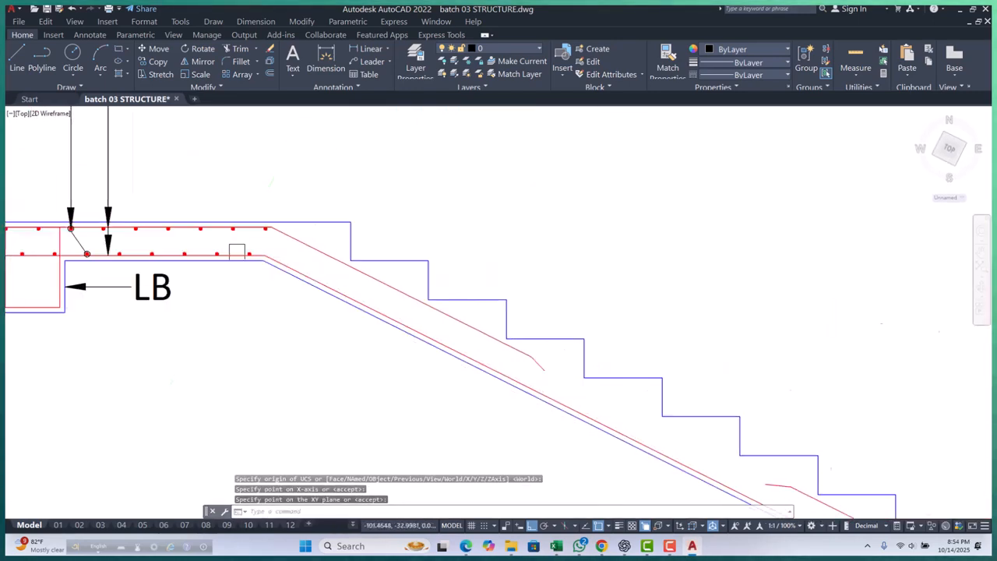
pyautogui.scroll(-4, 300, 254)
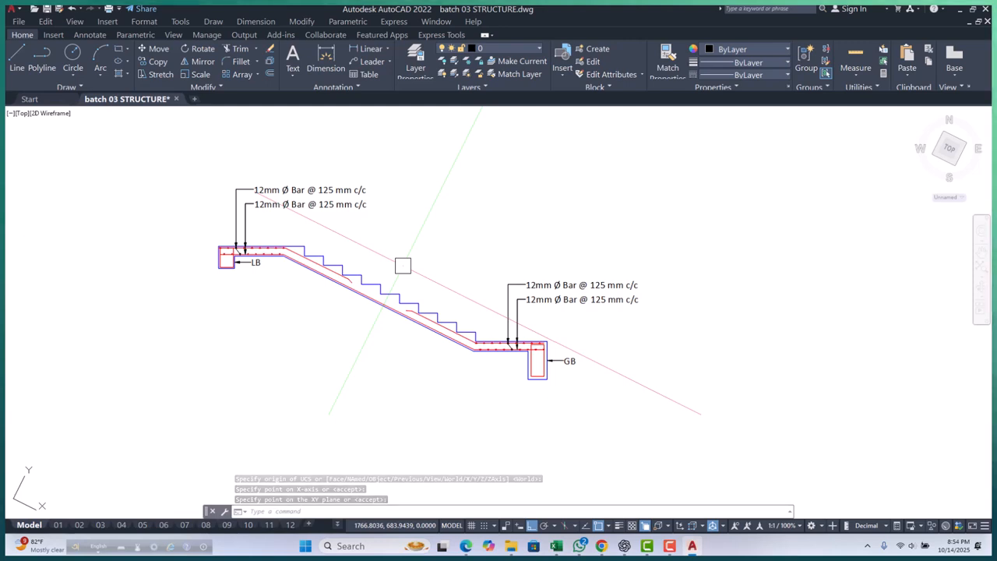
pyautogui.write('pl')
pyautogui.press('Return')
pyautogui.click(342, 235)
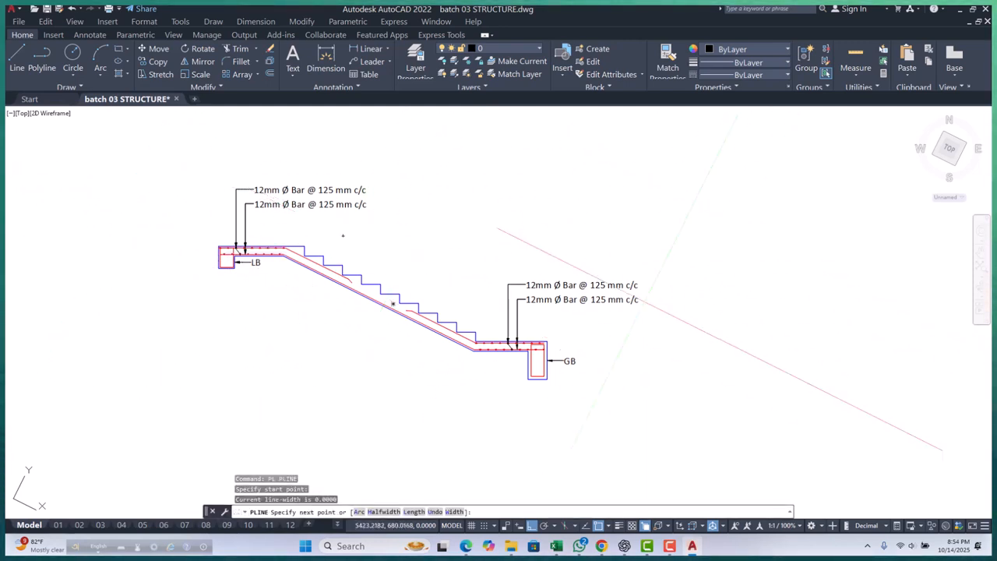
pyautogui.press('Escape')
pyautogui.press('Escape')
pyautogui.press('Escape')
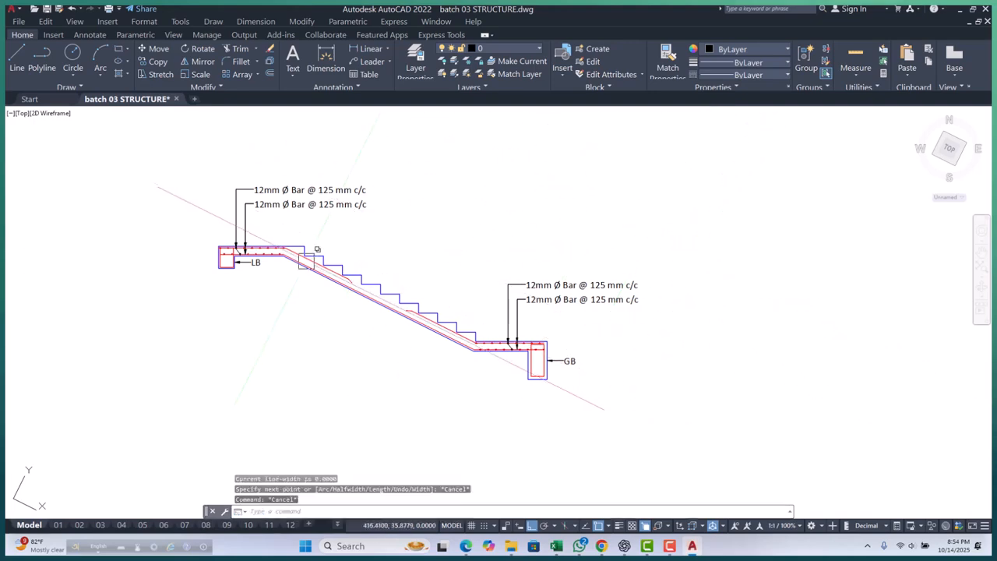
# Step: Draw a solid donut with inside diameter 0 and outside diameter 12 at the bottom bar's upper bend
pyautogui.scroll(10, 257, 254)
pyautogui.scroll(2, 293, 269)
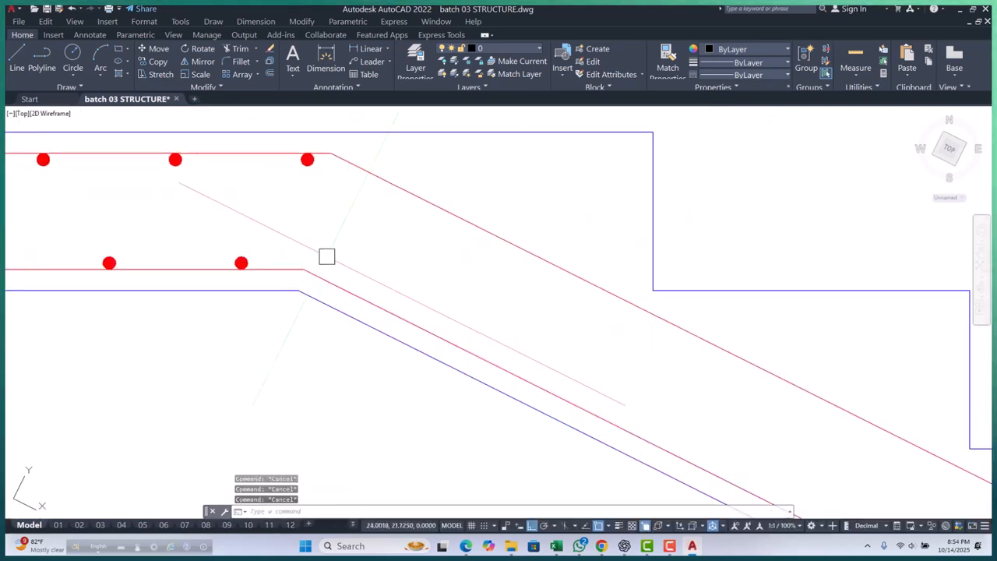
pyautogui.scroll(-8, 274, 228)
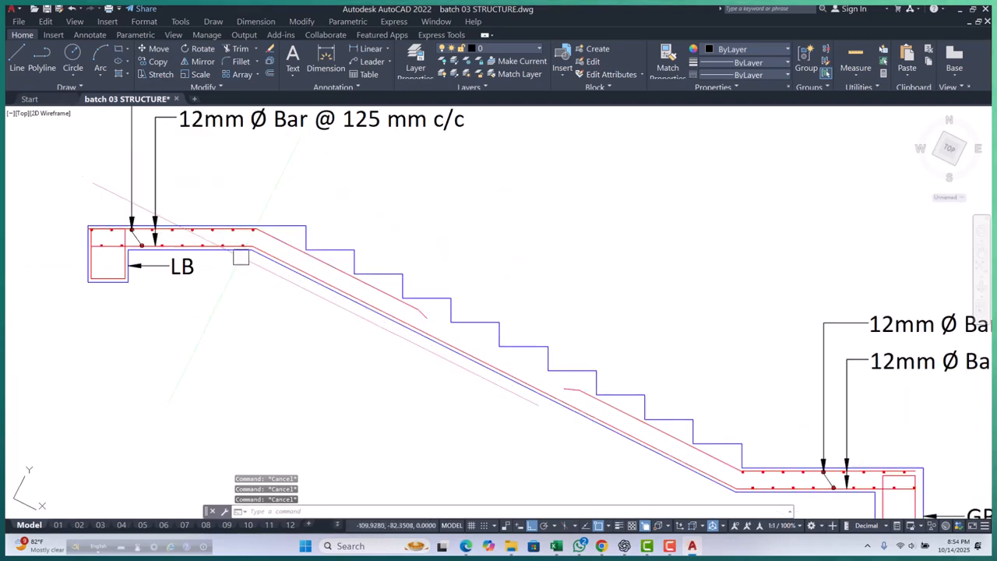
pyautogui.scroll(8, 238, 258)
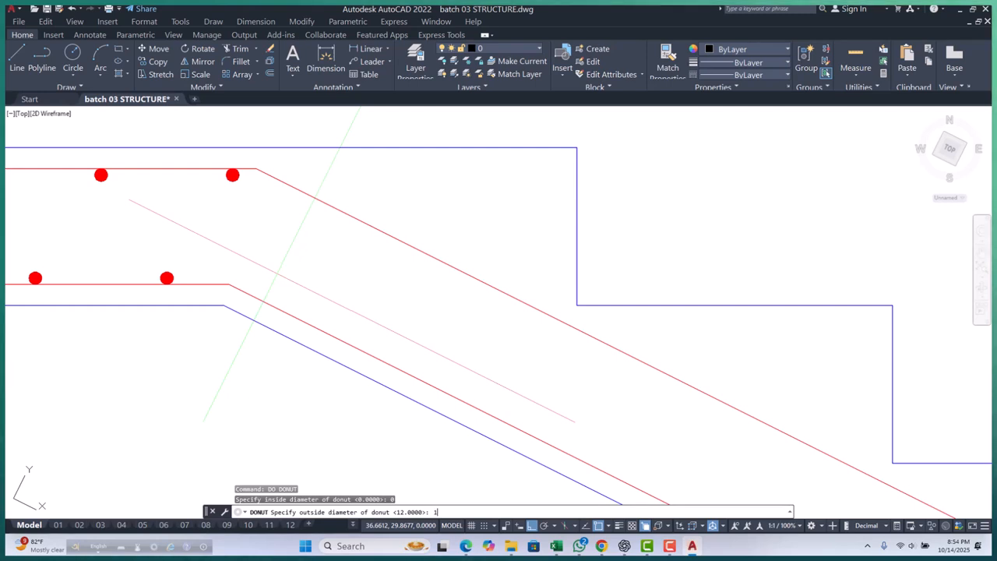
pyautogui.click(236, 284)
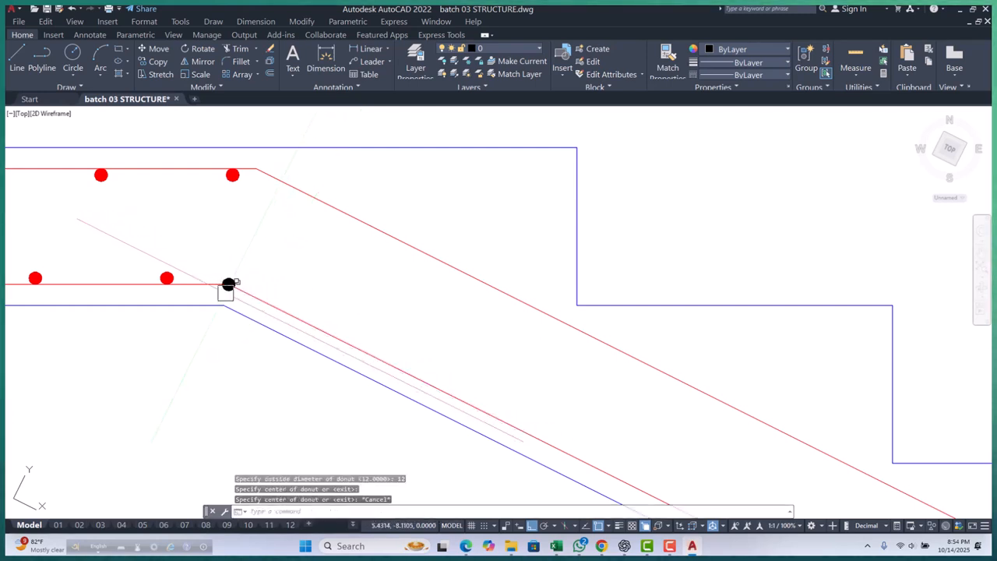
pyautogui.press('Escape')
pyautogui.press('Escape')
pyautogui.press('Escape')
# Step: Move the new donut 6 units perpendicular to the slope so it rests on top of the bottom bar
pyautogui.scroll(2, 234, 281)
pyautogui.click(191, 234)
pyautogui.click(309, 319)
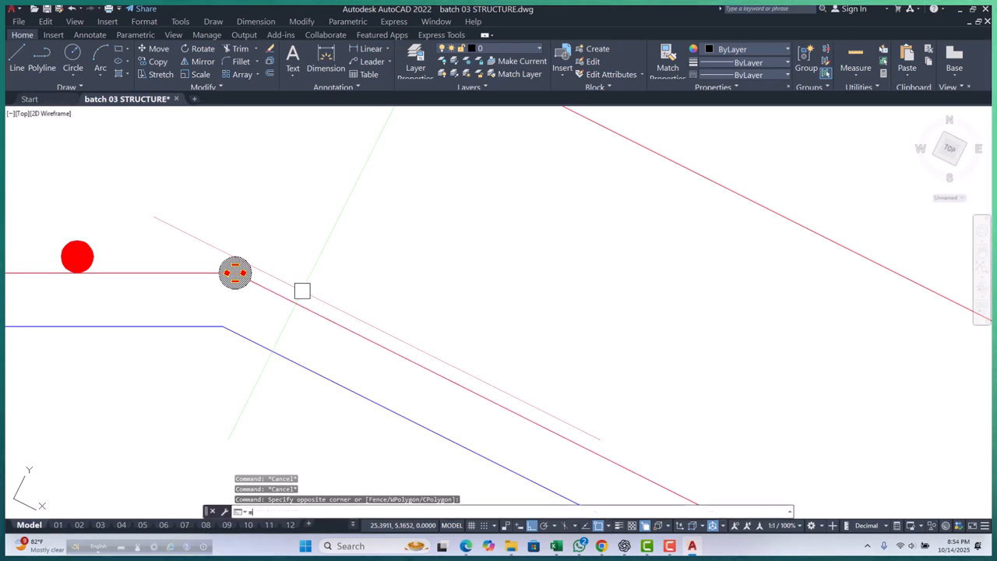
pyautogui.write('m')
pyautogui.press('Return')
pyautogui.scroll(2, 259, 295)
pyautogui.click(262, 329)
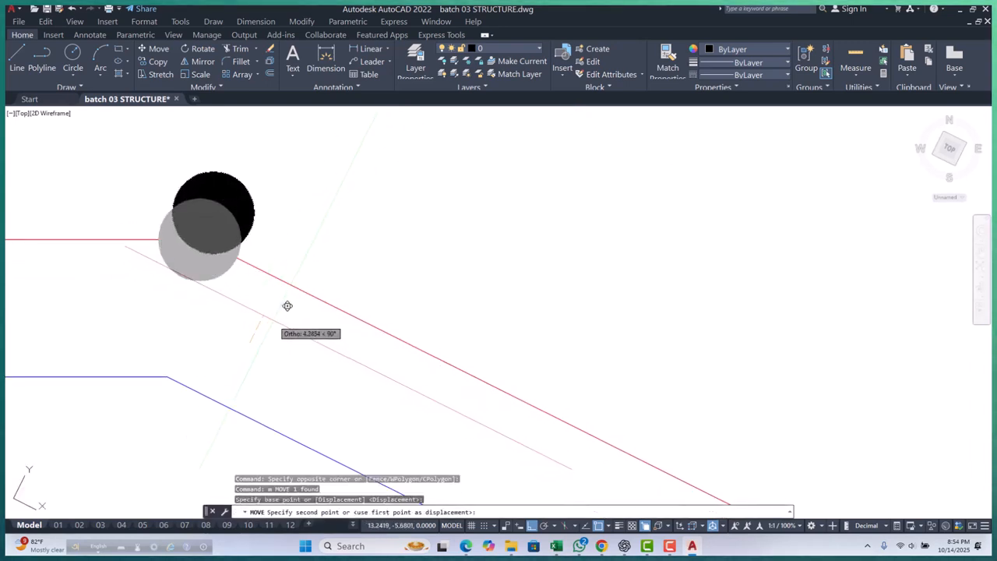
pyautogui.scroll(-5, 273, 320)
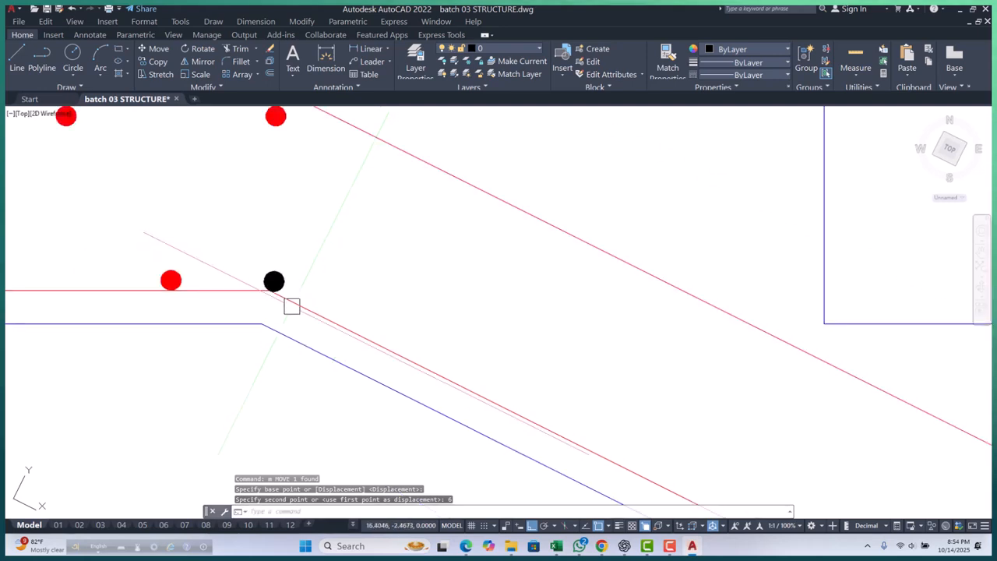
pyautogui.scroll(3, 289, 304)
pyautogui.press('Escape')
pyautogui.press('Escape')
pyautogui.press('Escape')
# Step: Assign the new donut at the upper bend to the ROD layer
pyautogui.click(259, 230)
pyautogui.click(373, 356)
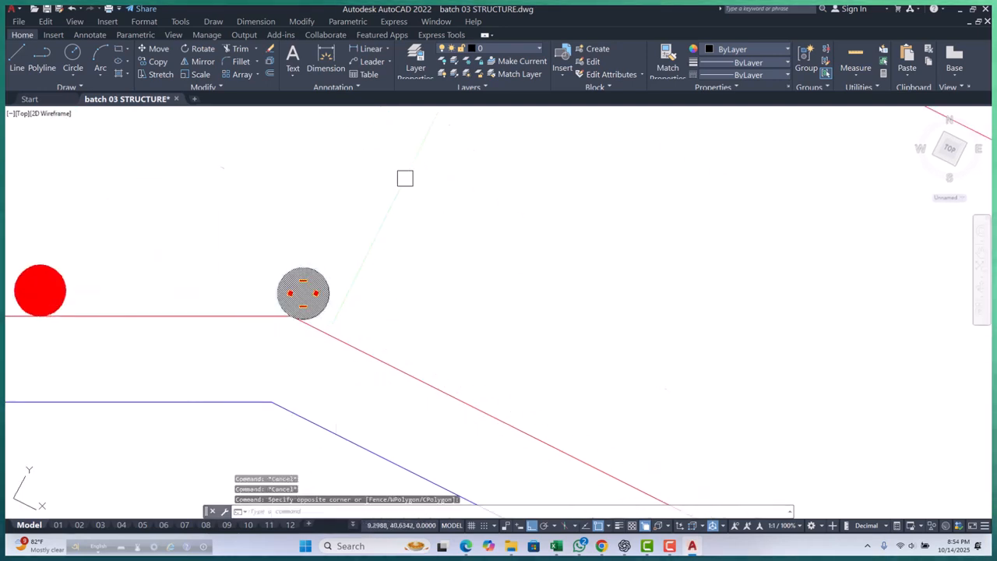
pyautogui.click(491, 48)
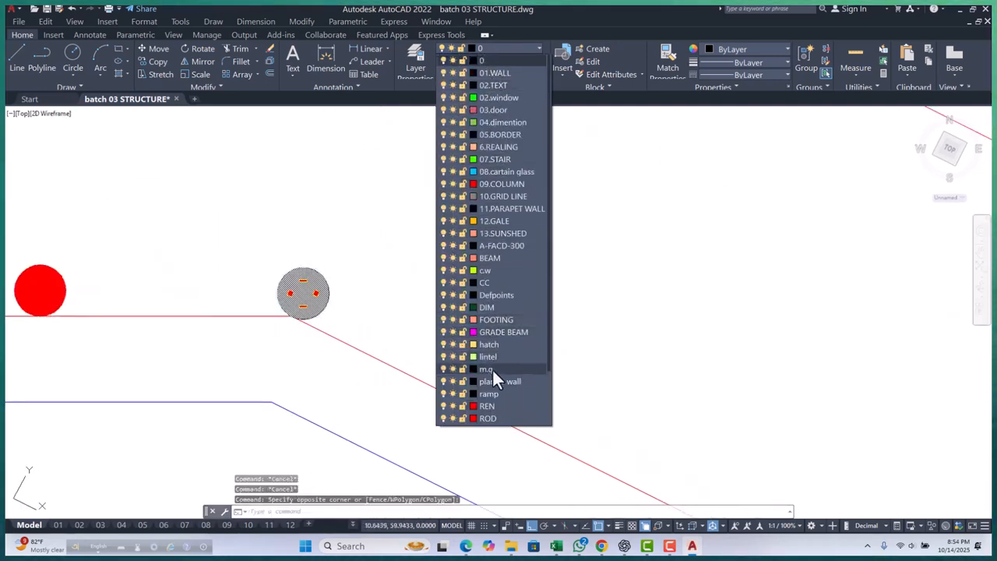
pyautogui.click(488, 417)
pyautogui.press('Escape')
pyautogui.scroll(-4, 383, 299)
pyautogui.scroll(2, 322, 280)
pyautogui.click(324, 241)
pyautogui.click(424, 334)
pyautogui.scroll(-4, 322, 226)
pyautogui.write('a')
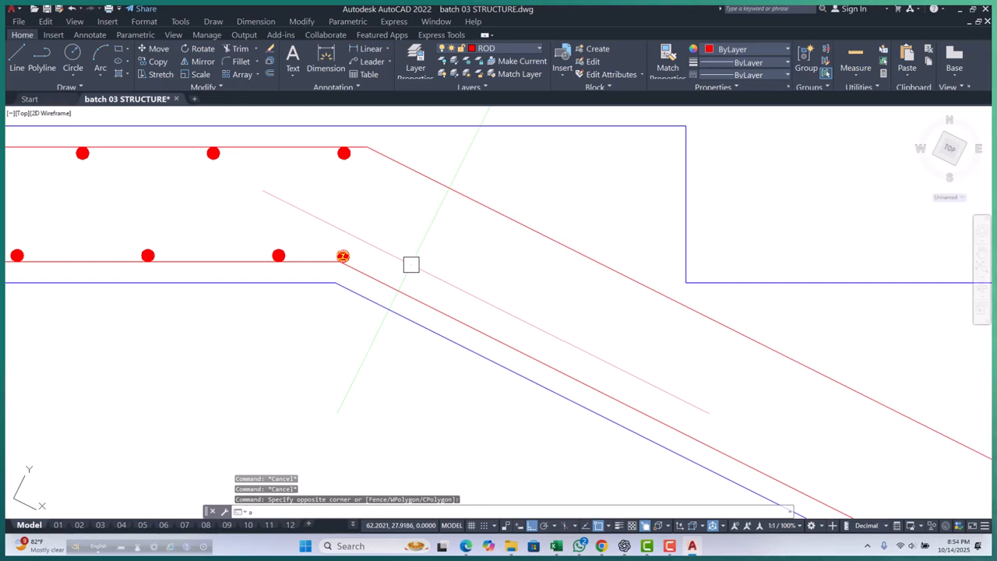
pyautogui.press('Return')
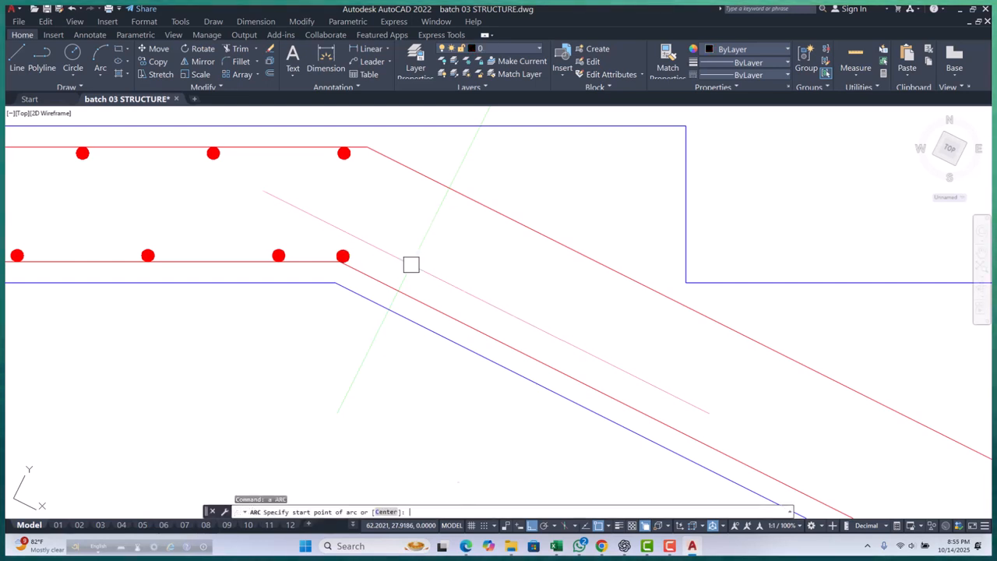
pyautogui.press('Escape')
pyautogui.press('Escape')
# Step: Create a rectangular array of the donut along the sloping bottom bar with 1 row and a column spacing of 125
pyautogui.scroll(2, 343, 249)
pyautogui.click(325, 197)
pyautogui.click(395, 287)
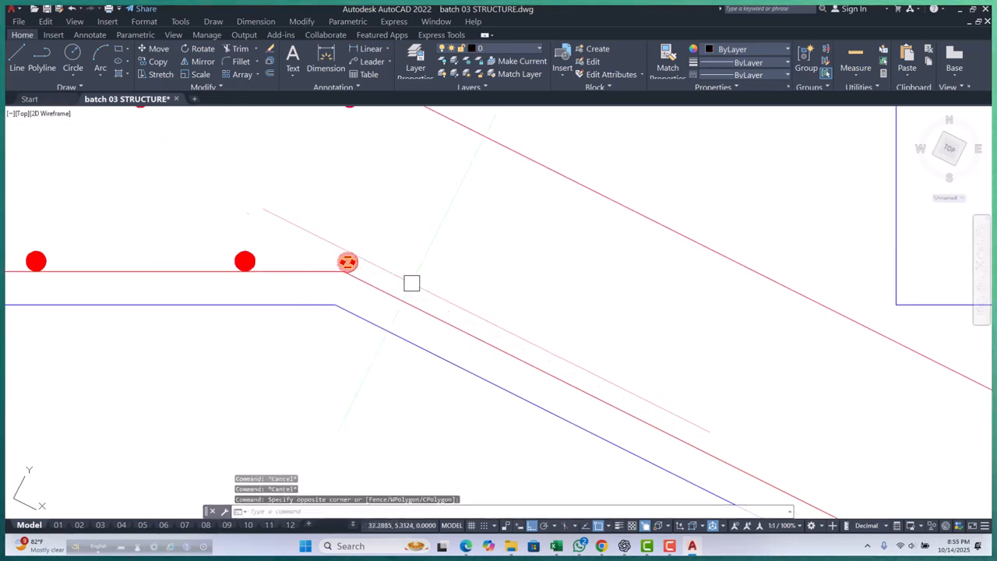
pyautogui.write('ar')
pyautogui.press('Return')
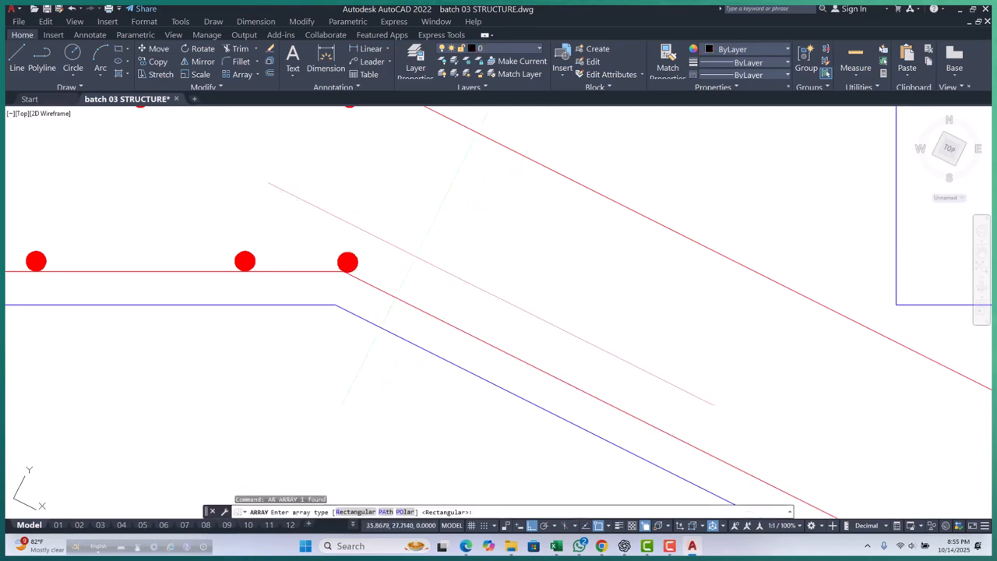
pyautogui.click(355, 513)
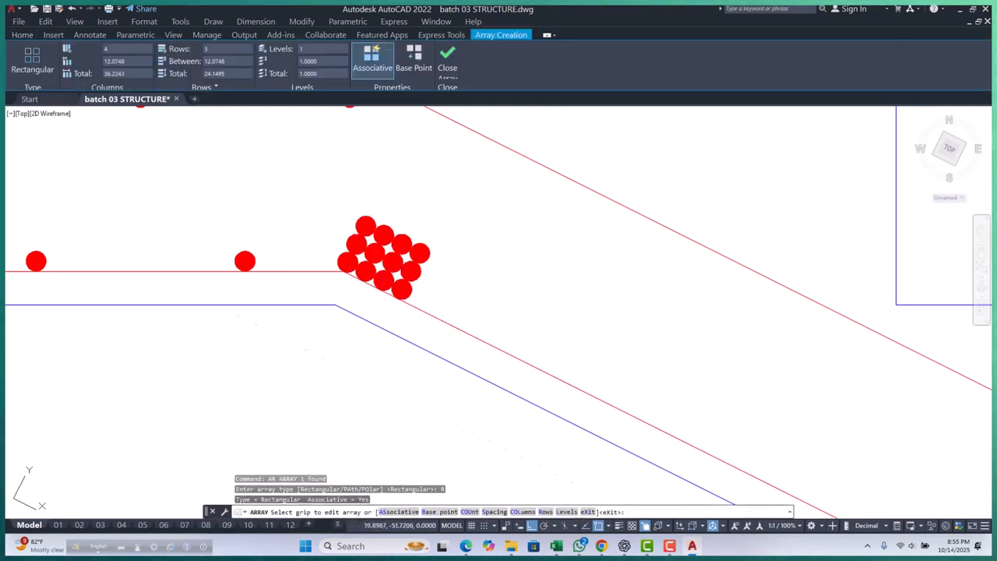
pyautogui.click(115, 49)
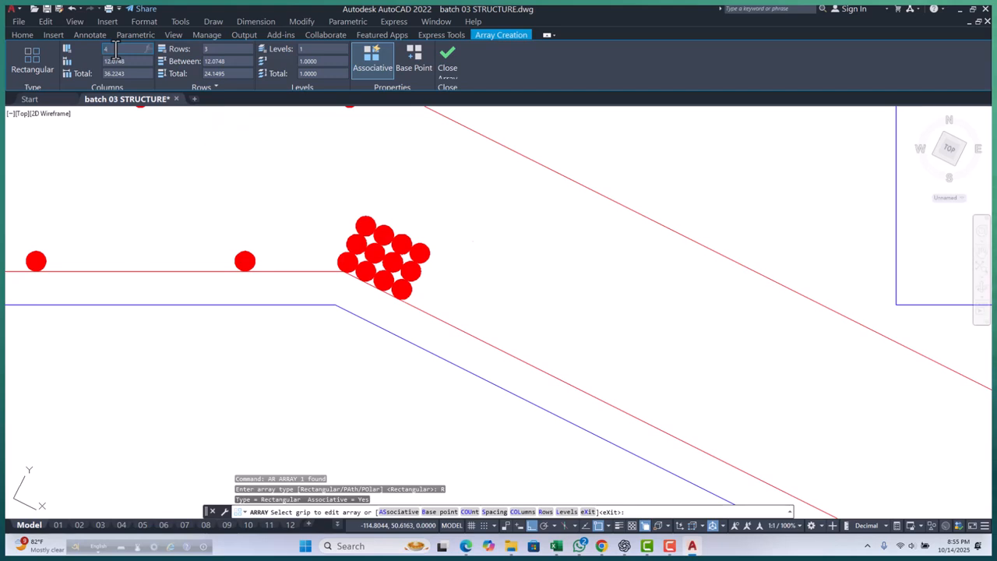
pyautogui.click(217, 50)
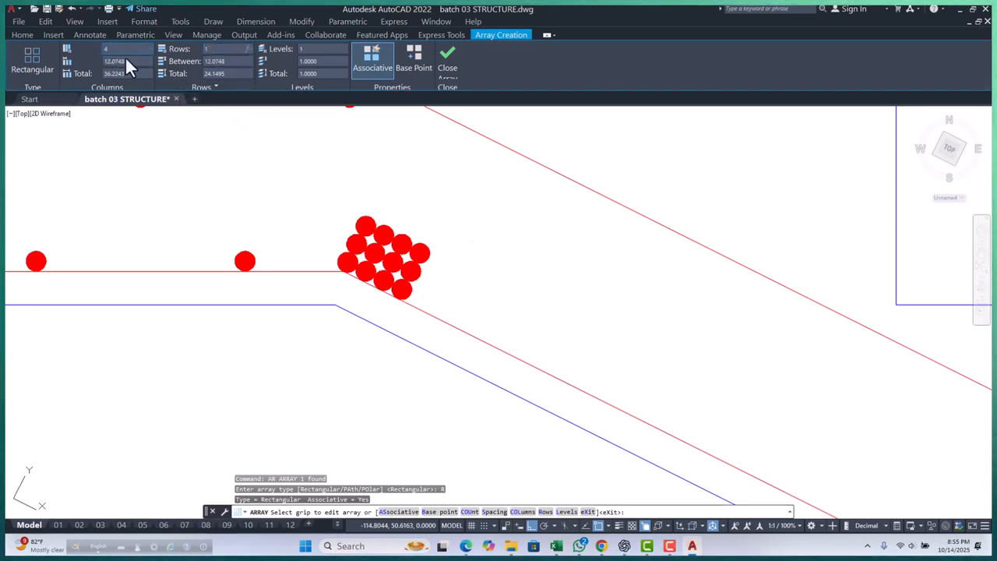
pyautogui.press('Return')
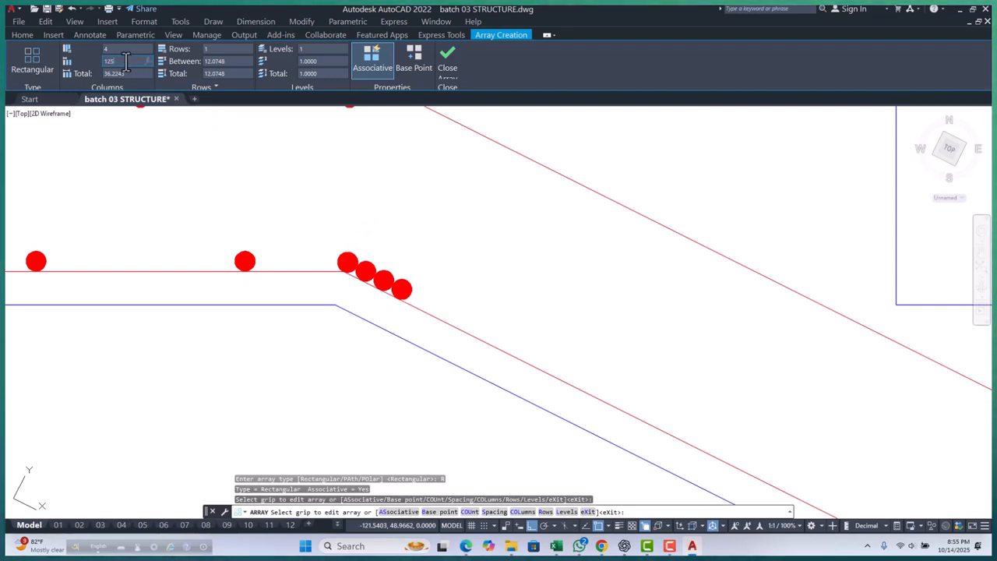
pyautogui.press('Return')
pyautogui.scroll(-10, 206, 148)
pyautogui.press('Return')
# Step: Extend the donut array's column count to 28 by stretching it along the slope to the bottom bar's lower bend
pyautogui.scroll(2, 254, 165)
pyautogui.scroll(6, 254, 165)
pyautogui.click(340, 261)
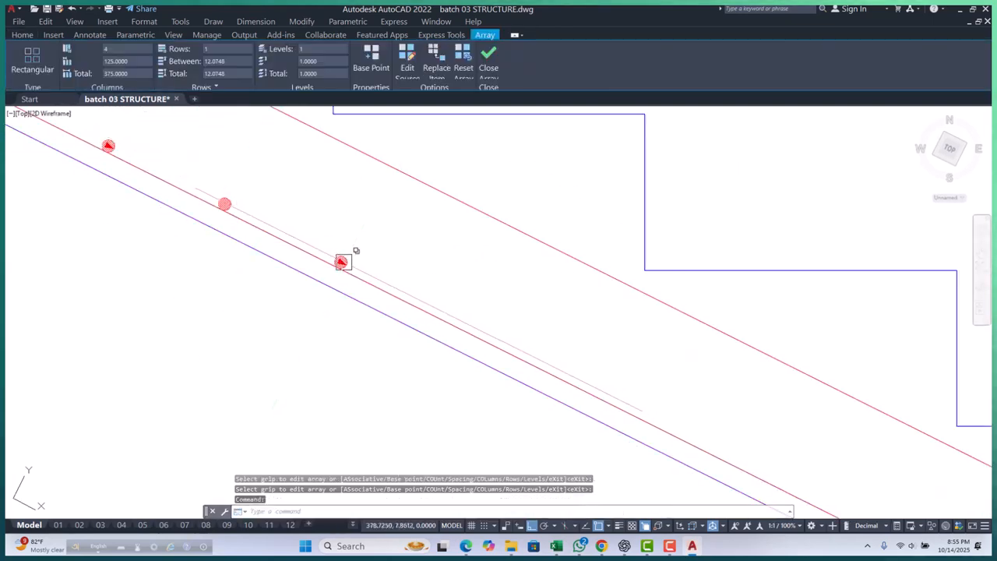
pyautogui.click(340, 261)
pyautogui.scroll(-6, 296, 218)
pyautogui.scroll(2, 299, 228)
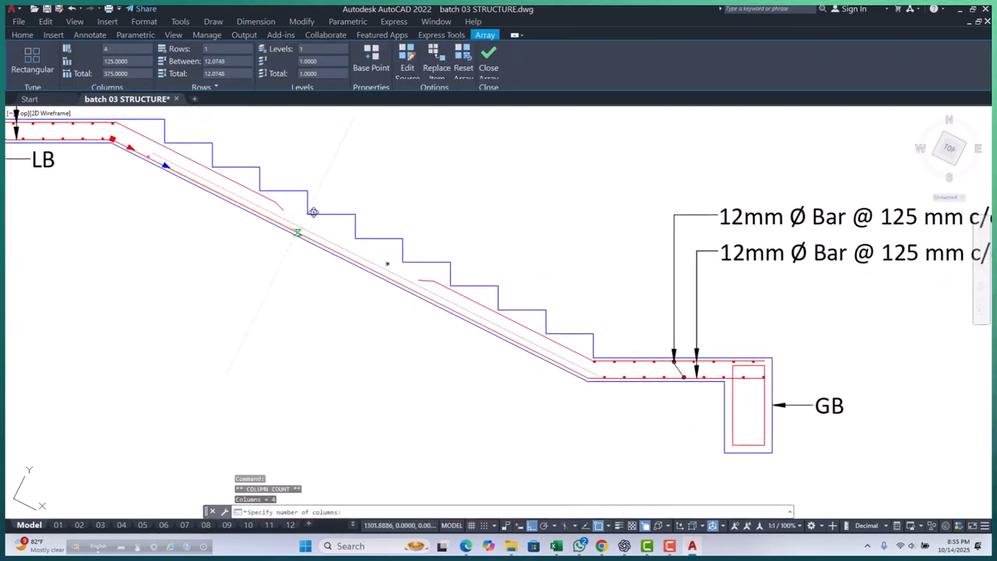
pyautogui.scroll(-1, 489, 292)
pyautogui.scroll(4, 482, 315)
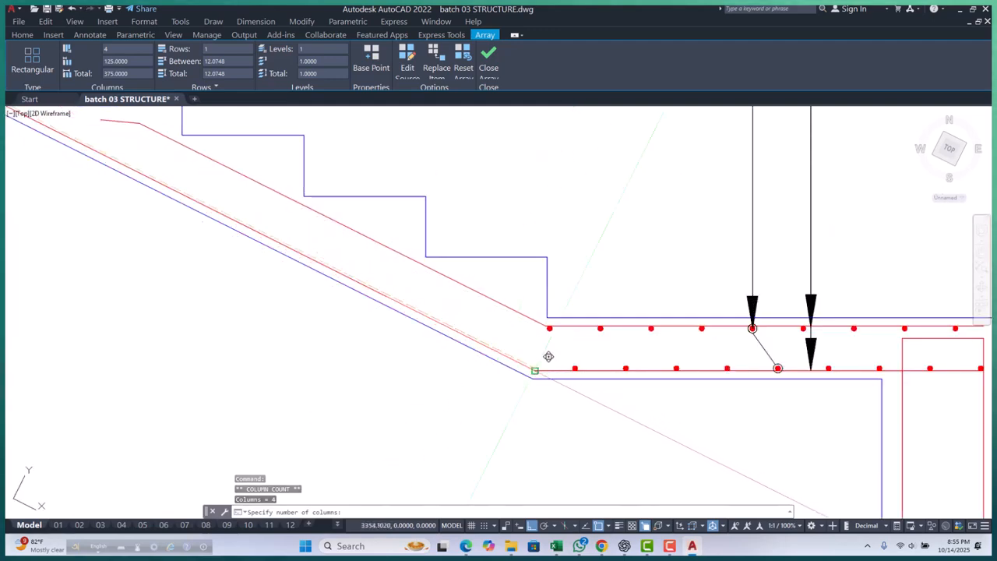
pyautogui.scroll(4, 548, 356)
pyautogui.scroll(4, 581, 378)
pyautogui.scroll(-3, 581, 361)
pyautogui.press('Escape')
pyautogui.press('Escape')
pyautogui.press('Escape')
pyautogui.scroll(-6, 467, 311)
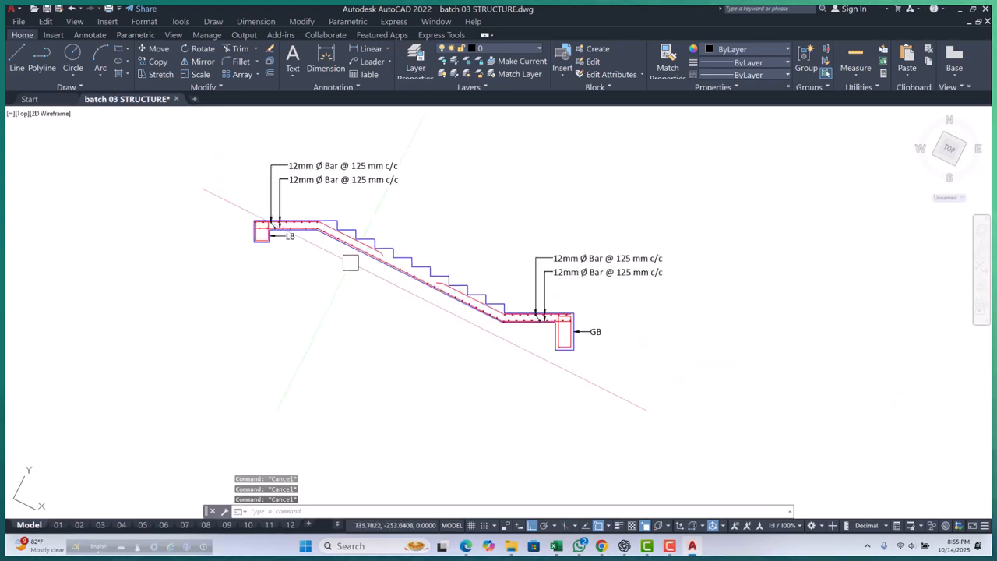
# Step: Move the whole donut array a short distance down the slope, parallel to the bottom bar
pyautogui.scroll(15, 627, 364)
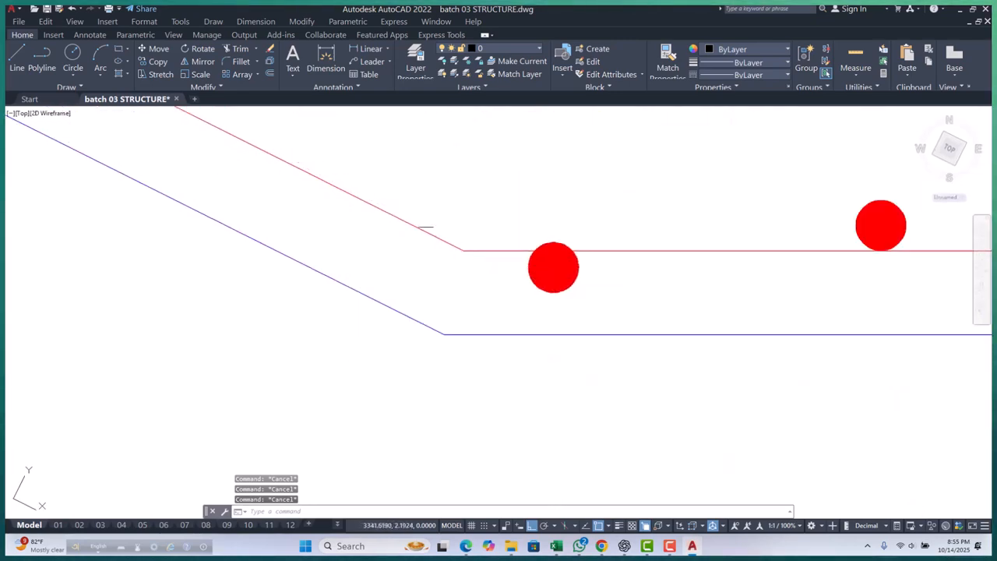
pyautogui.click(564, 288)
pyautogui.scroll(-5, 444, 240)
pyautogui.scroll(5, 508, 240)
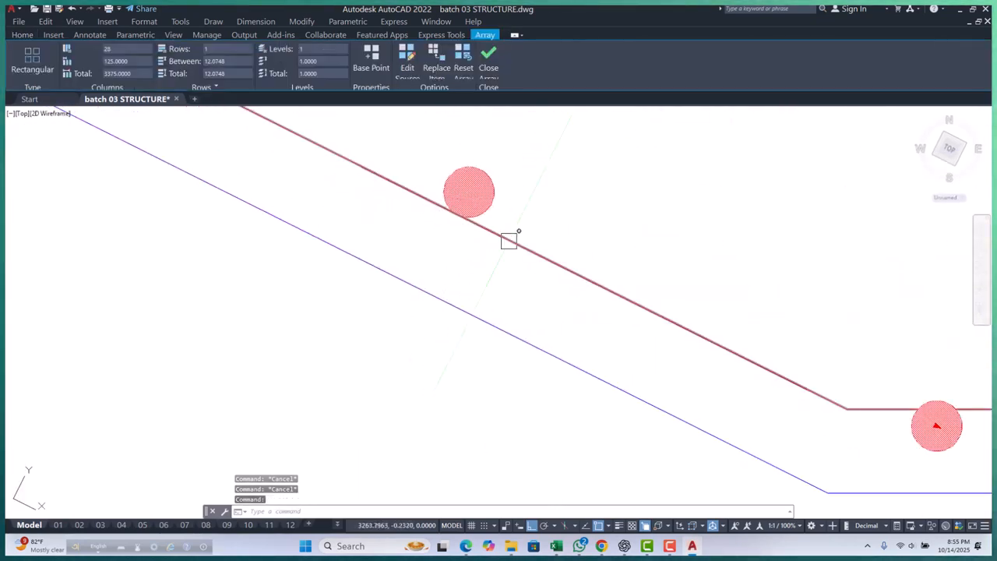
pyautogui.write('m')
pyautogui.press('Return')
pyautogui.scroll(-3, 467, 234)
pyautogui.scroll(2, 405, 218)
pyautogui.click(426, 276)
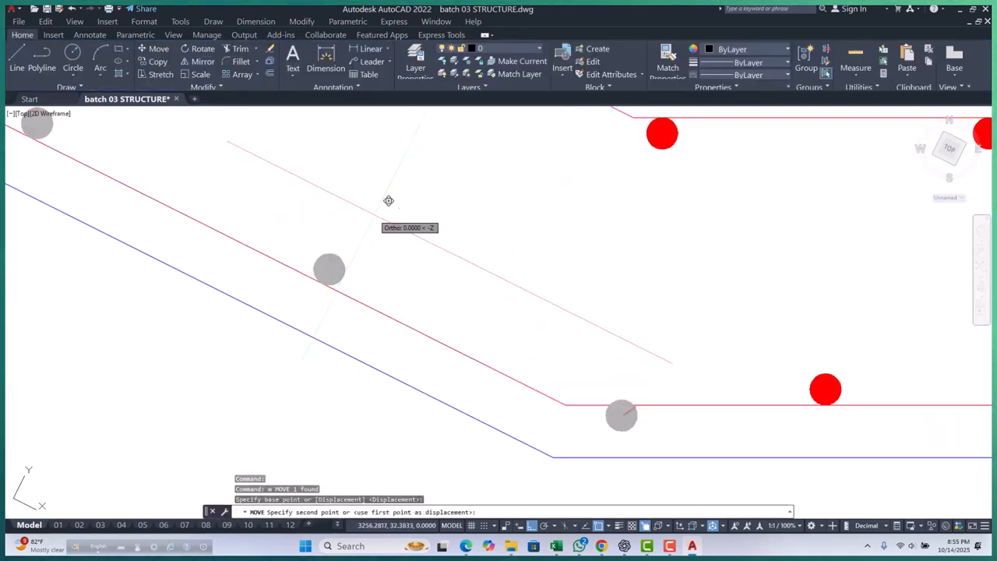
pyautogui.click(442, 235)
pyautogui.scroll(-4, 433, 265)
pyautogui.scroll(2, 510, 320)
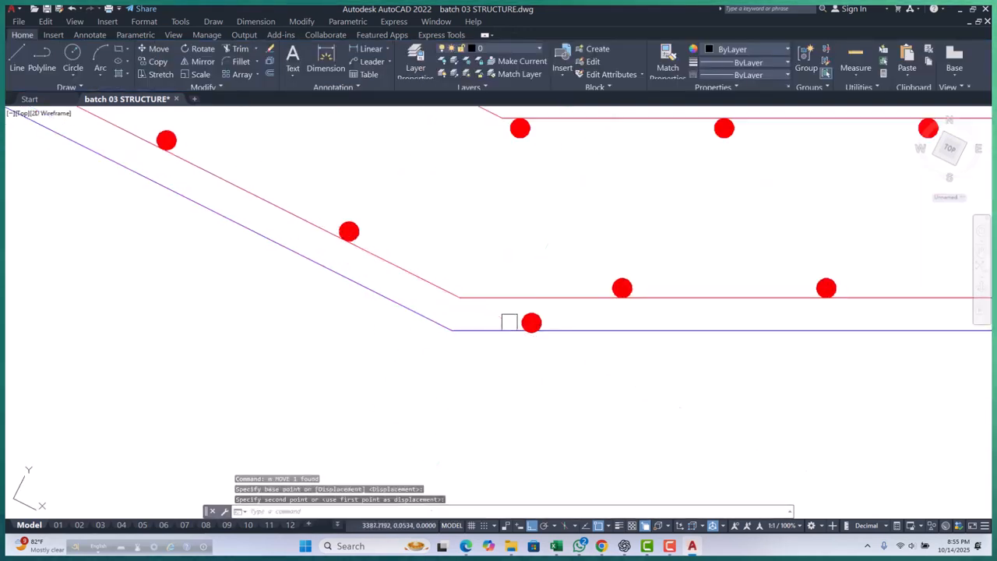
# Step: Reduce the array by one column to drop the donut lying beyond the bottom bar's lower bend
pyautogui.click(531, 322)
pyautogui.click(531, 321)
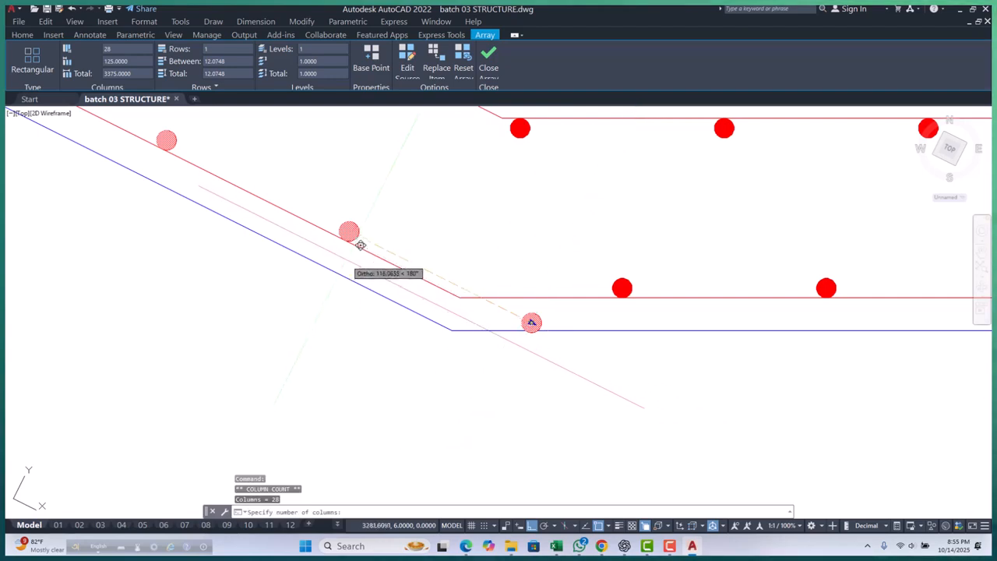
pyautogui.scroll(3, 352, 227)
pyautogui.press('Escape')
pyautogui.press('Escape')
pyautogui.press('Escape')
pyautogui.scroll(-4, 462, 291)
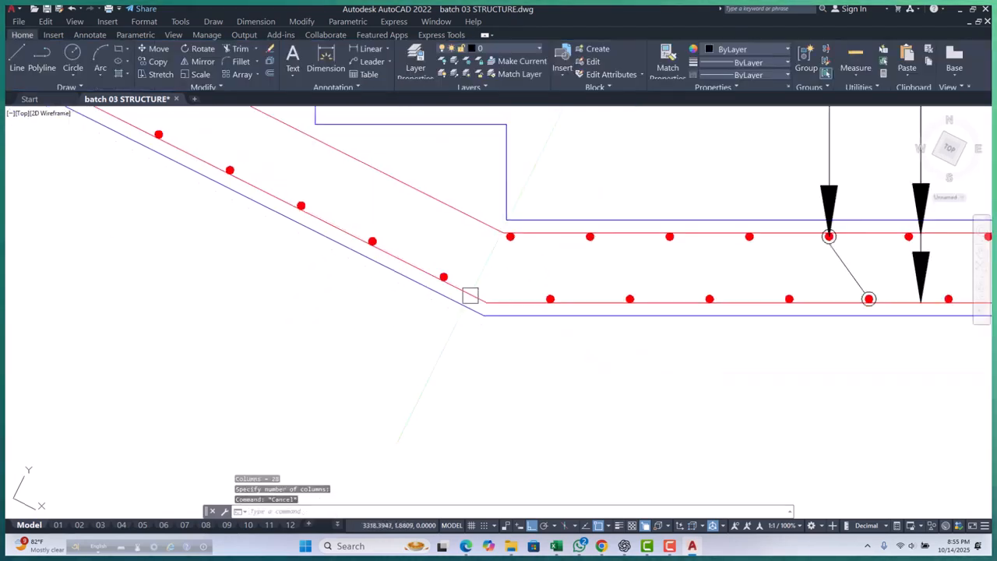
pyautogui.moveTo(555, 315); pyautogui.dragTo(640, 355, button='middle')
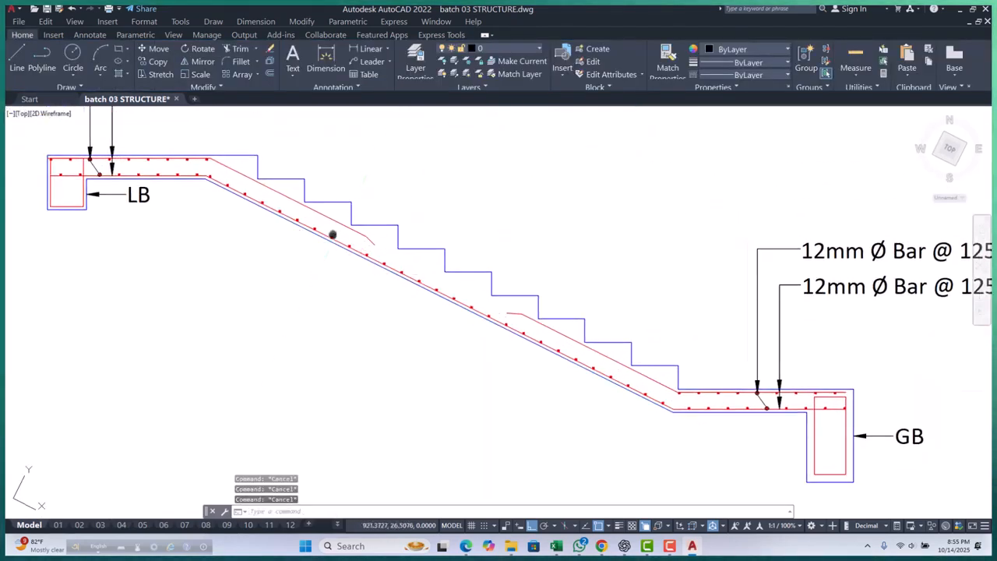
pyautogui.moveTo(336, 236); pyautogui.dragTo(244, 170, button='middle')
pyautogui.scroll(6, 499, 346)
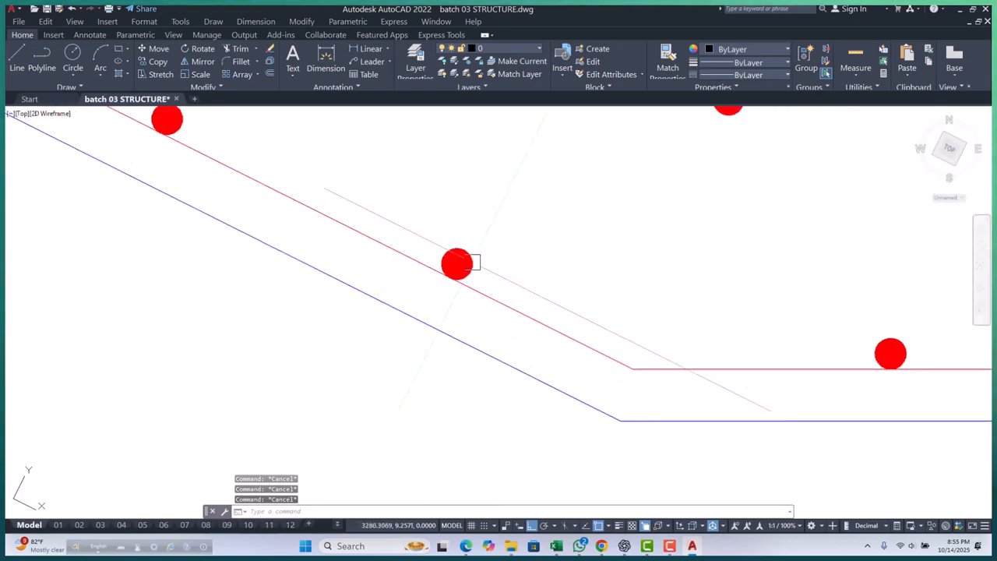
pyautogui.click(470, 263)
pyautogui.write('m')
pyautogui.press('space')
pyautogui.click(442, 189)
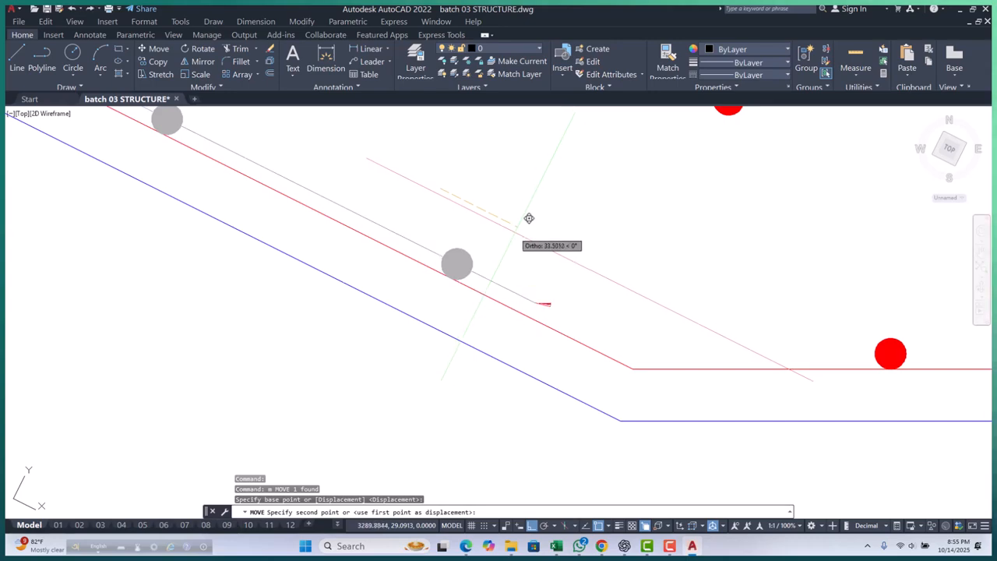
pyautogui.press('Escape')
pyautogui.scroll(-4, 561, 288)
pyautogui.press('Escape')
pyautogui.press('Escape')
# Step: Examine the distribution bars along the sloping waist slab and the overall stair section
pyautogui.scroll(-1, 565, 314)
pyautogui.moveTo(311, 231)
pyautogui.mouseDown(button='middle')
pyautogui.moveTo(385, 283)
pyautogui.moveTo(388, 255)
pyautogui.mouseUp(button='middle')
pyautogui.scroll(-1, 380, 281)
pyautogui.scroll(1, 388, 254)
pyautogui.scroll(3, 381, 255)
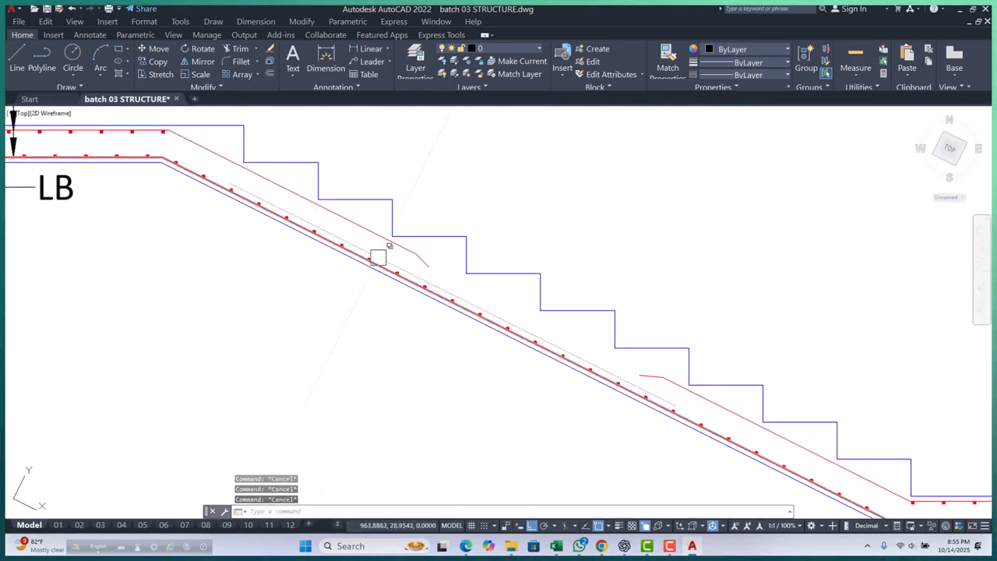
pyautogui.scroll(-3, 441, 303)
pyautogui.moveTo(441, 303)
pyautogui.mouseDown(button='middle')
pyautogui.moveTo(418, 286)
pyautogui.moveTo(419, 324)
pyautogui.mouseUp(button='middle')
pyautogui.moveTo(362, 291); pyautogui.dragTo(359, 317, button='middle')
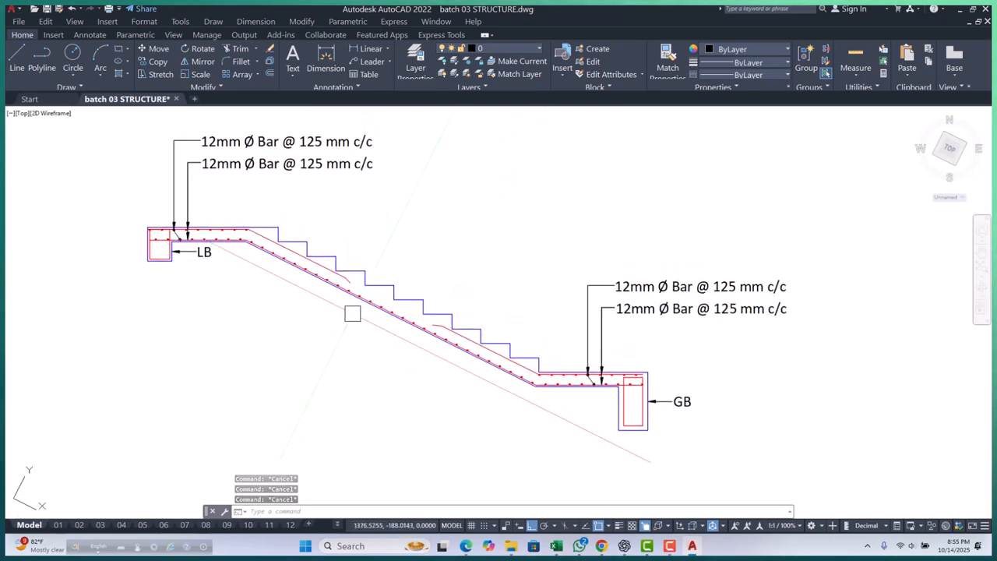
# Step: Draw a reference line perpendicular to the slope between the bottom and top bars near the upper bend
pyautogui.scroll(5, 363, 303)
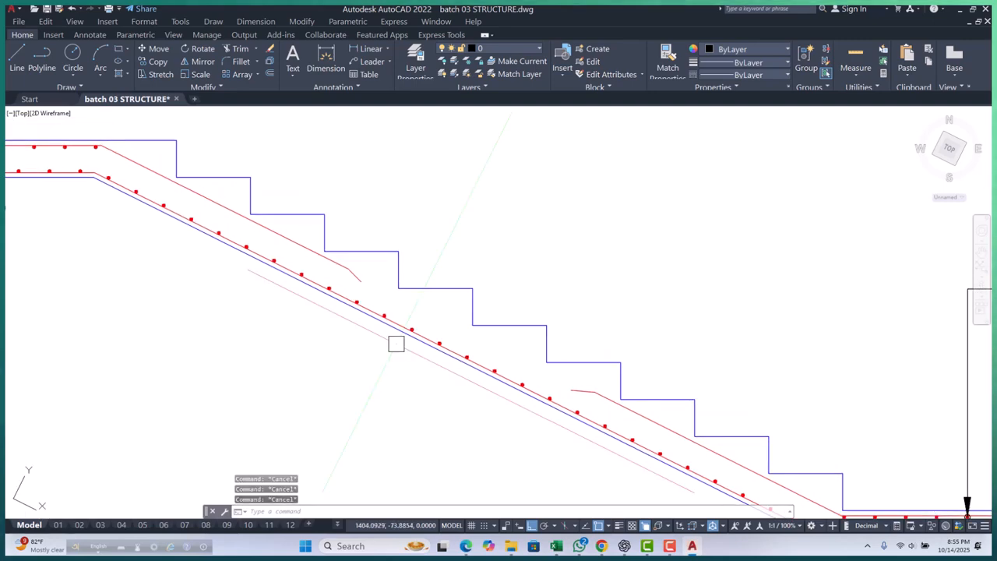
pyautogui.scroll(-5, 394, 340)
pyautogui.scroll(4, 350, 301)
pyautogui.scroll(-2, 382, 307)
pyautogui.scroll(-1, 381, 306)
pyautogui.scroll(5, 350, 318)
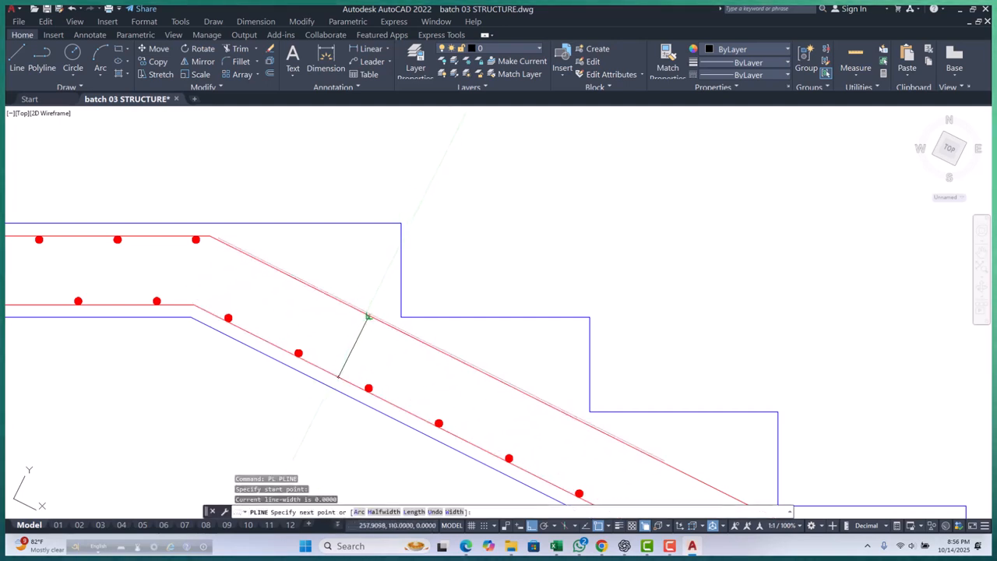
pyautogui.click(368, 317)
pyautogui.press('Escape')
pyautogui.press('Escape')
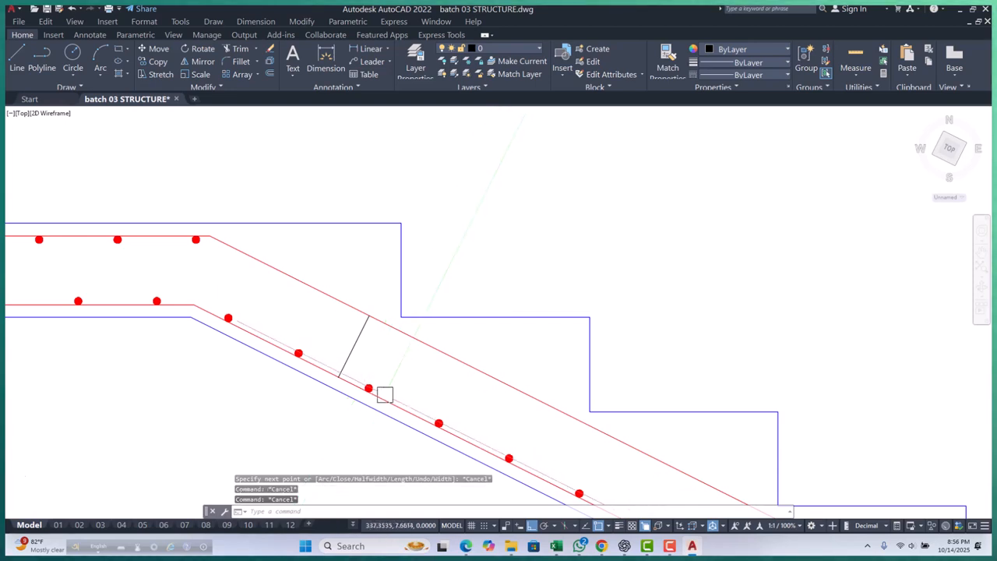
# Step: Mirror the donut array onto the top bar about an axis along the slope through the reference line's midpoint, keeping the source
pyautogui.scroll(3, 360, 380)
pyautogui.click(349, 377)
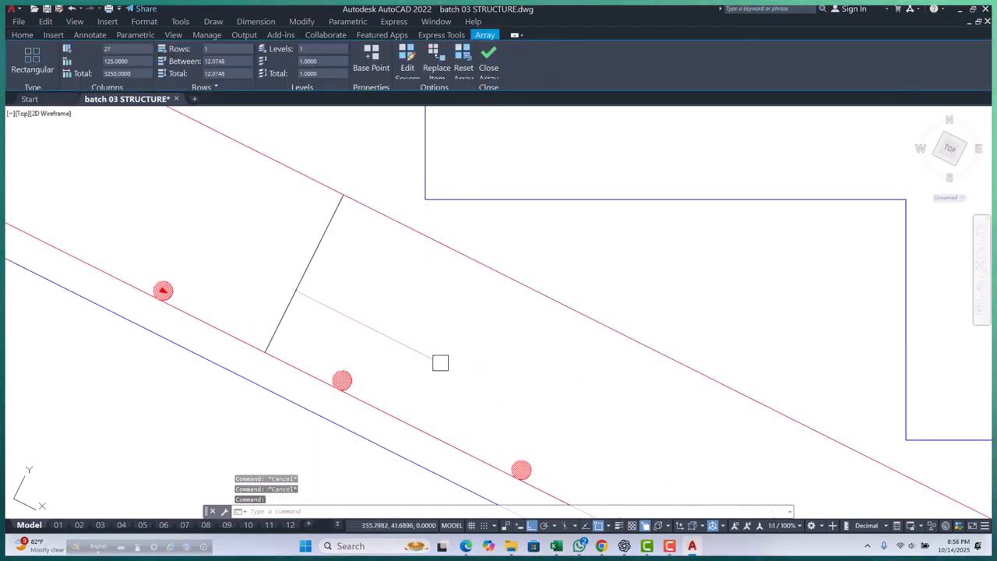
pyautogui.write('mi')
pyautogui.press('Return')
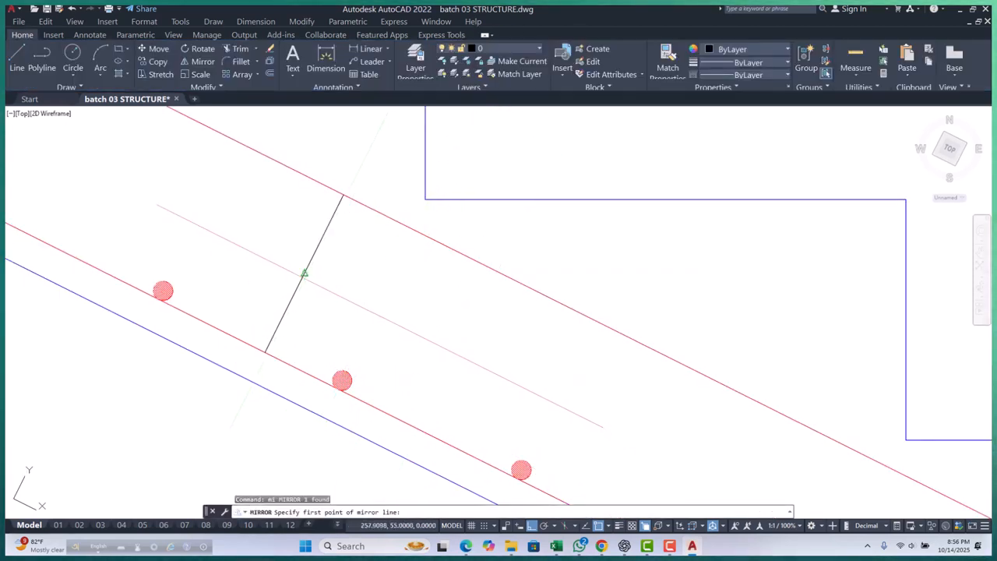
pyautogui.click(304, 273)
pyautogui.press('Return')
pyautogui.scroll(-4, 456, 334)
pyautogui.scroll(5, 412, 283)
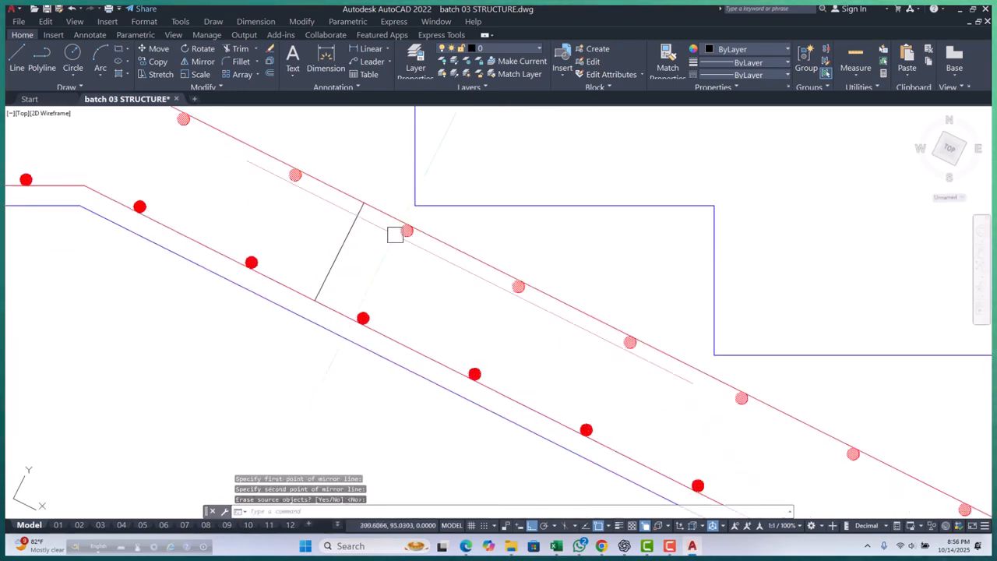
# Step: Move the mirrored donut array 62.5 mm down the slope to stagger it against the bottom dots
pyautogui.click(409, 274)
pyautogui.write('m')
pyautogui.press('Return')
pyautogui.click(377, 271)
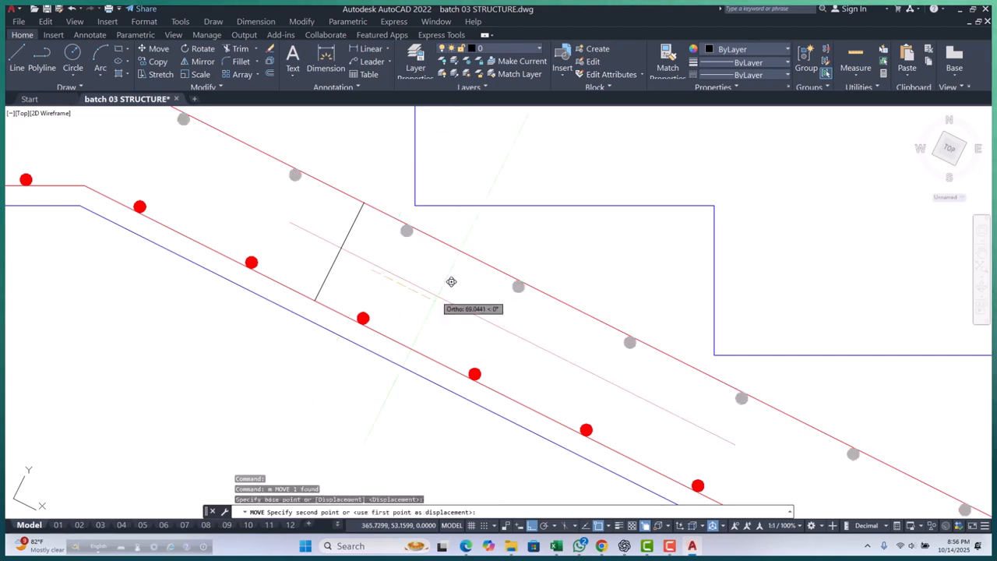
pyautogui.write('62.5')
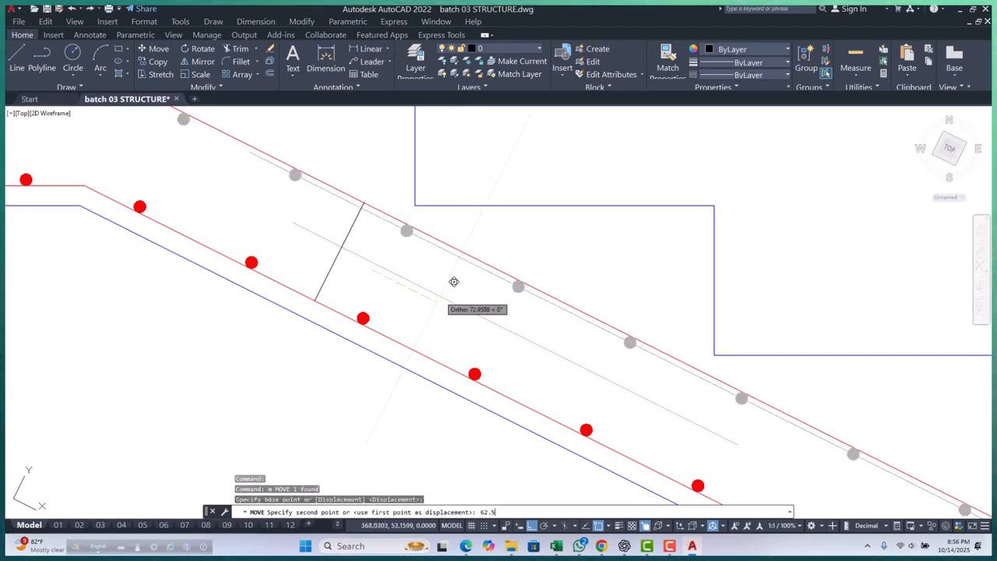
pyautogui.press('Return')
pyautogui.scroll(-3, 436, 293)
pyautogui.scroll(3, 397, 272)
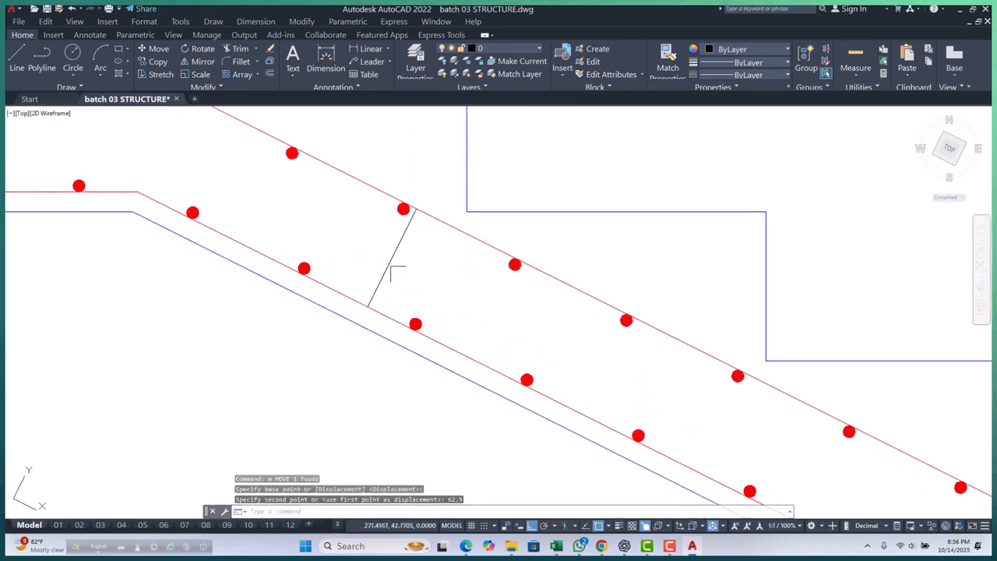
# Step: Erase the perpendicular reference line between the bottom and top bars
pyautogui.write('e')
pyautogui.press('Return')
pyautogui.scroll(-5, 426, 274)
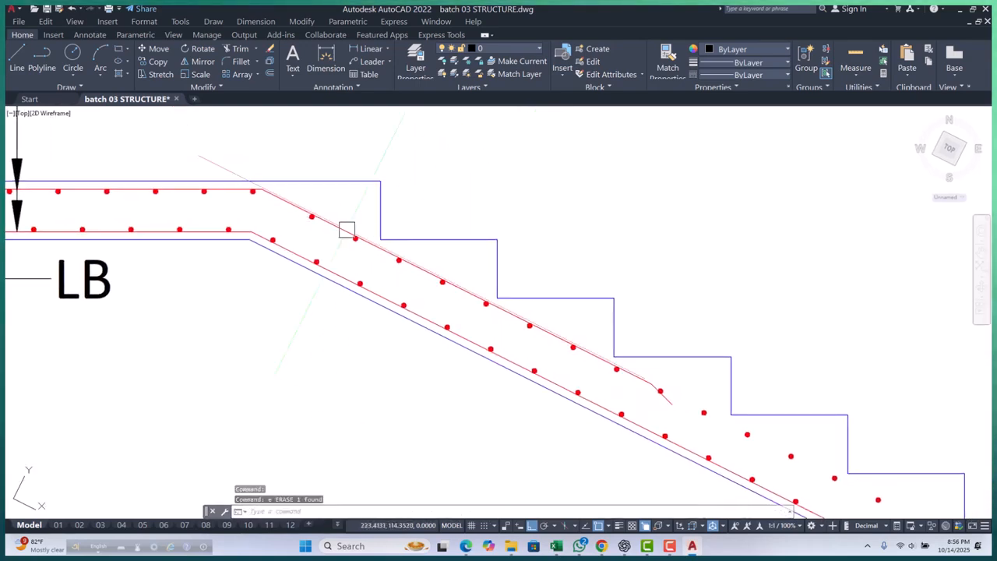
# Step: Reduce the mirrored donut array to 8 columns, ending just before the bent end of the upper top bar
pyautogui.scroll(3, 397, 262)
pyautogui.moveTo(565, 349); pyautogui.dragTo(379, 252, button='middle')
pyautogui.scroll(3, 586, 361)
pyautogui.click(603, 353)
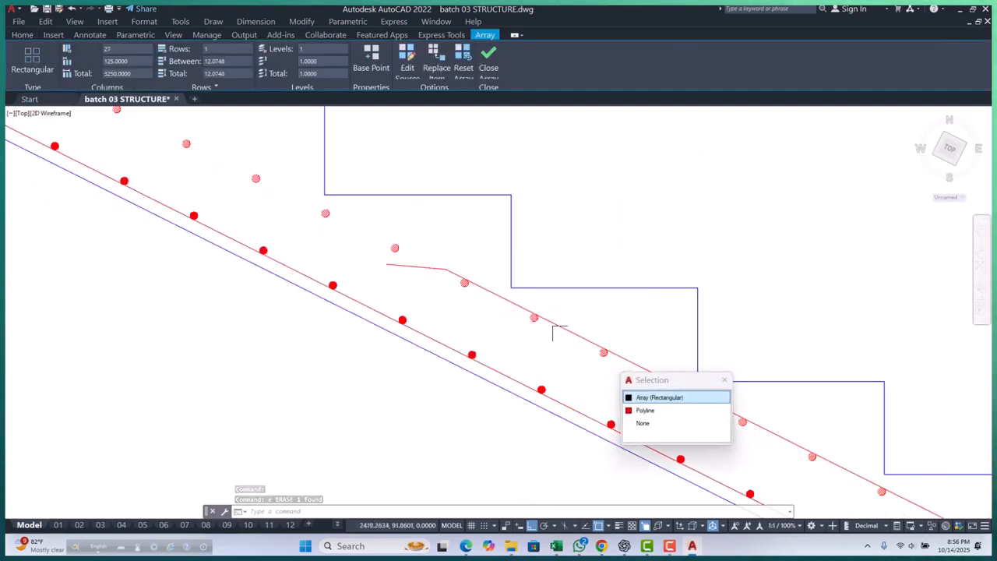
pyautogui.scroll(-5, 545, 335)
pyautogui.scroll(4, 405, 274)
pyautogui.scroll(-4, 405, 274)
pyautogui.scroll(4, 454, 329)
pyautogui.scroll(-4, 334, 222)
pyautogui.scroll(1, 560, 295)
pyautogui.scroll(-2, 560, 294)
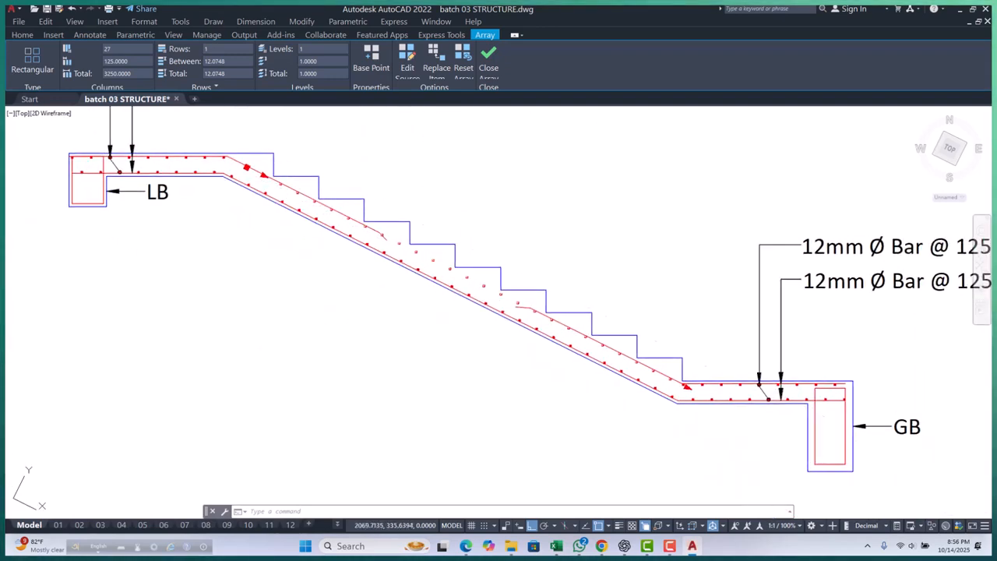
pyautogui.scroll(5, 694, 372)
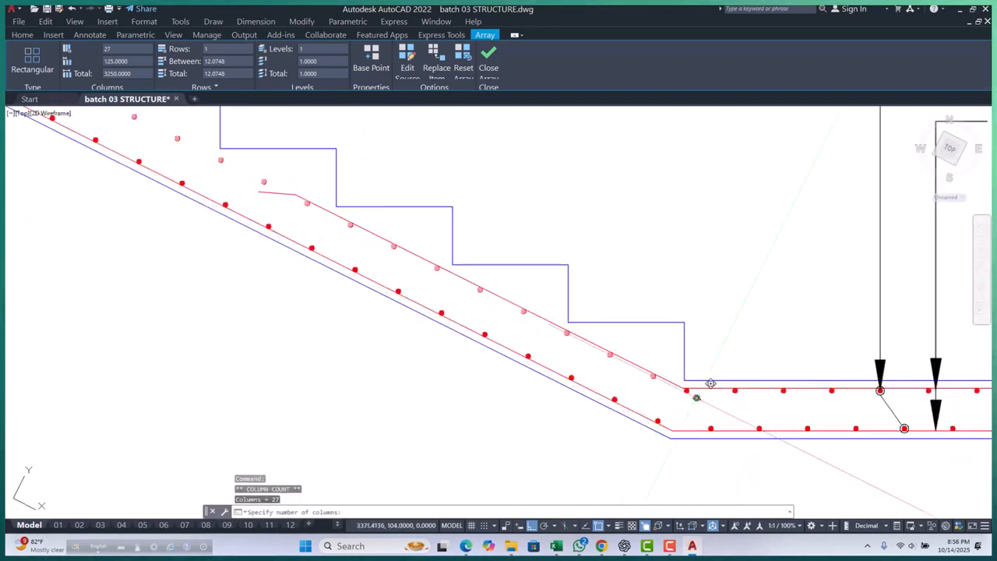
pyautogui.scroll(-4, 710, 383)
pyautogui.scroll(6, 380, 236)
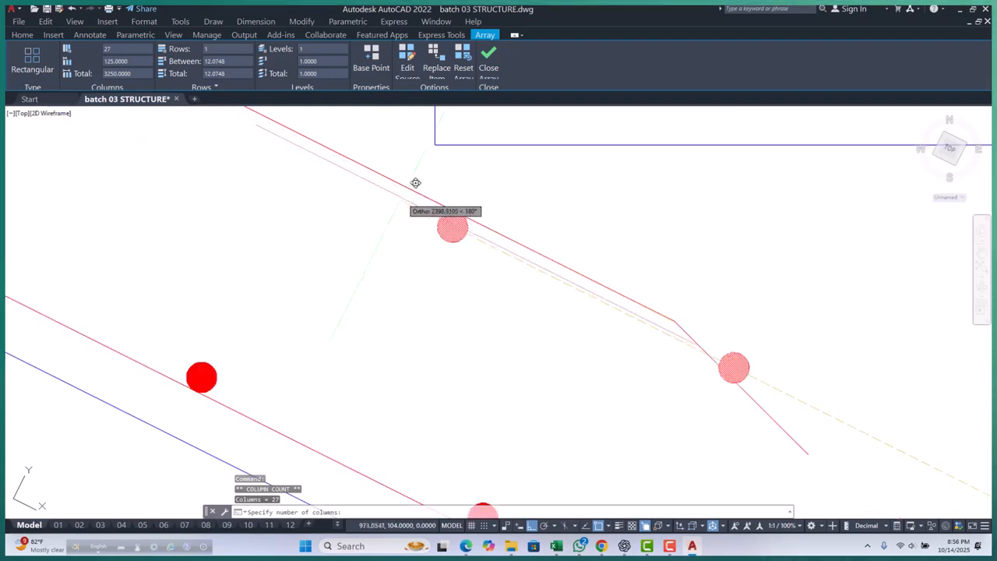
pyautogui.scroll(-5, 460, 234)
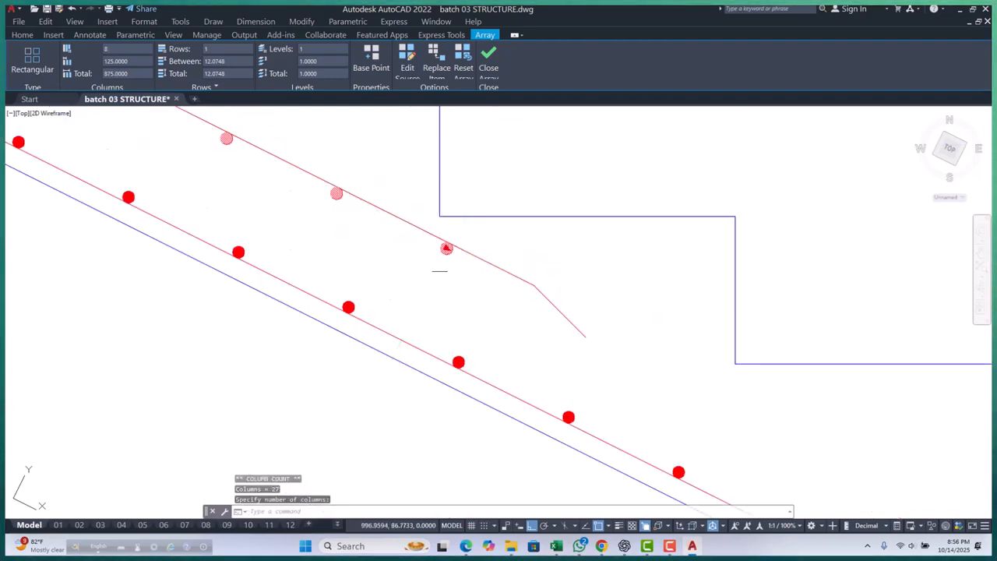
pyautogui.press('Escape')
pyautogui.press('Escape')
pyautogui.press('Escape')
# Step: Move the 8-column donut array up the slope so its first dot sits near the top bar's upper bend
pyautogui.scroll(5, 448, 259)
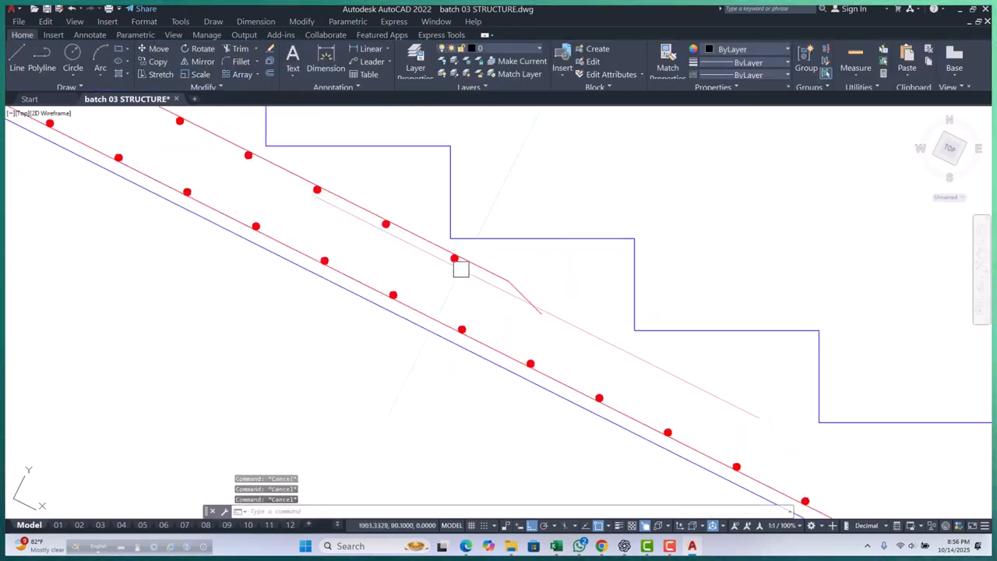
pyautogui.click(493, 321)
pyautogui.scroll(-5, 479, 307)
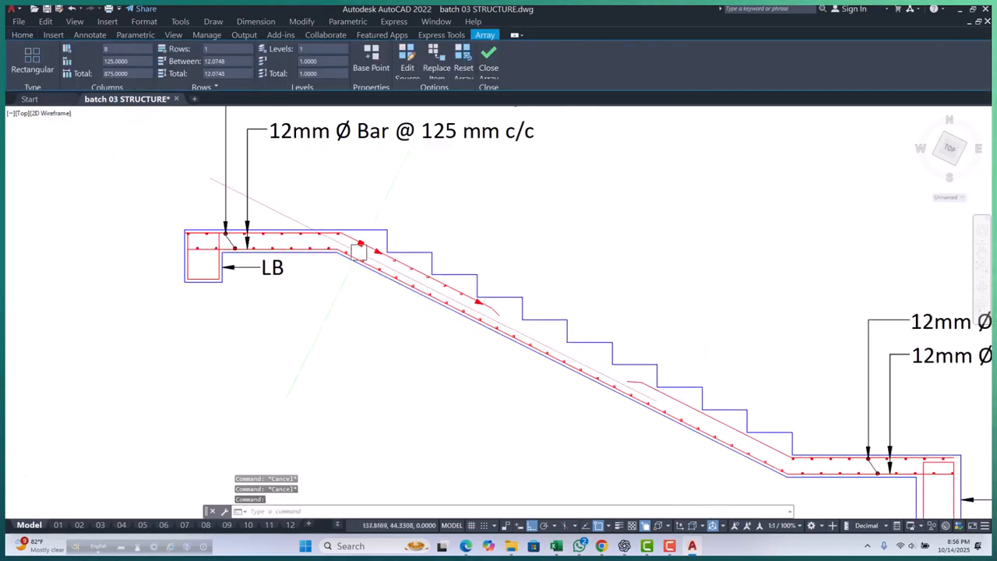
pyautogui.scroll(5, 348, 234)
pyautogui.write('m')
pyautogui.press('Return')
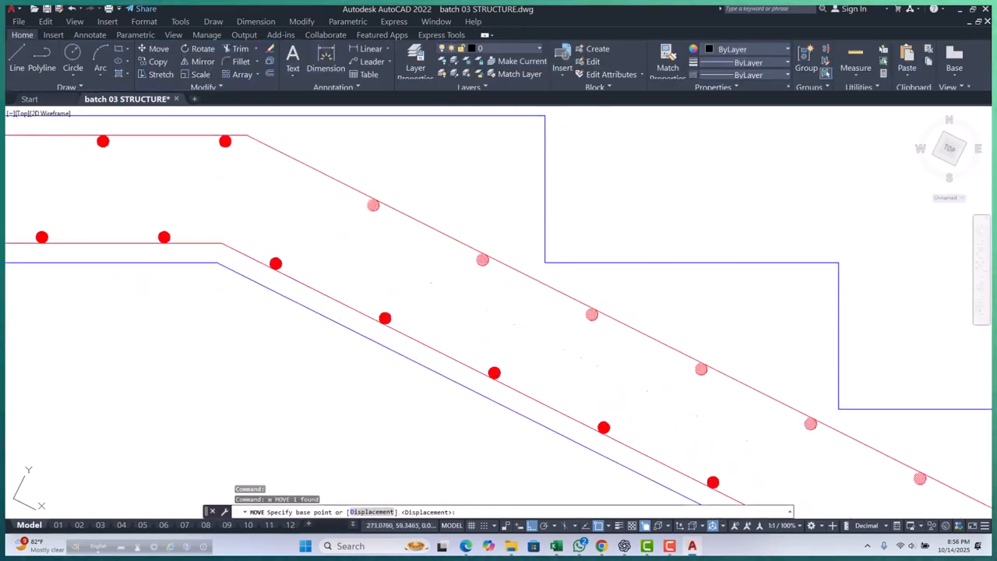
pyautogui.click(434, 266)
pyautogui.scroll(-3, 405, 273)
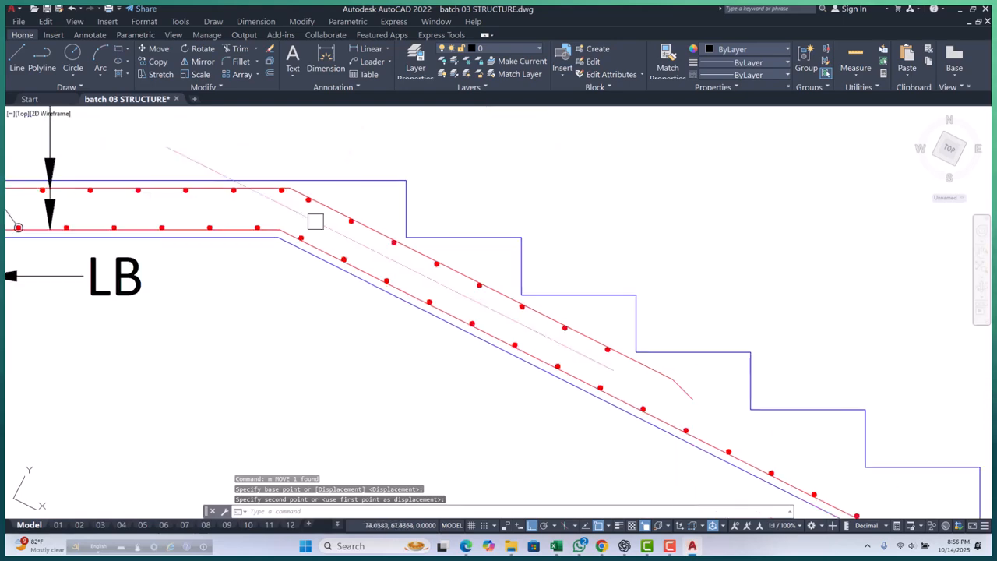
# Step: Extend the upper donut array to 9 columns, reaching the bent end of the upper top bar
pyautogui.scroll(7, 541, 323)
pyautogui.scroll(-5, 583, 351)
pyautogui.click(447, 314)
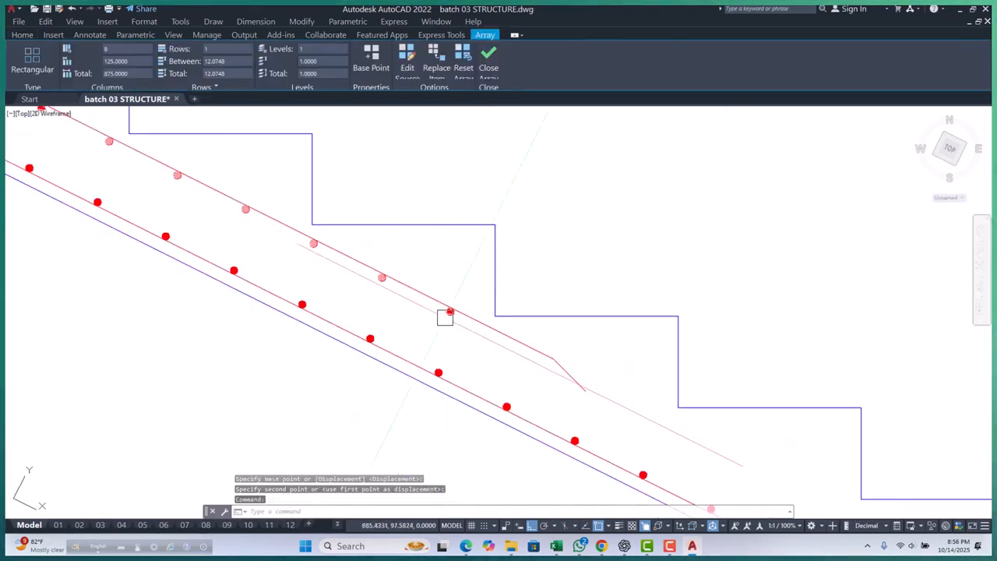
pyautogui.click(451, 311)
pyautogui.scroll(5, 534, 351)
pyautogui.scroll(-5, 591, 364)
pyautogui.press('Escape')
pyautogui.press('Escape')
pyautogui.press('Escape')
pyautogui.scroll(-5, 591, 364)
pyautogui.scroll(4, 507, 345)
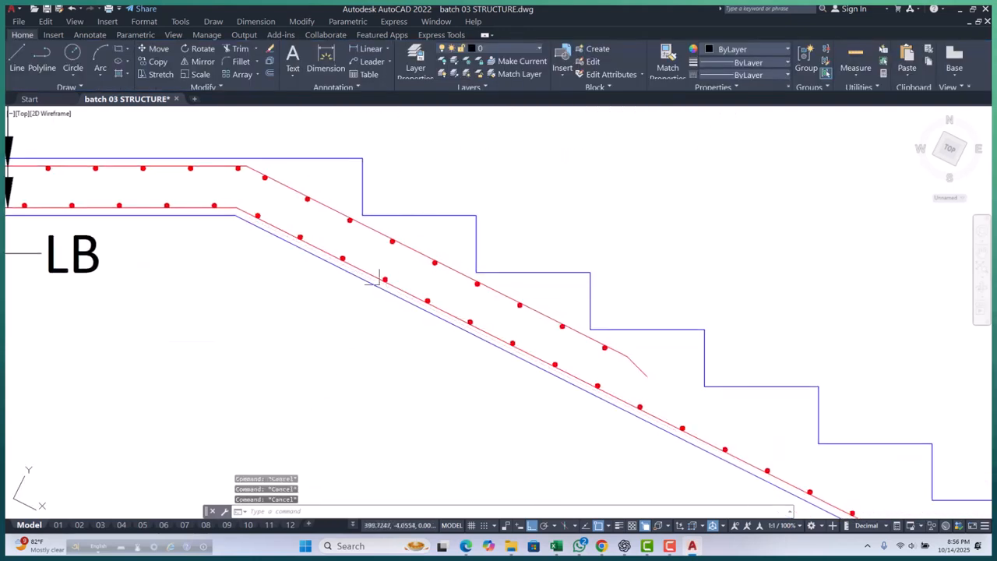
# Step: Copy the 9-column donut array from the upper top bar's bend to the upper bend of the lower top bar
pyautogui.scroll(4, 510, 314)
pyautogui.click(517, 314)
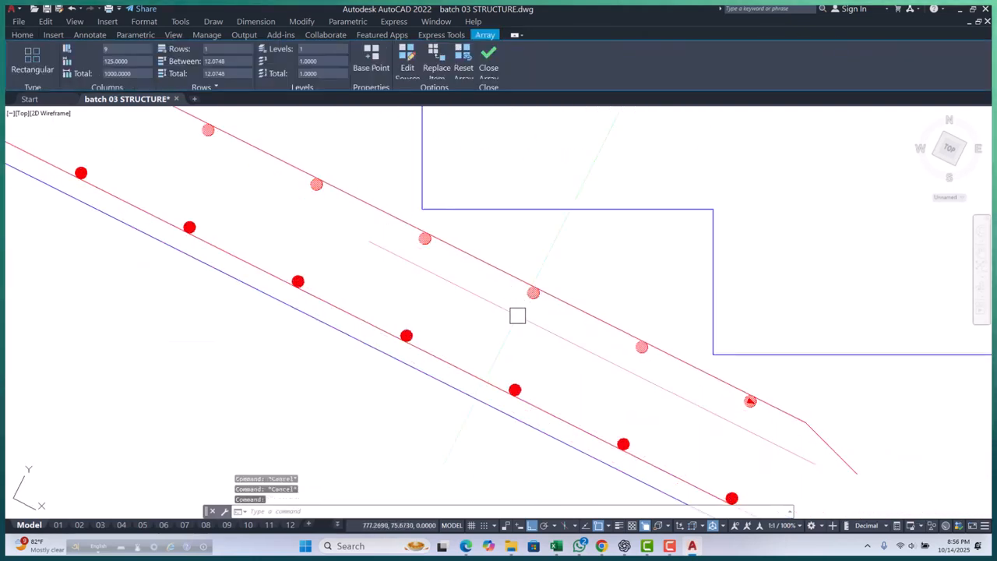
pyautogui.write('cp')
pyautogui.press('Return')
pyautogui.scroll(-4, 517, 315)
pyautogui.scroll(5, 172, 195)
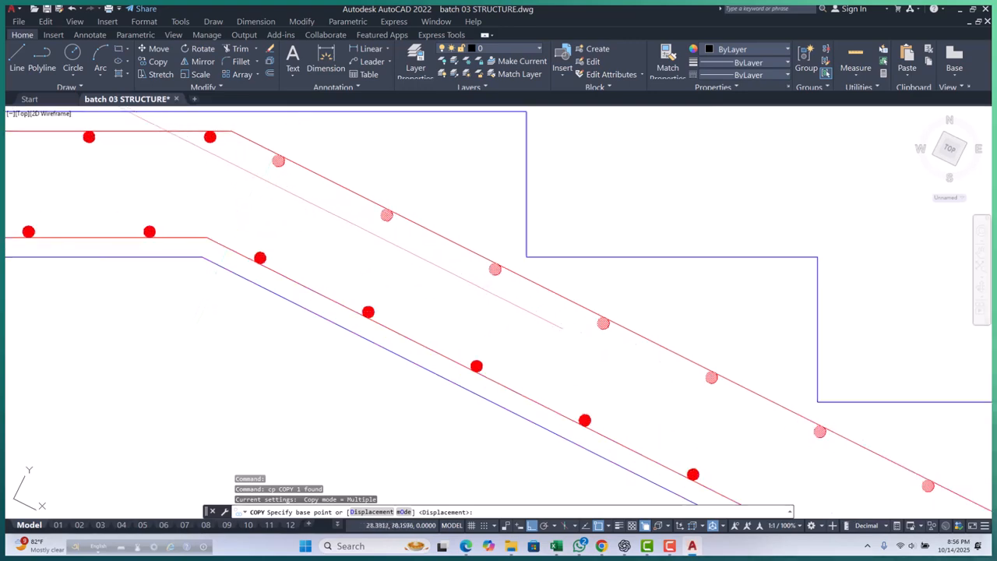
pyautogui.scroll(-5, 394, 246)
pyautogui.scroll(5, 223, 138)
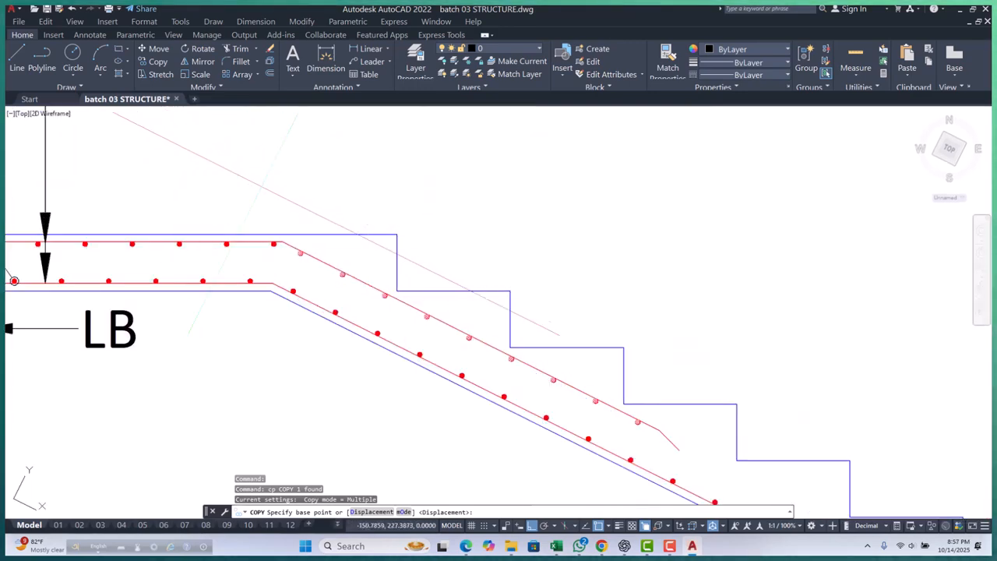
pyautogui.click(281, 243)
pyautogui.scroll(-4, 219, 235)
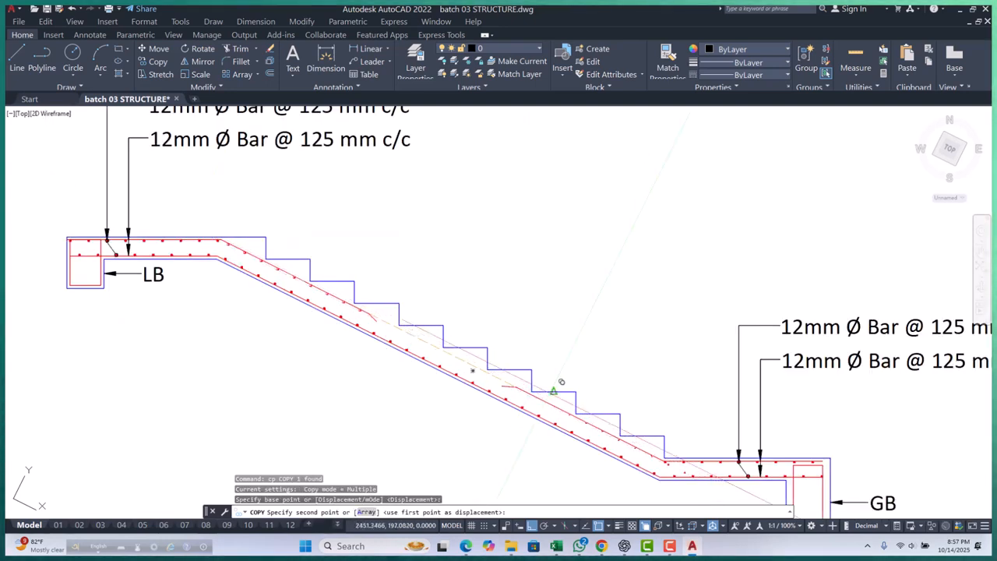
pyautogui.scroll(3, 561, 382)
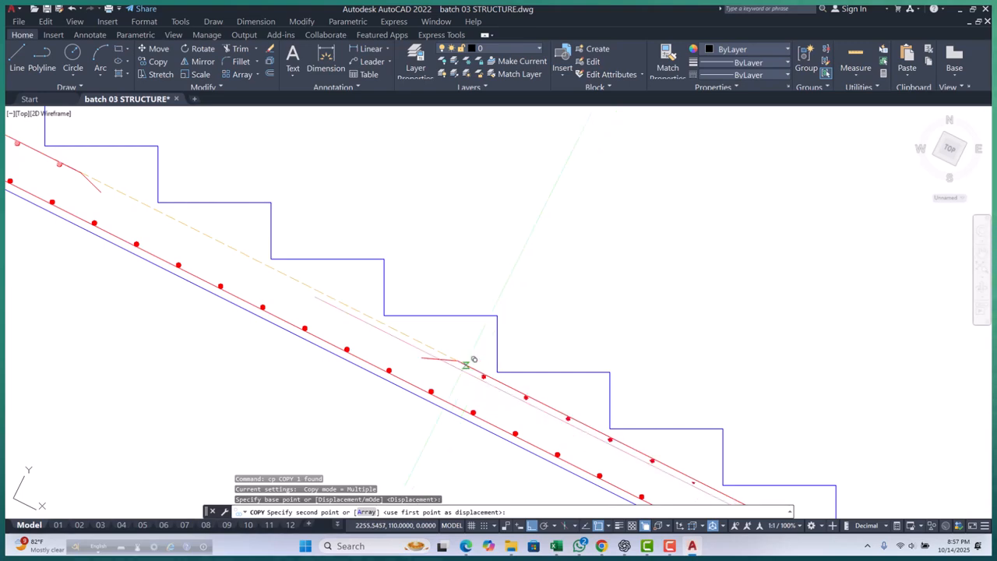
pyautogui.click(458, 356)
pyautogui.scroll(-4, 392, 262)
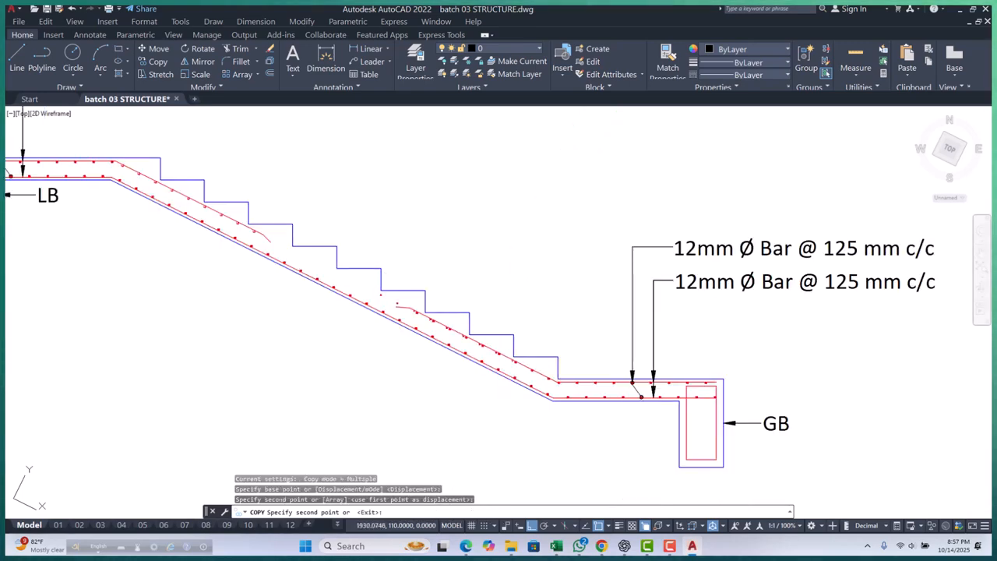
pyautogui.press('Escape')
pyautogui.press('Escape')
# Step: Restore the coordinate system to World (WCS)
pyautogui.scroll(3, 514, 365)
pyautogui.scroll(-2, 465, 337)
pyautogui.moveTo(464, 337); pyautogui.dragTo(478, 331, button='middle')
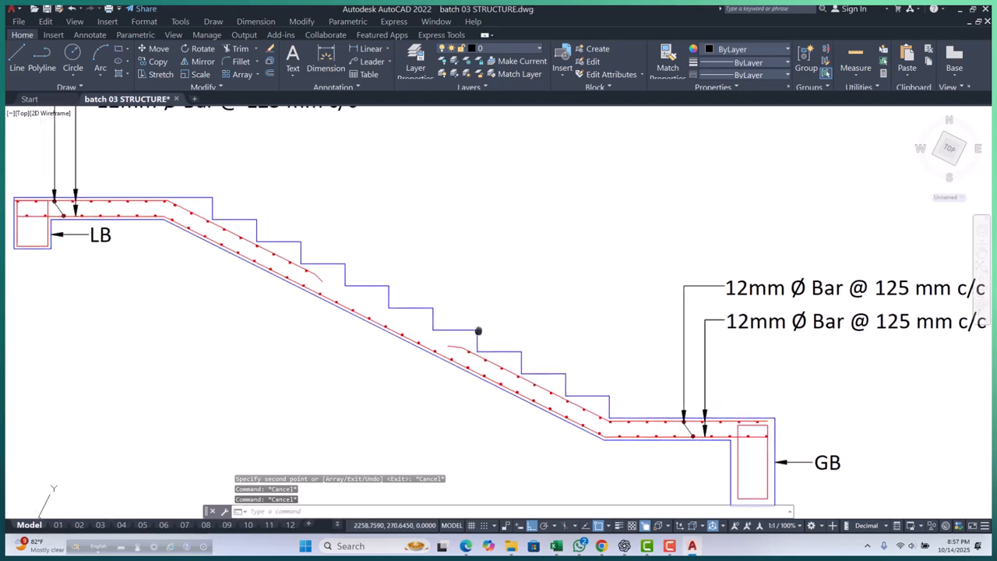
pyautogui.click(942, 210)
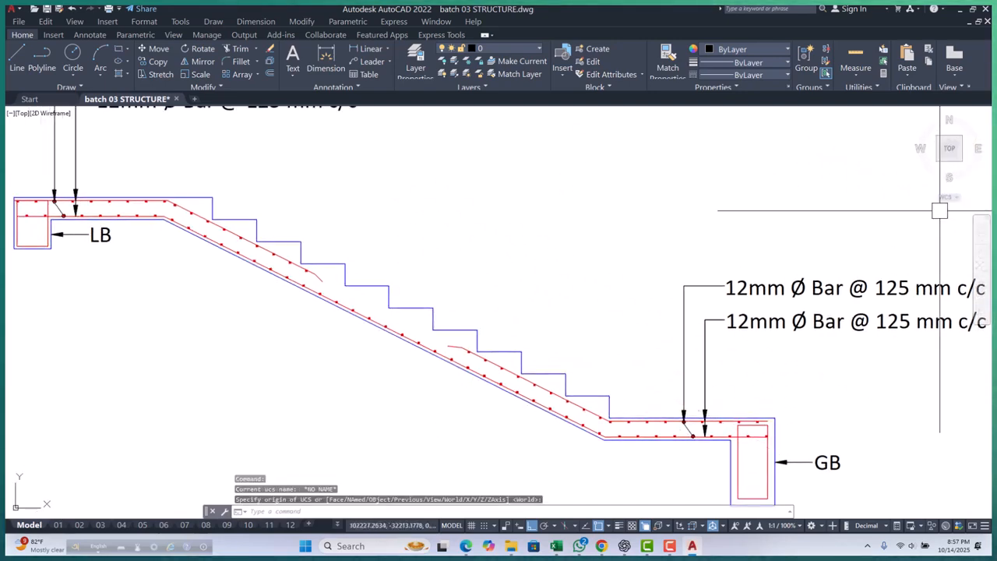
pyautogui.scroll(4, 229, 216)
pyautogui.scroll(-2, 319, 289)
pyautogui.scroll(-5, 319, 288)
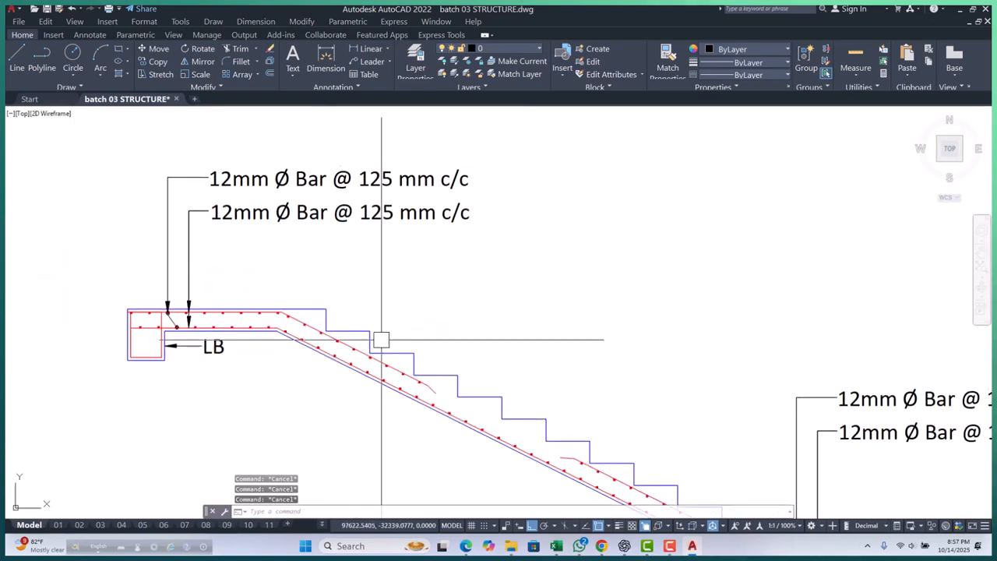
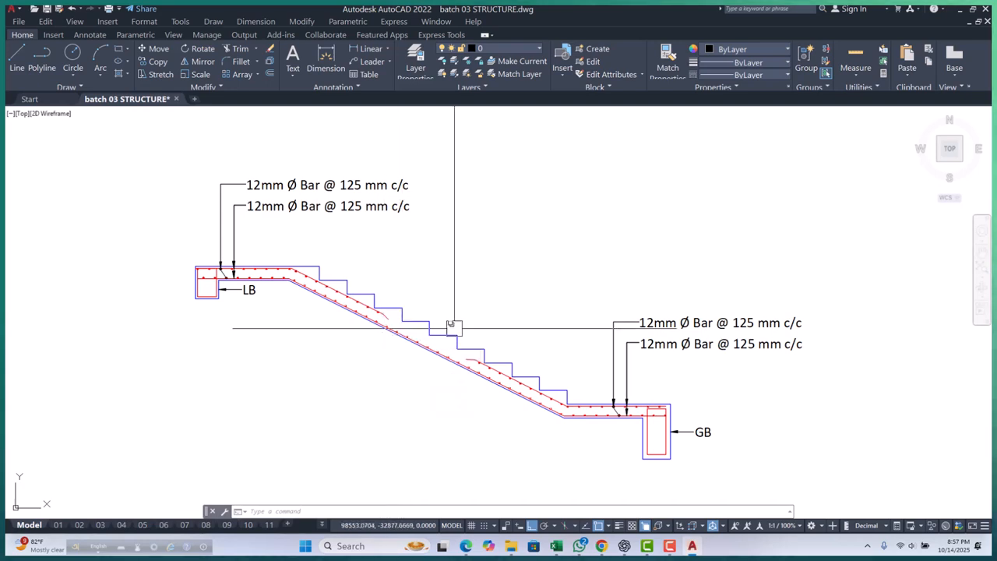
# Step: Stretch the upper landing's two 12mm Ø bar labels and their leaders straight up, away from the slab
pyautogui.moveTo(458, 324); pyautogui.dragTo(439, 327, button='middle')
pyautogui.moveTo(265, 228); pyautogui.dragTo(288, 299, button='middle')
pyautogui.click(496, 189)
pyautogui.click(180, 289)
pyautogui.write('s')
pyautogui.press('Return')
pyautogui.click(489, 347)
pyautogui.click(497, 288)
pyautogui.press('Escape')
pyautogui.press('Escape')
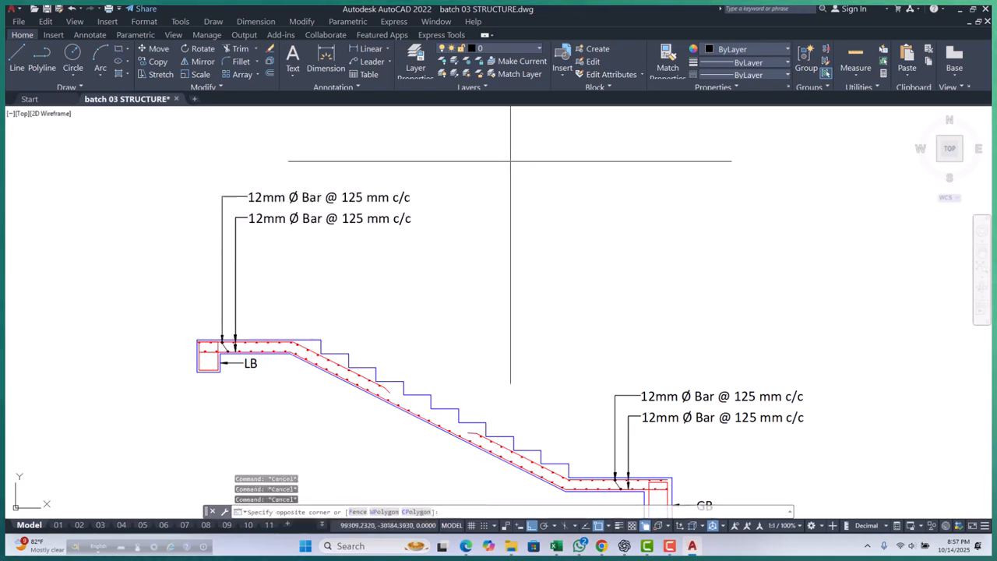
# Step: Copy the upper landing's two 12mm Ø bar labels, leaders and dot circles onto a dot of the waist slab's upper top bar
pyautogui.click(194, 335)
pyautogui.scroll(10, 225, 341)
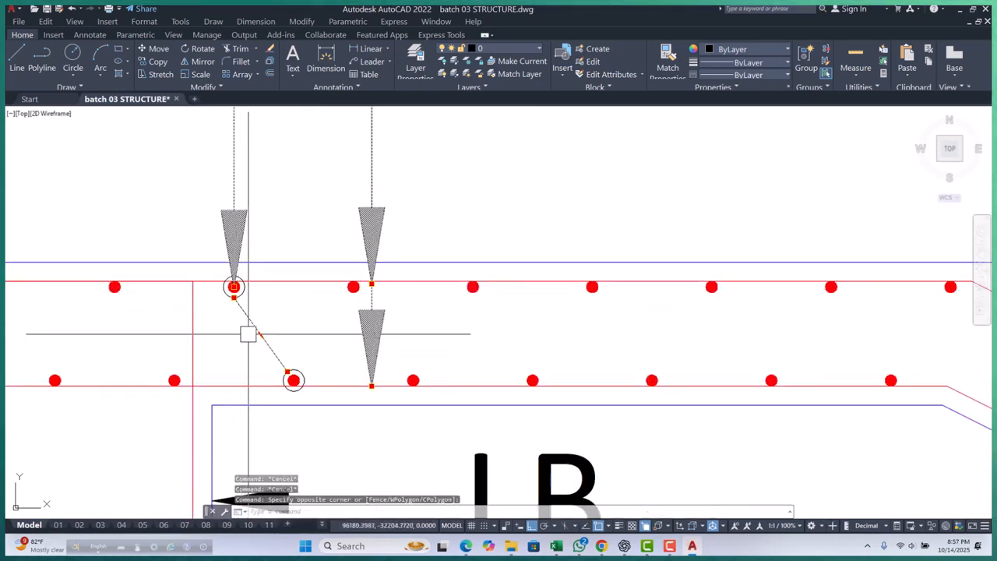
pyautogui.scroll(6, 248, 333)
pyautogui.scroll(-10, 283, 325)
pyautogui.scroll(9, 272, 249)
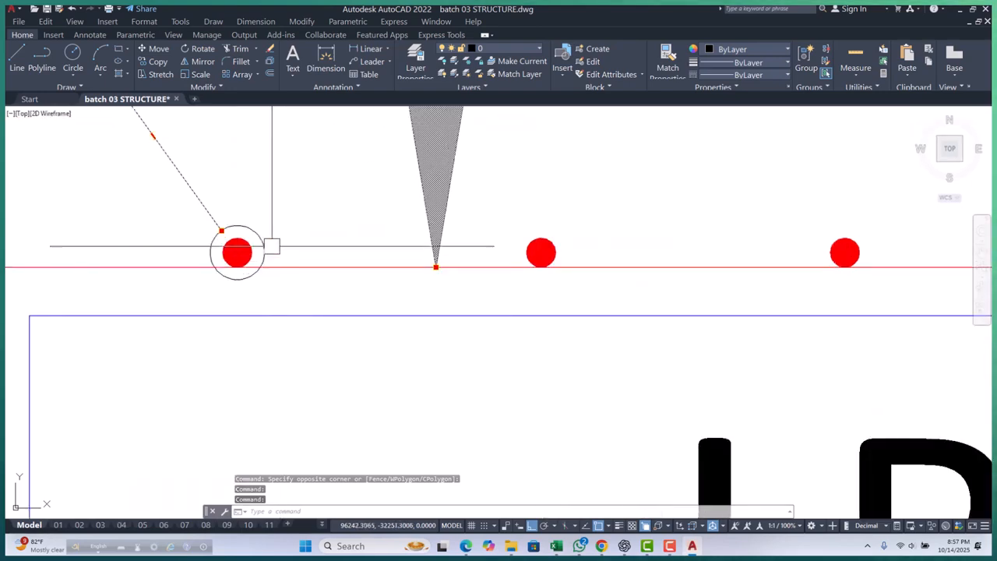
pyautogui.click(290, 243)
pyautogui.click(260, 245)
pyautogui.write('cp')
pyautogui.press('Return')
pyautogui.scroll(-8, 280, 248)
pyautogui.scroll(8, 220, 235)
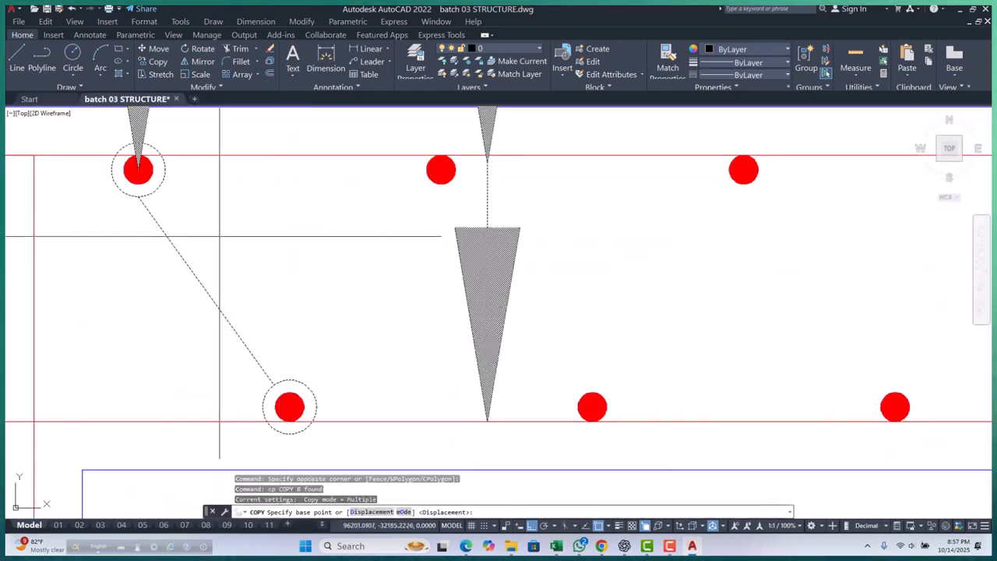
pyautogui.click(137, 170)
pyautogui.scroll(-10, 107, 211)
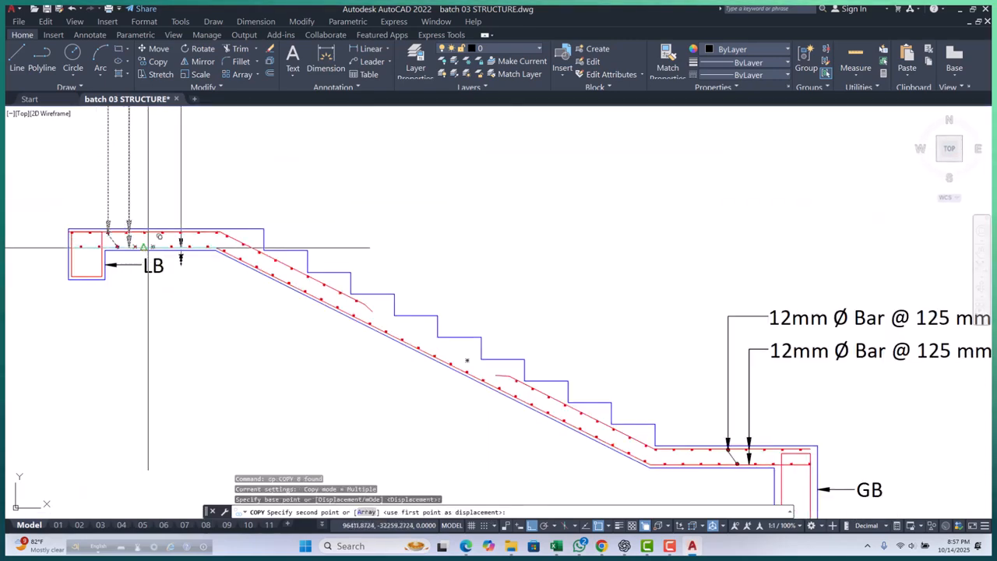
pyautogui.scroll(10, 278, 273)
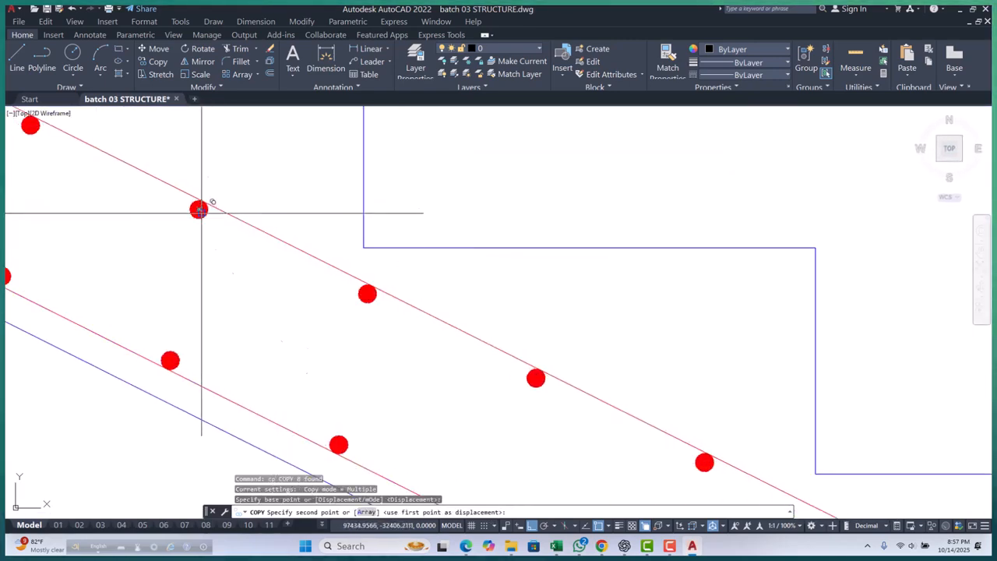
pyautogui.click(198, 208)
# Step: Place a second copy of the bar labels and leaders on a dot of the waist slab's lower top bar
pyautogui.scroll(-10, 223, 267)
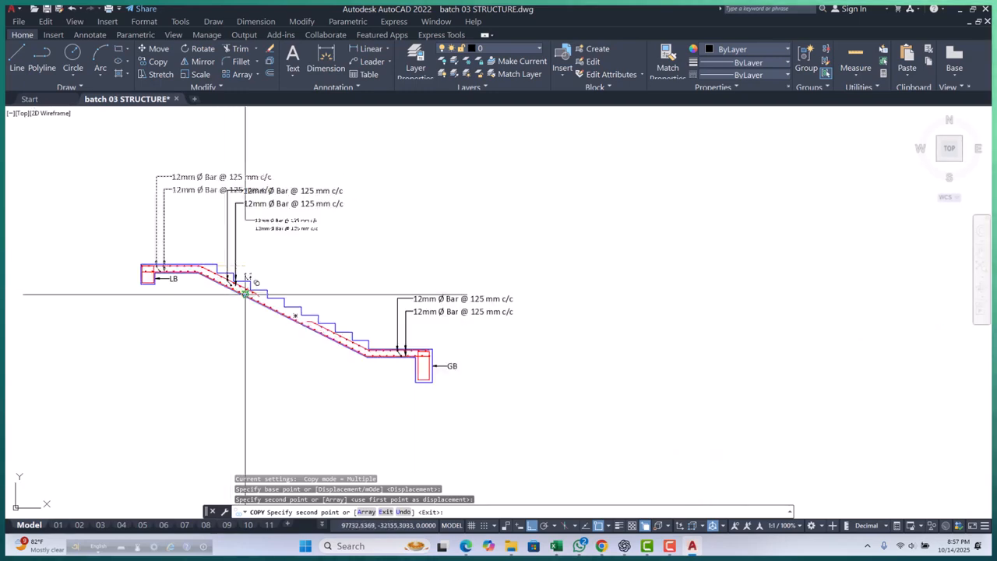
pyautogui.scroll(10, 261, 303)
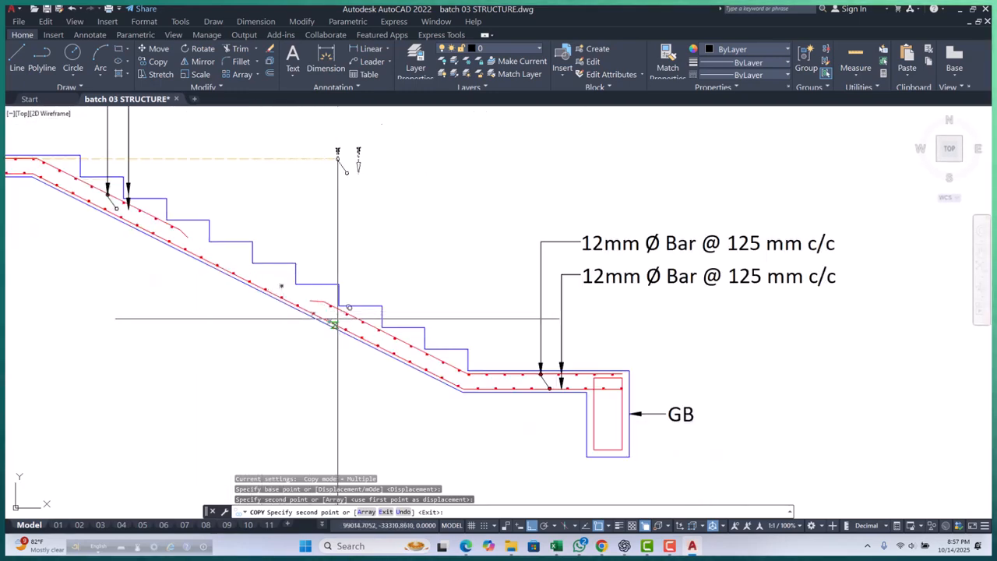
pyautogui.scroll(4, 443, 359)
pyautogui.scroll(-10, 367, 304)
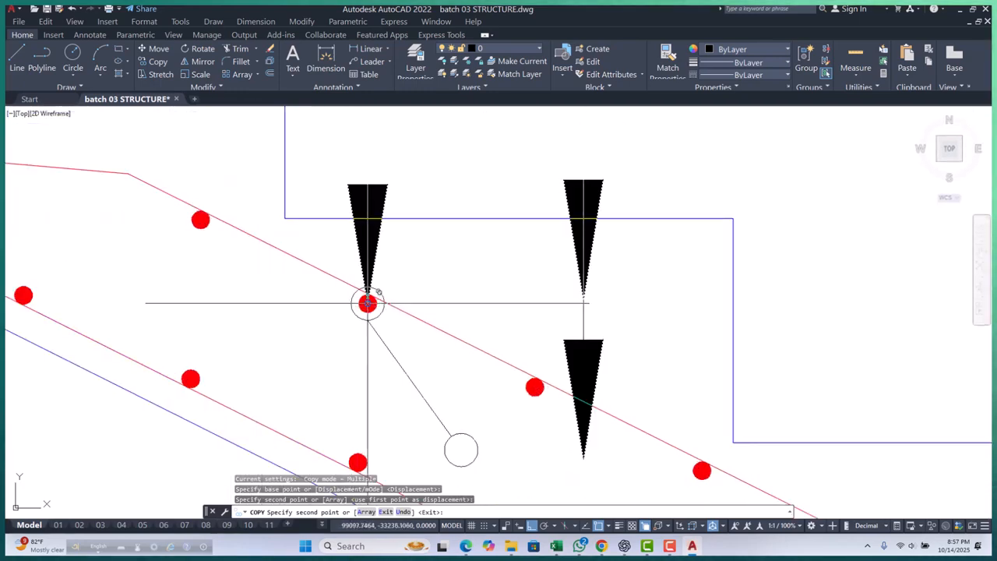
pyautogui.press('Escape')
pyautogui.press('Escape')
pyautogui.press('Escape')
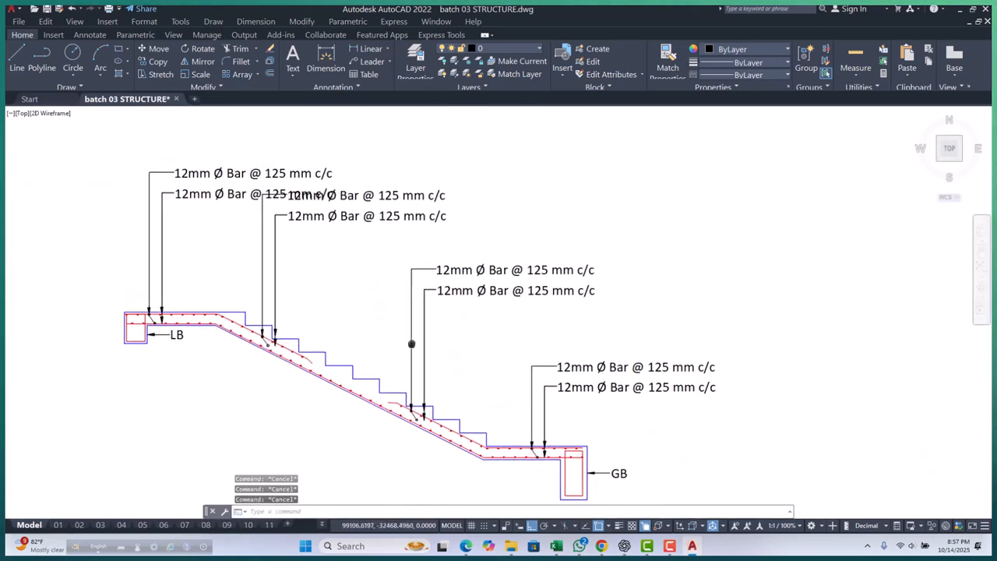
# Step: Stretch the upper flight's two copied bar labels and their leaders straight down, clear of the landing's labels
pyautogui.scroll(4, 276, 249)
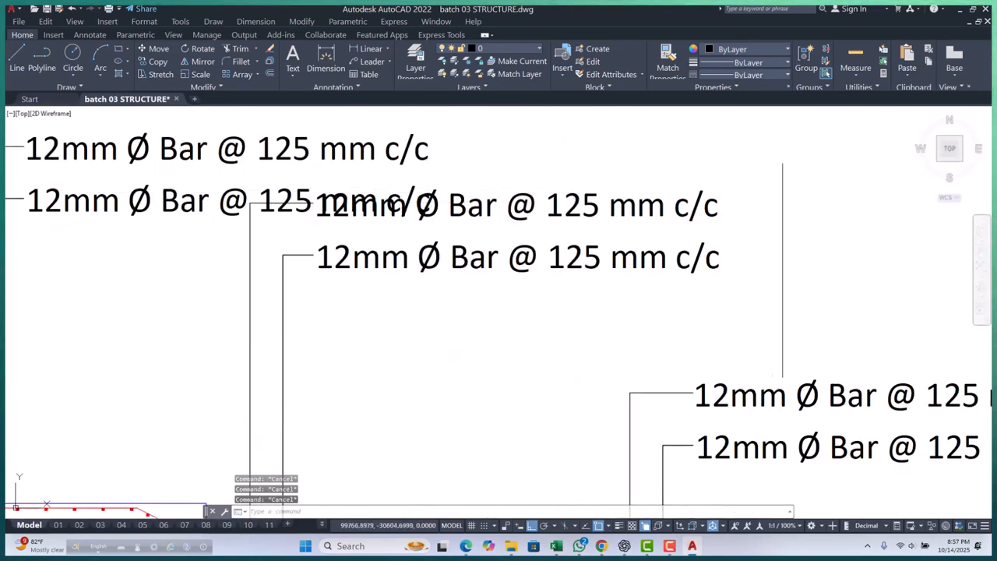
pyautogui.click(725, 152)
pyautogui.click(302, 282)
pyautogui.scroll(-4, 335, 276)
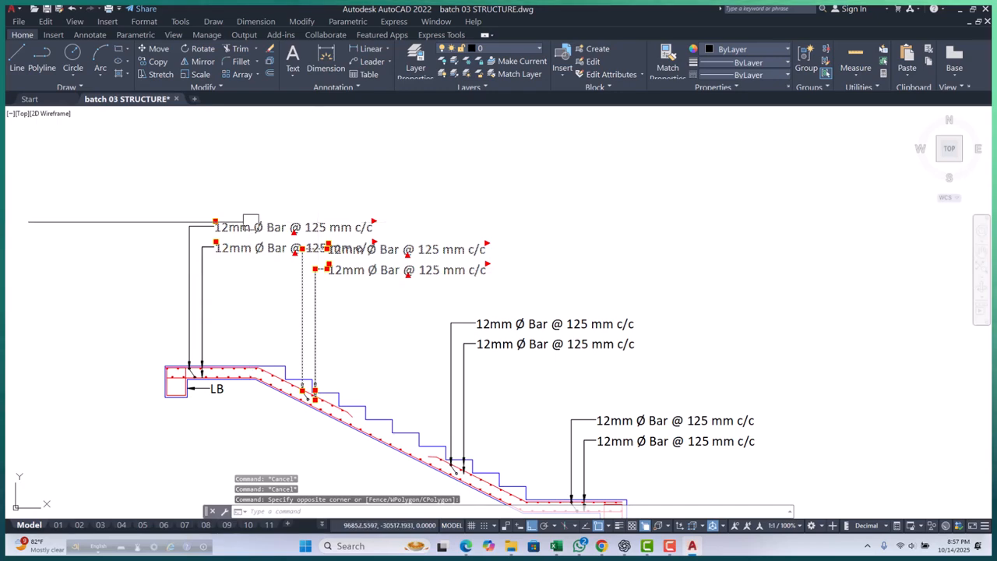
pyautogui.keyDown('shift'); pyautogui.click(246, 189); pyautogui.keyUp('shift')
pyautogui.keyDown('shift'); pyautogui.click(175, 285); pyautogui.keyUp('shift')
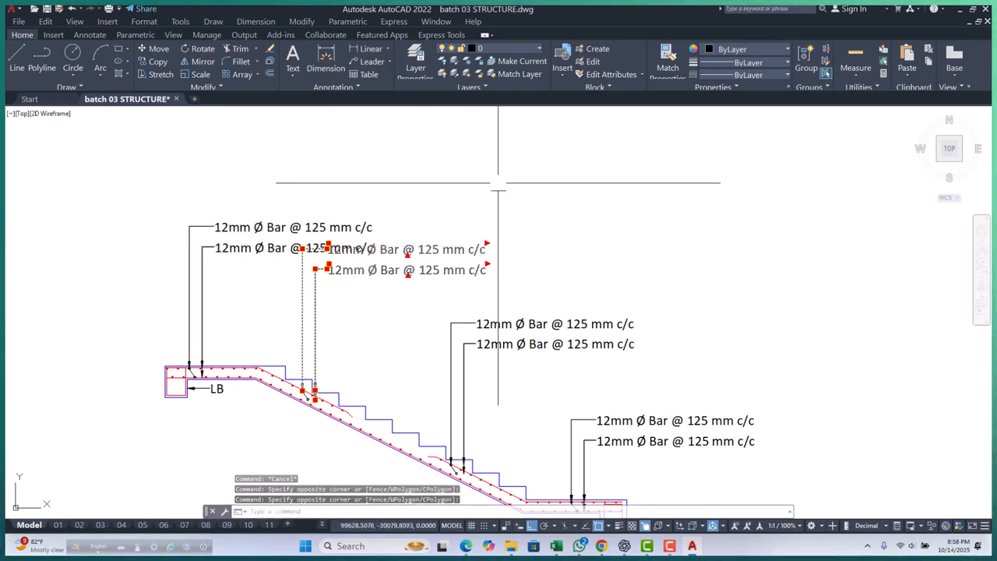
pyautogui.write('s')
pyautogui.press('space')
pyautogui.click(548, 159)
pyautogui.click(552, 183)
# Step: Stretch the upper flight callout's empty circle and connecting line onto the nearest bottom bar dot
pyautogui.scroll(-4, 467, 178)
pyautogui.scroll(7, 335, 288)
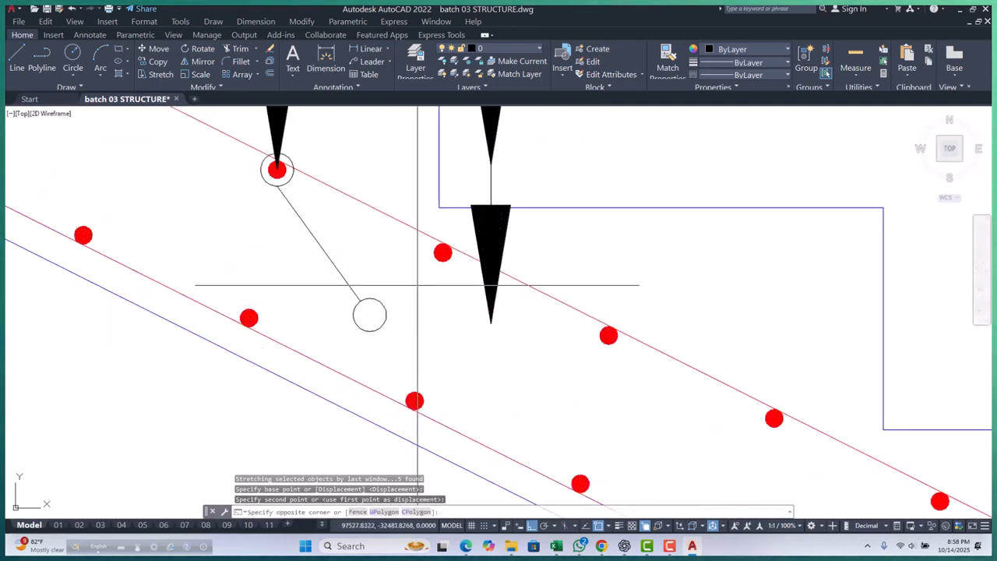
pyautogui.write('s')
pyautogui.press('space')
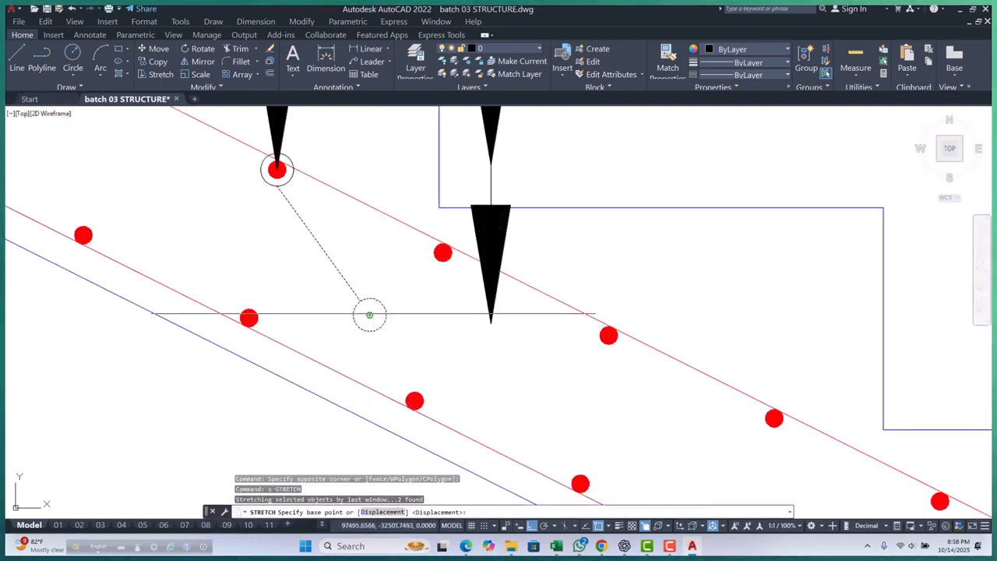
pyautogui.scroll(2, 247, 323)
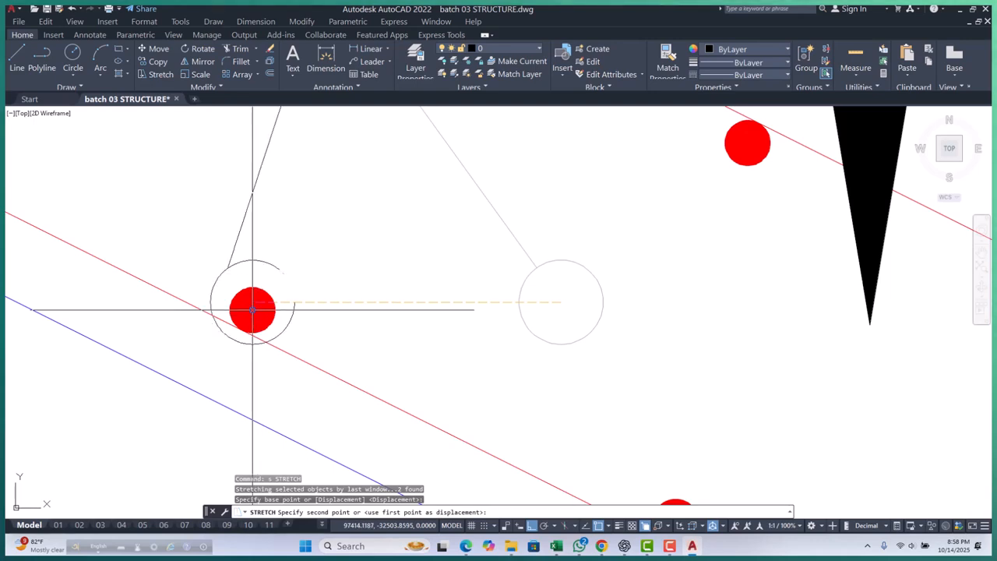
pyautogui.scroll(-3, 257, 311)
pyautogui.scroll(3, 245, 306)
pyautogui.press('Escape')
pyautogui.press('Escape')
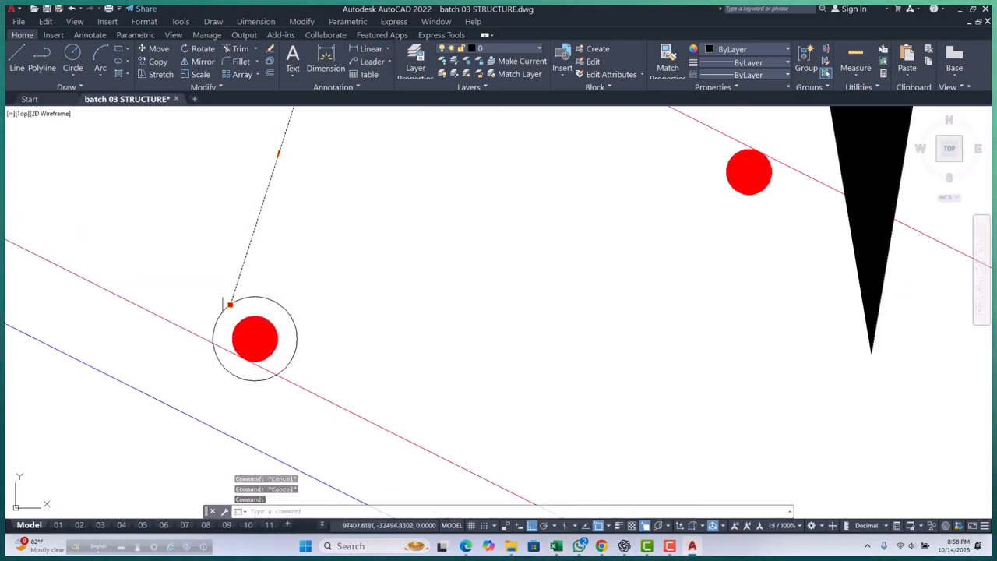
# Step: Move the lower end of the upper flight callout's connecting line to the top of its circle
pyautogui.click(230, 304)
pyautogui.scroll(-3, 259, 303)
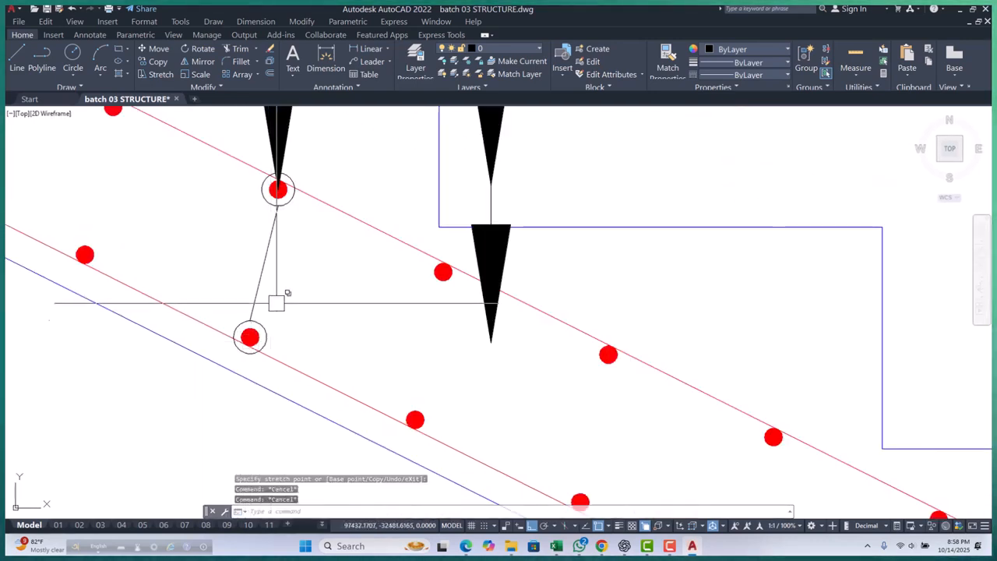
pyautogui.scroll(3, 272, 288)
pyautogui.press('Escape')
pyautogui.press('Escape')
pyautogui.scroll(-4, 325, 315)
pyautogui.scroll(2, 324, 315)
pyautogui.press('Escape')
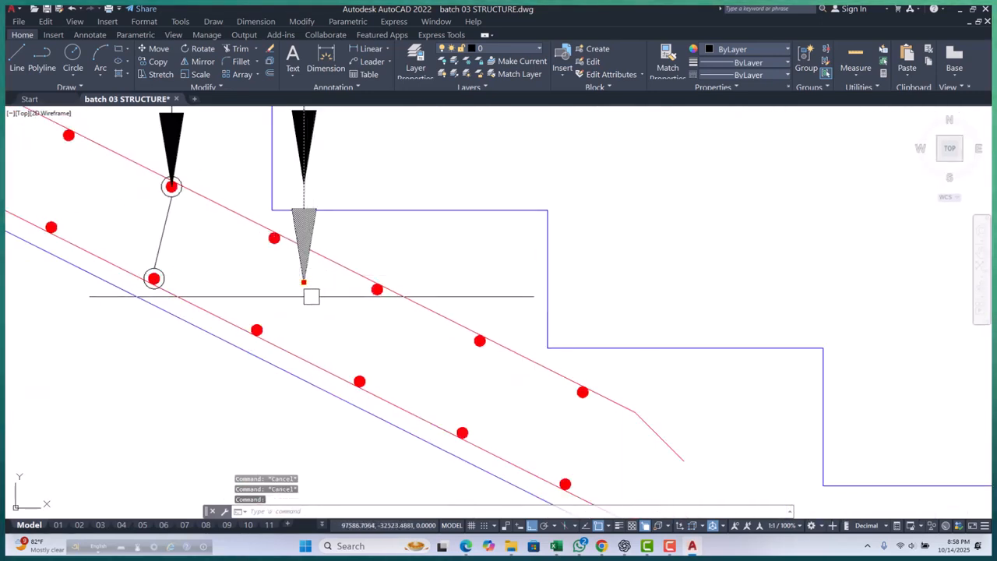
# Step: Draw a vertical construction line through the arrowheads of the upper flight's second leader
pyautogui.write('xl')
pyautogui.press('Return')
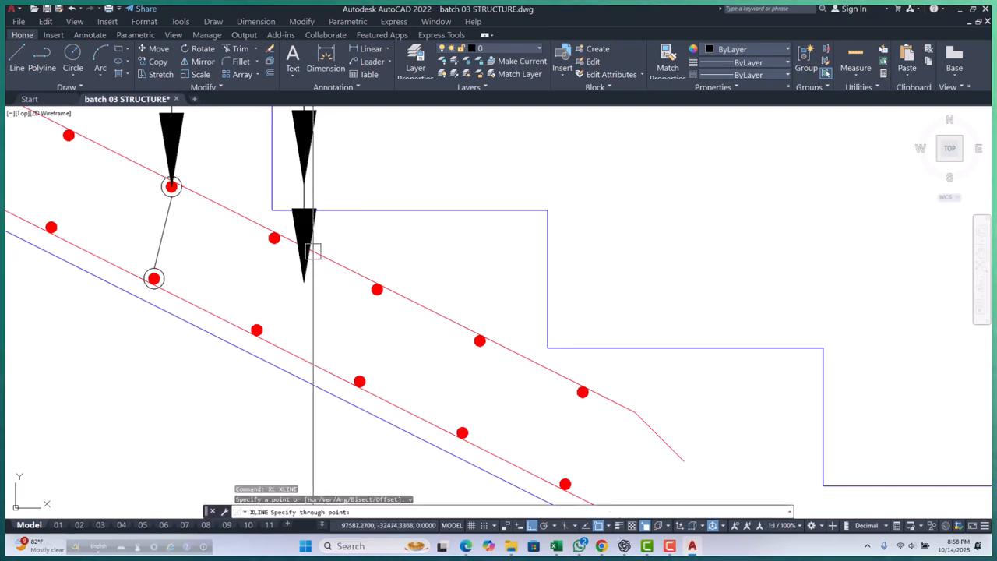
pyautogui.click(303, 211)
pyautogui.scroll(-2, 308, 218)
pyautogui.scroll(3, 319, 226)
pyautogui.press('Escape')
pyautogui.press('Escape')
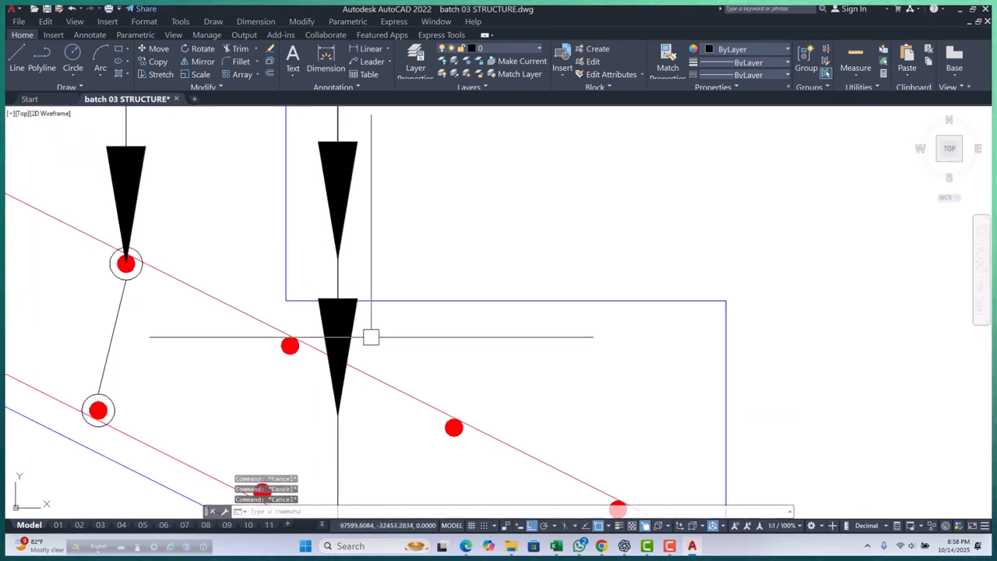
# Step: Extend the two arrow tips of the upper flight's second leader down the construction line to the bottom and top bars
pyautogui.click(349, 327)
pyautogui.scroll(-2, 361, 360)
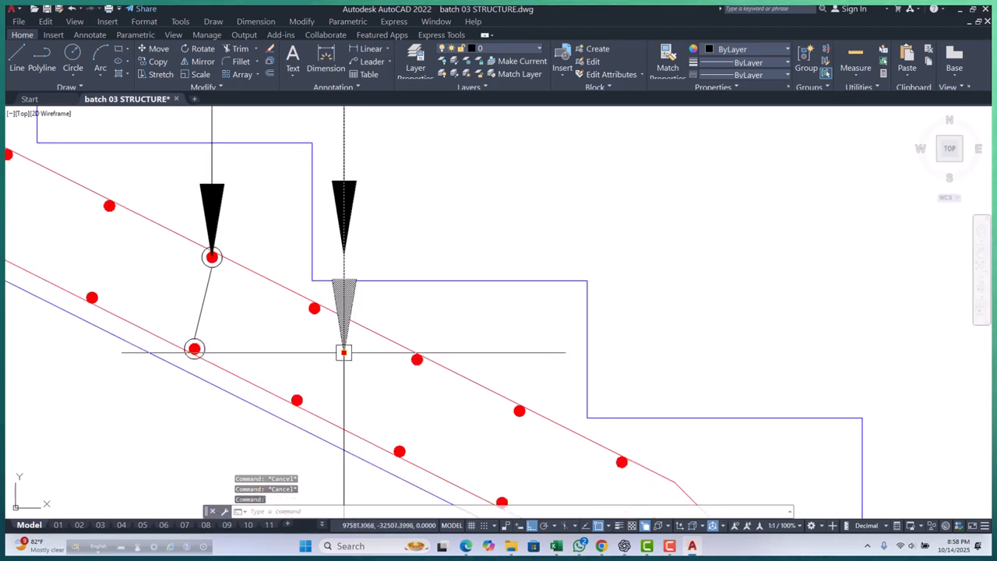
pyautogui.press('Escape')
pyautogui.scroll(-3, 344, 427)
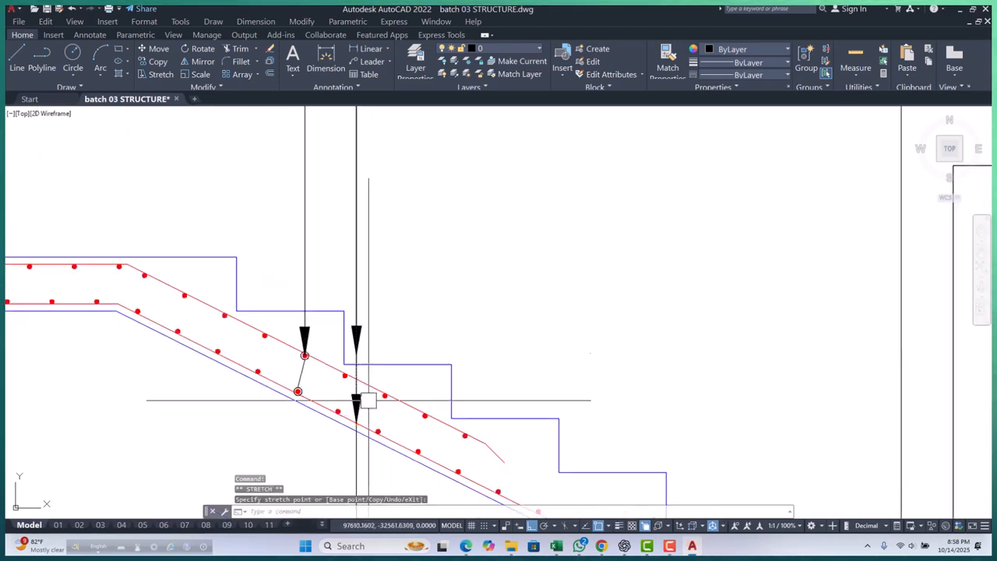
pyautogui.scroll(5, 350, 343)
pyautogui.scroll(-4, 350, 240)
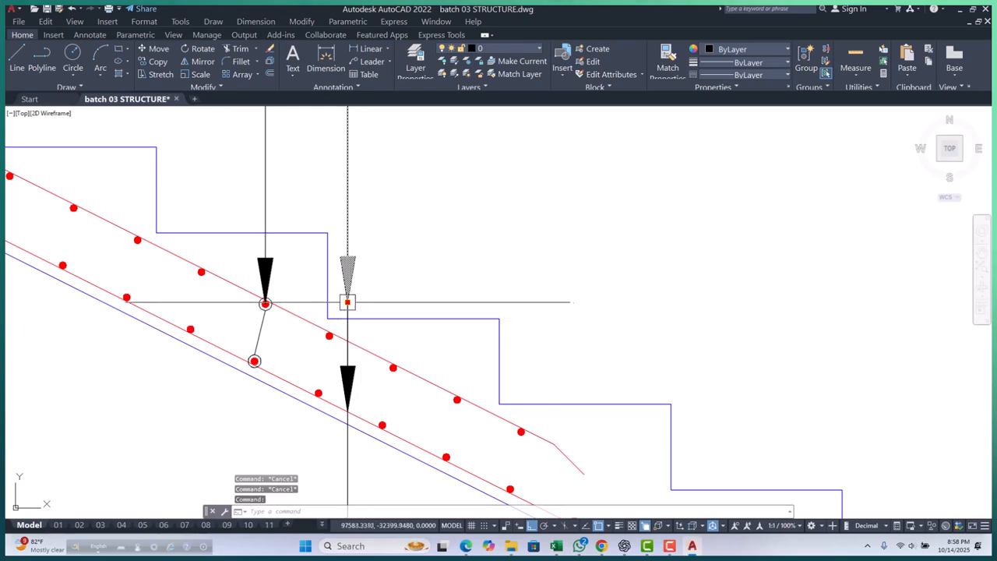
pyautogui.click(347, 302)
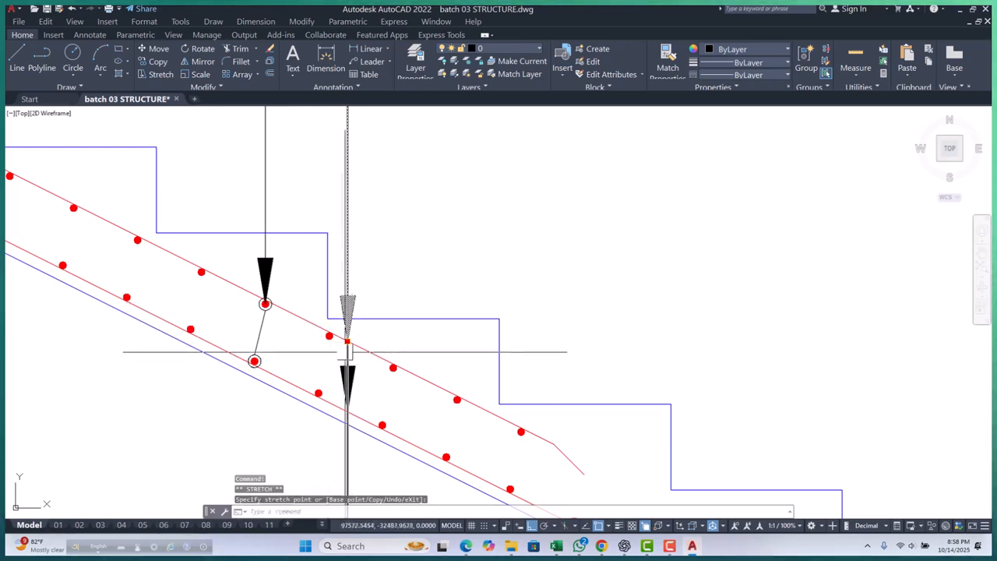
pyautogui.press('Escape')
pyautogui.scroll(-5, 347, 340)
pyautogui.scroll(4, 345, 211)
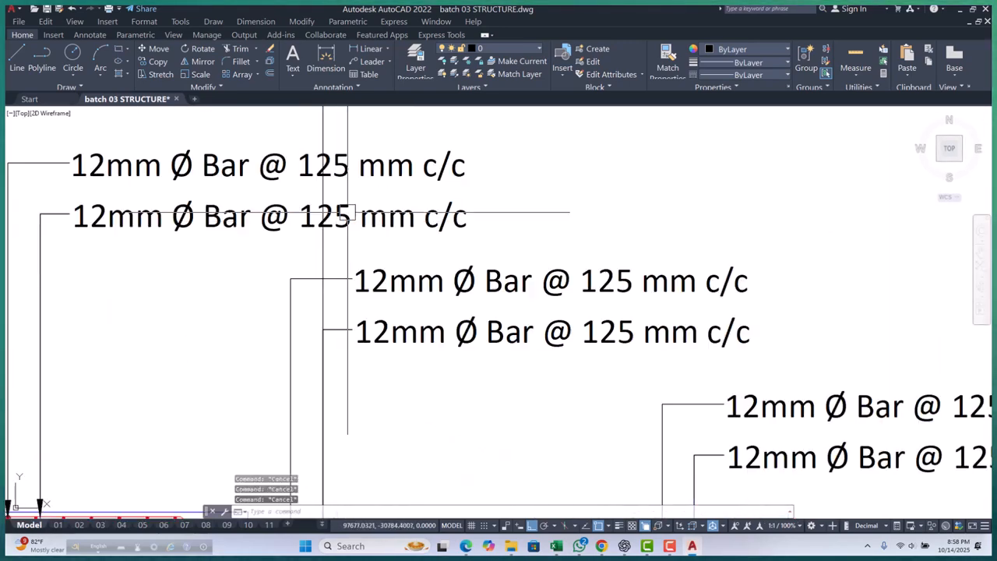
# Step: Erase the vertical construction line running through the upper flight's bar labels
pyautogui.click(324, 260)
pyautogui.write('e')
pyautogui.press('Return')
pyautogui.scroll(-4, 345, 260)
pyautogui.moveTo(431, 292); pyautogui.dragTo(416, 273, button='middle')
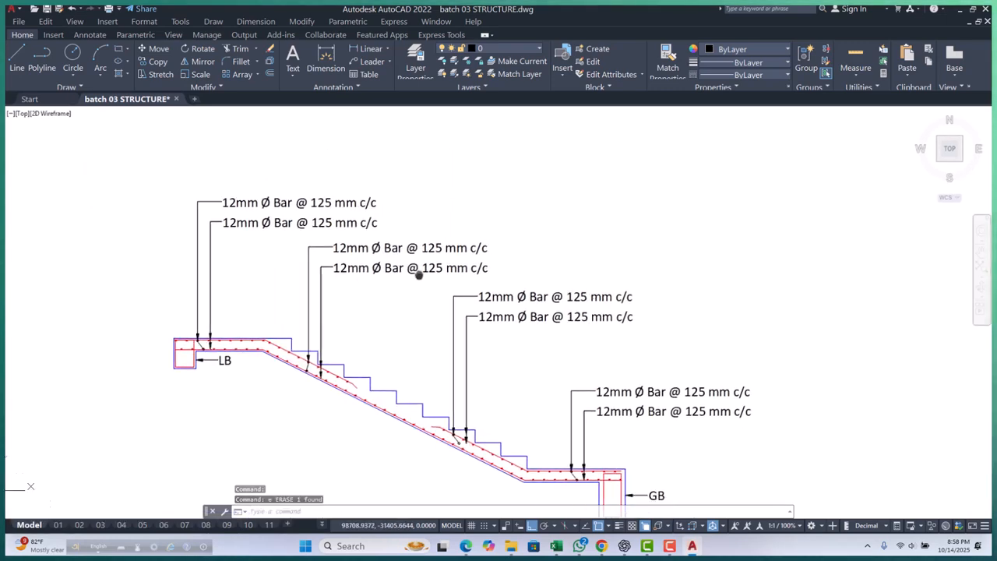
pyautogui.press('Escape')
pyautogui.press('Escape')
# Step: Stretch the lower flight callout's empty circle and connecting line onto the nearest bottom bar dot
pyautogui.scroll(5, 443, 366)
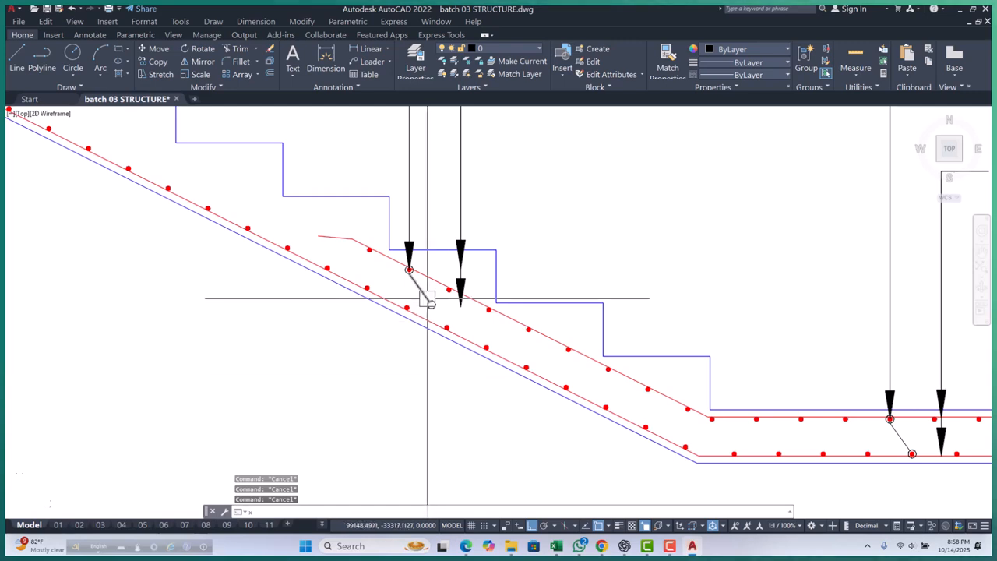
pyautogui.scroll(5, 429, 296)
pyautogui.click(496, 293)
pyautogui.click(404, 353)
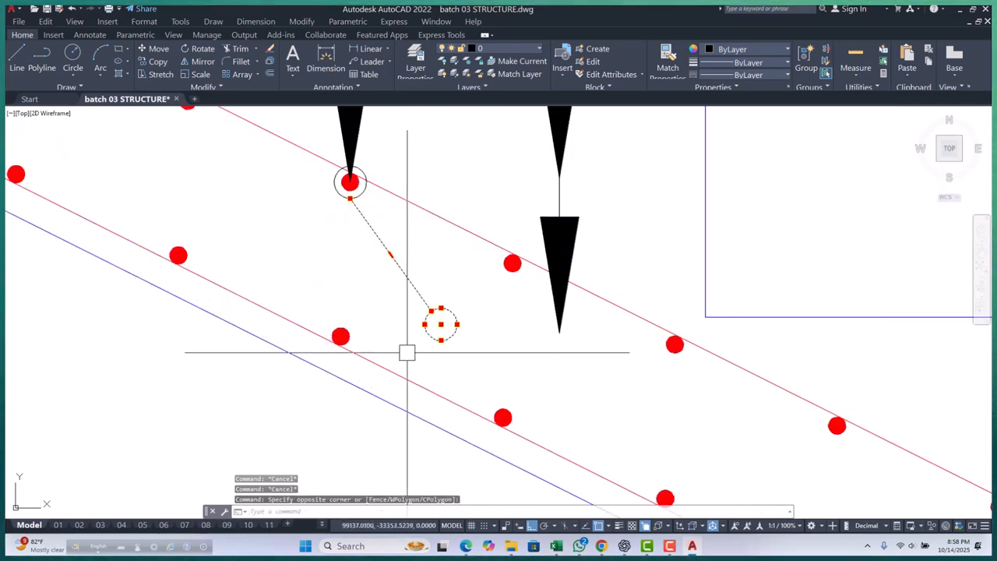
pyautogui.write('s')
pyautogui.press('Return')
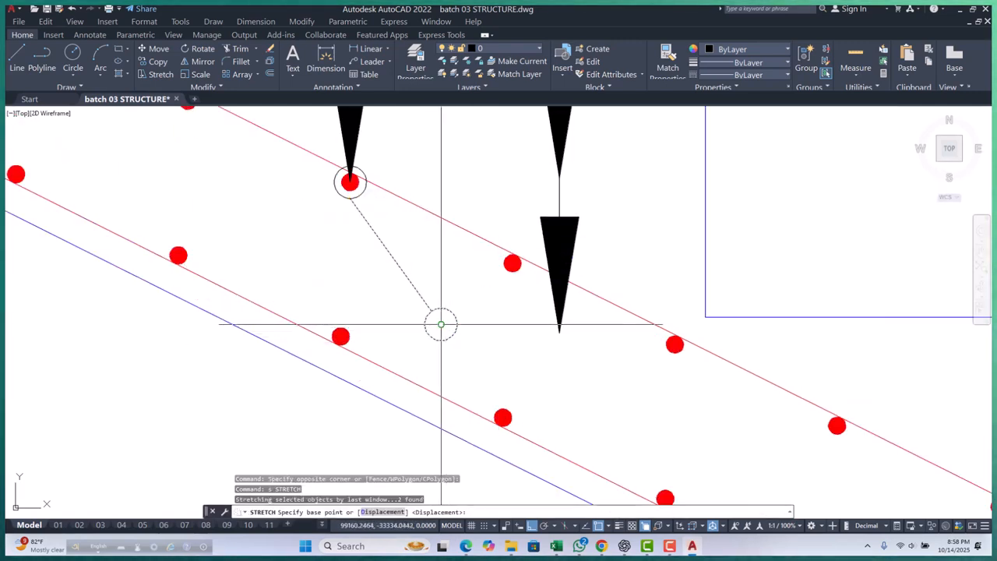
pyautogui.click(441, 324)
pyautogui.scroll(5, 341, 335)
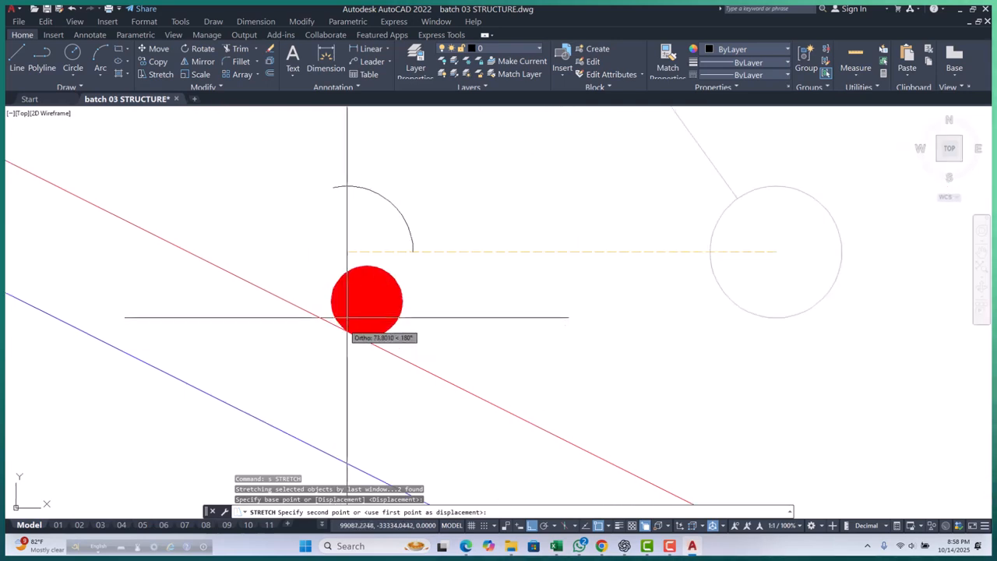
pyautogui.scroll(-3, 367, 301)
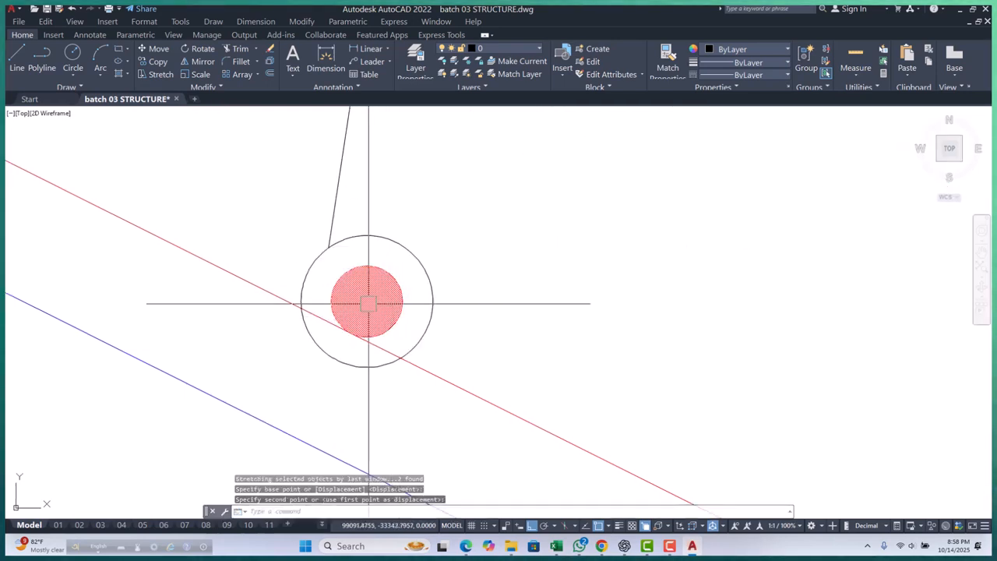
# Step: Move the lower end of the lower flight callout's connecting line to the top of its circle
pyautogui.click(288, 323)
pyautogui.scroll(2, 310, 293)
pyautogui.click(306, 293)
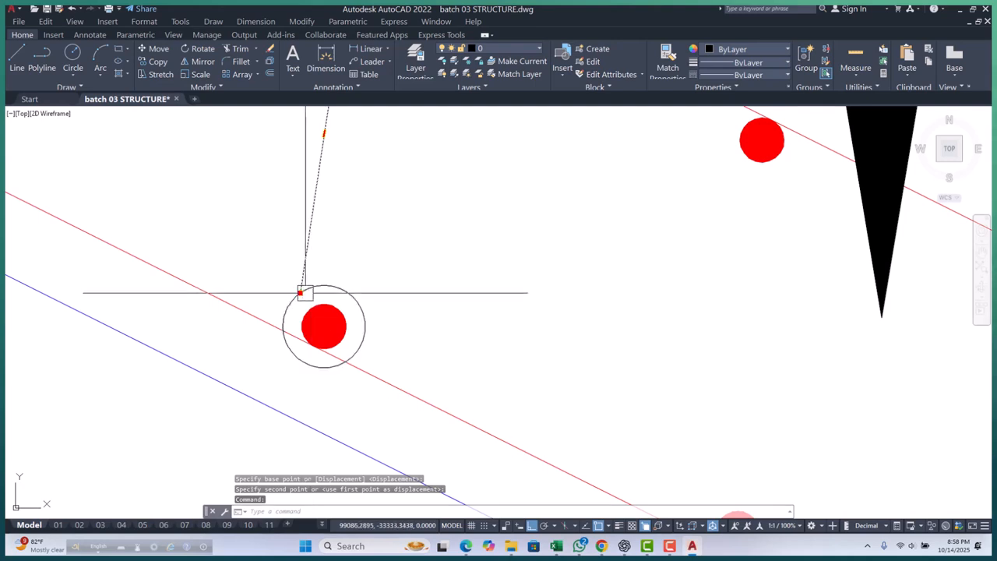
pyautogui.press('Escape')
pyautogui.press('Escape')
pyautogui.press('Escape')
pyautogui.scroll(-5, 329, 304)
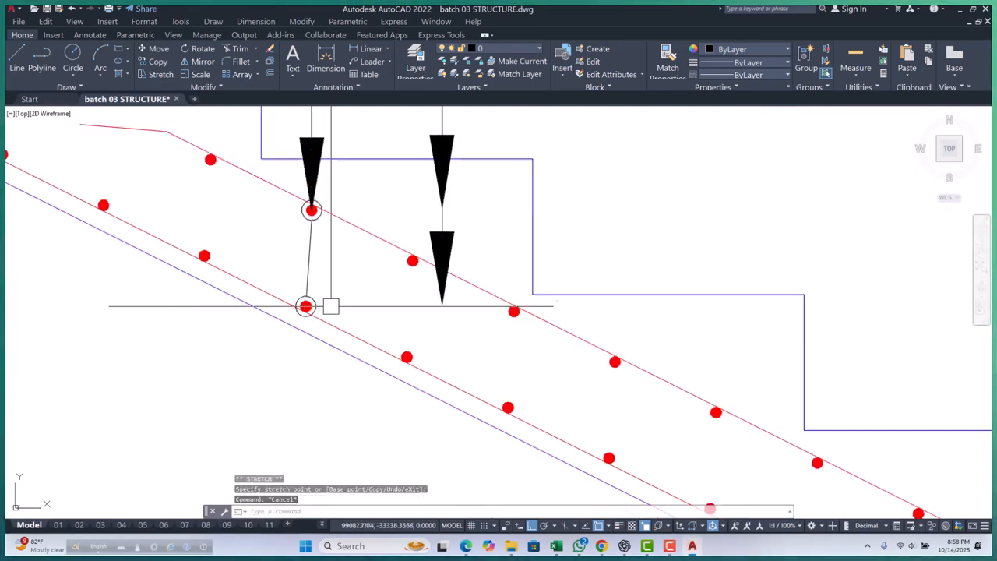
# Step: Place a vertical construction line through the arrow of the lower flight's second leader
pyautogui.scroll(5, 377, 289)
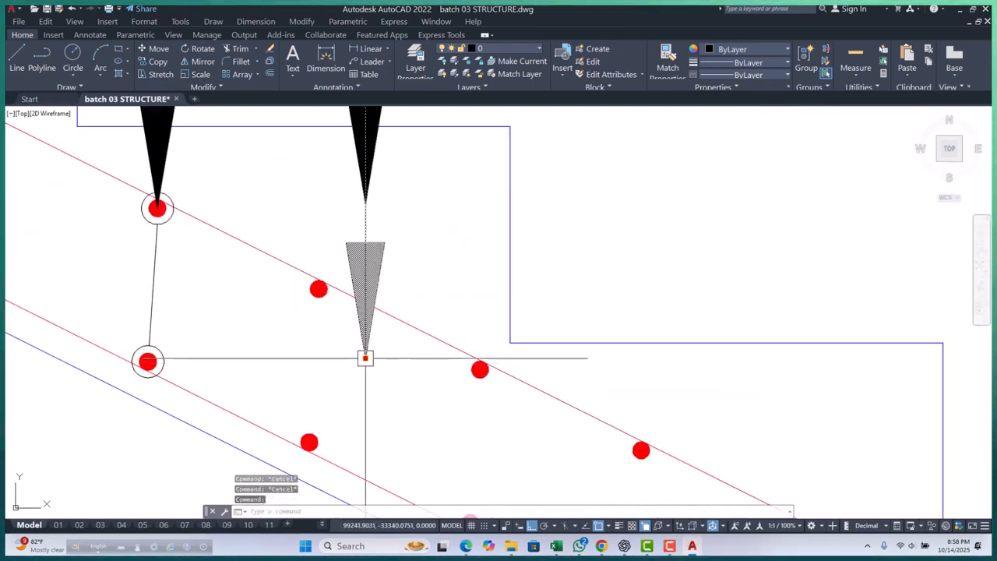
pyautogui.press('Escape')
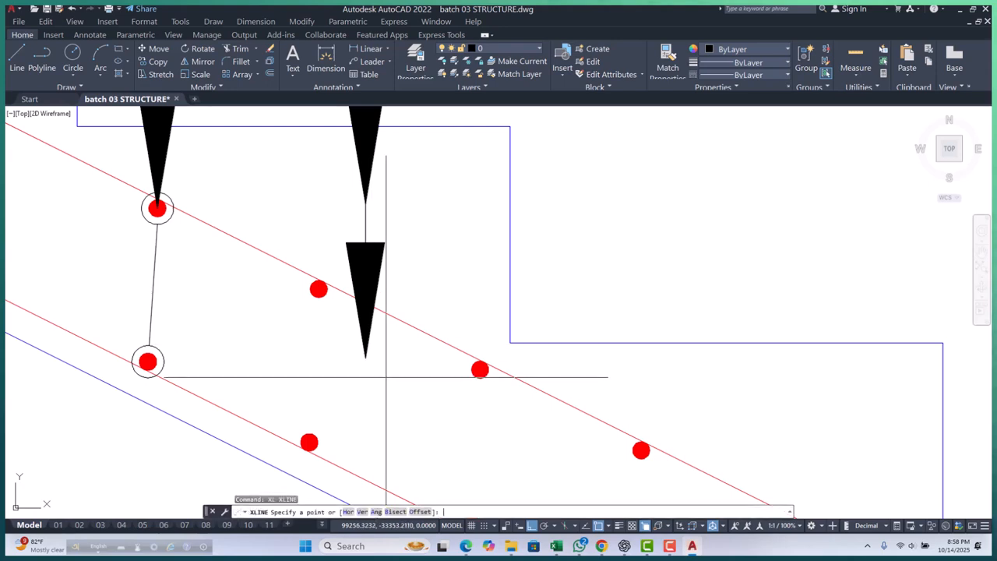
pyautogui.write('v')
pyautogui.press('Return')
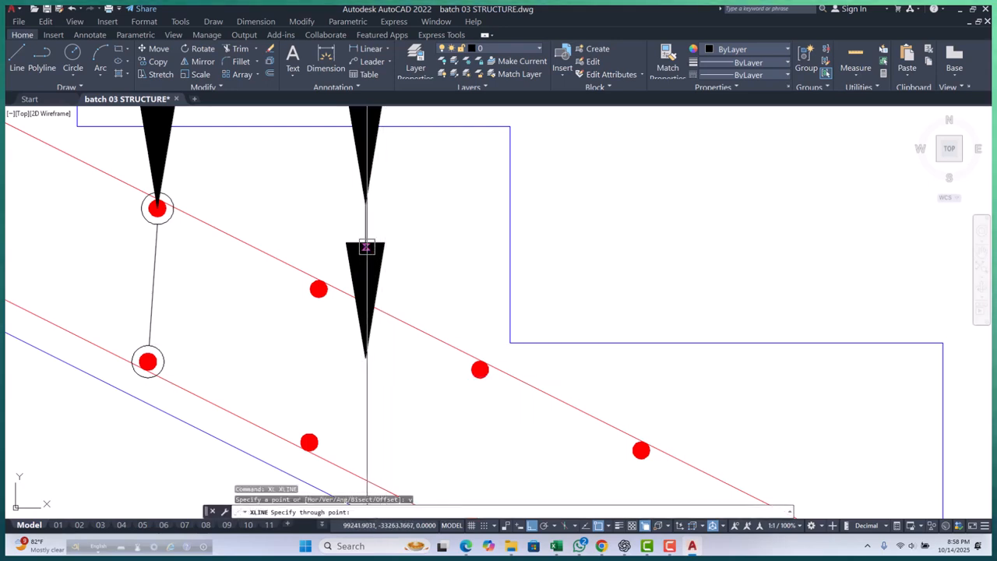
pyautogui.press('Escape')
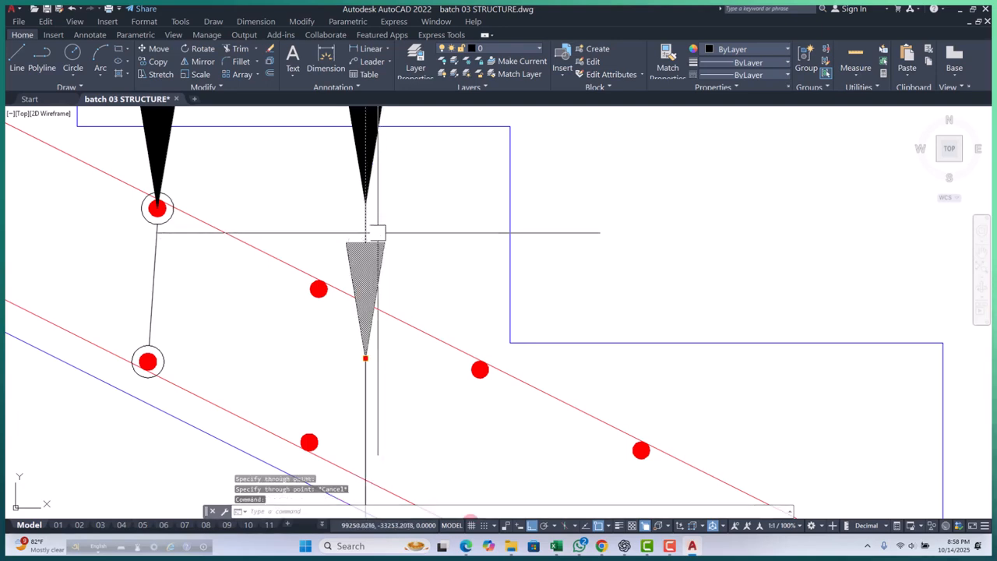
# Step: Extend the two arrow tips of the lower flight's second leader down the construction line to the bottom and top bars
pyautogui.scroll(-2, 377, 226)
pyautogui.click(369, 304)
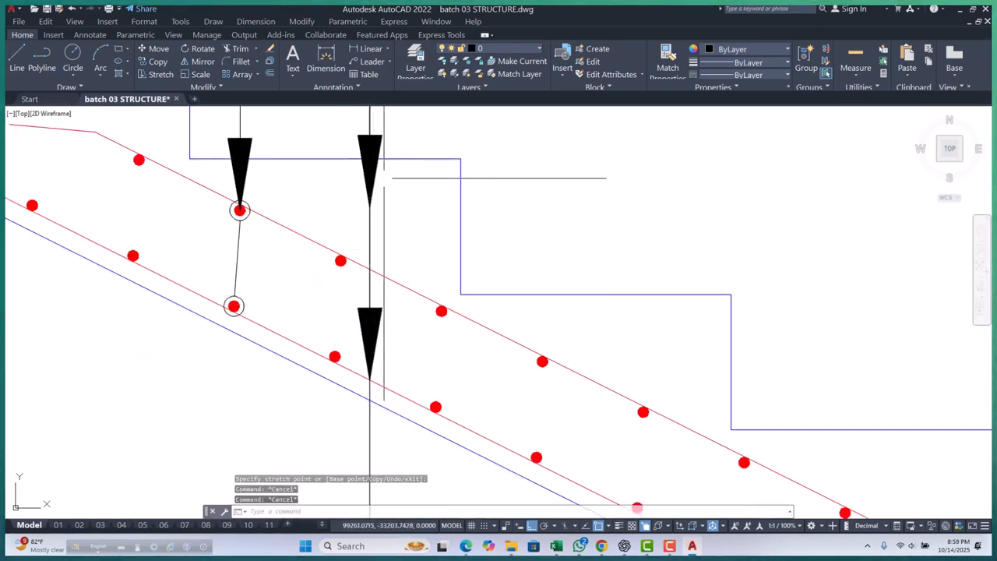
pyautogui.click(377, 188)
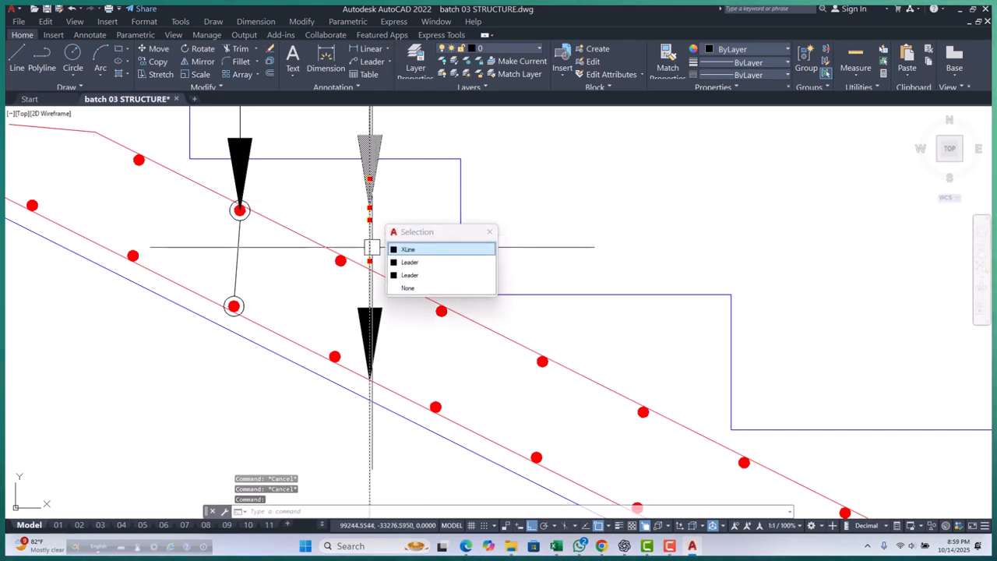
pyautogui.scroll(2, 369, 209)
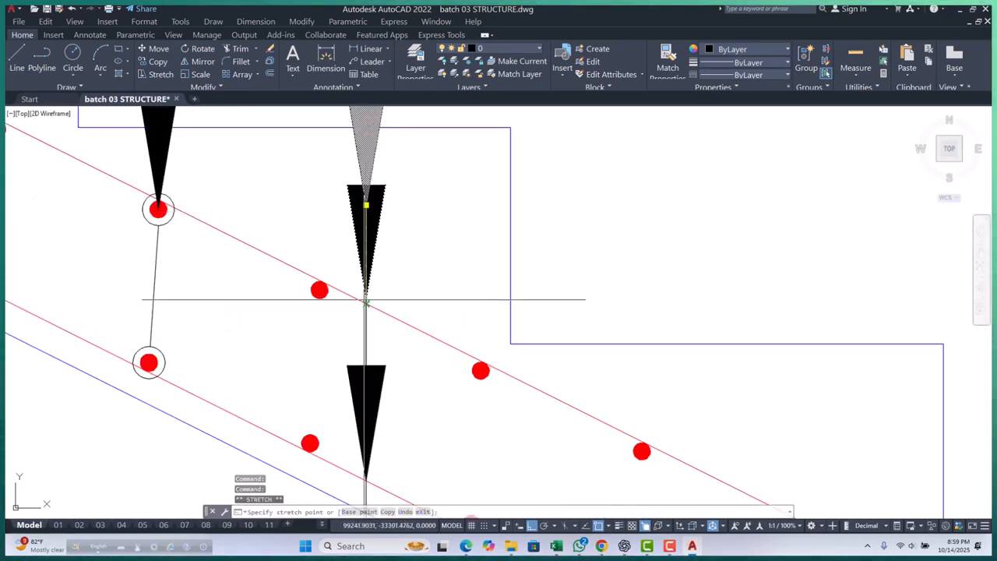
pyautogui.press('Escape')
pyautogui.press('Escape')
pyautogui.press('Escape')
# Step: Erase the vertical construction line running through the lower flight's bar labels
pyautogui.scroll(-8, 374, 296)
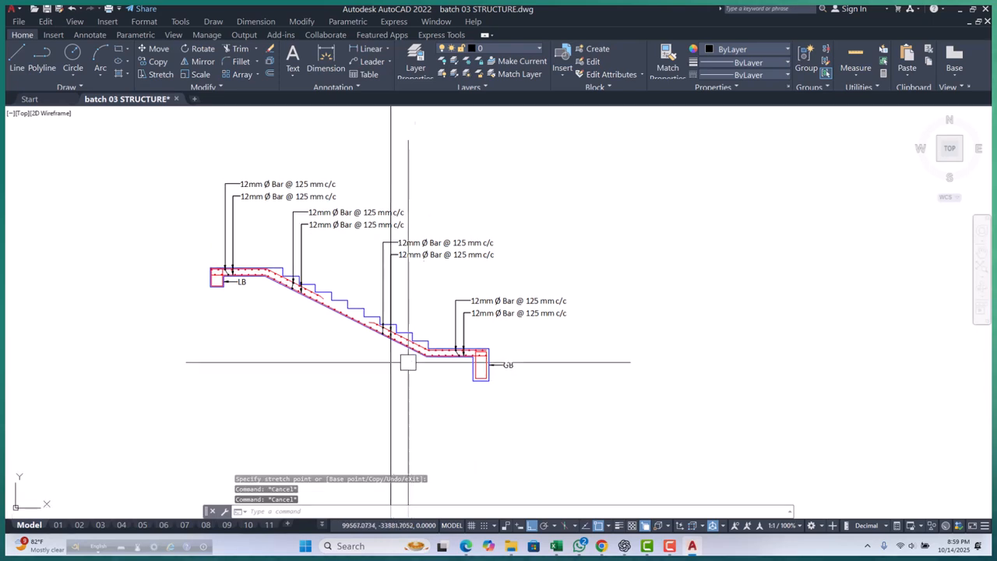
pyautogui.scroll(2, 421, 186)
pyautogui.click(380, 180)
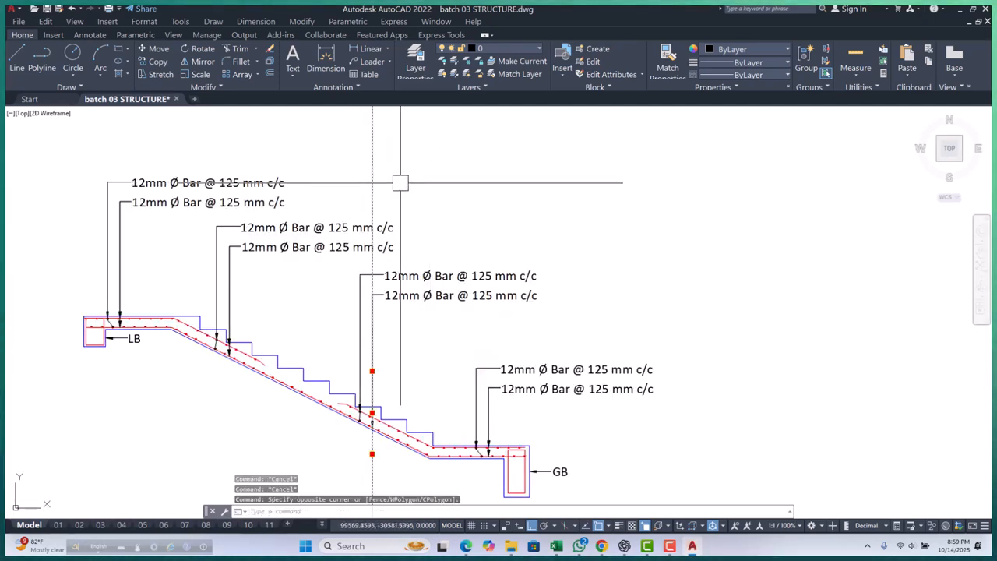
pyautogui.write('e')
pyautogui.press('space')
pyautogui.click(499, 215)
pyautogui.click(419, 312)
pyautogui.click(415, 326)
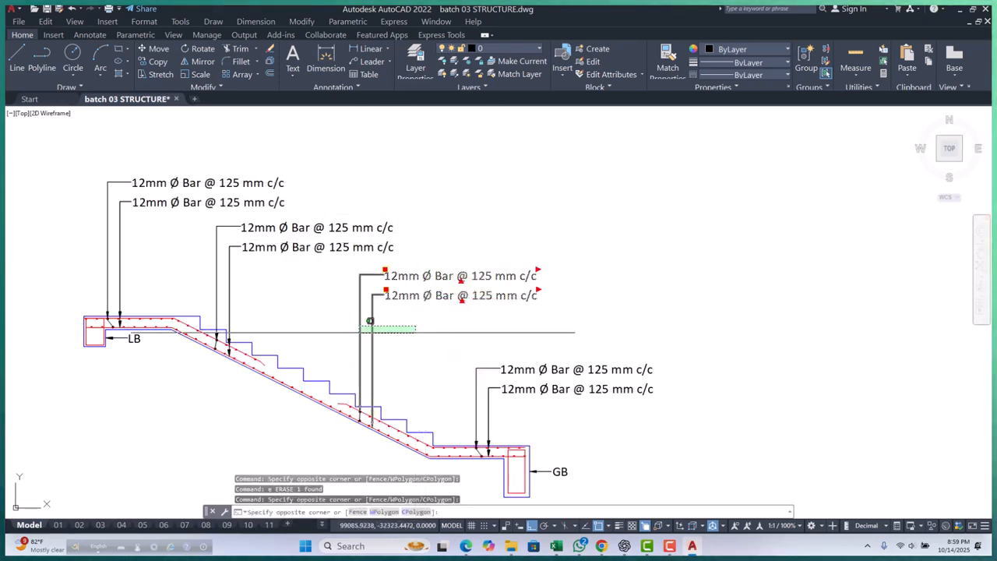
pyautogui.scroll(-2, 363, 294)
pyautogui.write('mi')
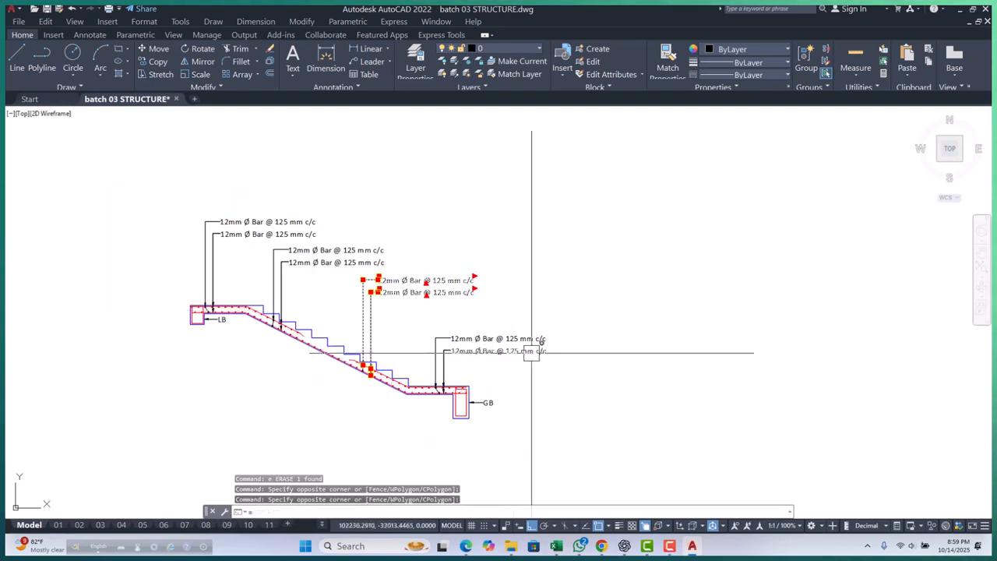
pyautogui.press('space')
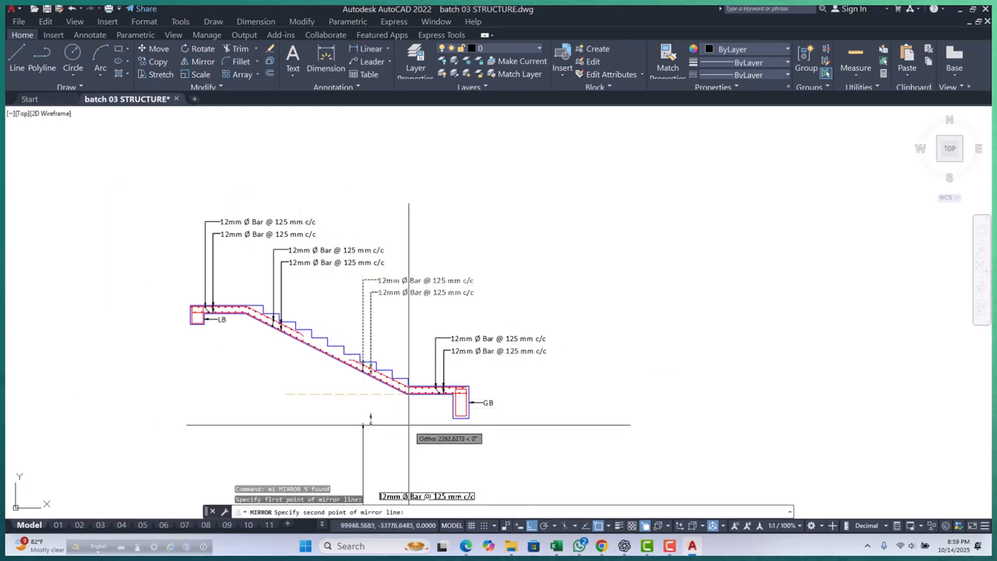
pyautogui.click(371, 416)
pyautogui.press('Escape')
pyautogui.press('Escape')
pyautogui.scroll(-2, 372, 371)
pyautogui.scroll(2, 375, 312)
# Step: Mirror the lower flight's two bar labels and leaders about a horizontal line to below the stair, keeping the originals
pyautogui.click(463, 262)
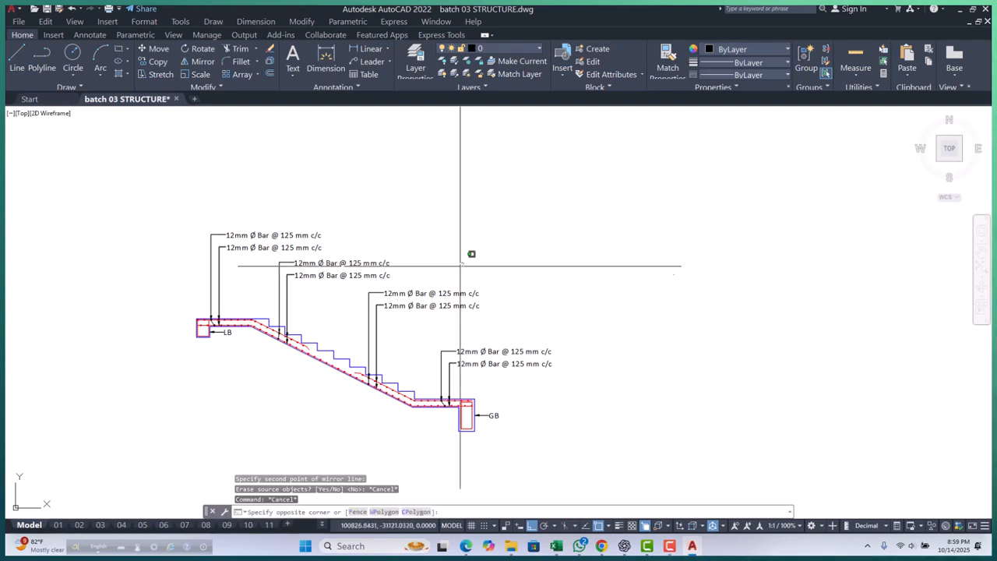
pyautogui.click(413, 324)
pyautogui.click(407, 330)
pyautogui.click(345, 321)
pyautogui.scroll(-2, 349, 302)
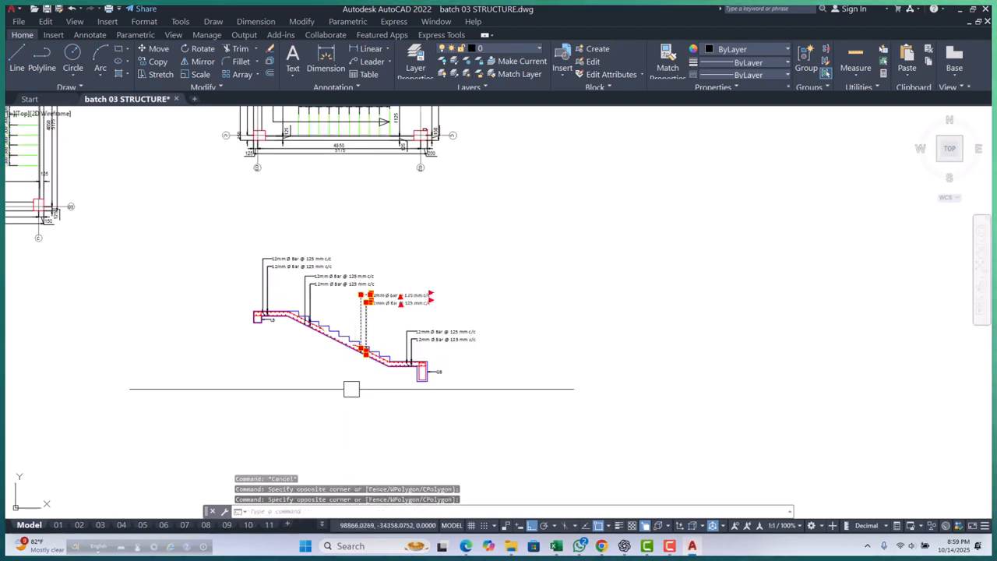
pyautogui.press('Return')
pyautogui.click(359, 357)
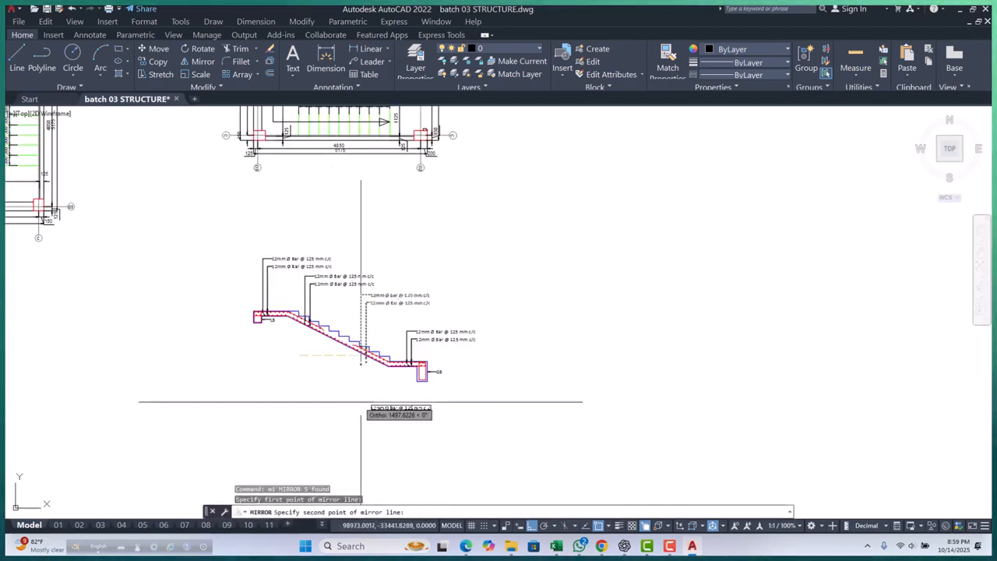
pyautogui.click(540, 393)
pyautogui.press('Return')
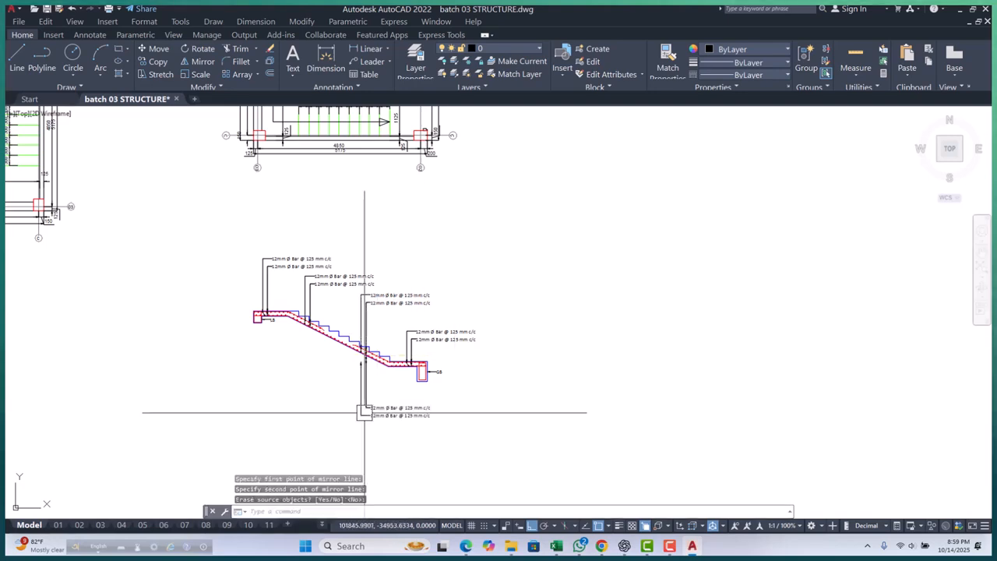
# Step: Move the mirrored callout pair beneath the middle of the waist slab, with a leader tip on a bottom bar dot
pyautogui.scroll(2, 363, 405)
pyautogui.click(423, 382)
pyautogui.click(363, 435)
pyautogui.write('m')
pyautogui.press('Return')
pyautogui.scroll(8, 374, 332)
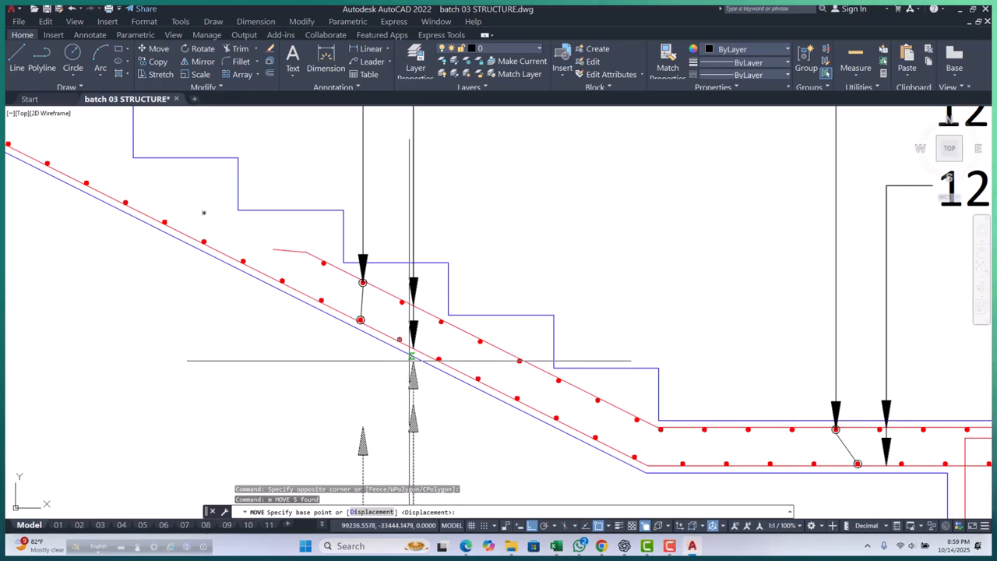
pyautogui.scroll(5, 412, 360)
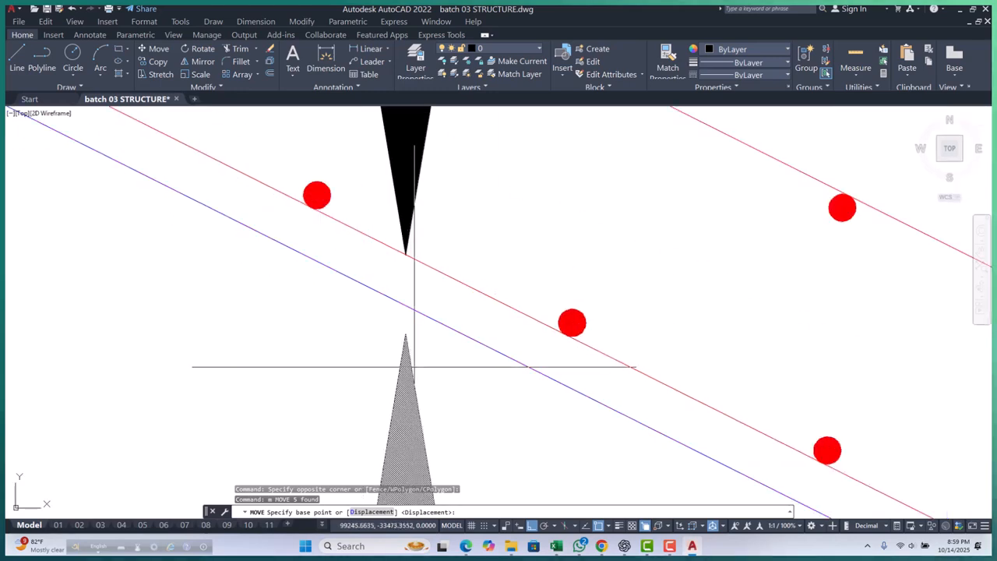
pyautogui.click(420, 323)
pyautogui.scroll(-10, 365, 343)
pyautogui.scroll(6, 221, 297)
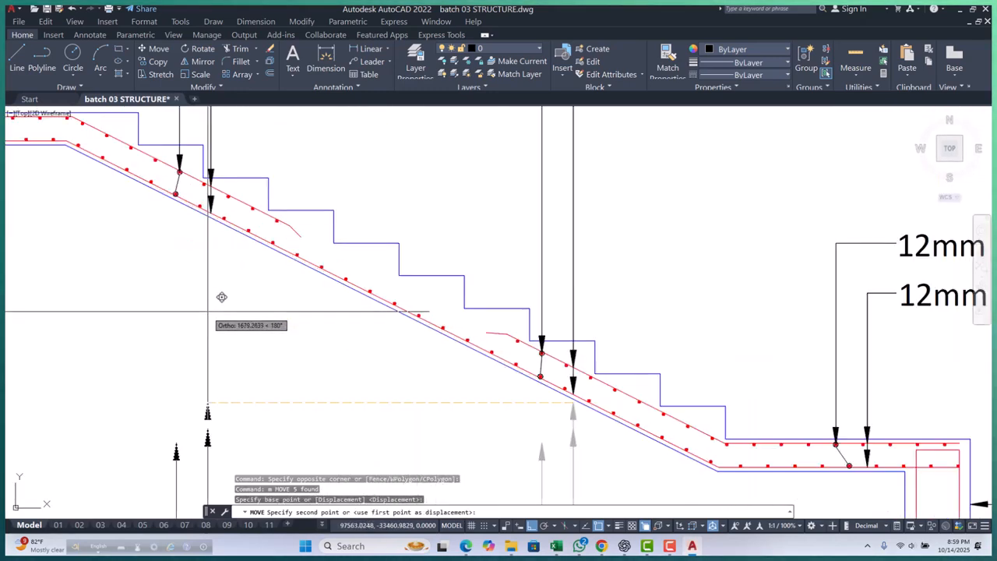
pyautogui.scroll(8, 288, 278)
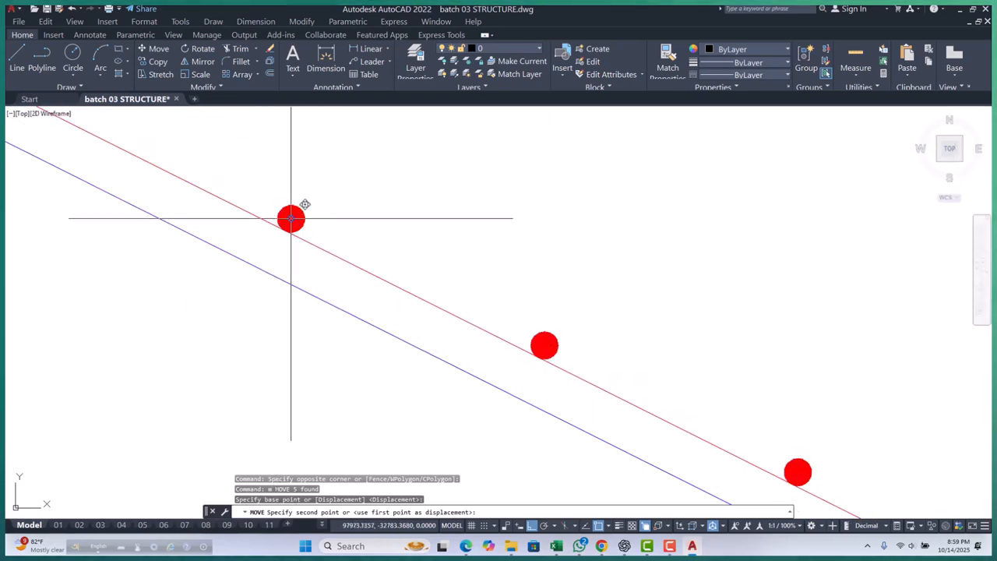
pyautogui.scroll(-10, 290, 218)
pyautogui.press('Escape')
pyautogui.press('Escape')
pyautogui.press('Escape')
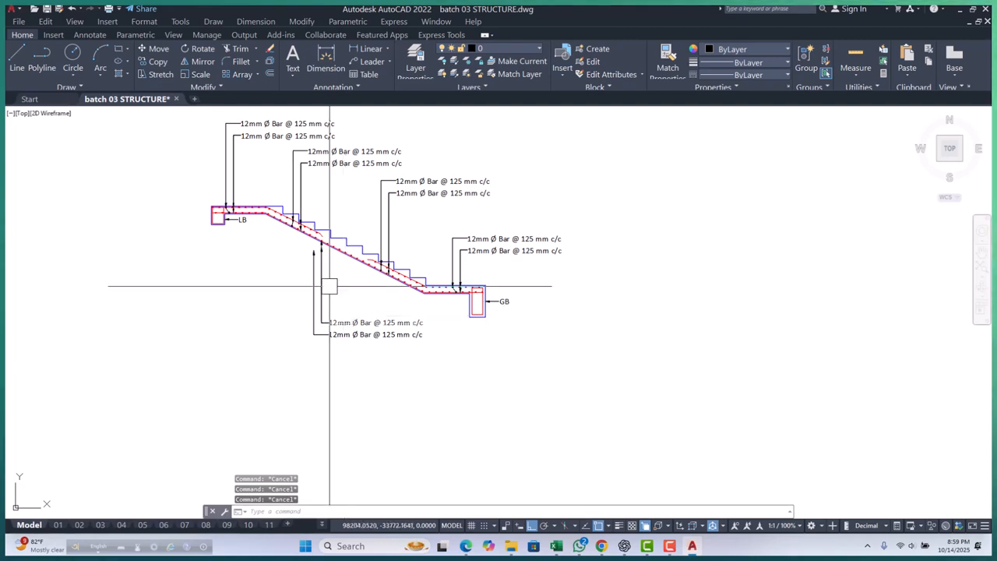
# Step: Mirror the callout pair below the stair about a vertical line, erasing the source objects
pyautogui.scroll(2, 319, 272)
pyautogui.click(517, 335)
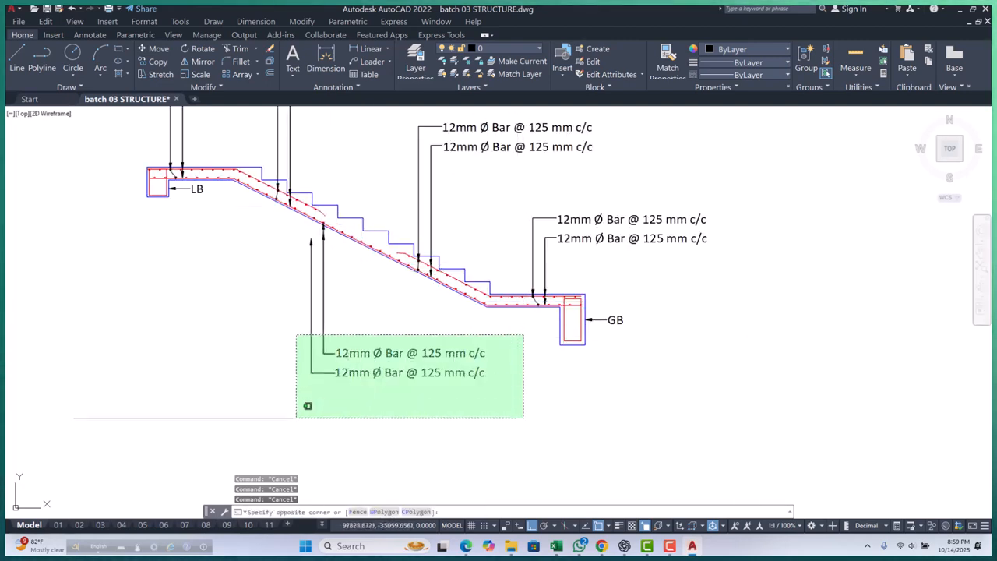
pyautogui.click(282, 411)
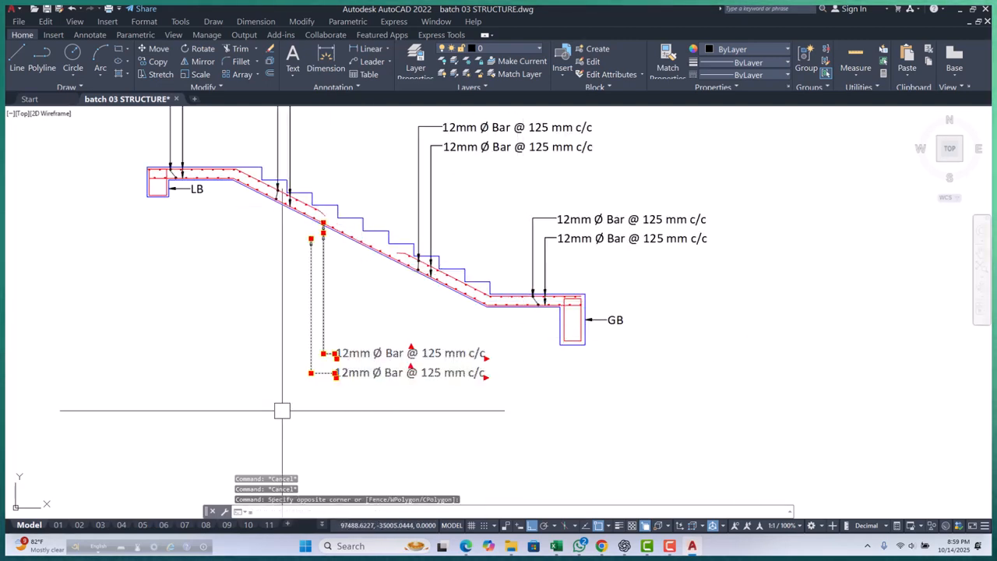
pyautogui.write('mi')
pyautogui.press('Return')
pyautogui.click(277, 407)
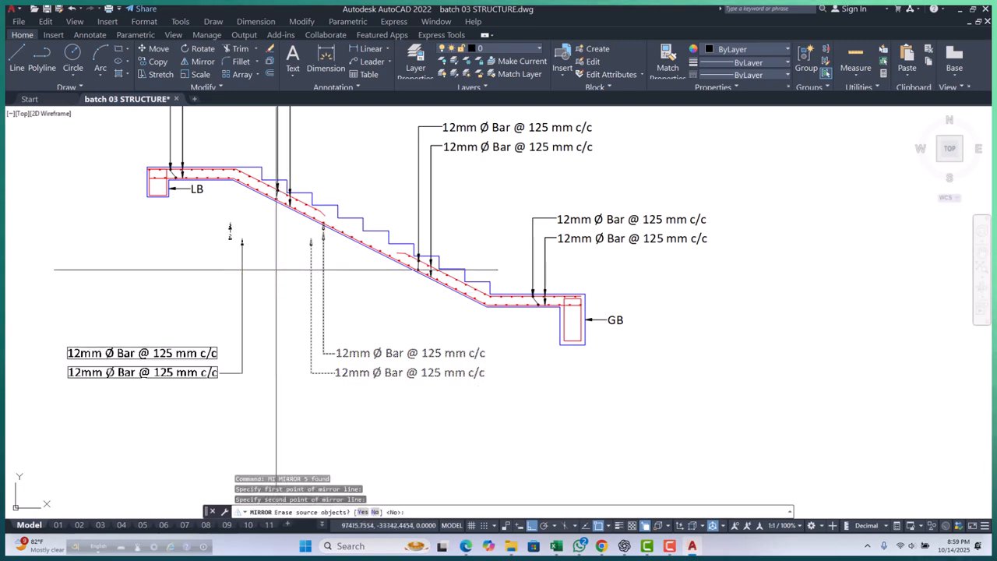
pyautogui.write('y')
pyautogui.press('Return')
# Step: Move the flipped callout pair to mid-flight so its leader arrows reach the waist slab's bottom bars from below
pyautogui.click(338, 260)
pyautogui.click(214, 416)
pyautogui.press('m')
pyautogui.press('Return')
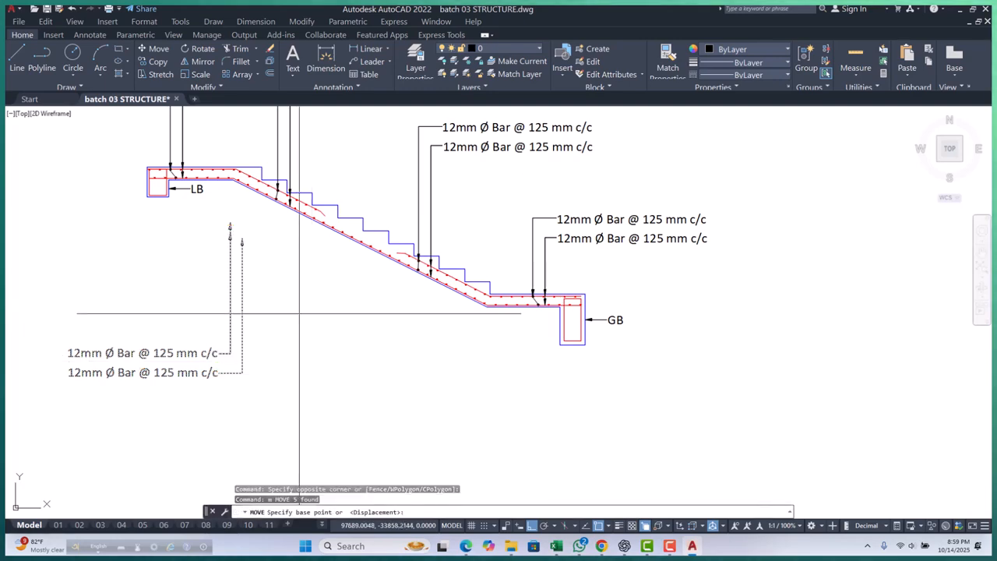
pyautogui.scroll(4, 249, 237)
pyautogui.click(238, 252)
pyautogui.scroll(-4, 280, 269)
pyautogui.scroll(10, 386, 269)
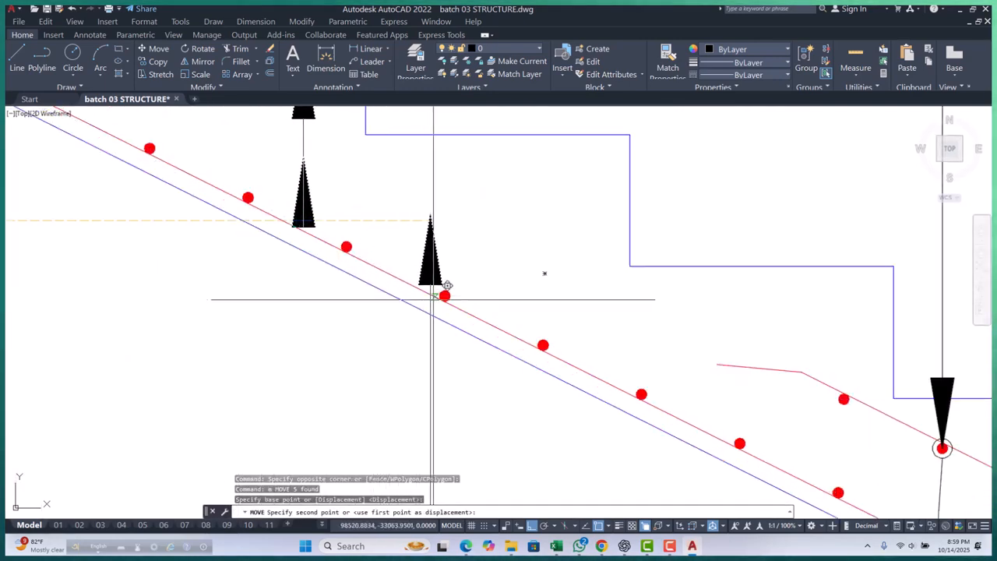
pyautogui.press('Escape')
pyautogui.scroll(-4, 421, 345)
pyautogui.press('Escape')
pyautogui.press('Escape')
pyautogui.scroll(-10, 420, 344)
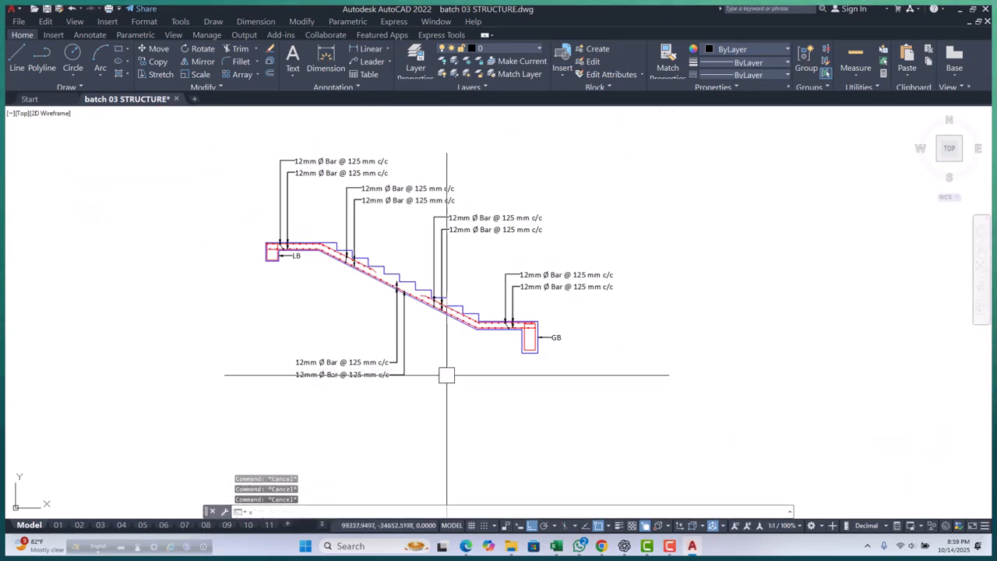
# Step: Place a vertical construction line through the centre of the bottom bar dot beside the longer leader's arrow
pyautogui.scroll(10, 404, 313)
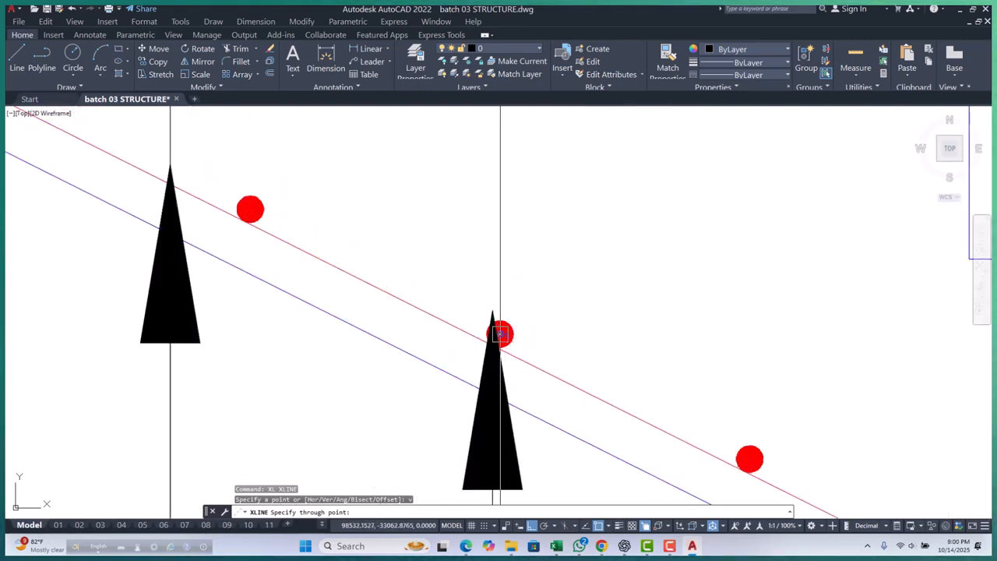
pyautogui.press('Escape')
pyautogui.press('Escape')
pyautogui.press('Escape')
pyautogui.scroll(-10, 500, 333)
pyautogui.scroll(3, 441, 355)
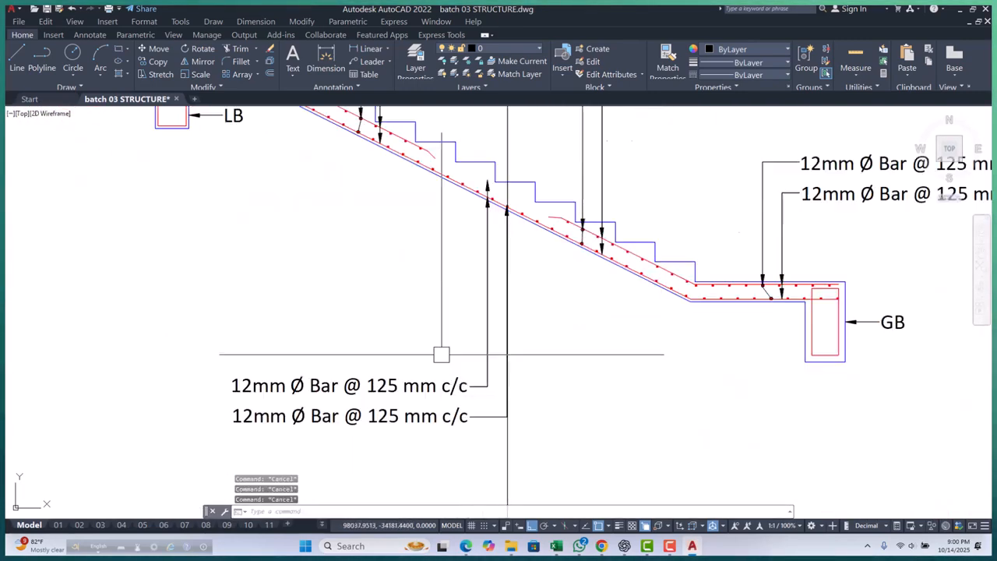
# Step: Move the mid-flight callout pair so the corner of its longer leader lies on the vertical construction line
pyautogui.click(458, 342)
pyautogui.click(418, 400)
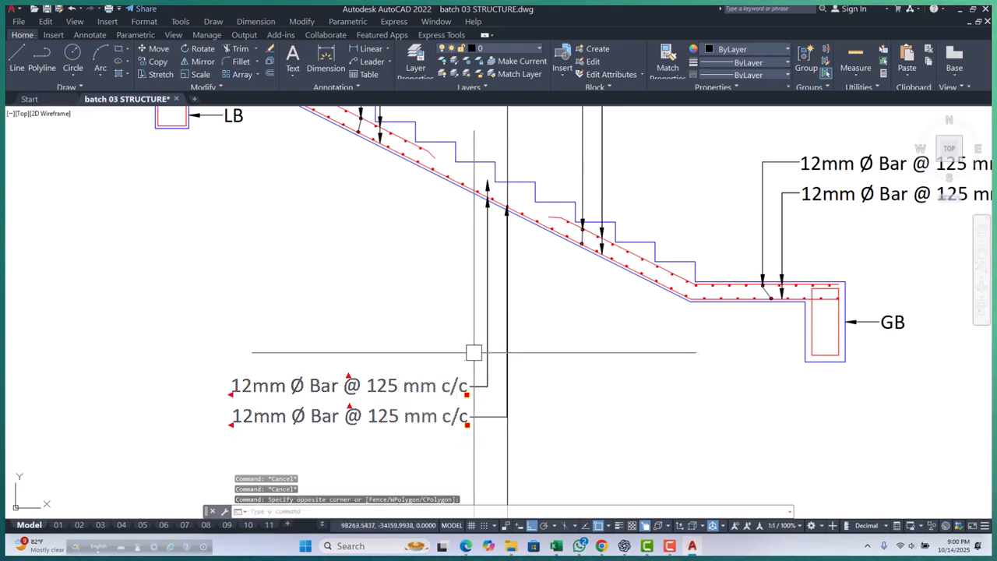
pyautogui.click(475, 395)
pyautogui.scroll(6, 423, 402)
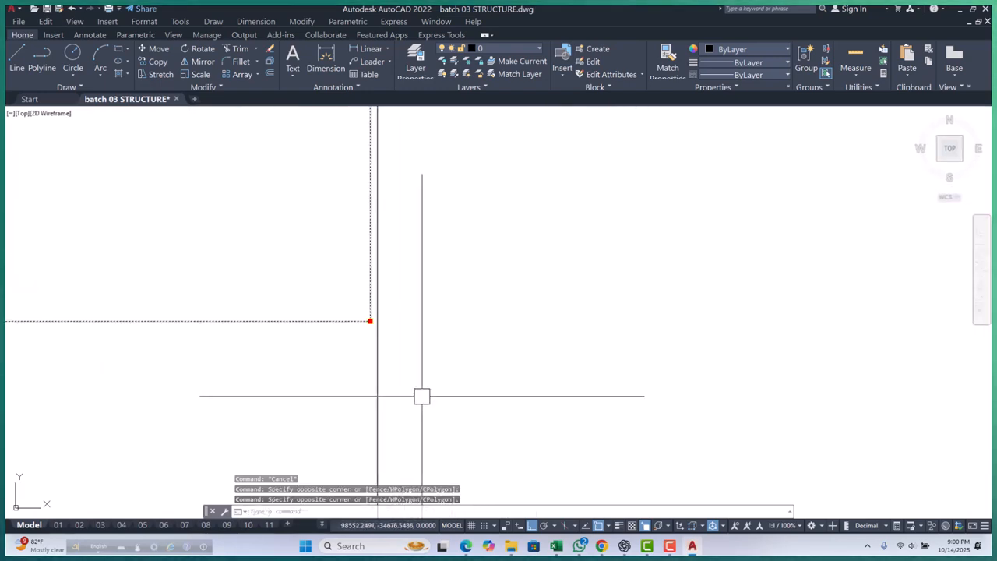
pyautogui.write('m')
pyautogui.press('Return')
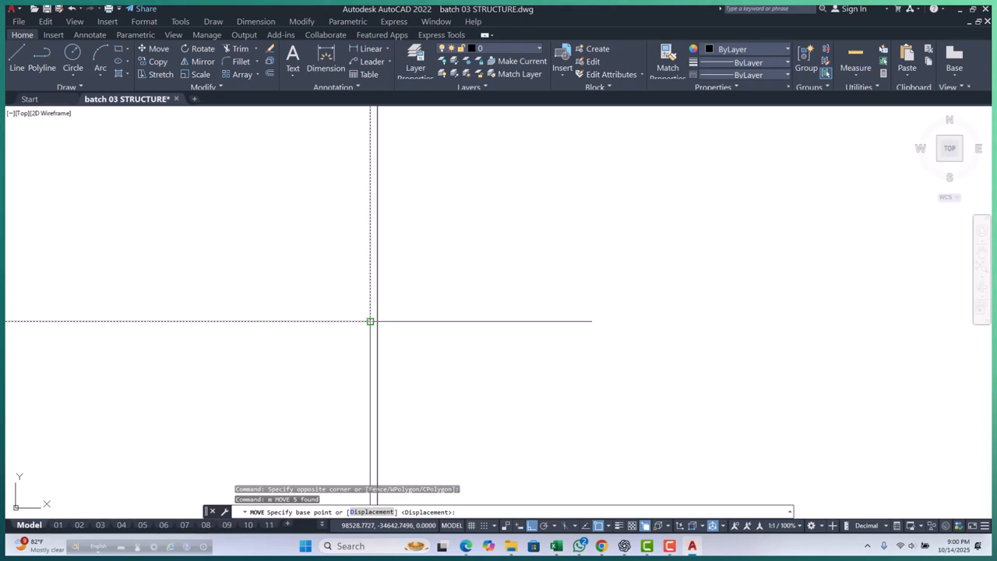
pyautogui.click(370, 321)
pyautogui.click(387, 340)
pyautogui.scroll(-5, 387, 340)
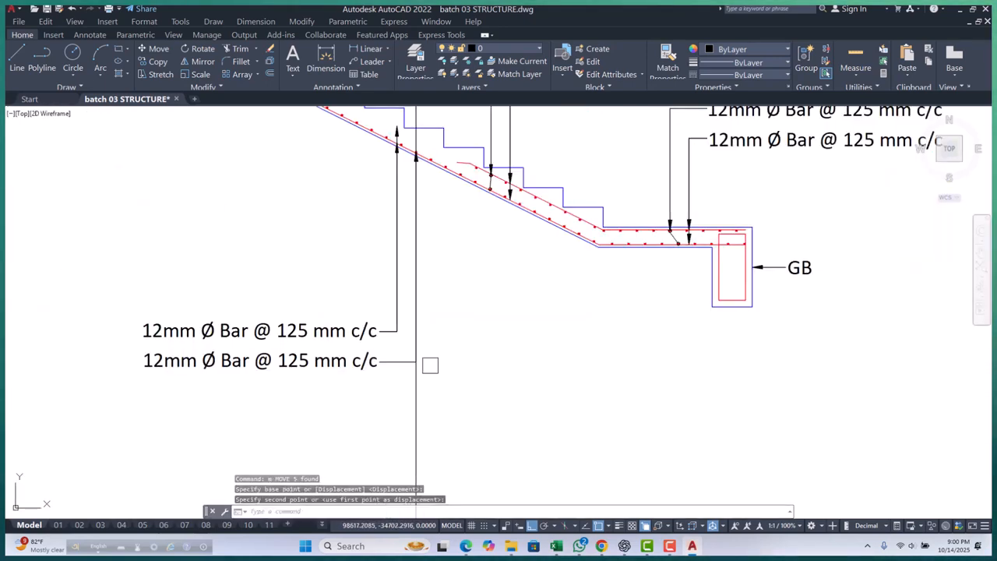
pyautogui.moveTo(441, 329); pyautogui.dragTo(446, 366, button='middle')
# Step: Place a vertical construction line through the corner of the mid-flight callout's shorter leader
pyautogui.click(467, 418)
pyautogui.click(419, 440)
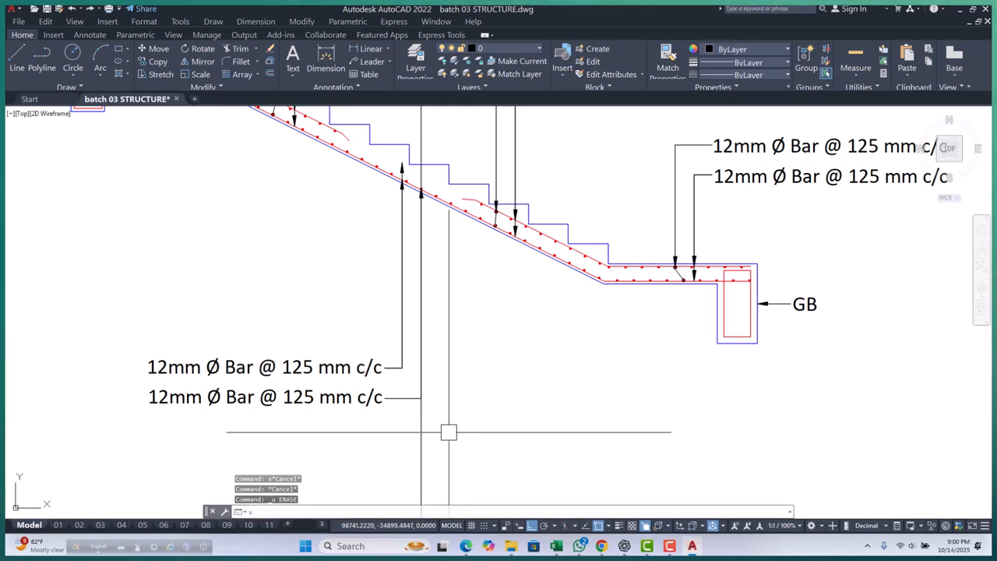
pyautogui.write('xl')
pyautogui.press('Return')
pyautogui.write('v')
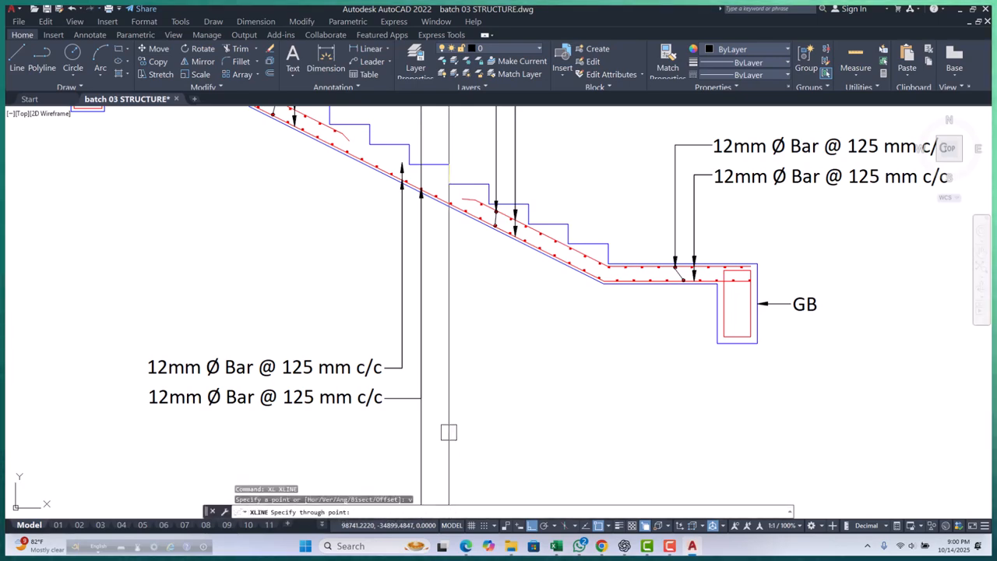
pyautogui.scroll(4, 385, 351)
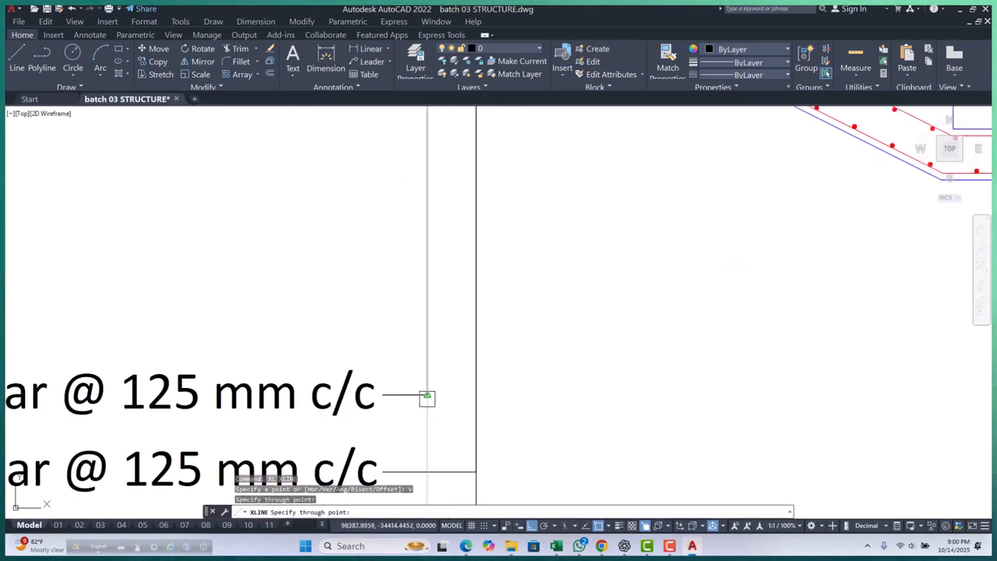
pyautogui.press('Escape')
pyautogui.press('Escape')
# Step: Erase the extra leader whose arrow points above the bottom bars on the mid-flight callout's shorter line
pyautogui.scroll(-7, 426, 394)
pyautogui.scroll(9, 446, 311)
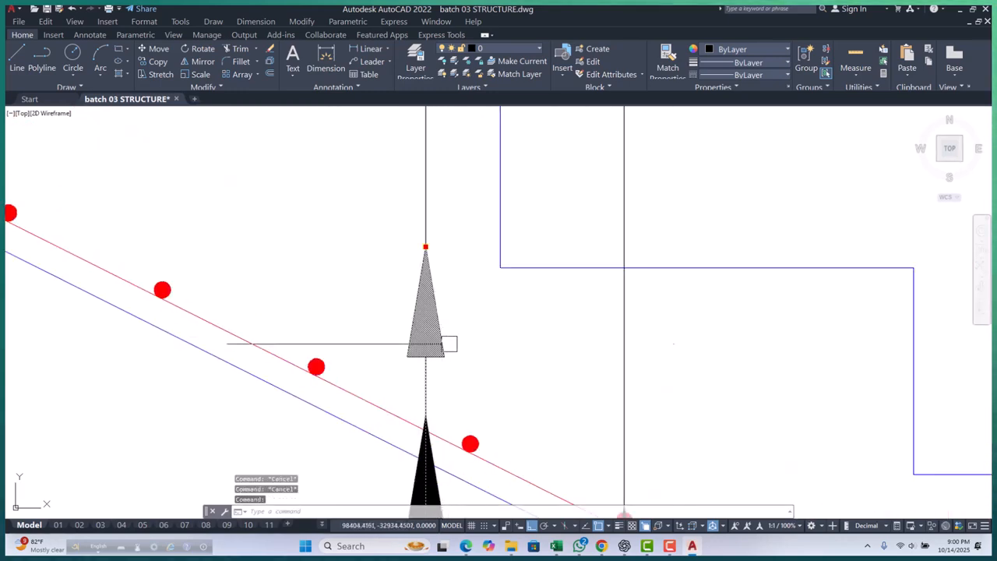
pyautogui.write('e')
pyautogui.press('Return')
# Step: Stretch the shorter mid-flight leader's arrow tip to where the vertical construction line crosses the bottom main bar
pyautogui.scroll(-6, 449, 294)
pyautogui.scroll(6, 447, 355)
pyautogui.click(442, 316)
pyautogui.scroll(4, 440, 234)
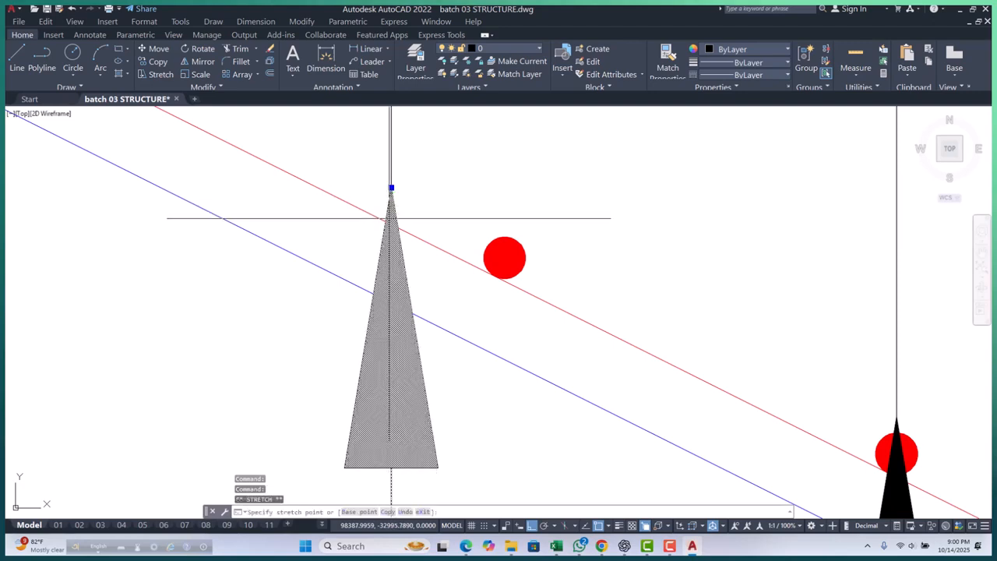
pyautogui.click(391, 186)
pyautogui.press('Escape')
pyautogui.press('Escape')
pyautogui.scroll(-8, 456, 218)
pyautogui.press('Escape')
# Step: Stretch the longer mid-flight leader's arrow tip to the centre of the bottom bar dot on its construction line
pyautogui.scroll(2, 477, 261)
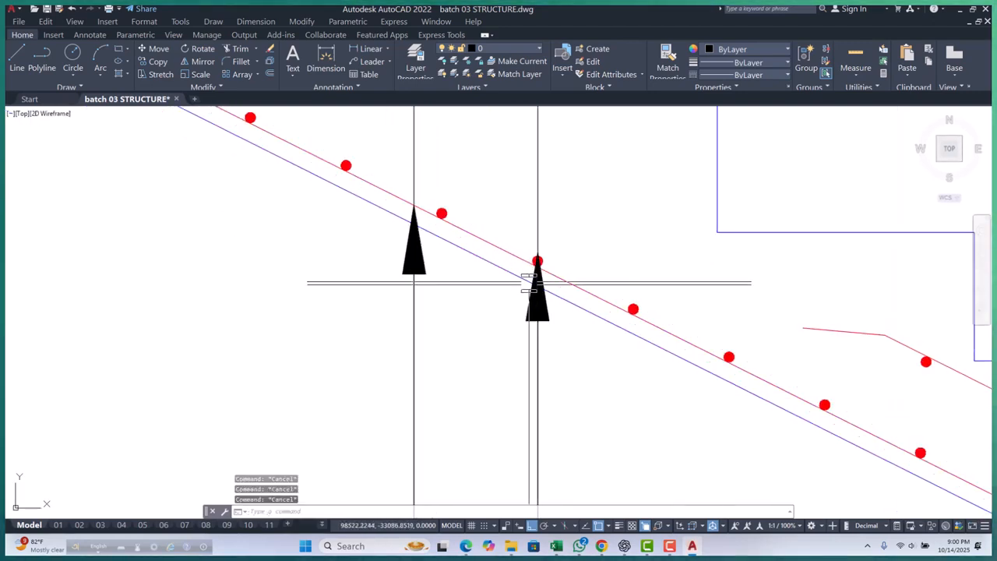
pyautogui.click(537, 262)
pyautogui.scroll(5, 539, 263)
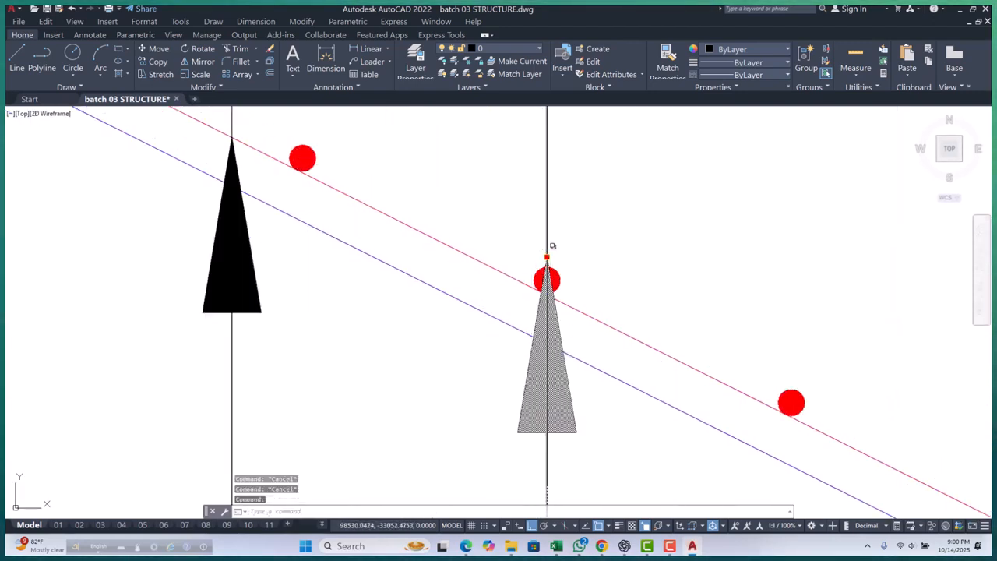
pyautogui.press('Escape')
# Step: Draw a small circle around the bar dot at the longer mid-flight leader's tip, centred on the dot
pyautogui.scroll(-4, 549, 249)
pyautogui.moveTo(556, 254); pyautogui.dragTo(555, 281, button='middle')
pyautogui.scroll(4, 556, 280)
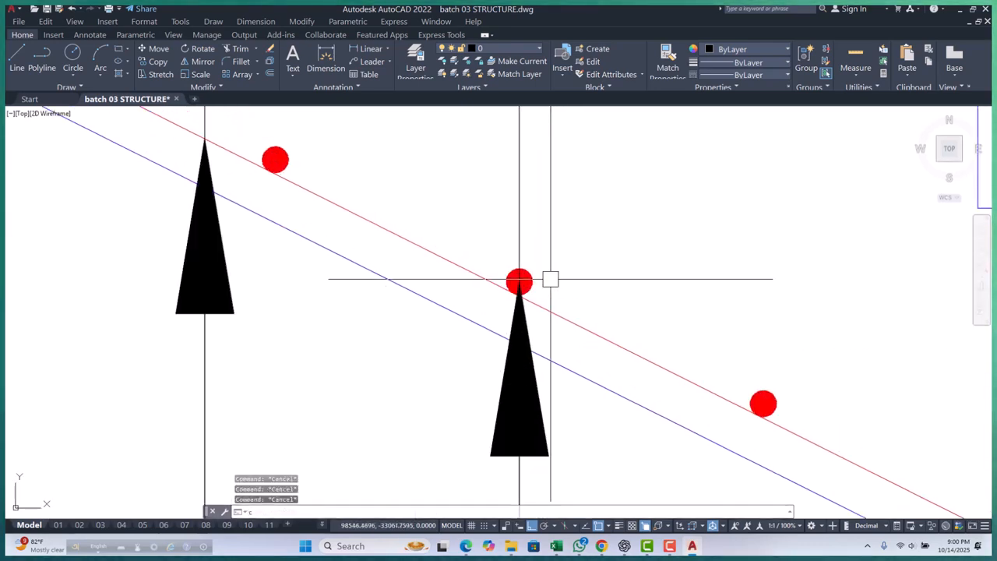
pyautogui.press('Return')
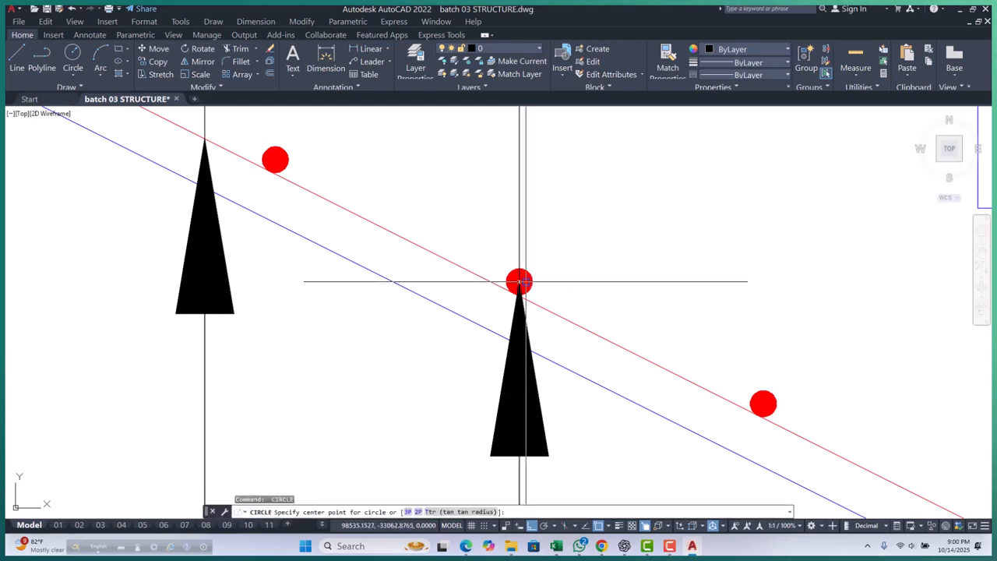
pyautogui.press('Escape')
pyautogui.press('Escape')
pyautogui.scroll(-8, 530, 280)
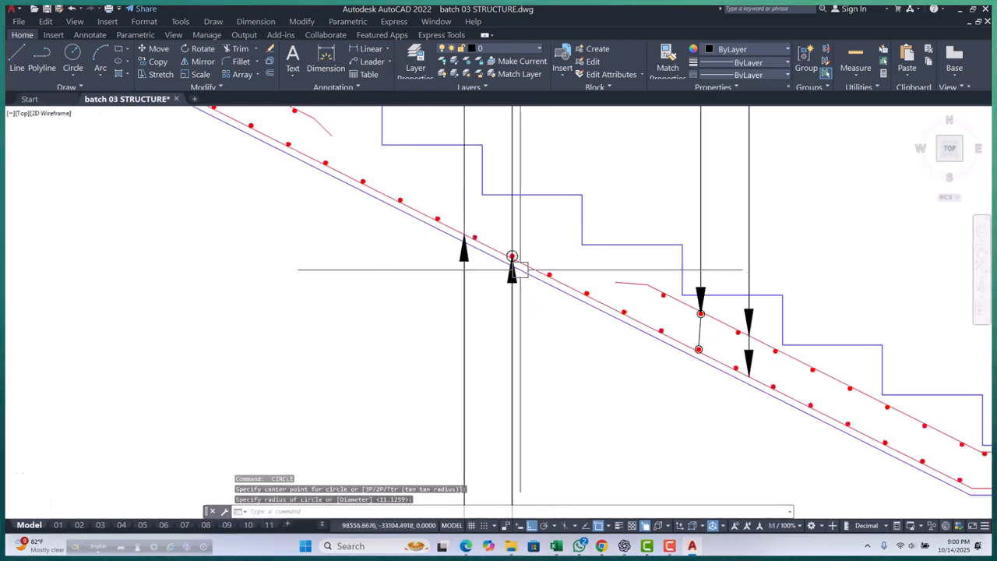
# Step: Erase the two vertical construction lines running through the mid-flight leaders
pyautogui.scroll(2, 494, 229)
pyautogui.click(496, 232)
pyautogui.scroll(-4, 471, 278)
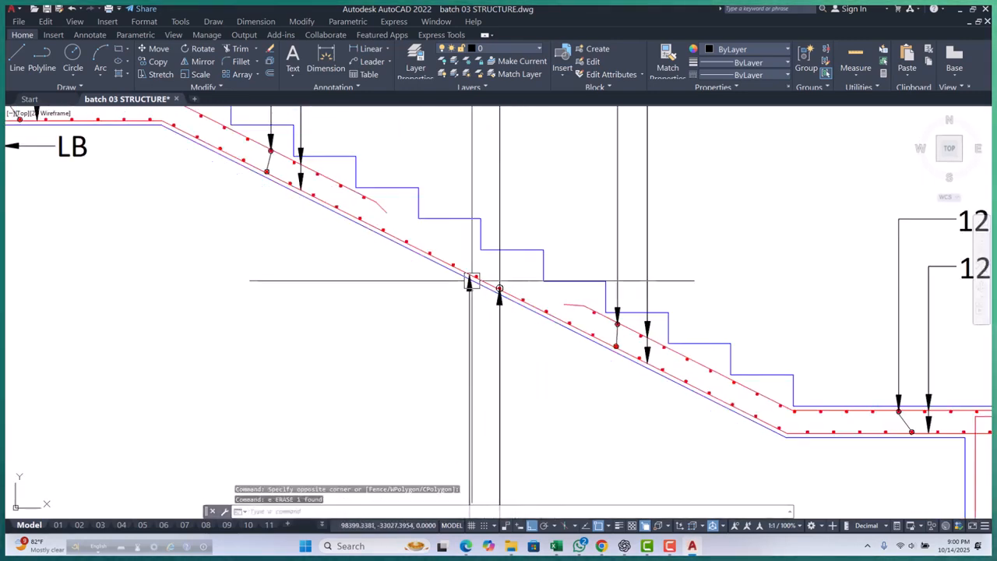
pyautogui.scroll(-4, 499, 212)
# Step: Stretch the mid-flight callout pair upward so its texts sit closer below the waist slab
pyautogui.click(527, 280)
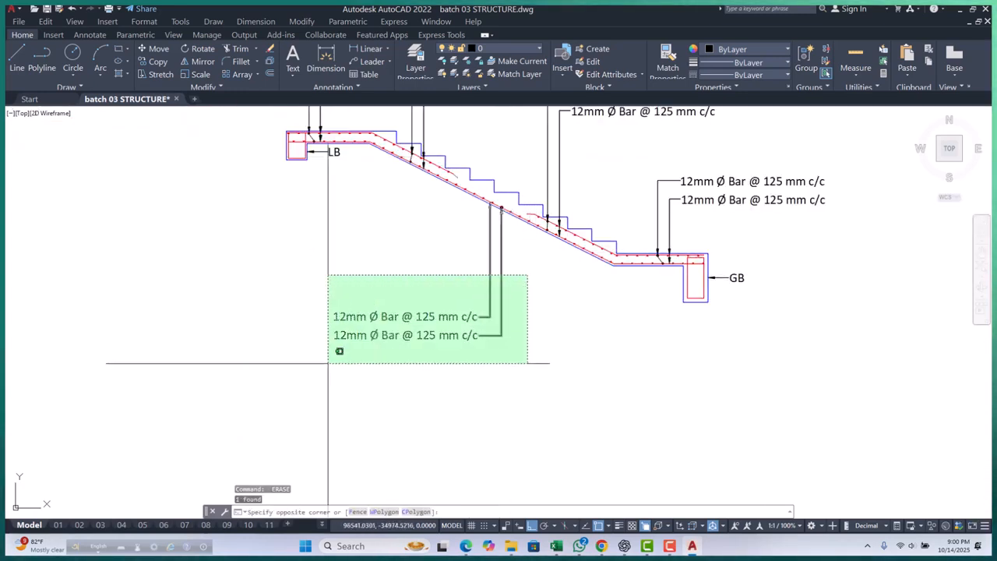
pyautogui.click(330, 362)
pyautogui.press('Return')
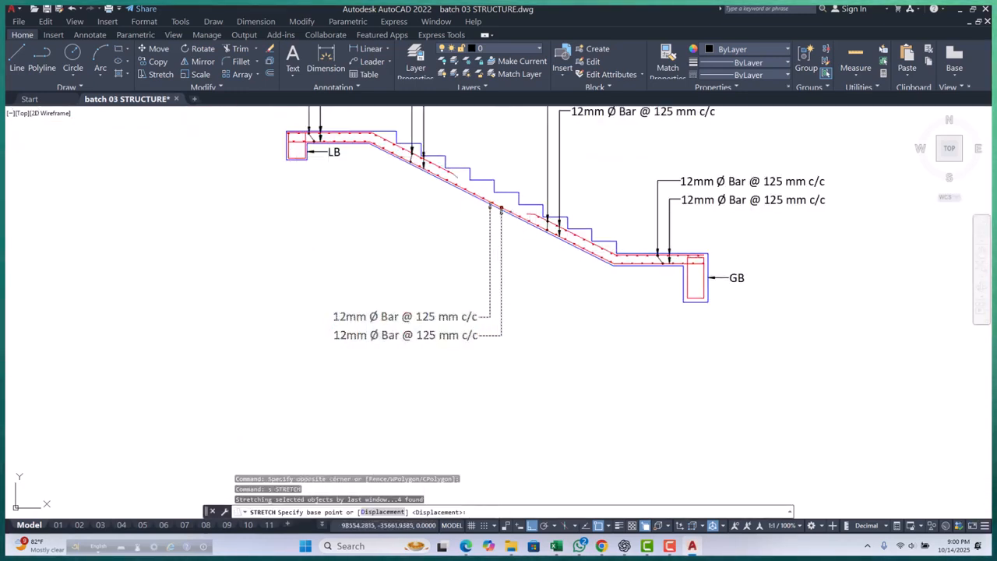
pyautogui.click(505, 424)
pyautogui.press('Escape')
pyautogui.scroll(-5, 574, 374)
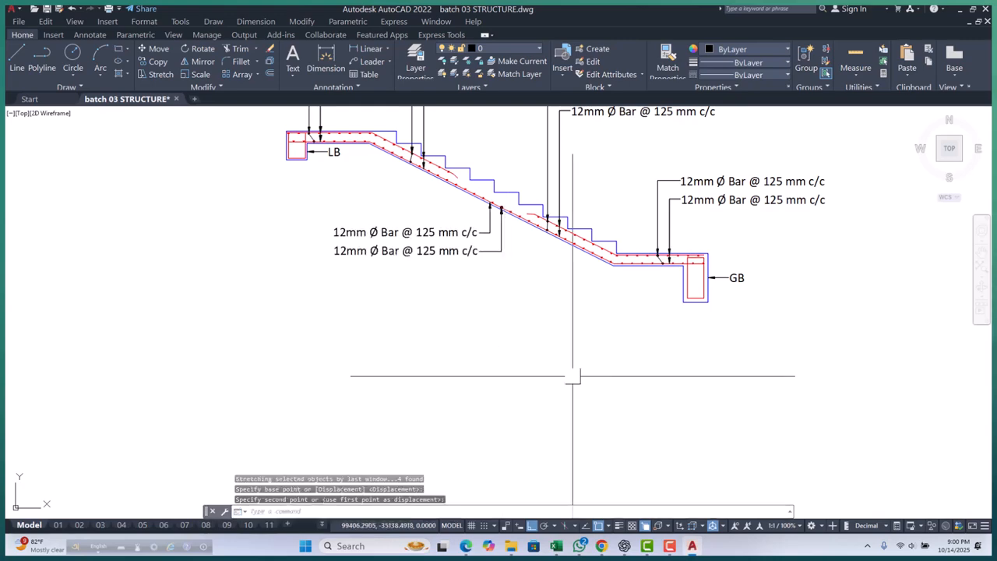
pyautogui.press('Escape')
pyautogui.press('Escape')
# Step: Stretch the lower flight's callout pair above the stair downward to shorten its leaders
pyautogui.scroll(6, 489, 305)
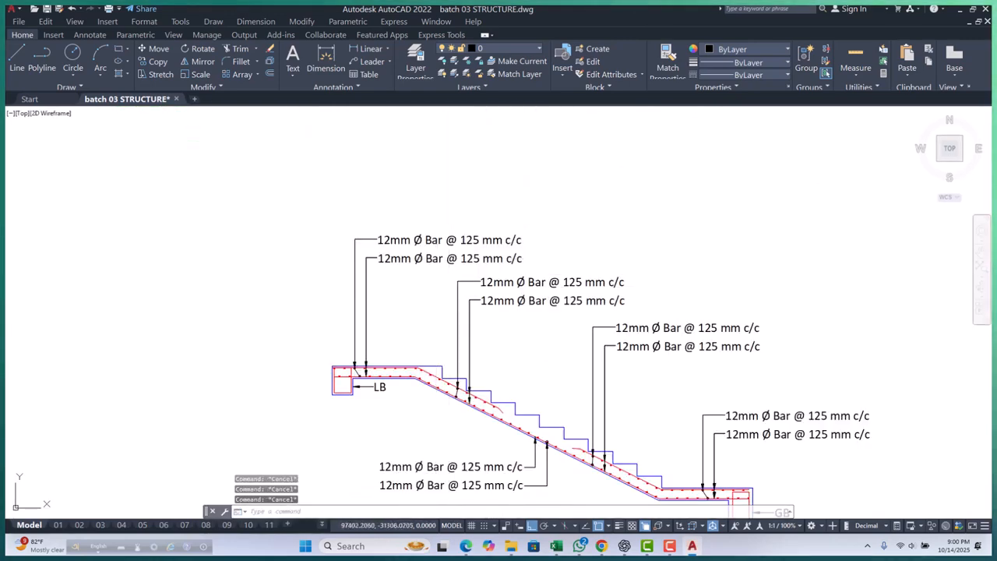
pyautogui.click(694, 258)
pyautogui.click(460, 330)
pyautogui.write('s')
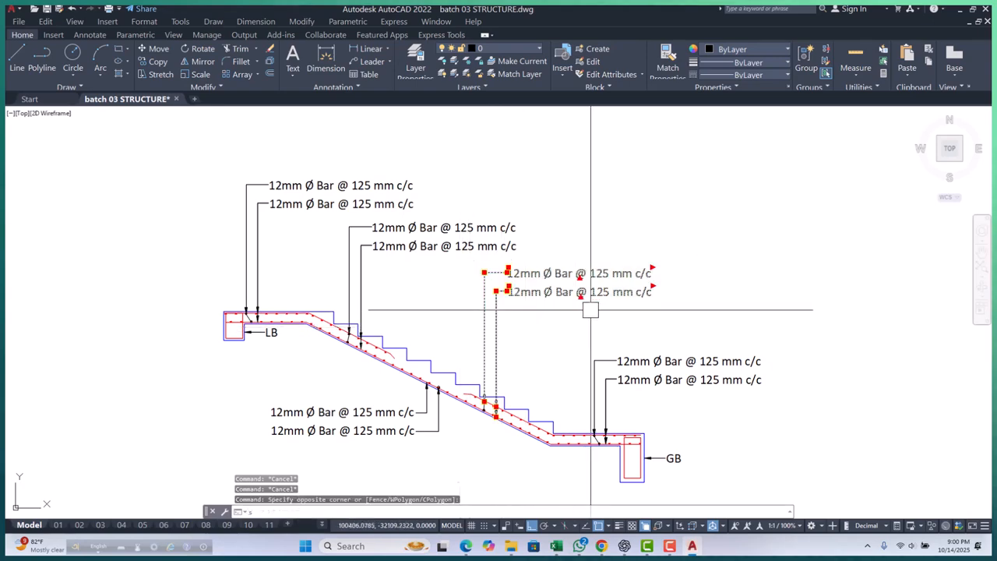
pyautogui.press('space')
pyautogui.click(711, 273)
pyautogui.click(713, 306)
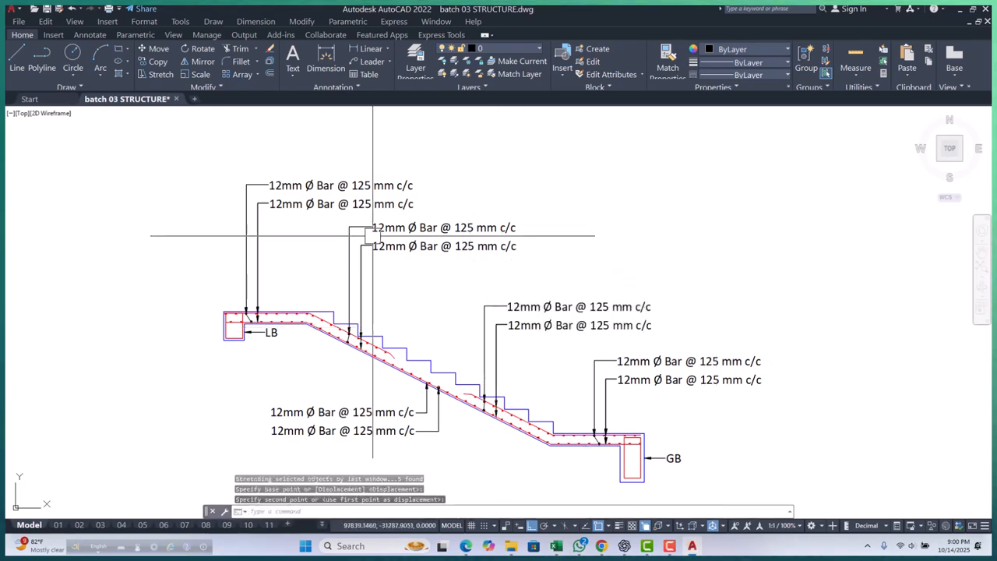
# Step: Stretch the upper flight's callout pair downward to bring its texts closer to the steps
pyautogui.scroll(3, 583, 214)
pyautogui.click(667, 201)
pyautogui.click(291, 287)
pyautogui.write('s')
pyautogui.press('space')
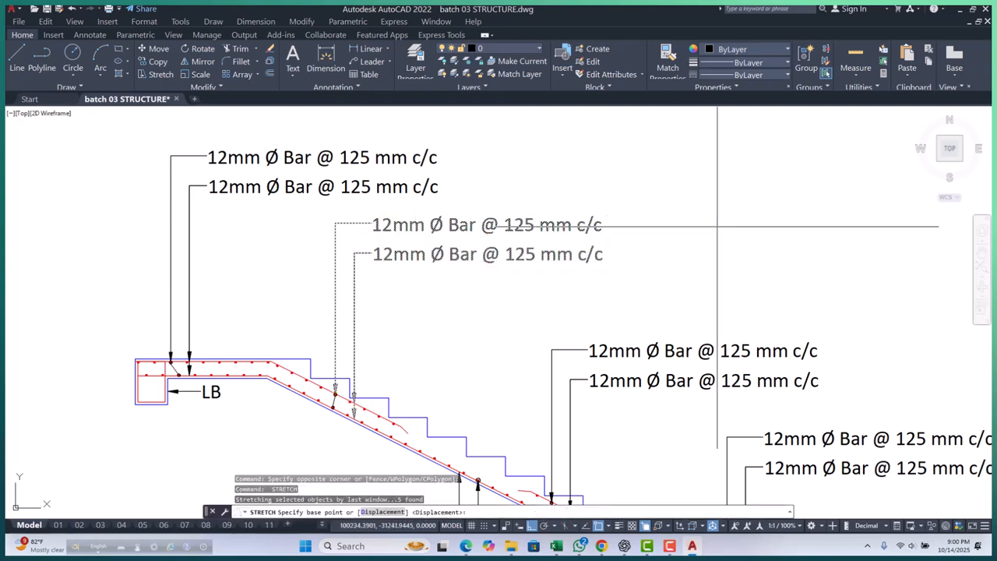
pyautogui.click(731, 202)
pyautogui.click(737, 244)
# Step: Stretch the callout pair above the upper landing slightly downward to shorten its leaders
pyautogui.scroll(-5, 501, 233)
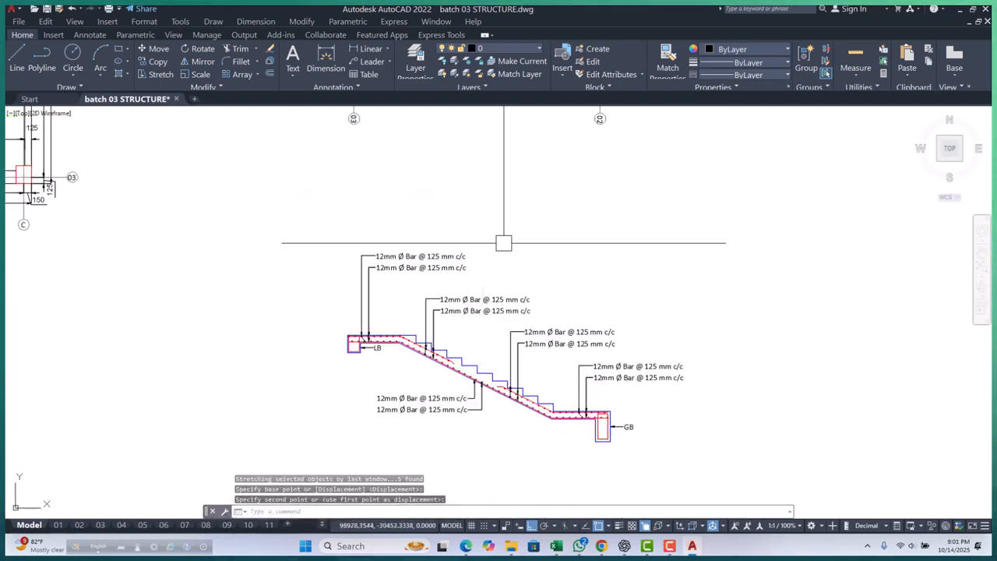
pyautogui.click(511, 215)
pyautogui.click(330, 293)
pyautogui.write('s')
pyautogui.press('space')
pyautogui.click(531, 207)
pyautogui.press('Escape')
pyautogui.press('Escape')
pyautogui.press('Escape')
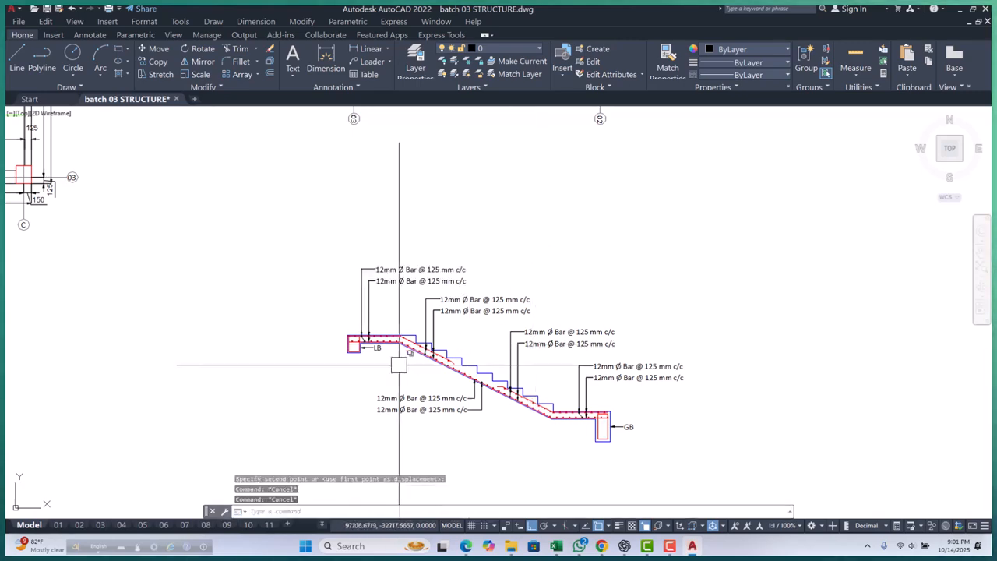
# Step: Add the multiline text title "ground floor first flight stair details" below the stair section
pyautogui.scroll(3, 376, 280)
pyautogui.scroll(-5, 458, 381)
pyautogui.scroll(2, 473, 319)
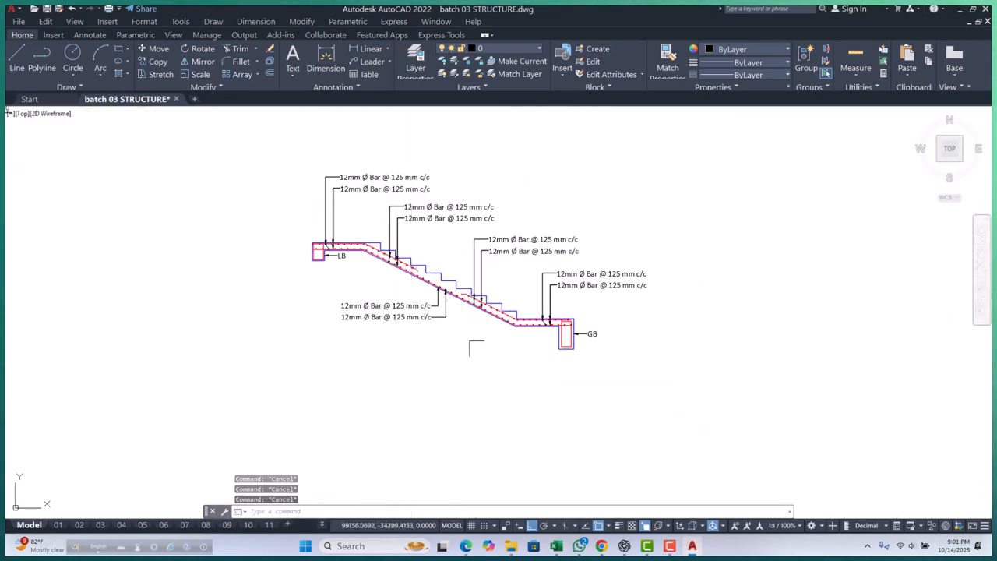
pyautogui.write('mt')
pyautogui.press('space')
pyautogui.scroll(2, 336, 356)
pyautogui.click(299, 344)
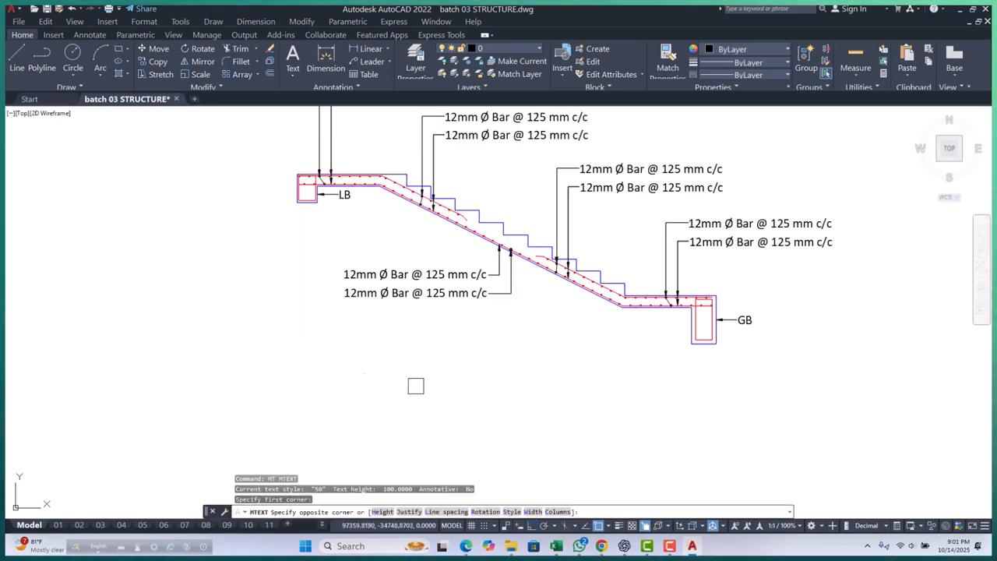
pyautogui.click(417, 385)
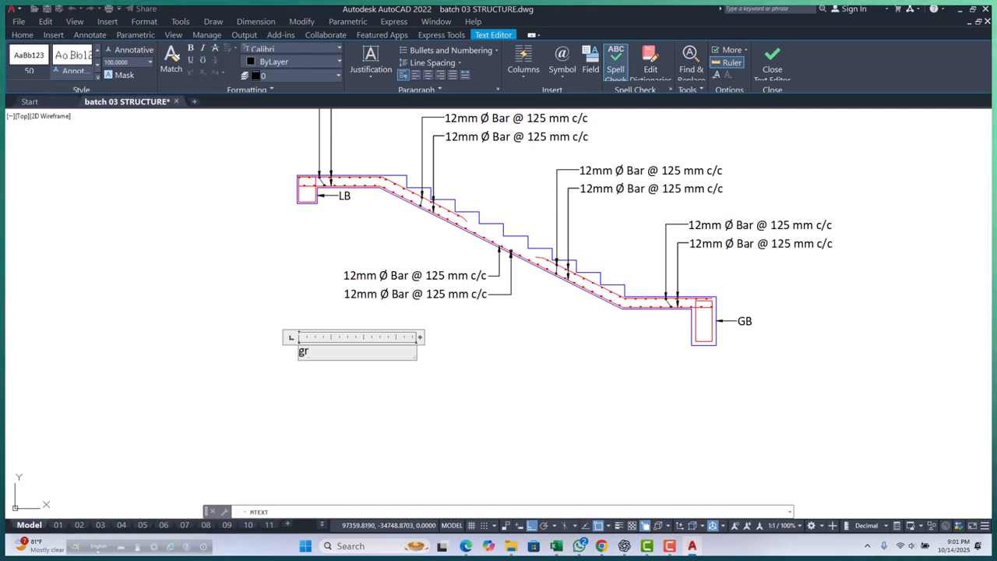
pyautogui.write('nd floor')
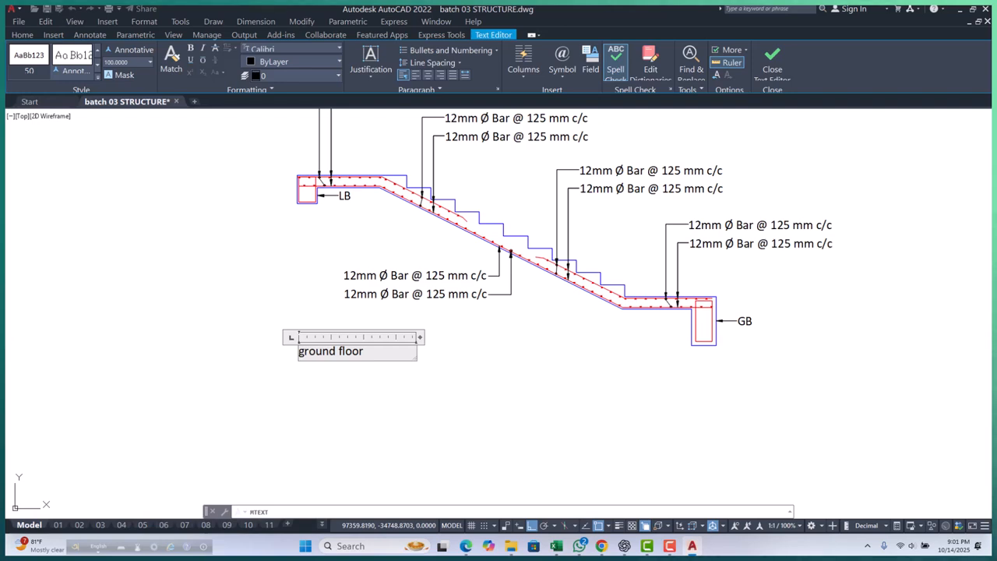
pyautogui.write('fi')
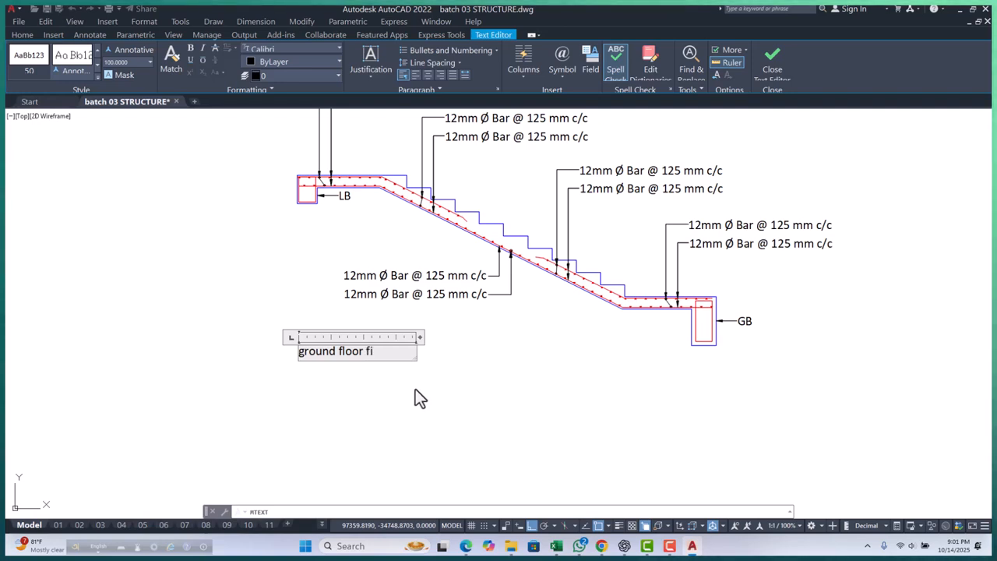
pyautogui.write('rs')
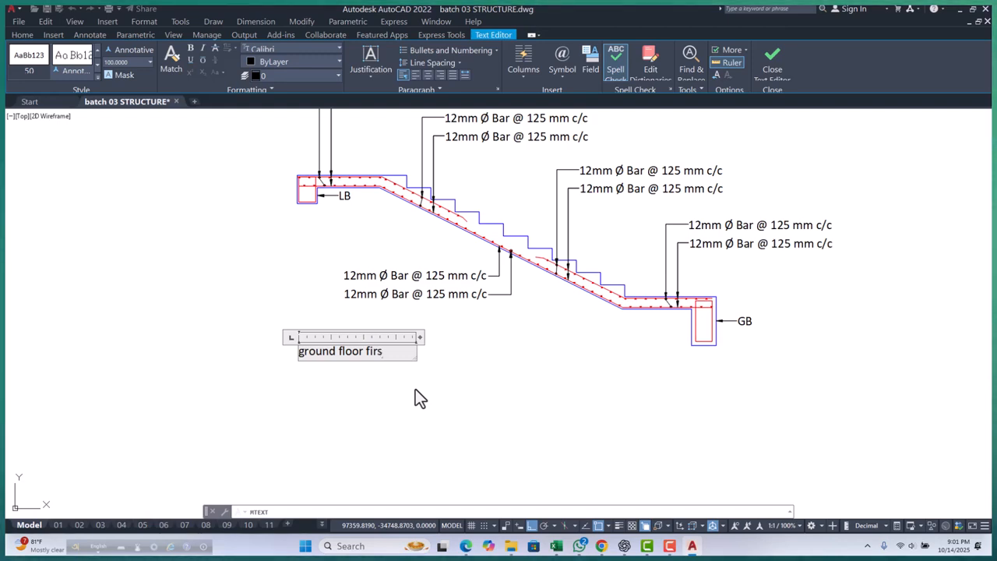
pyautogui.write('t fl')
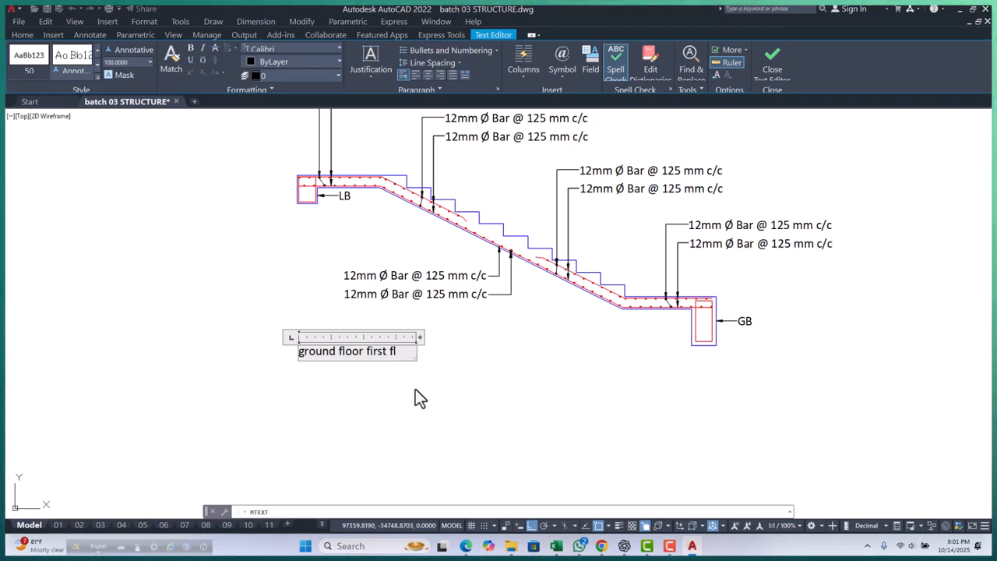
pyautogui.write('ight')
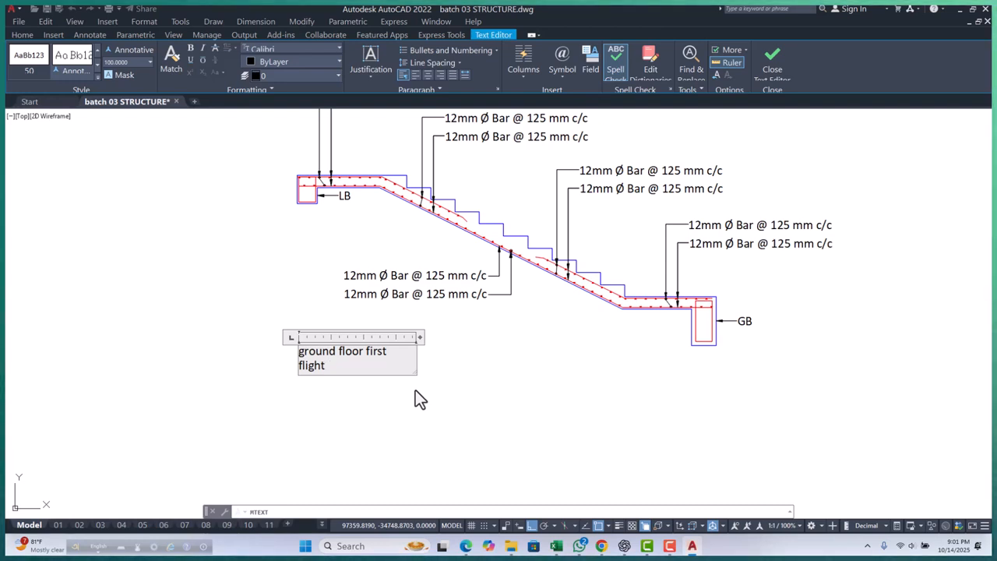
pyautogui.write(' stair details')
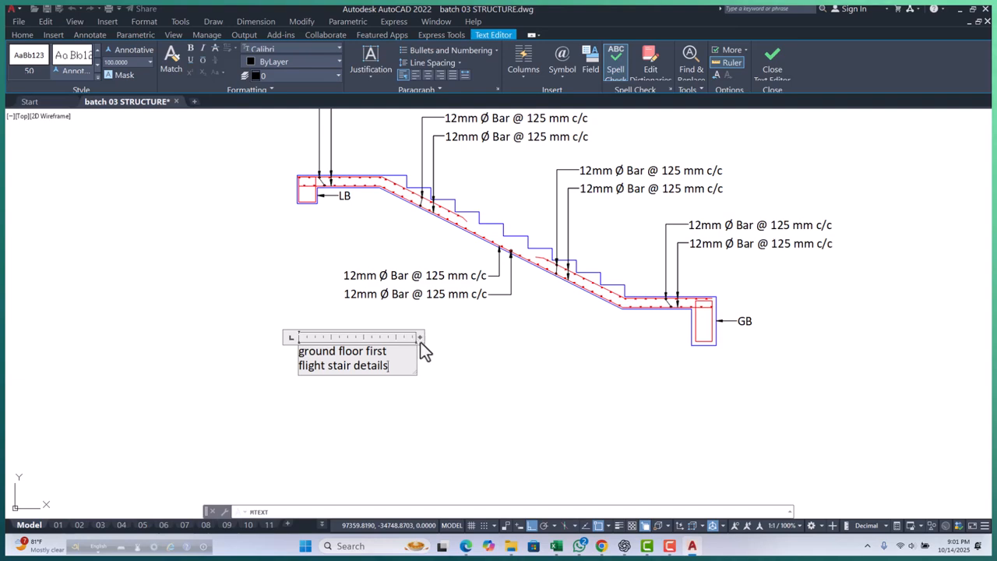
# Step: Convert the title to uppercase, underline it, and widen its text box to fit on one line
pyautogui.moveTo(418, 337); pyautogui.dragTo(557, 355)
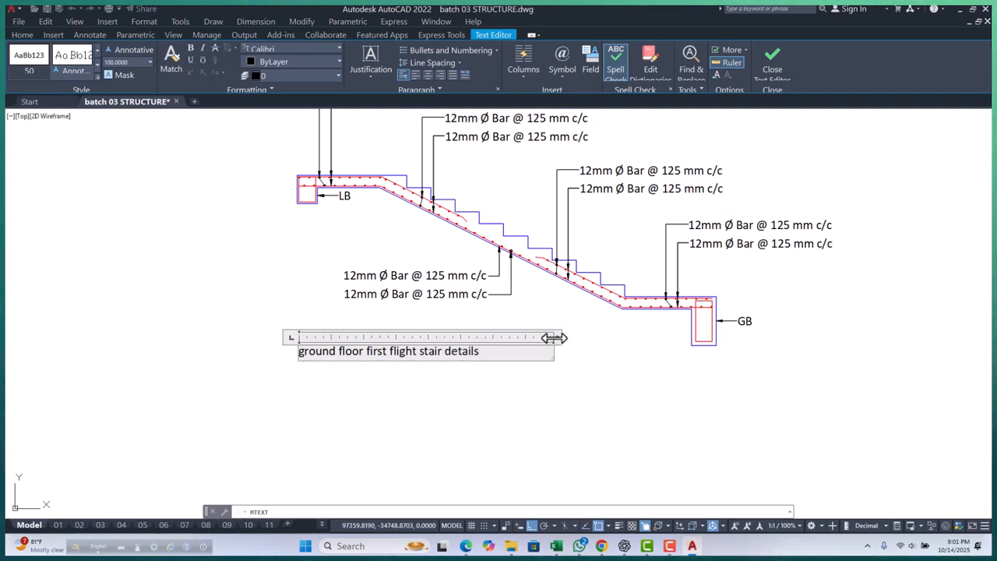
pyautogui.doubleClick(553, 337)
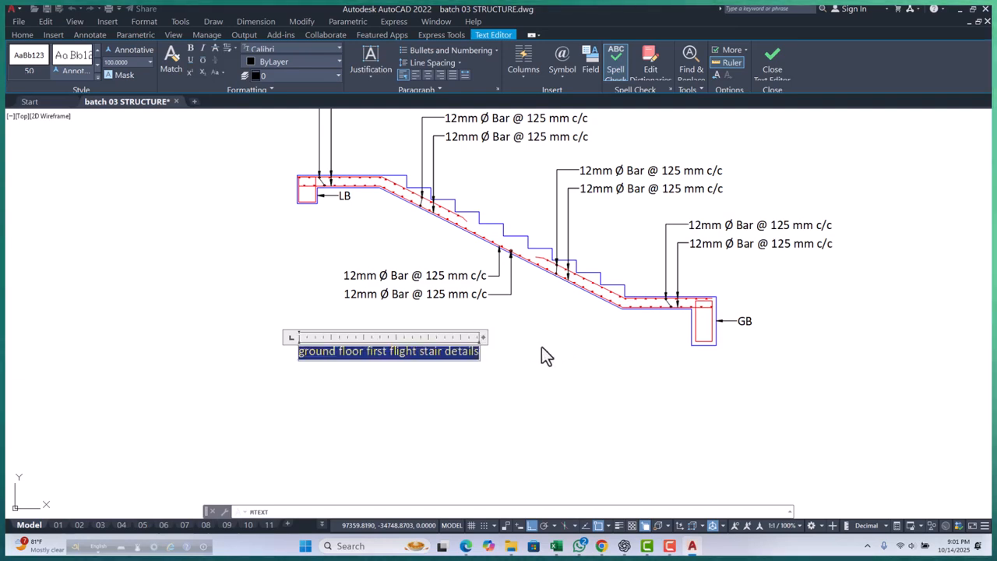
pyautogui.click(225, 70)
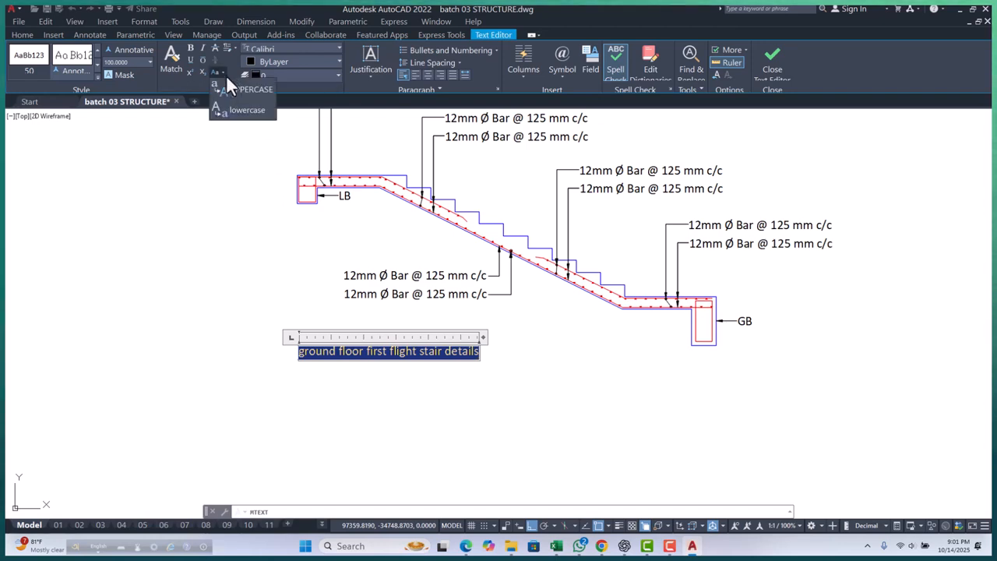
pyautogui.click(251, 95)
pyautogui.click(190, 59)
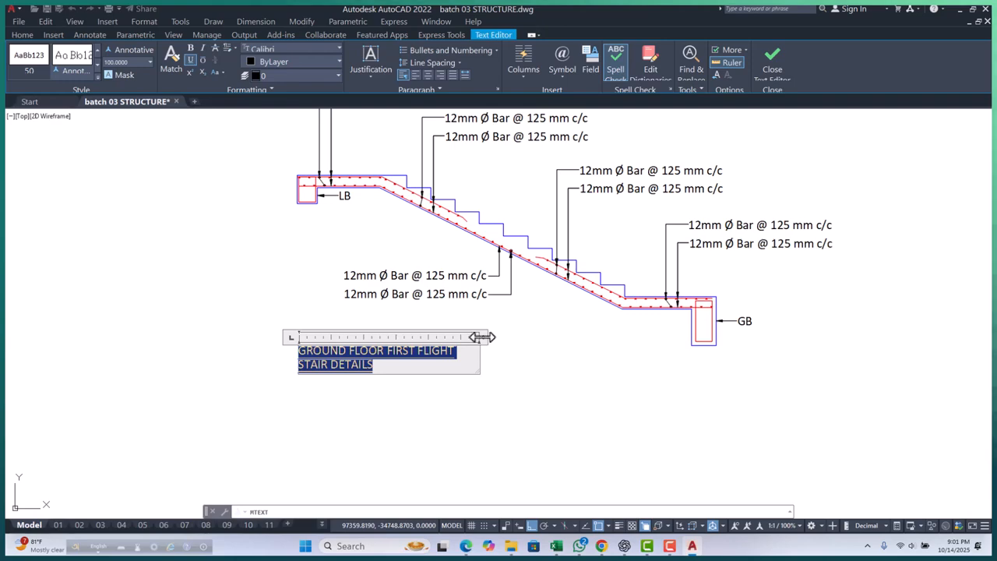
pyautogui.moveTo(480, 336); pyautogui.dragTo(554, 344)
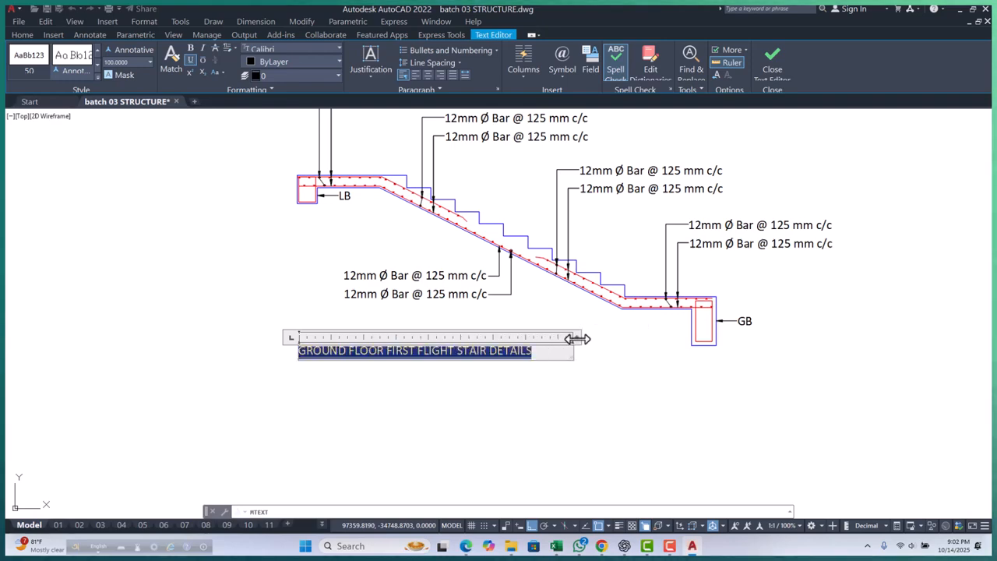
pyautogui.click(600, 353)
pyautogui.scroll(3, 685, 376)
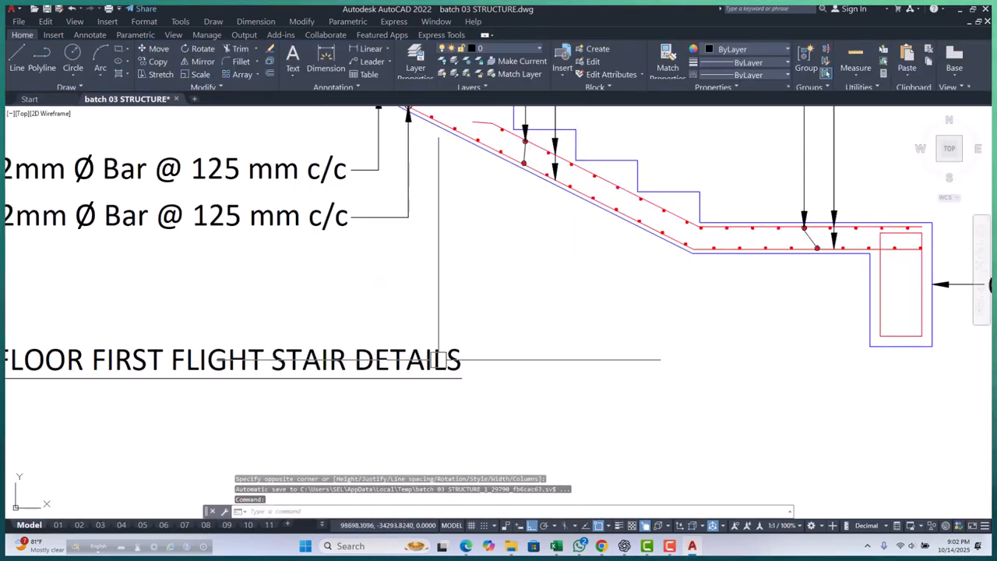
# Step: Move the underlined title horizontally toward the ground beam so it sits centrally beneath the stair section
pyautogui.scroll(-3, 426, 387)
pyautogui.write('m')
pyautogui.press('Return')
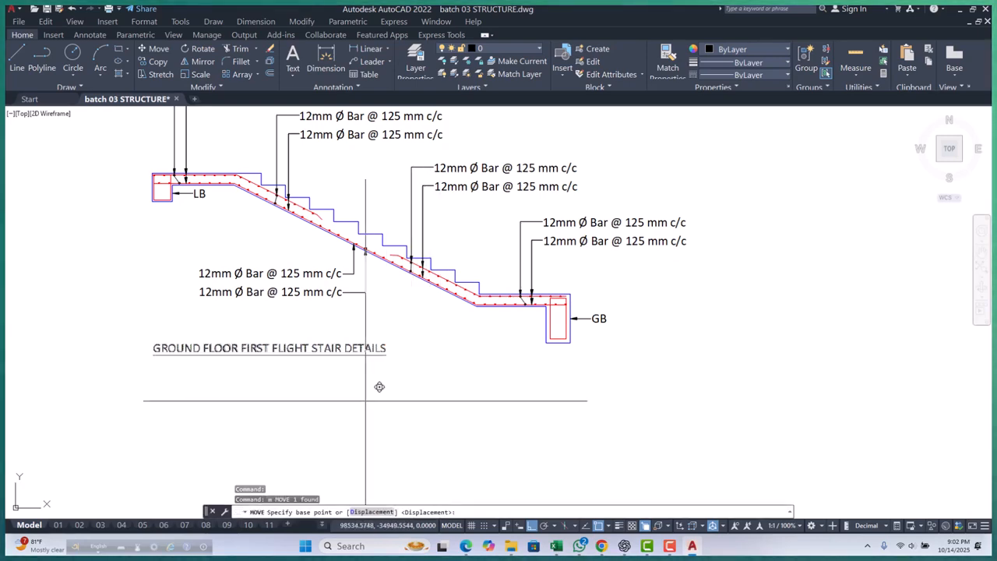
pyautogui.click(370, 387)
pyautogui.click(510, 398)
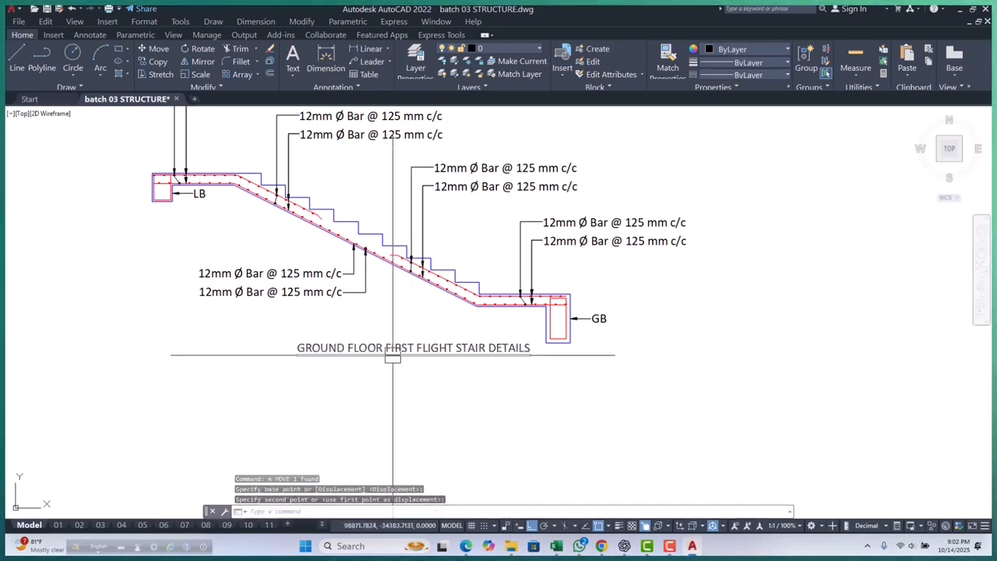
pyautogui.press('Escape')
pyautogui.press('Escape')
pyautogui.press('Escape')
pyautogui.scroll(-3, 426, 405)
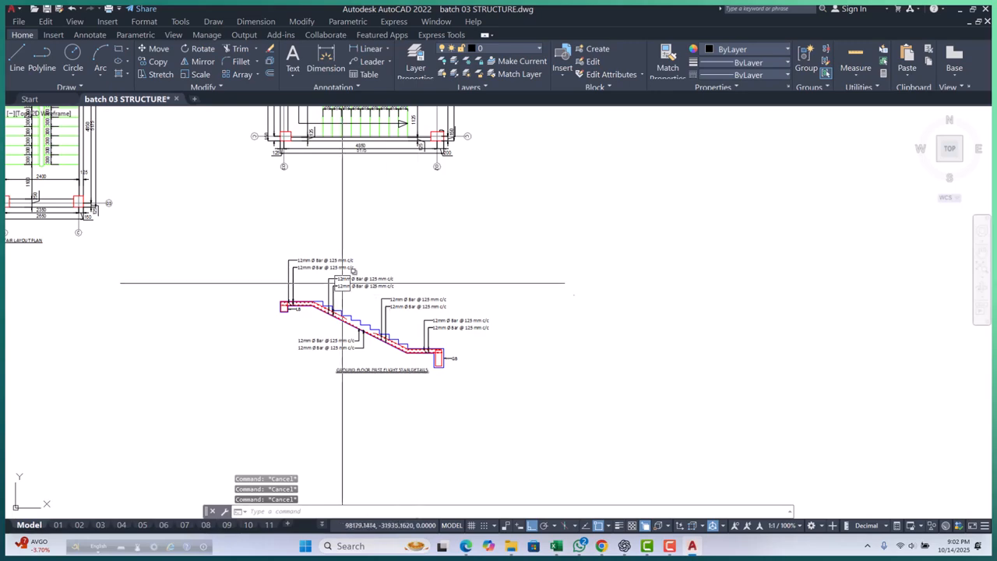
# Step: Stretch the LB label slightly toward the landing beam to shorten its leader
pyautogui.scroll(2, 347, 288)
pyautogui.scroll(5, 372, 425)
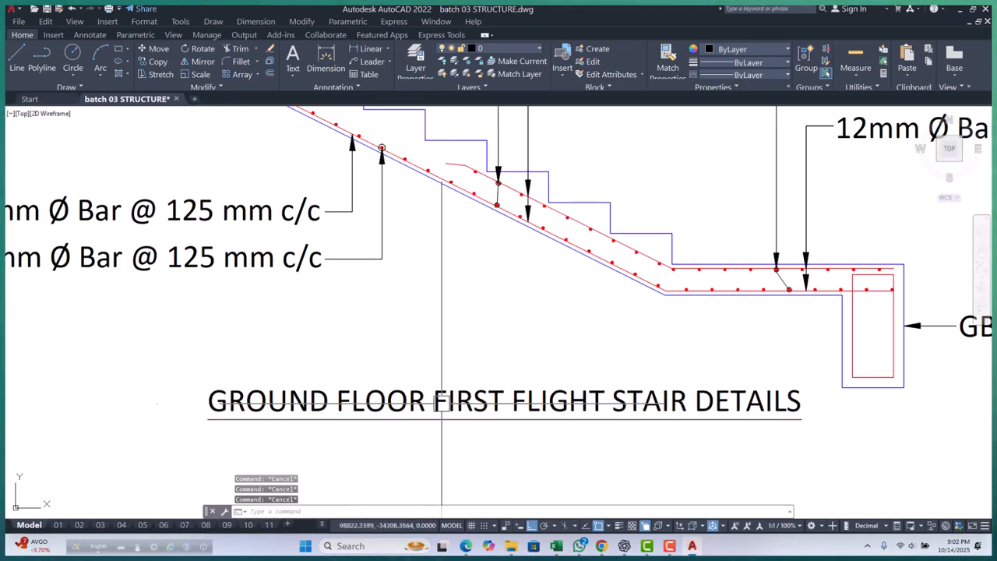
pyautogui.scroll(-5, 429, 387)
pyautogui.scroll(3, 436, 389)
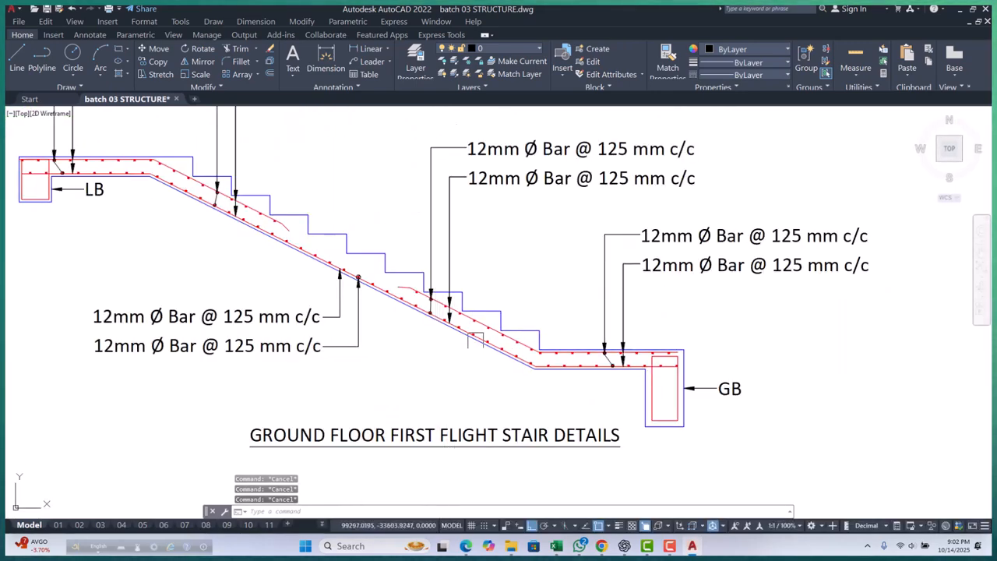
pyautogui.scroll(5, 451, 347)
pyautogui.scroll(-5, 507, 330)
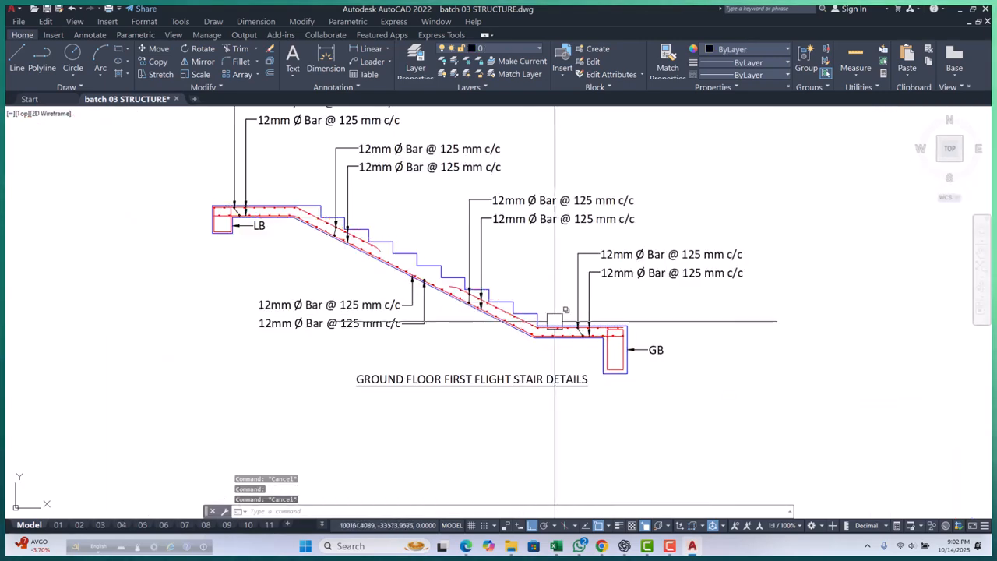
pyautogui.scroll(-3, 467, 311)
pyautogui.scroll(10, 436, 257)
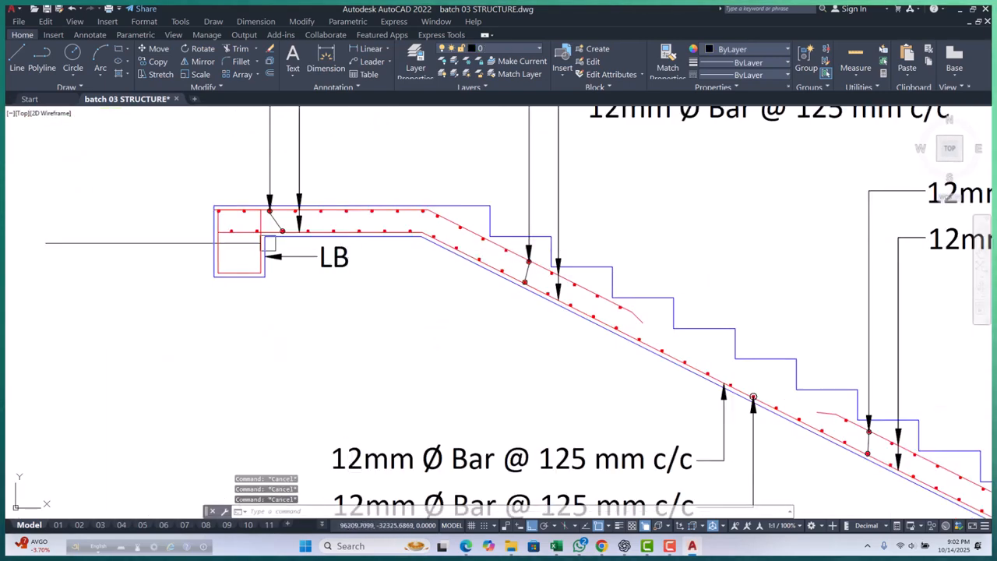
pyautogui.click(525, 232)
pyautogui.click(381, 322)
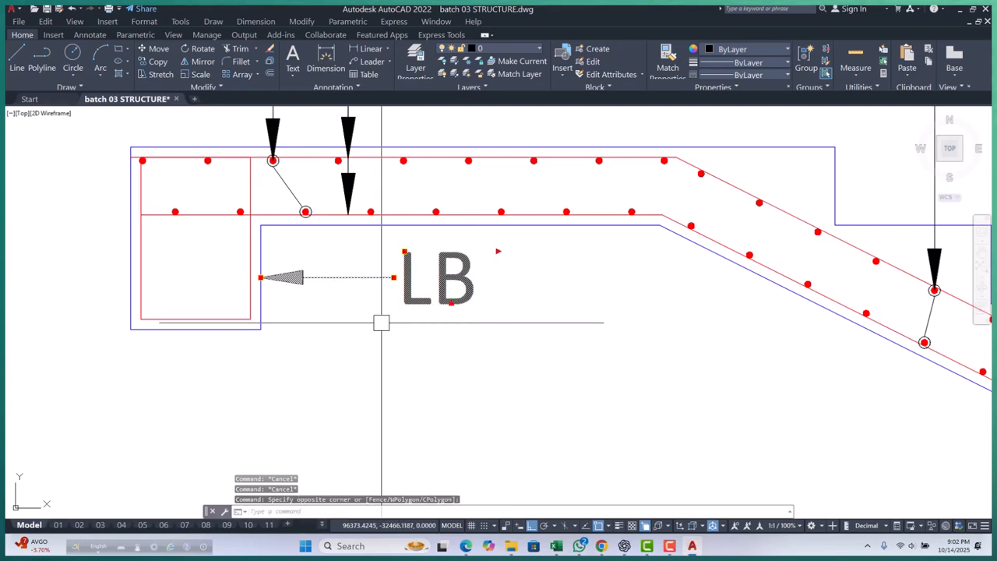
pyautogui.write('s')
pyautogui.press('space')
pyautogui.click(520, 344)
pyautogui.click(501, 346)
pyautogui.press('Escape')
pyautogui.press('Escape')
pyautogui.press('Escape')
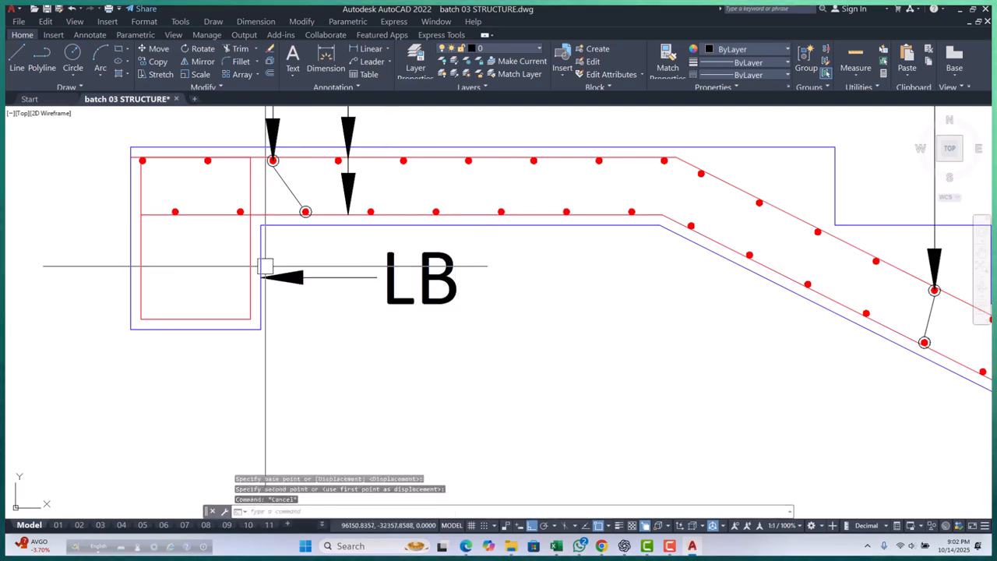
# Step: Review the annotated stair section from the upper landing down to the ground beam
pyautogui.scroll(-4, 267, 268)
pyautogui.moveTo(444, 346); pyautogui.dragTo(329, 273, button='middle')
pyautogui.scroll(-2, 329, 273)
pyautogui.moveTo(403, 298); pyautogui.dragTo(320, 265, button='middle')
pyautogui.moveTo(558, 341); pyautogui.dragTo(456, 301, button='middle')
pyautogui.scroll(6, 589, 324)
pyautogui.scroll(-2, 537, 319)
pyautogui.scroll(8, 616, 329)
pyautogui.scroll(-10, 616, 329)
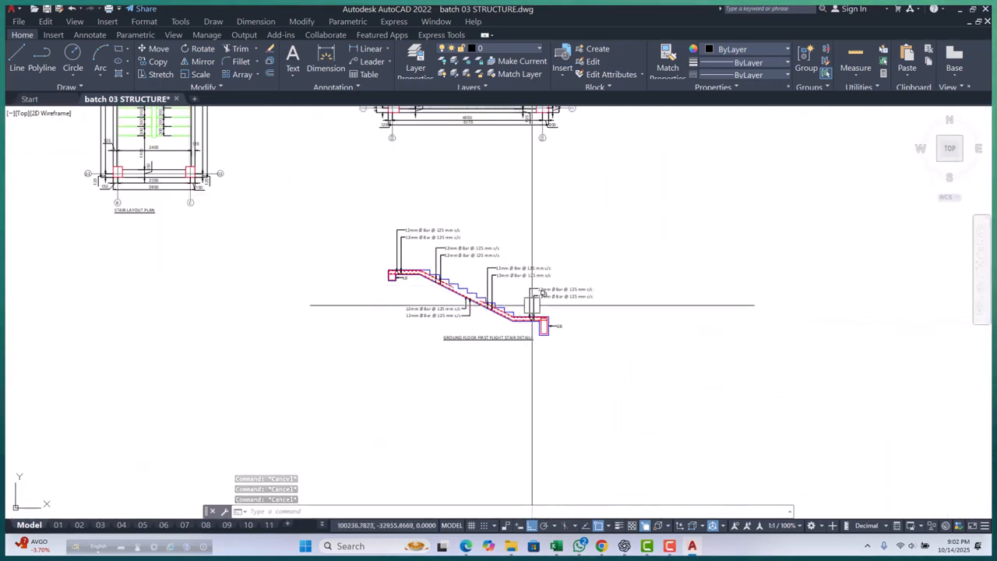
pyautogui.scroll(4, 380, 245)
pyautogui.scroll(-4, 419, 423)
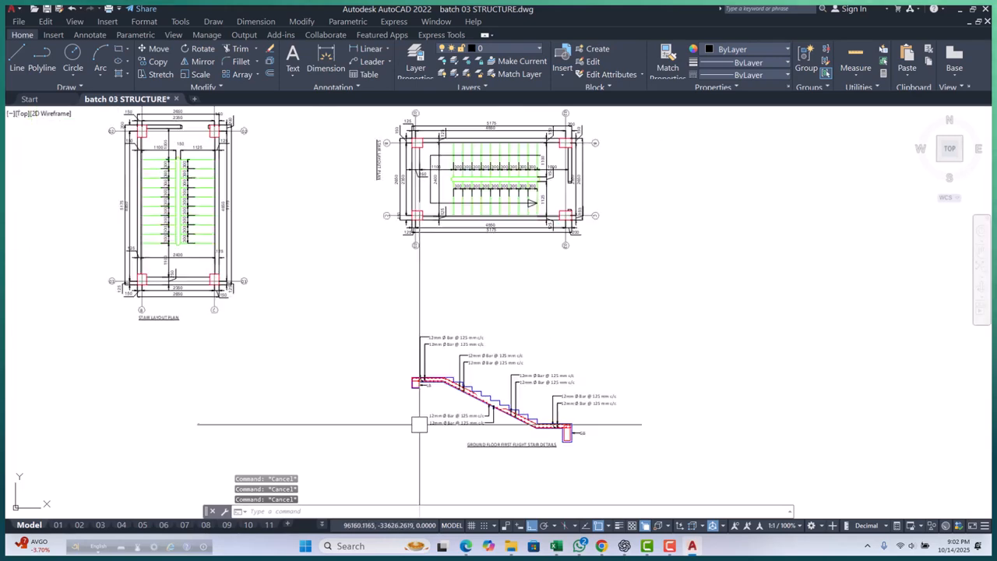
# Step: Compare the horizontal stair layout plan with the stair section drawn below it
pyautogui.scroll(3, 467, 194)
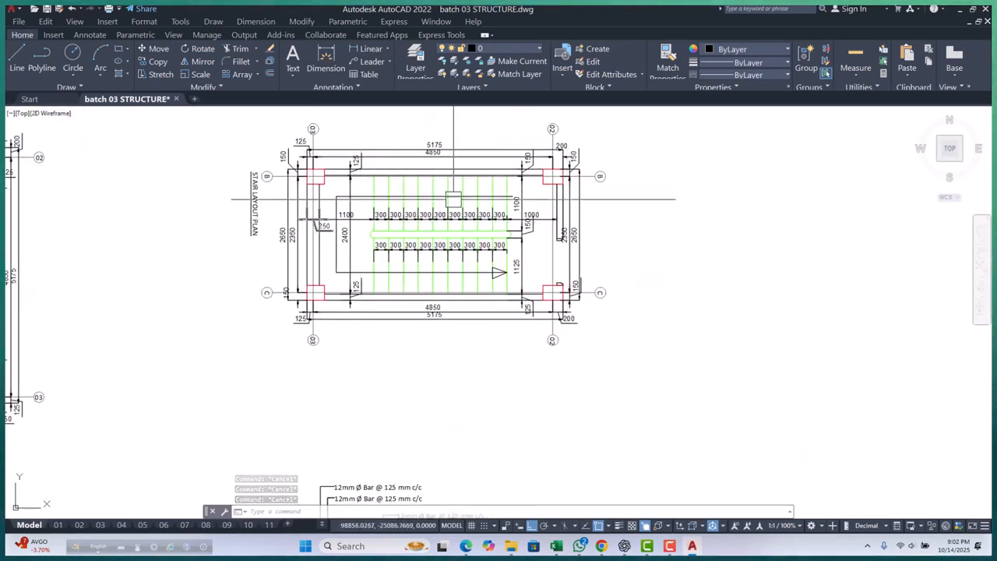
pyautogui.scroll(-2, 382, 278)
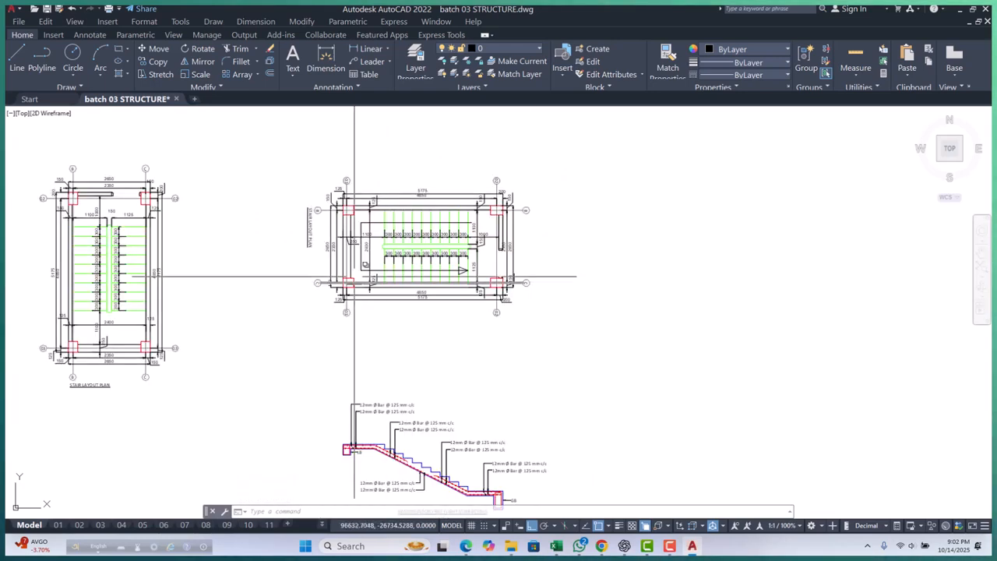
pyautogui.moveTo(443, 290); pyautogui.dragTo(424, 289, button='middle')
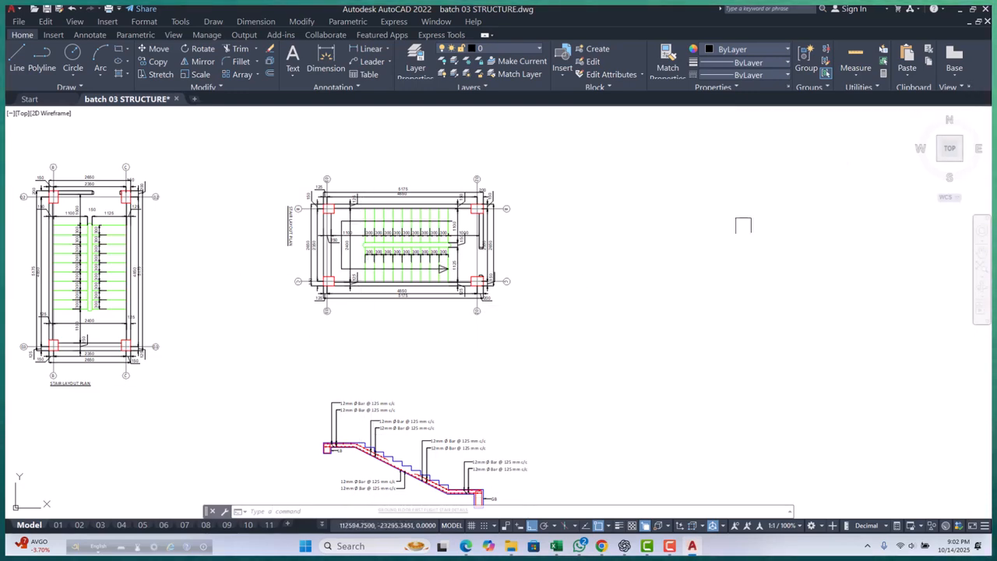
pyautogui.scroll(4, 343, 456)
pyautogui.scroll(-6, 315, 305)
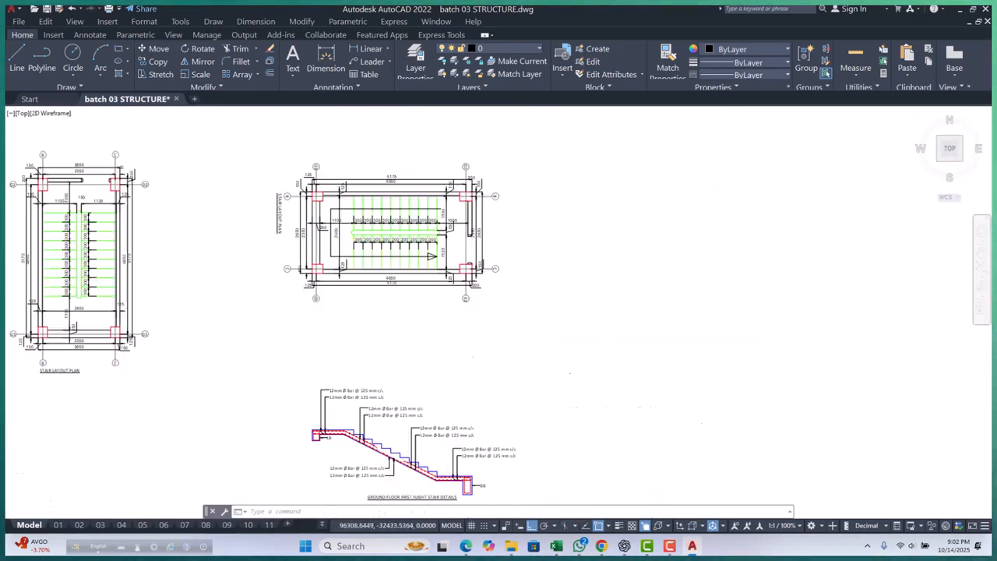
pyautogui.scroll(2, 360, 312)
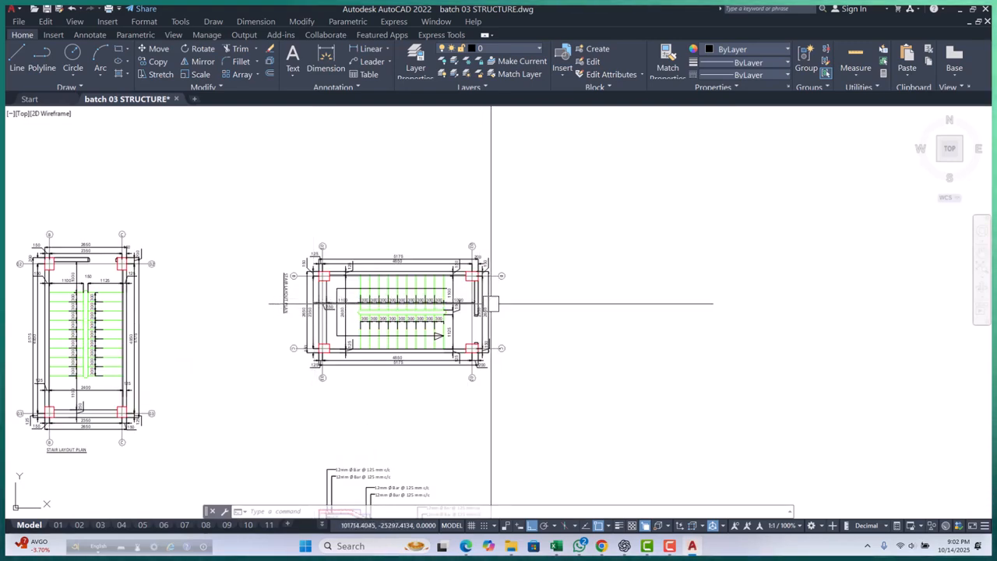
pyautogui.scroll(-3, 327, 272)
pyautogui.scroll(2, 297, 252)
pyautogui.scroll(5, 346, 389)
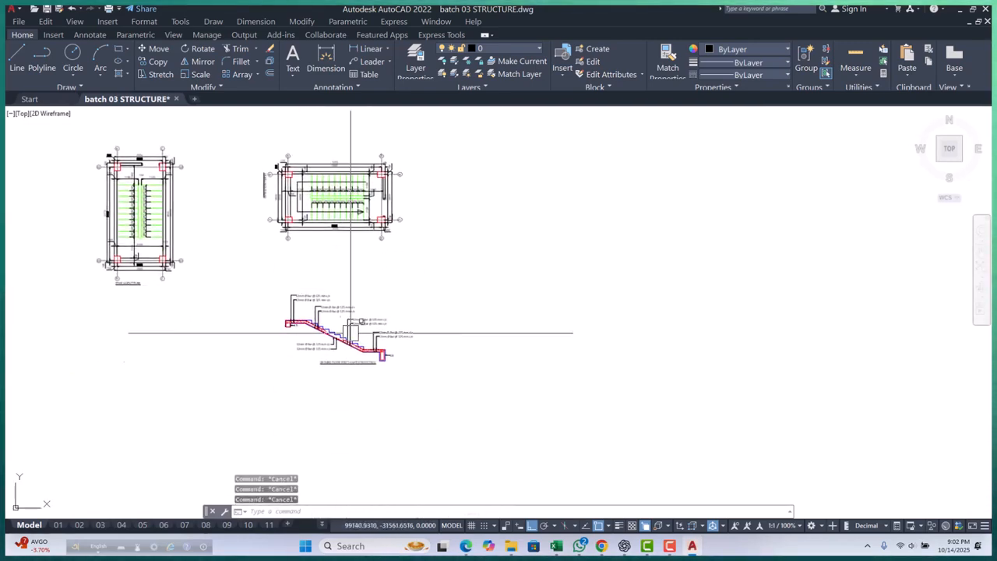
pyautogui.scroll(-3, 359, 345)
pyautogui.scroll(4, 354, 335)
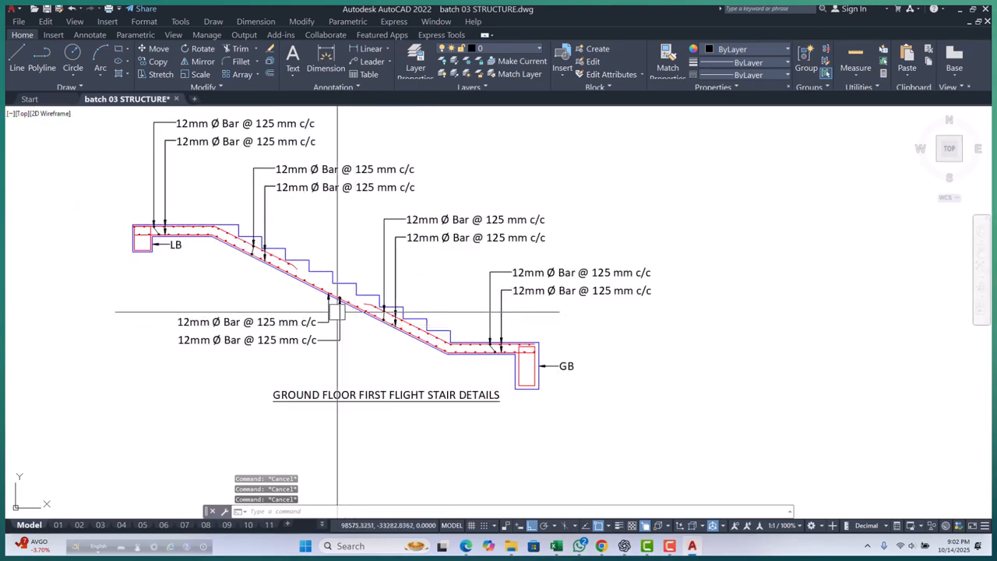
pyautogui.scroll(-3, 332, 315)
pyautogui.scroll(-2, 325, 269)
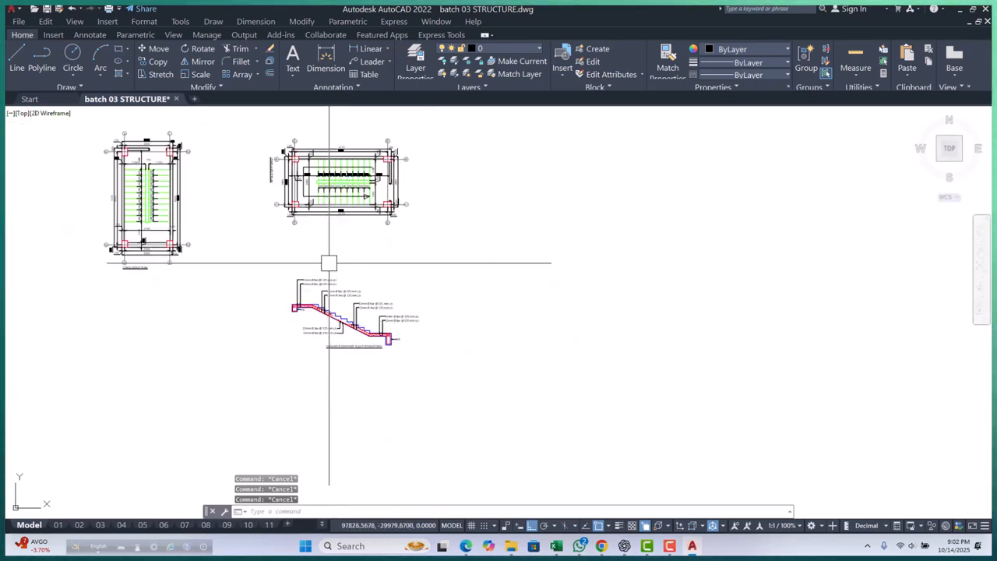
pyautogui.scroll(4, 307, 331)
pyautogui.scroll(-2, 273, 244)
pyautogui.scroll(6, 454, 317)
pyautogui.click(542, 274)
pyautogui.press('Escape')
# Step: Look over the structural sheets and floor plans around the stair drawings, including the 4th floor and roof plans
pyautogui.scroll(-8, 450, 309)
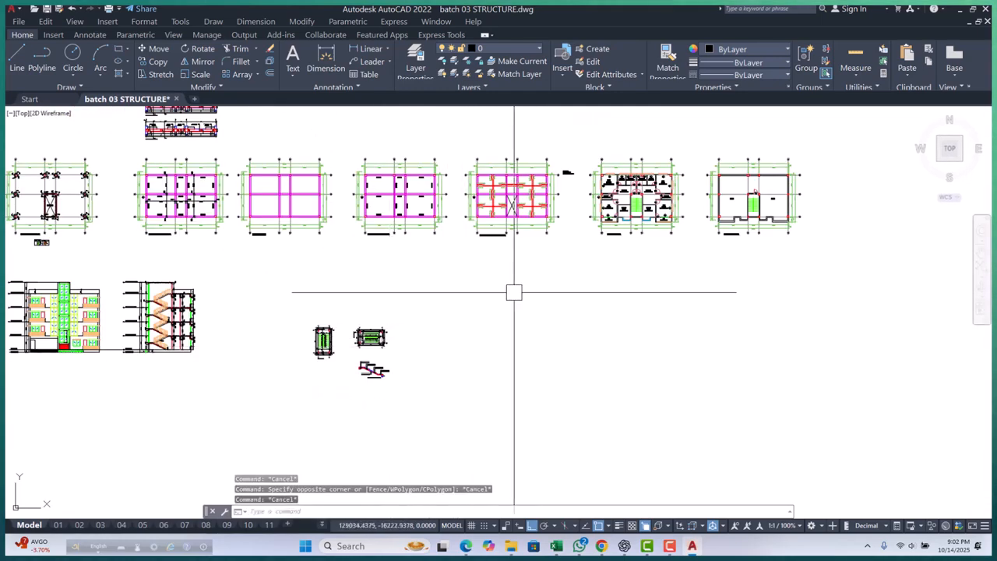
pyautogui.moveTo(513, 292); pyautogui.dragTo(327, 348, button='middle')
pyautogui.scroll(2, 378, 200)
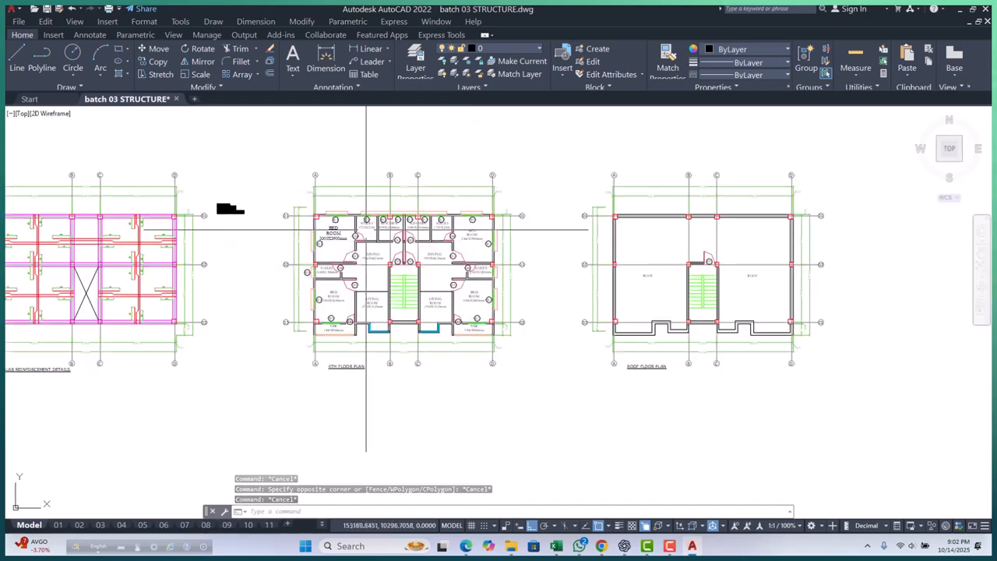
pyautogui.scroll(-4, 549, 287)
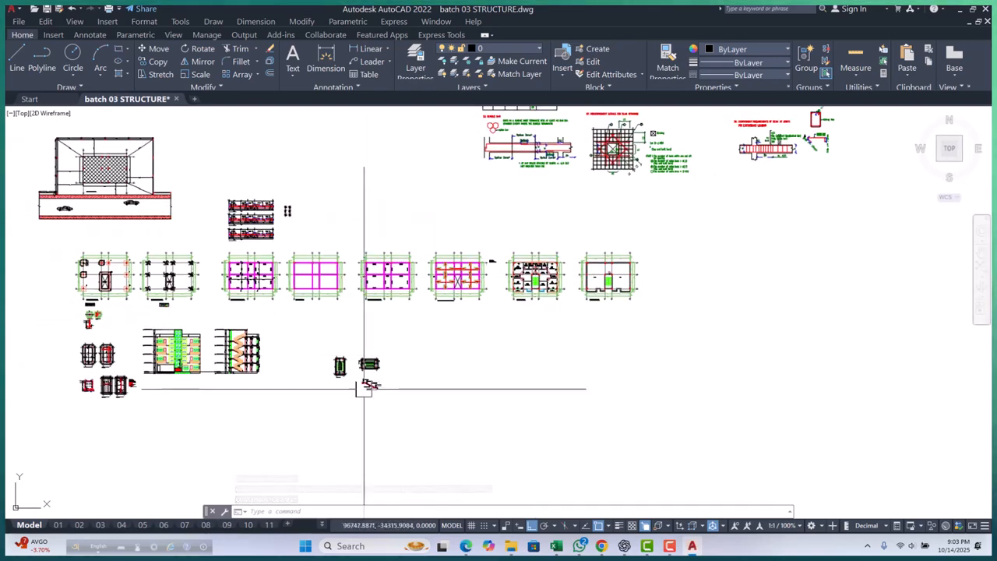
pyautogui.scroll(7, 362, 389)
pyautogui.press('Escape')
pyautogui.scroll(4, 355, 330)
pyautogui.scroll(-6, 371, 296)
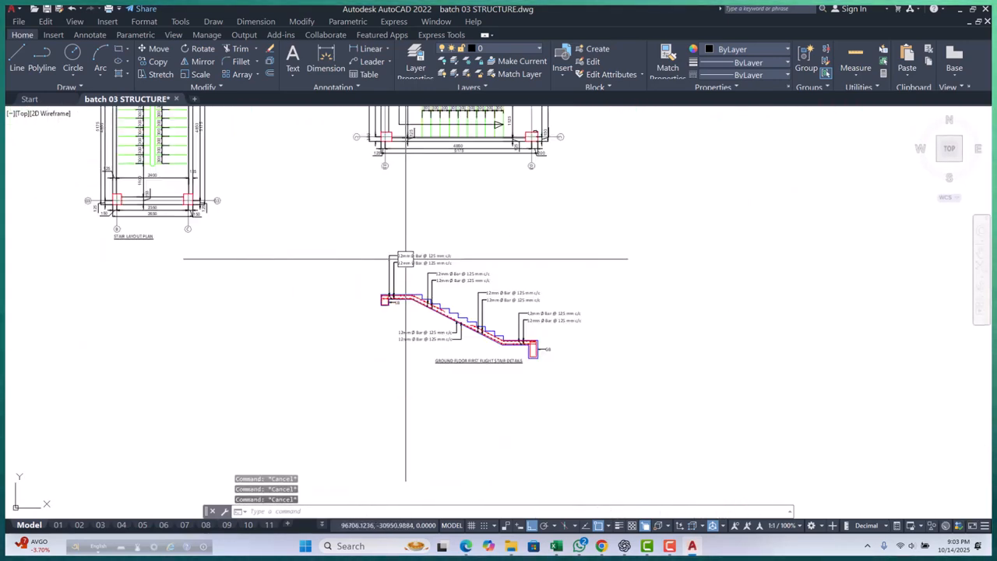
# Step: Open layout 15 (2) and stretch the viewport's left side out to the sheet frame
pyautogui.click(269, 526)
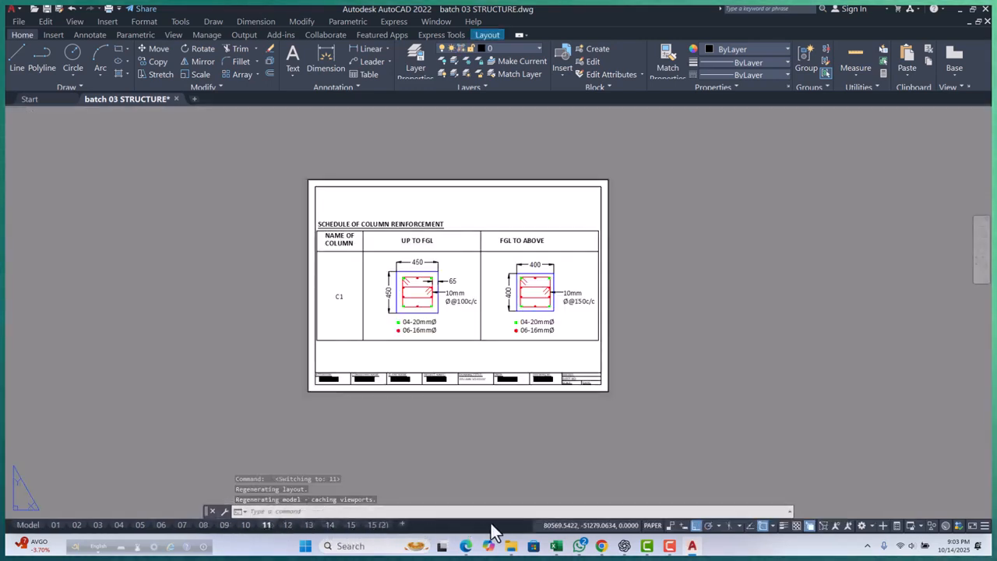
pyautogui.click(374, 524)
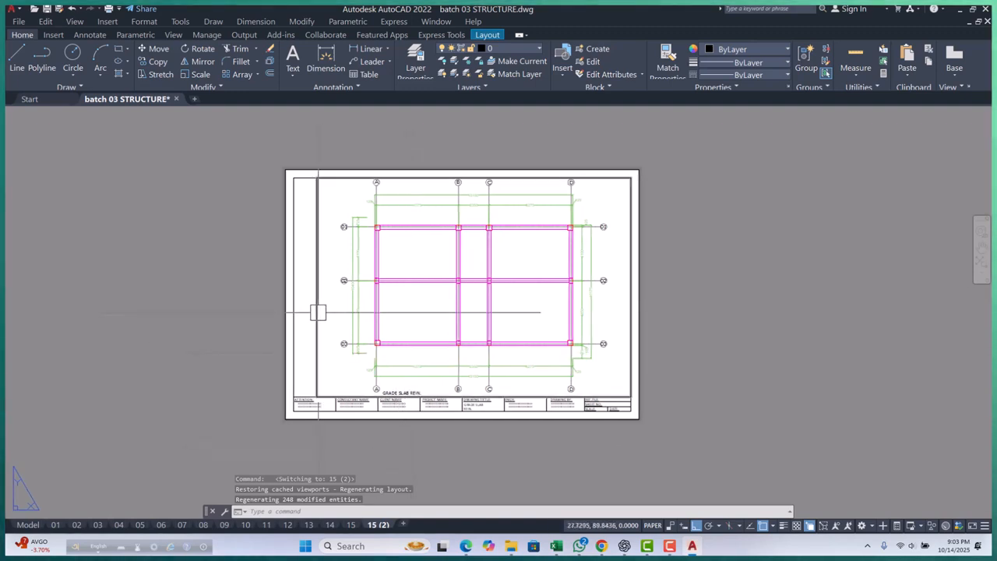
pyautogui.click(317, 257)
pyautogui.click(317, 178)
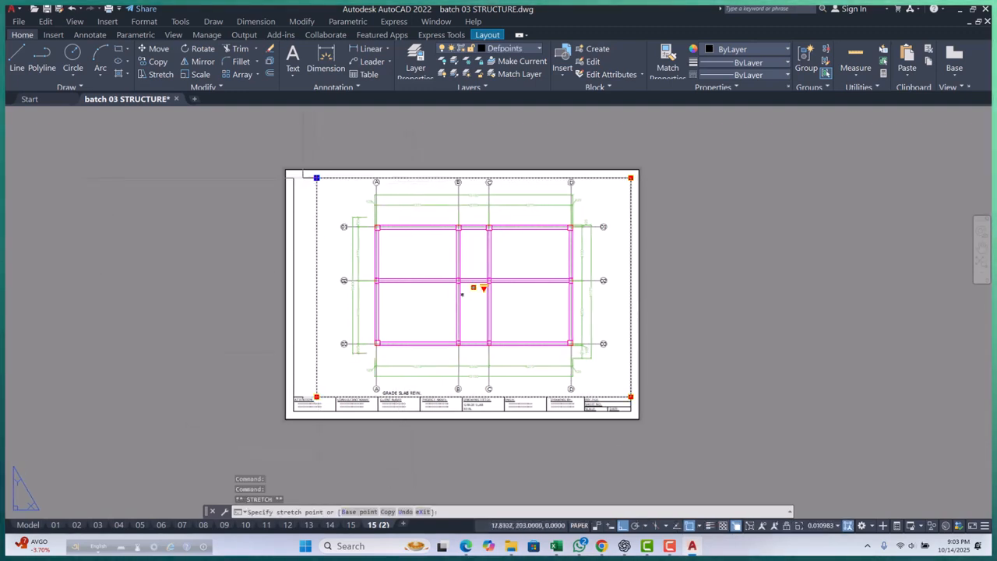
pyautogui.moveTo(466, 261); pyautogui.dragTo(436, 261, button='middle')
pyautogui.press('Escape')
pyautogui.press('Escape')
pyautogui.press('Escape')
# Step: Activate the viewport and frame the ground floor first flight stair section in it with a window zoom
pyautogui.scroll(4, 435, 302)
pyautogui.scroll(-4, 409, 302)
pyautogui.moveTo(412, 305); pyautogui.dragTo(398, 304, button='middle')
pyautogui.doubleClick(397, 303)
pyautogui.scroll(-6, 350, 291)
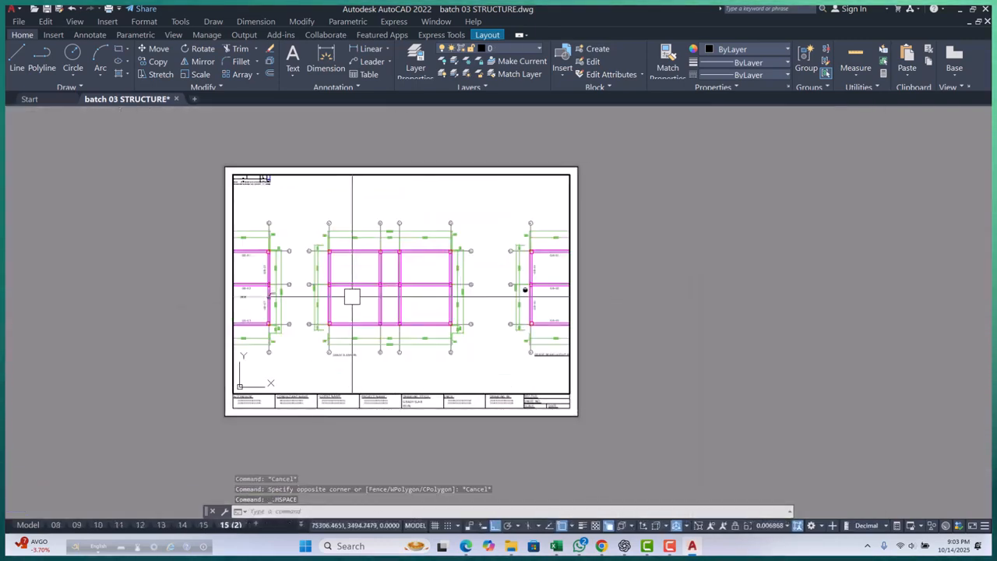
pyautogui.scroll(-4, 253, 284)
pyautogui.moveTo(268, 300); pyautogui.dragTo(258, 300, button='middle')
pyautogui.scroll(10, 247, 337)
pyautogui.moveTo(258, 339); pyautogui.dragTo(283, 327, button='middle')
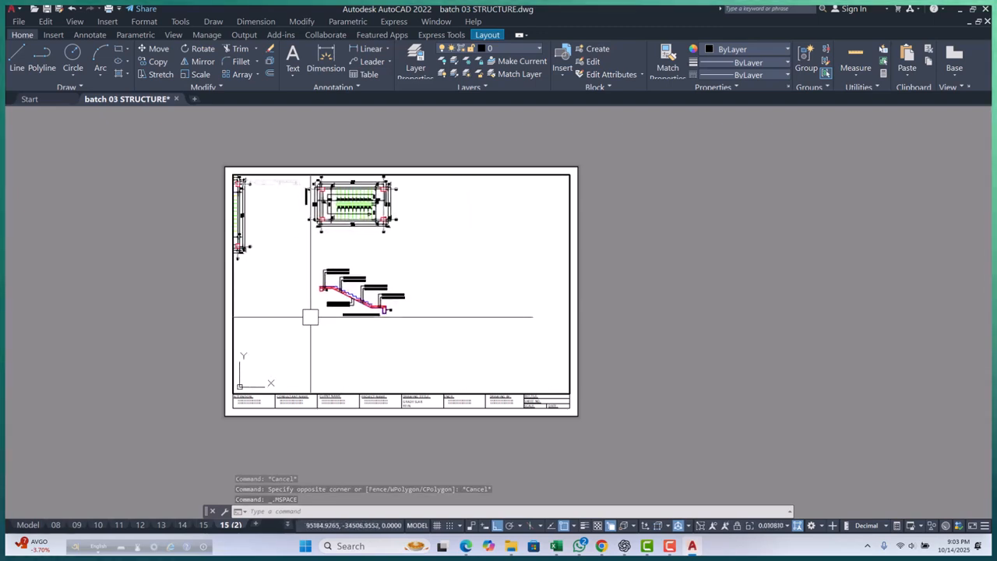
pyautogui.write('z')
pyautogui.press('space')
pyautogui.click(360, 297)
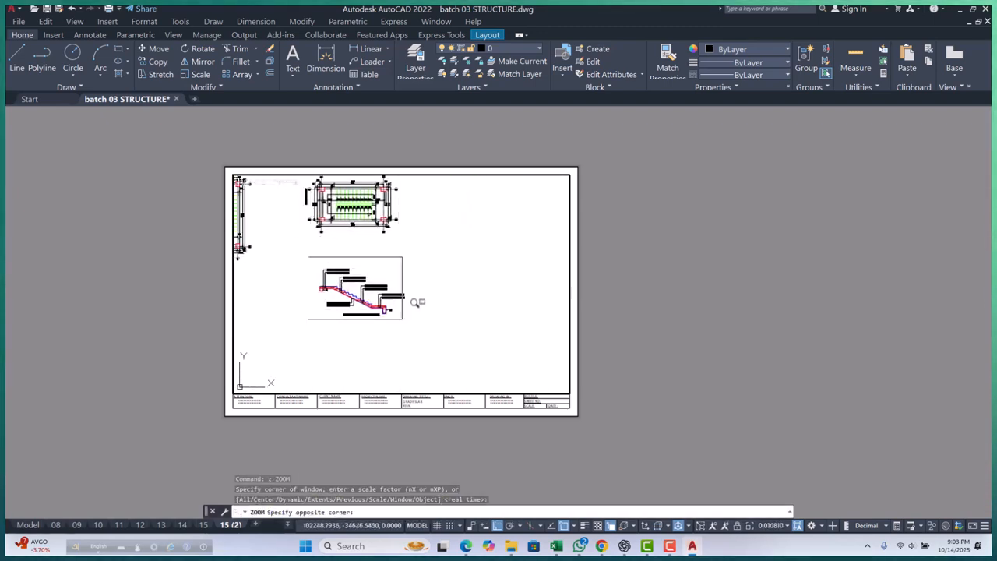
pyautogui.click(413, 301)
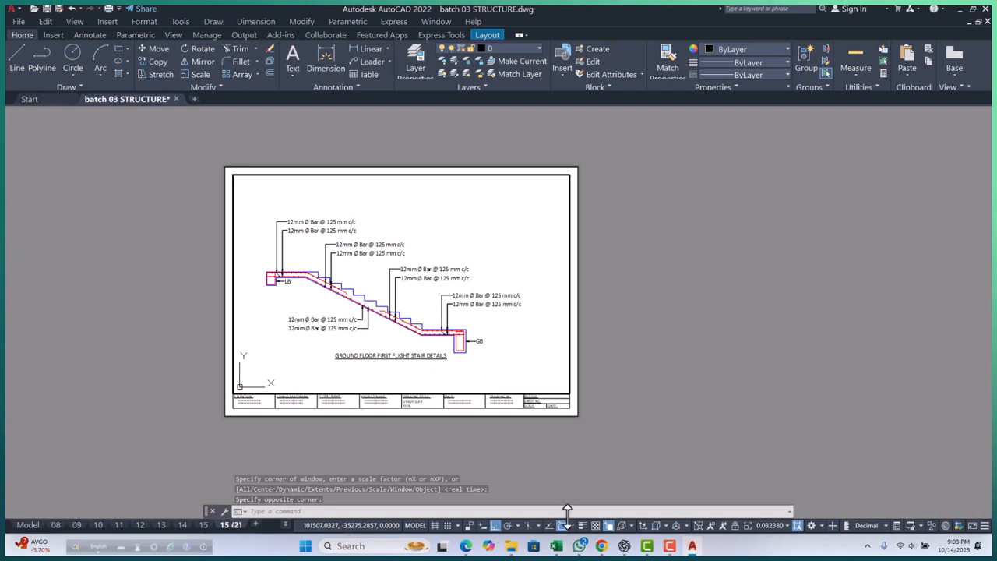
# Step: Set the viewport scale to 1:50 and return to paper space
pyautogui.click(788, 525)
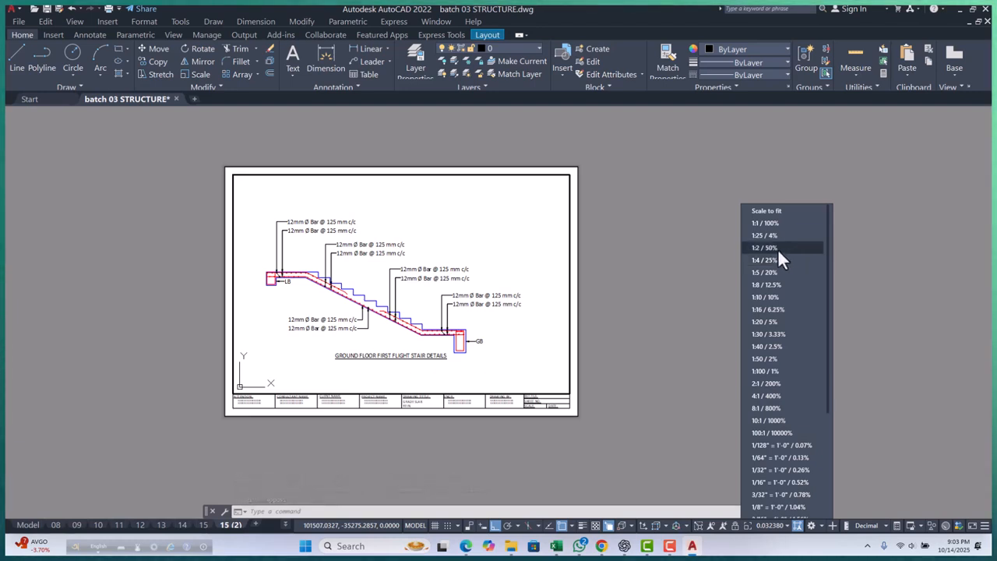
pyautogui.click(760, 358)
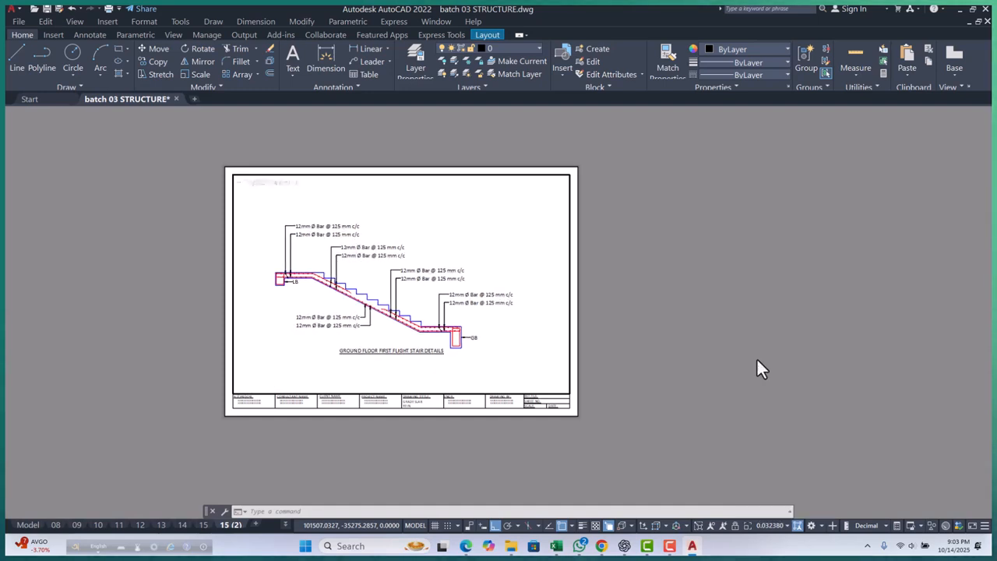
pyautogui.doubleClick(681, 371)
# Step: Shift the stair section lower inside the viewport, closer to the title block, and return to paper space
pyautogui.scroll(2, 318, 353)
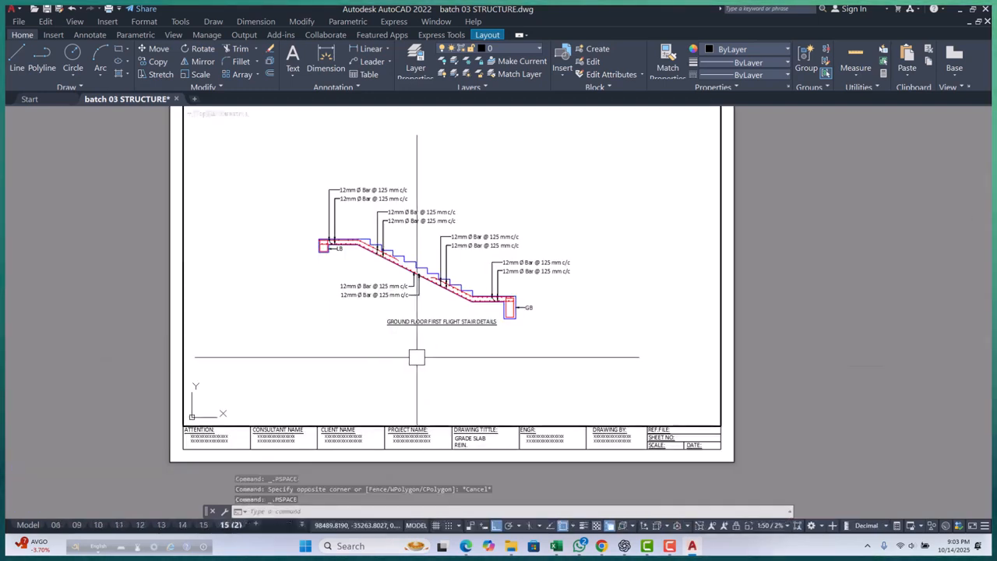
pyautogui.moveTo(425, 310); pyautogui.dragTo(425, 341, button='middle')
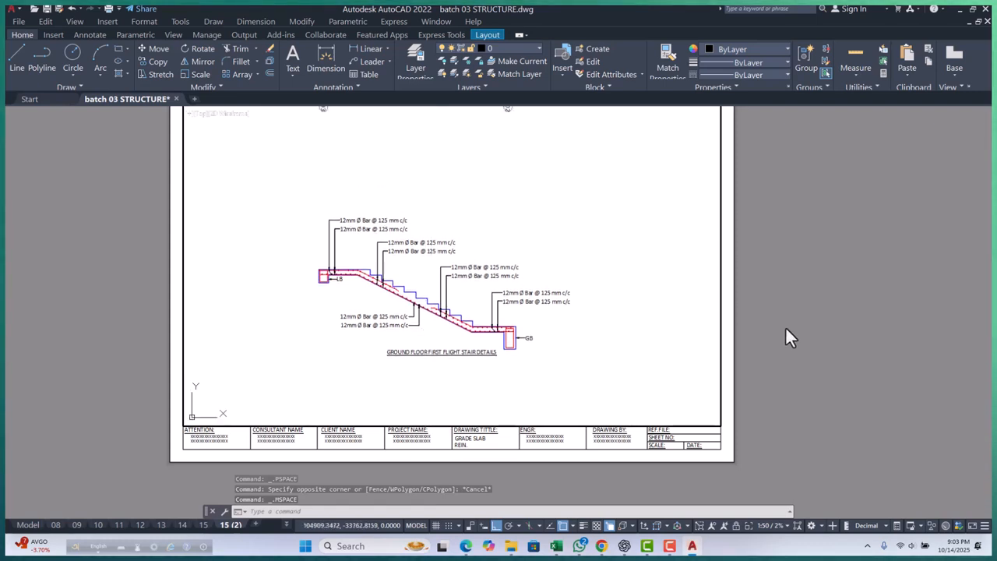
pyautogui.doubleClick(839, 334)
pyautogui.scroll(-4, 551, 307)
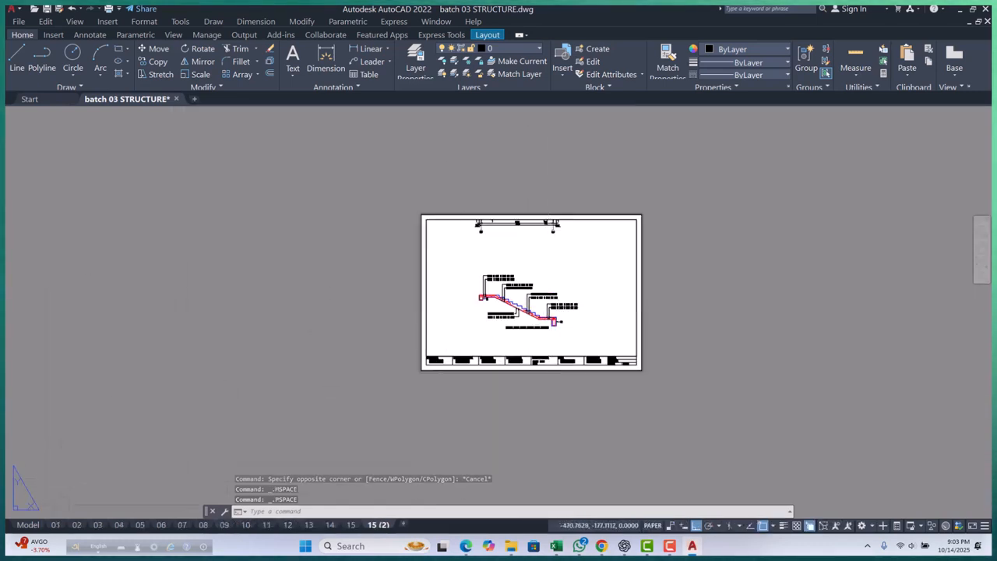
# Step: Fit the ground floor first flight stair section to the viewport with an object zoom and return to paper space
pyautogui.scroll(2, 506, 257)
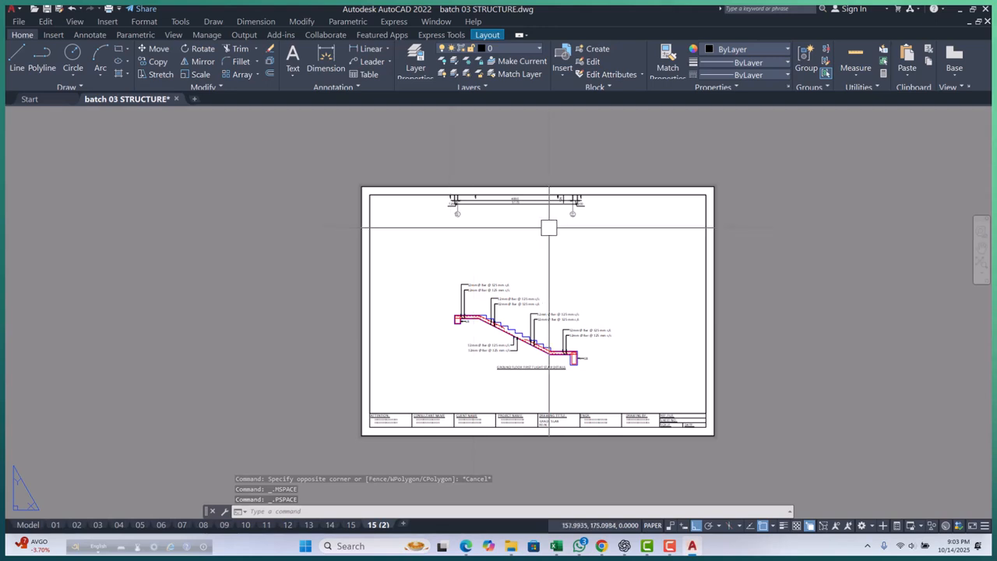
pyautogui.scroll(2, 541, 345)
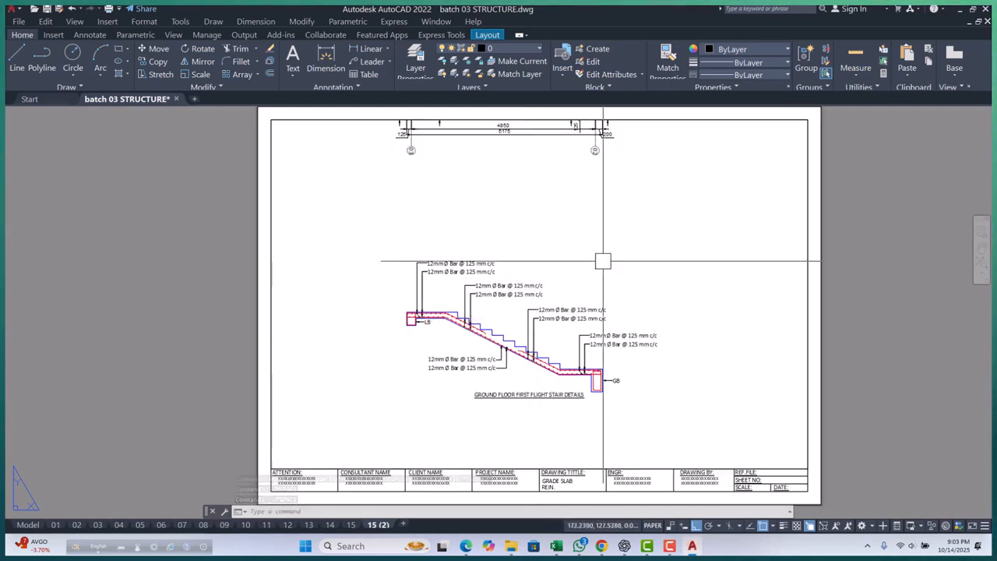
pyautogui.scroll(-2, 421, 238)
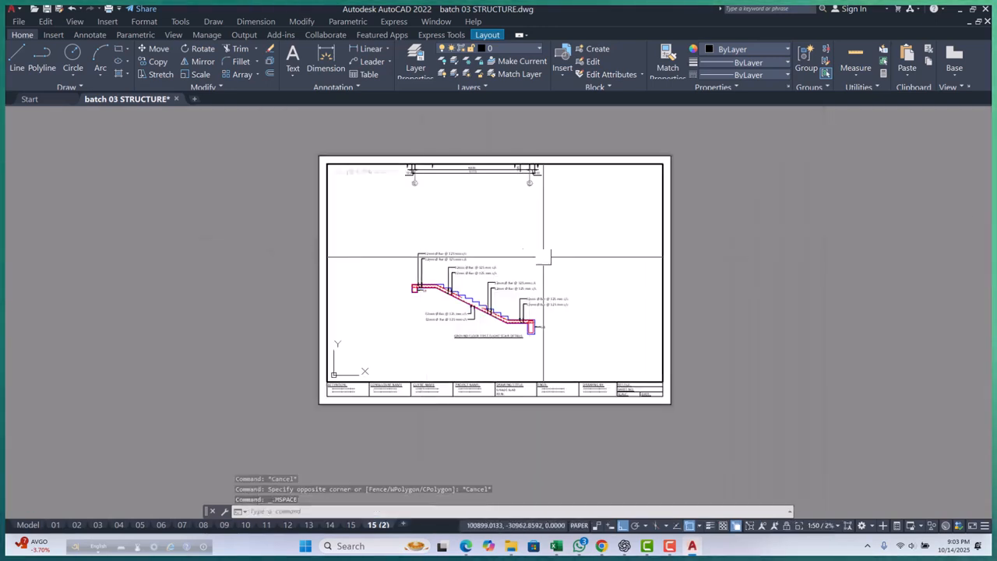
pyautogui.click(615, 226)
pyautogui.click(378, 359)
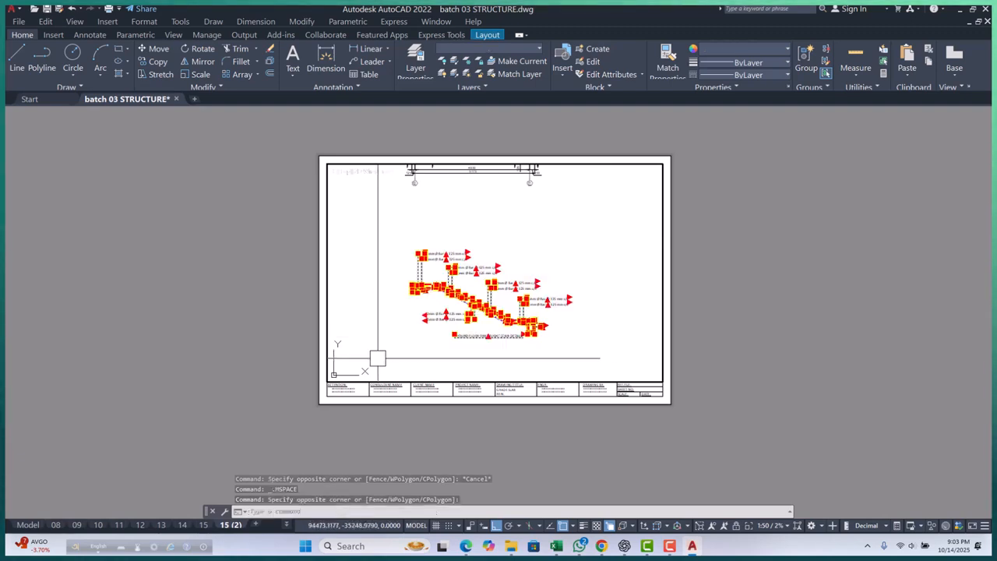
pyautogui.write('z')
pyautogui.press('Return')
pyautogui.write('o')
pyautogui.press('Return')
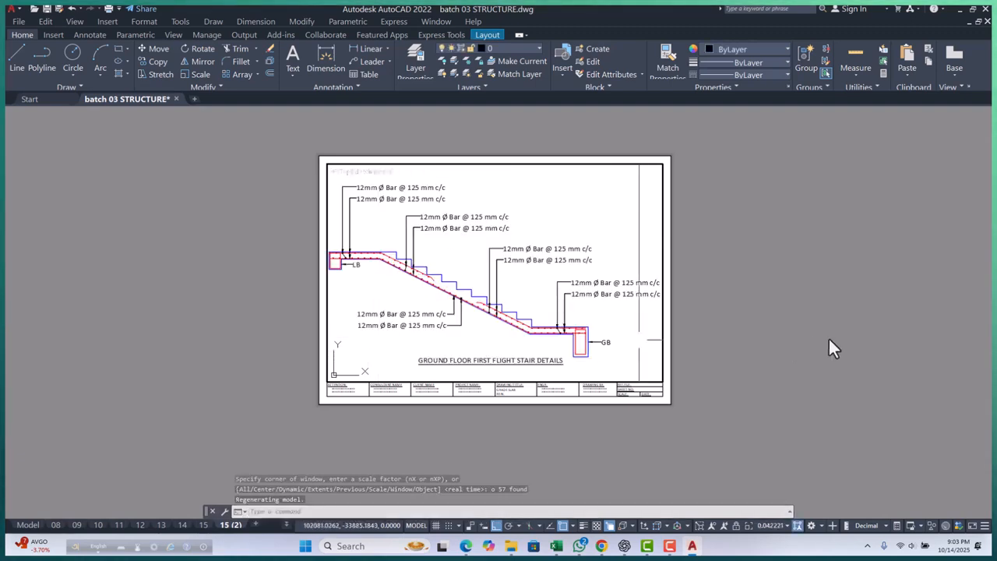
pyautogui.doubleClick(828, 336)
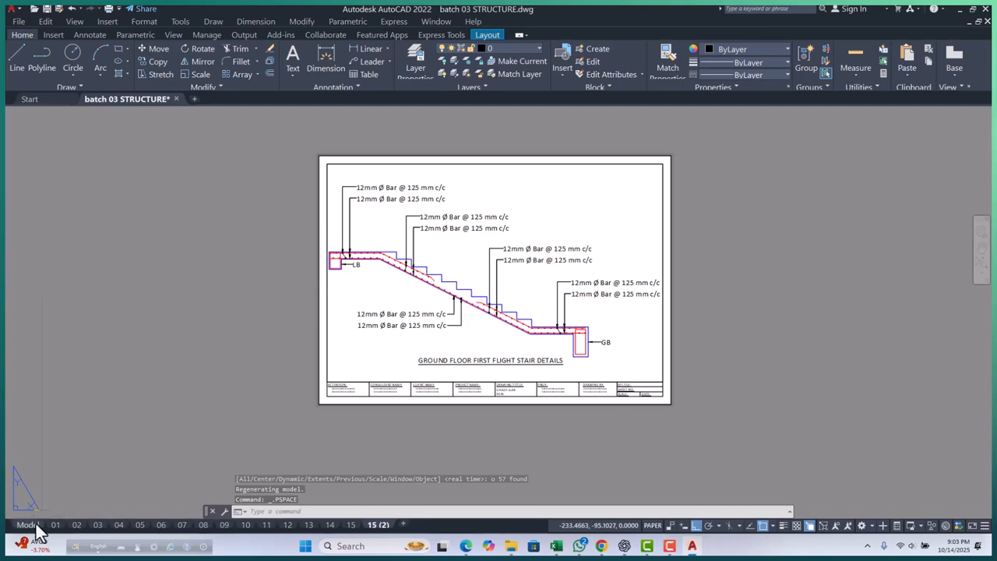
# Step: Switch to model space and examine the building section's stair flights, landings and floor levels
pyautogui.click(37, 527)
pyautogui.scroll(-3, 440, 278)
pyautogui.scroll(4, 345, 296)
pyautogui.scroll(-5, 235, 219)
pyautogui.scroll(10, 303, 267)
pyautogui.moveTo(415, 269); pyautogui.dragTo(244, 281, button='middle')
pyautogui.scroll(-3, 245, 281)
pyautogui.moveTo(634, 266); pyautogui.dragTo(410, 250, button='middle')
pyautogui.scroll(-4, 588, 219)
pyautogui.scroll(8, 394, 304)
pyautogui.scroll(4, 256, 281)
pyautogui.moveTo(256, 280); pyautogui.dragTo(230, 325, button='middle')
pyautogui.scroll(-4, 386, 257)
pyautogui.scroll(5, 625, 298)
pyautogui.moveTo(706, 243); pyautogui.dragTo(428, 331, button='middle')
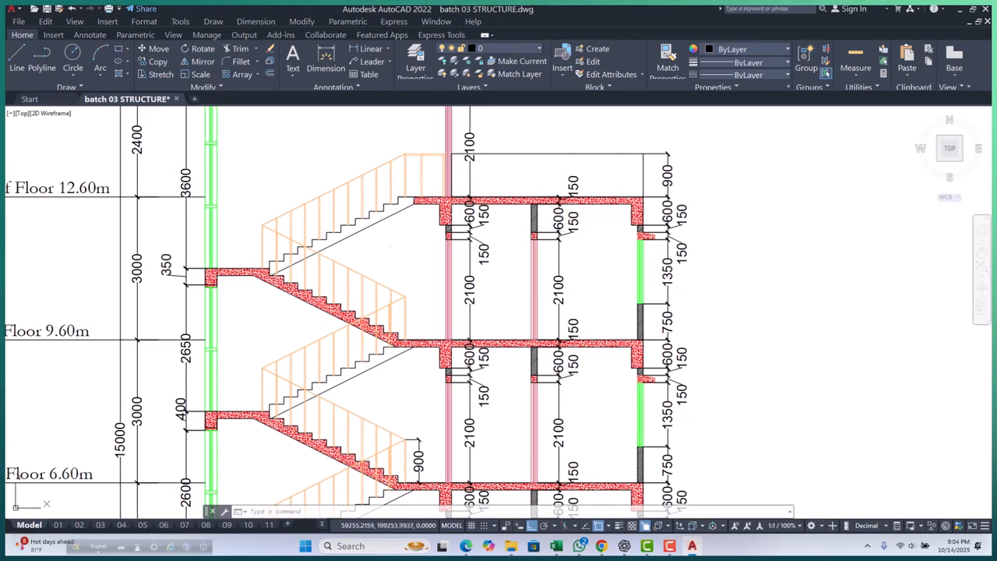
# Step: Look over the lower floors of the building section and the general structural notes
pyautogui.scroll(-5, 621, 226)
pyautogui.moveTo(580, 335); pyautogui.dragTo(594, 258, button='middle')
pyautogui.scroll(5, 192, 193)
pyautogui.moveTo(235, 191); pyautogui.dragTo(273, 297, button='middle')
pyautogui.scroll(-4, 281, 299)
pyautogui.moveTo(374, 279); pyautogui.dragTo(363, 178, button='middle')
pyautogui.scroll(-6, 364, 179)
pyautogui.scroll(-7, 384, 229)
pyautogui.scroll(4, 360, 366)
pyautogui.scroll(4, 360, 367)
pyautogui.scroll(2, 362, 237)
pyautogui.moveTo(363, 237); pyautogui.dragTo(283, 402, button='middle')
pyautogui.scroll(-6, 288, 395)
pyautogui.scroll(4, 424, 247)
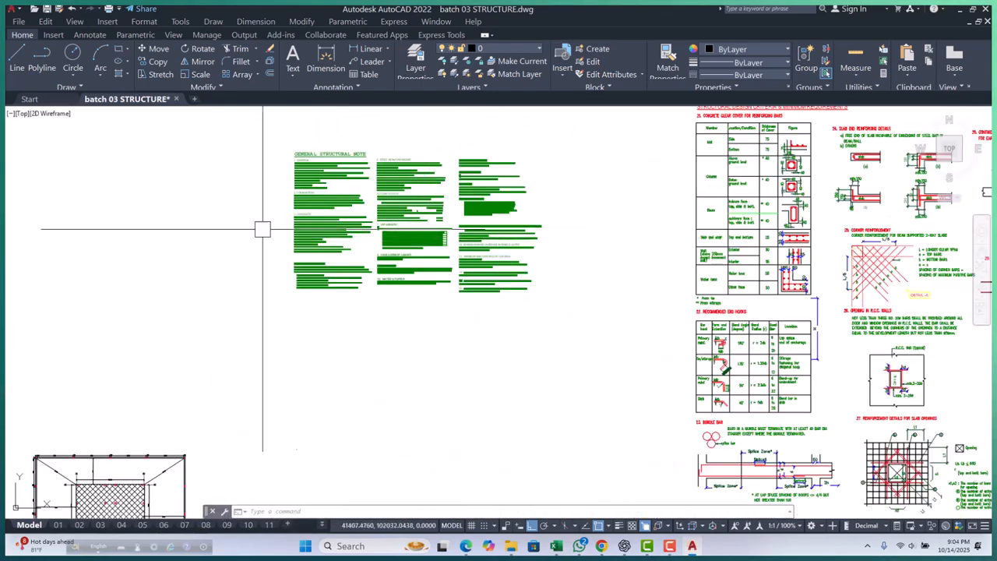
# Step: Review the footing and column plans, the slab reinforcement plan and the combined footing details
pyautogui.scroll(-4, 292, 234)
pyautogui.scroll(10, 225, 401)
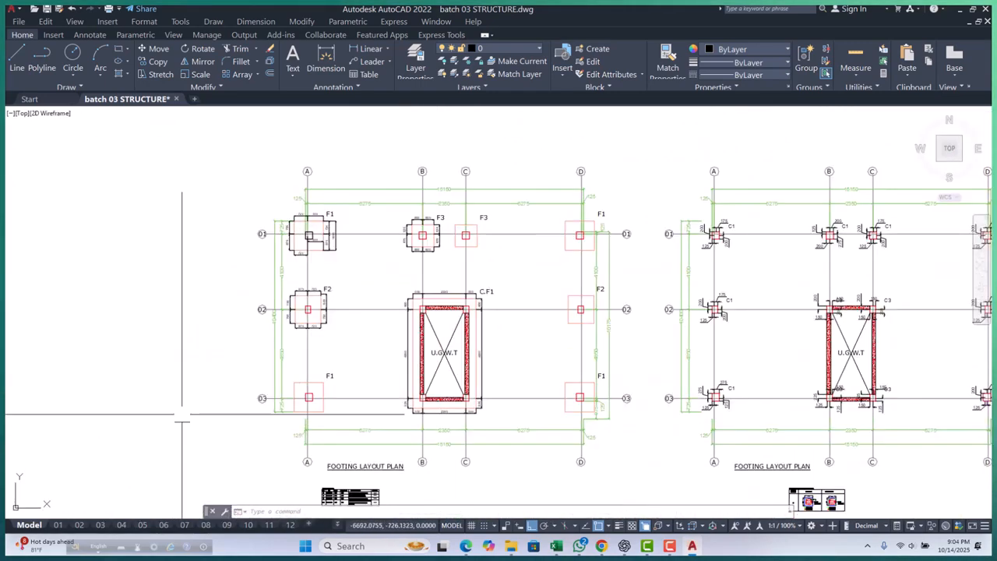
pyautogui.scroll(-8, 271, 304)
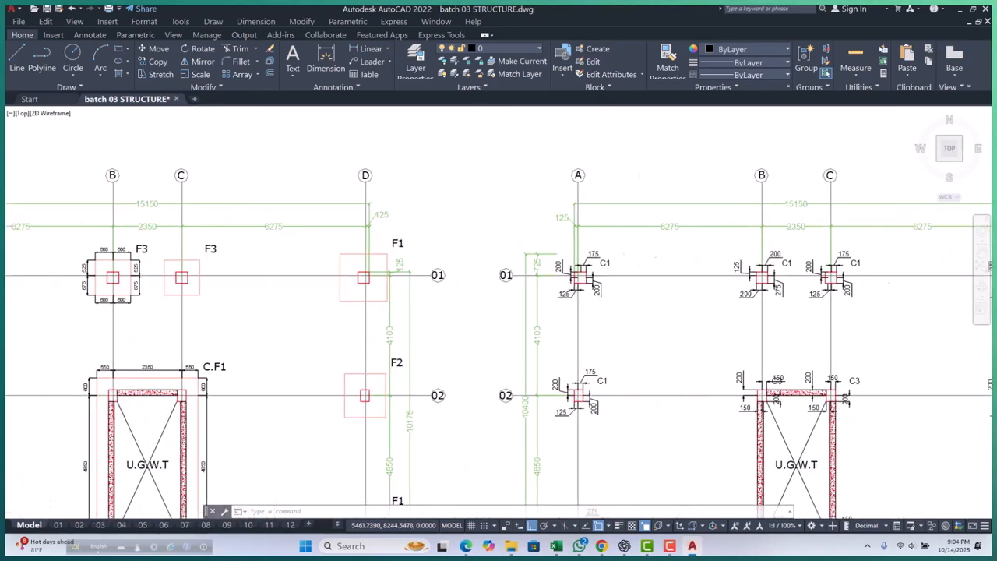
pyautogui.scroll(7, 405, 315)
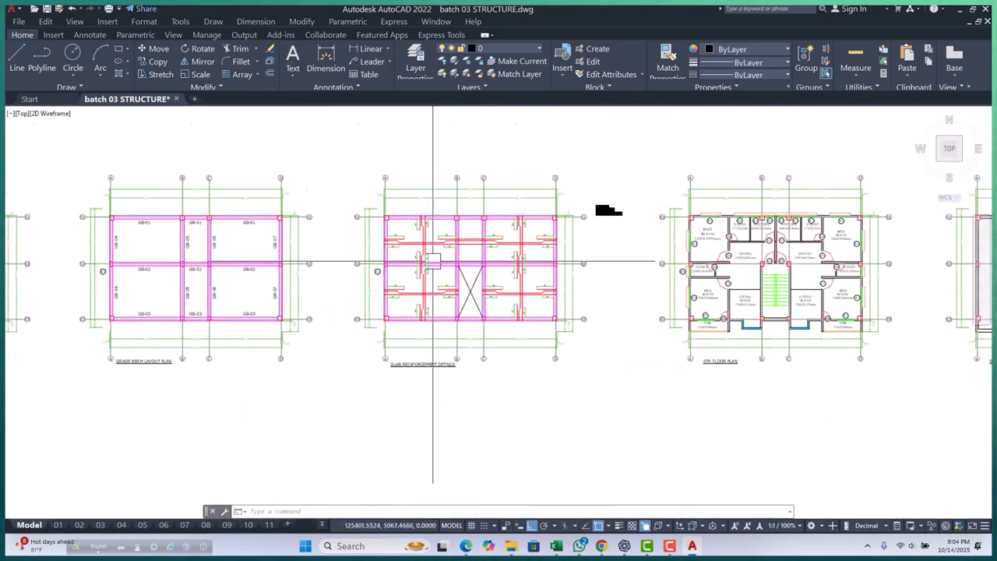
pyautogui.scroll(-8, 451, 273)
pyautogui.scroll(3, 347, 300)
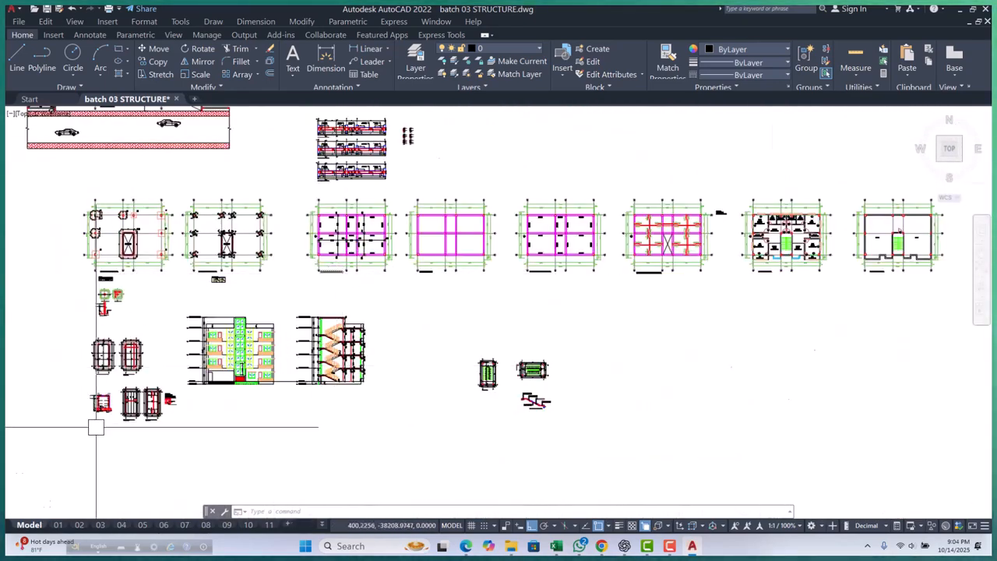
pyautogui.scroll(6, 195, 354)
pyautogui.scroll(-3, 289, 243)
pyautogui.scroll(5, 253, 165)
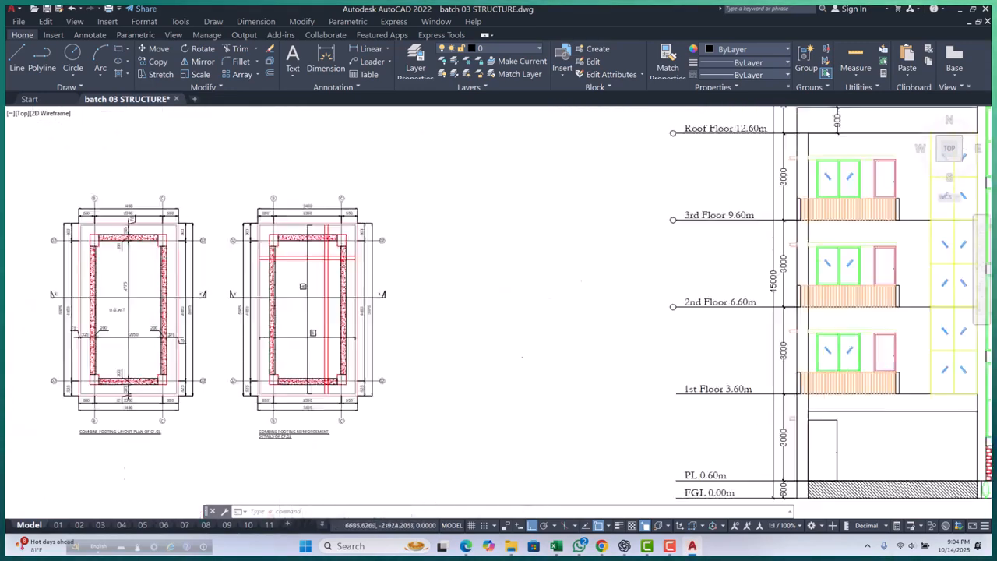
pyautogui.scroll(-5, 323, 290)
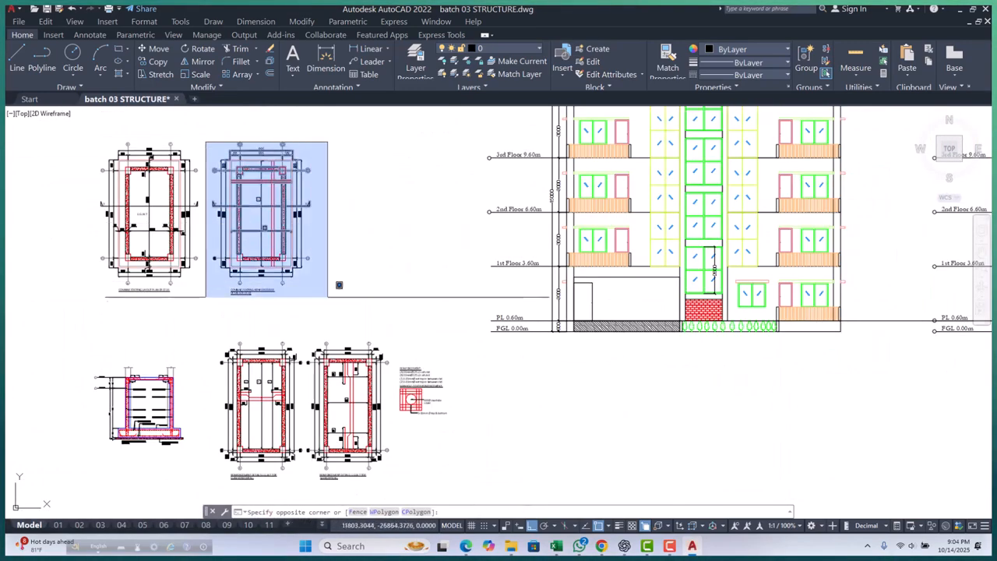
pyautogui.press('Escape')
pyautogui.scroll(-5, 337, 317)
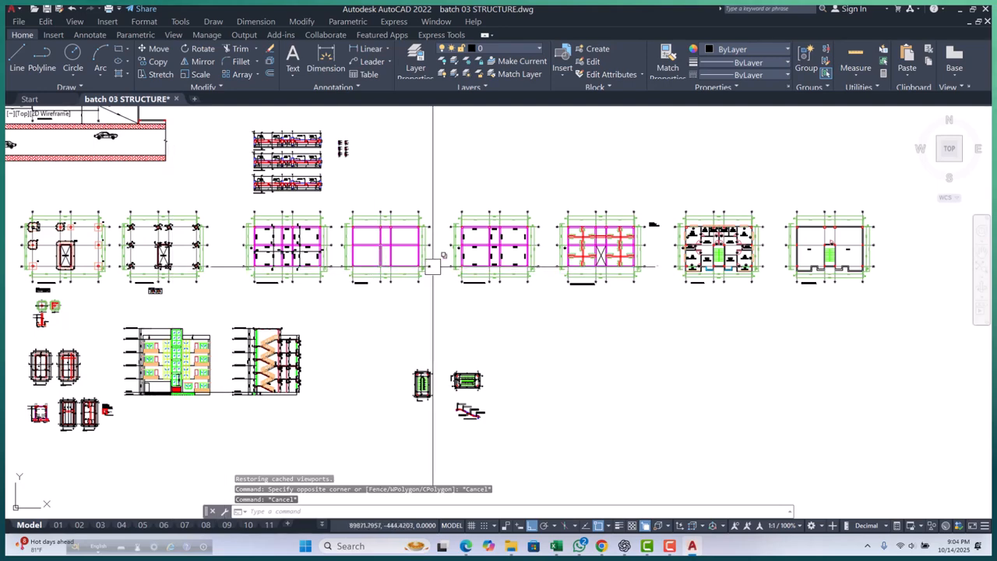
# Step: Examine the grade beam layout plans and the longitudinal beam sections with their cross-sections
pyautogui.scroll(3, 458, 203)
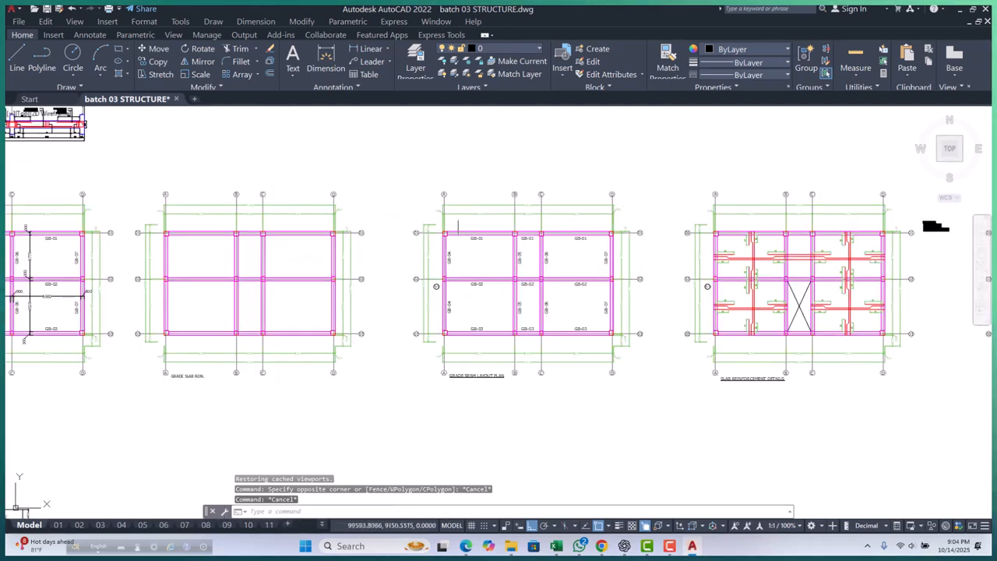
pyautogui.scroll(-4, 474, 270)
pyautogui.scroll(8, 417, 261)
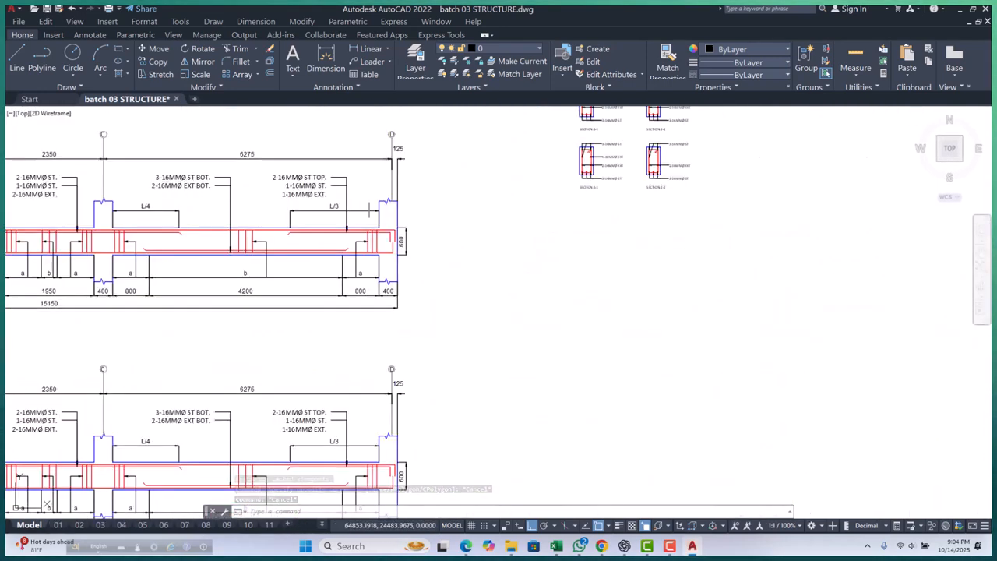
pyautogui.scroll(-2, 313, 247)
pyautogui.scroll(-4, 201, 258)
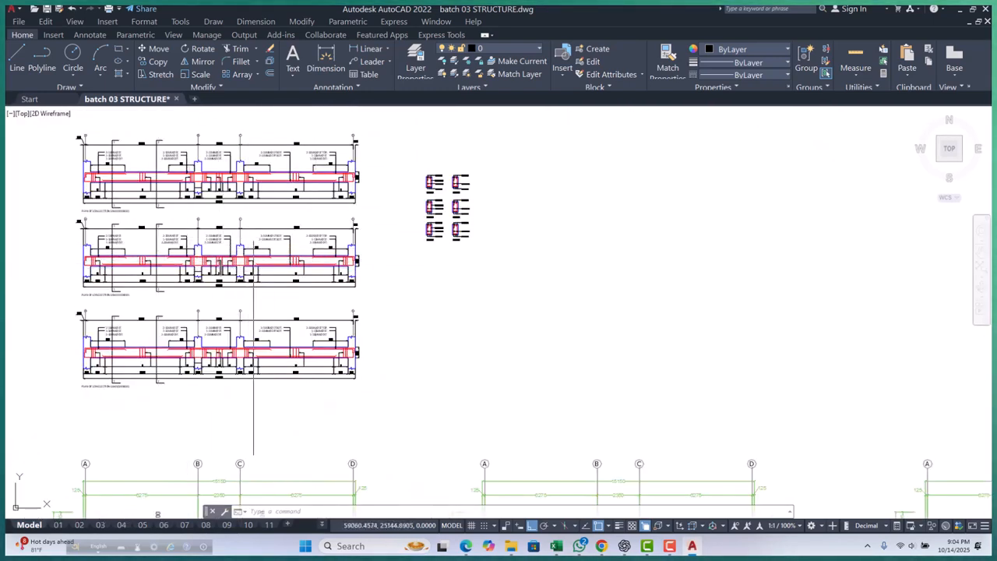
pyautogui.scroll(-4, 259, 237)
pyautogui.moveTo(548, 379); pyautogui.dragTo(482, 336, button='middle')
pyautogui.moveTo(572, 349); pyautogui.dragTo(398, 356, button='middle')
pyautogui.moveTo(615, 340); pyautogui.dragTo(232, 369, button='middle')
pyautogui.scroll(-4, 537, 349)
pyautogui.scroll(2, 475, 365)
pyautogui.scroll(3, 556, 335)
pyautogui.scroll(-8, 514, 335)
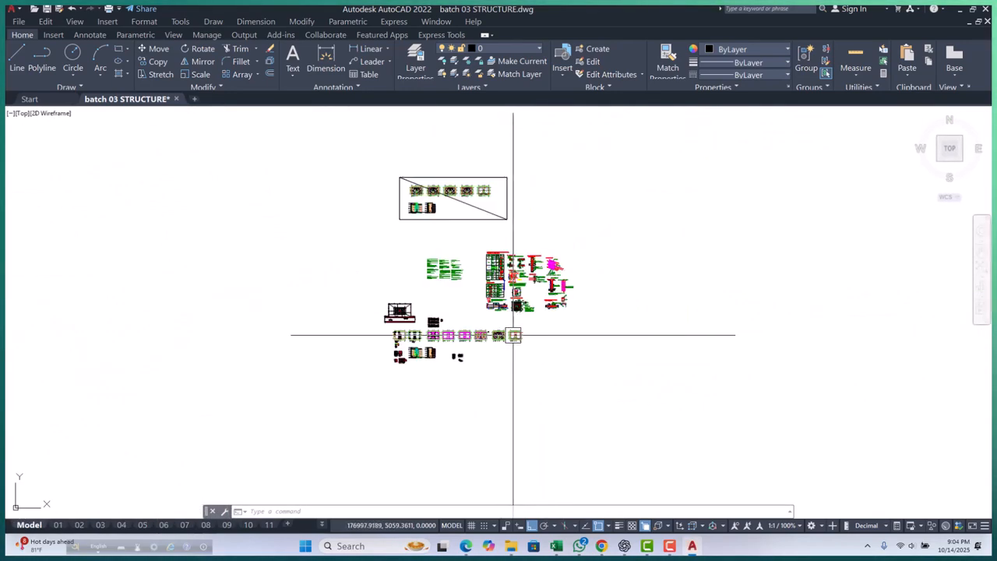
# Step: Examine the underground water tank's top slab reinforcement details and the manhole cover reinforcement
pyautogui.moveTo(514, 336); pyautogui.dragTo(536, 332, button='middle')
pyautogui.press('Escape')
pyautogui.press('Escape')
pyautogui.press('Escape')
pyautogui.scroll(4, 451, 349)
pyautogui.scroll(8, 278, 345)
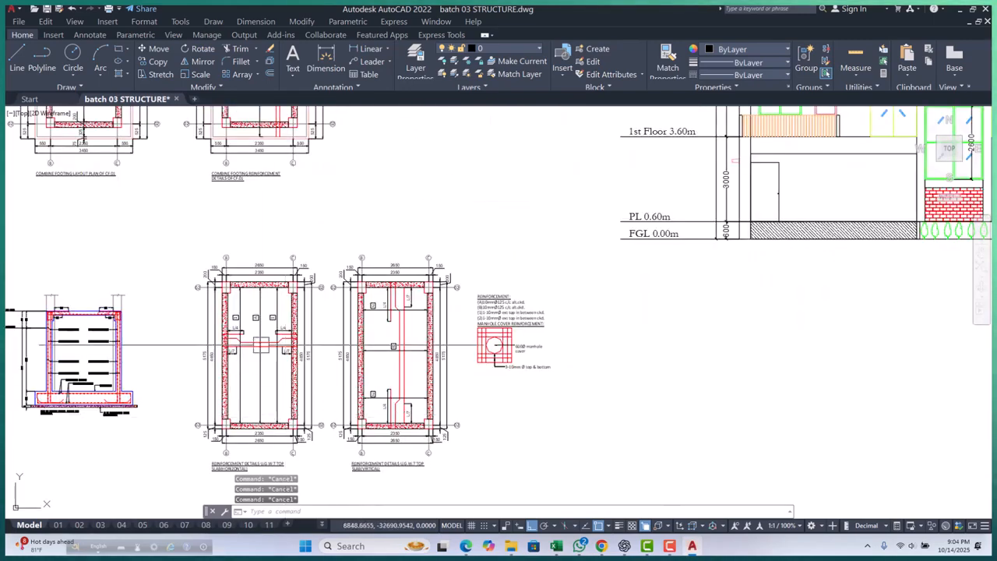
pyautogui.moveTo(249, 352); pyautogui.dragTo(257, 326, button='middle')
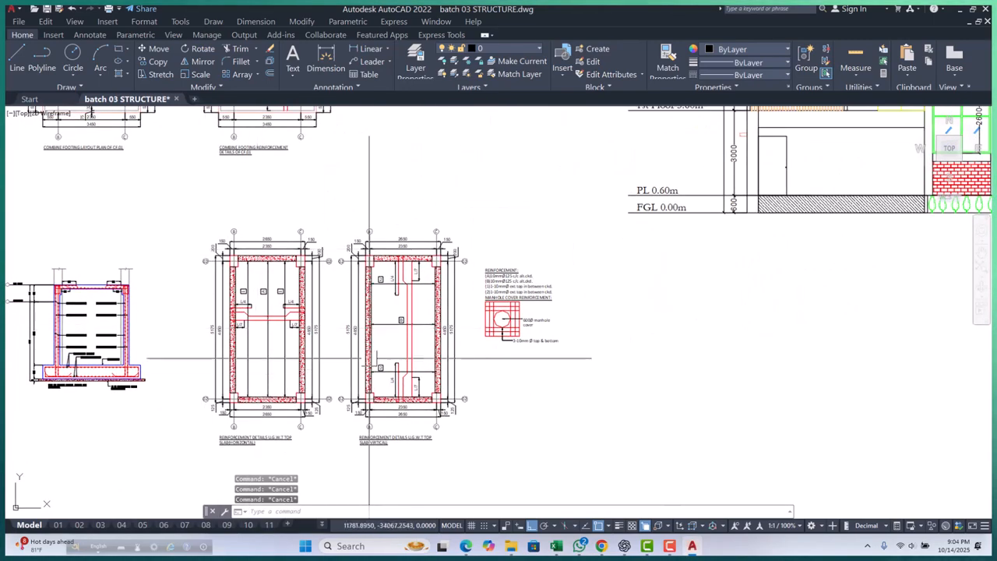
pyautogui.scroll(-6, 277, 343)
pyautogui.moveTo(628, 303)
pyautogui.mouseDown(button='middle')
pyautogui.moveTo(361, 354)
pyautogui.moveTo(350, 347)
pyautogui.mouseUp(button='middle')
pyautogui.scroll(8, 585, 257)
pyautogui.scroll(-2, 400, 260)
pyautogui.scroll(-10, 399, 259)
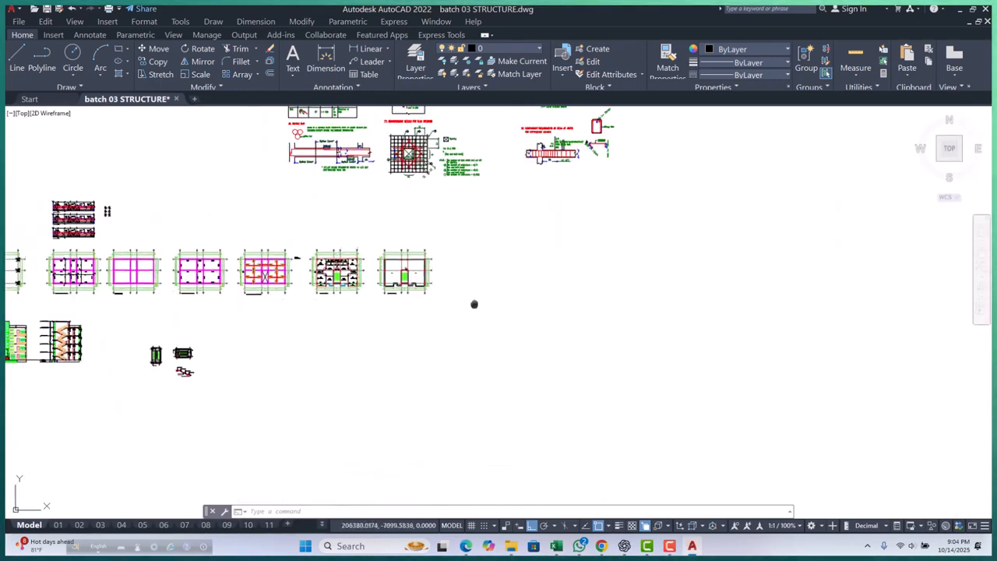
# Step: Survey the full drawing set in model space, including the site plan and the row of floor plans
pyautogui.press('Escape')
pyautogui.press('Escape')
pyautogui.press('Escape')
pyautogui.scroll(-4, 470, 325)
pyautogui.scroll(12, 382, 333)
pyautogui.scroll(-8, 237, 310)
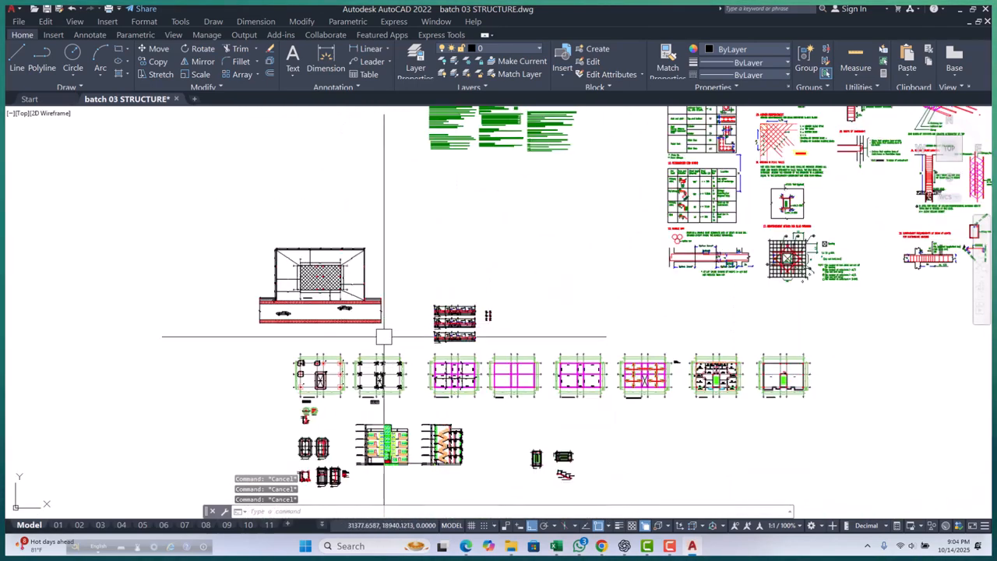
pyautogui.scroll(-8, 390, 327)
pyautogui.scroll(7, 461, 346)
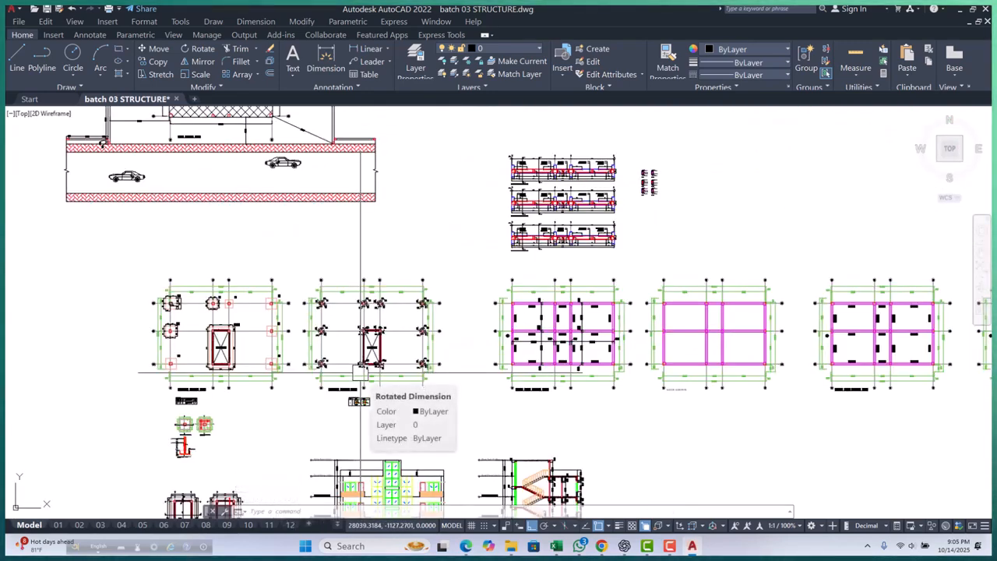
pyautogui.scroll(-4, 447, 375)
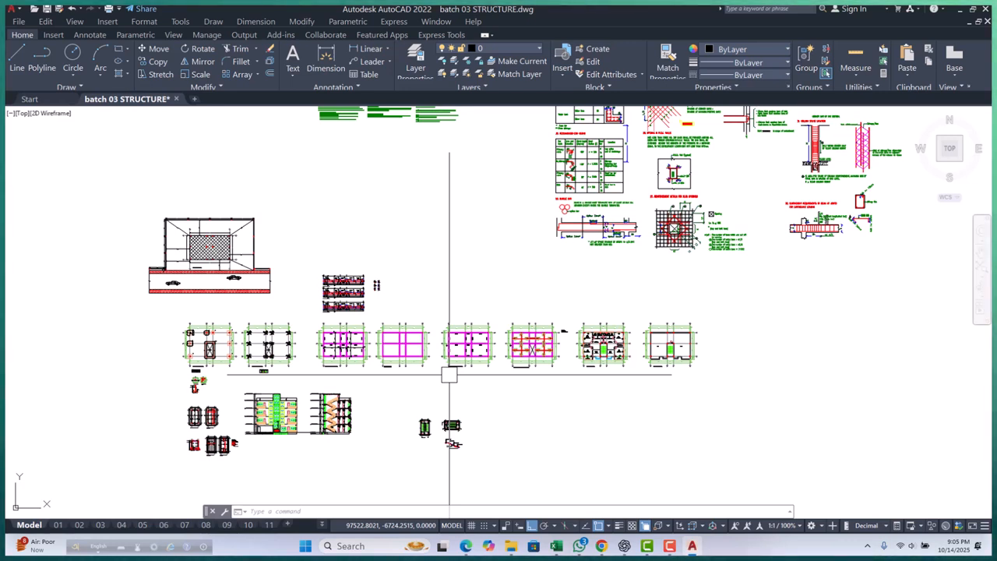
pyautogui.scroll(5, 537, 343)
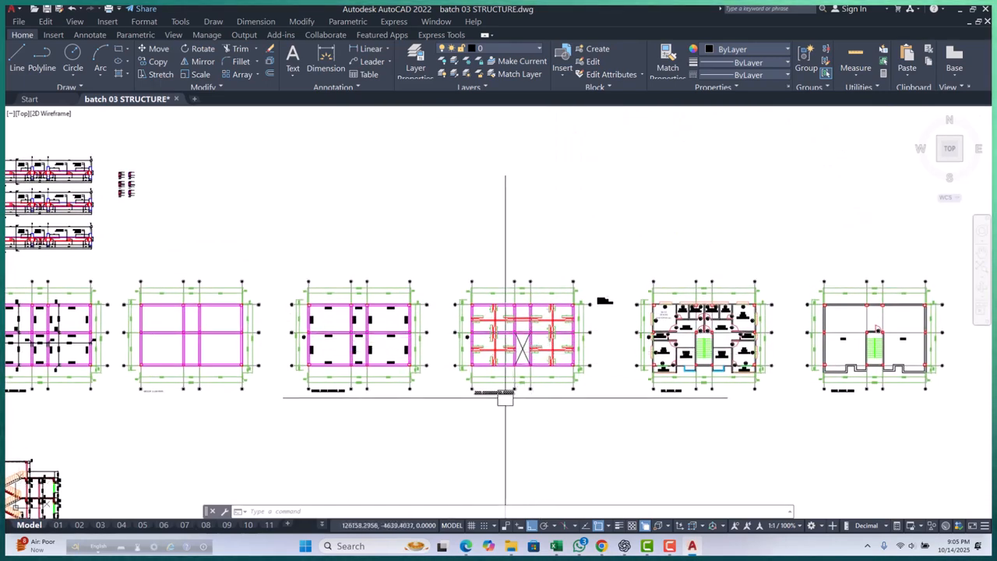
pyautogui.write('pt')
pyautogui.press('Return')
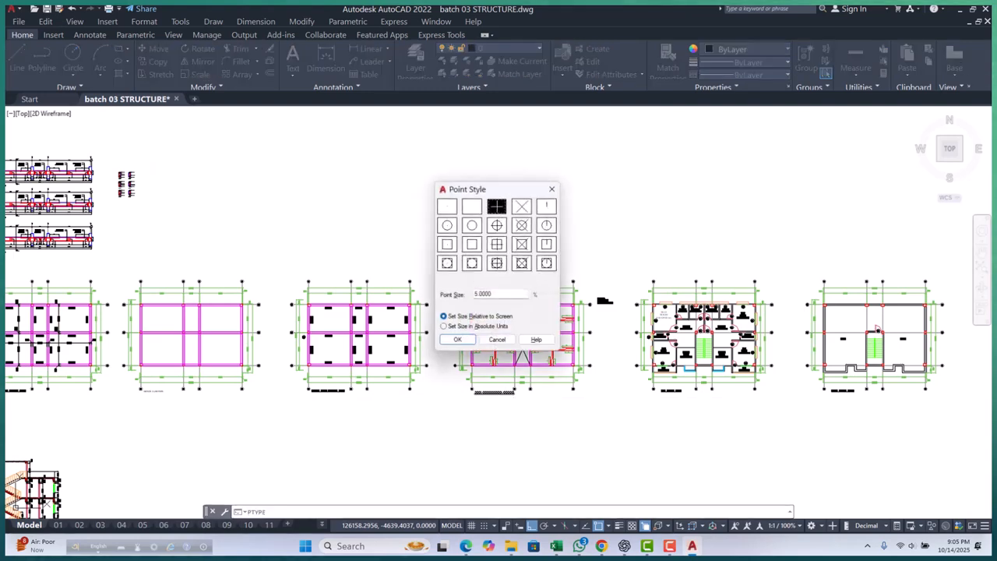
pyautogui.click(554, 187)
# Step: Delete the rotated horizontal copy of the stair layout plan above the first flight stair section
pyautogui.scroll(-6, 558, 247)
pyautogui.scroll(3, 580, 324)
pyautogui.scroll(3, 439, 273)
pyautogui.scroll(2, 516, 267)
pyautogui.moveTo(499, 262); pyautogui.dragTo(487, 277, button='middle')
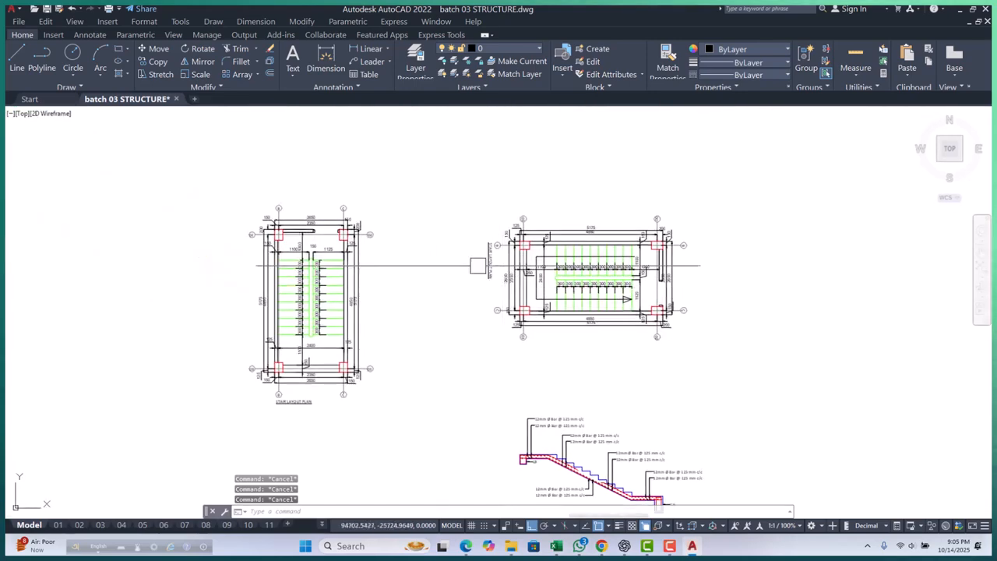
pyautogui.click(464, 185)
pyautogui.click(786, 417)
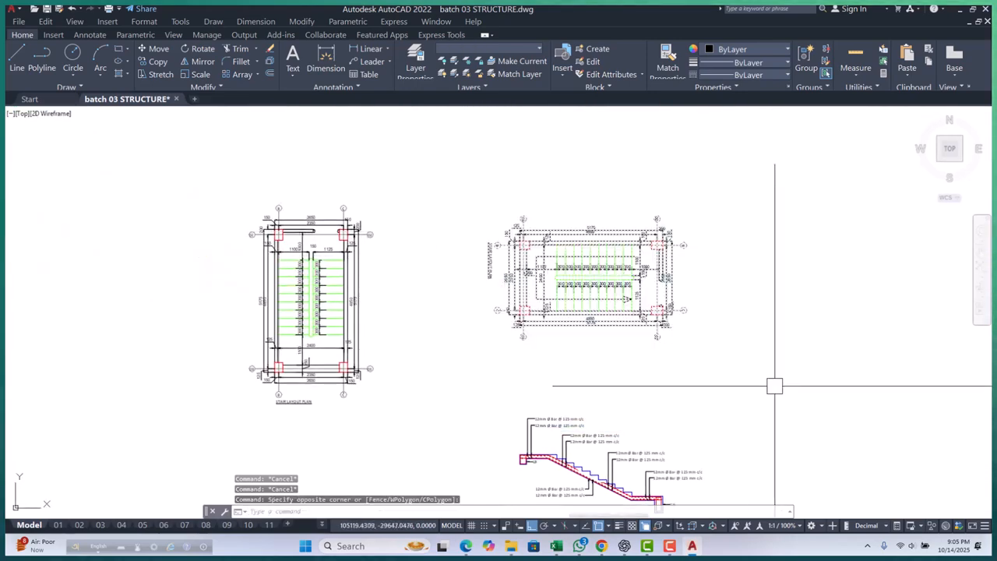
pyautogui.press('Delete')
# Step: Move the ground floor first flight stair section straight up, beside the vertical stair layout plan
pyautogui.scroll(-2, 474, 367)
pyautogui.scroll(-3, 490, 389)
pyautogui.scroll(4, 495, 356)
pyautogui.scroll(-1, 496, 356)
pyautogui.click(496, 357)
pyautogui.click(646, 455)
pyautogui.press('space')
pyautogui.click(634, 427)
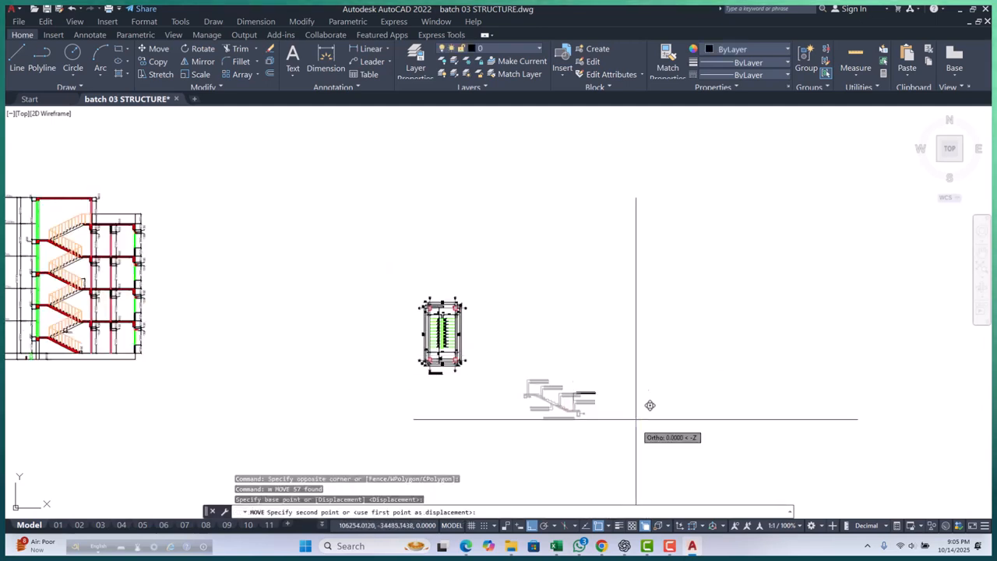
pyautogui.click(625, 371)
# Step: Shift the whole stair section slightly further up, nearer the mid-height of the stair layout plan
pyautogui.press('Escape')
pyautogui.press('Escape')
pyautogui.press('Escape')
pyautogui.scroll(4, 570, 348)
pyautogui.click(434, 263)
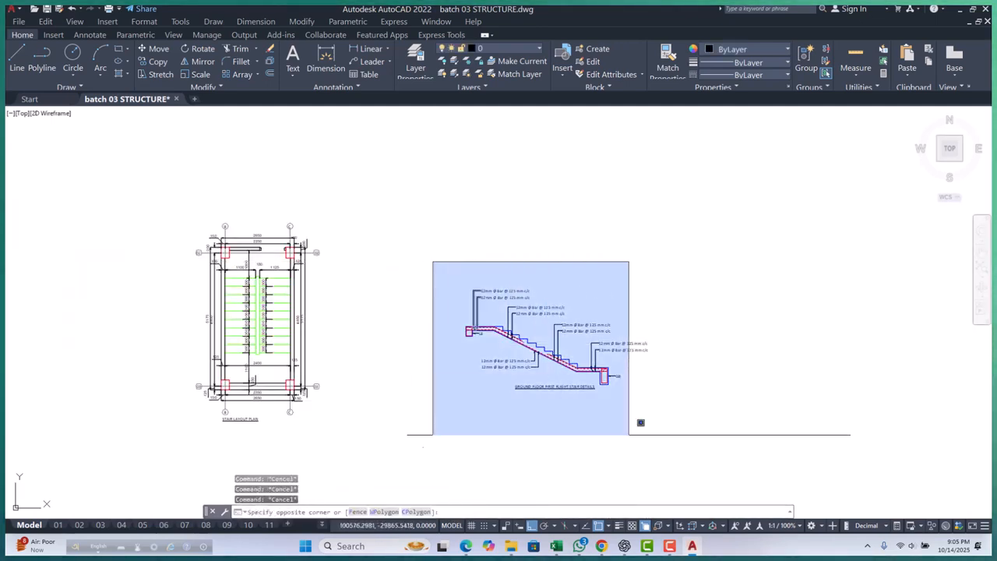
pyautogui.click(703, 440)
pyautogui.press('space')
pyautogui.click(703, 460)
pyautogui.click(733, 430)
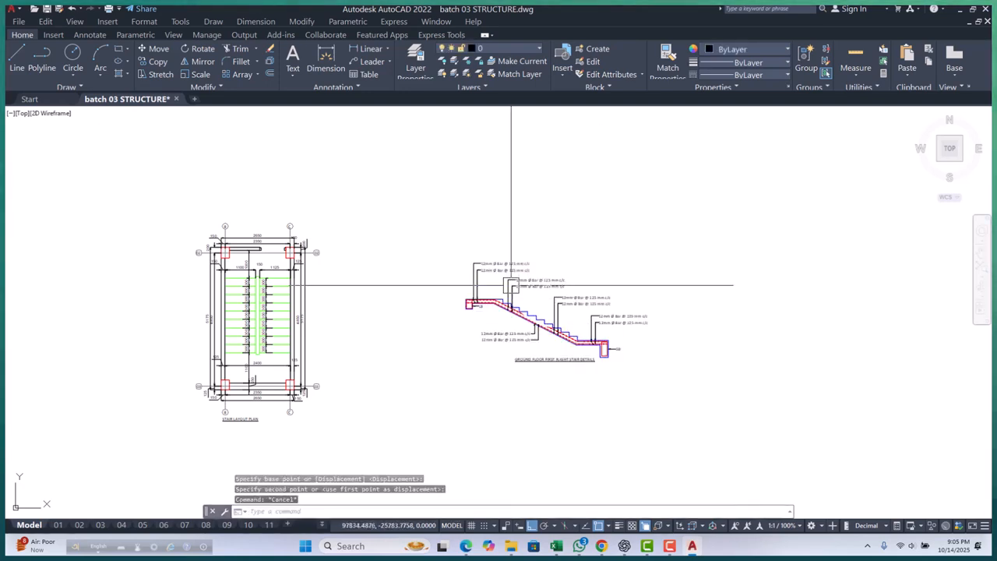
pyautogui.click(366, 229)
pyautogui.click(727, 416)
pyautogui.press('space')
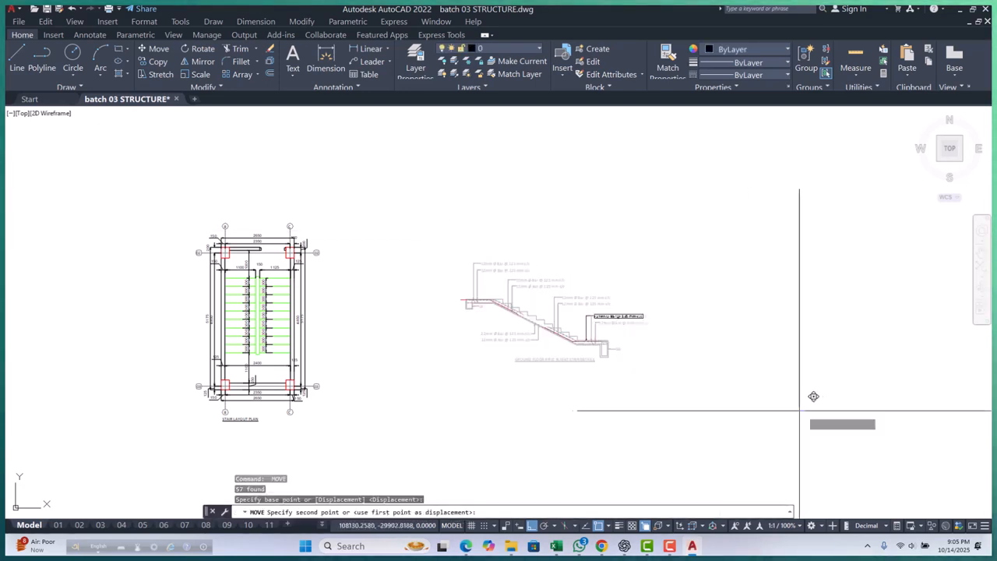
pyautogui.press('Escape')
pyautogui.scroll(2, 496, 266)
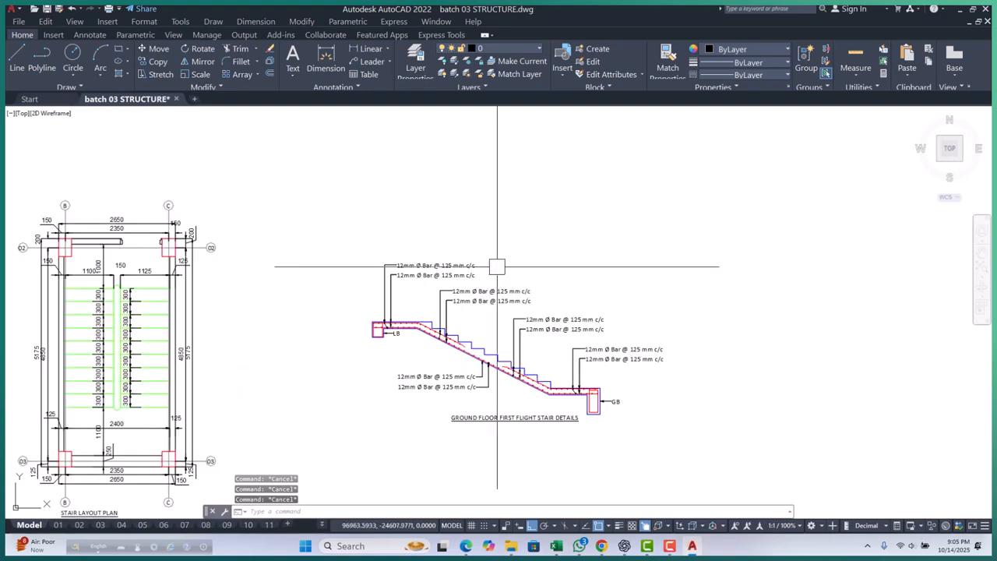
pyautogui.scroll(10, 370, 305)
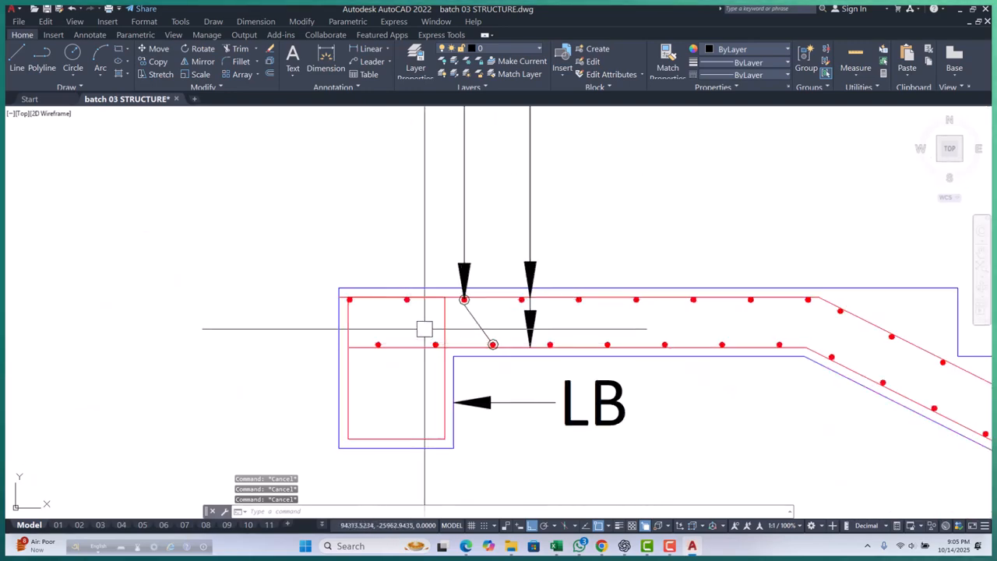
# Step: Stretch the lower end of the line joining the two circled bars near LB onto the top of the lower bar's circle
pyautogui.scroll(5, 493, 309)
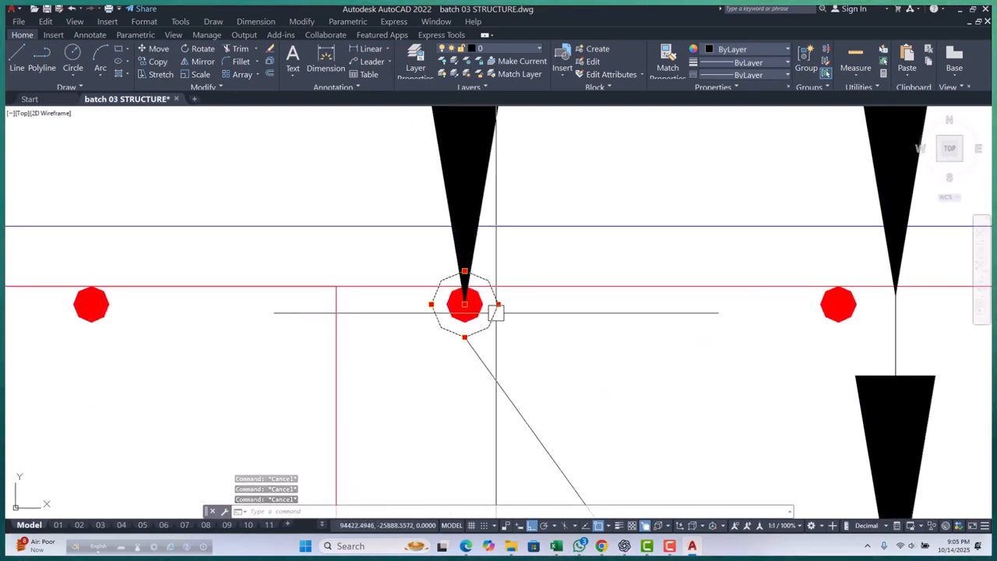
pyautogui.scroll(-7, 407, 291)
pyautogui.scroll(7, 432, 339)
pyautogui.scroll(2, 425, 311)
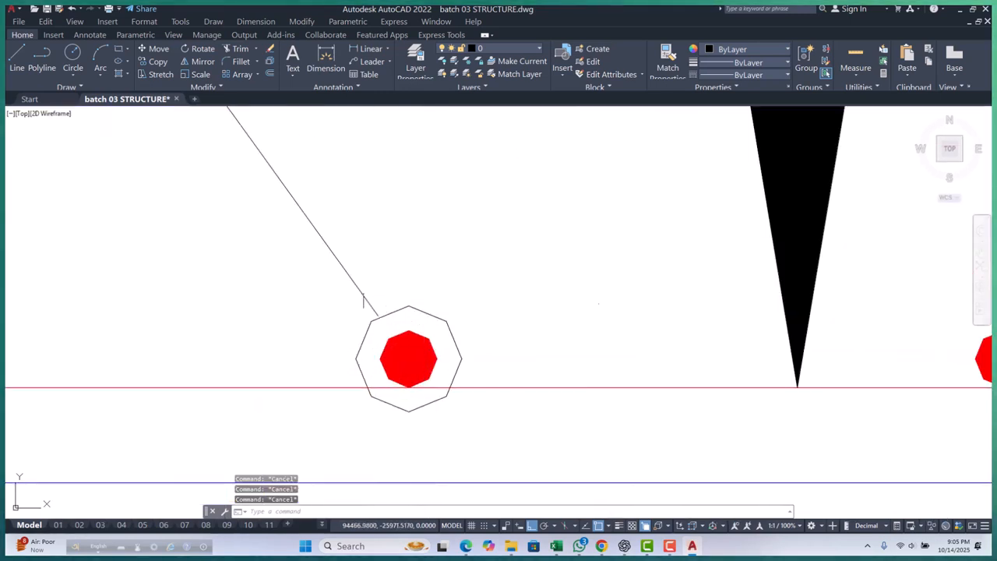
pyautogui.click(378, 311)
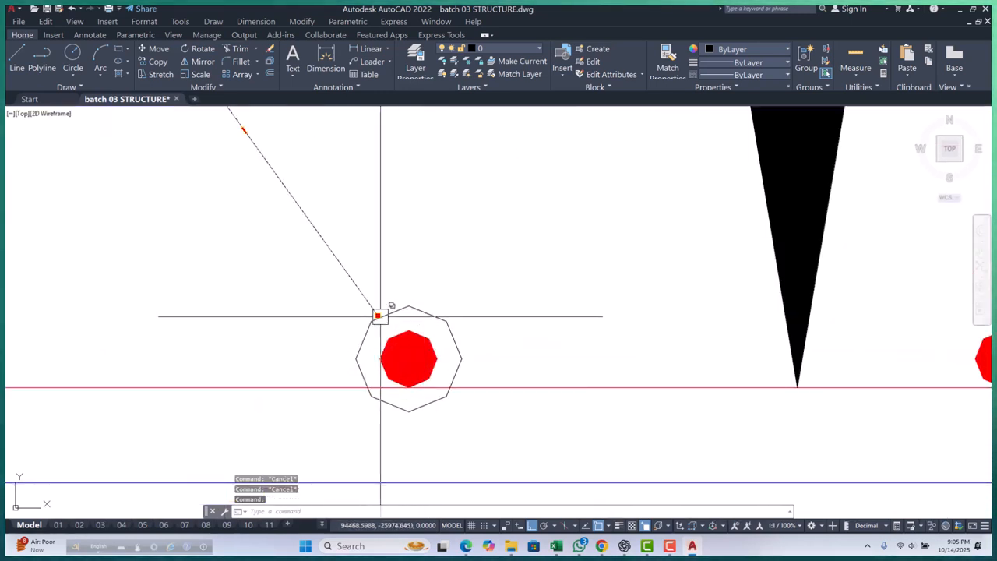
pyautogui.press('Escape')
pyautogui.press('Escape')
pyautogui.scroll(-5, 392, 314)
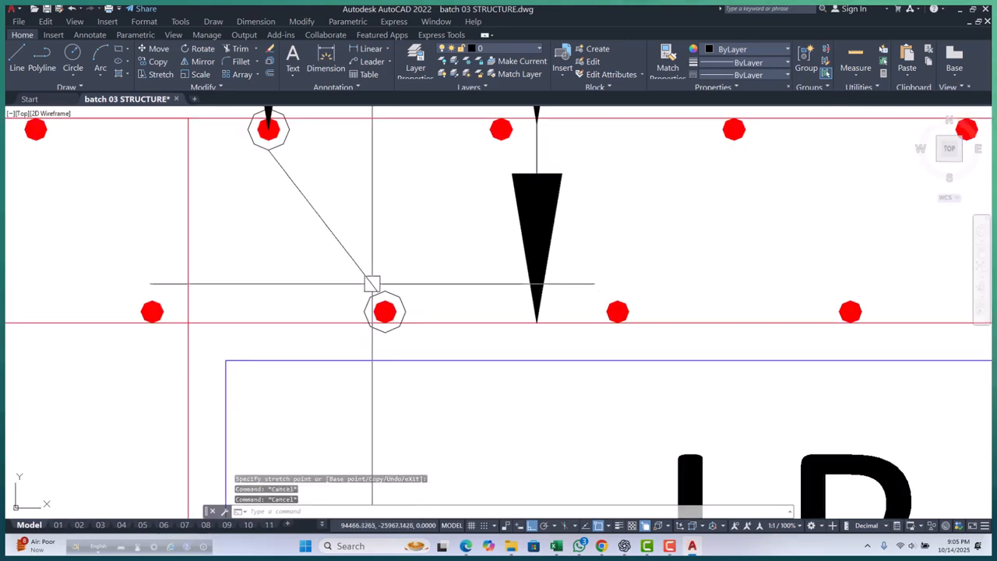
pyautogui.scroll(8, 378, 289)
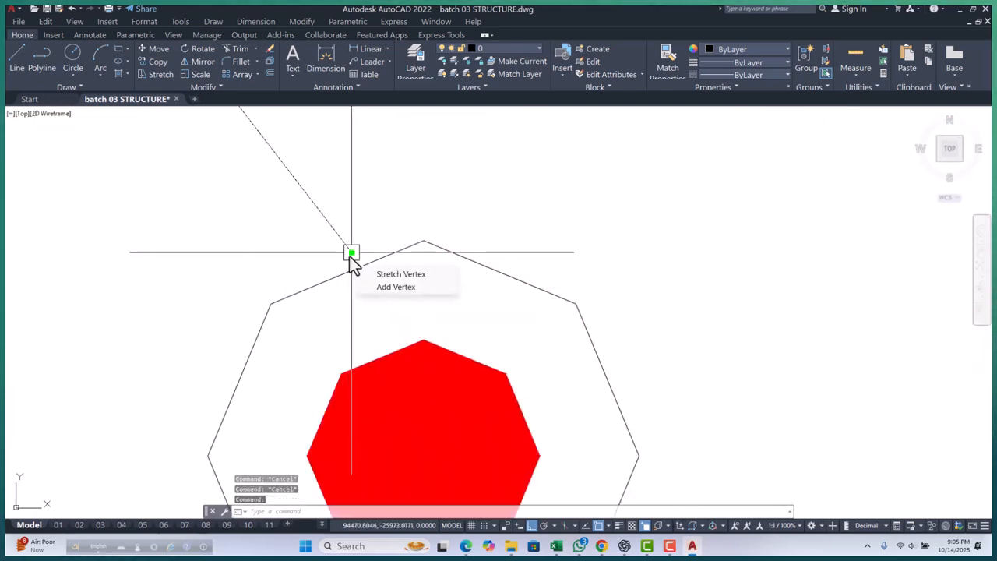
pyautogui.scroll(-10, 343, 280)
pyautogui.moveTo(425, 296); pyautogui.dragTo(424, 311, button='middle')
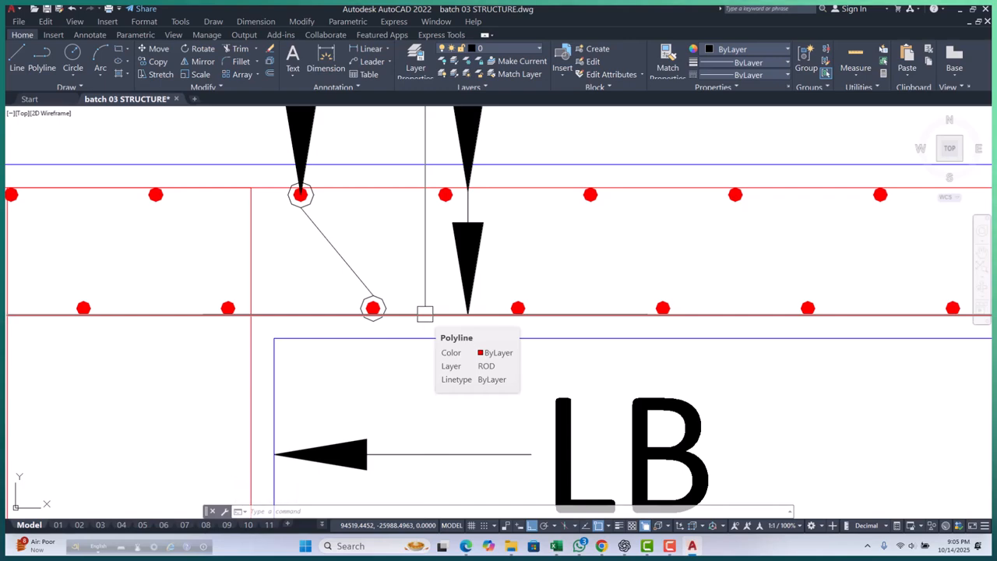
# Step: Stretch the upper end of the line between the circled bars near LB to the lower-right edge of the upper bar's circle
pyautogui.scroll(-4, 436, 265)
pyautogui.scroll(6, 331, 250)
pyautogui.click(321, 272)
pyautogui.scroll(4, 308, 249)
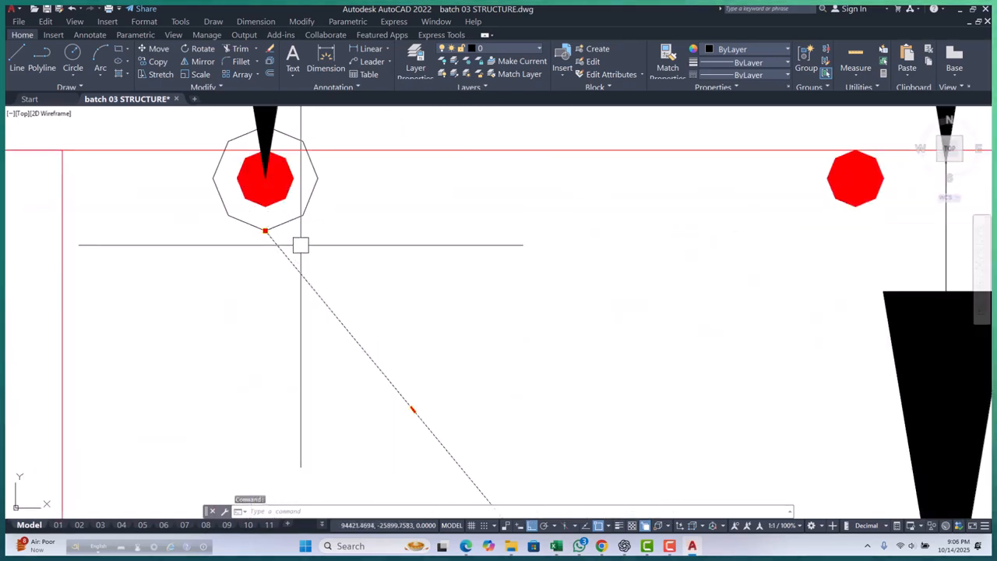
pyautogui.click(265, 231)
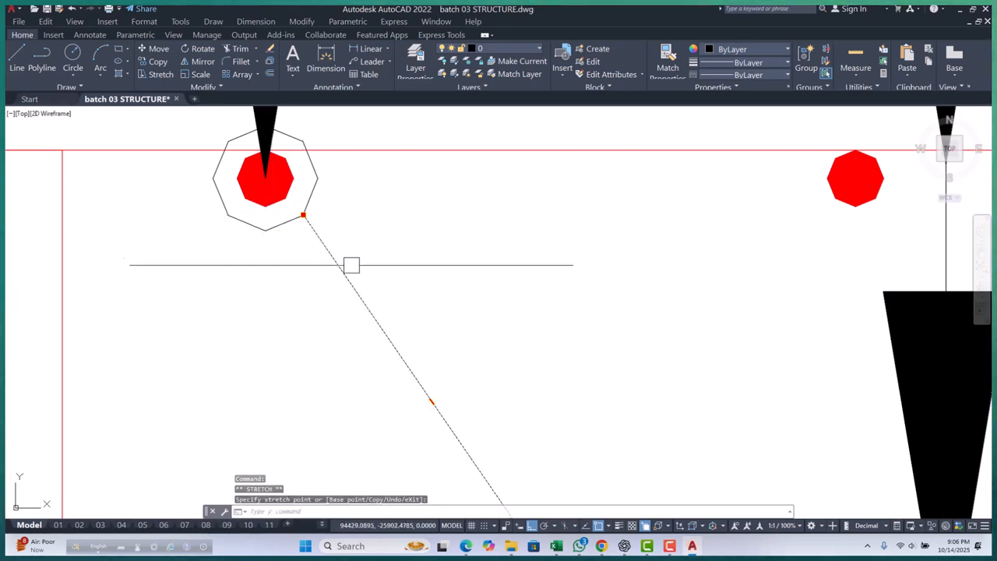
pyautogui.scroll(-3, 343, 265)
pyautogui.moveTo(336, 288)
pyautogui.mouseDown(button='middle')
pyautogui.moveTo(317, 266)
pyautogui.moveTo(305, 285)
pyautogui.mouseUp(button='middle')
pyautogui.scroll(-4, 316, 265)
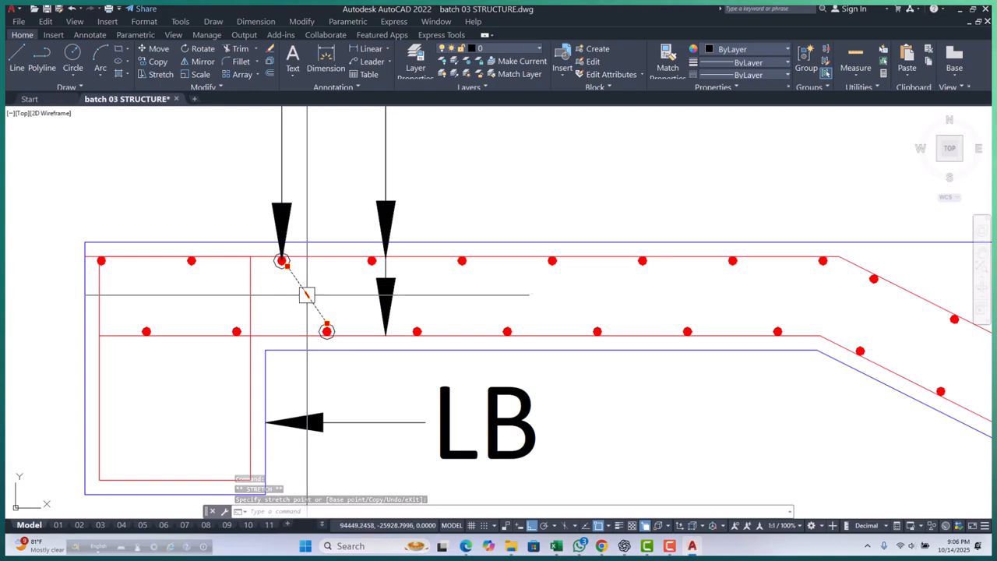
pyautogui.scroll(4, 310, 294)
pyautogui.scroll(8, 335, 363)
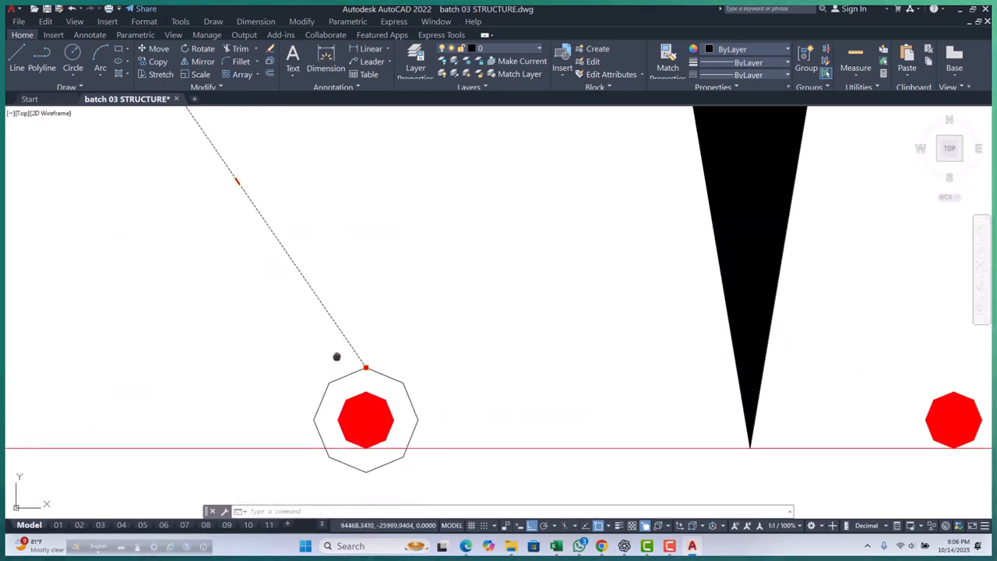
pyautogui.scroll(-10, 356, 387)
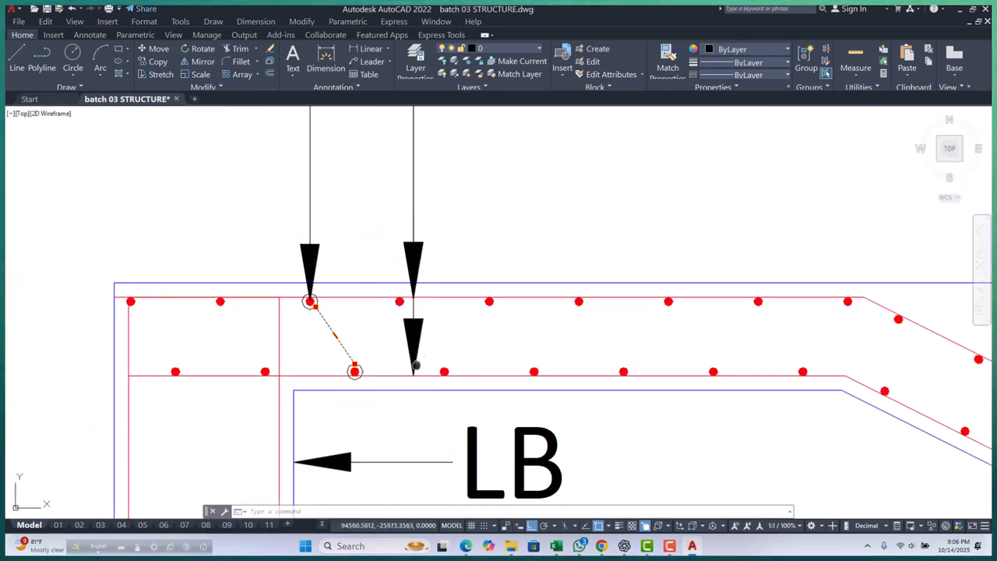
pyautogui.press('Escape')
pyautogui.press('Escape')
pyautogui.press('Escape')
# Step: Move the GROUND FLOOR FIRST FLIGHT STAIR DETAILS title slightly straight up, closer to the stair section
pyautogui.scroll(-5, 434, 304)
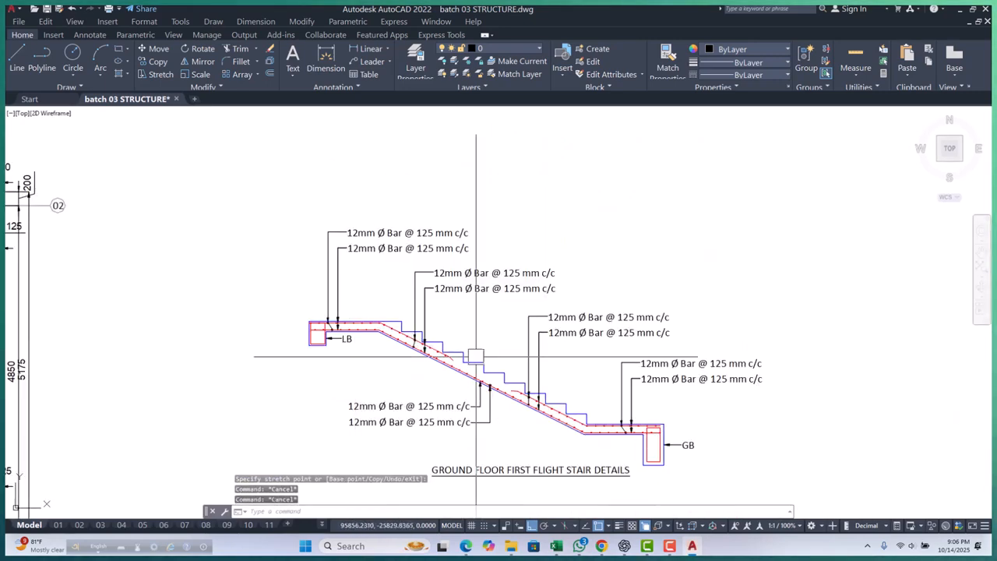
pyautogui.moveTo(495, 361); pyautogui.dragTo(492, 338, button='middle')
pyautogui.scroll(2, 492, 338)
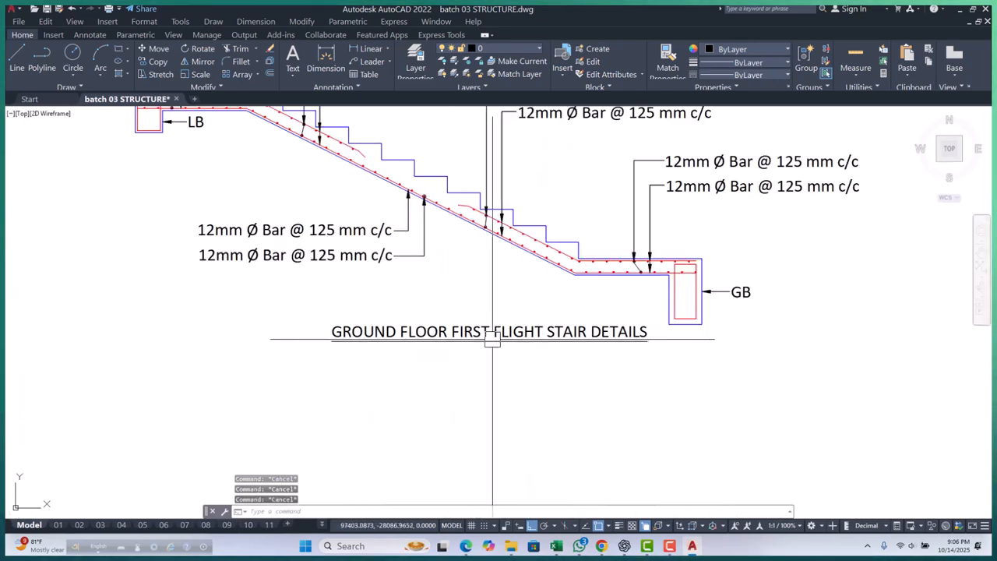
pyautogui.click(492, 338)
pyautogui.write('m')
pyautogui.press('space')
pyautogui.click(556, 423)
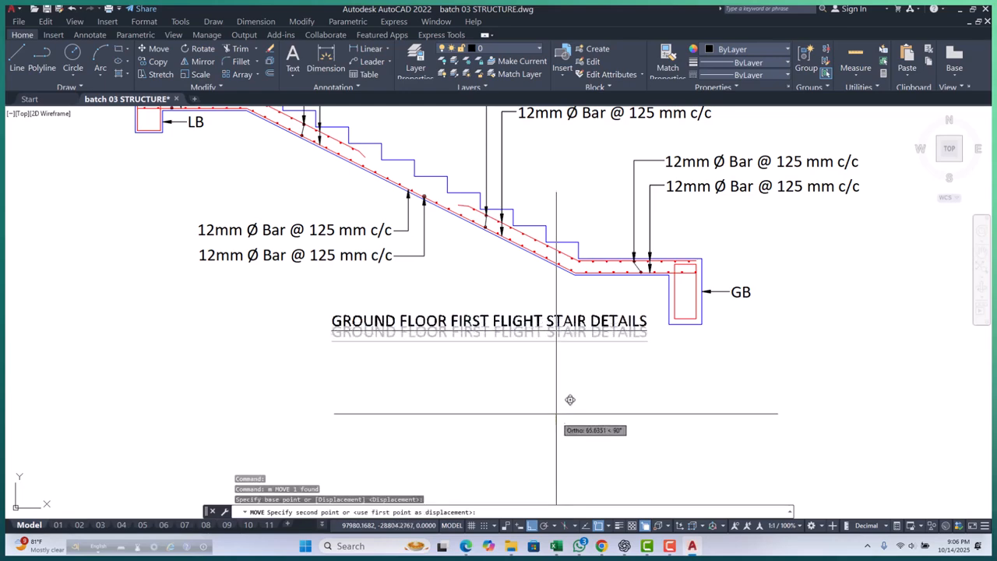
pyautogui.click(556, 411)
pyautogui.press('Escape')
pyautogui.press('Escape')
pyautogui.moveTo(633, 331); pyautogui.dragTo(542, 330, button='middle')
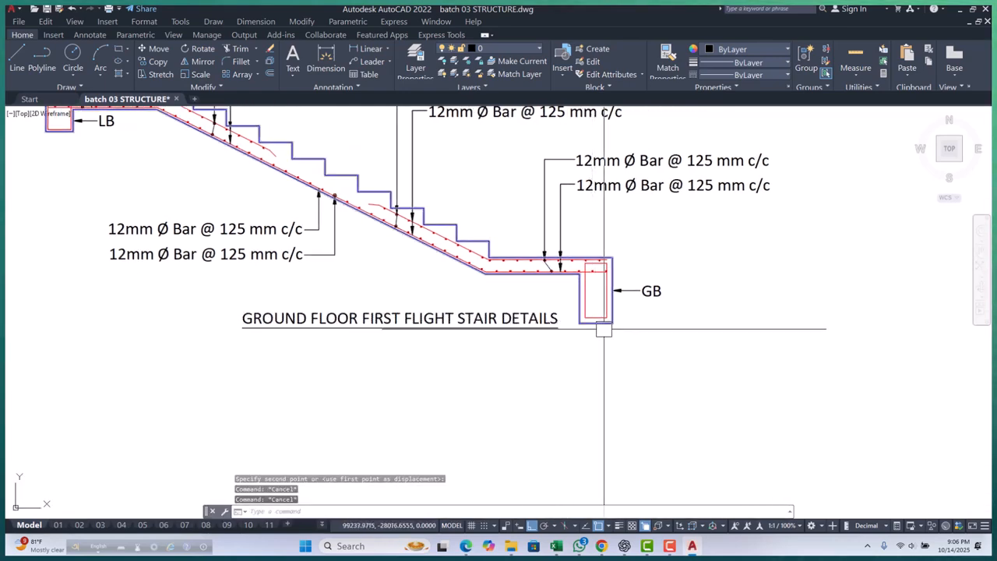
# Step: Inspect the LB and GB beams of the stair section and the reinforced beam cross-sections elsewhere in the drawing
pyautogui.scroll(-6, 604, 343)
pyautogui.scroll(5, 609, 345)
pyautogui.scroll(-4, 623, 315)
pyautogui.scroll(7, 474, 272)
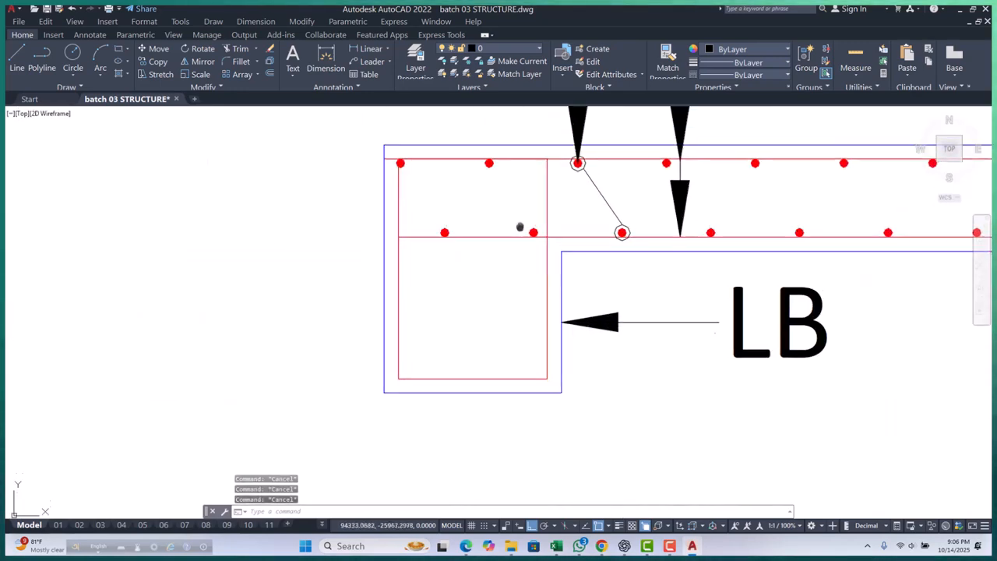
pyautogui.scroll(-7, 513, 236)
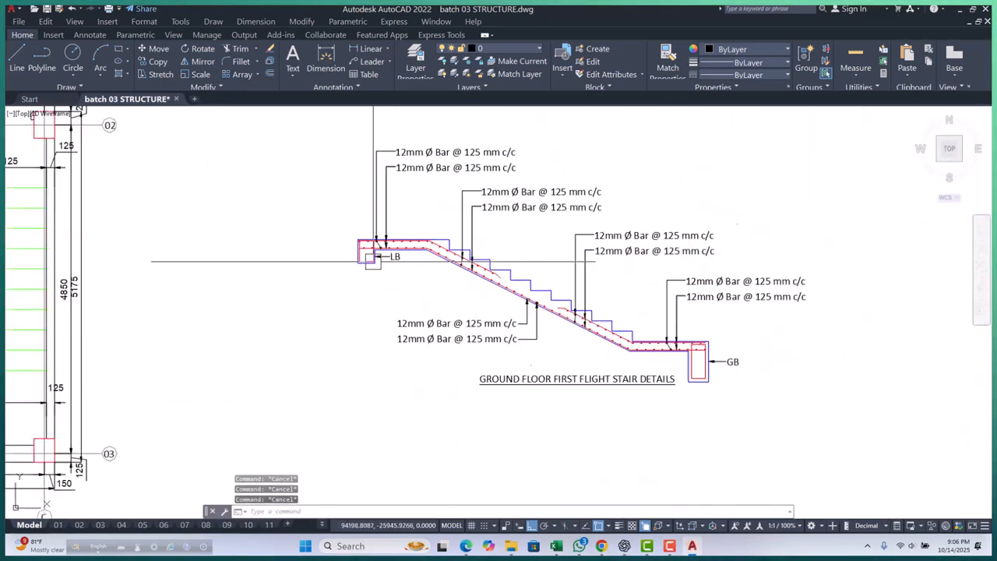
pyautogui.scroll(-8, 707, 361)
pyautogui.scroll(7, 484, 226)
pyautogui.scroll(8, 572, 195)
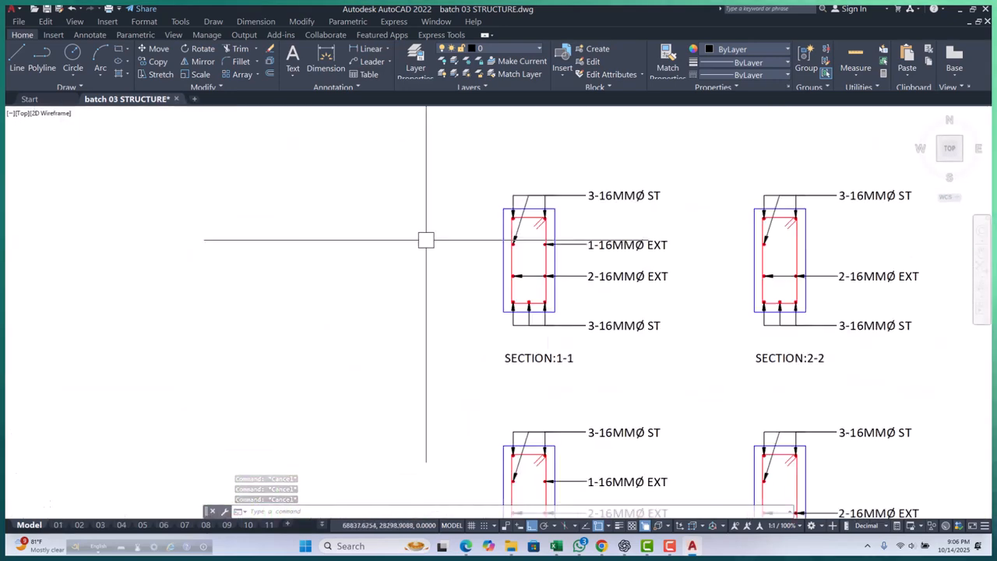
# Step: Copy all the bars and both stirrup hook lines of SECTION:1-1 into the GB beam, aligned to its stirrup's upper-right corner
pyautogui.scroll(4, 499, 226)
pyautogui.click(521, 221)
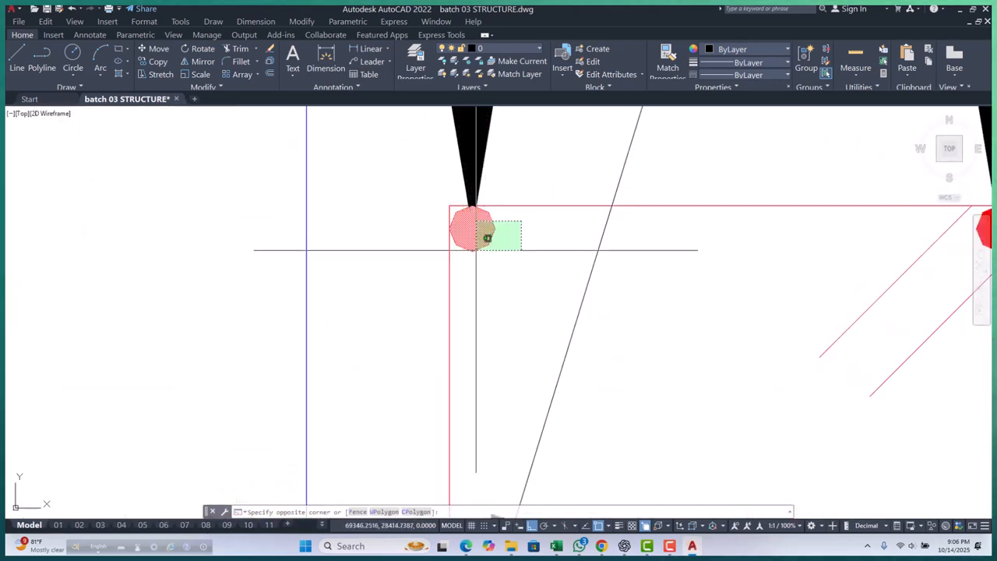
pyautogui.scroll(-5, 339, 255)
pyautogui.scroll(5, 368, 215)
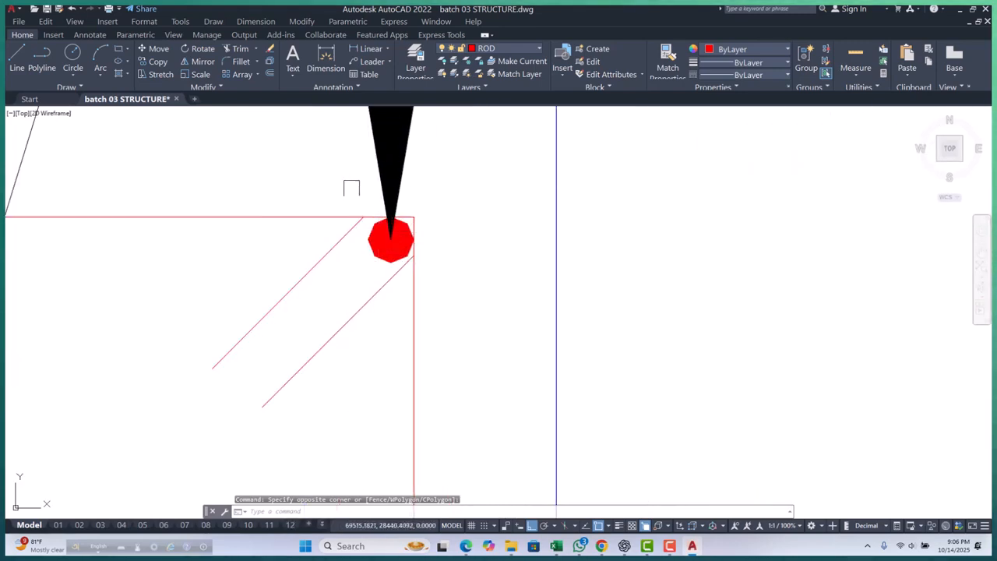
pyautogui.click(369, 367)
pyautogui.click(297, 321)
pyautogui.scroll(-5, 371, 207)
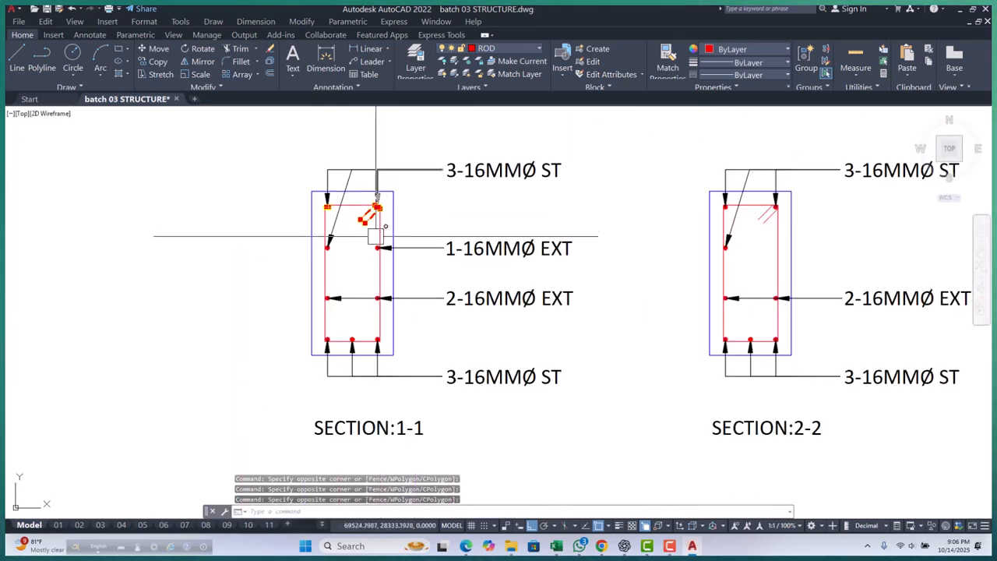
pyautogui.scroll(4, 316, 245)
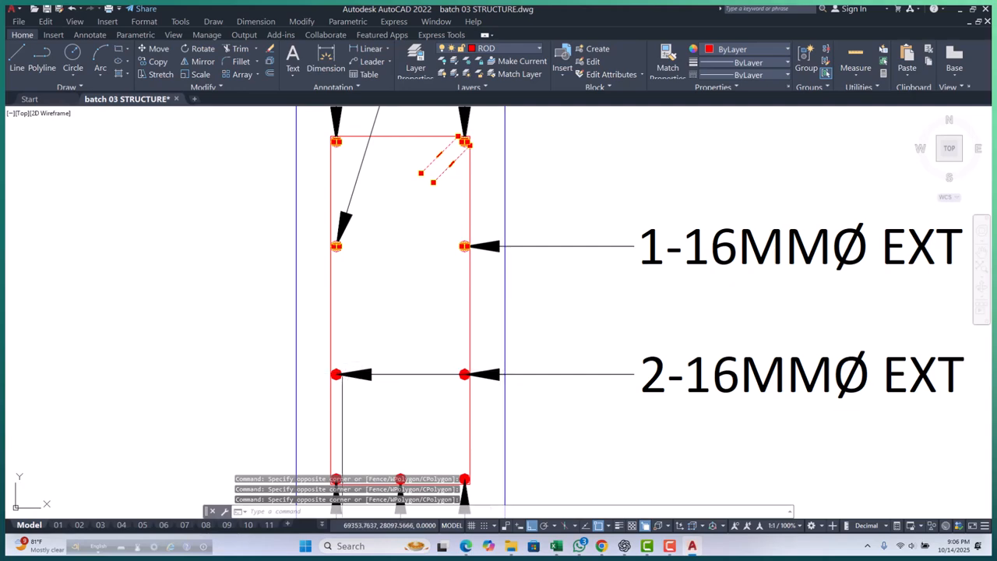
pyautogui.click(317, 327)
pyautogui.click(485, 412)
pyautogui.scroll(-4, 424, 226)
pyautogui.scroll(4, 377, 331)
pyautogui.scroll(2, 351, 341)
pyautogui.click(328, 307)
pyautogui.click(562, 394)
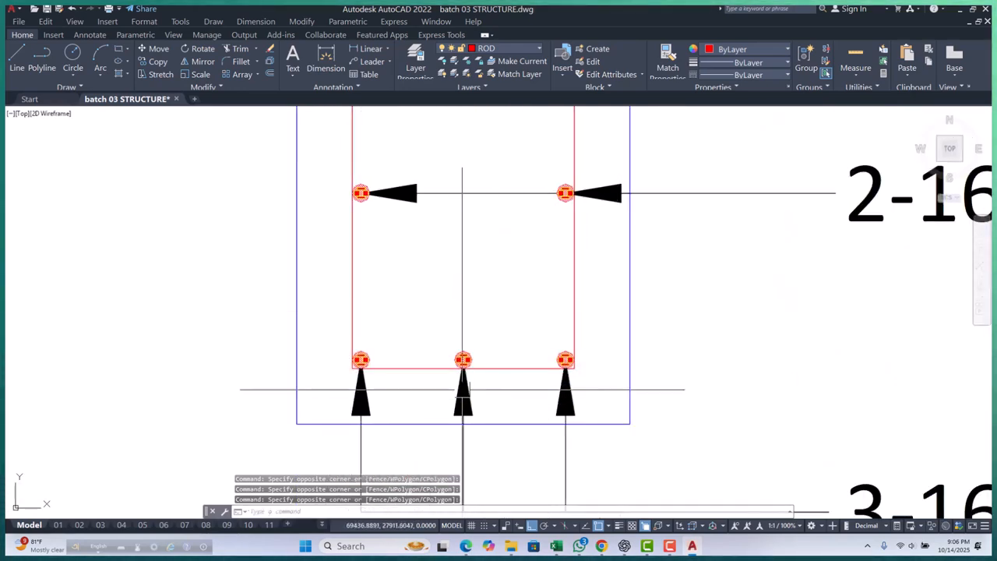
pyautogui.scroll(-4, 535, 351)
pyautogui.moveTo(536, 351); pyautogui.dragTo(537, 368, button='middle')
pyautogui.write('c')
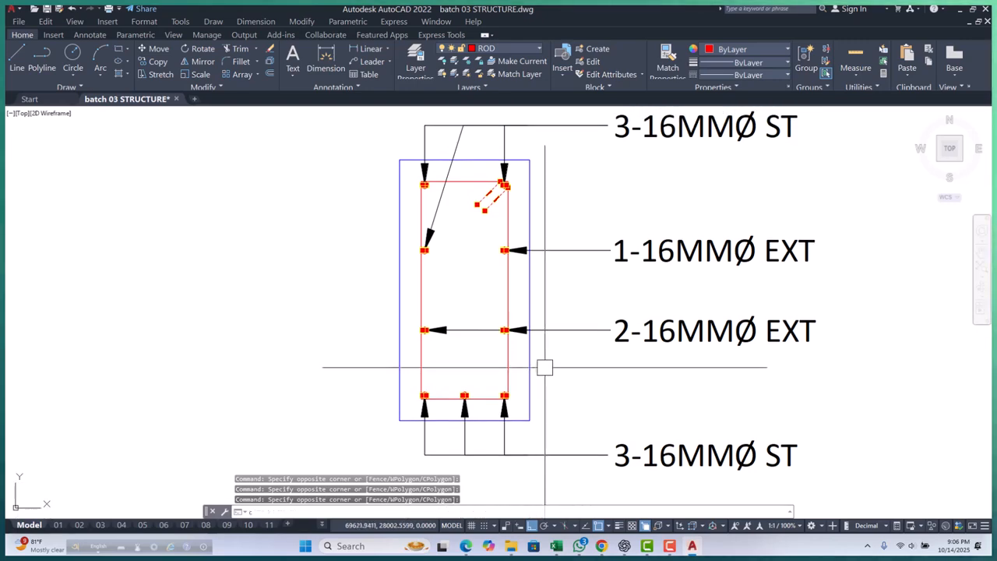
pyautogui.write('p')
pyautogui.press('Return')
pyautogui.scroll(8, 510, 184)
pyautogui.click(484, 179)
pyautogui.scroll(-15, 374, 199)
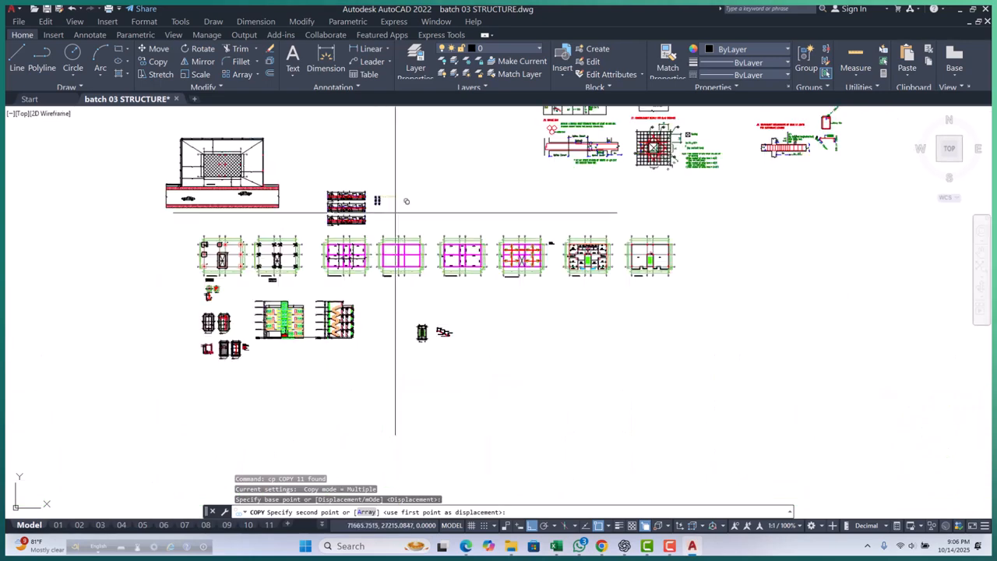
pyautogui.scroll(12, 443, 332)
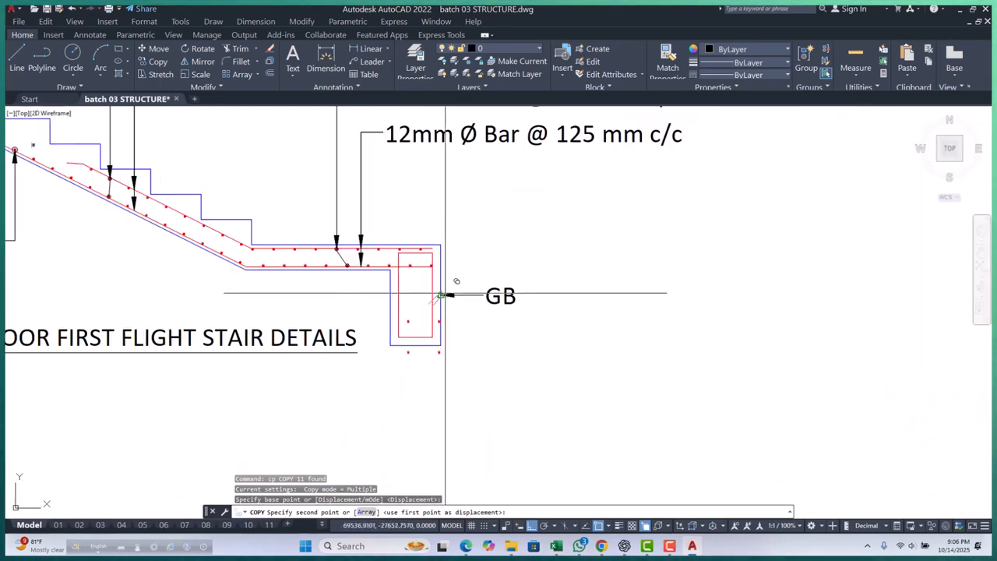
pyautogui.press('Escape')
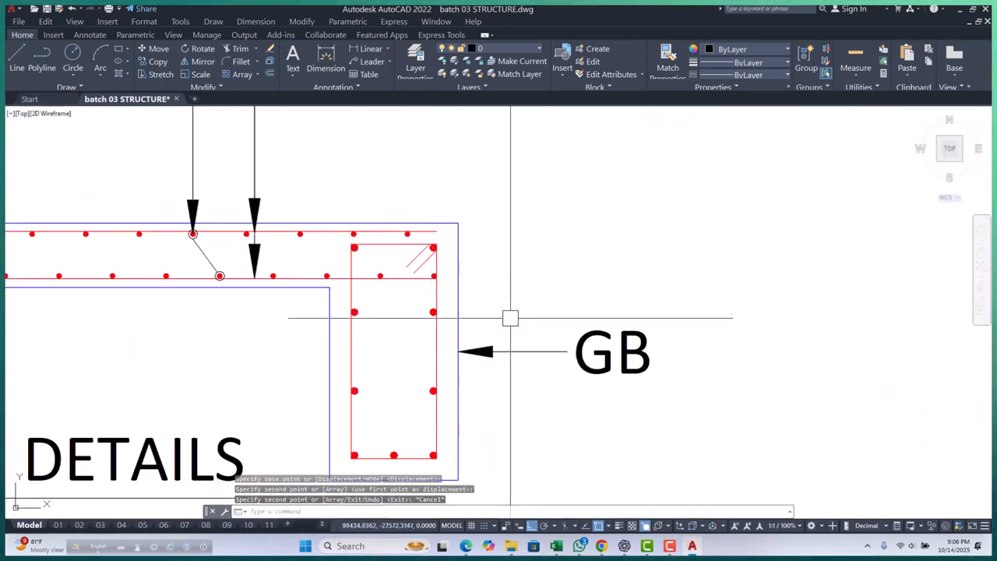
# Step: Review the reinforcement inside the GB beam and compare it with the LB beam's stirrup
pyautogui.moveTo(457, 360)
pyautogui.mouseDown(button='middle')
pyautogui.moveTo(484, 269)
pyautogui.moveTo(459, 291)
pyautogui.mouseUp(button='middle')
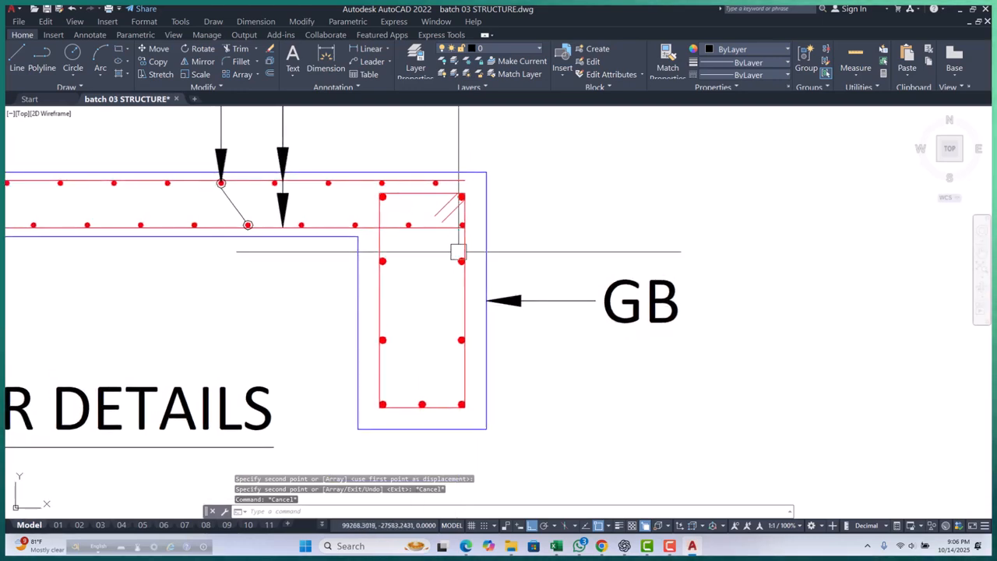
pyautogui.scroll(-3, 515, 293)
pyautogui.scroll(-2, 536, 332)
pyautogui.scroll(8, 281, 236)
pyautogui.scroll(2, 215, 239)
pyautogui.scroll(-3, 275, 225)
pyautogui.moveTo(293, 251); pyautogui.dragTo(279, 227, button='middle')
pyautogui.scroll(1, 235, 311)
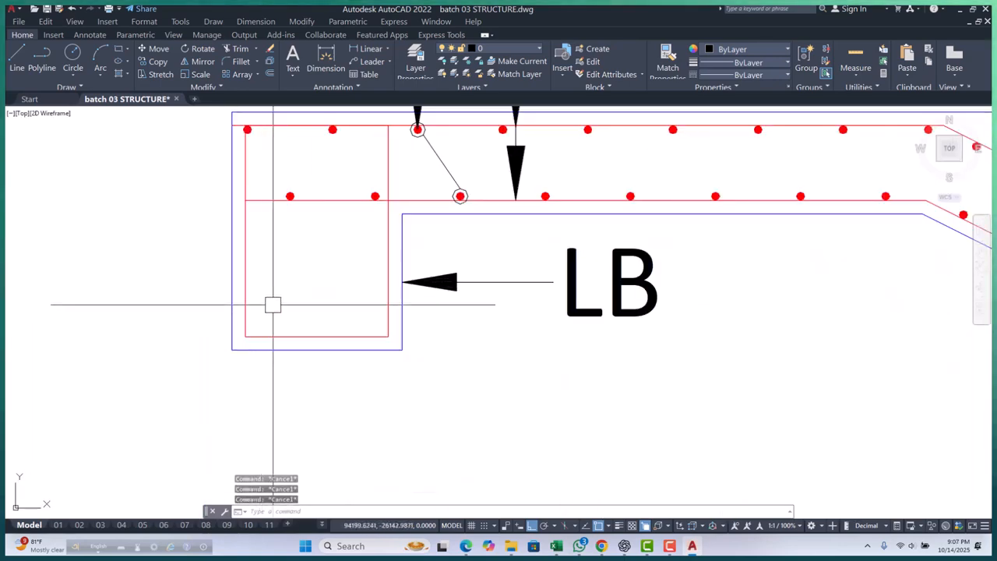
pyautogui.scroll(-7, 232, 289)
pyautogui.moveTo(411, 301); pyautogui.dragTo(291, 222, button='middle')
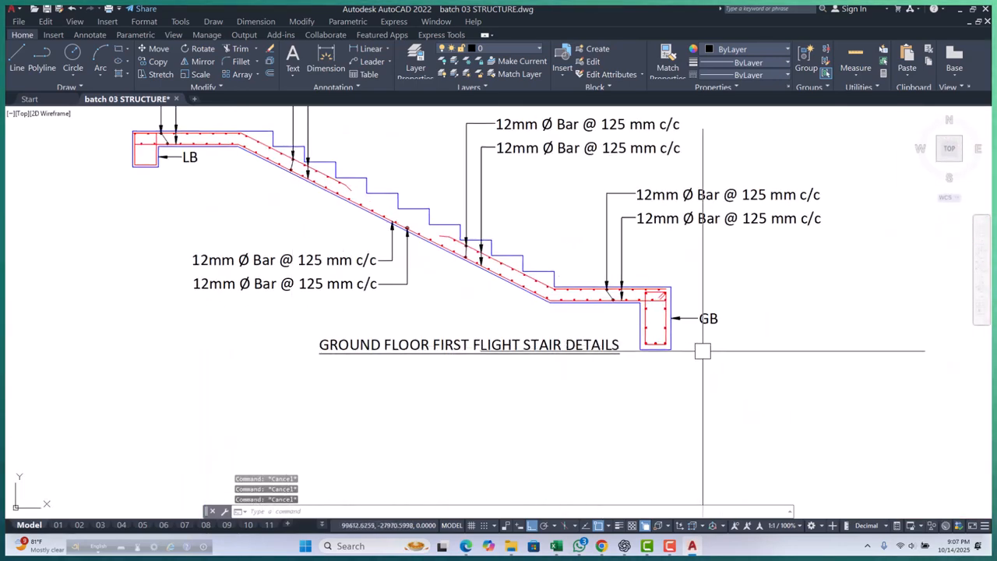
# Step: Copy the GB beam's lower-right corner bar to the lower-right corner of the LB beam's stirrup
pyautogui.scroll(5, 703, 351)
pyautogui.click(559, 291)
pyautogui.click(629, 357)
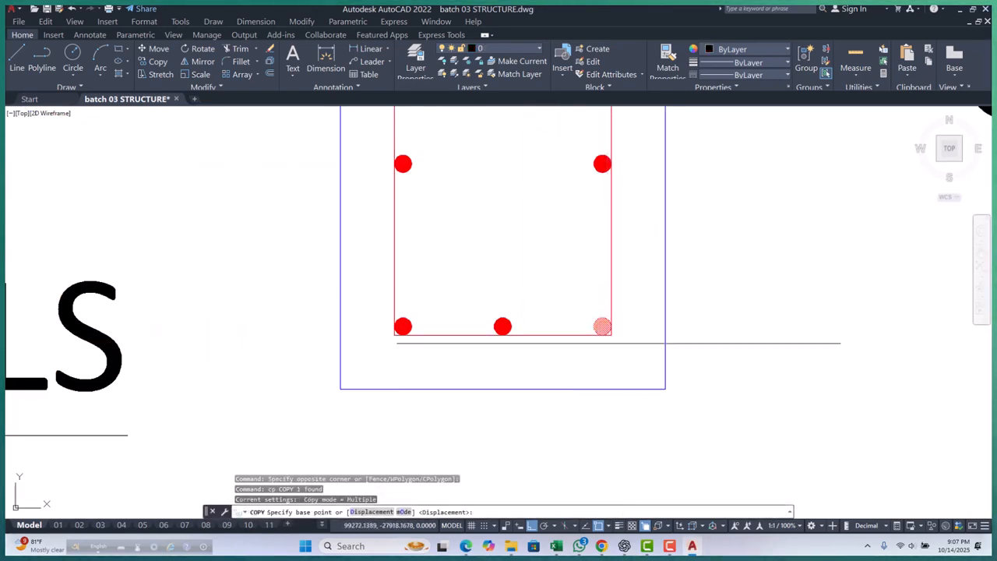
pyautogui.click(610, 334)
pyautogui.scroll(-6, 607, 331)
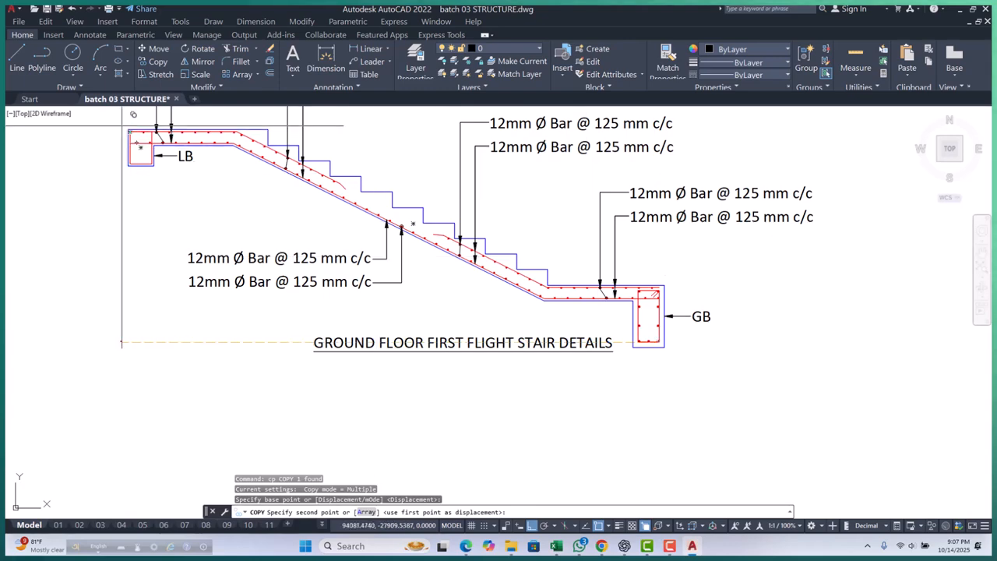
pyautogui.scroll(6, 123, 127)
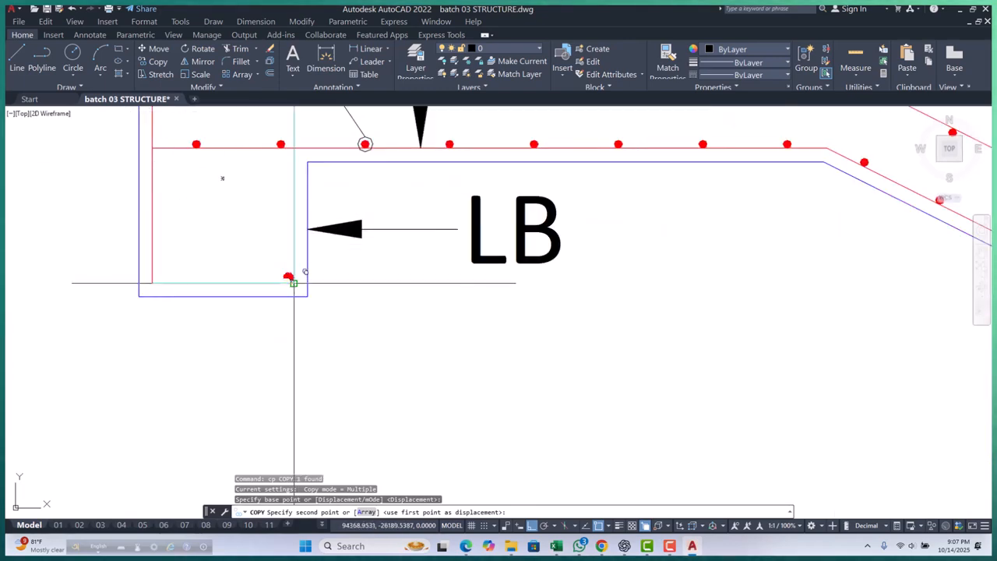
pyautogui.click(294, 283)
pyautogui.press('Escape')
pyautogui.press('Escape')
pyautogui.press('Escape')
# Step: Mirror the LB beam's lower-right bar about the beam's vertical centreline, keeping the original bar
pyautogui.click(252, 254)
pyautogui.click(363, 332)
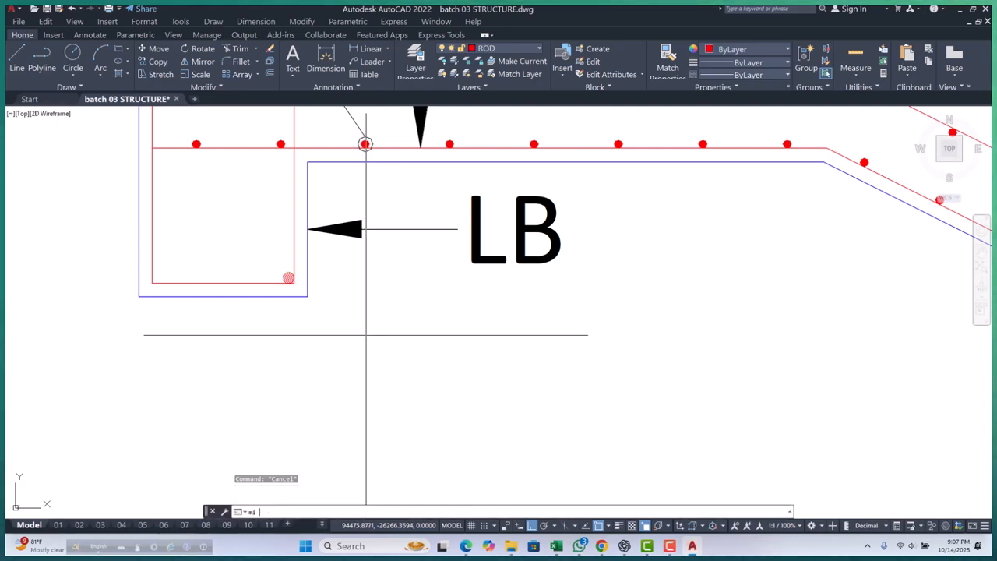
pyautogui.write('mi')
pyautogui.press('Return')
pyautogui.click(236, 347)
pyautogui.press('Return')
pyautogui.scroll(-6, 289, 274)
pyautogui.scroll(3, 289, 334)
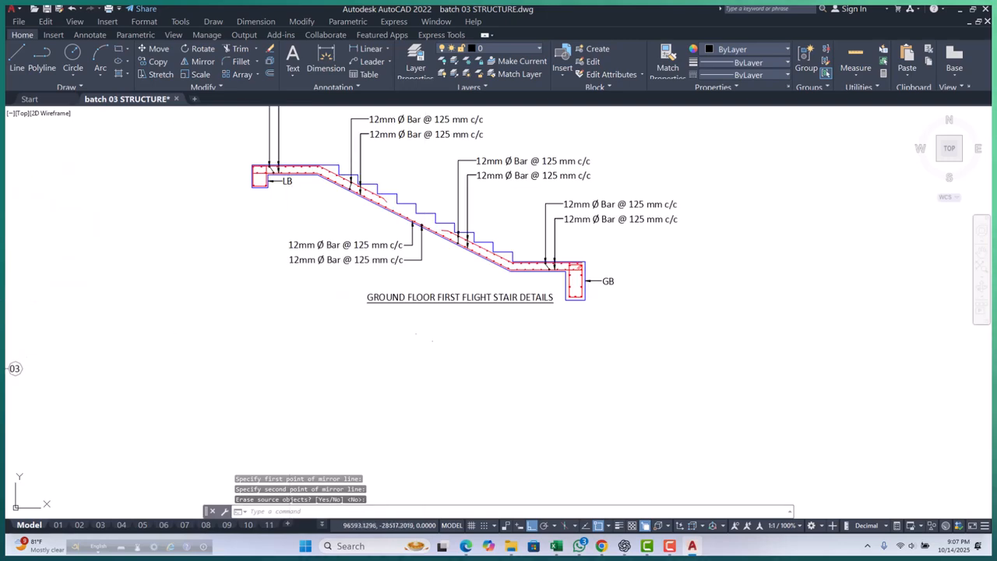
# Step: Mirror the LB beam's two lower corner bars to the top of its stirrup about the horizontal centreline, keeping the originals
pyautogui.scroll(8, 270, 204)
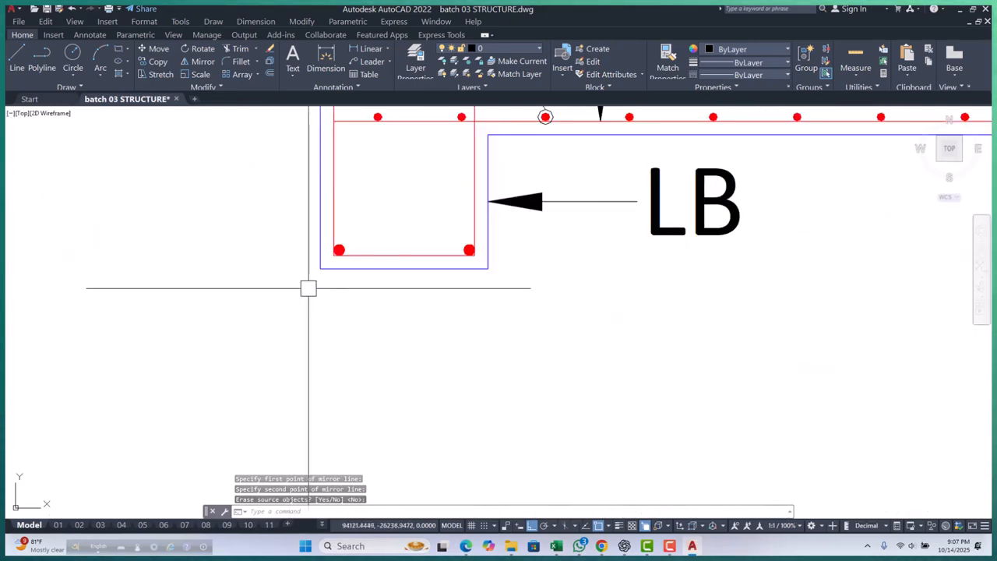
pyautogui.scroll(-4, 348, 241)
pyautogui.click(345, 239)
pyautogui.click(597, 278)
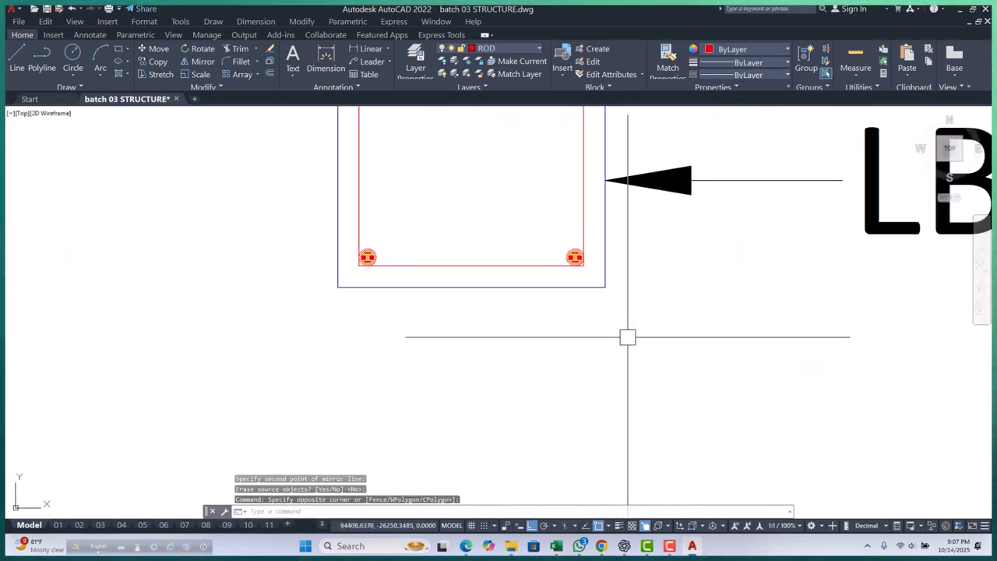
pyautogui.write('mi')
pyautogui.press('Return')
pyautogui.scroll(-4, 539, 364)
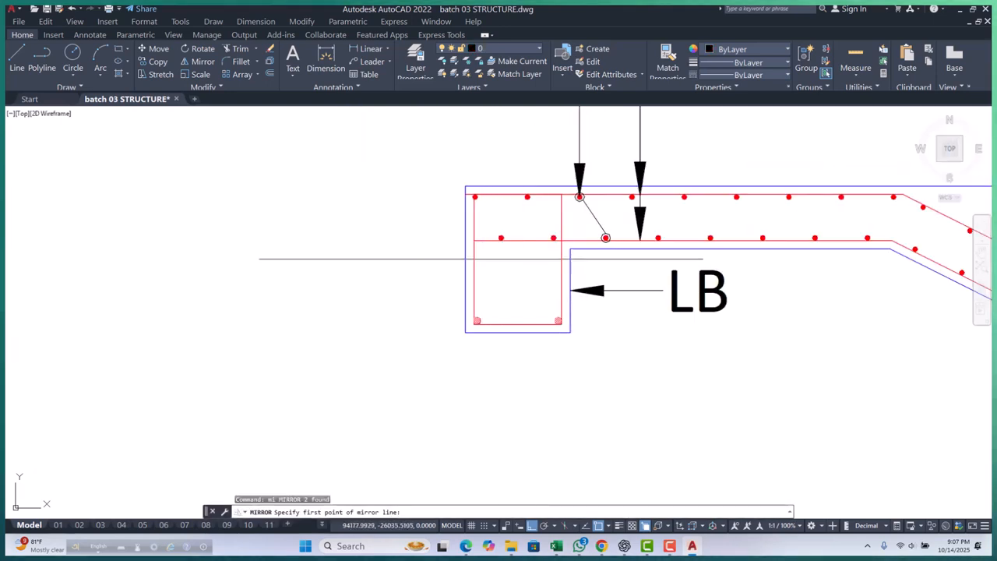
pyautogui.click(474, 260)
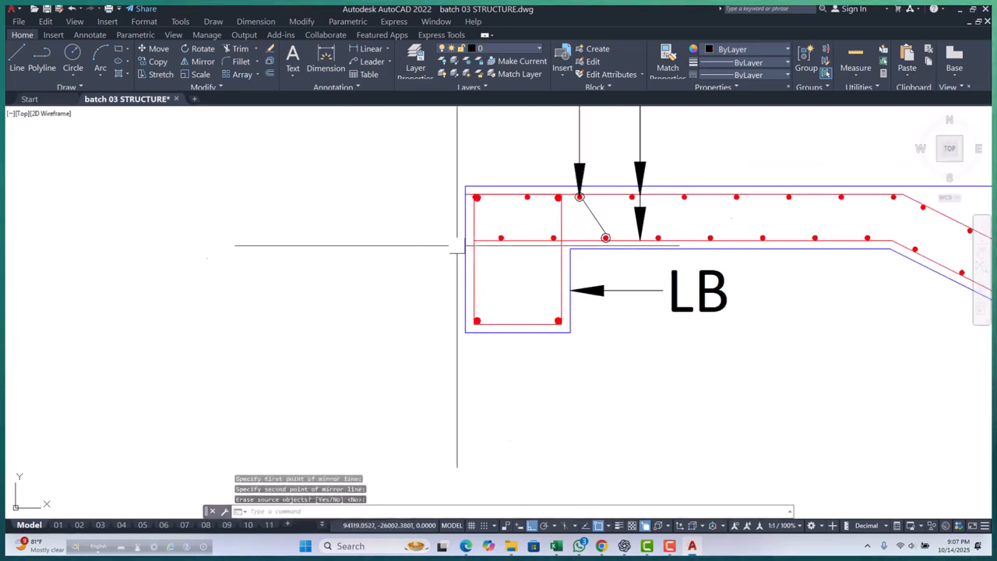
pyautogui.scroll(4, 561, 186)
pyautogui.click(342, 224)
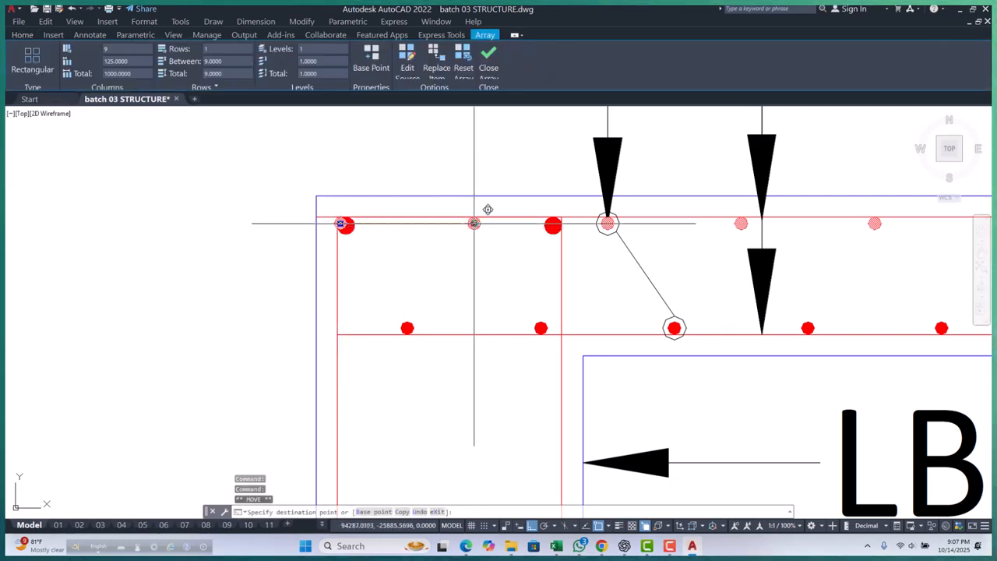
pyautogui.press('Escape')
pyautogui.press('Escape')
pyautogui.press('Escape')
# Step: Shorten the landing slab's upper reinforcement line so that it ends at the upper-left corner of the LB beam's stirrup
pyautogui.scroll(4, 344, 226)
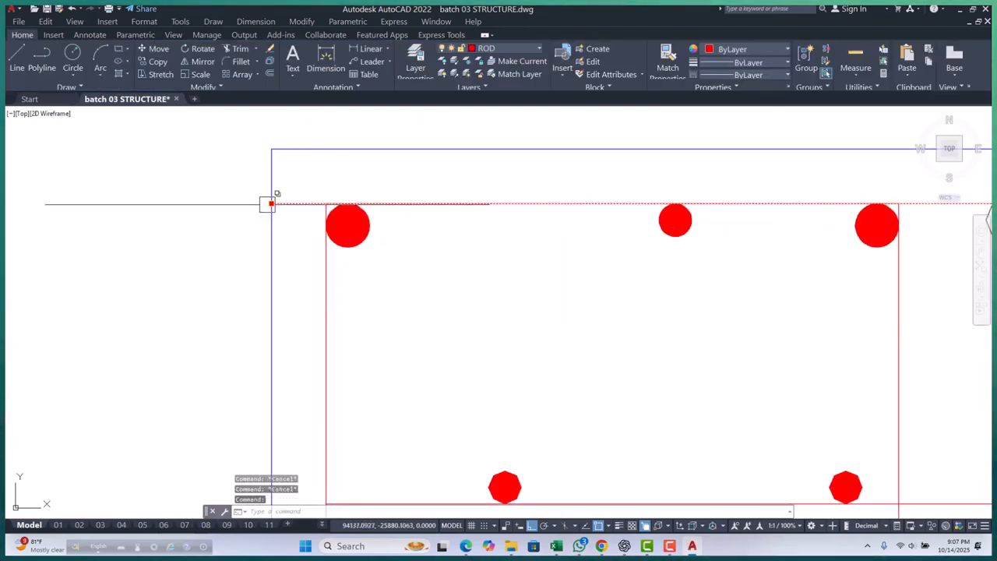
pyautogui.click(271, 204)
pyautogui.click(324, 204)
pyautogui.press('Escape')
pyautogui.press('Escape')
# Step: Copy the GB beam's two diagonal stirrup hook lines to the LB beam, aligned to the upper-right corner of its stirrup
pyautogui.scroll(-11, 329, 226)
pyautogui.scroll(-5, 329, 226)
pyautogui.scroll(7, 664, 369)
pyautogui.click(653, 363)
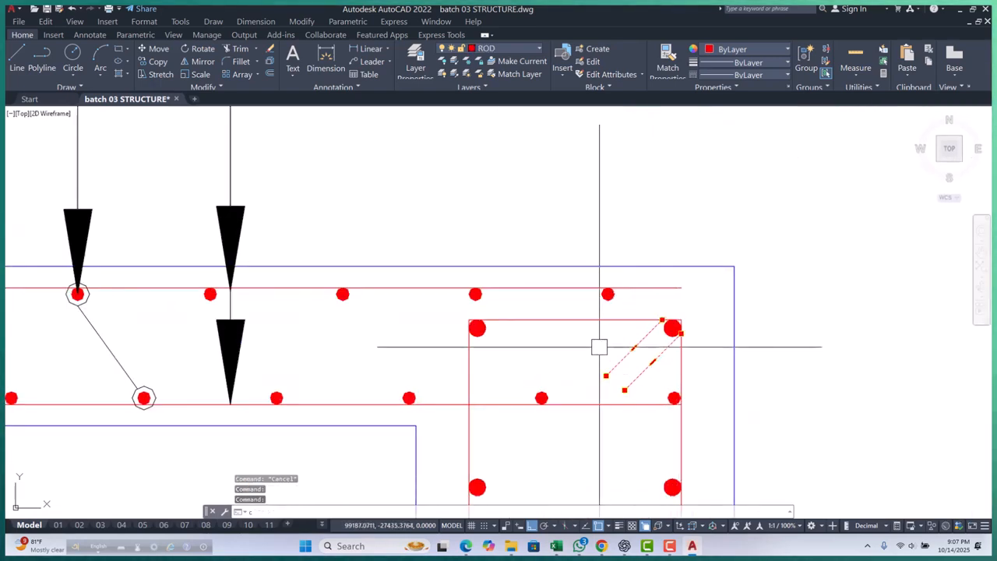
pyautogui.write('cp')
pyautogui.press('Return')
pyautogui.scroll(4, 693, 331)
pyautogui.click(684, 315)
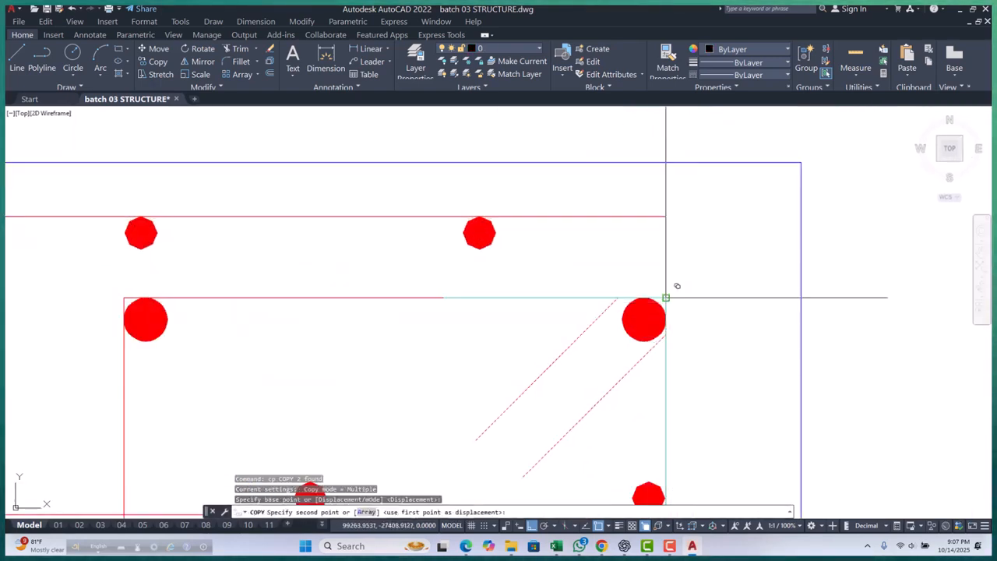
pyautogui.scroll(-6, 701, 315)
pyautogui.scroll(-6, 701, 319)
pyautogui.scroll(7, 389, 257)
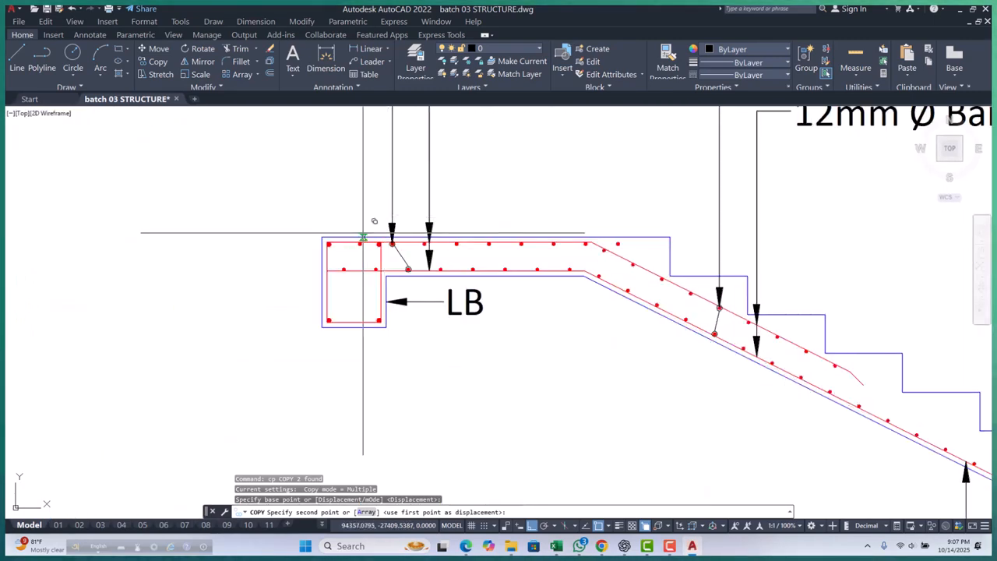
pyautogui.scroll(8, 437, 255)
pyautogui.click(635, 211)
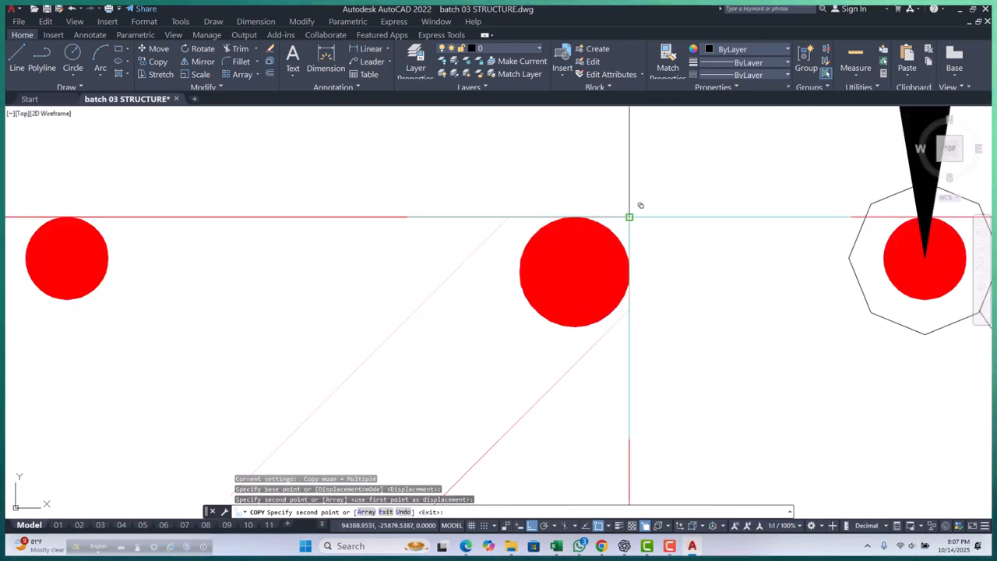
pyautogui.press('Escape')
pyautogui.scroll(-6, 507, 198)
pyautogui.press('Escape')
pyautogui.moveTo(560, 256); pyautogui.dragTo(550, 234, button='middle')
pyautogui.press('Escape')
# Step: Examine the hook lines and corner bars inside the LB beam and their fit with the stair slab reinforcement
pyautogui.moveTo(466, 219); pyautogui.dragTo(481, 241, button='middle')
pyautogui.scroll(6, 482, 242)
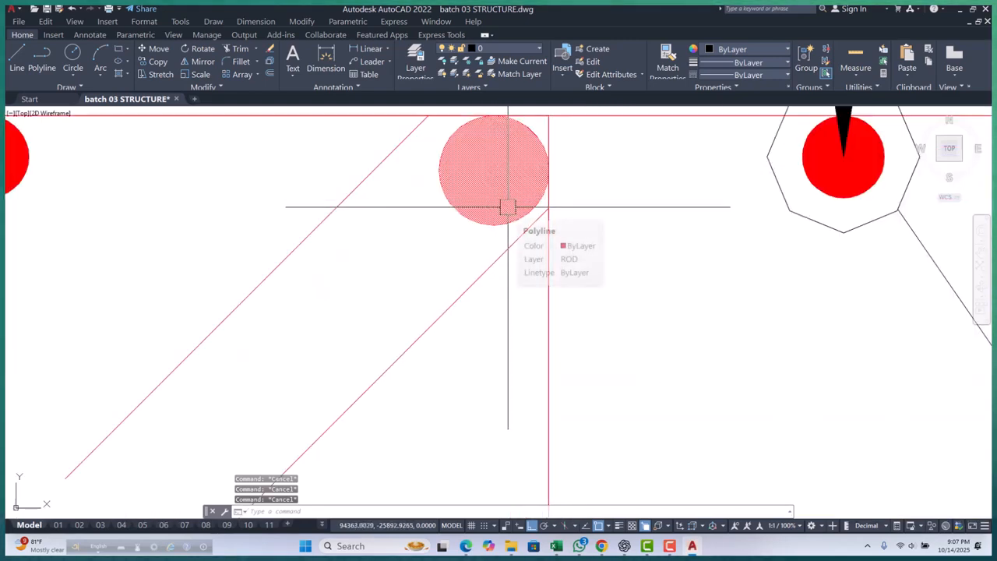
pyautogui.scroll(-6, 505, 208)
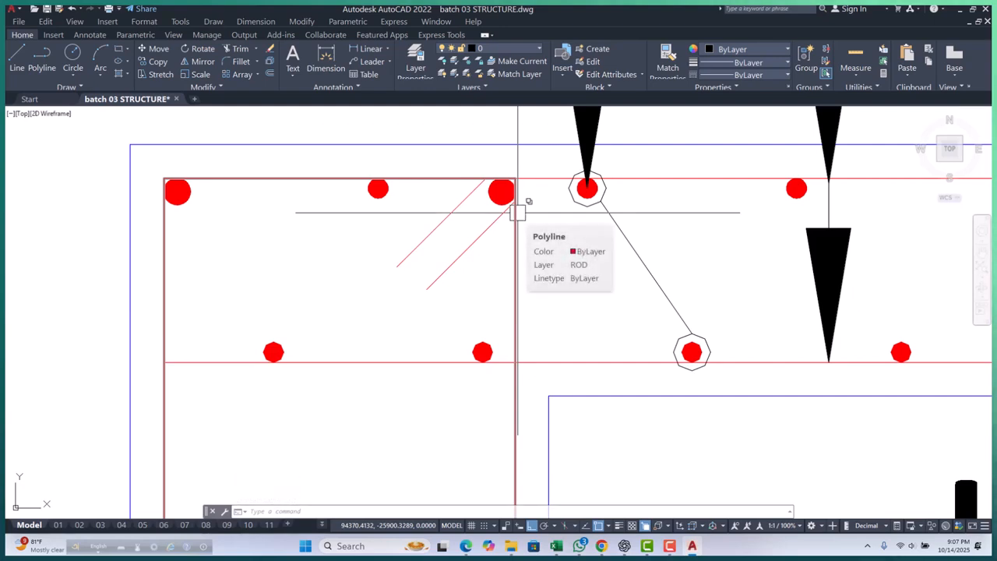
pyautogui.scroll(-4, 485, 258)
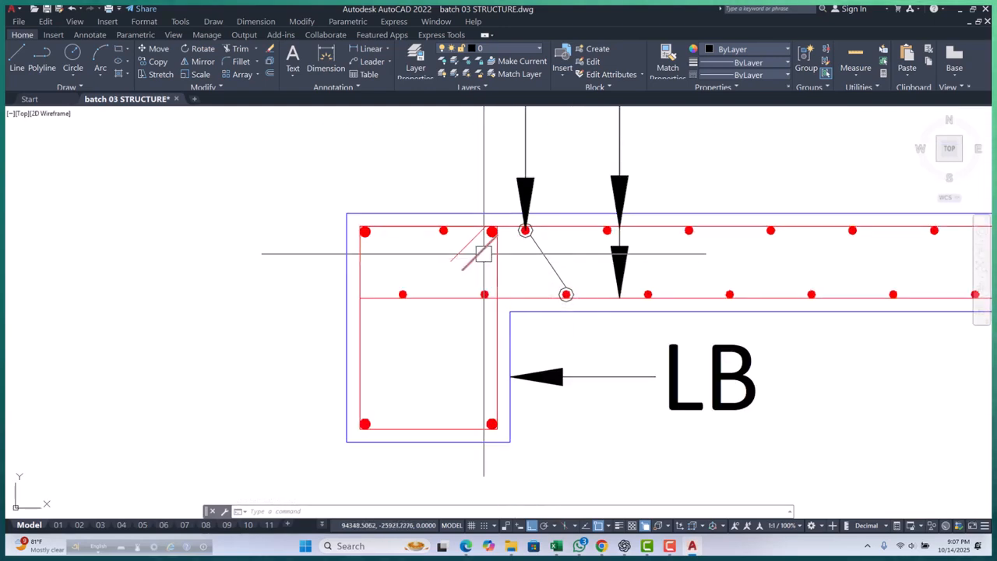
pyautogui.scroll(-4, 441, 275)
pyautogui.moveTo(452, 284); pyautogui.dragTo(343, 277, button='middle')
pyautogui.moveTo(425, 304); pyautogui.dragTo(345, 267, button='middle')
pyautogui.moveTo(444, 288); pyautogui.dragTo(375, 270, button='middle')
# Step: Review the architectural floor plans, the structural layouts and the stair details across model space
pyautogui.scroll(-12, 374, 269)
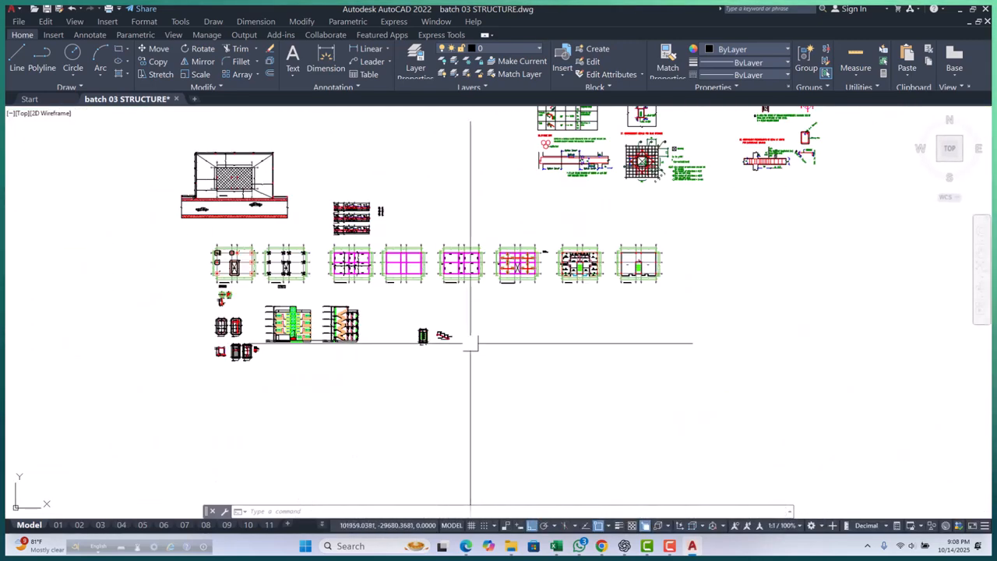
pyautogui.moveTo(542, 366); pyautogui.dragTo(537, 385, button='middle')
pyautogui.moveTo(349, 187); pyautogui.dragTo(341, 345, button='middle')
pyautogui.scroll(-6, 340, 345)
pyautogui.scroll(6, 352, 256)
pyautogui.scroll(10, 335, 258)
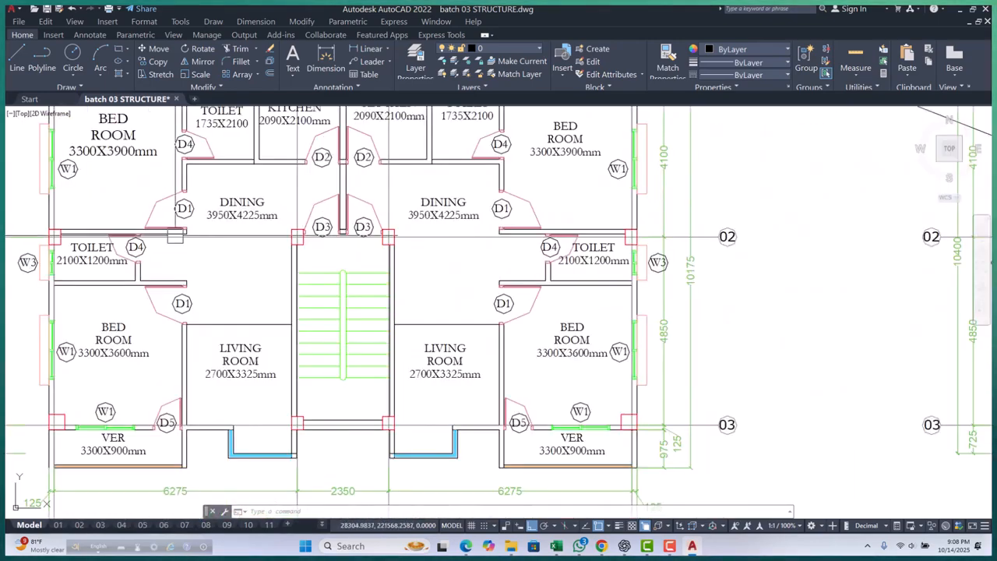
pyautogui.scroll(-10, 274, 274)
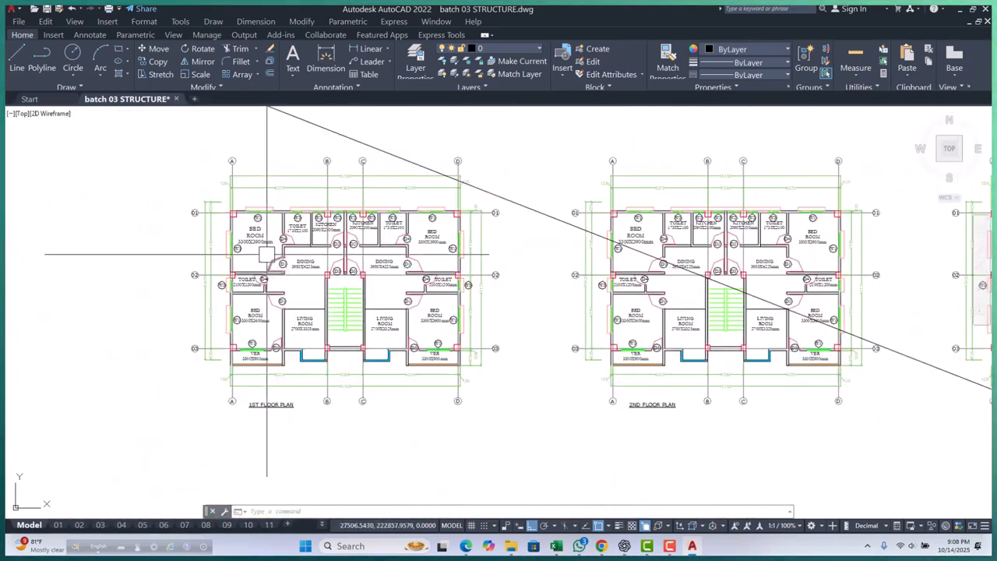
pyautogui.scroll(-1, 406, 251)
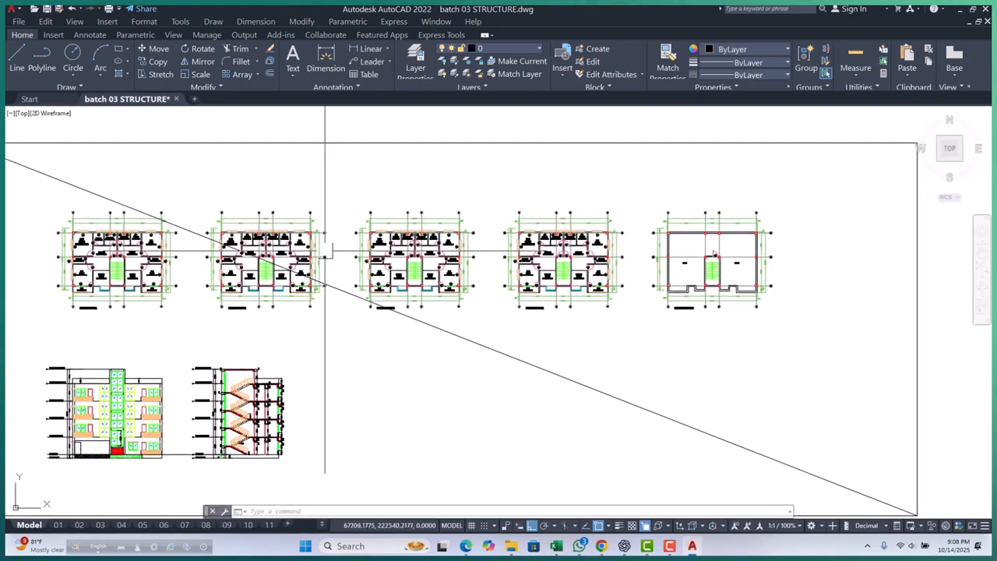
pyautogui.scroll(5, 327, 276)
pyautogui.scroll(-3, 468, 276)
pyautogui.moveTo(468, 276); pyautogui.dragTo(451, 244, button='middle')
pyautogui.scroll(-2, 451, 243)
pyautogui.moveTo(544, 377)
pyautogui.mouseDown(button='middle')
pyautogui.moveTo(574, 250)
pyautogui.moveTo(560, 208)
pyautogui.mouseUp(button='middle')
pyautogui.scroll(-3, 560, 208)
pyautogui.scroll(3, 484, 360)
pyautogui.scroll(4, 483, 360)
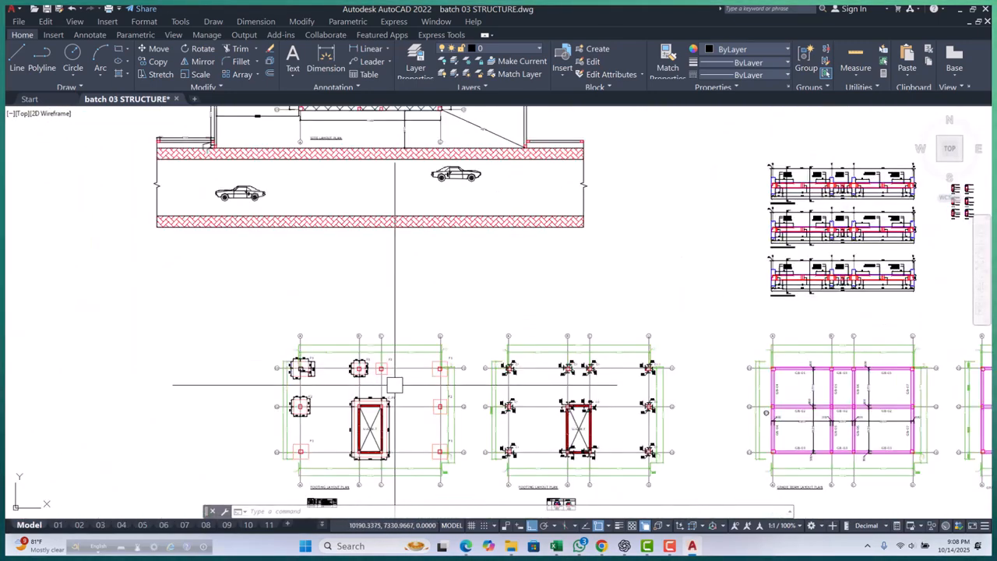
pyautogui.scroll(-4, 331, 281)
pyautogui.scroll(-5, 389, 317)
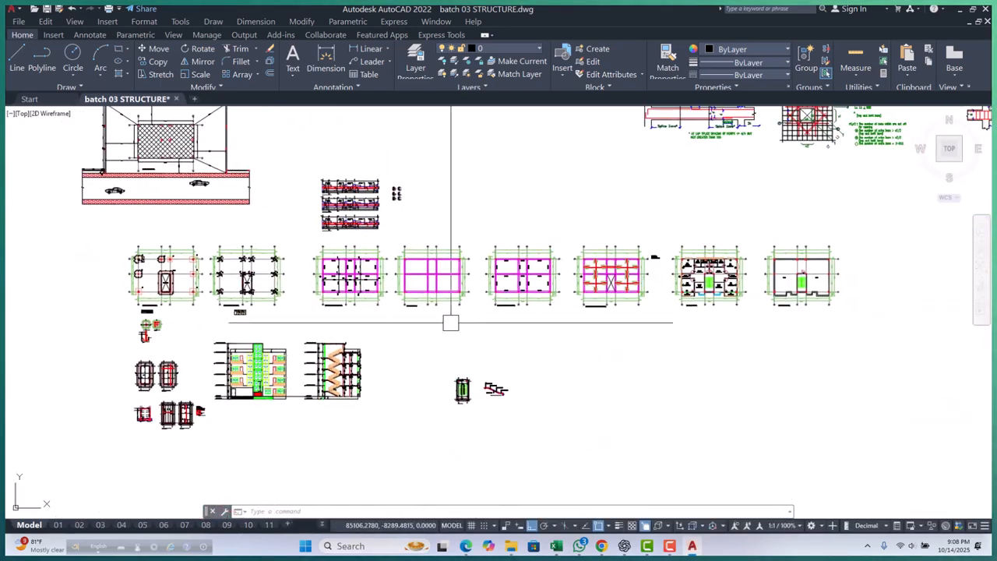
pyautogui.scroll(-3, 549, 344)
pyautogui.scroll(4, 366, 255)
pyautogui.click(299, 174)
pyautogui.scroll(-2, 299, 174)
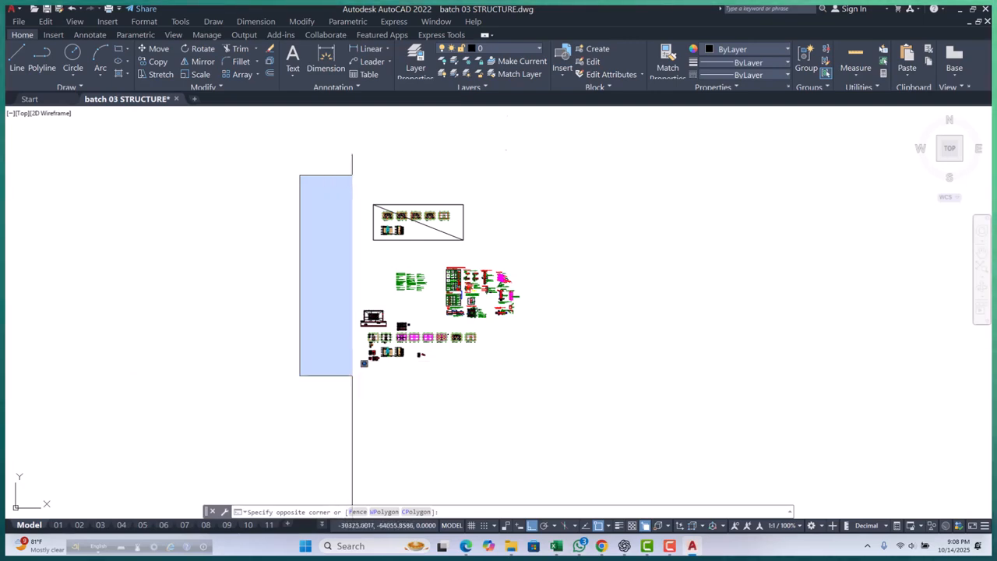
pyautogui.scroll(6, 351, 374)
pyautogui.press('Escape')
pyautogui.press('Escape')
pyautogui.scroll(-4, 348, 339)
pyautogui.scroll(-4, 343, 340)
pyautogui.press('Escape')
pyautogui.press('Escape')
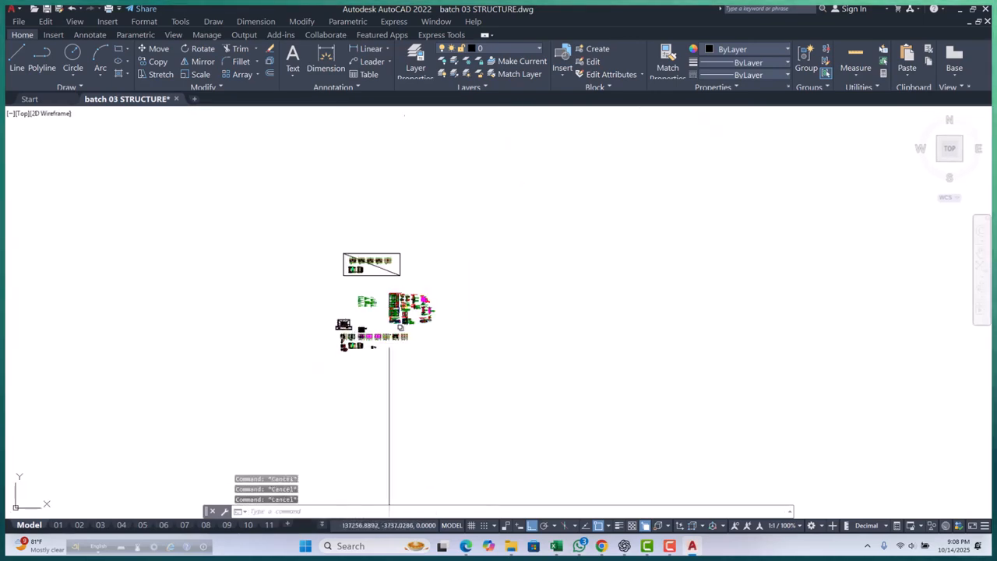
# Step: Draw a rectangle enclosing all the structural drawings below the framed architectural plans
pyautogui.write('rec')
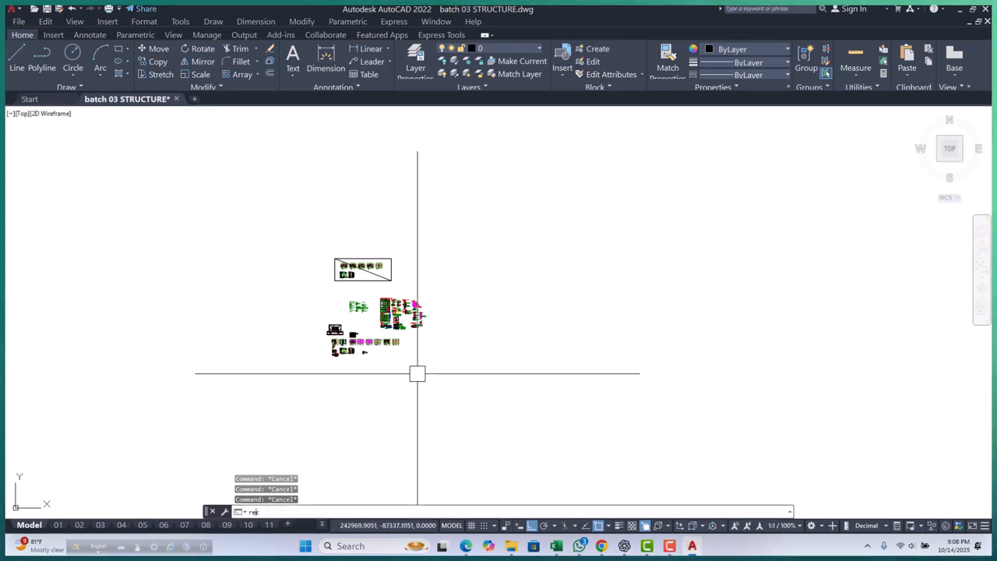
pyautogui.press('Return')
pyautogui.scroll(4, 336, 280)
pyautogui.scroll(-2, 285, 306)
pyautogui.click(277, 303)
pyautogui.press('Escape')
pyautogui.press('Escape')
pyautogui.press('Escape')
pyautogui.scroll(4, 251, 214)
pyautogui.click(253, 214)
pyautogui.scroll(-4, 587, 355)
pyautogui.click(491, 363)
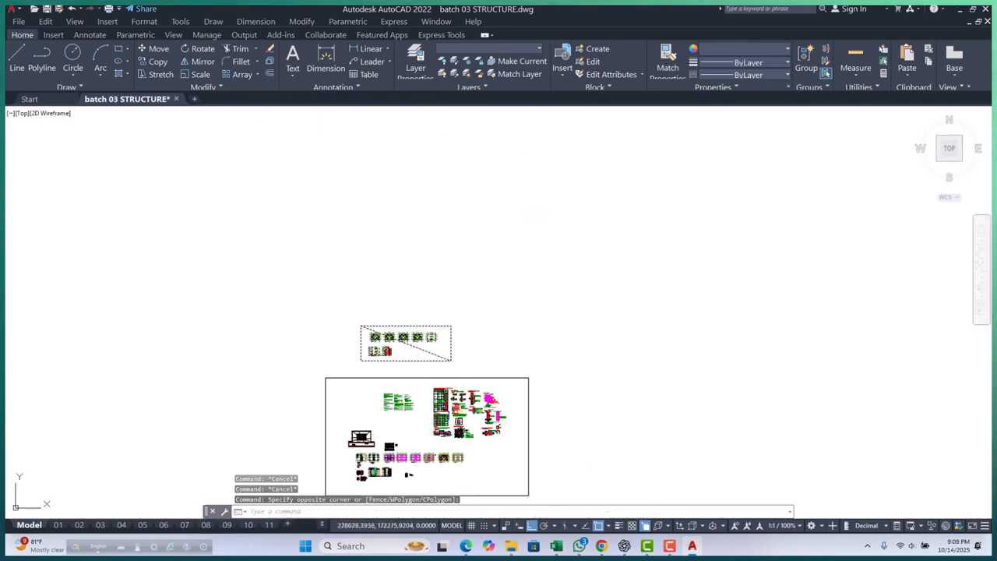
pyautogui.write('m')
pyautogui.press('Return')
pyautogui.click(599, 292)
pyautogui.press('Escape')
pyautogui.press('Escape')
pyautogui.press('Escape')
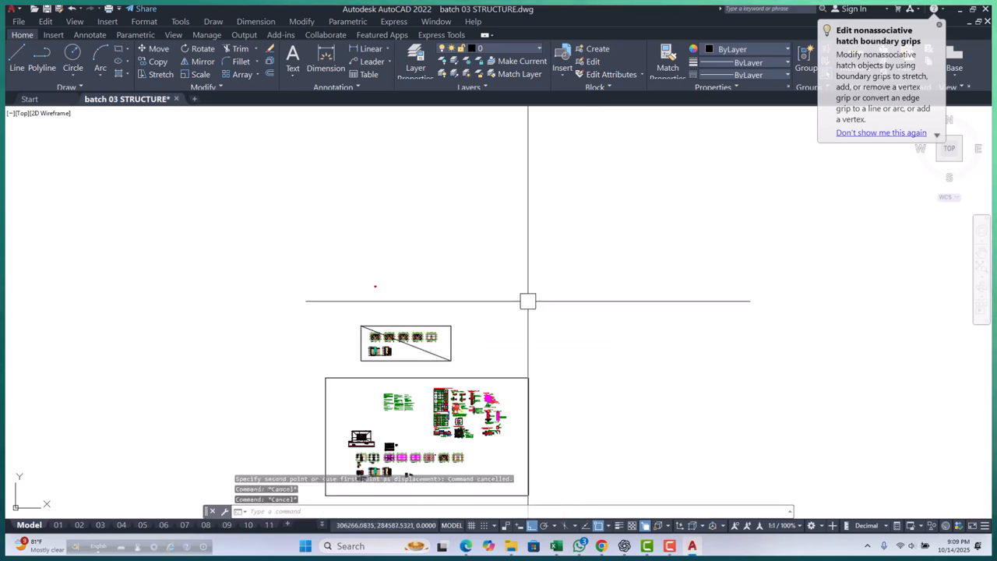
# Step: Undo the rectangle drawn around the structural drawings
pyautogui.hotkey('ctrl', 'z')
pyautogui.hotkey('ctrl', 'z')
pyautogui.hotkey('ctrl', 'z')
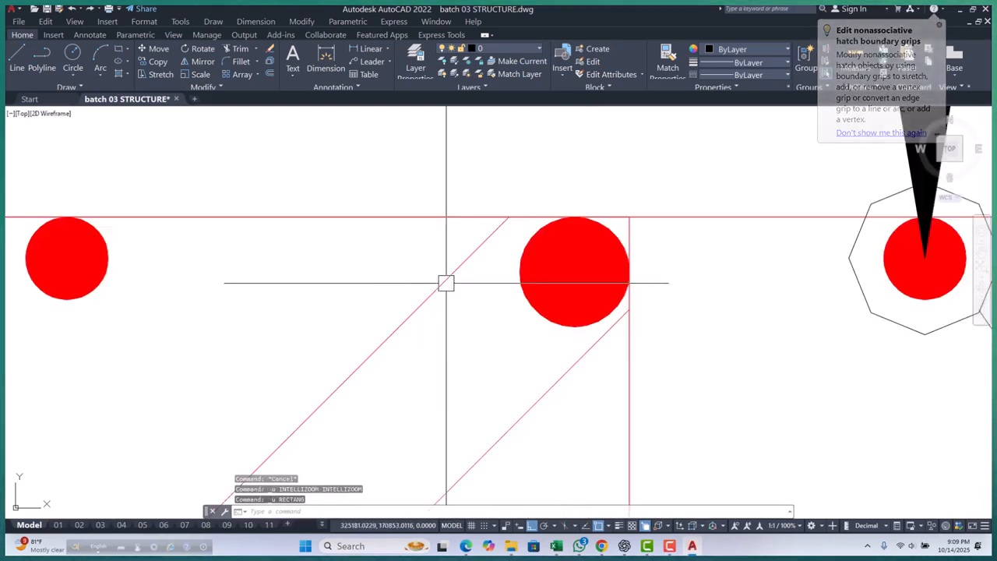
pyautogui.scroll(-10, 446, 284)
pyautogui.press('Escape')
pyautogui.press('Escape')
pyautogui.press('Escape')
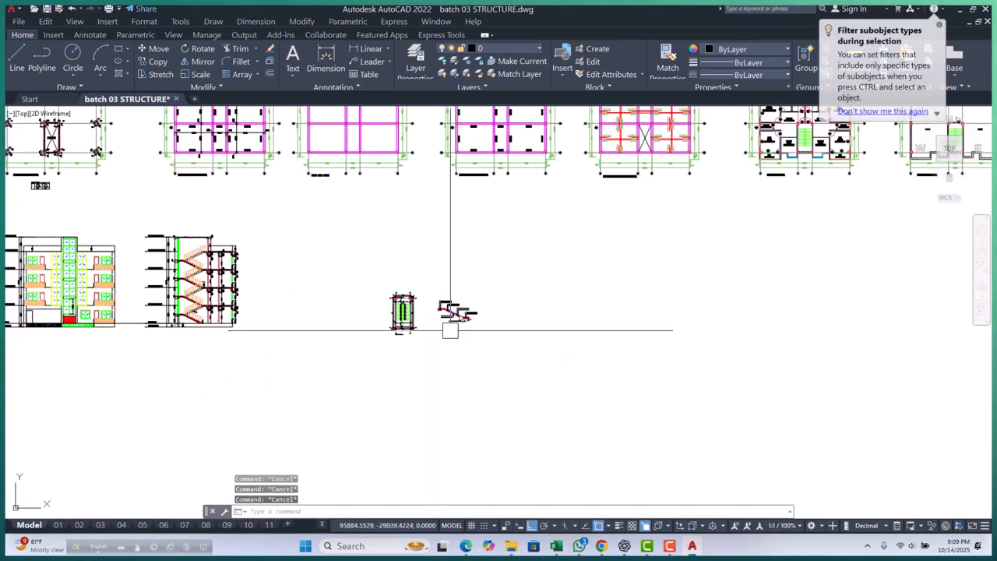
pyautogui.scroll(-5, 473, 350)
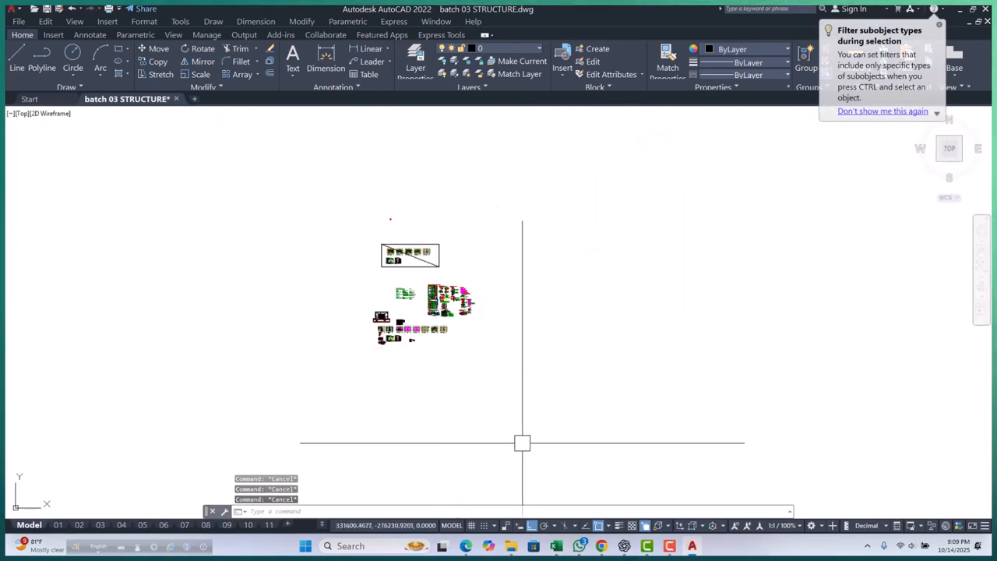